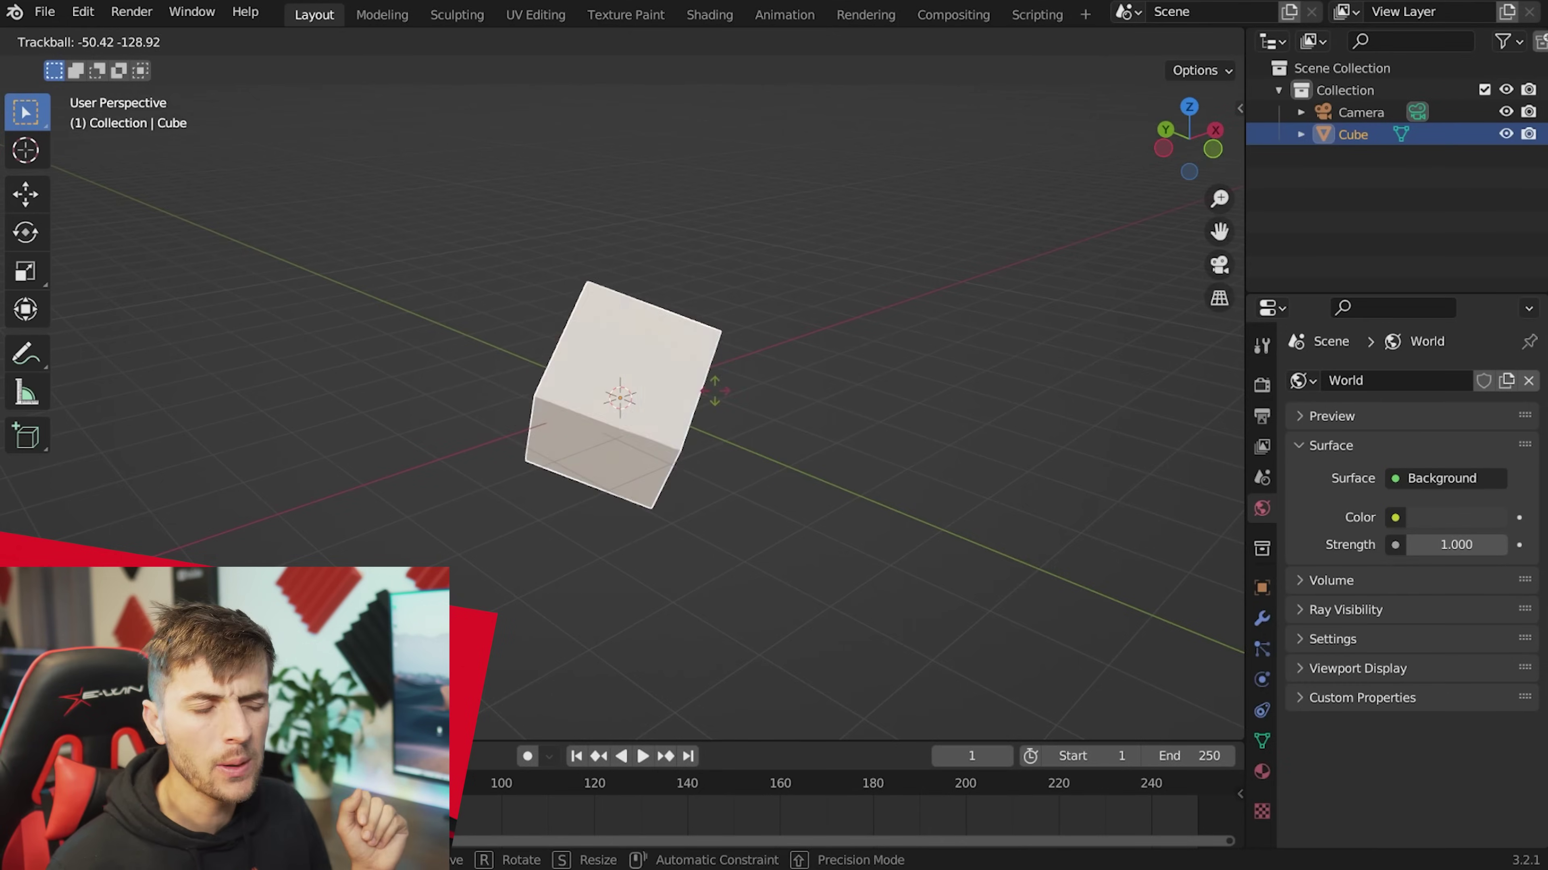
Delete the default cube from the scene.
click(882, 464)
key(x)
click(858, 446)
Add a UV sphere and rotate it 90° about the Y axis in the front view.
key(shift+a)
mouse_move(670, 334)
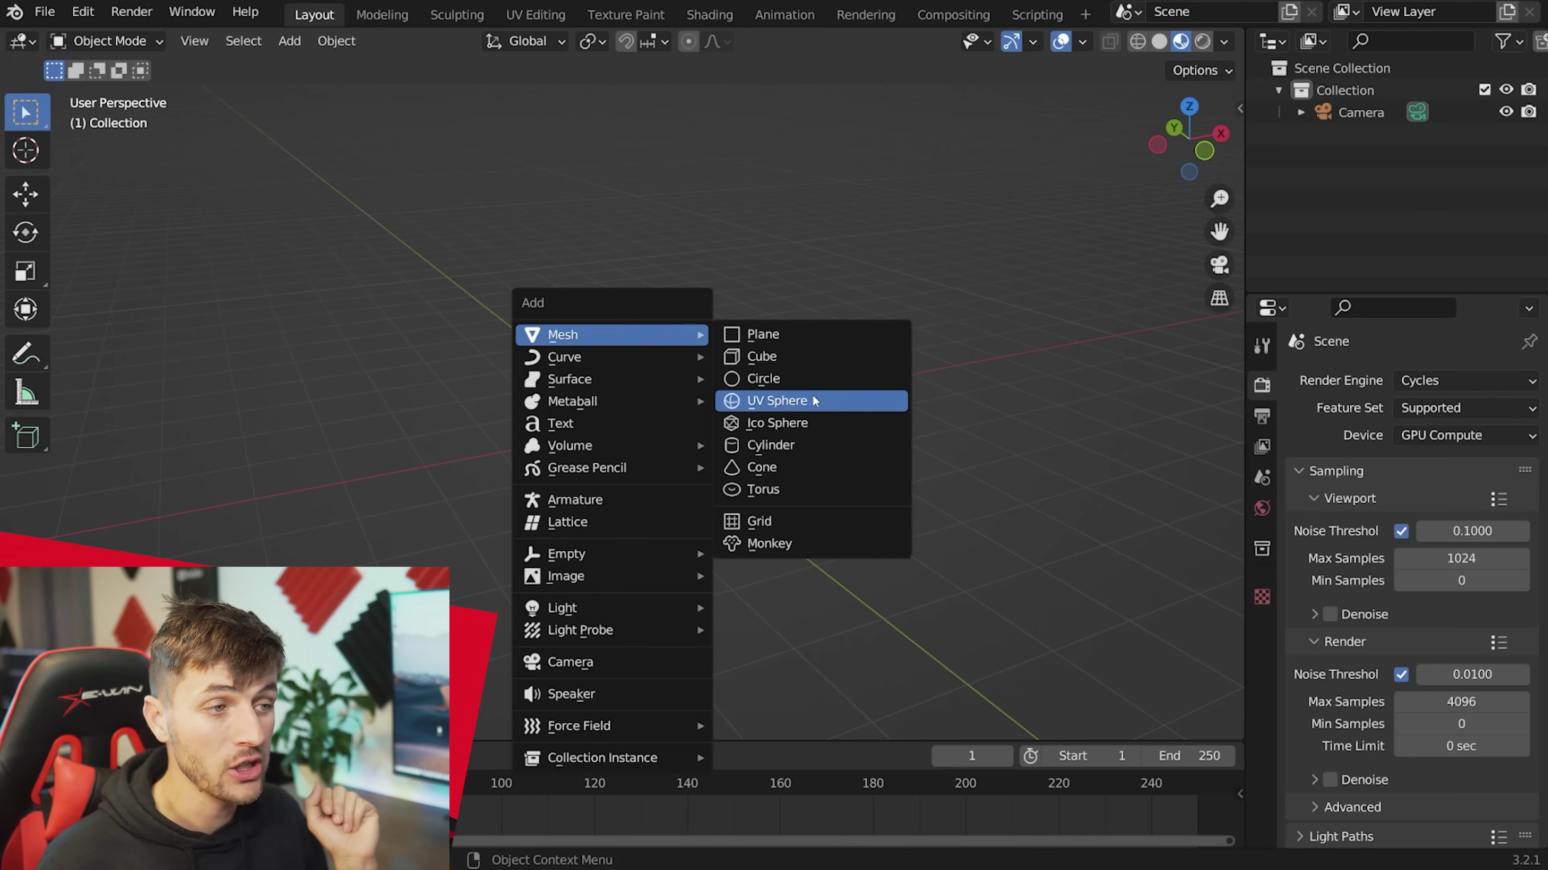
click(822, 401)
scroll(794, 439, up, 2)
key(KP_1)
key(r)
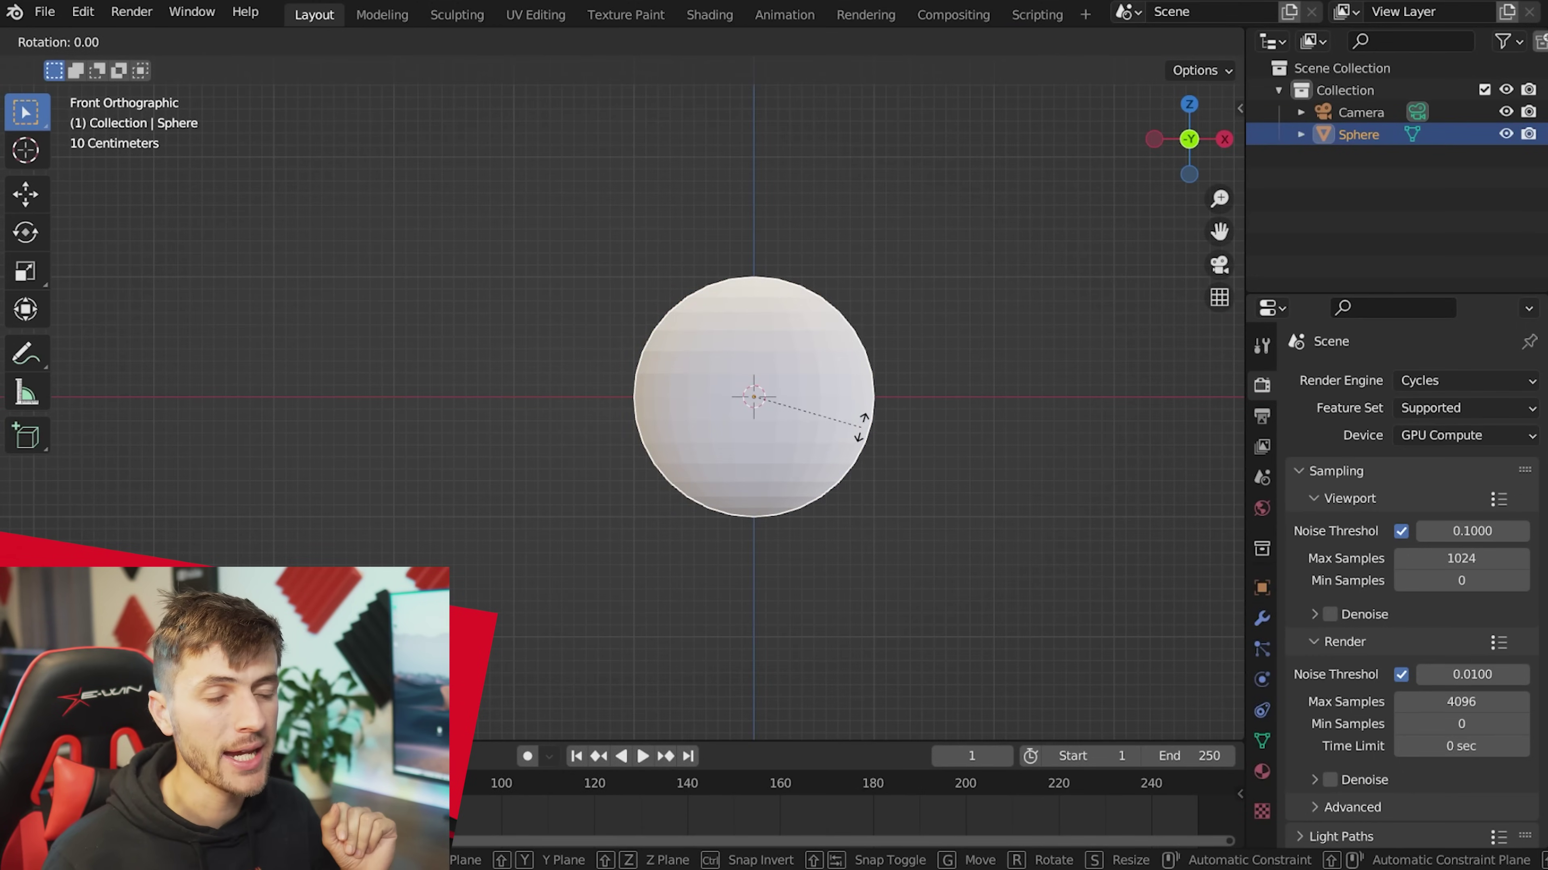
key(Return)
With X-ray enabled, delete all sphere vertices on the positive X side, keeping the centre line of vertices.
key(Tab)
middle_drag(920, 411, 824, 406)
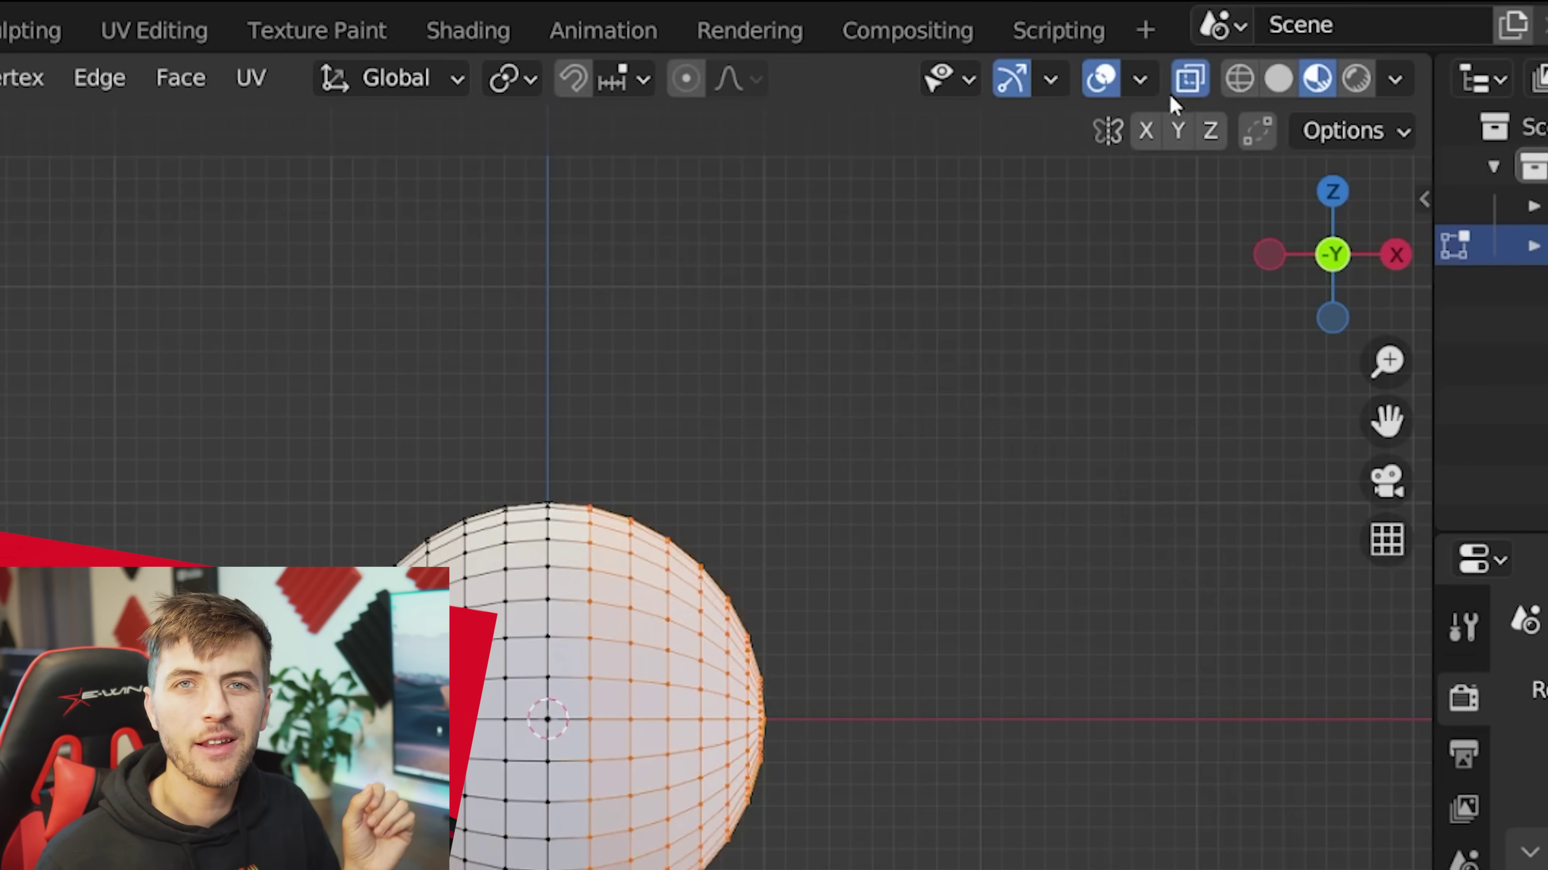
click(1106, 46)
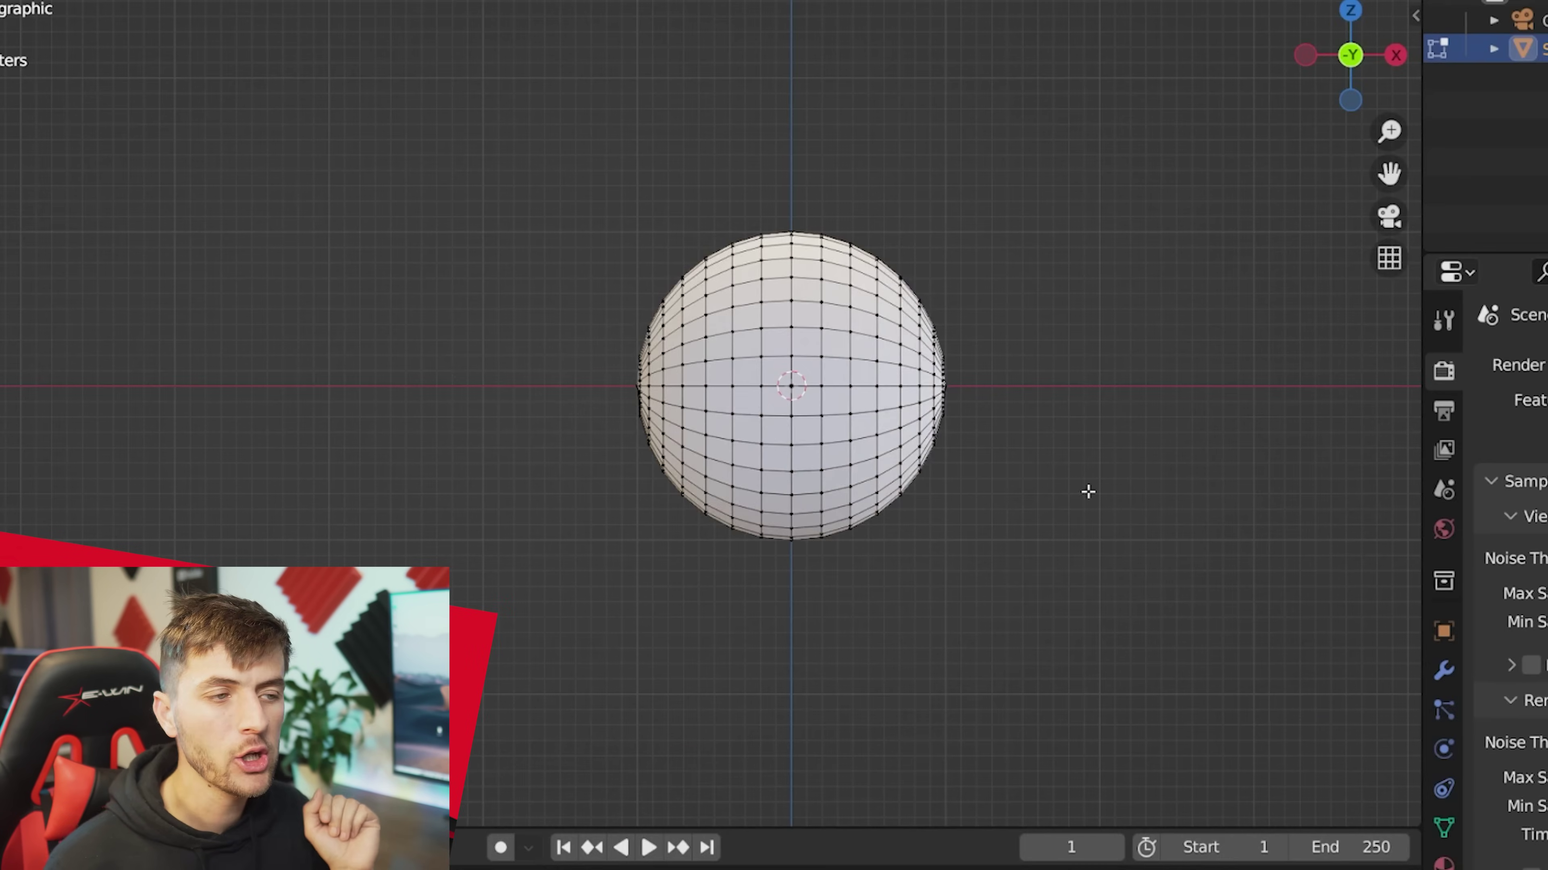
drag(1078, 643, 801, 197)
key(x)
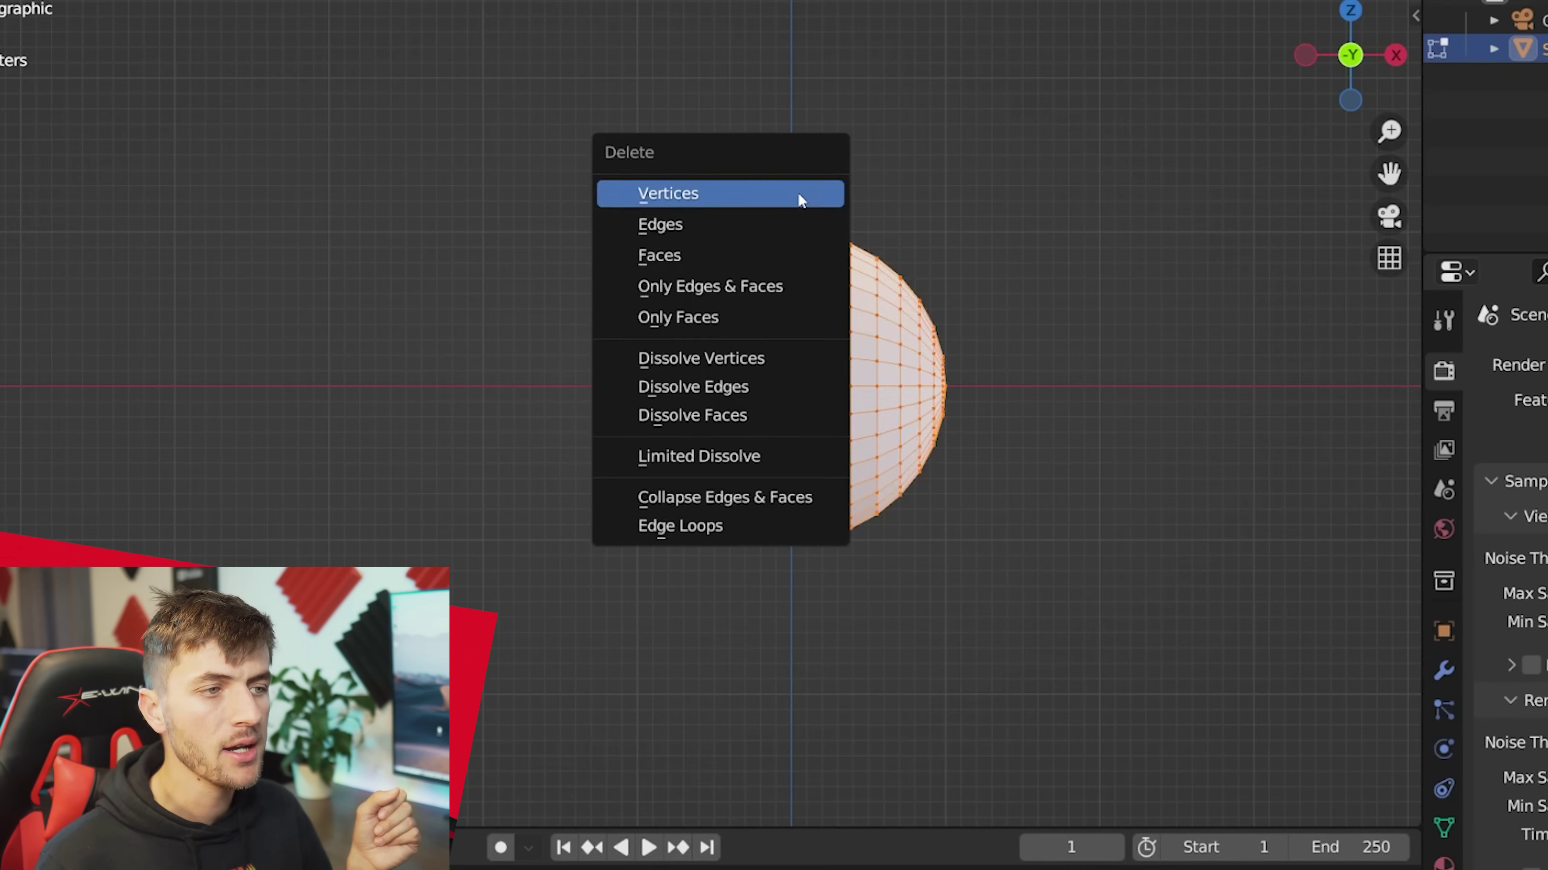
click(798, 194)
Add a Mirror modifier to the half sphere and set its mirror axis to Z only.
click(1443, 670)
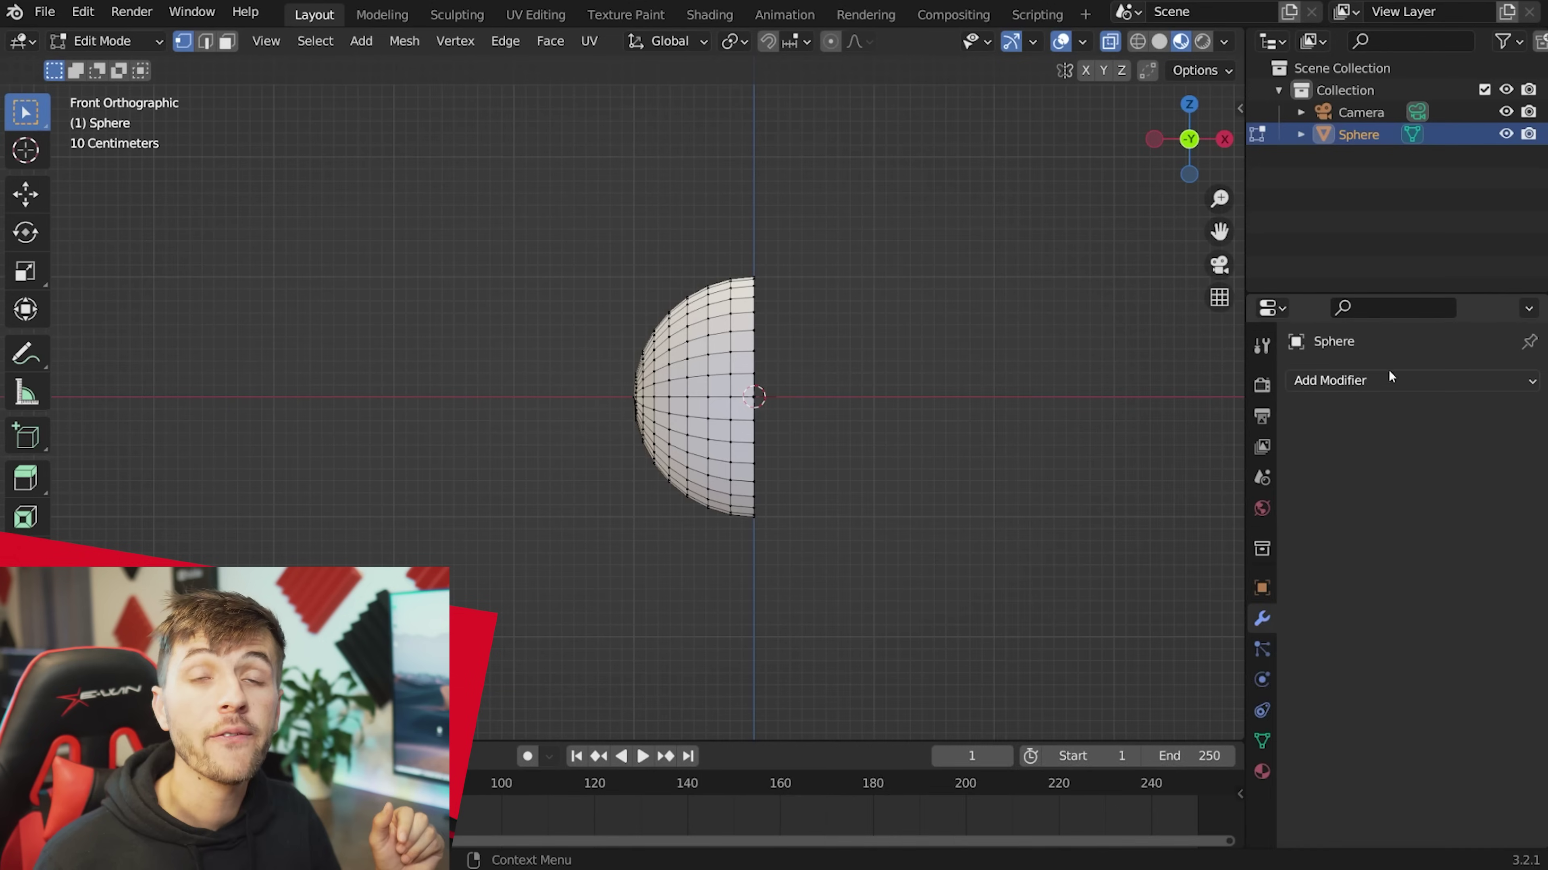
click(1392, 381)
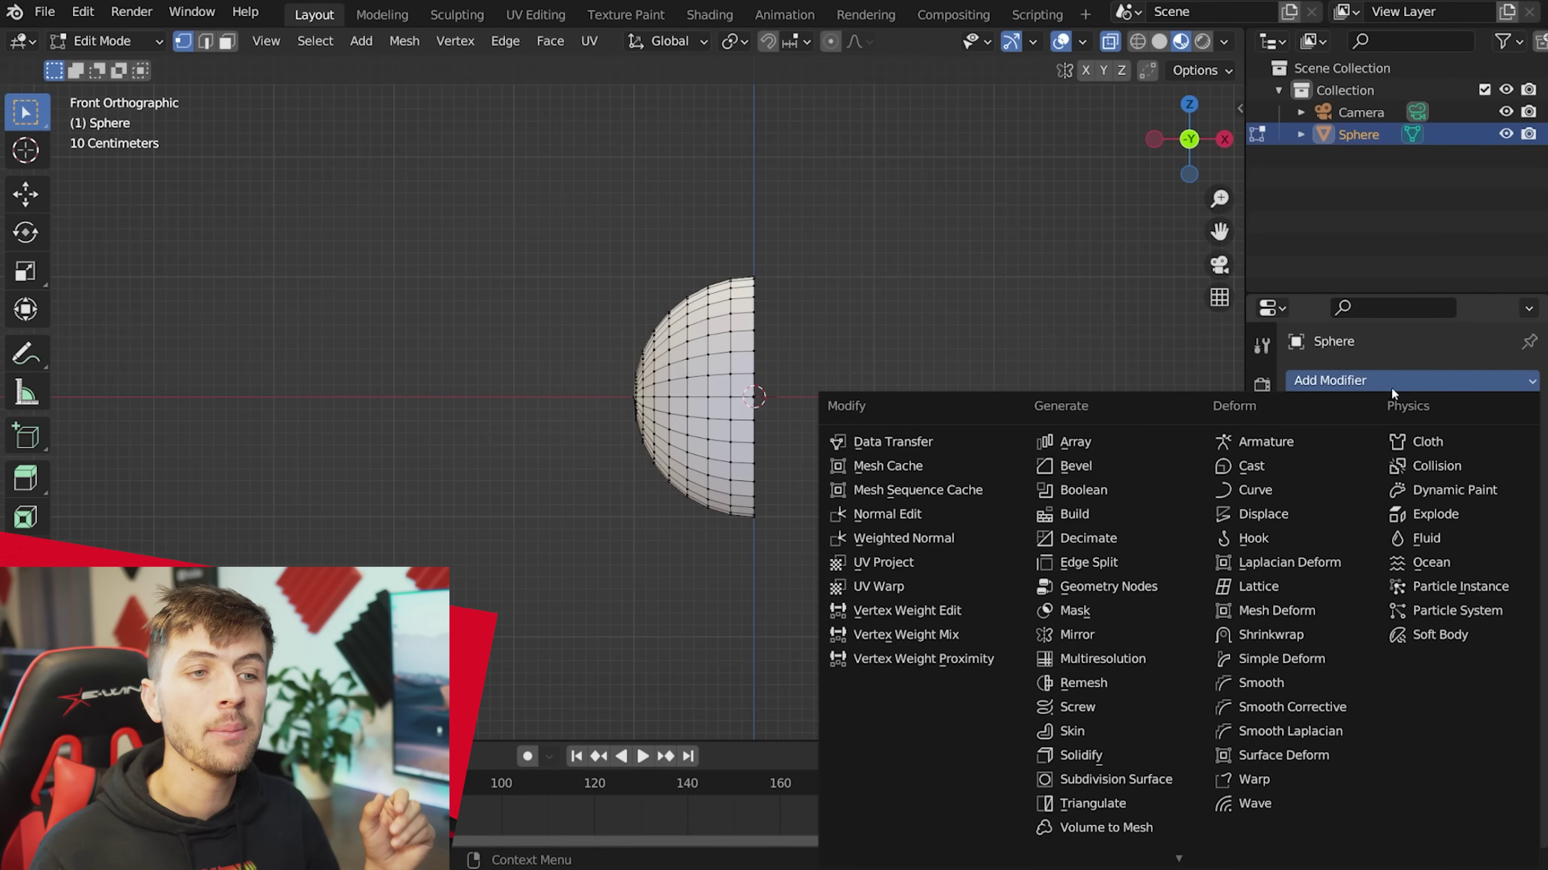
click(1106, 632)
key(Tab)
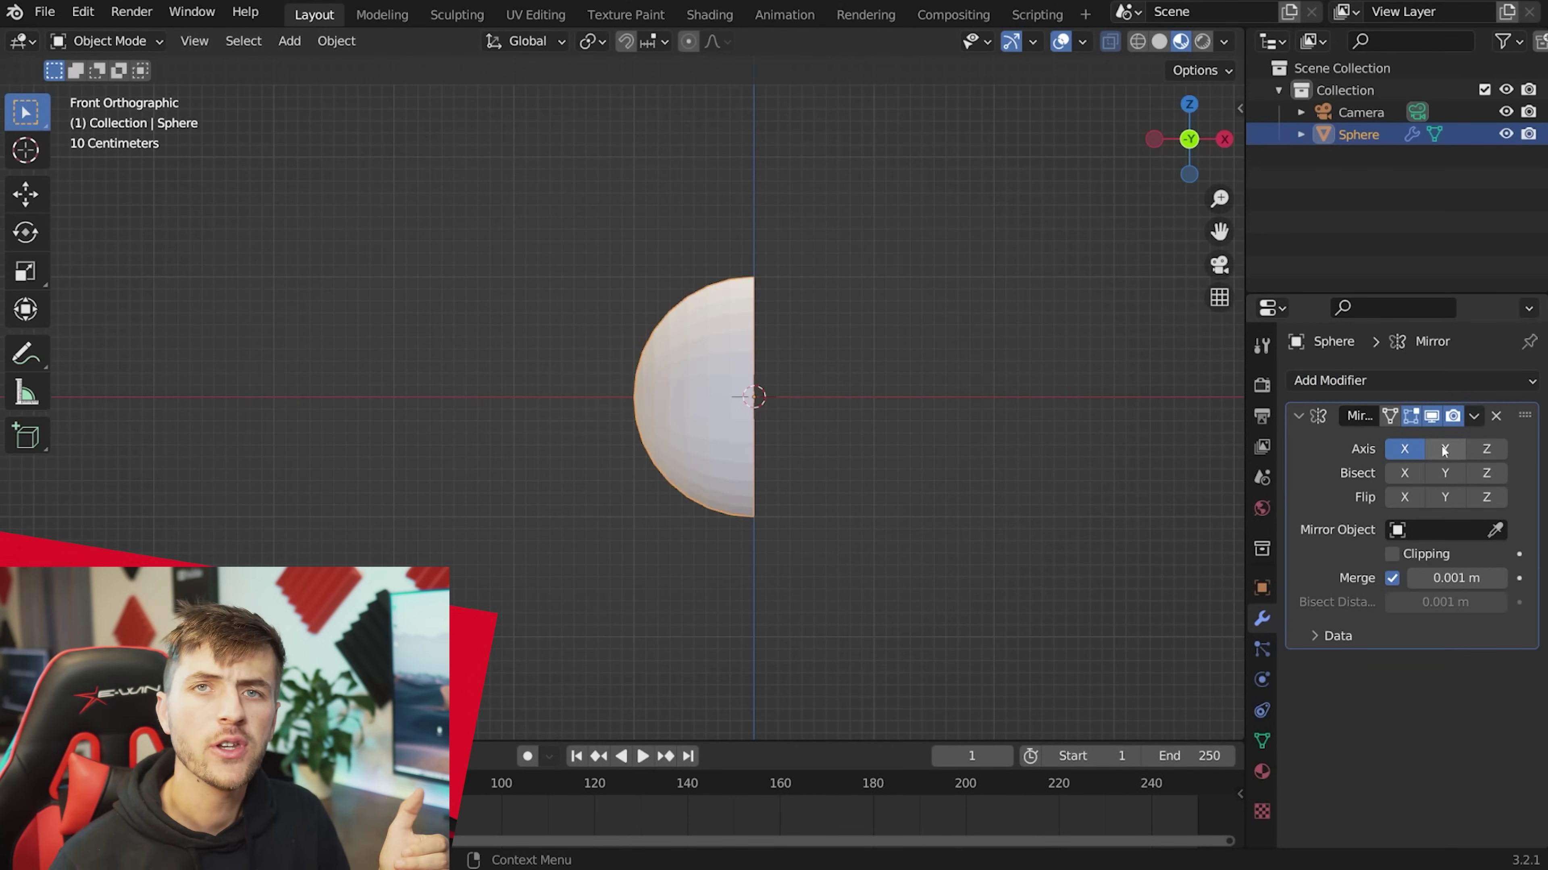
click(1485, 450)
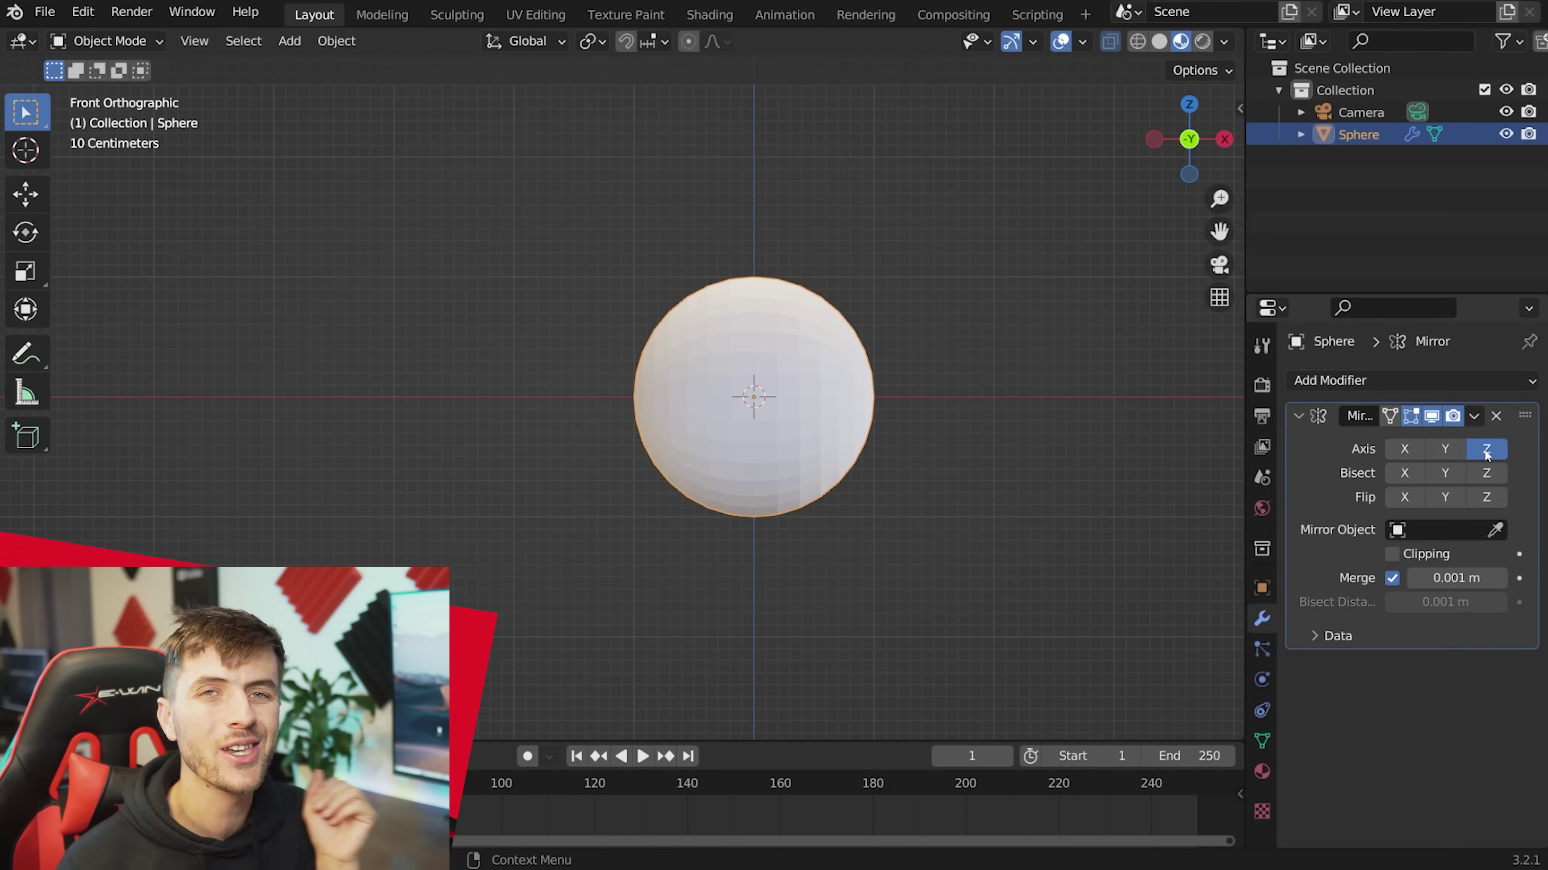
Move all vertices except the centre line outward along X to stretch the sphere into a capsule.
key(Tab)
drag(744, 262, 562, 588)
key(g)
key(y)
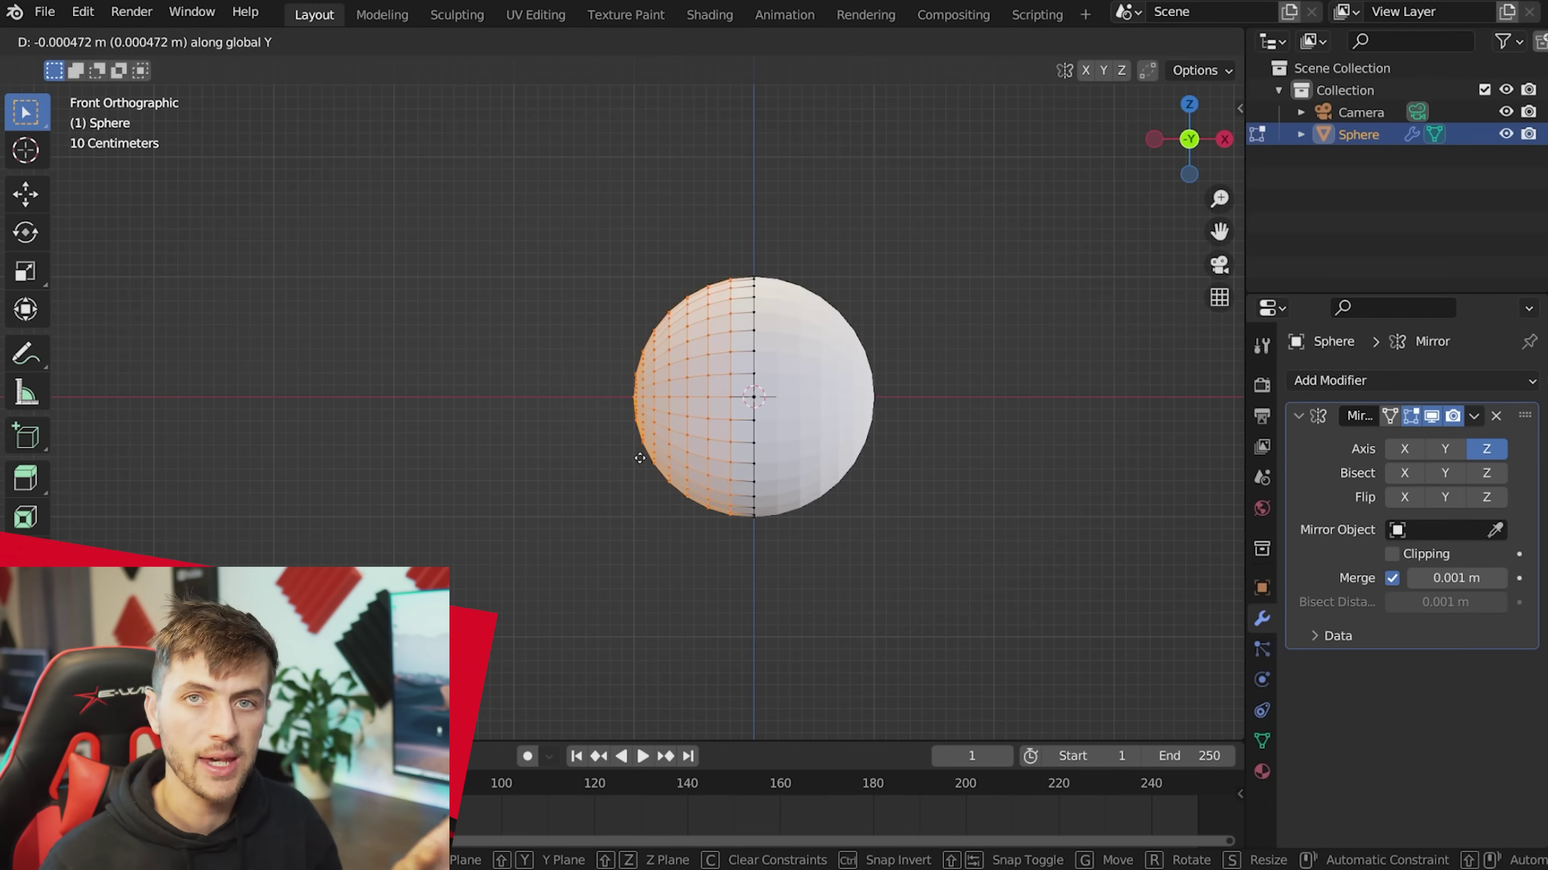
key(x)
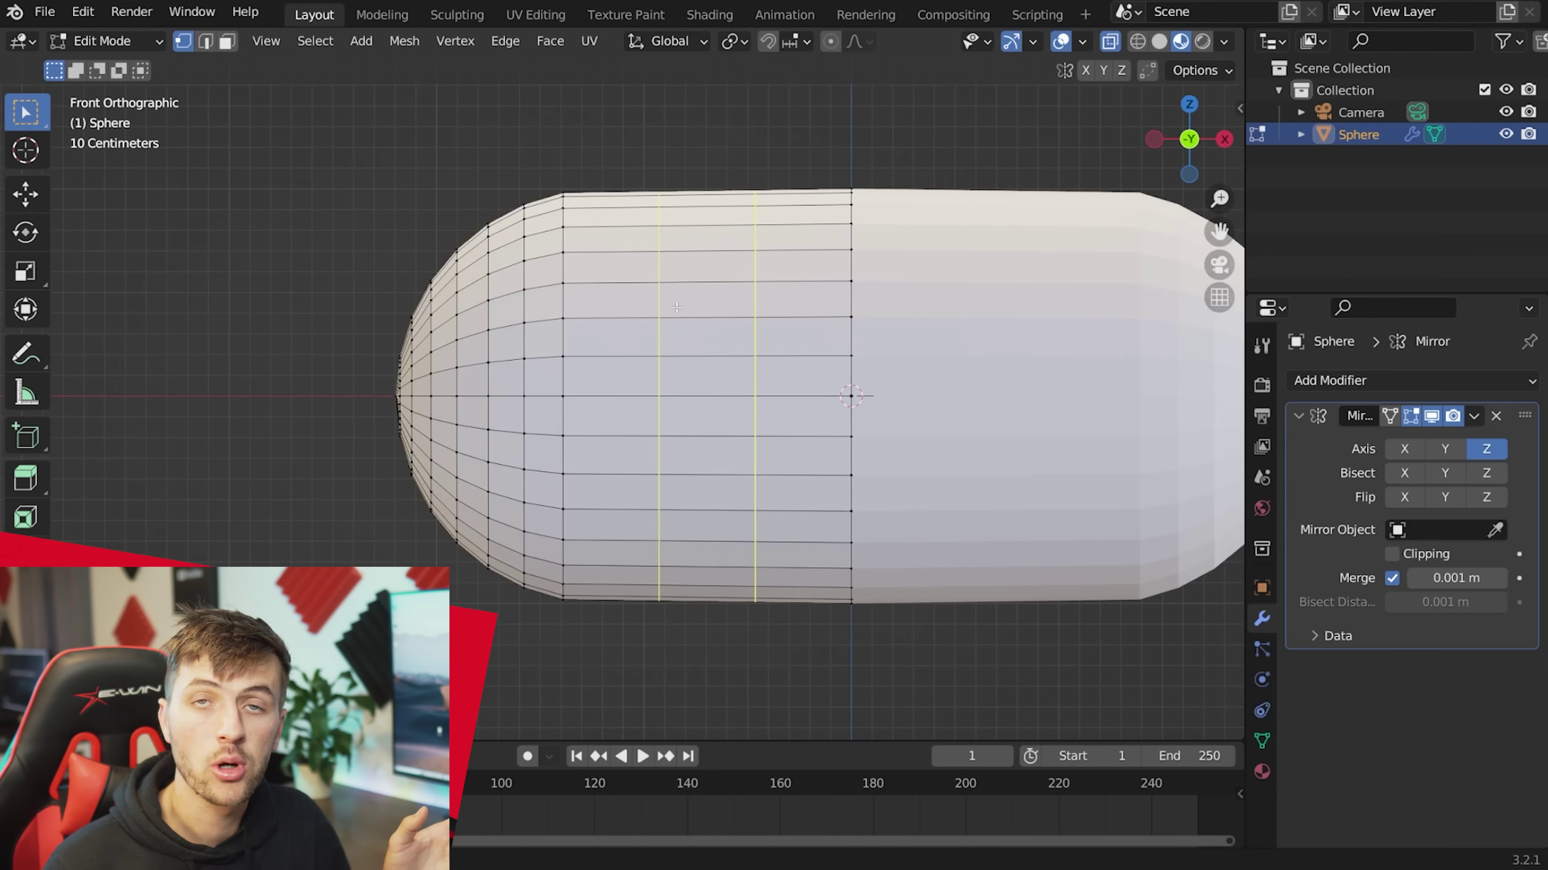
Add two loop cuts across the stretched section and scale the edge loops so the capsule bulges gently towards its middle.
click(676, 308)
scroll(676, 308, down, 2)
key(s)
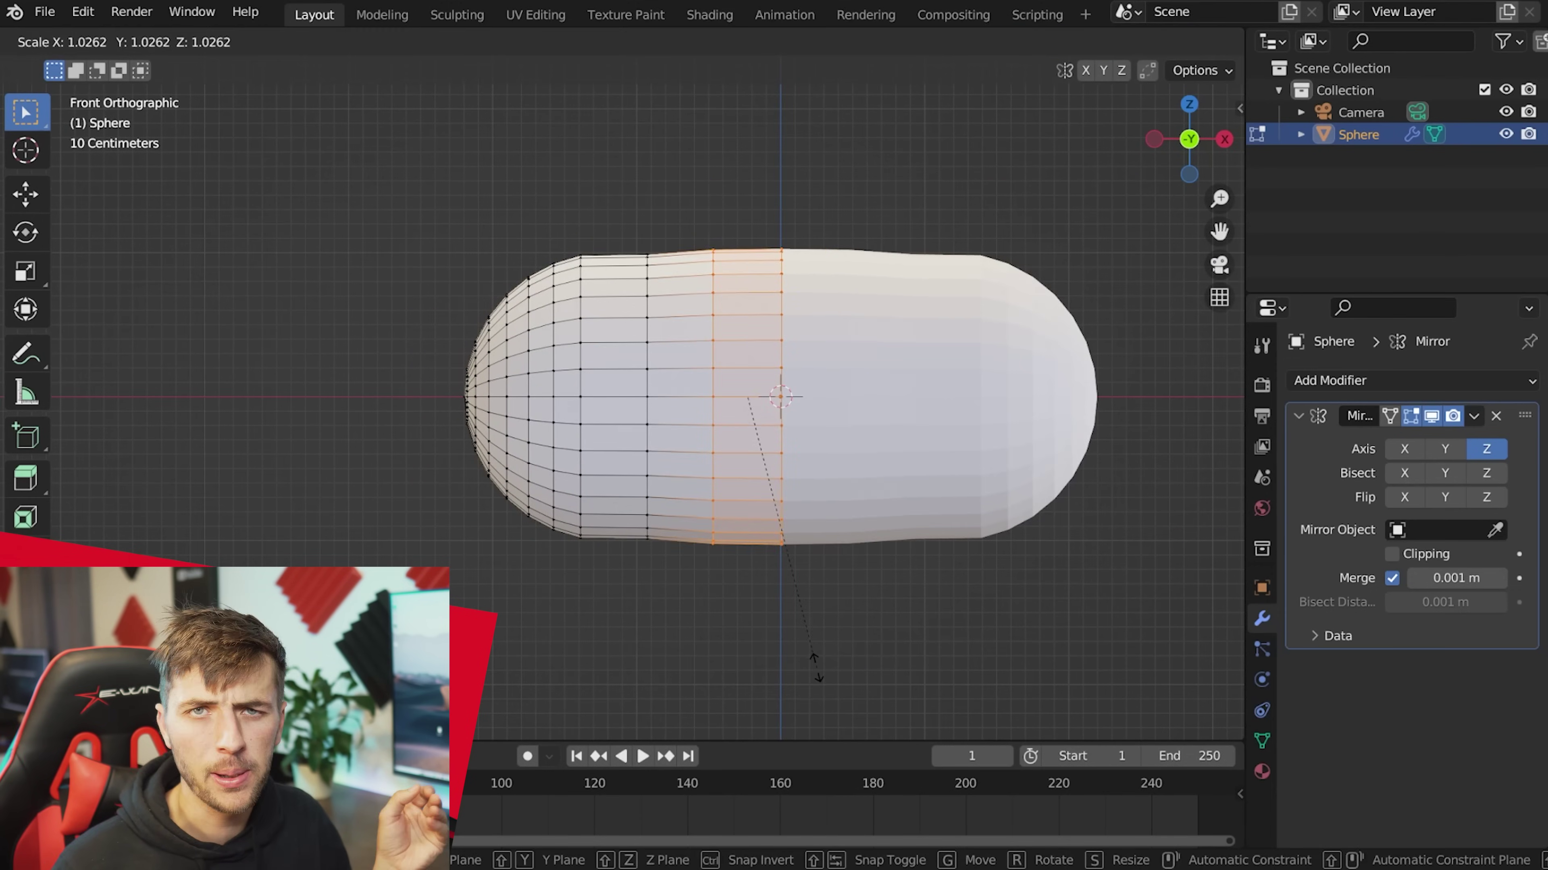
click(815, 659)
key(alt+a)
drag(674, 568, 608, 191)
key(s)
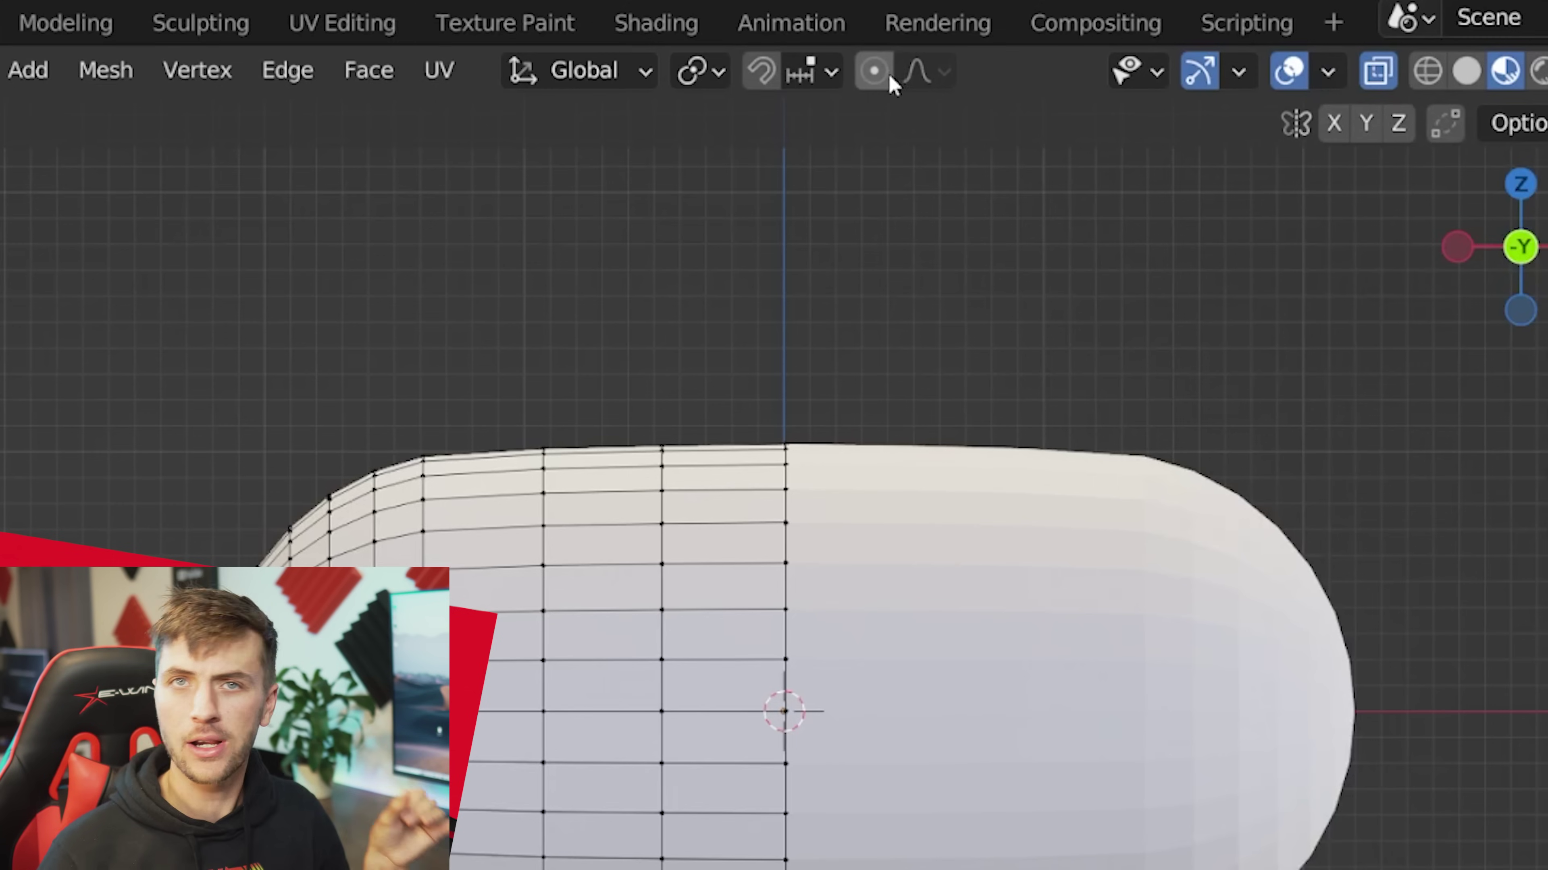
Enable proportional editing and move the capsule's rounded tip inward along X to flatten the end.
click(942, 74)
click(877, 153)
key(g)
key(y)
key(y)
key(y)
key(y)
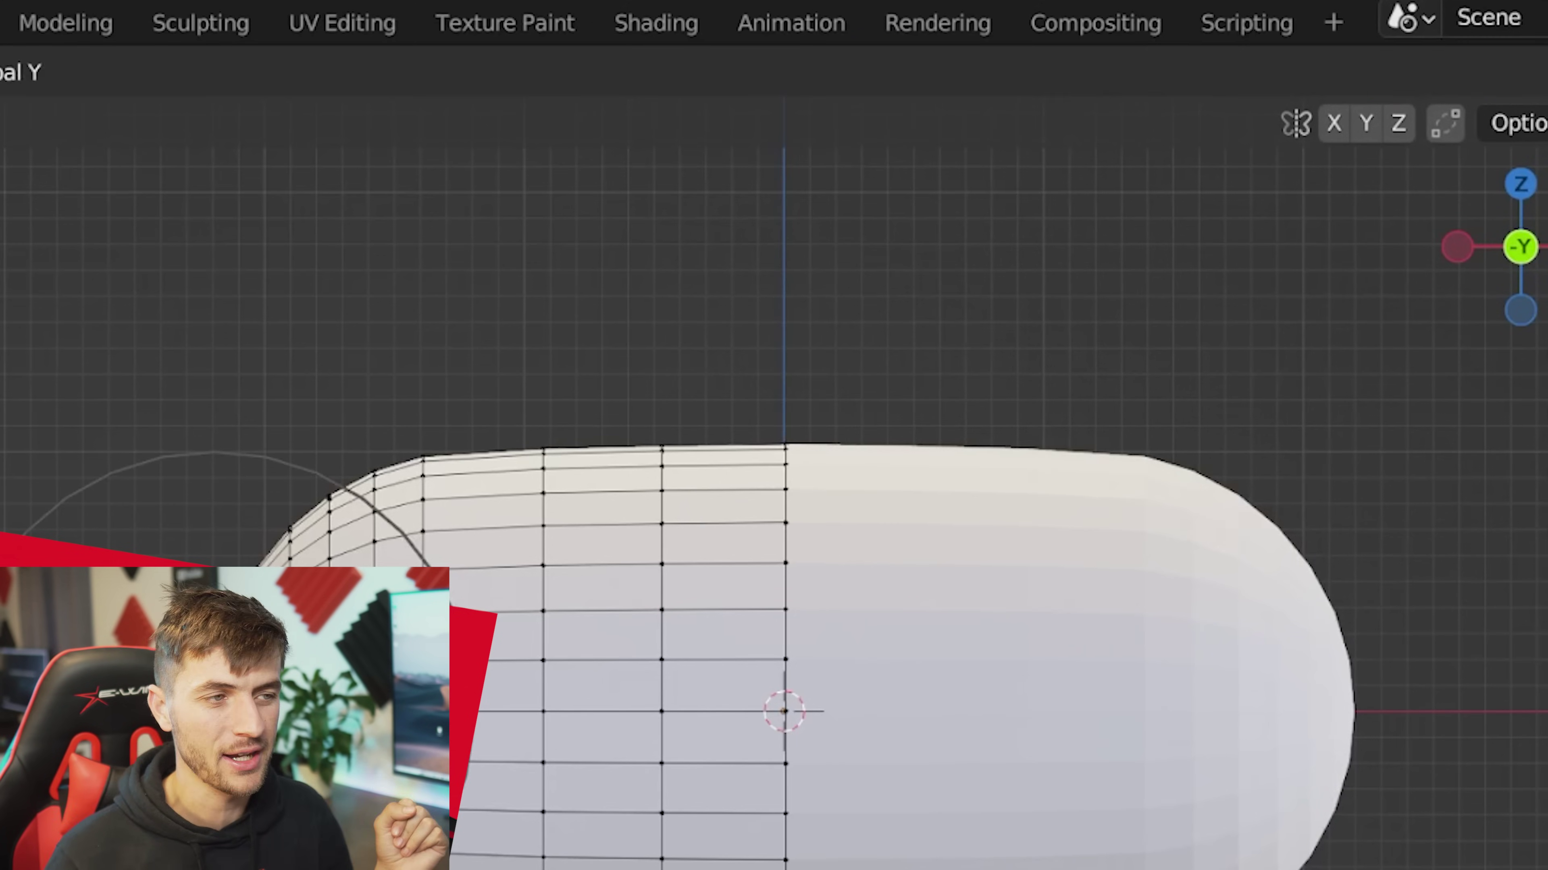
key(x)
scroll(584, 414, down, 4)
Scale individual edge loops between the body and the rounded end to smooth the capsule's taper.
click(583, 416)
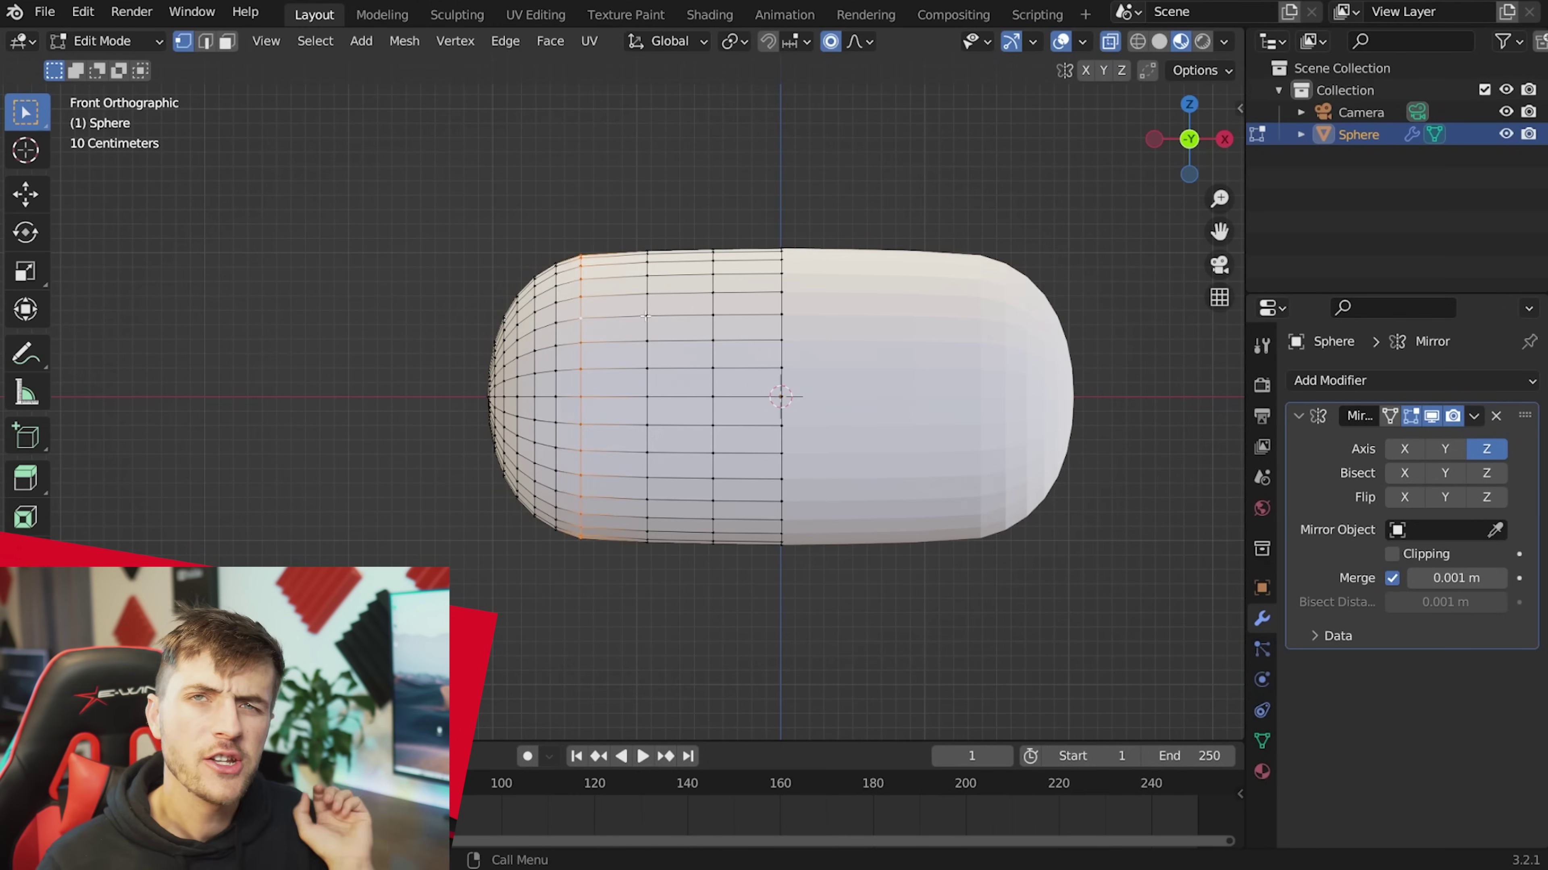
key(s)
click(651, 587)
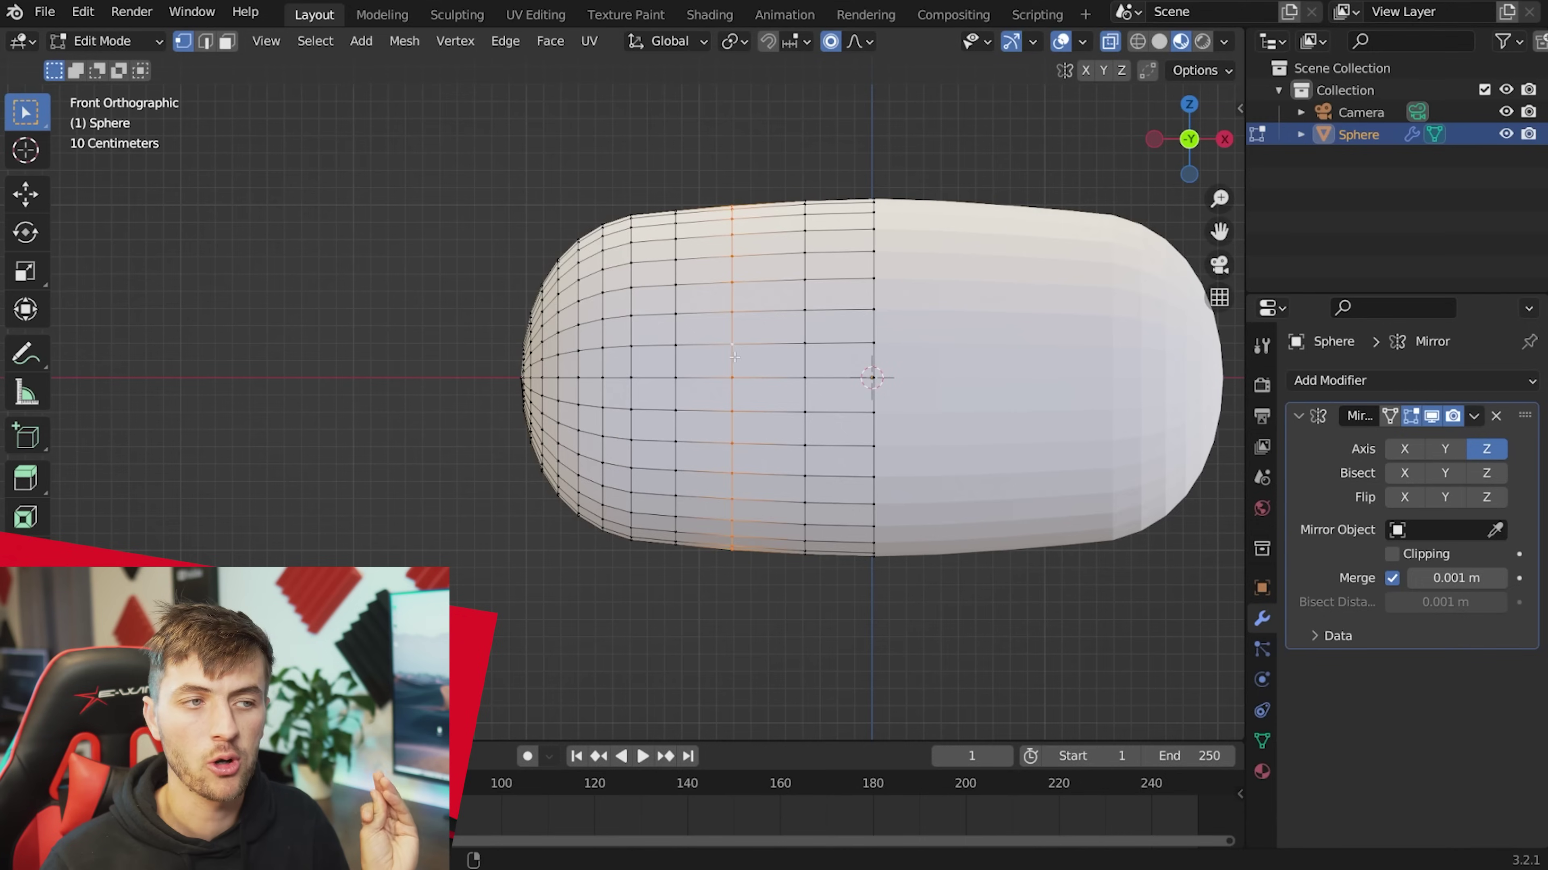
key(s)
click(758, 582)
Add a loop cut where the rounded end meets the body and scale the narrow ring of faces inward as a groove.
shift+middle_drag(758, 570, 836, 564)
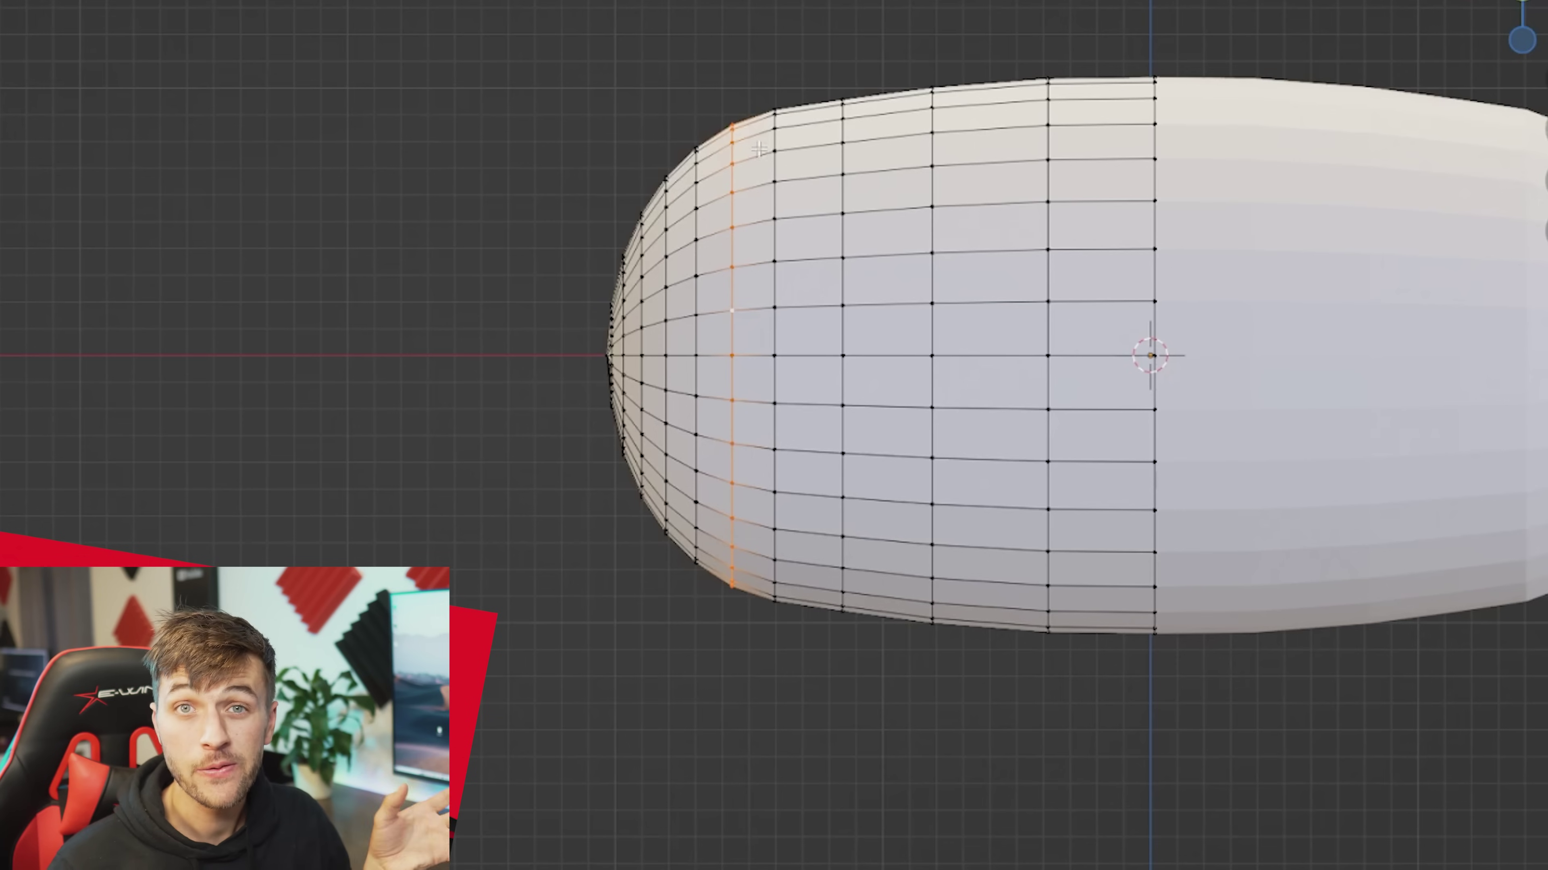
key(ctrl+r)
click(759, 145)
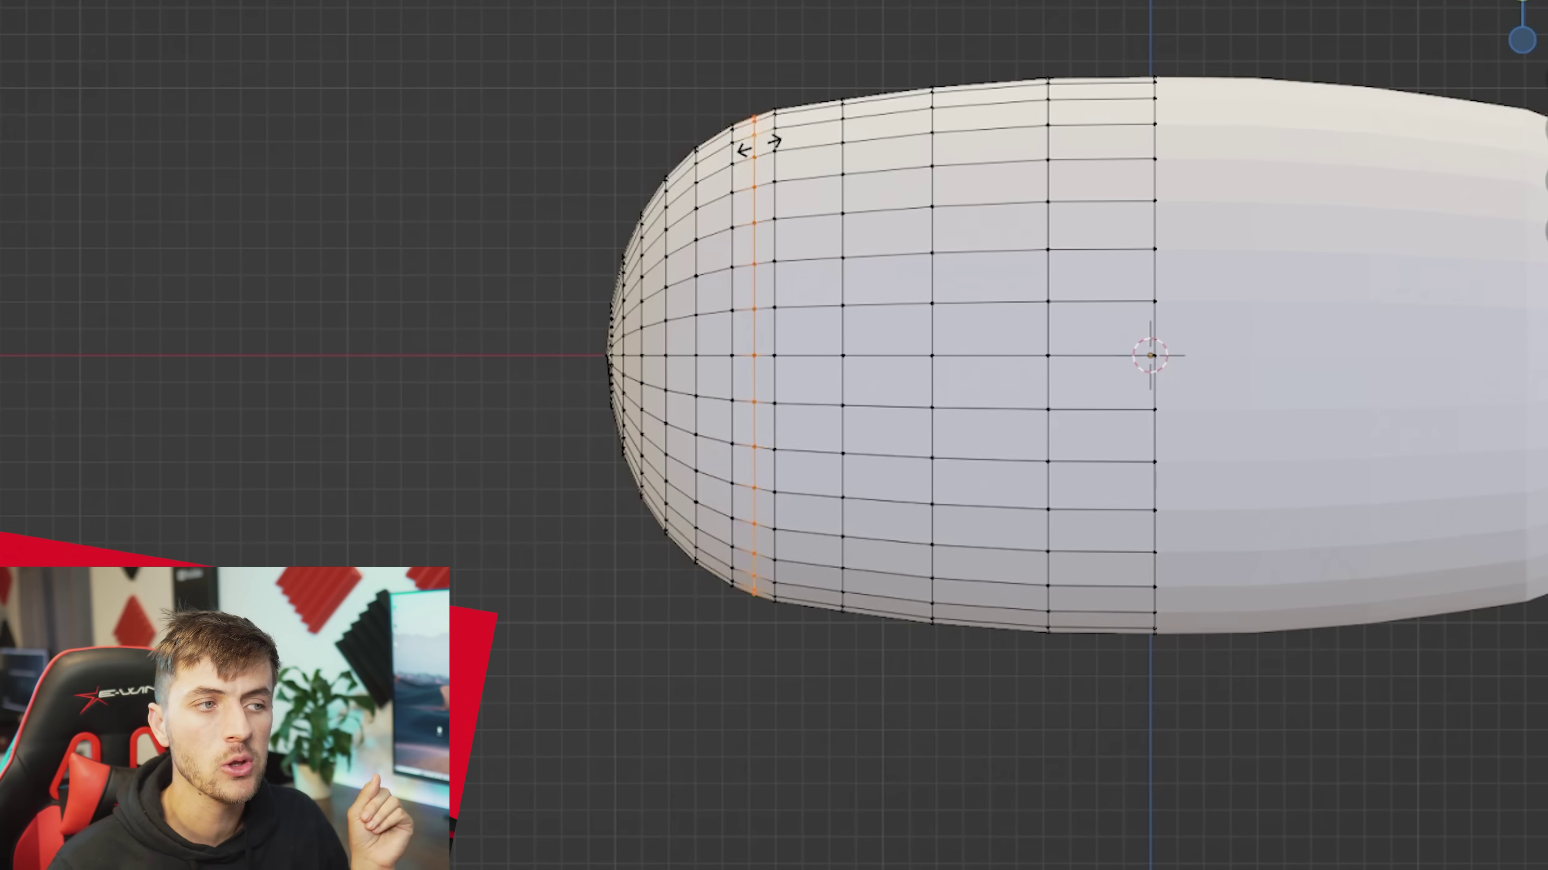
click(749, 144)
key(3)
scroll(677, 39, up, 2)
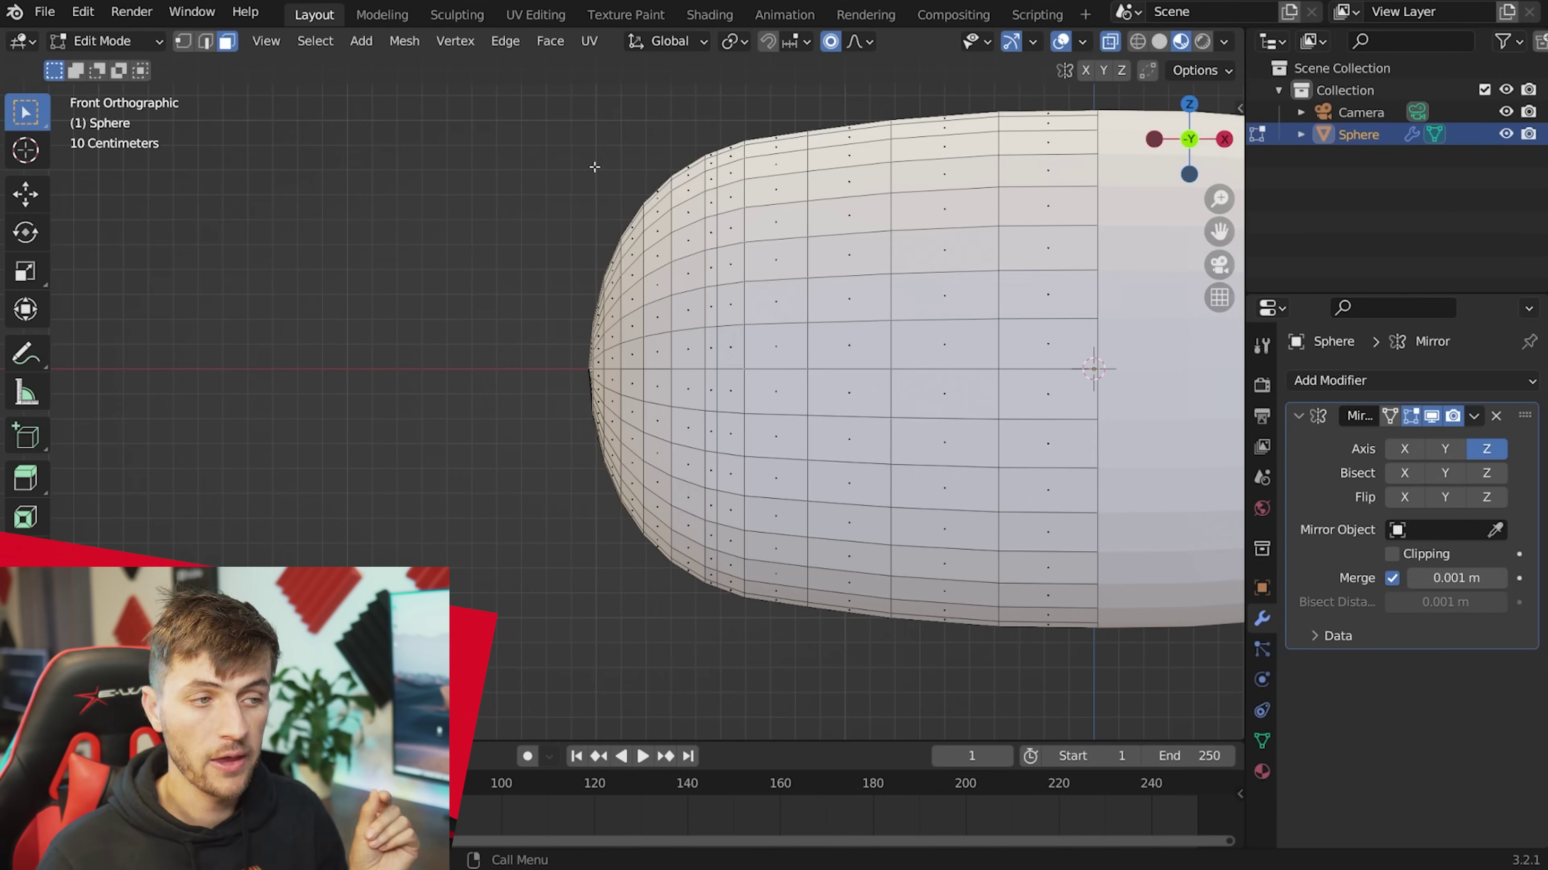
key(s)
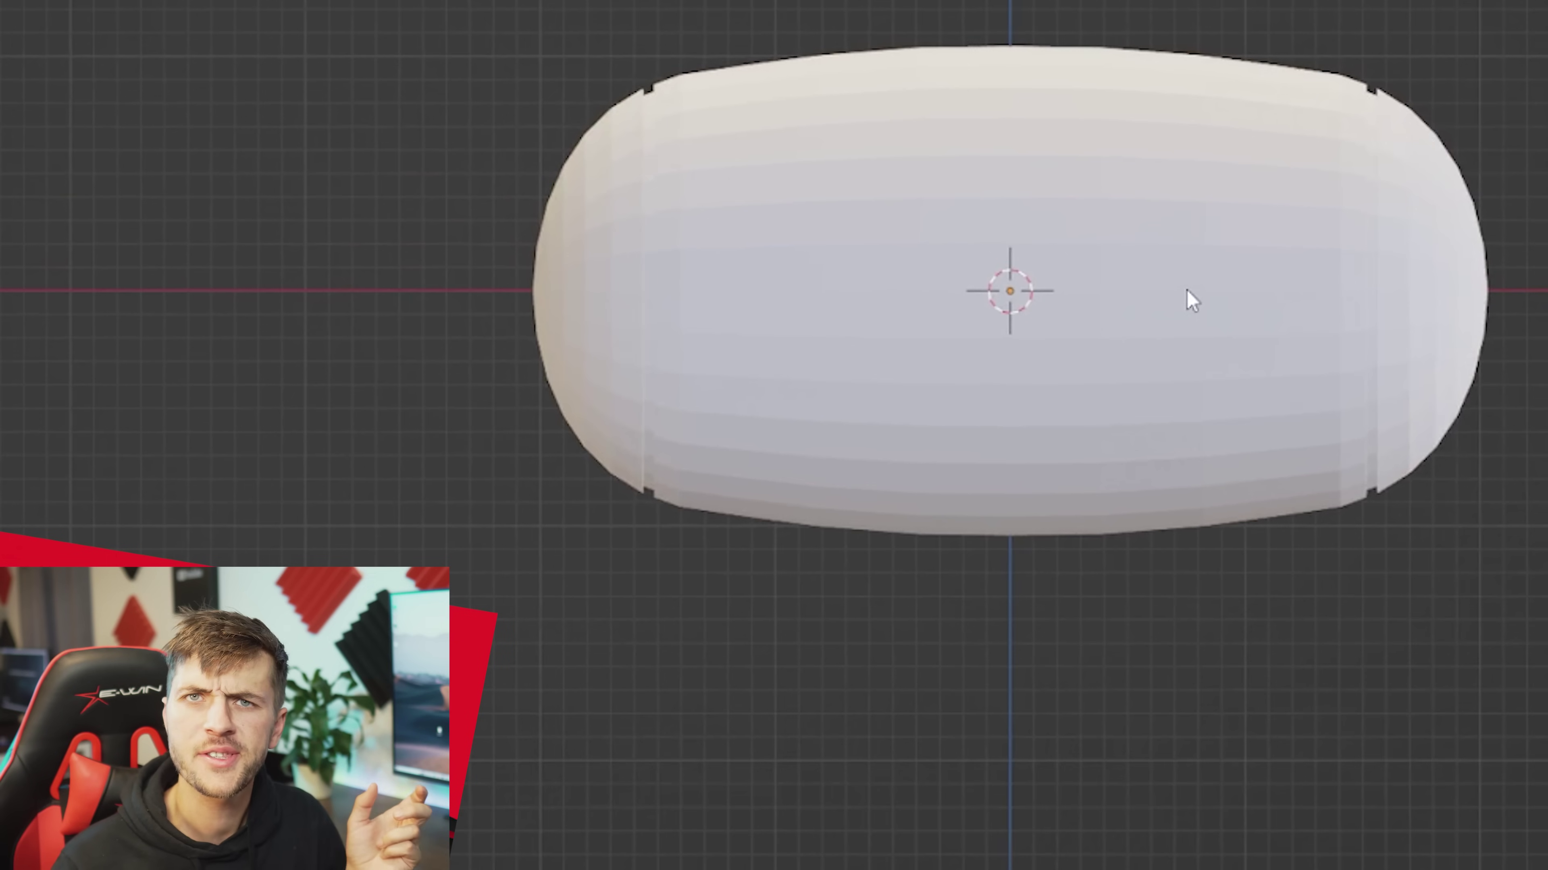
Shade the capsule smooth and add a Subdivision Surface modifier.
right_click(1188, 296)
click(1189, 293)
click(1349, 375)
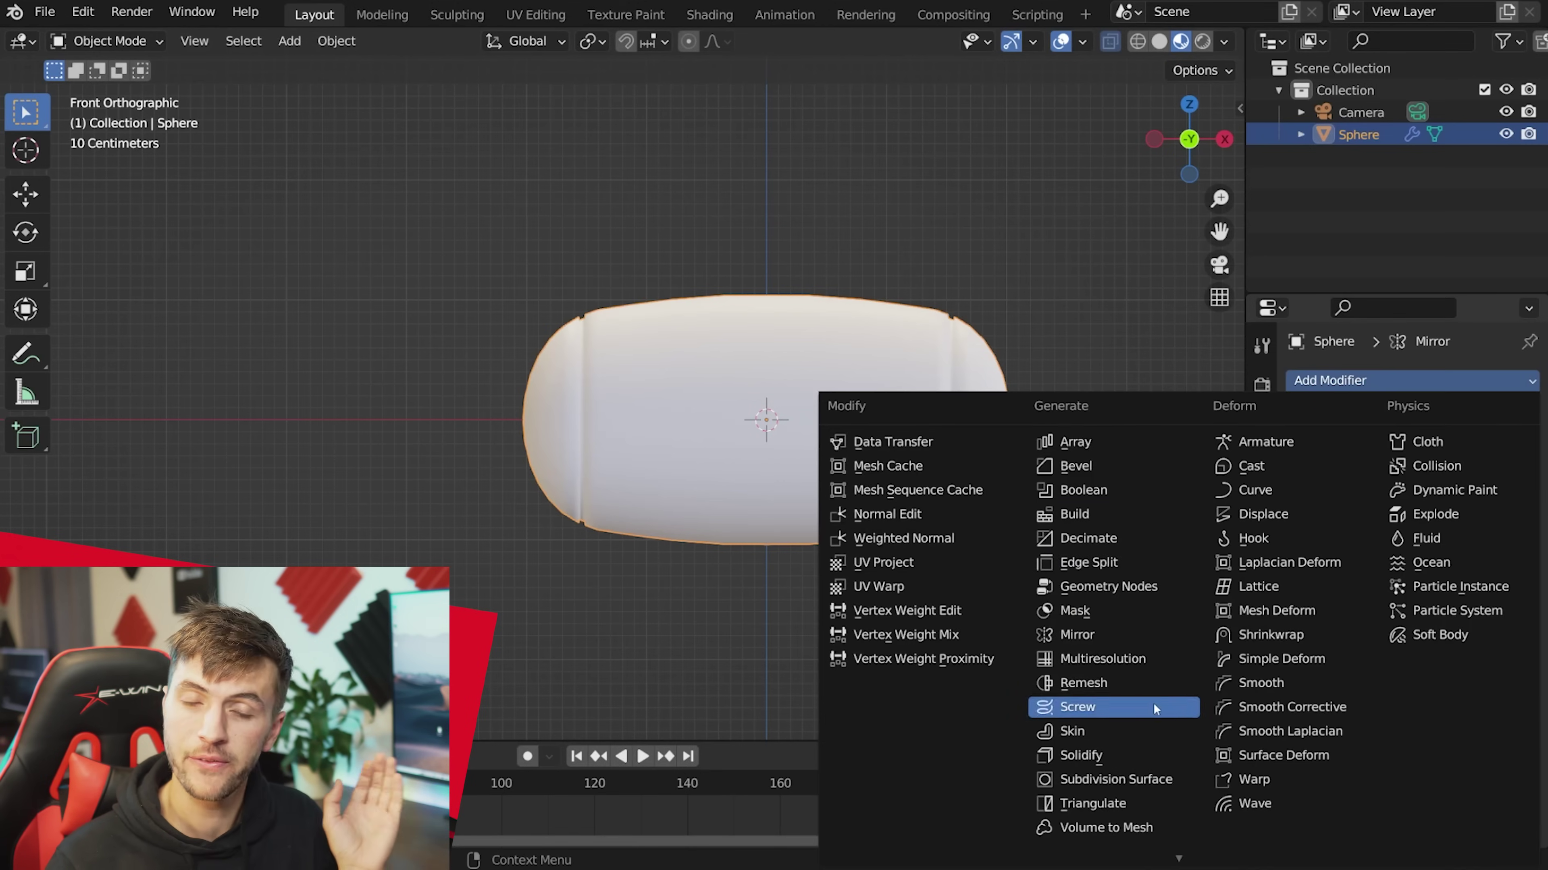
click(1176, 780)
Select the rectangular patch of faces on the capsule's front side and sink it about 0.035 m along the normals.
key(Tab)
key(s)
scroll(817, 603, up, 2)
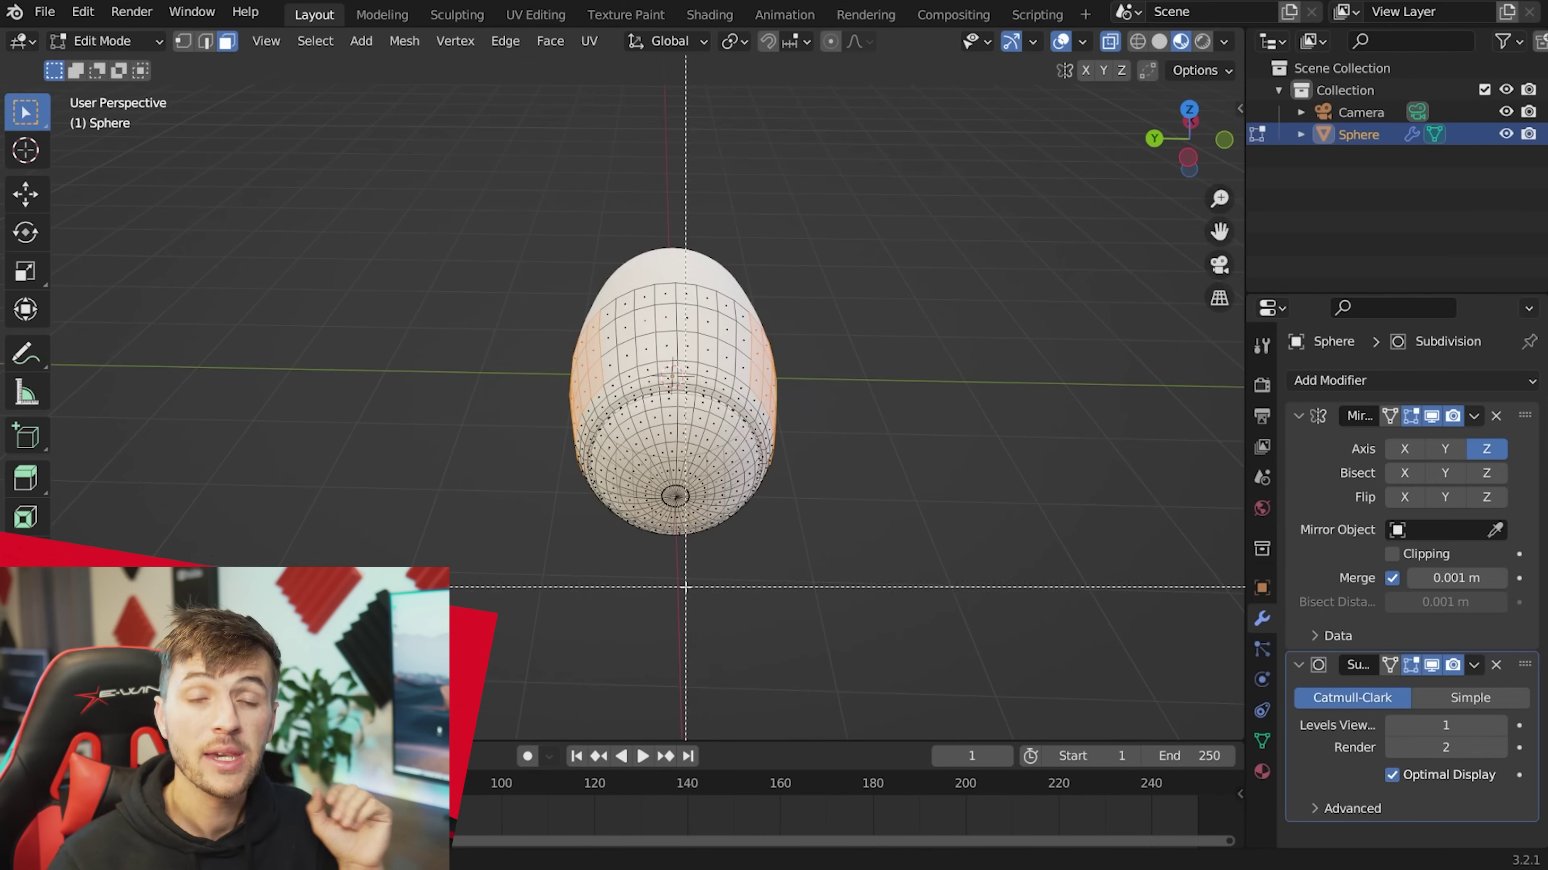
drag(462, 282, 683, 589)
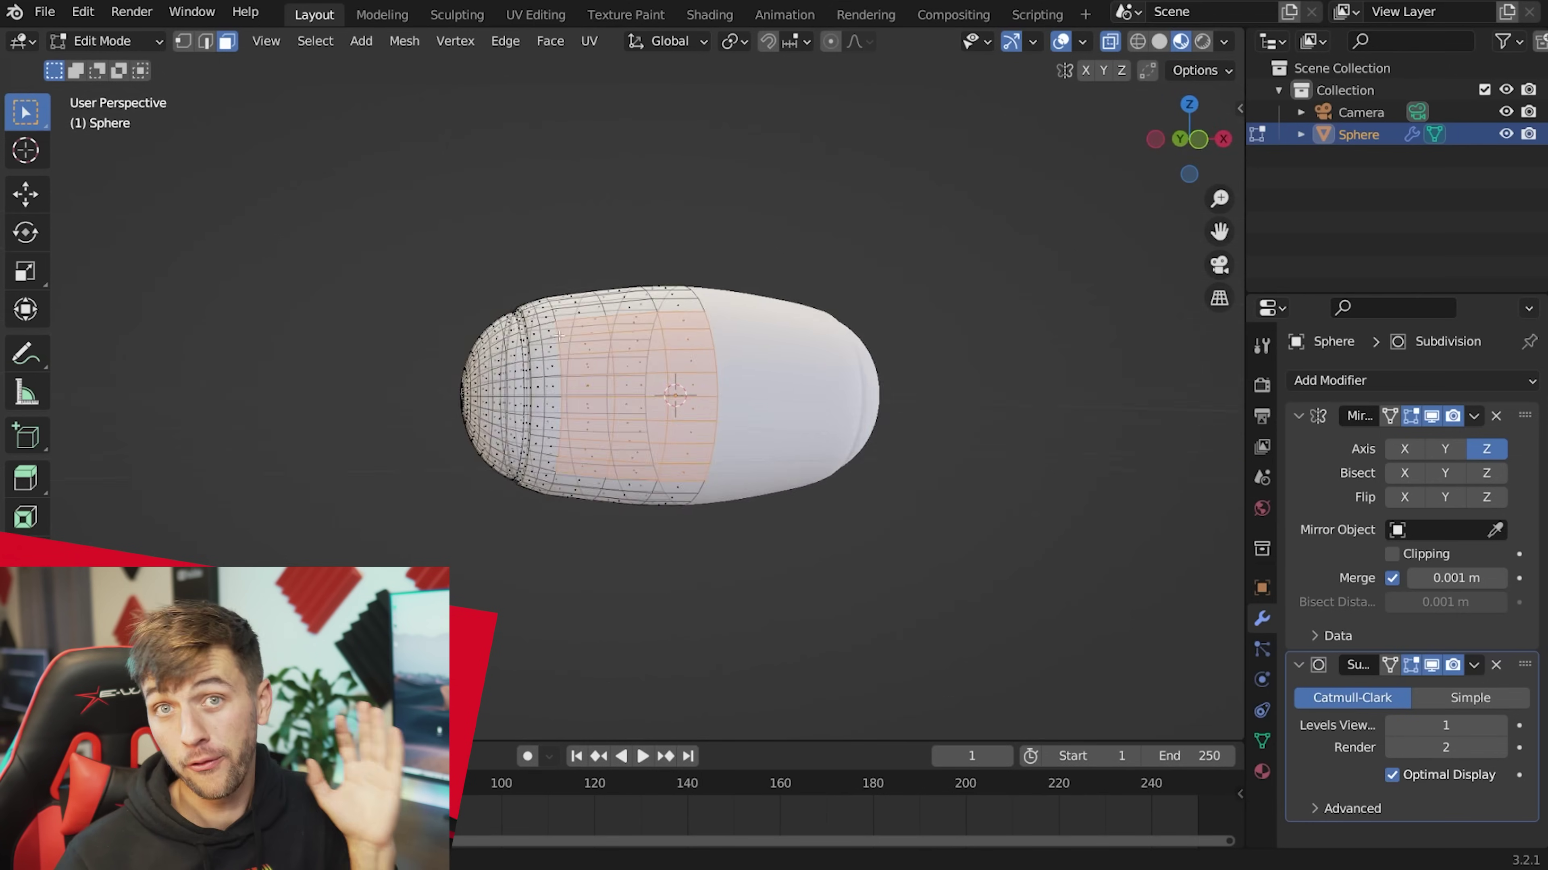
middle_drag(559, 336, 585, 317)
key(KP_1)
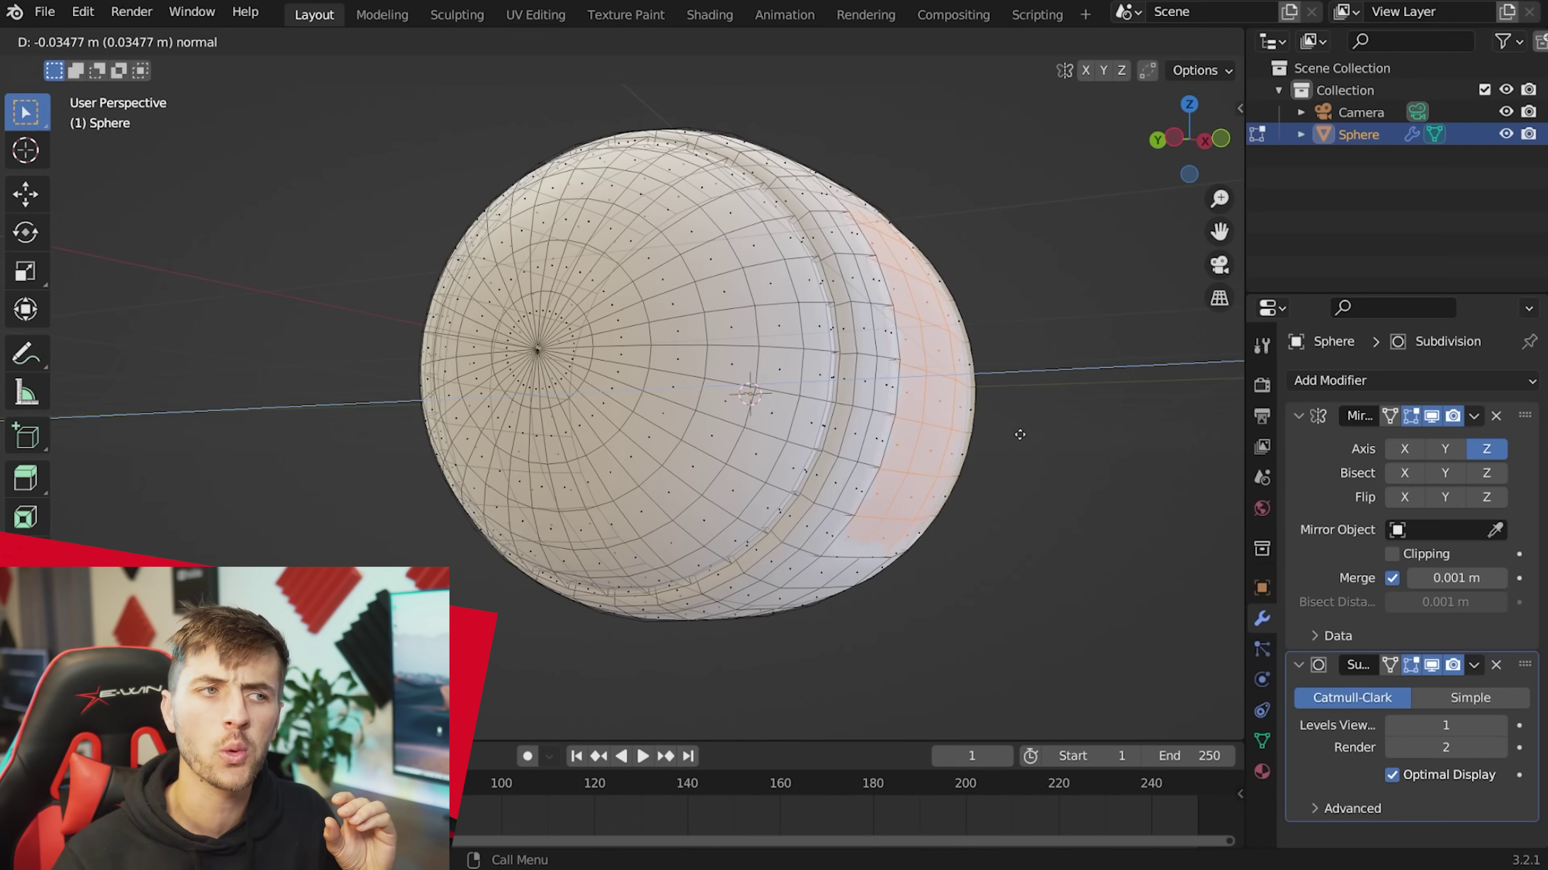
click(1013, 436)
Set the mean crease of the recessed panel's border edges to 1.
middle_drag(1014, 437, 914, 426)
key(alt+a)
key(1)
scroll(887, 292, up, 4)
middle_drag(887, 292, 786, 323)
shift+middle_drag(499, 366, 602, 363)
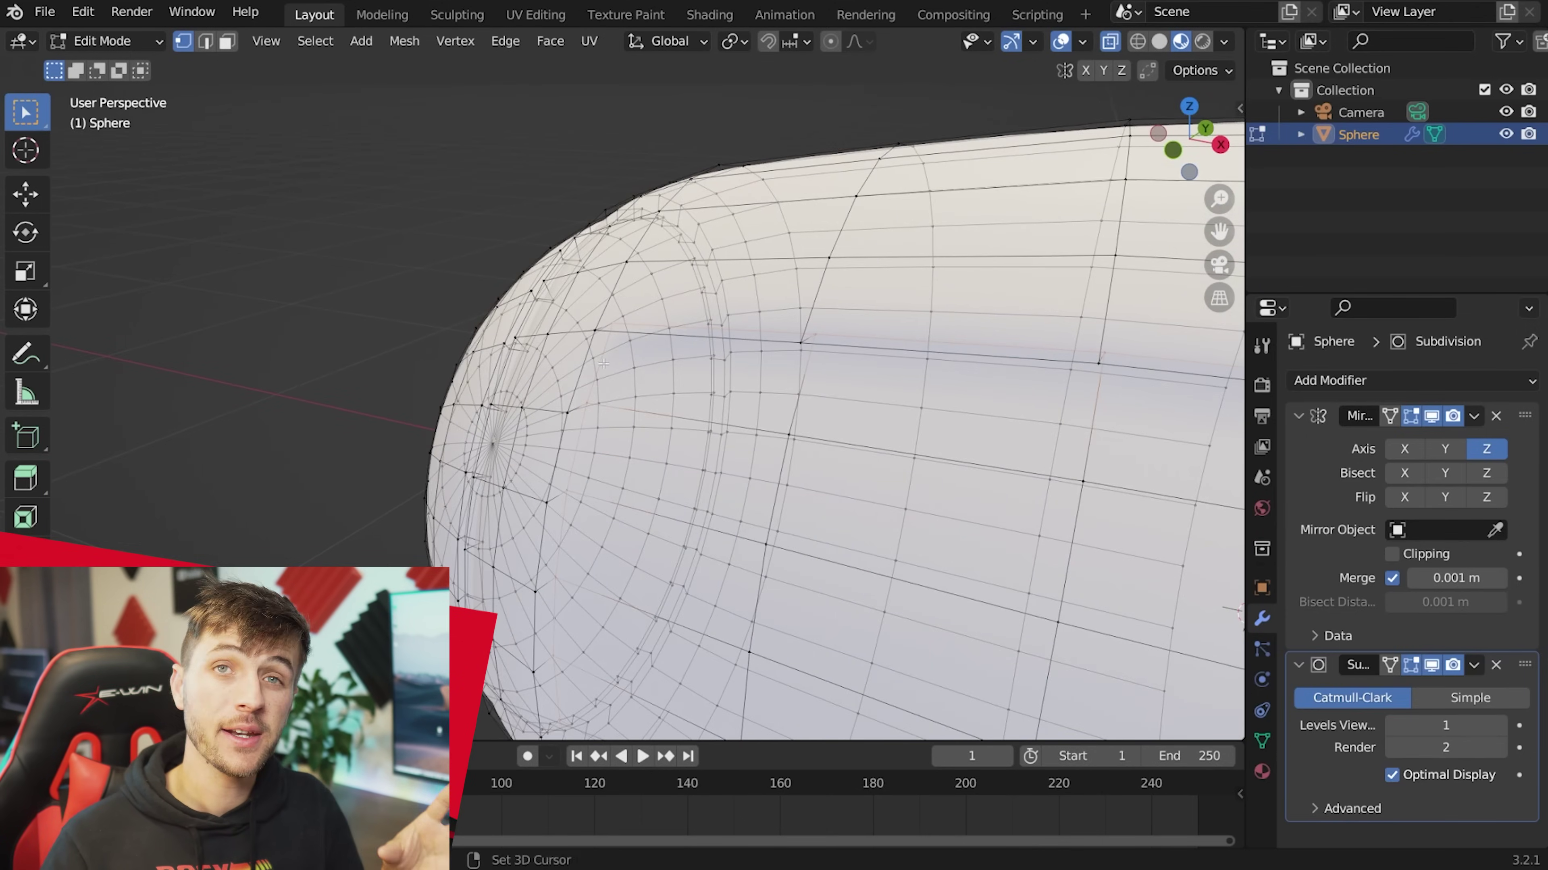
scroll(603, 364, down, 3)
key(n)
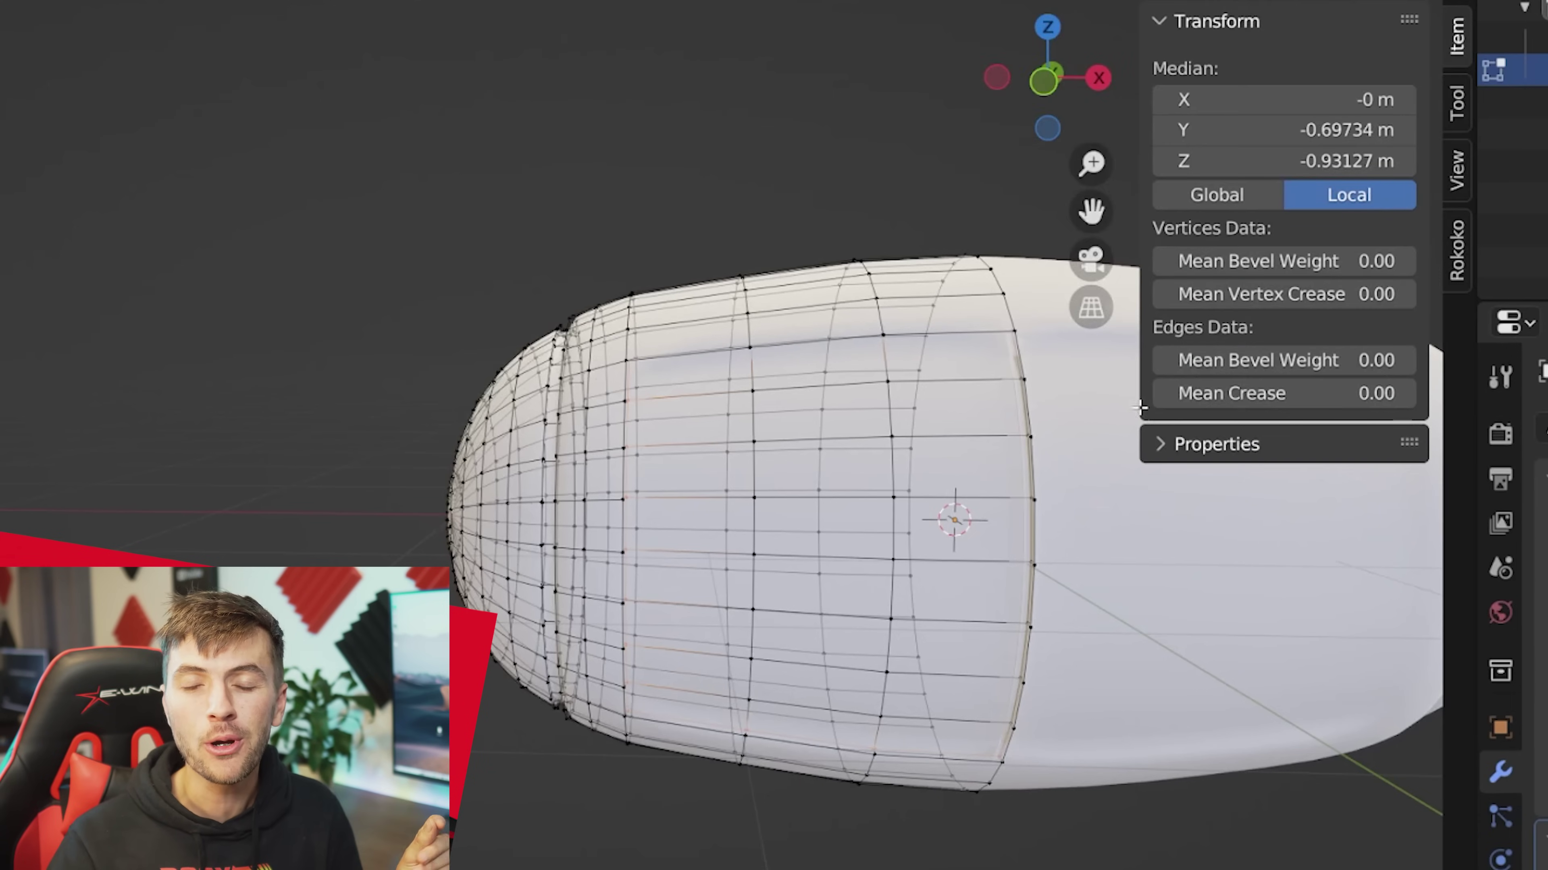
click(1280, 394)
text(1)
key(Return)
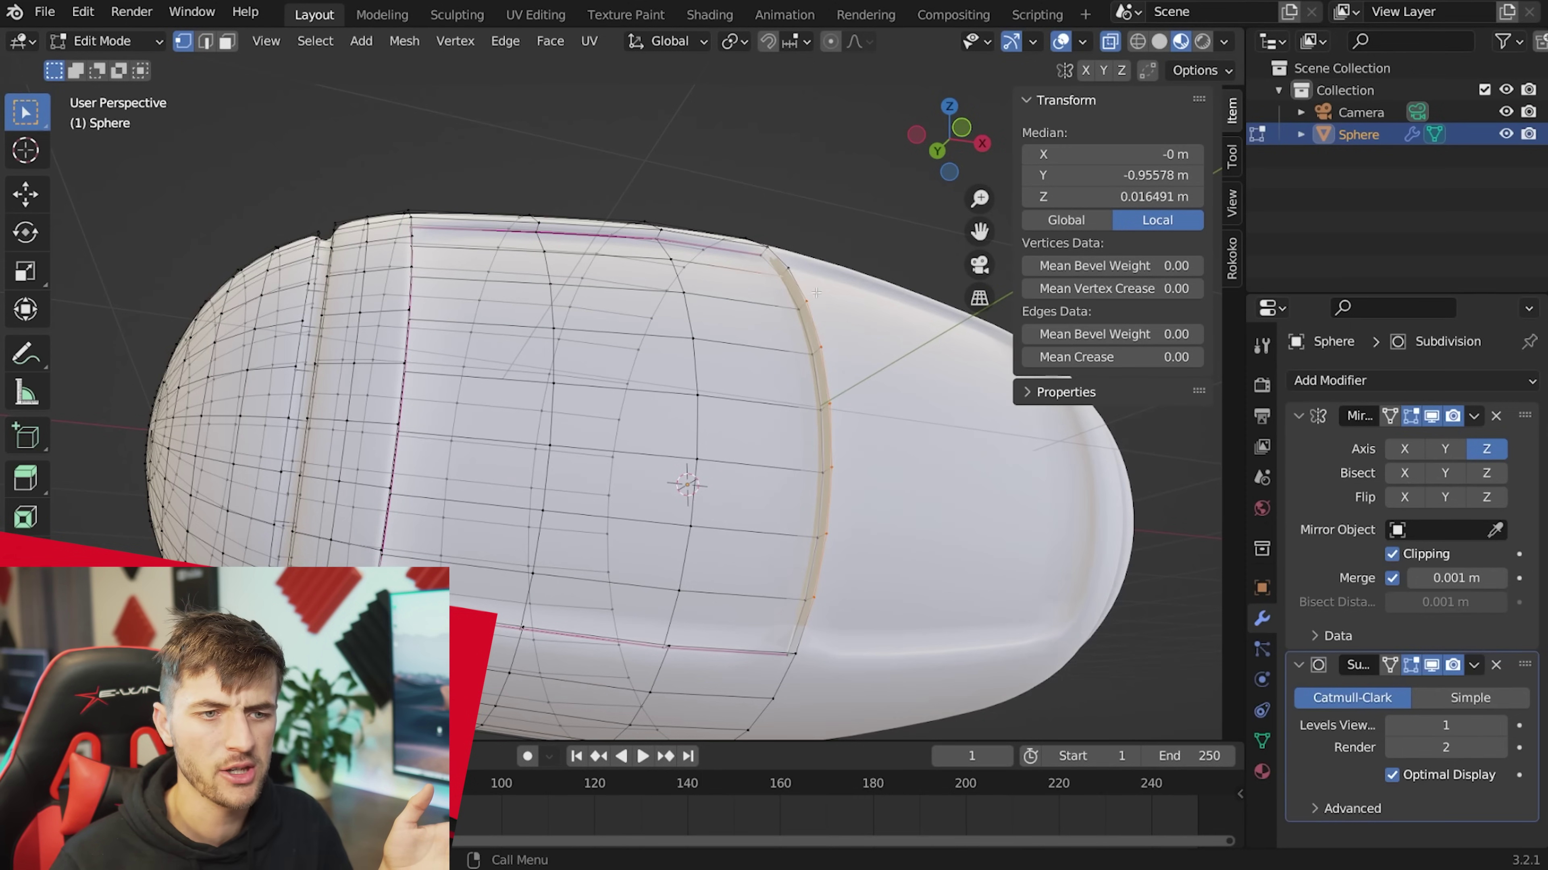
Delete the selected strip of faces along the mirror seam of the panel and leave Edit Mode.
key(x)
click(792, 526)
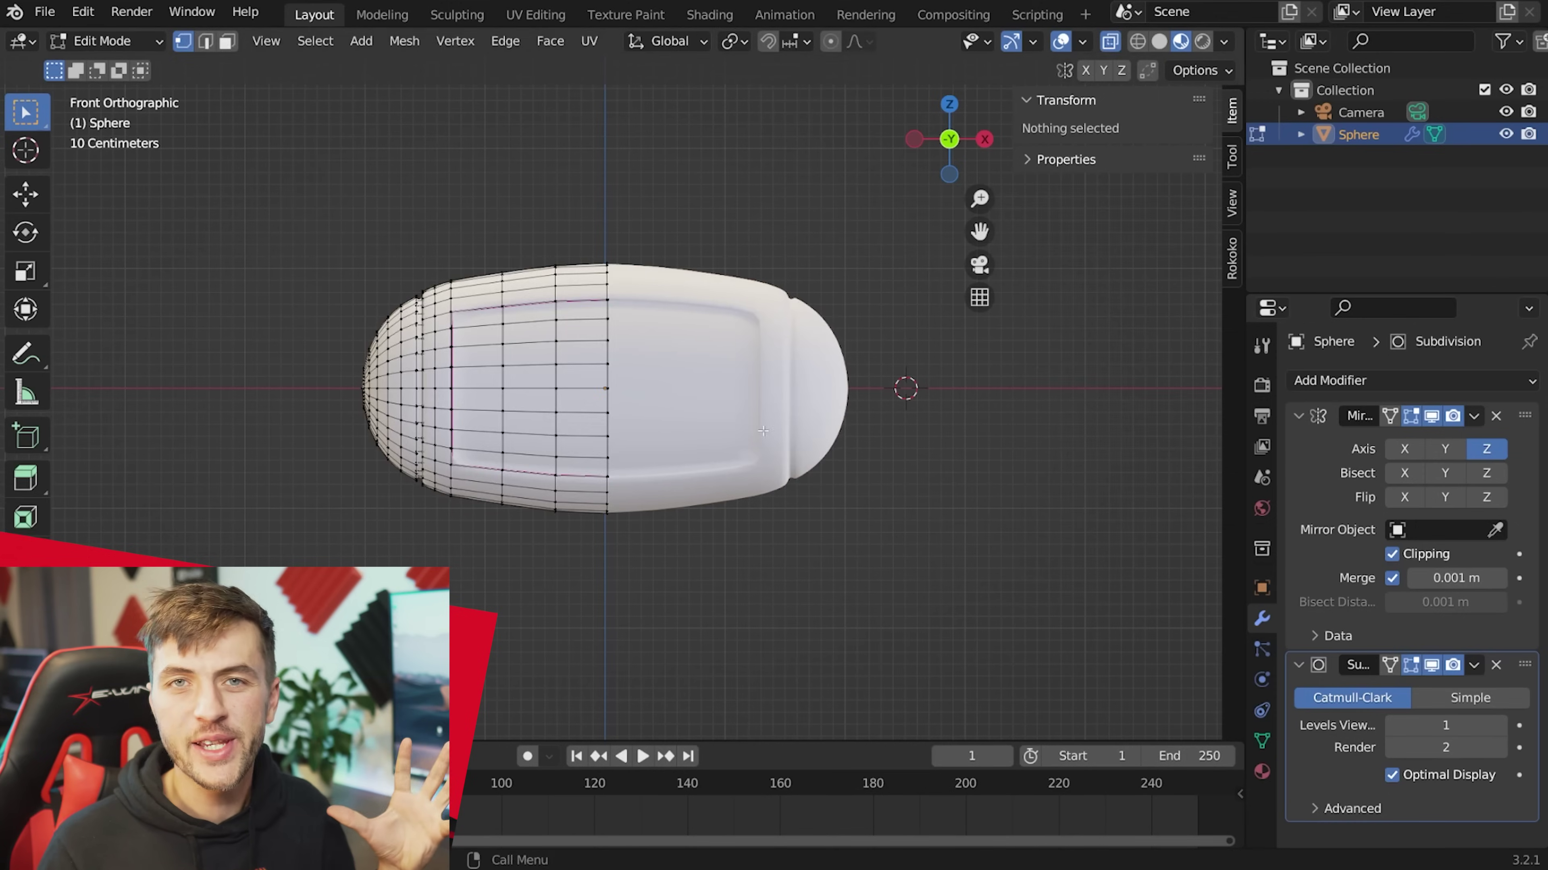
key(Tab)
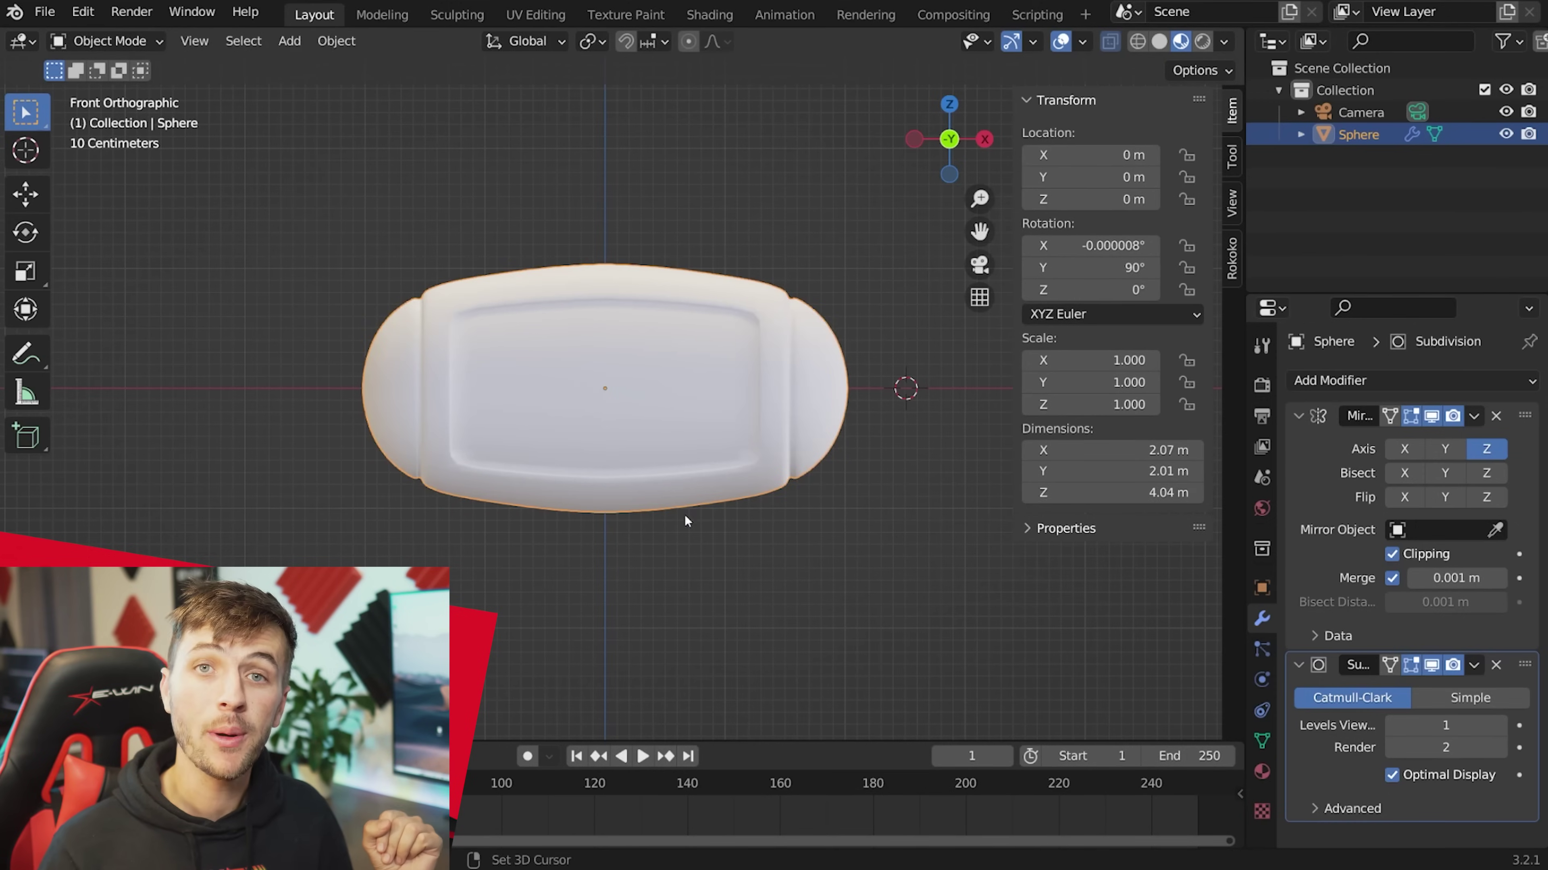
Duplicate the capsule and place the copy above the original, about 2.17 m up.
key(shift+d)
click(688, 256)
shift+middle_drag(688, 255, 725, 399)
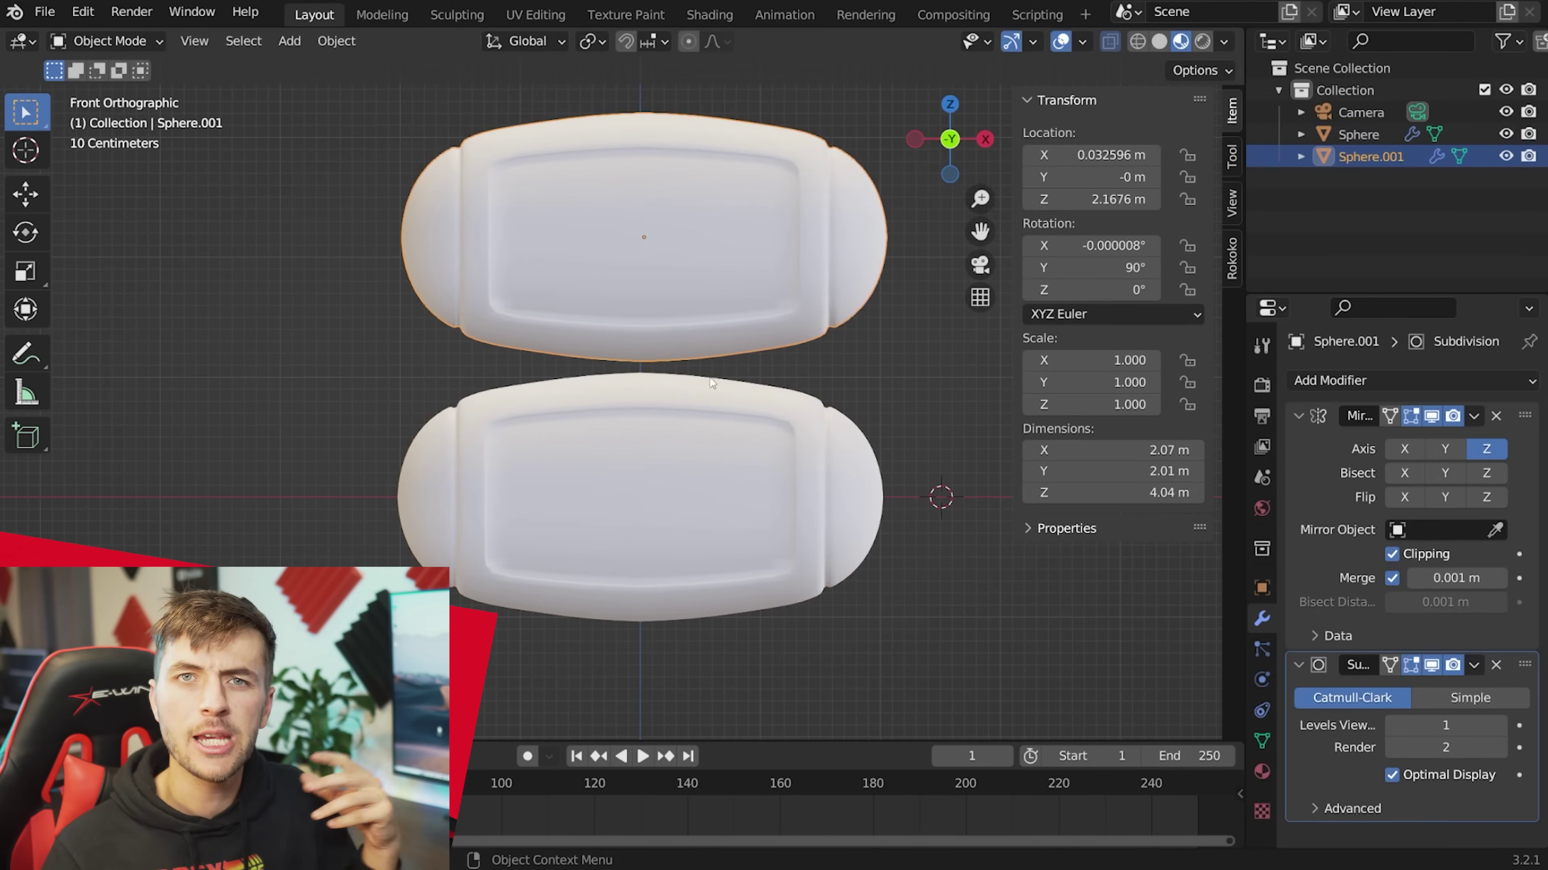
Delete the copy's entire mesh in Edit Mode, keeping its modifiers.
key(Tab)
key(a)
key(x)
click(701, 279)
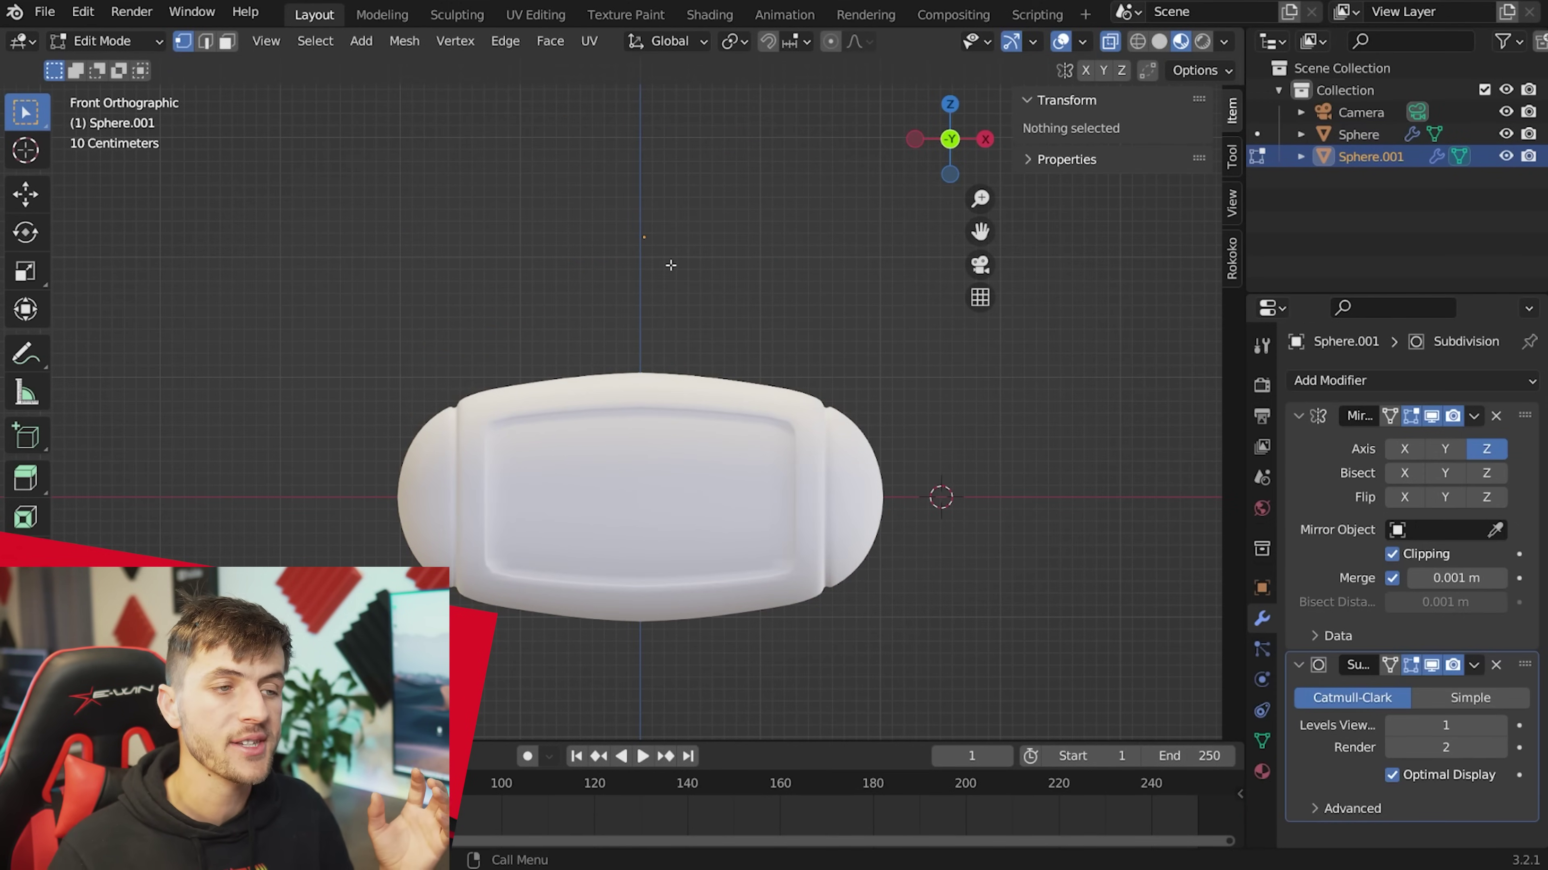
Add a circle mesh inside the emptied copy and set its vertex count to 16.
key(shift+a)
click(609, 304)
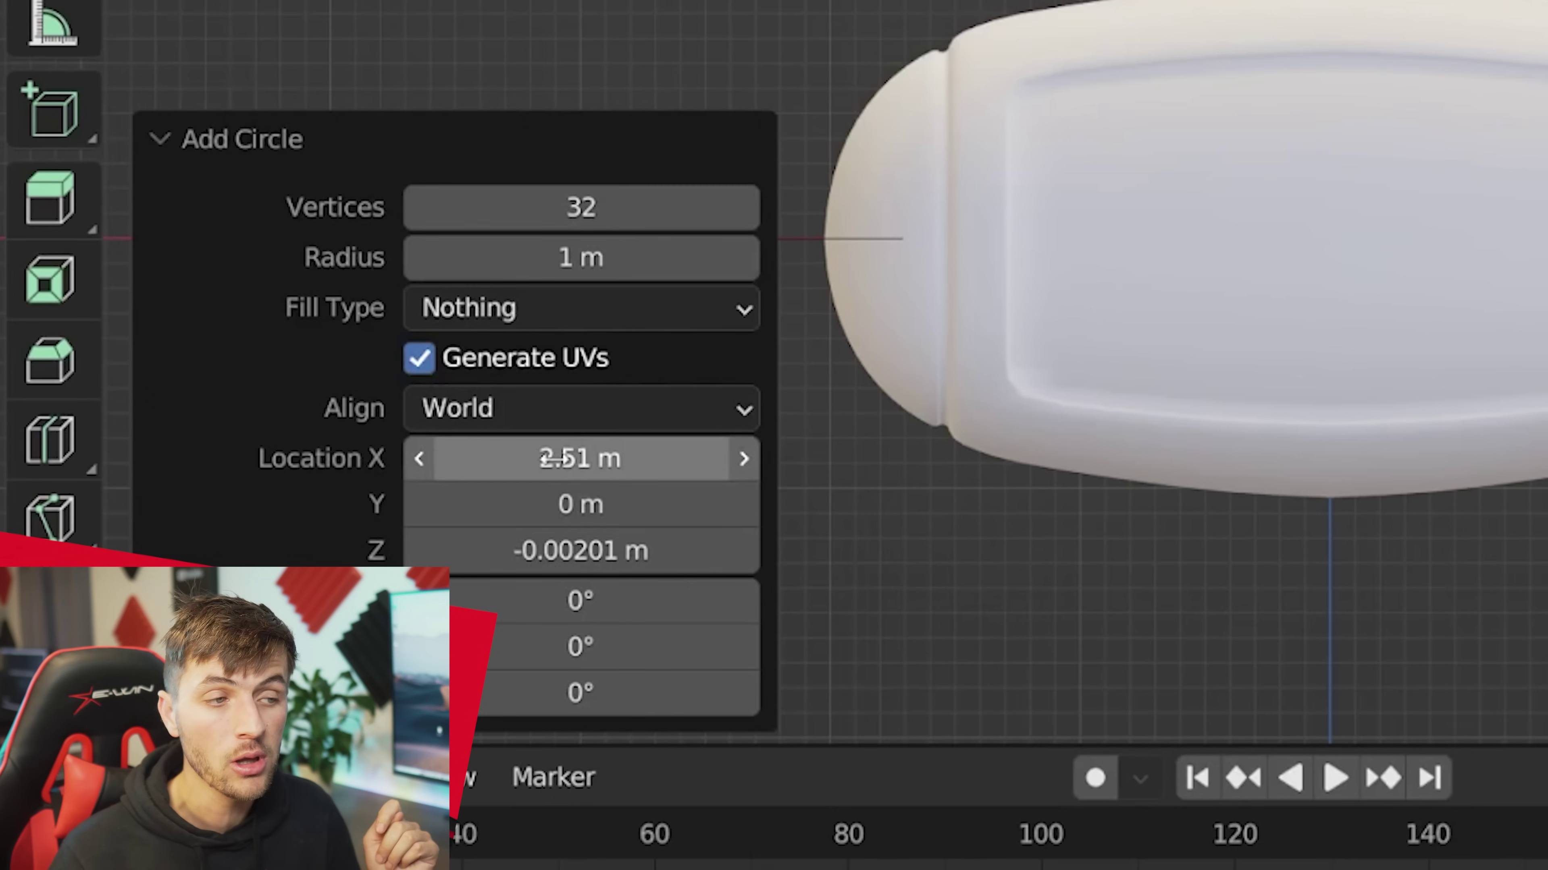
click(329, 481)
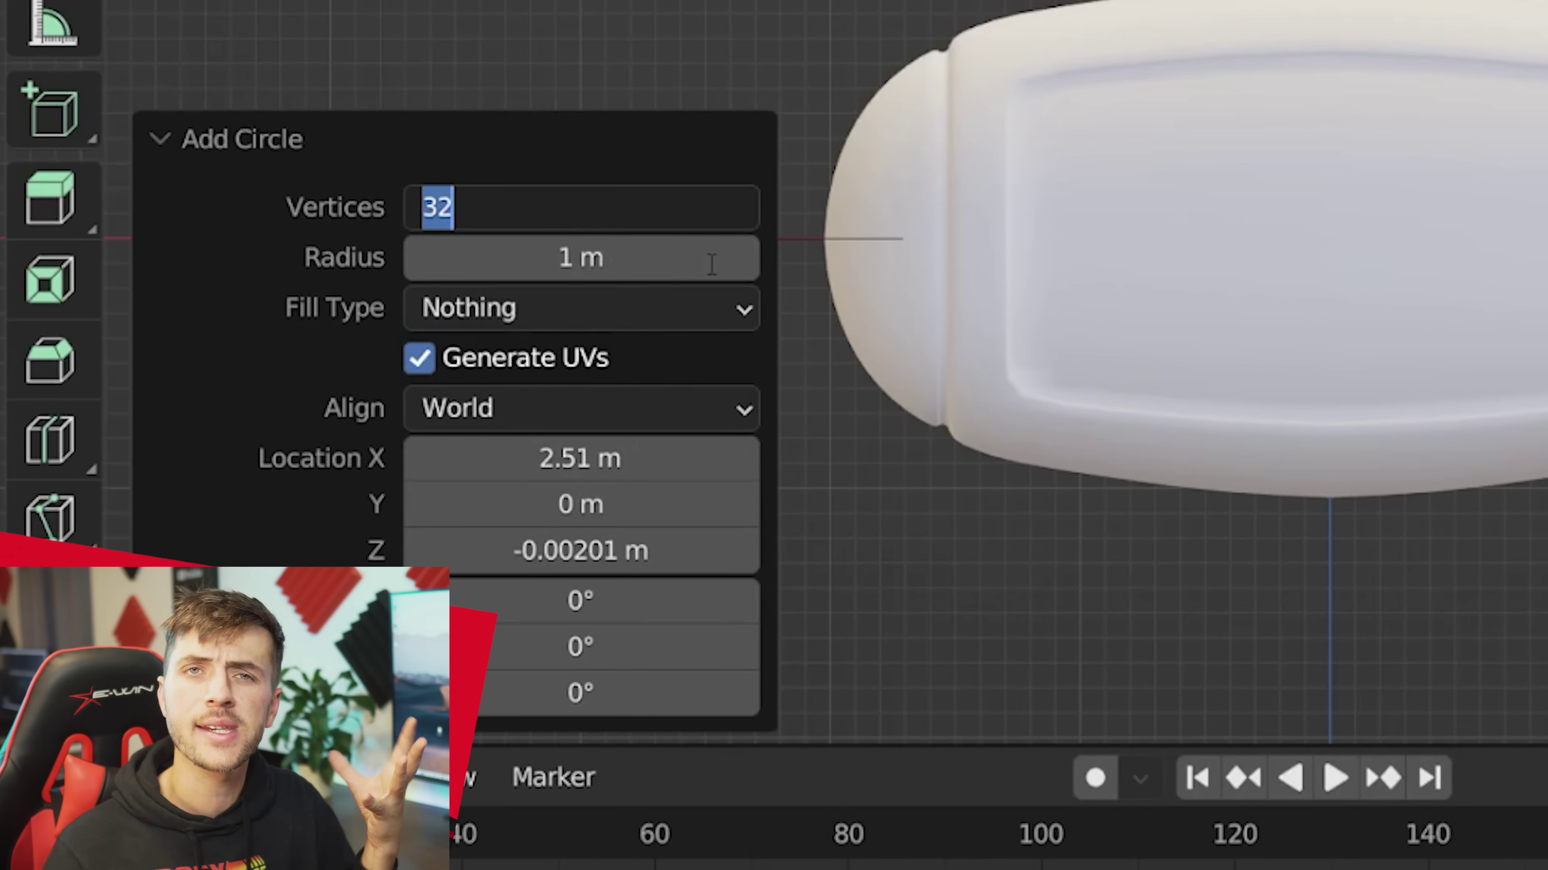
text(16)
key(Return)
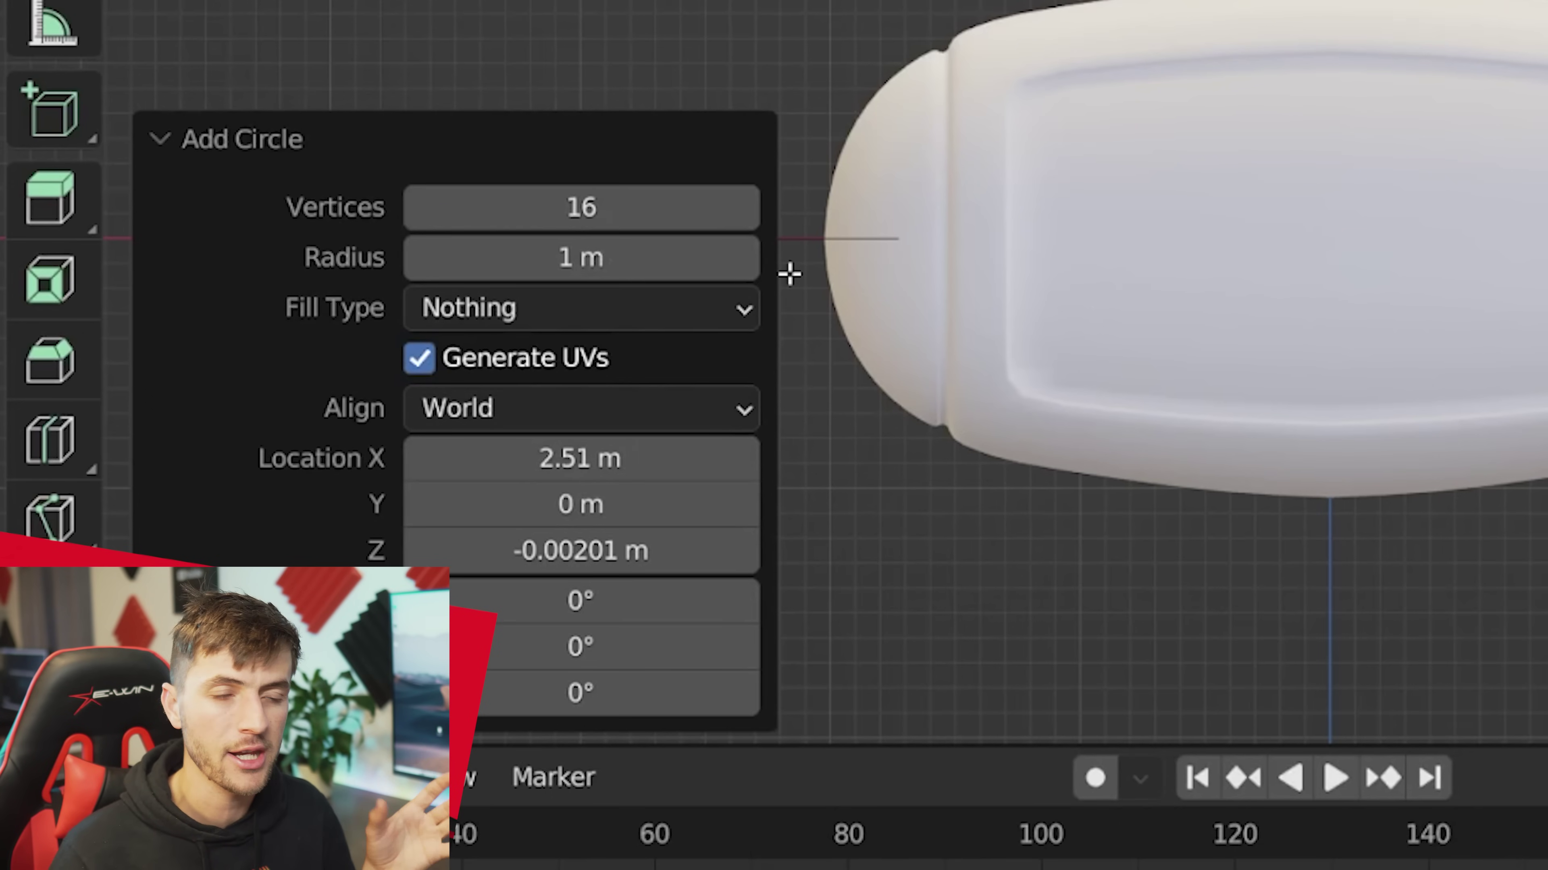
scroll(1078, 594, up, 2)
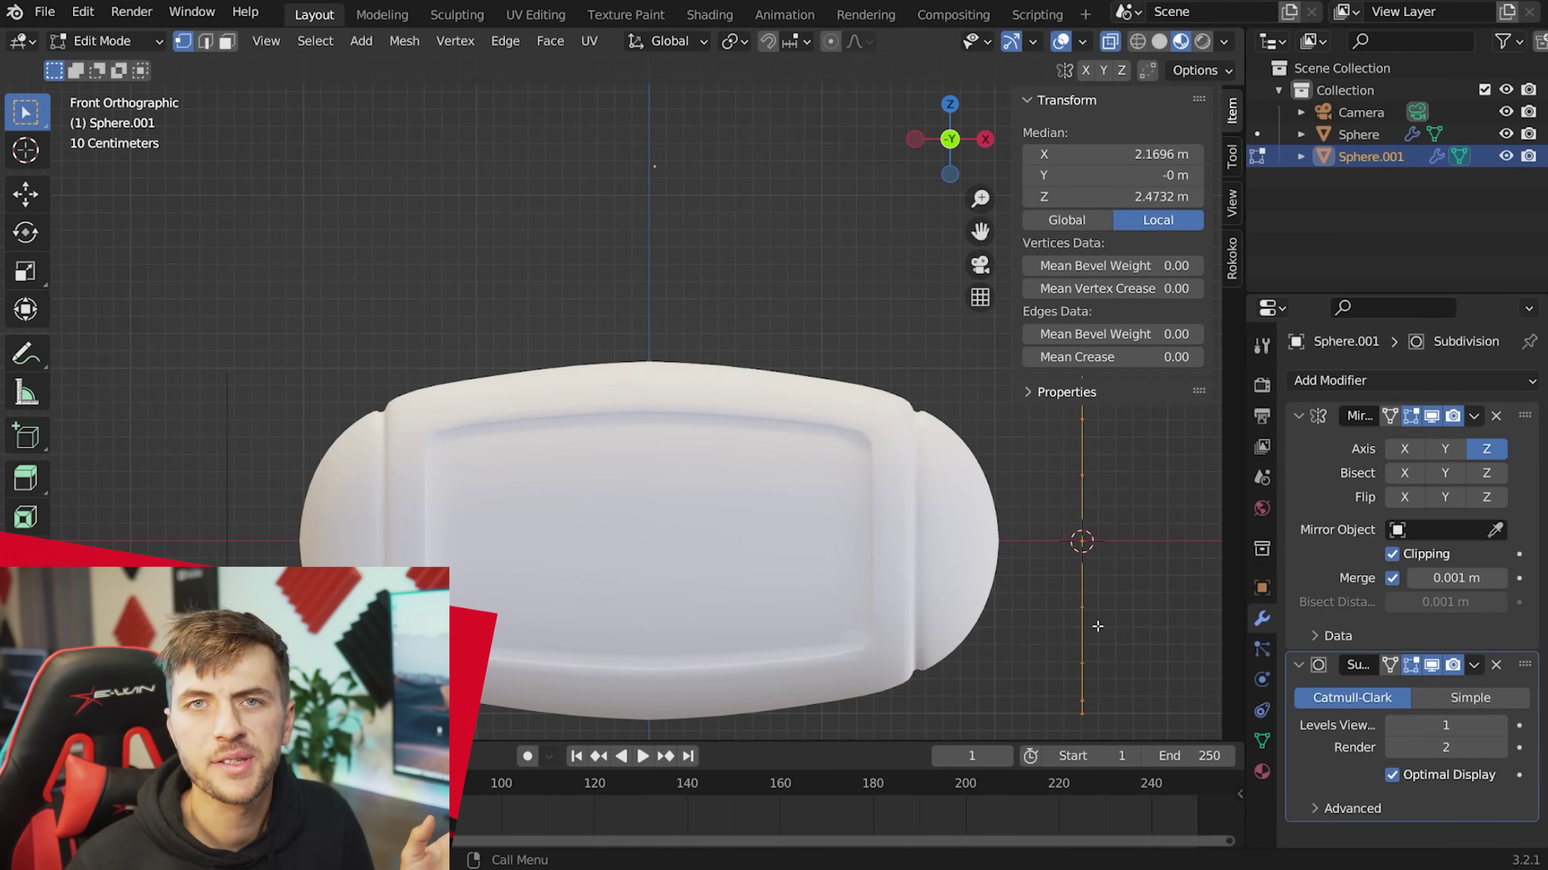
Leave Edit Mode and rotate the circle object by 180° in the front view.
key(g)
right_click(536, 580)
scroll(920, 584, down, 3)
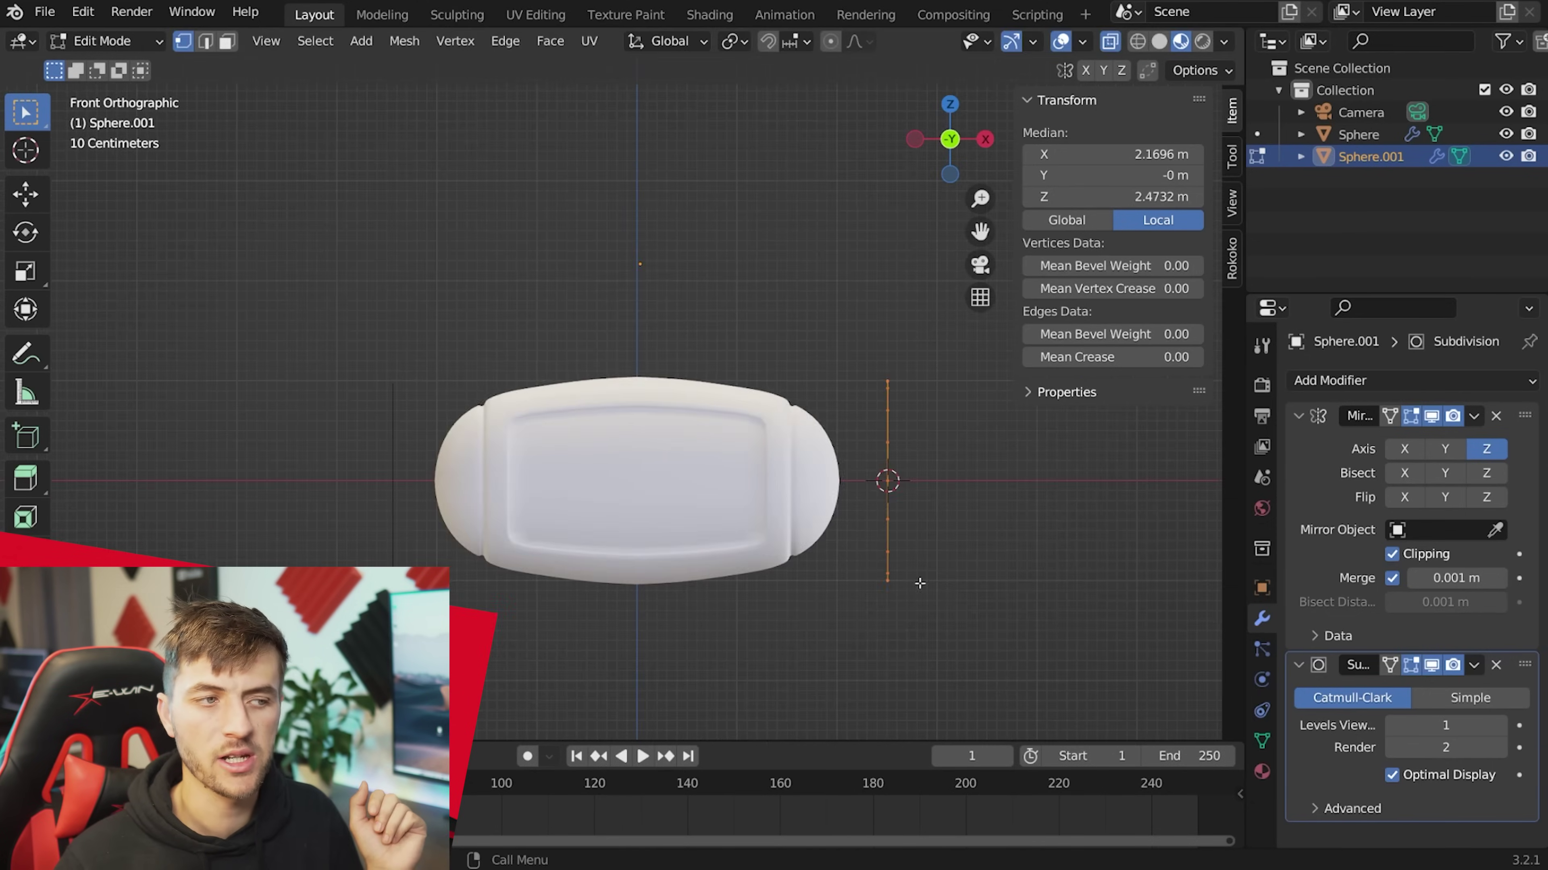
key(Tab)
text(r)
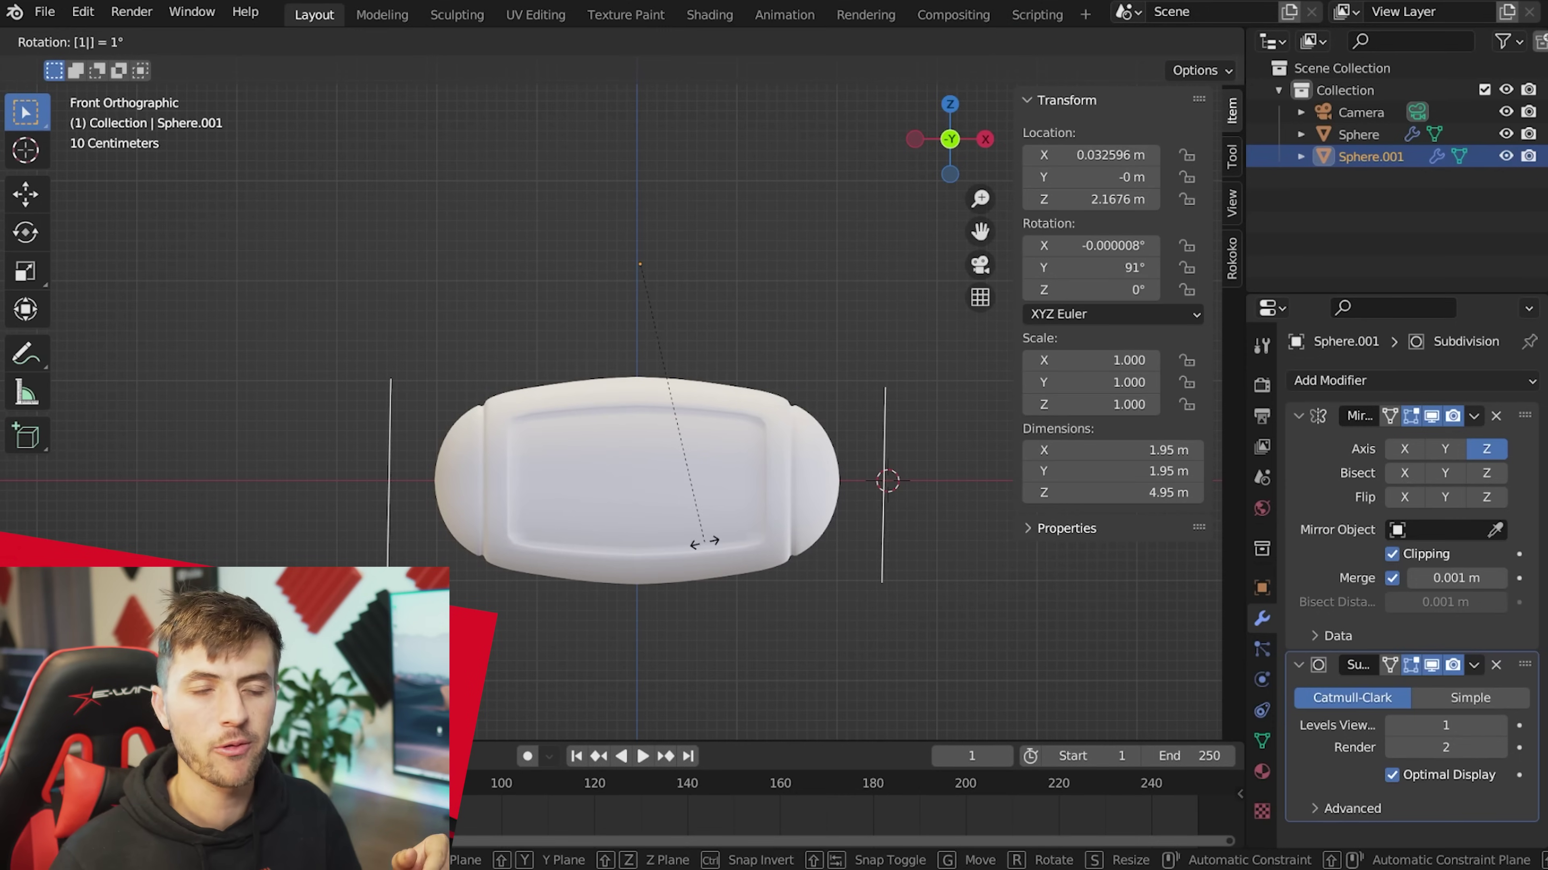
text(180)
key(Return)
Move the circle object straight down along Z to about -1.84 m, and reopen its mesh for editing.
key(g)
key(z)
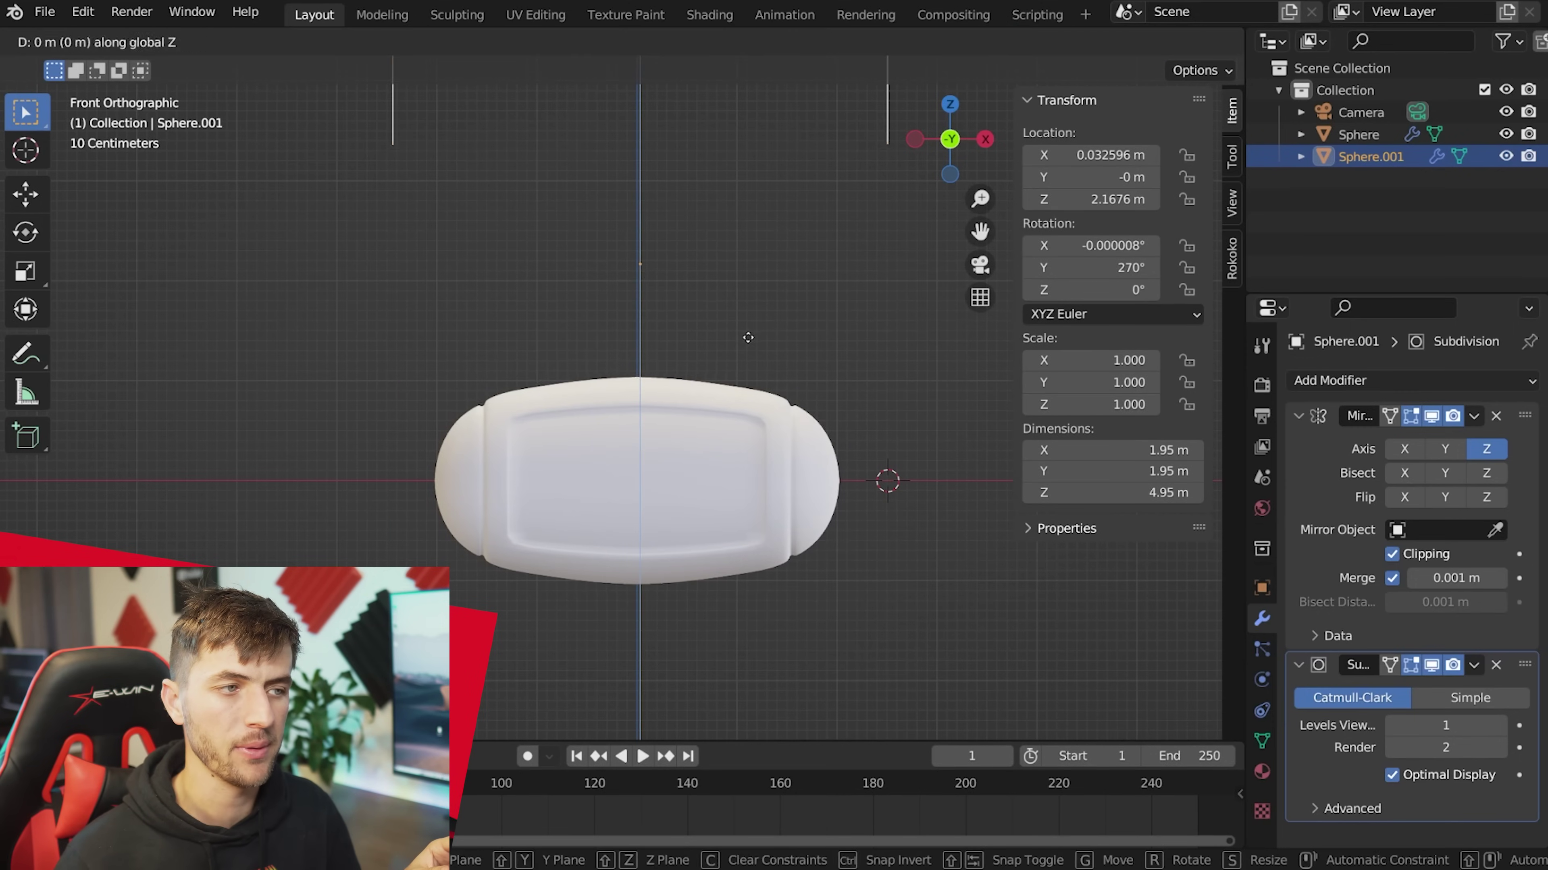
click(719, 737)
key(Tab)
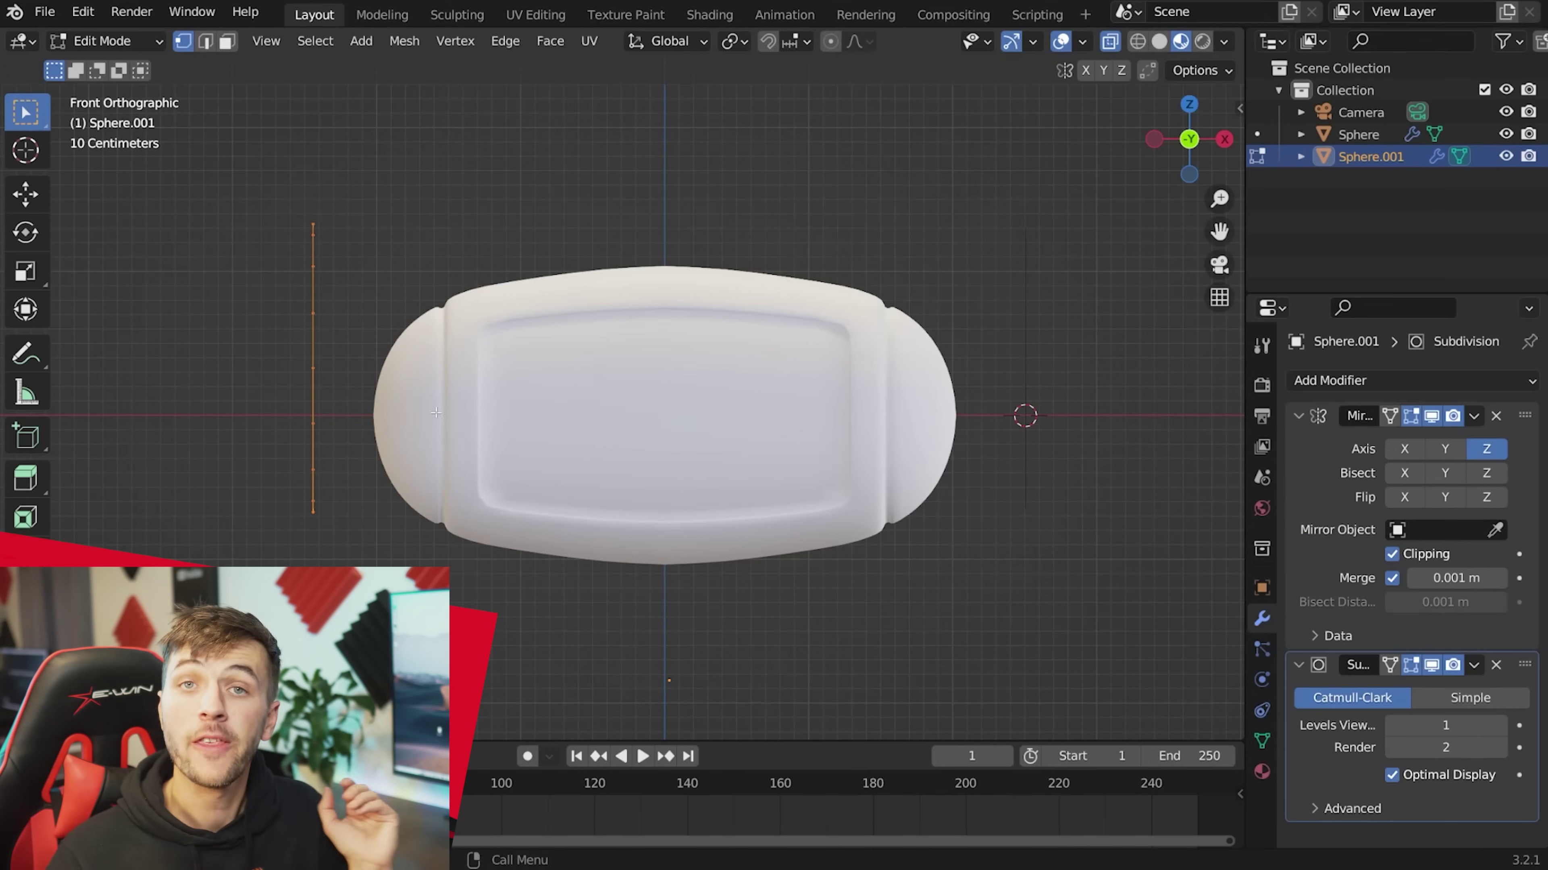
Fit the circle around the capsule's end and extrude it outward by about 0.25 m.
key(g)
right_click(526, 469)
key(s)
right_click(528, 474)
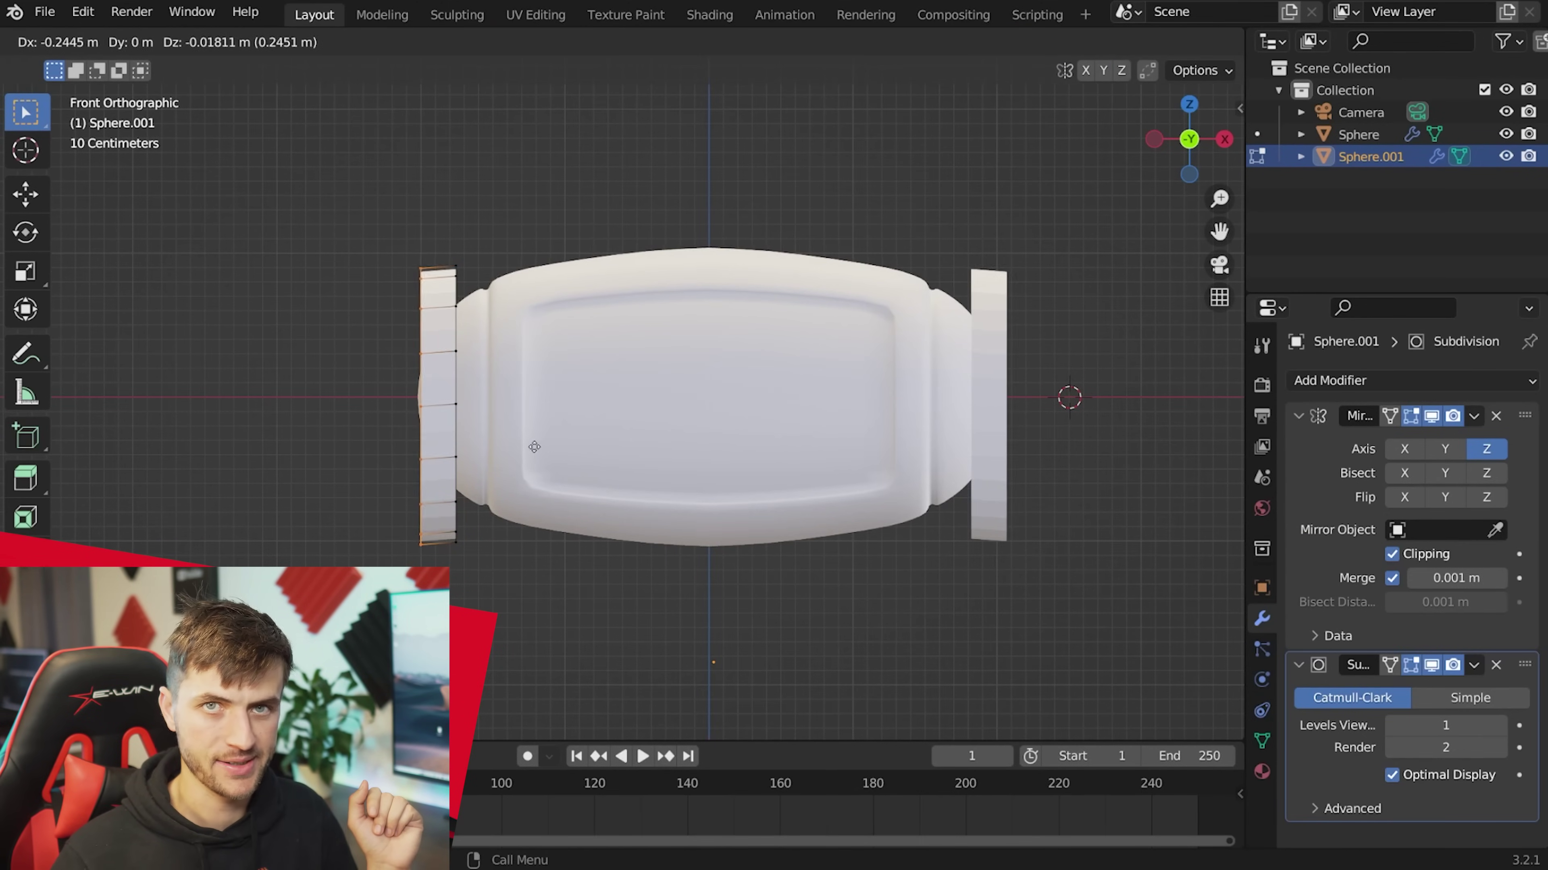
click(535, 517)
Taper the extruded outer ring, extrude another ring outward, and scale that one to about 0.78.
key(s)
click(527, 513)
key(e)
click(510, 519)
key(s)
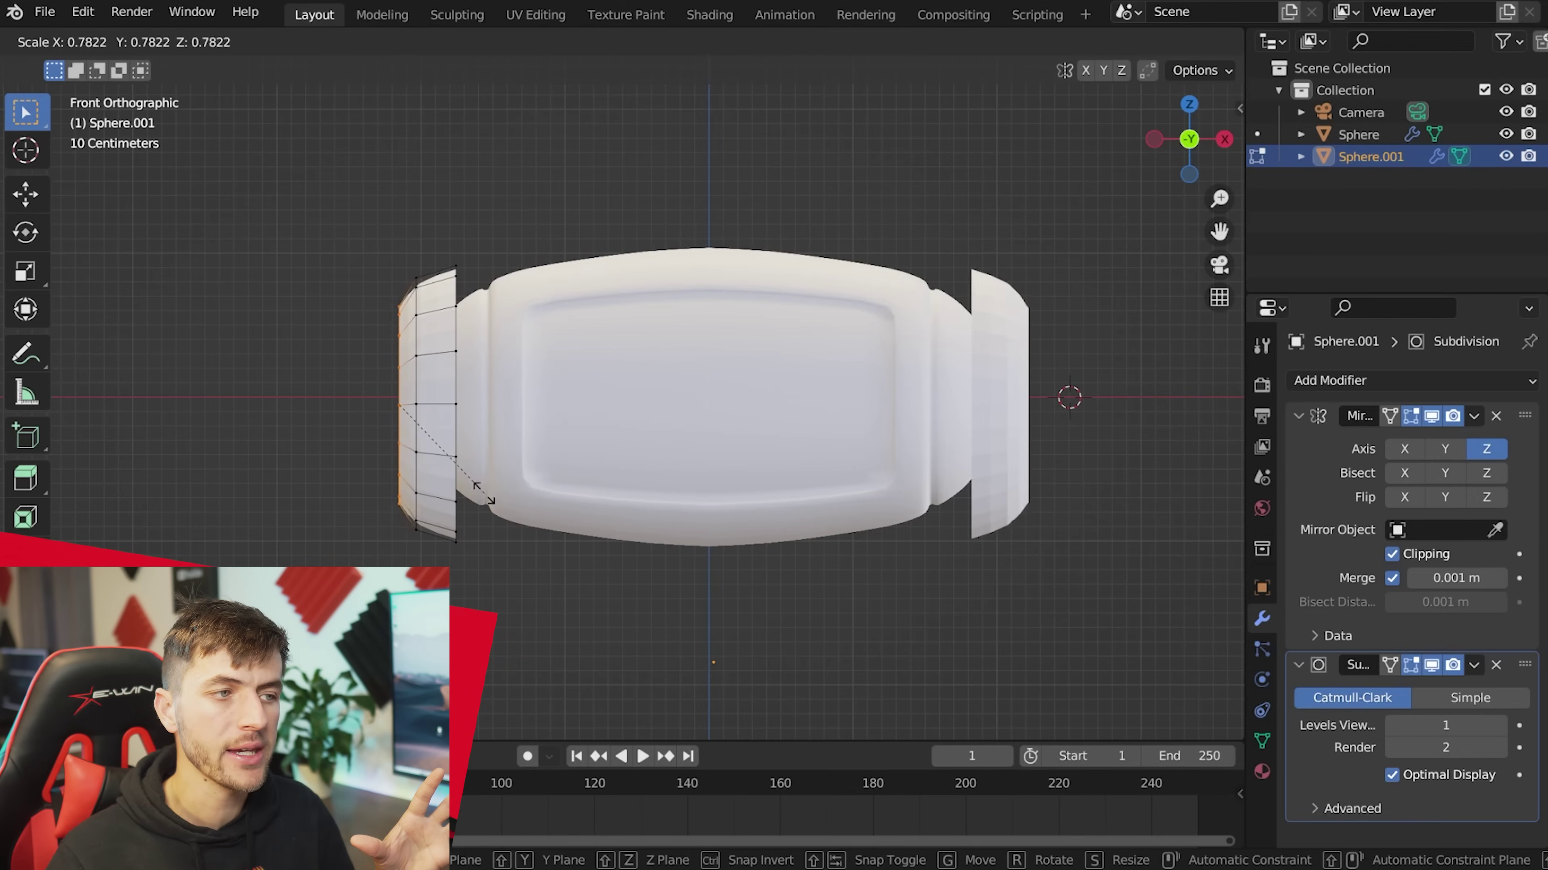
click(470, 490)
key(g)
click(465, 491)
Close in the cap's outer end with further extruded rings scaled to about 0.58 and 0.30.
shift+middle_drag(516, 511, 632, 494)
scroll(632, 493, up, 2)
key(s)
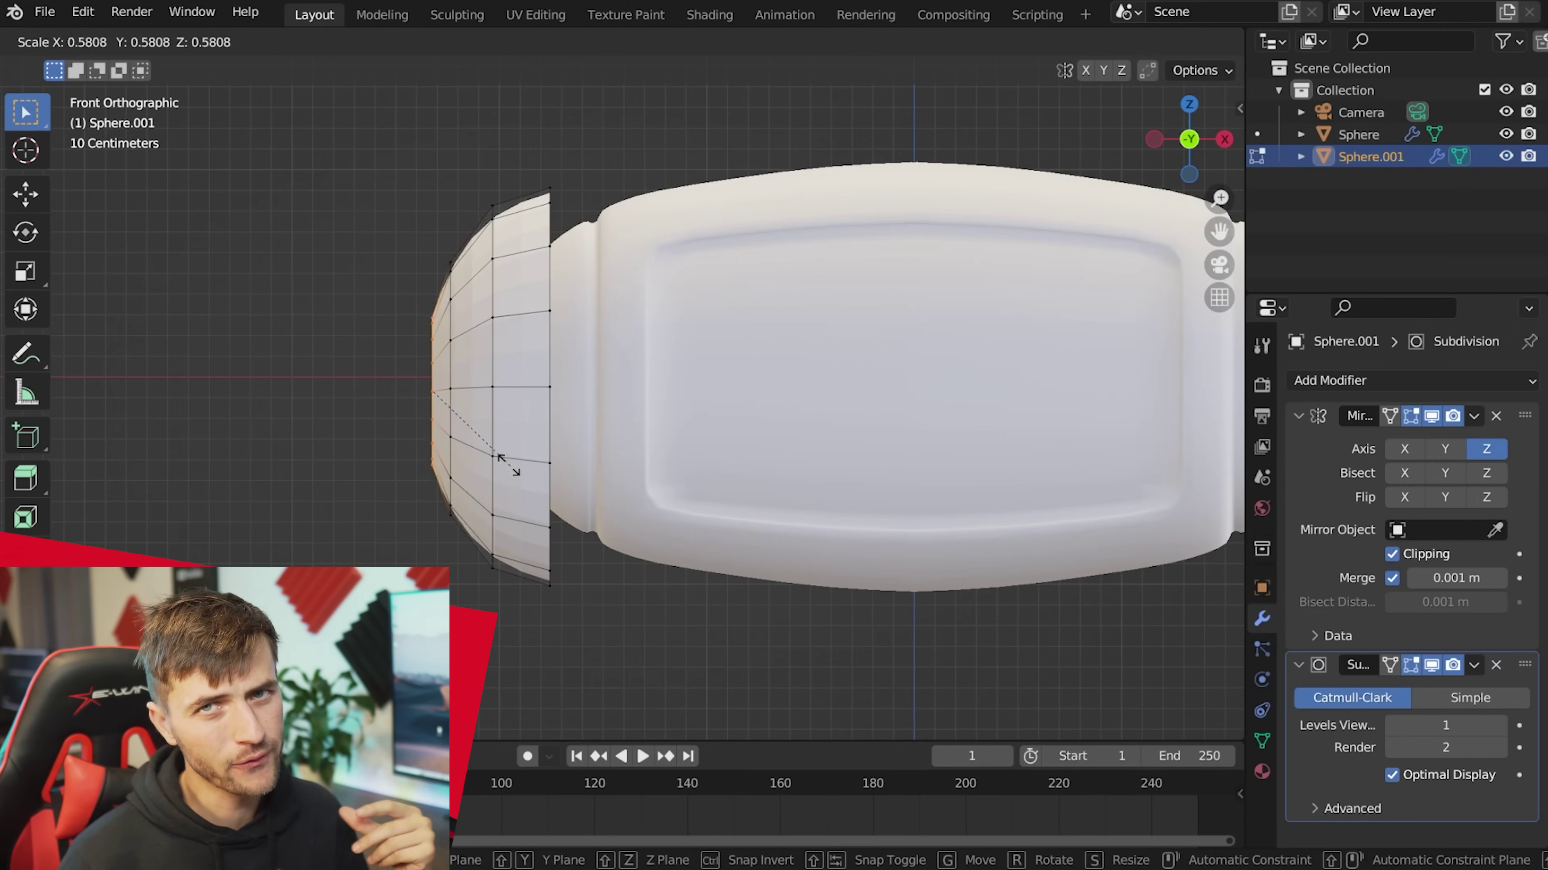
middle_drag(486, 454, 721, 464)
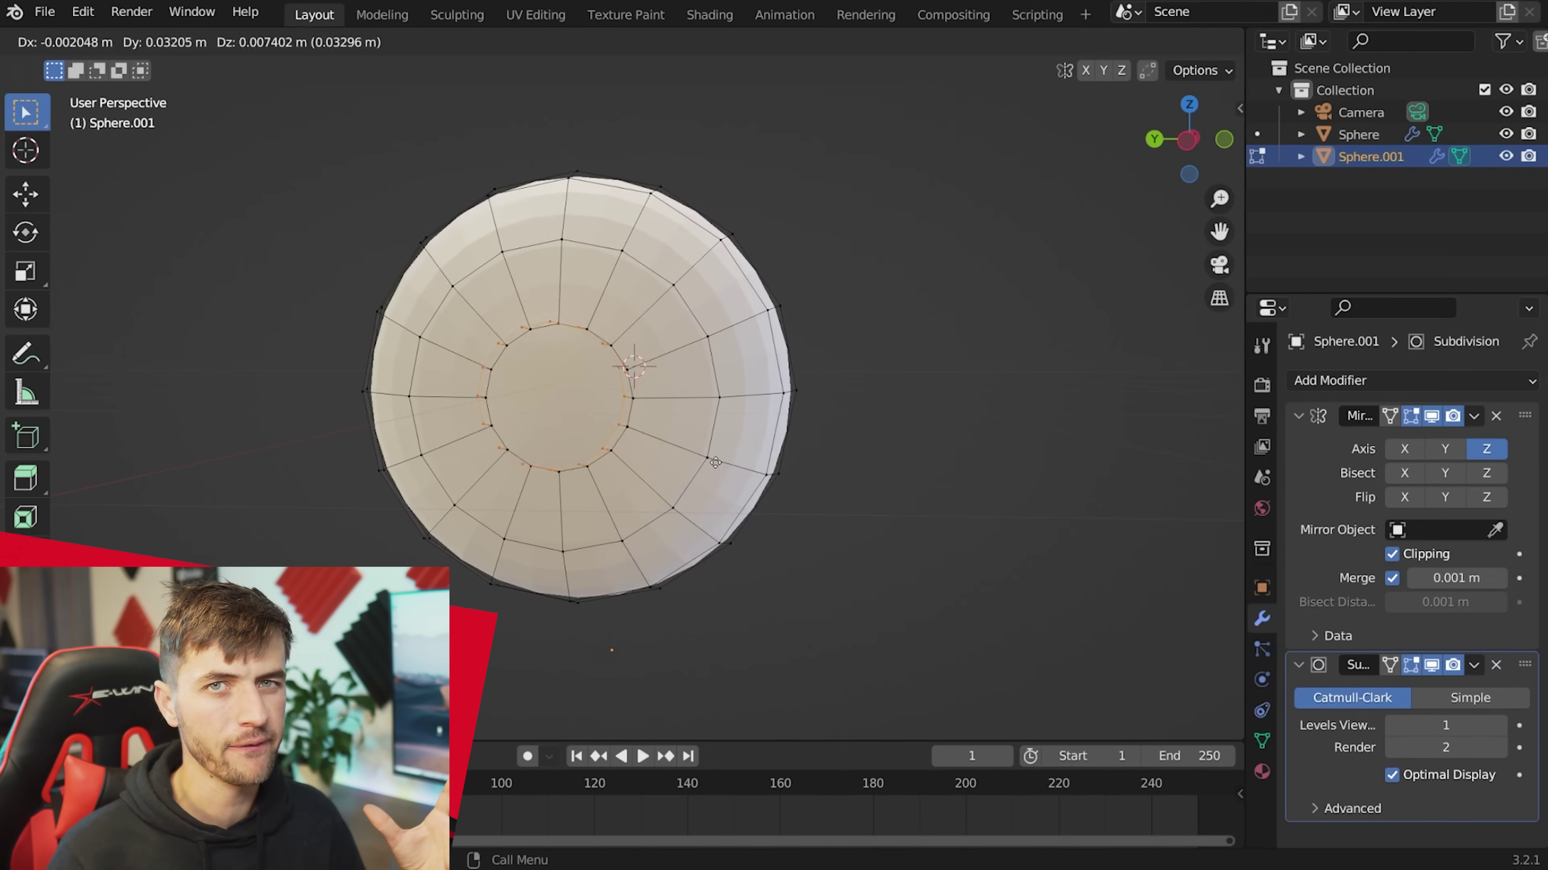
right_click(732, 470)
key(s)
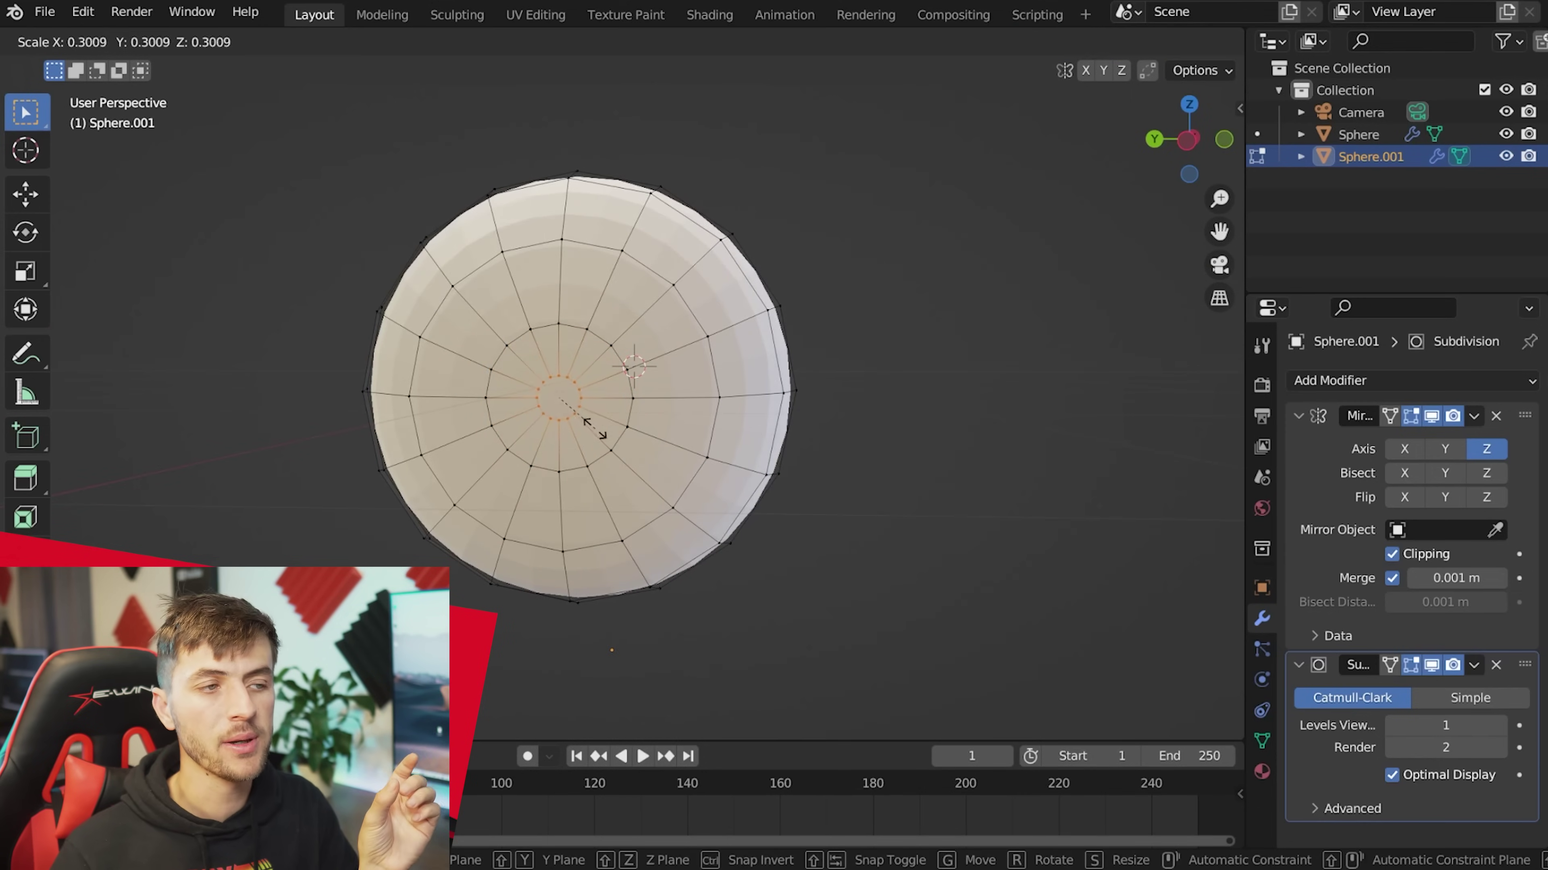
Extrude the cap's open rim toward the capsule by about 0.12 m and 0.04 m, and turn it inward with a smaller ring.
key(e)
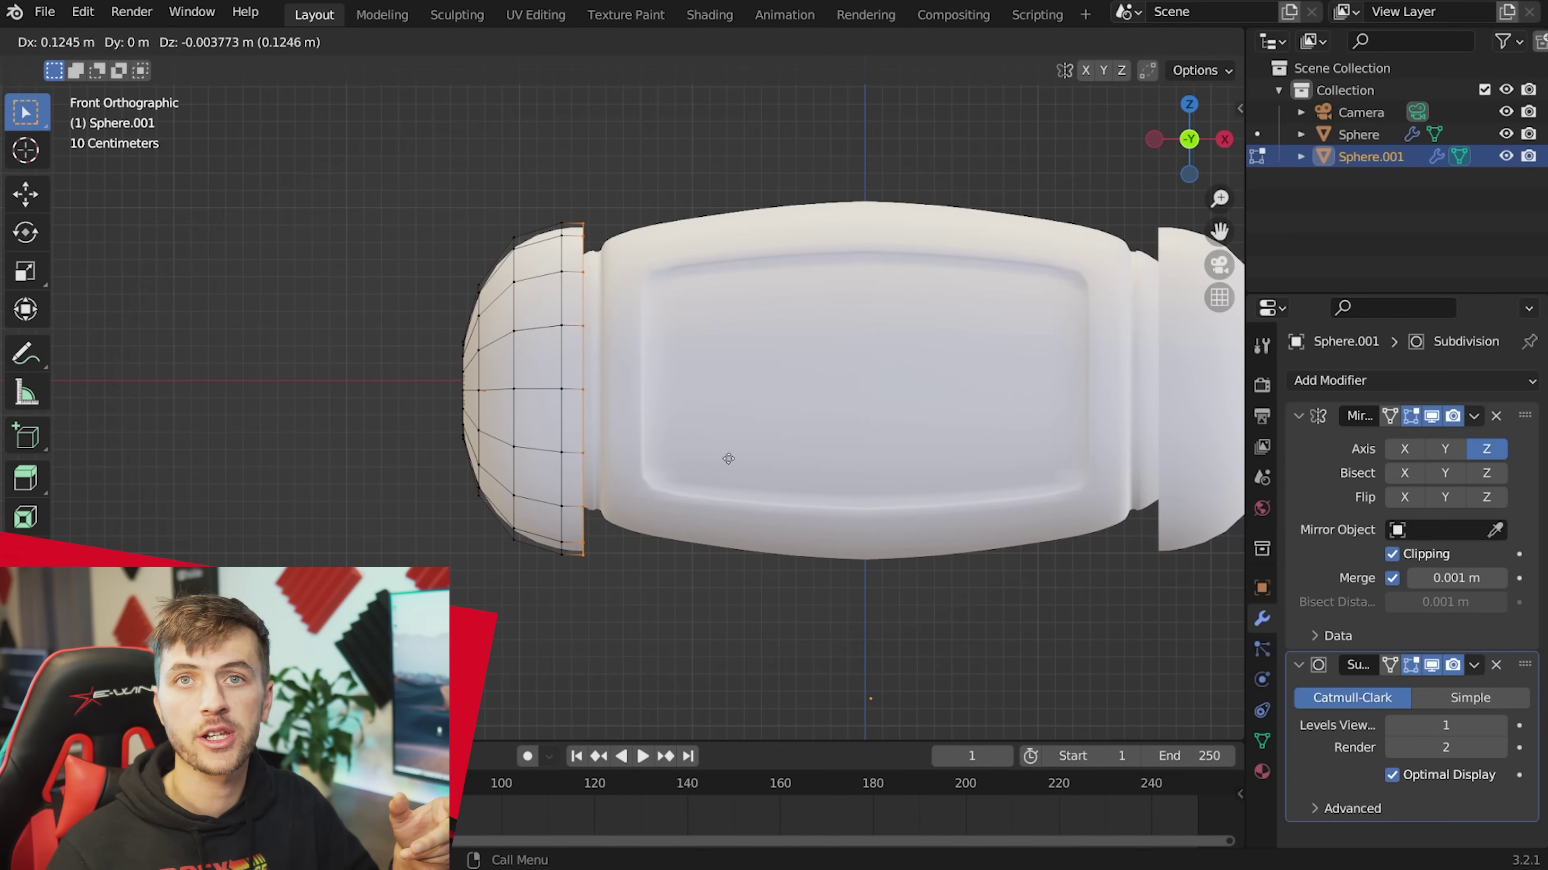
click(715, 422)
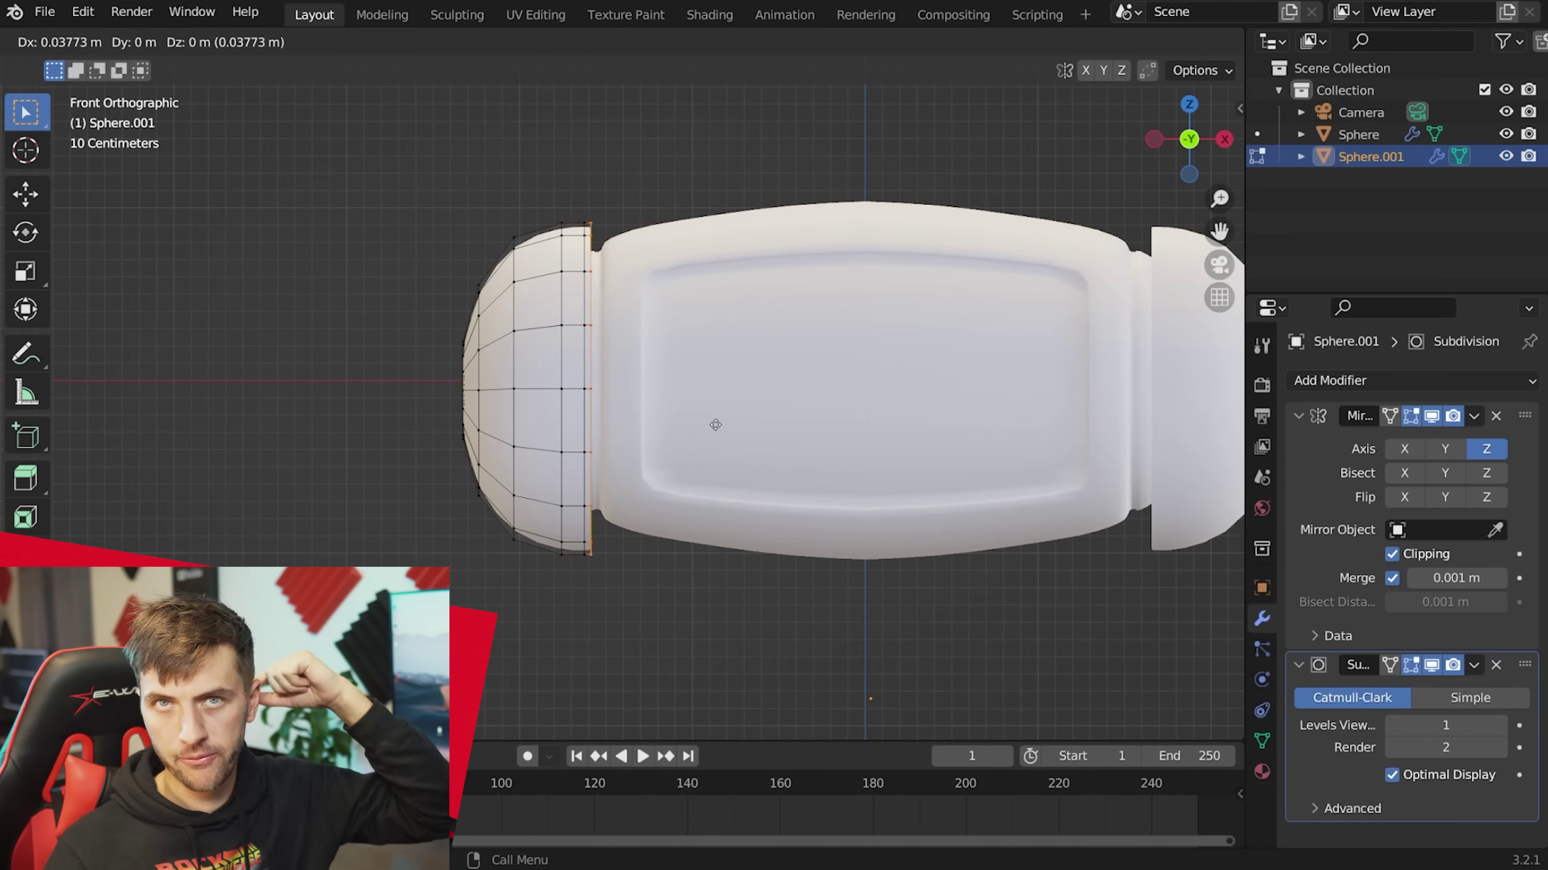
key(s)
click(715, 459)
key(e)
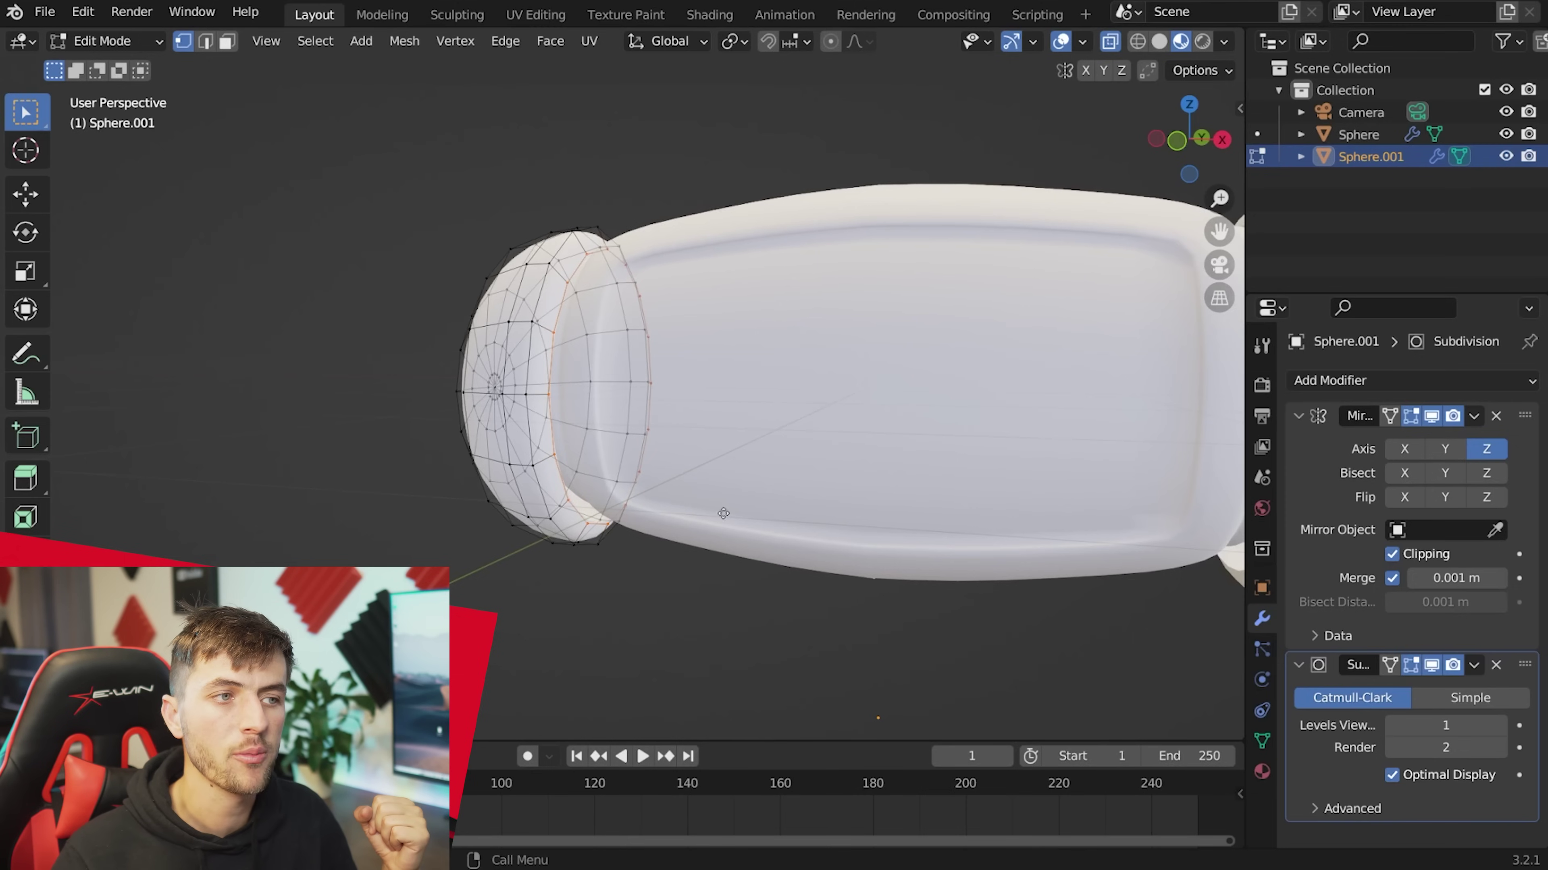
key(s)
click(708, 499)
Extrude the cap's inner rim along X and adjust its position and scale.
key(e)
key(x)
click(697, 501)
scroll(710, 487, up, 2)
shift+middle_drag(719, 471, 894, 462)
key(g)
key(s)
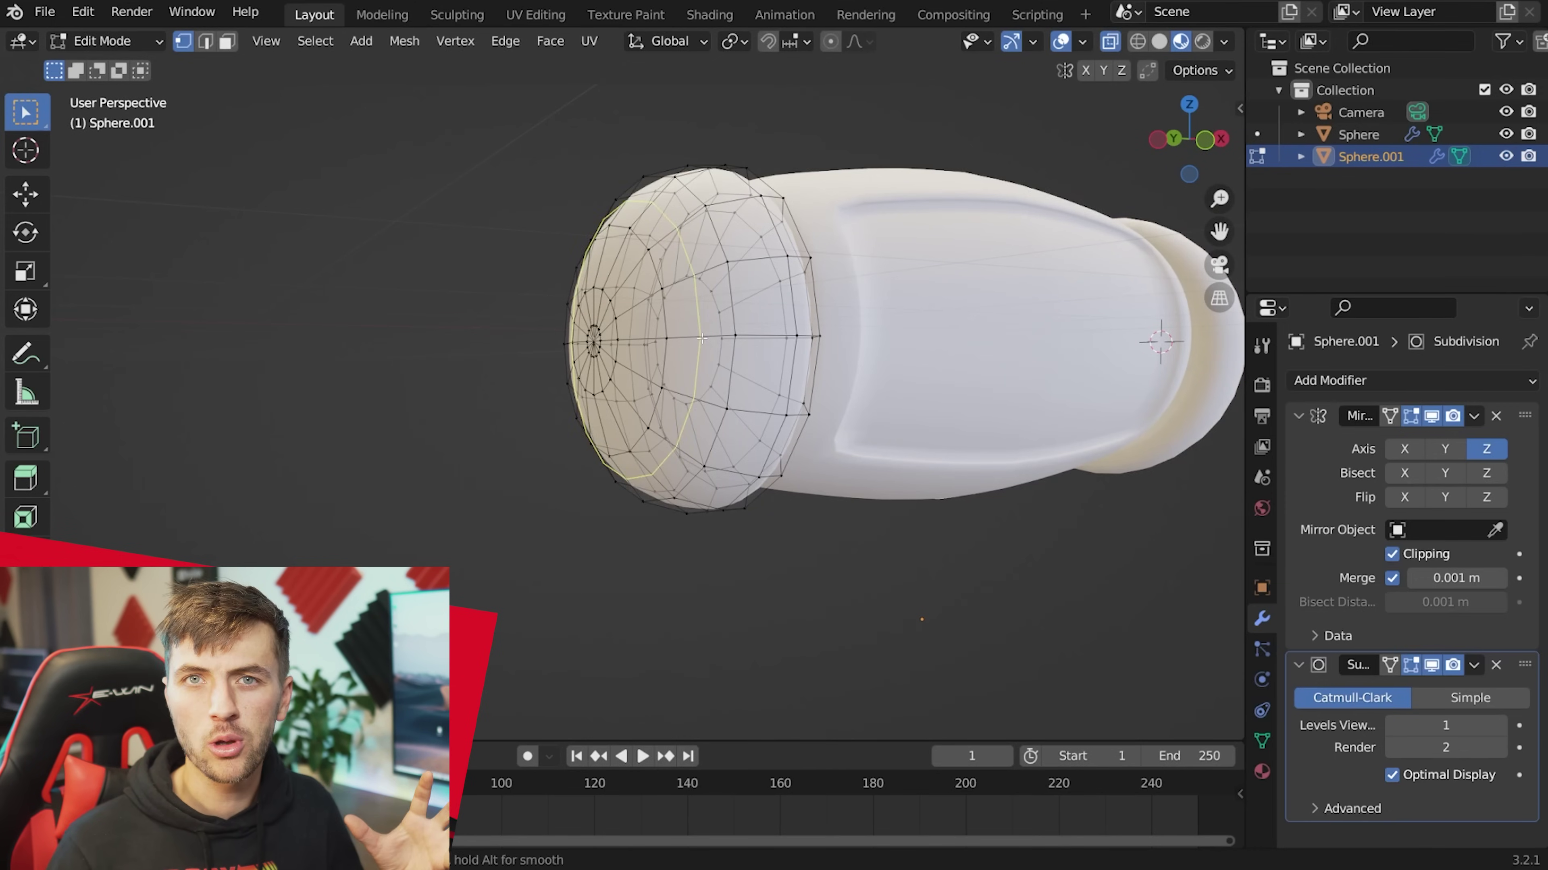
Add an edge loop around the cap's outer face, slide it into place, and shift it slightly along X toward the capsule.
click(701, 338)
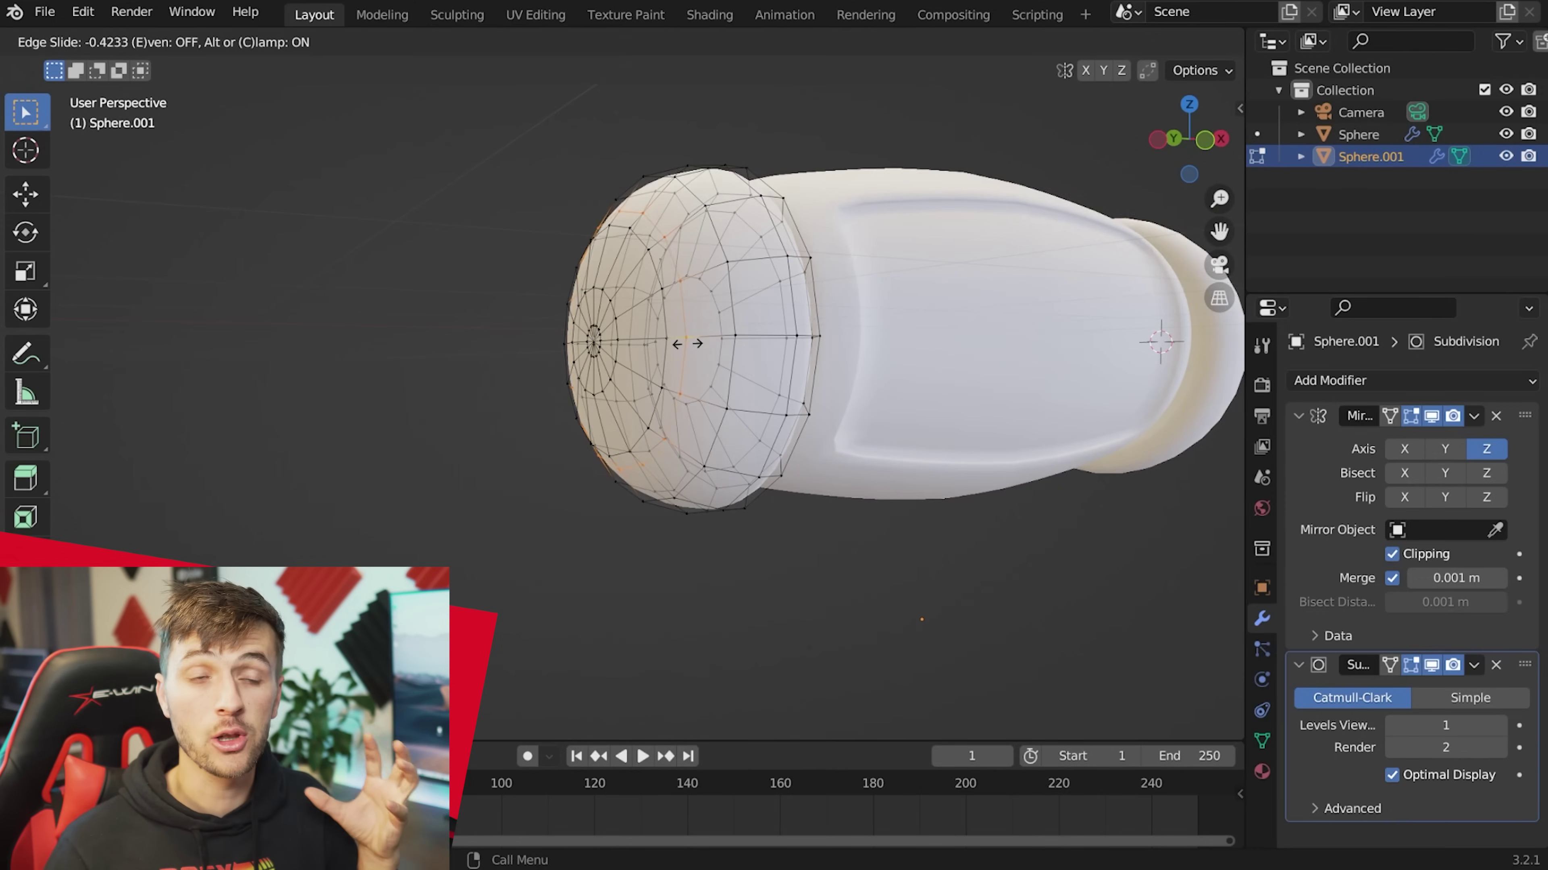
click(676, 343)
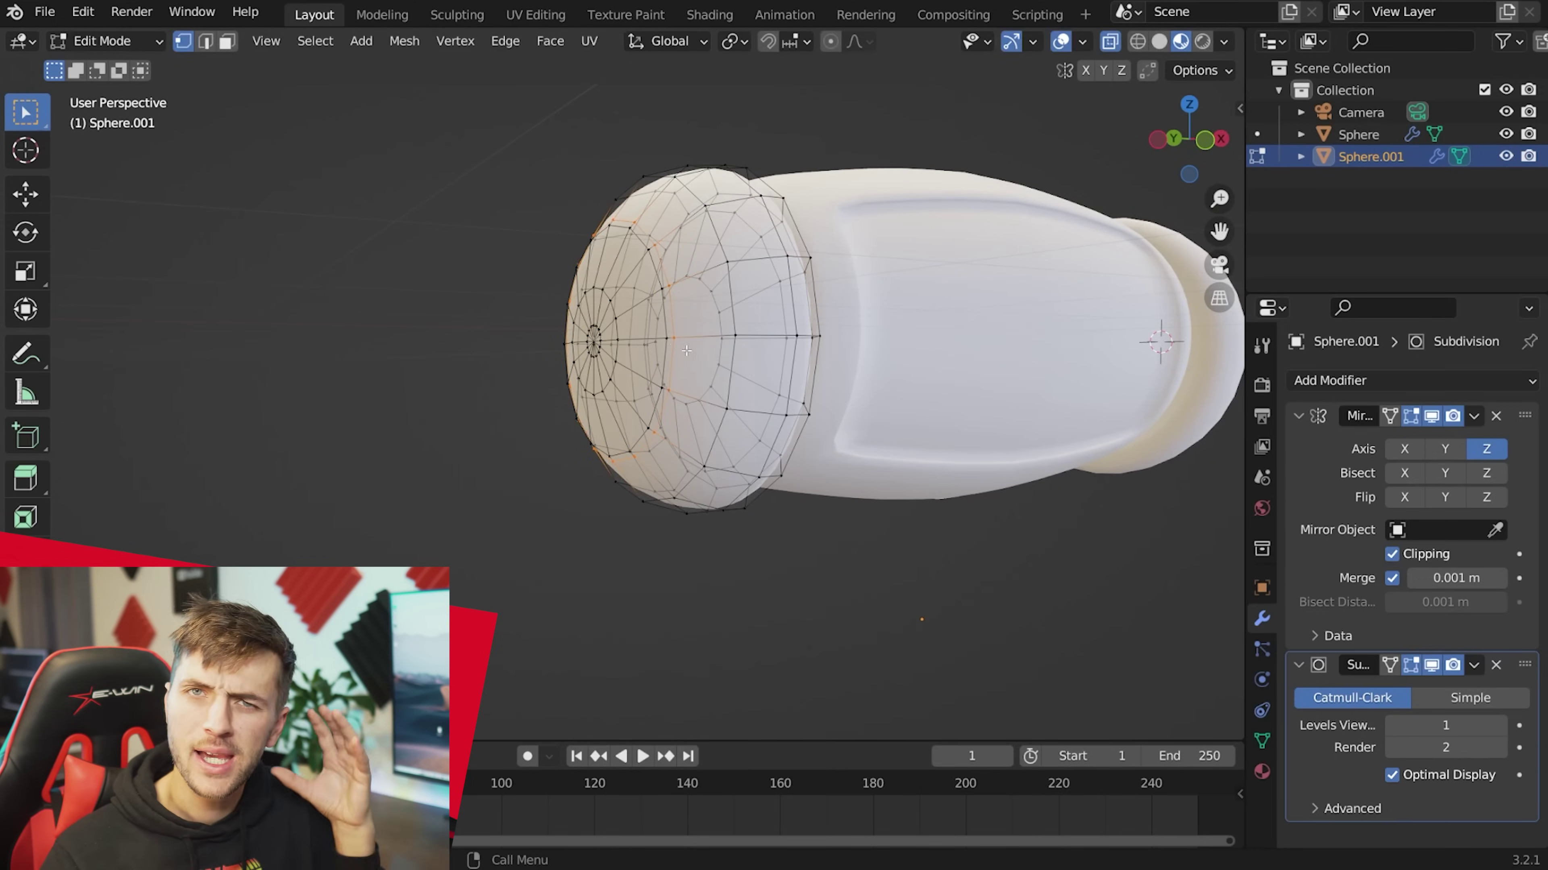
scroll(715, 275, up, 3)
middle_drag(708, 293, 728, 320)
key(g)
key(x)
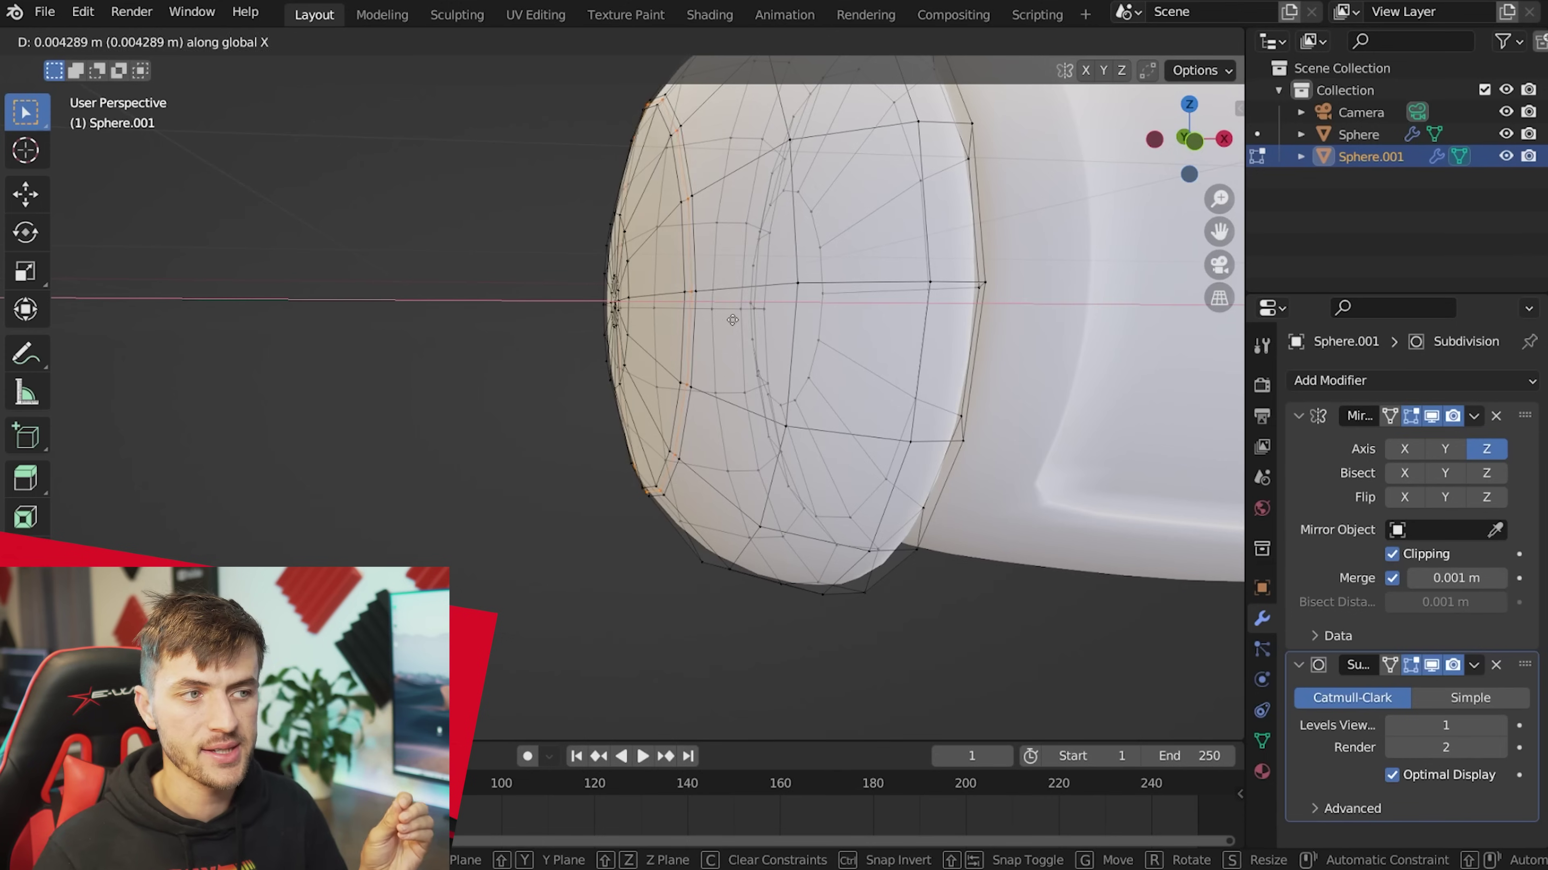
click(748, 321)
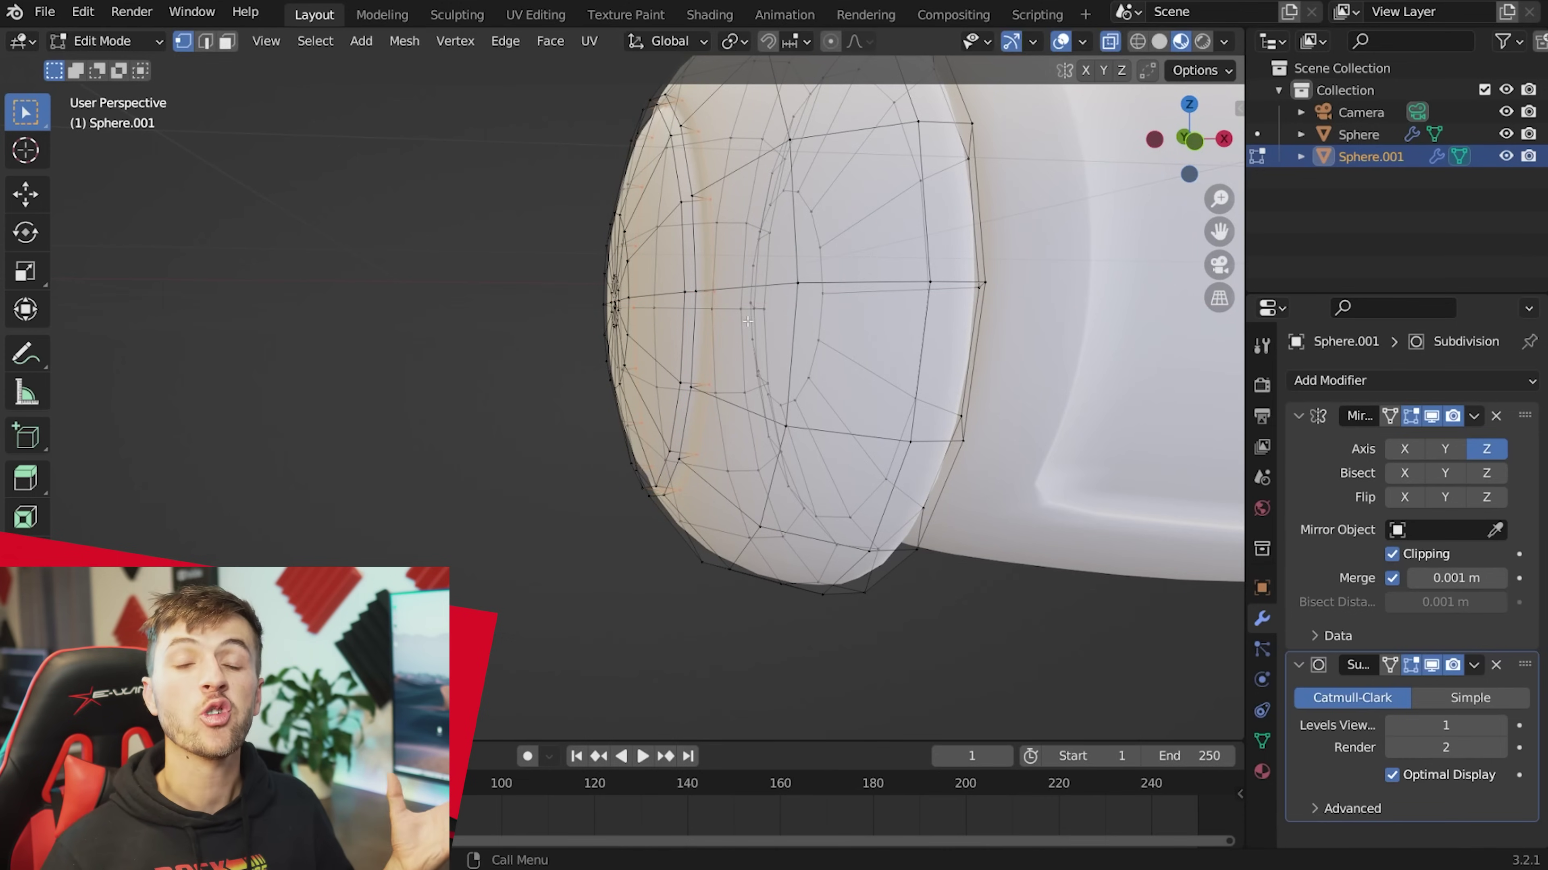
Raise the Mean Crease of the cap's outer-face edge loop, and shift the cap's widest edge loop about 0.01 m outward.
key(n)
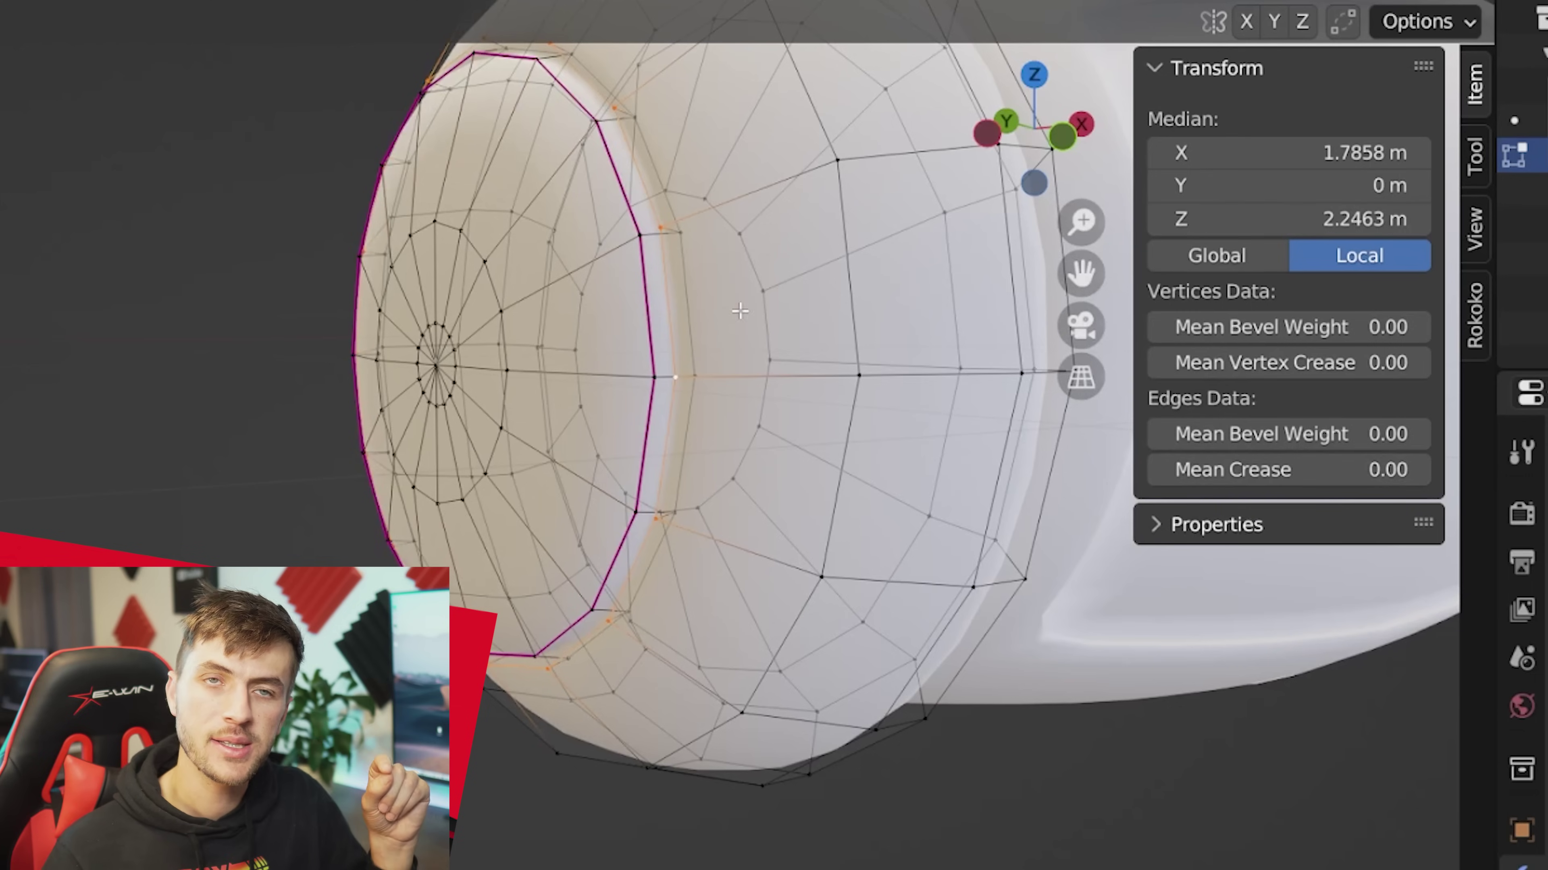
drag(1334, 479, 1428, 479)
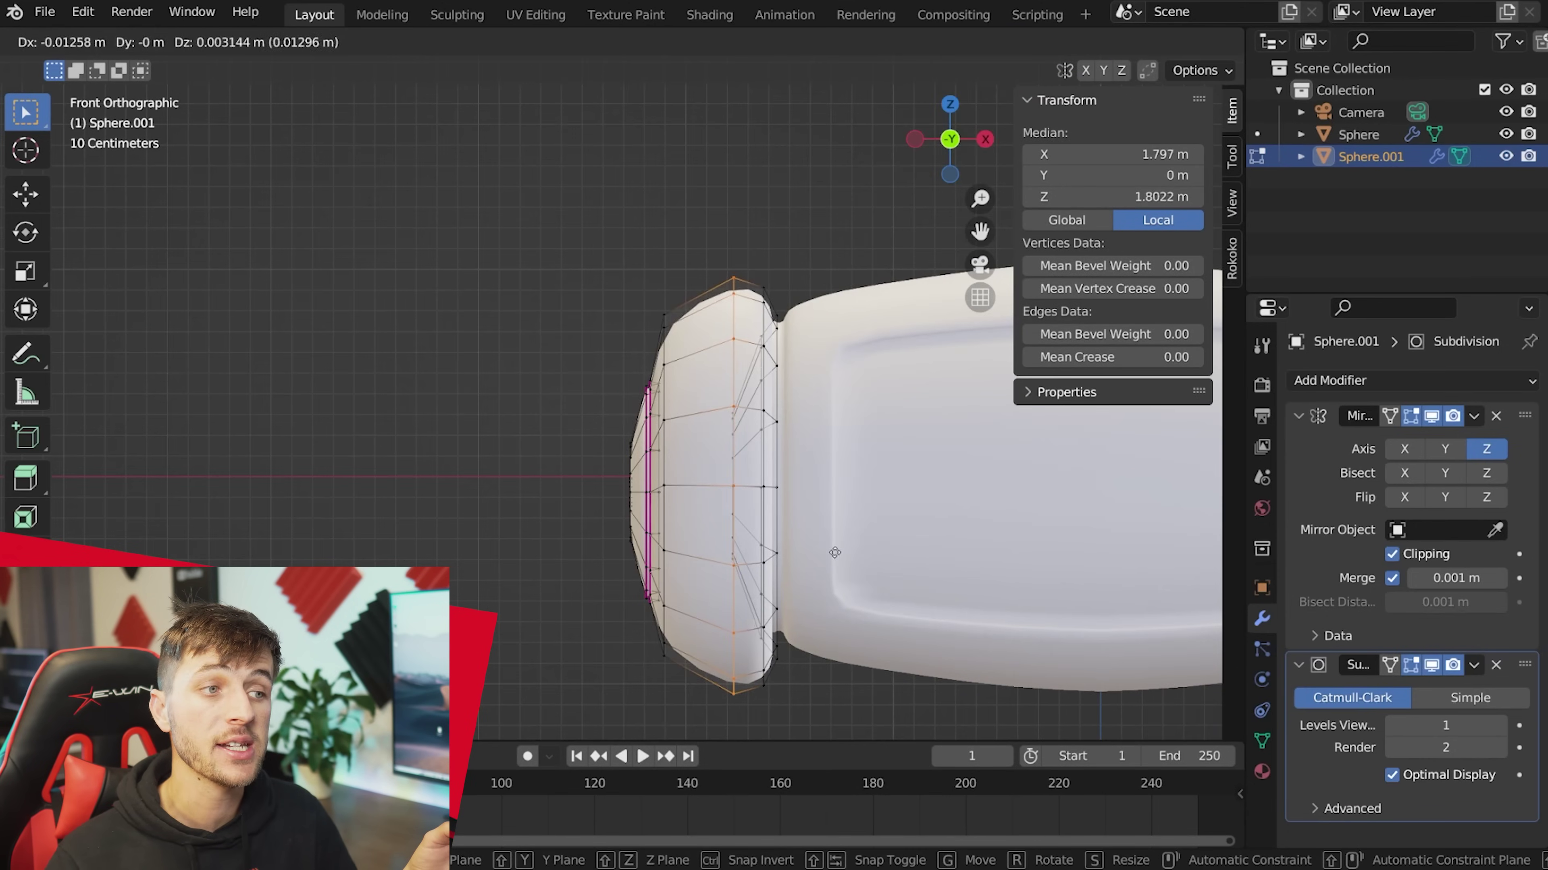
click(819, 551)
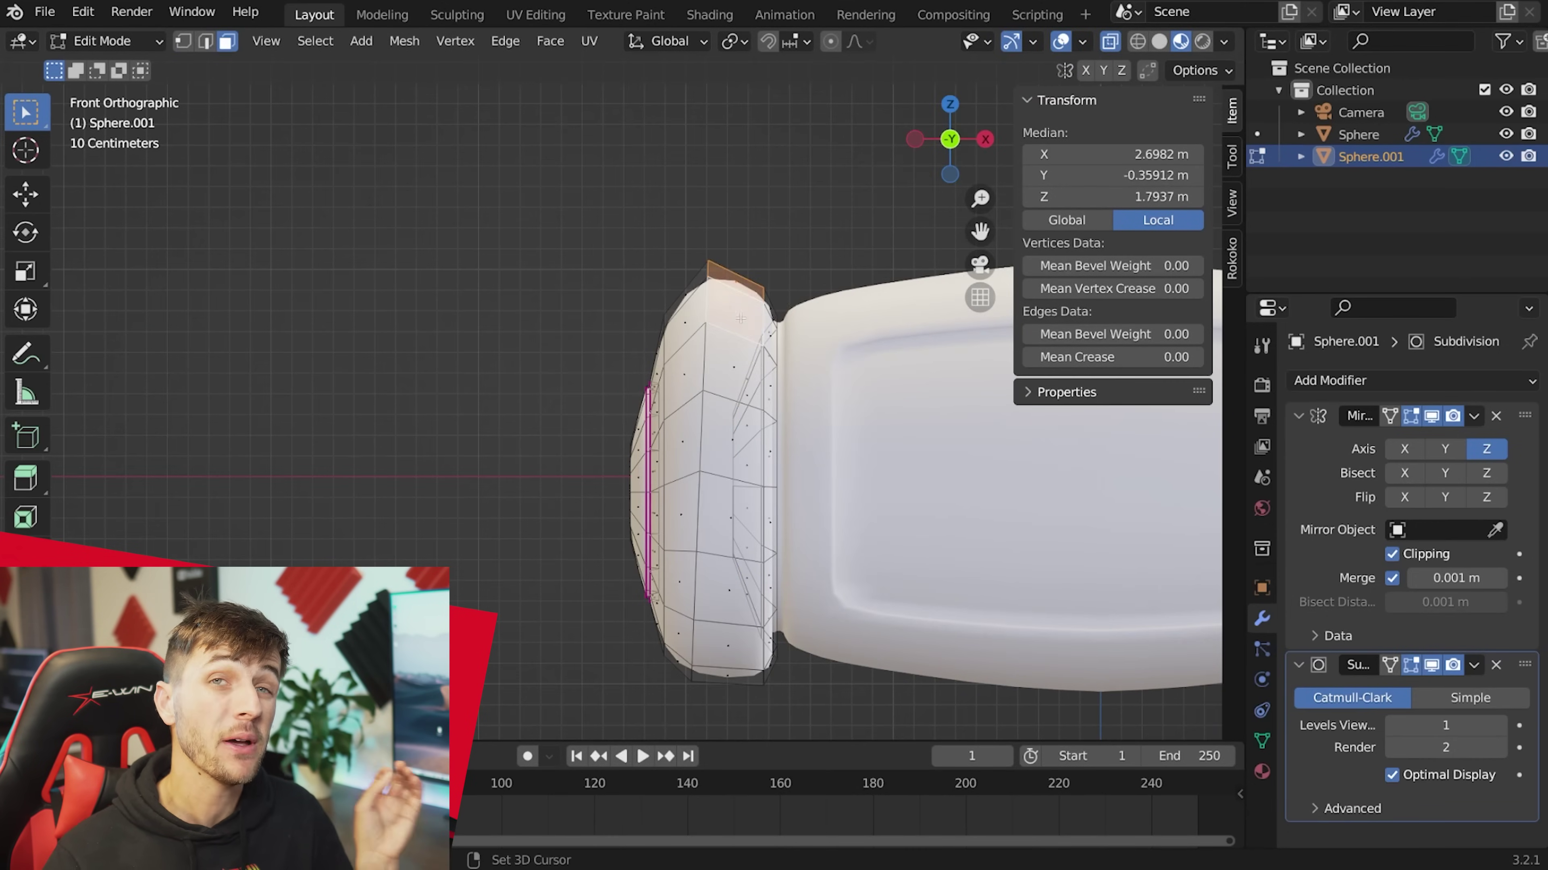
Extrude the cap's top faces upward in two sections to start a headband, and scale the end to about 0.48 along X.
middle_drag(741, 318, 697, 381)
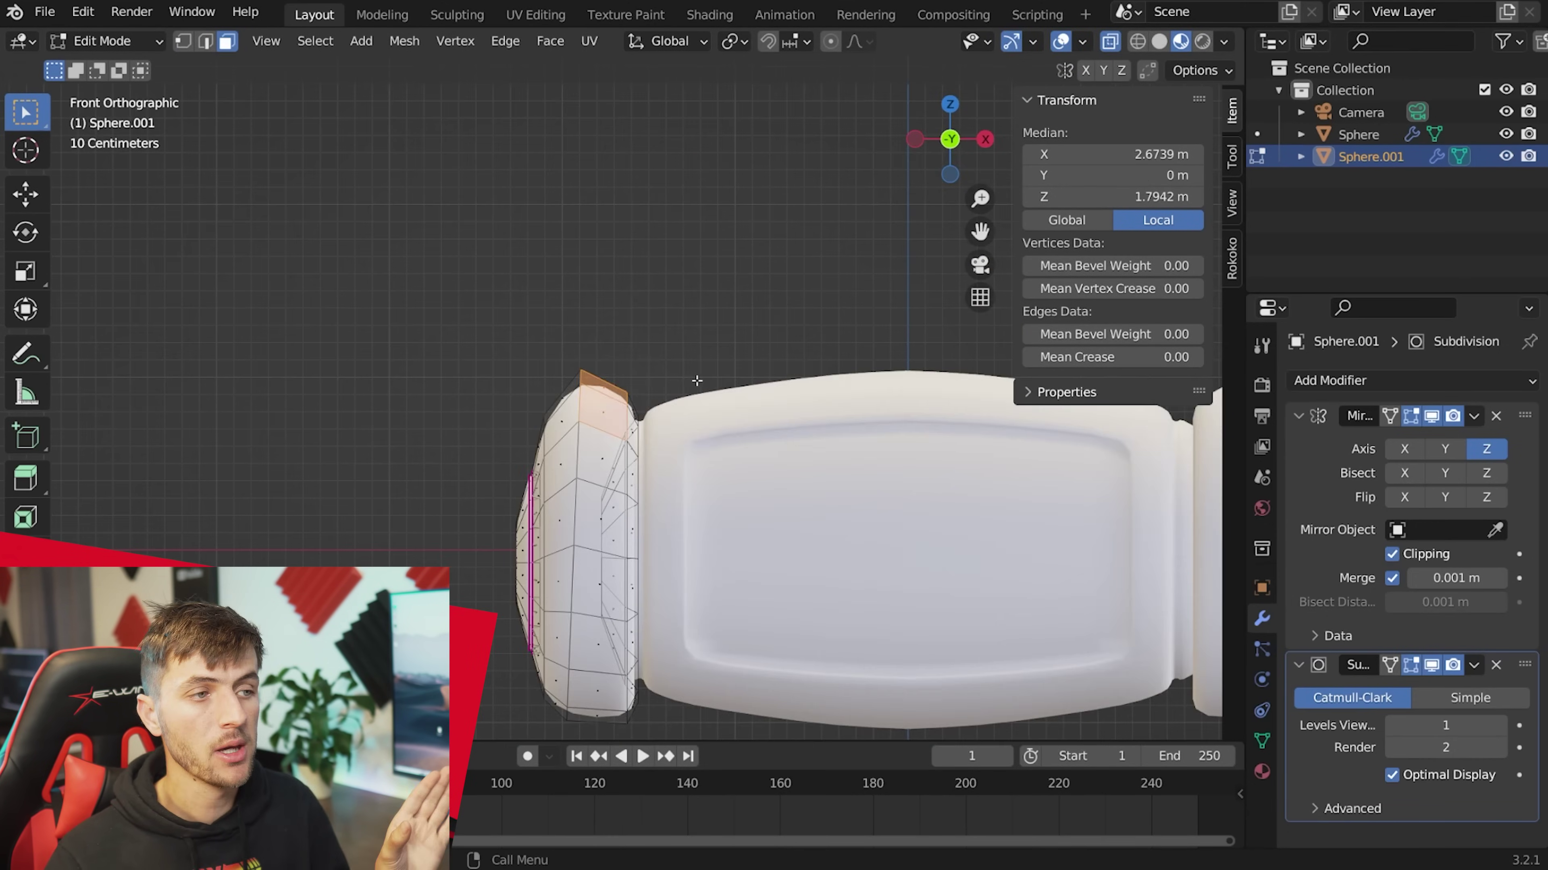
key(g)
click(715, 364)
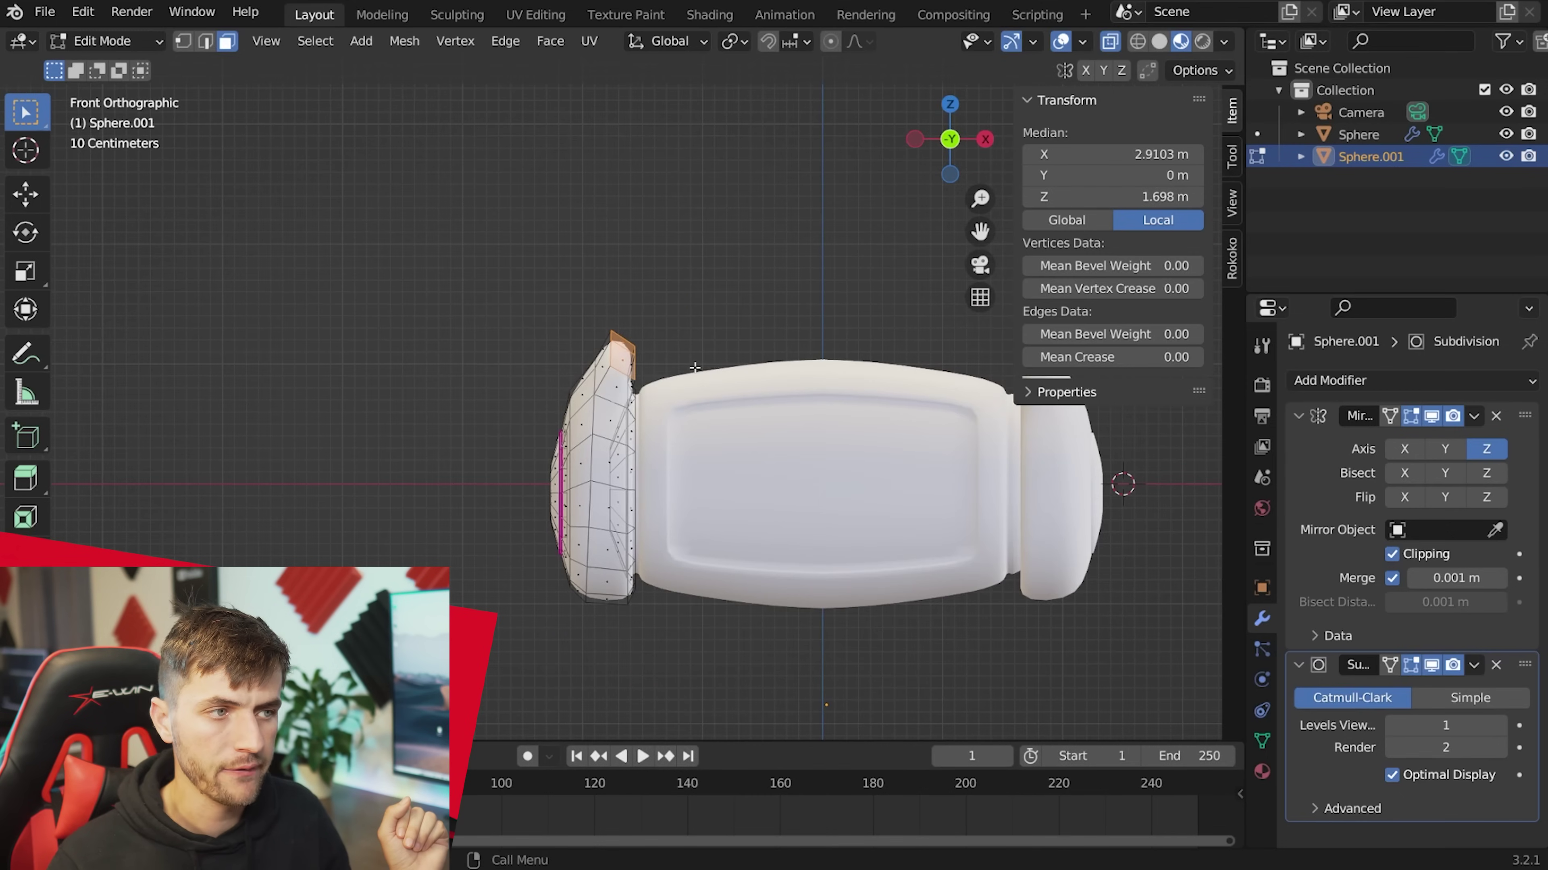
key(s)
key(x)
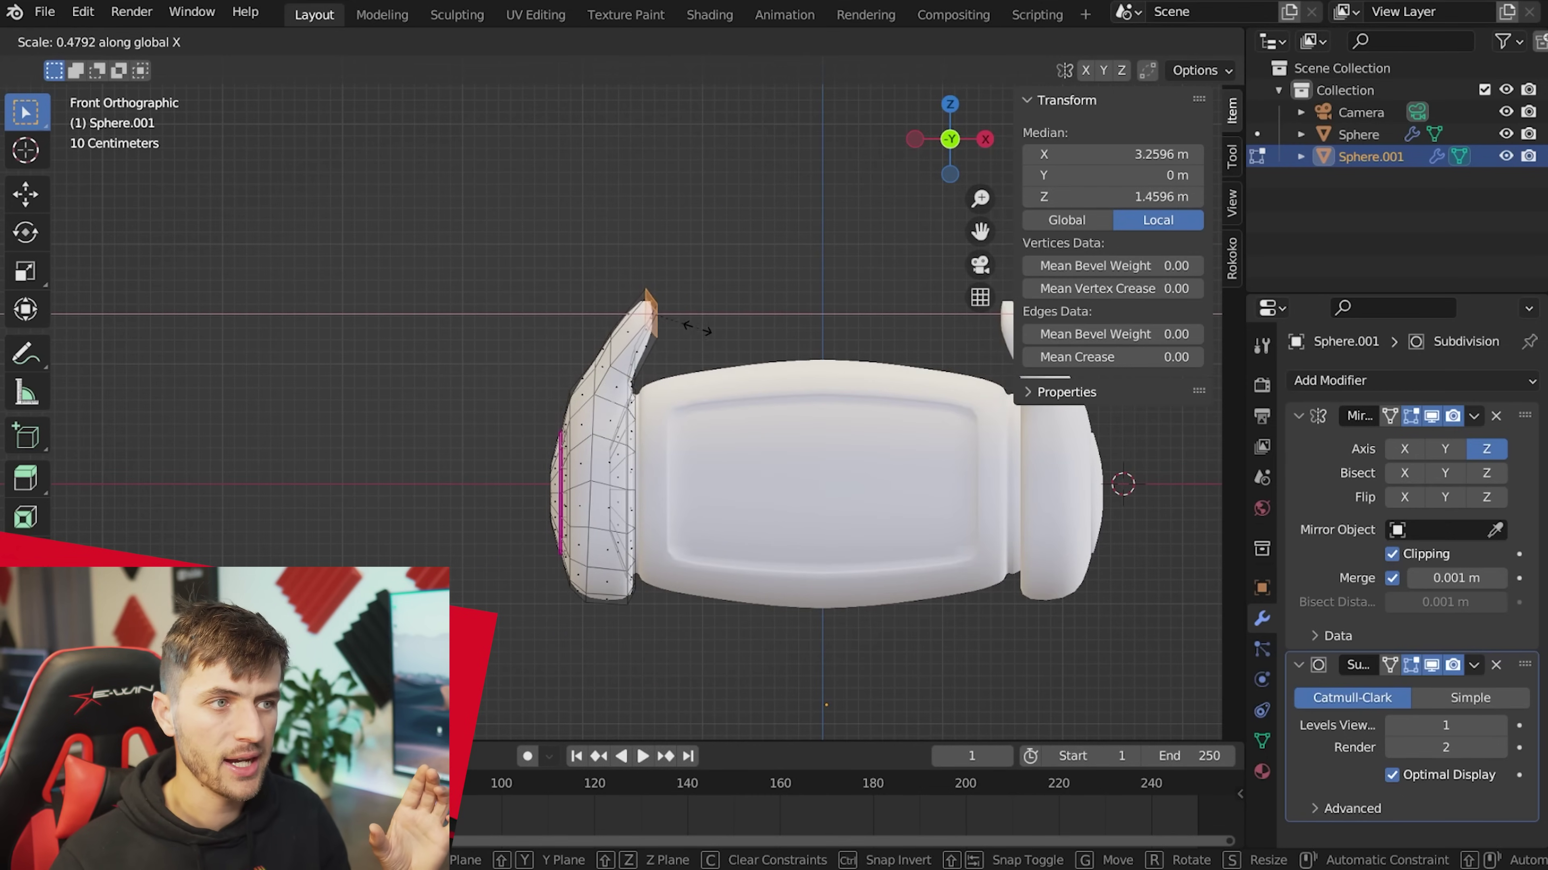
click(684, 323)
Extrude the headband's end faces inward over the capsule and rotate them to follow the arc.
key(e)
click(730, 284)
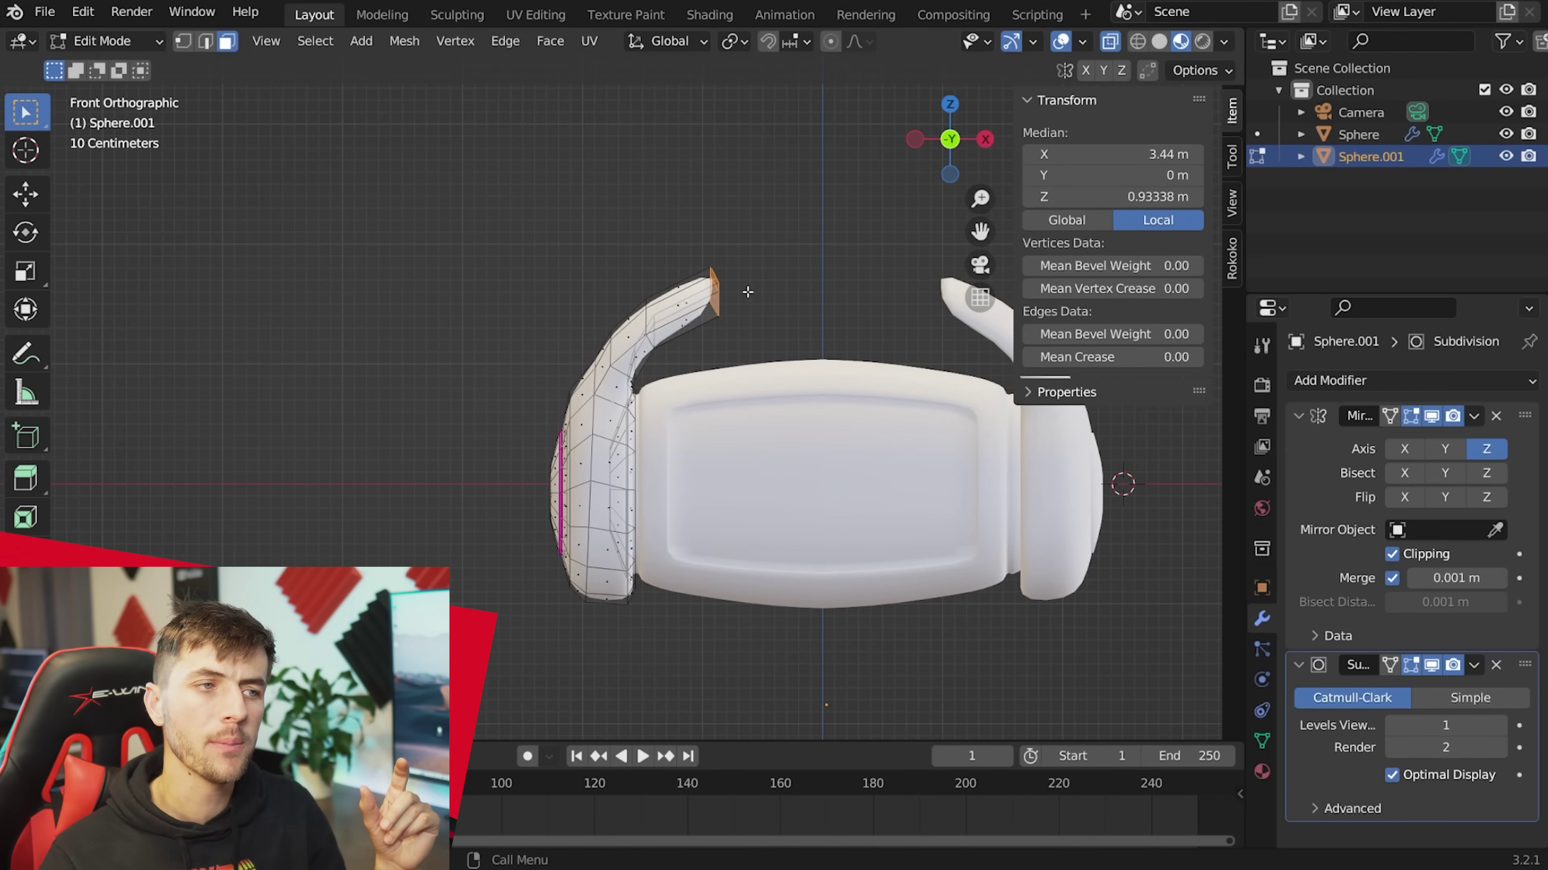
scroll(772, 308, up, 2)
key(r)
click(788, 311)
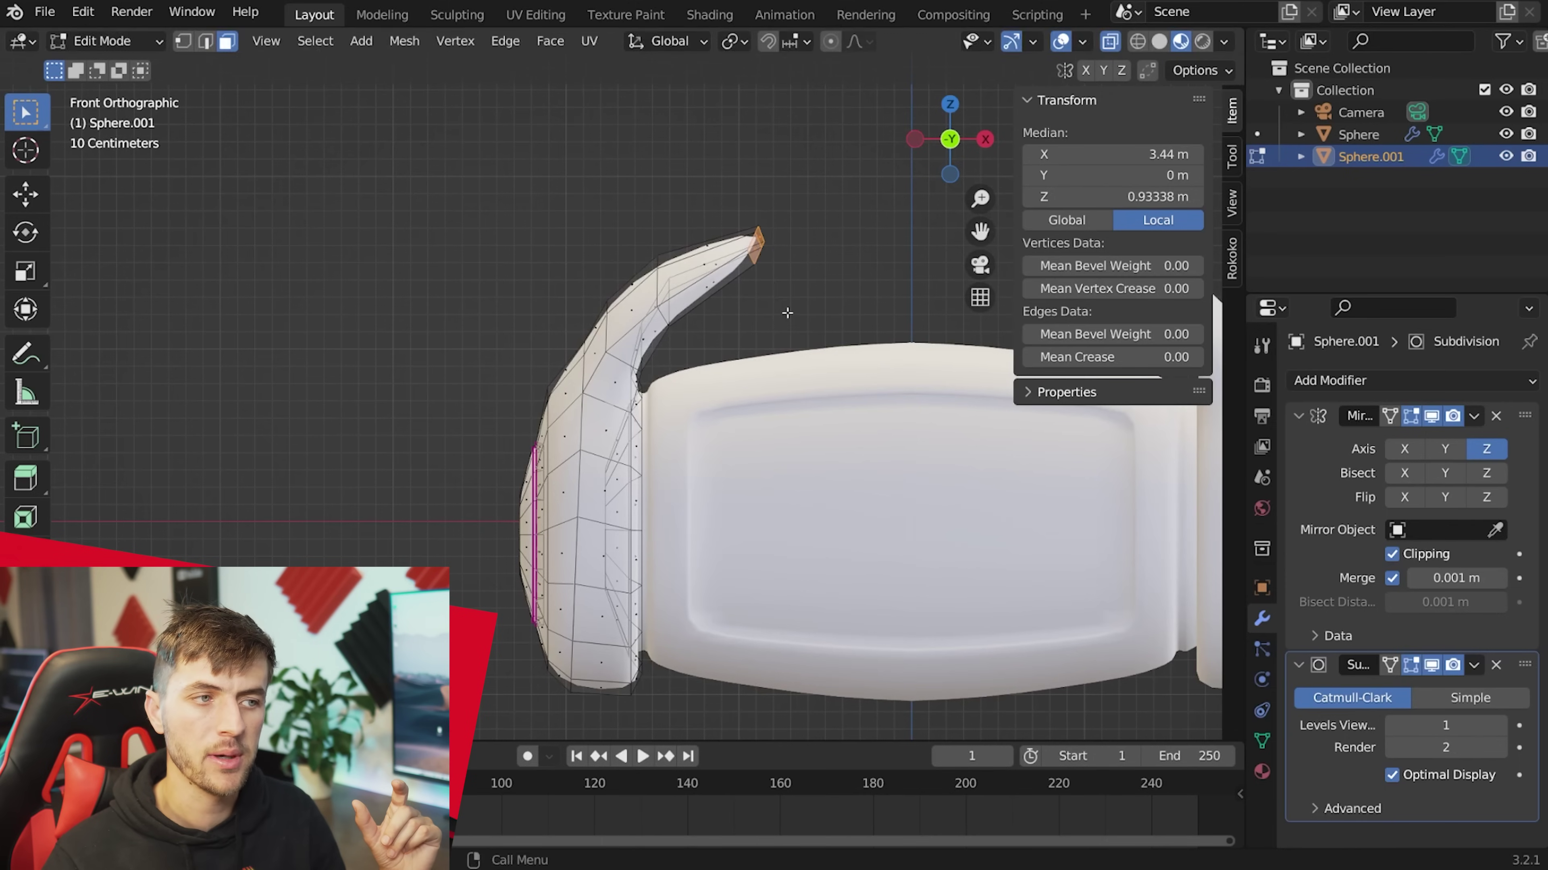
Extrude the headband's end to the mirror plane and lower it about 0.17 m to flatten the peak.
key(e)
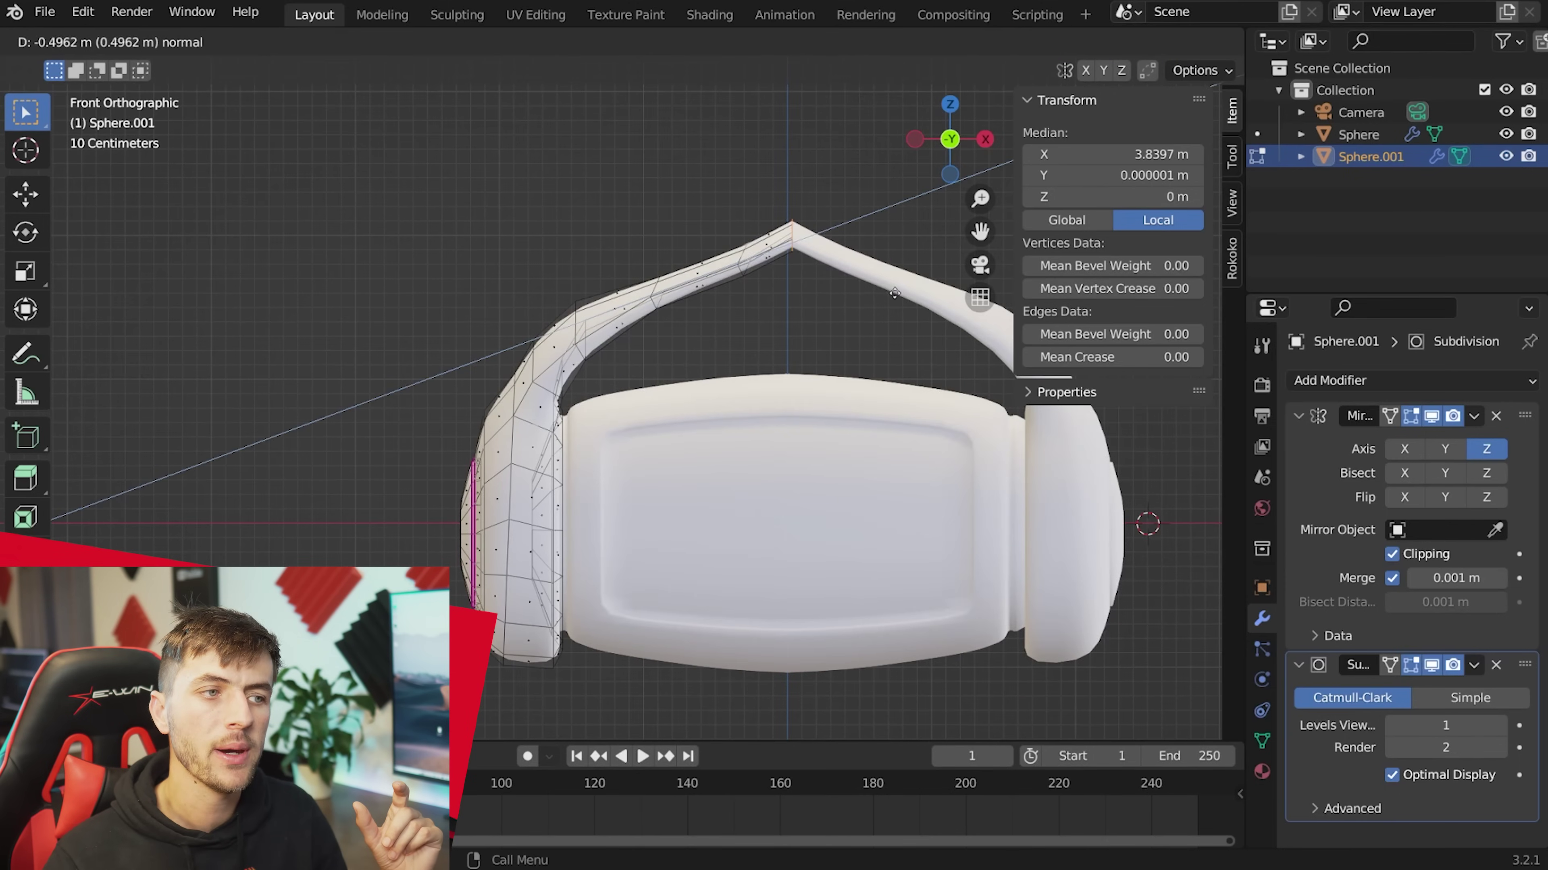
click(895, 292)
key(g)
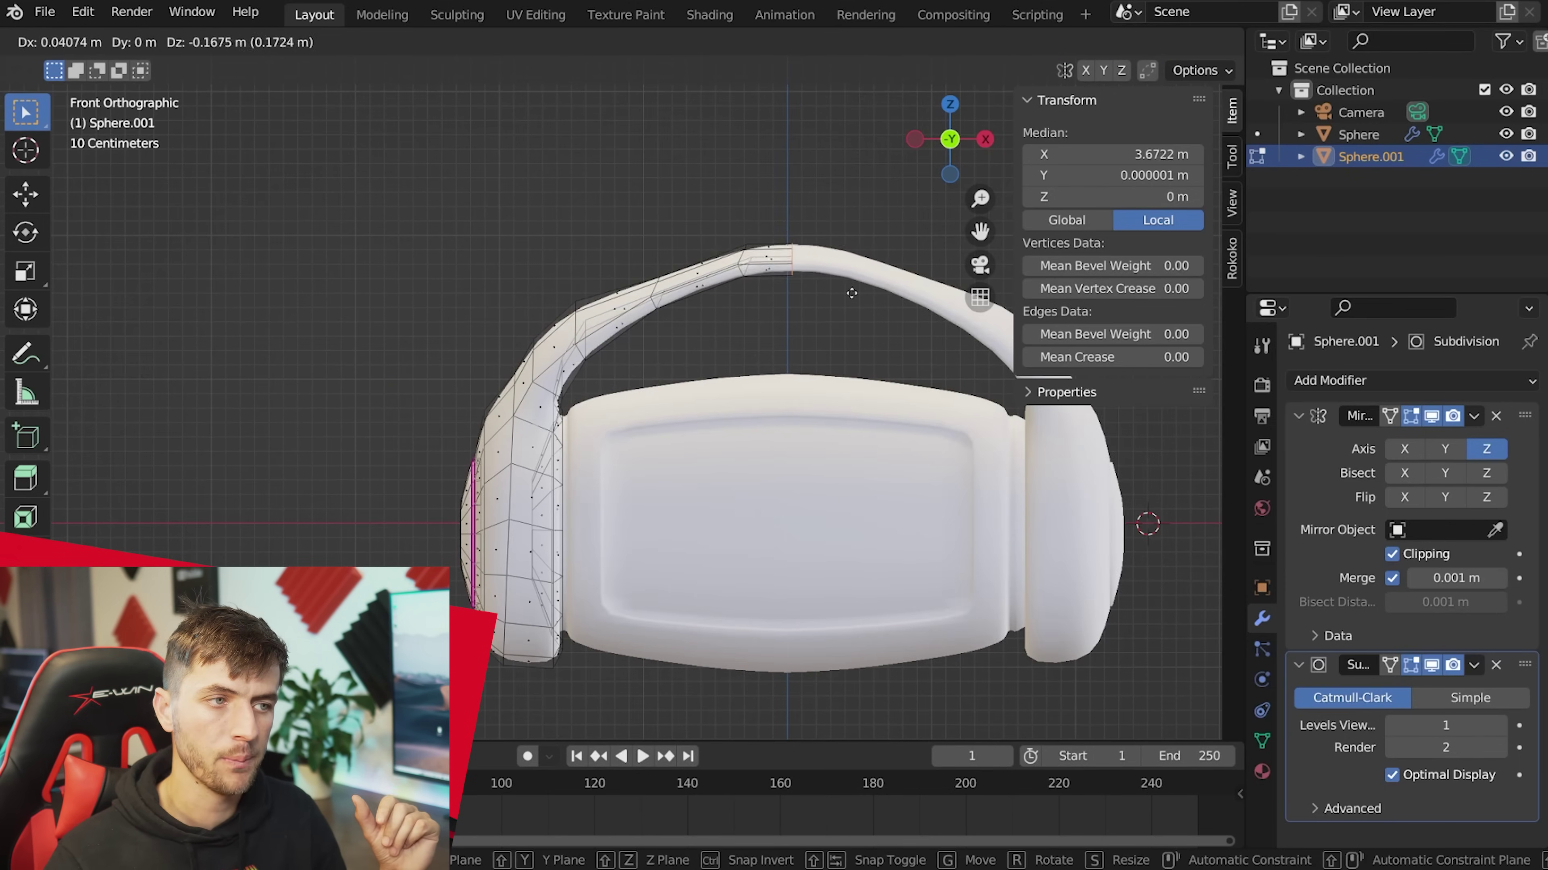
Scale and reposition the headband's edge loops to smooth its arch, raising the upper loop about 0.08 m.
key(s)
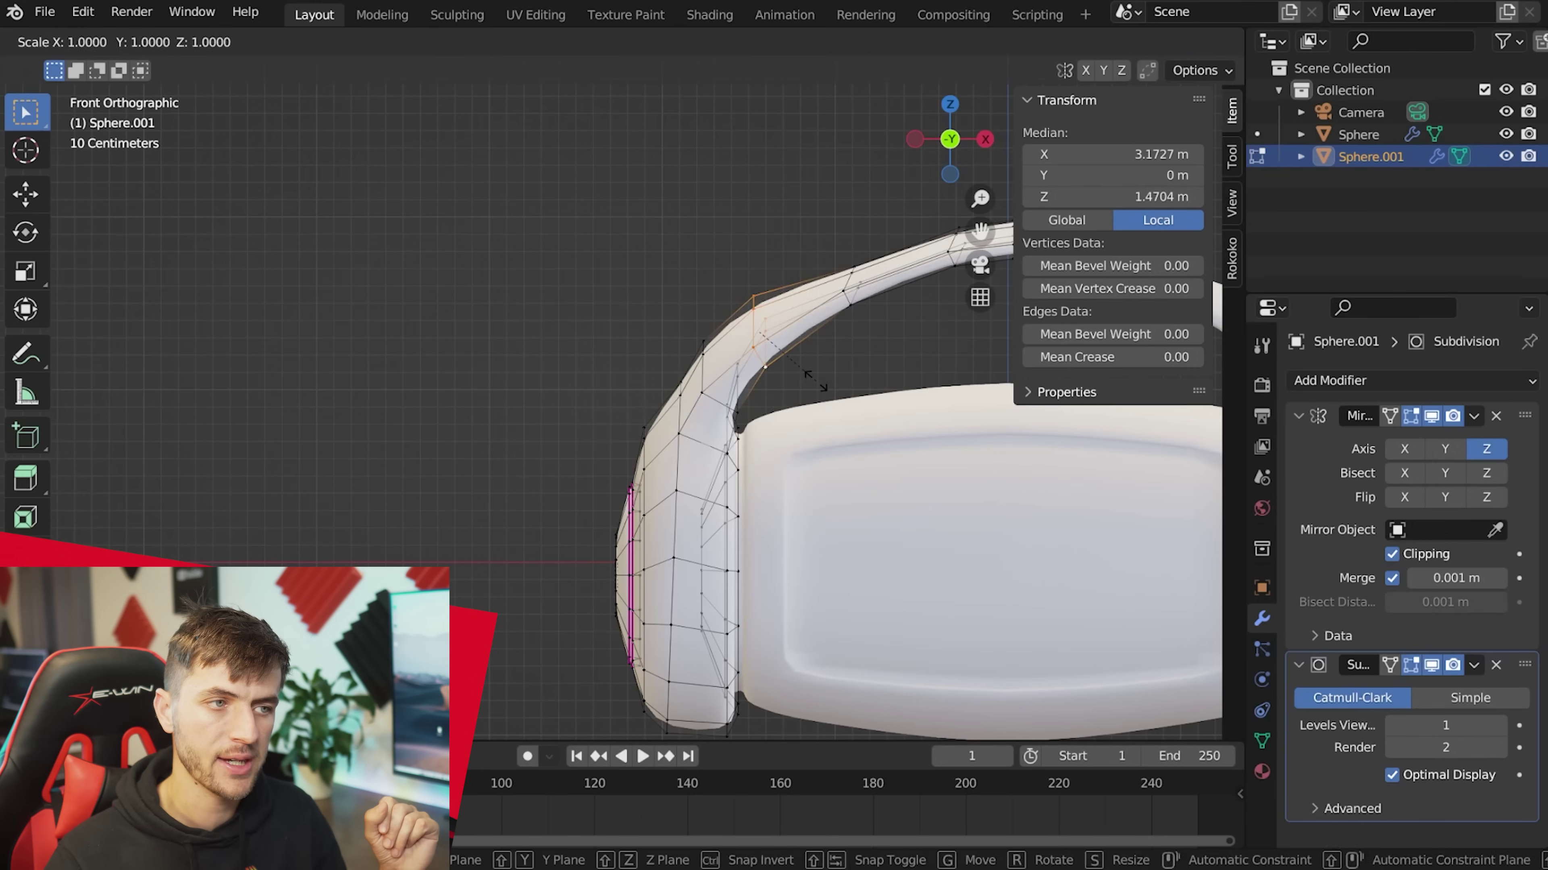
key(z)
key(g)
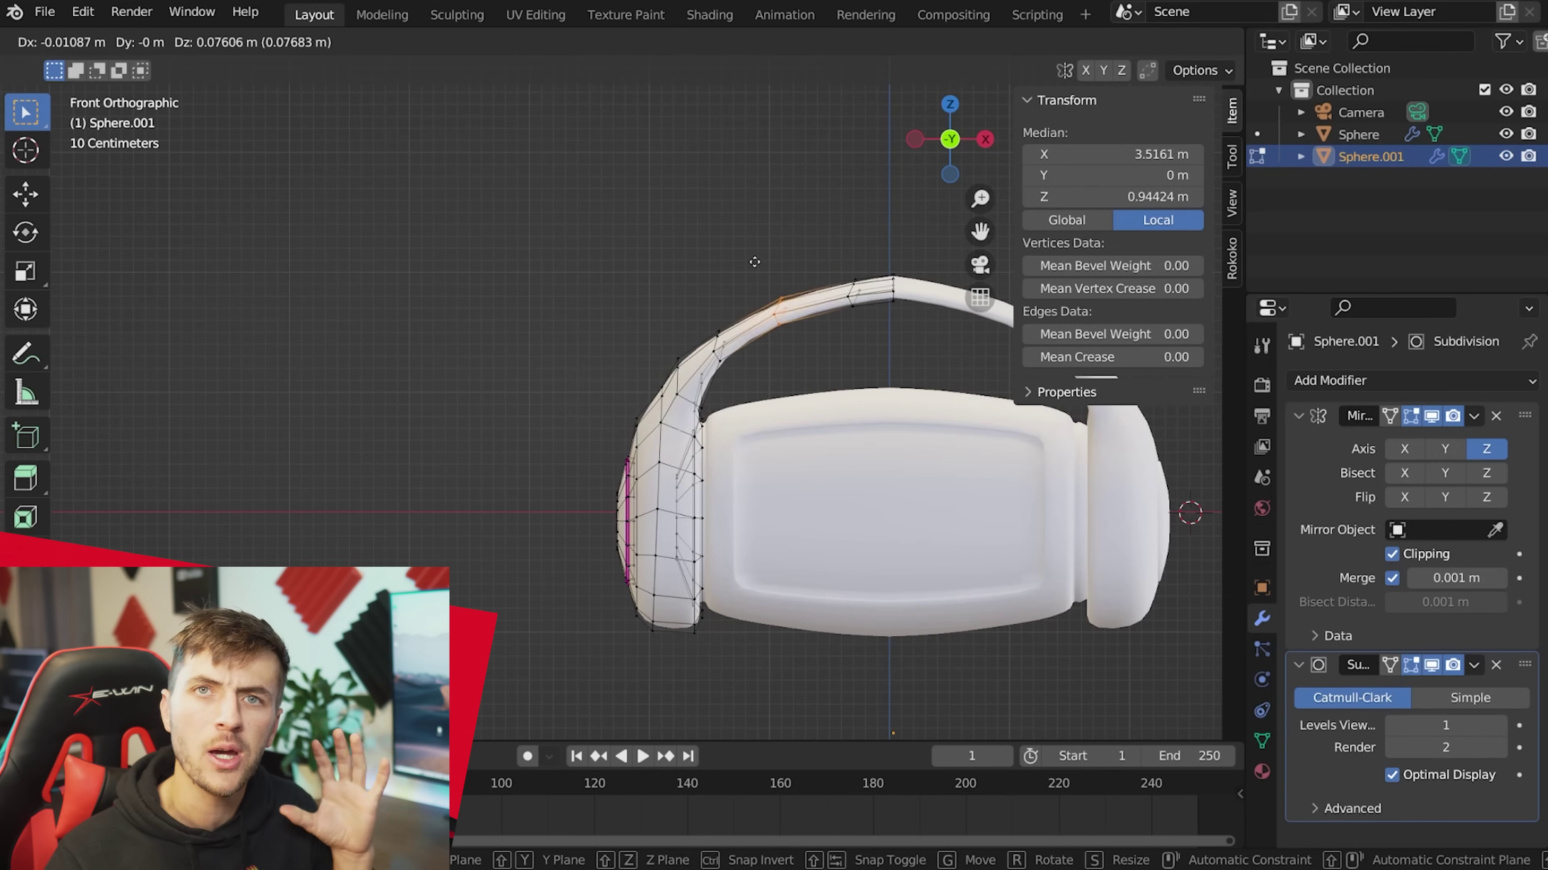
click(753, 259)
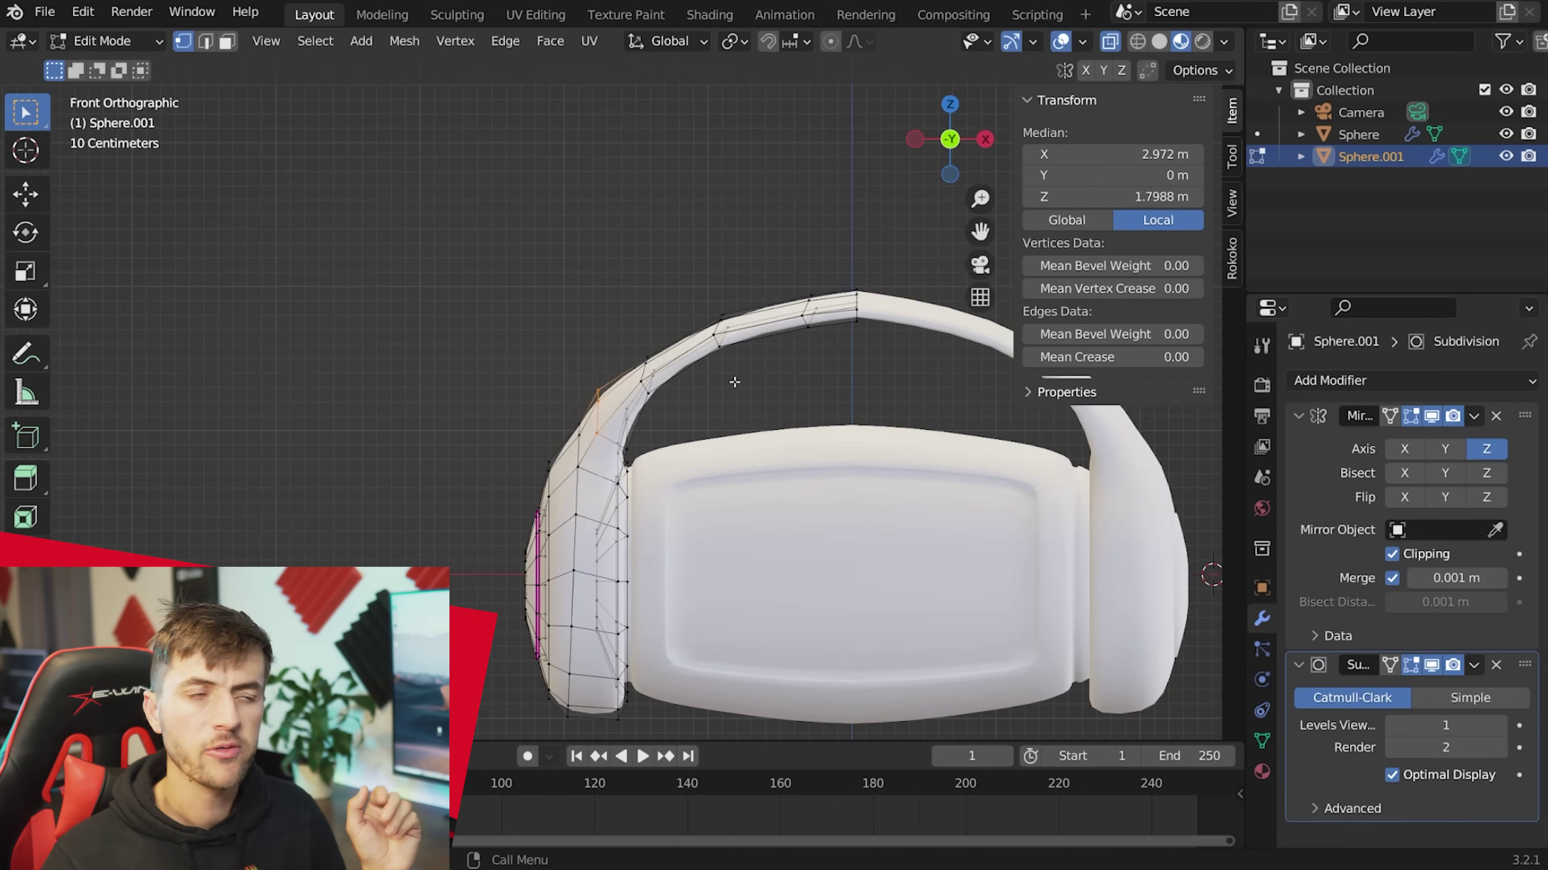
Narrow the headband toward its top in the right view, scaling its upper sections along Y to about 0.88 and 0.77.
key(KP_3)
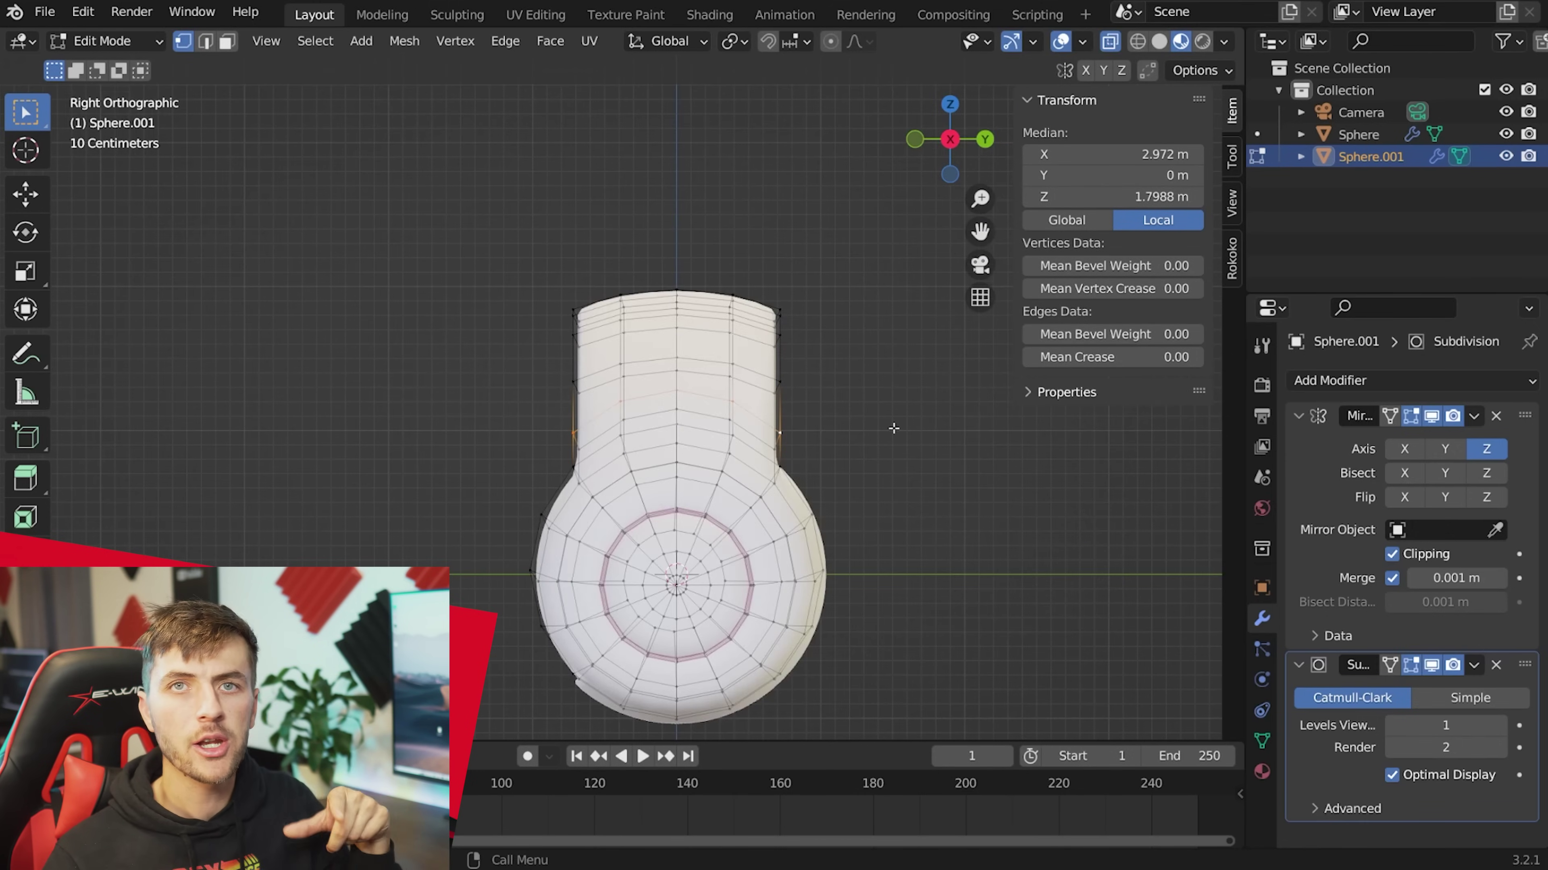
scroll(893, 428, up, 1)
key(s)
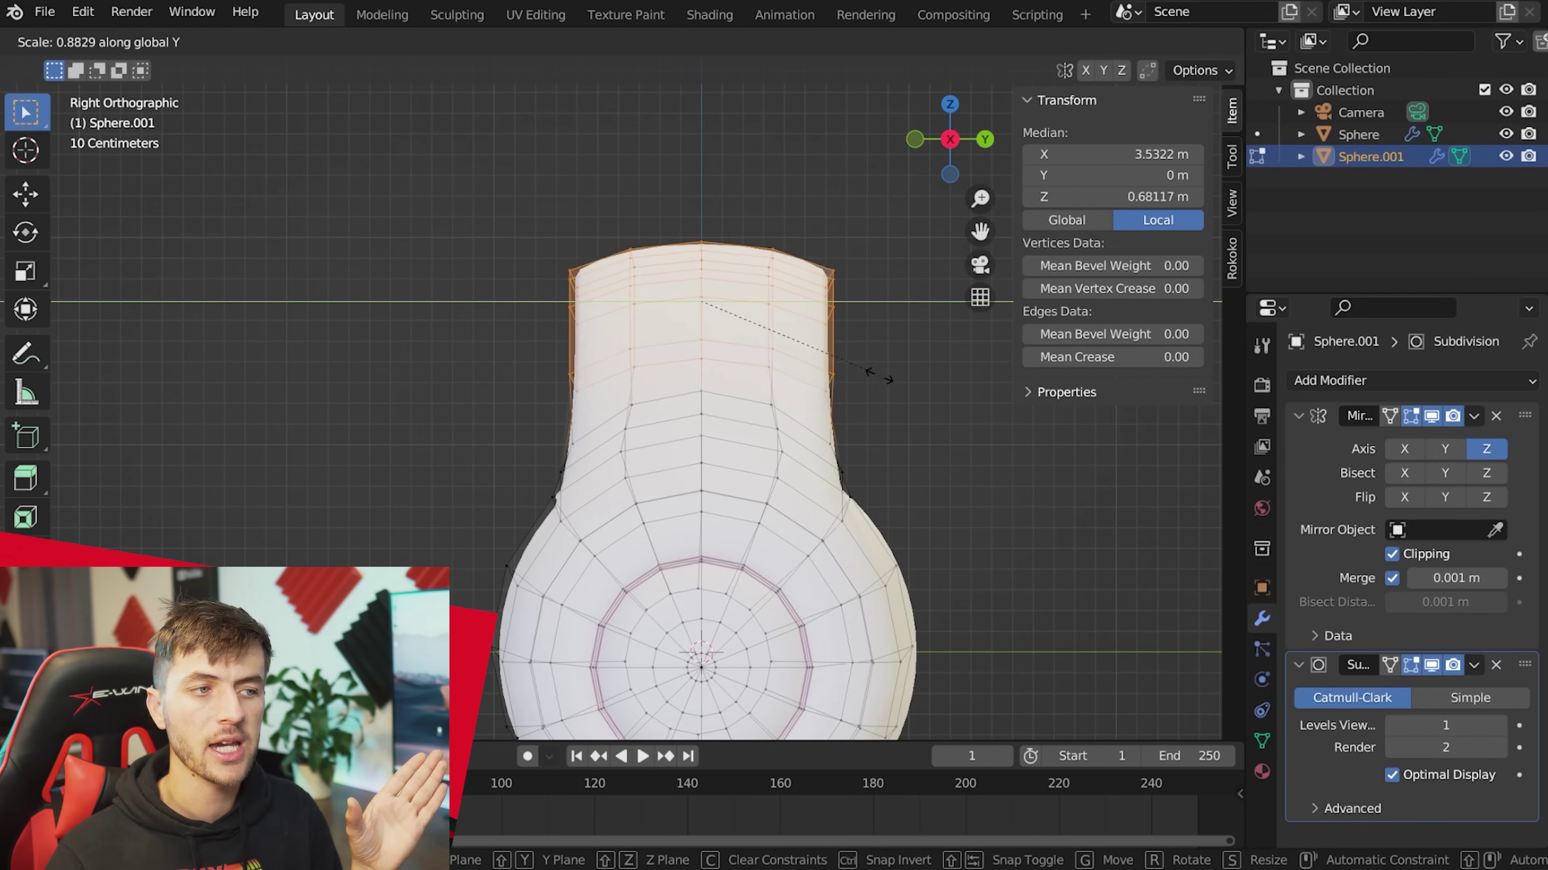
click(854, 364)
key(s)
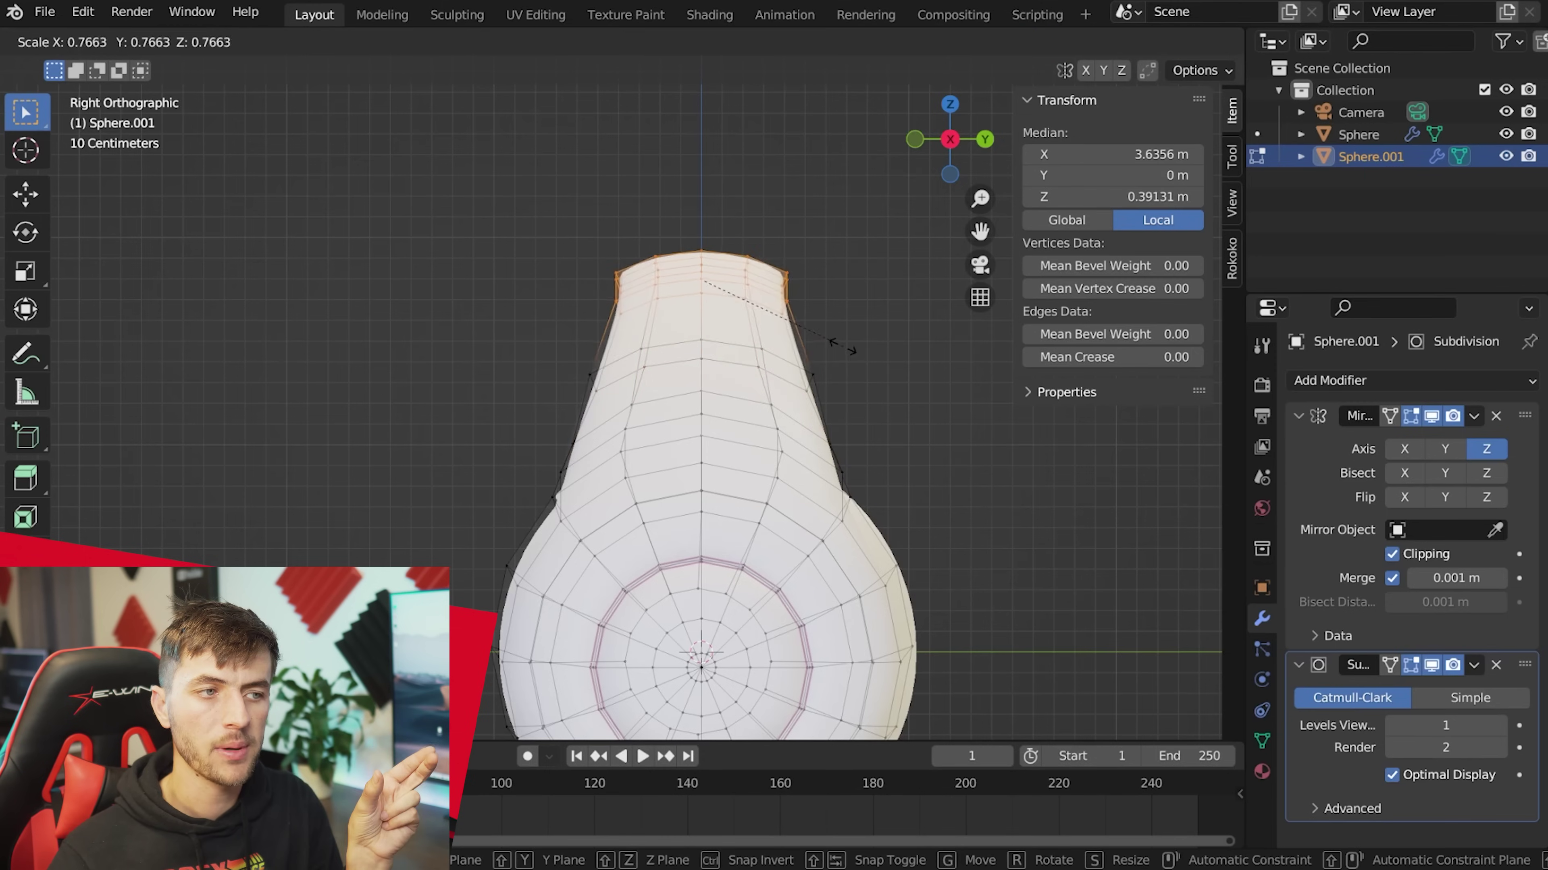
key(y)
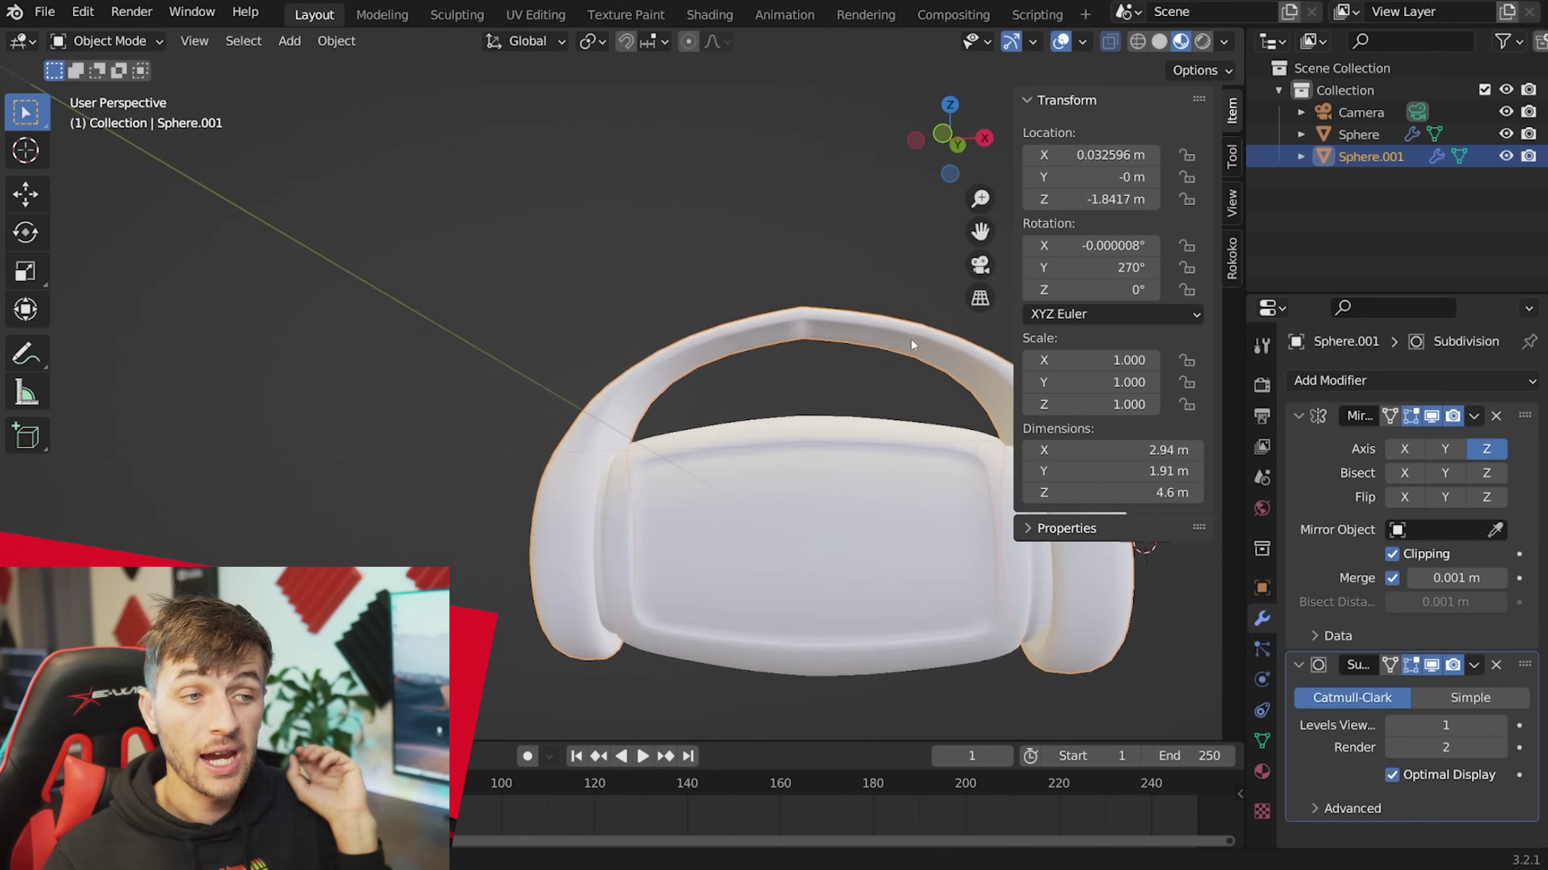
Delete the interior faces at the headband's peak along the mirror plane.
scroll(910, 339, up, 2)
middle_drag(910, 339, 859, 444)
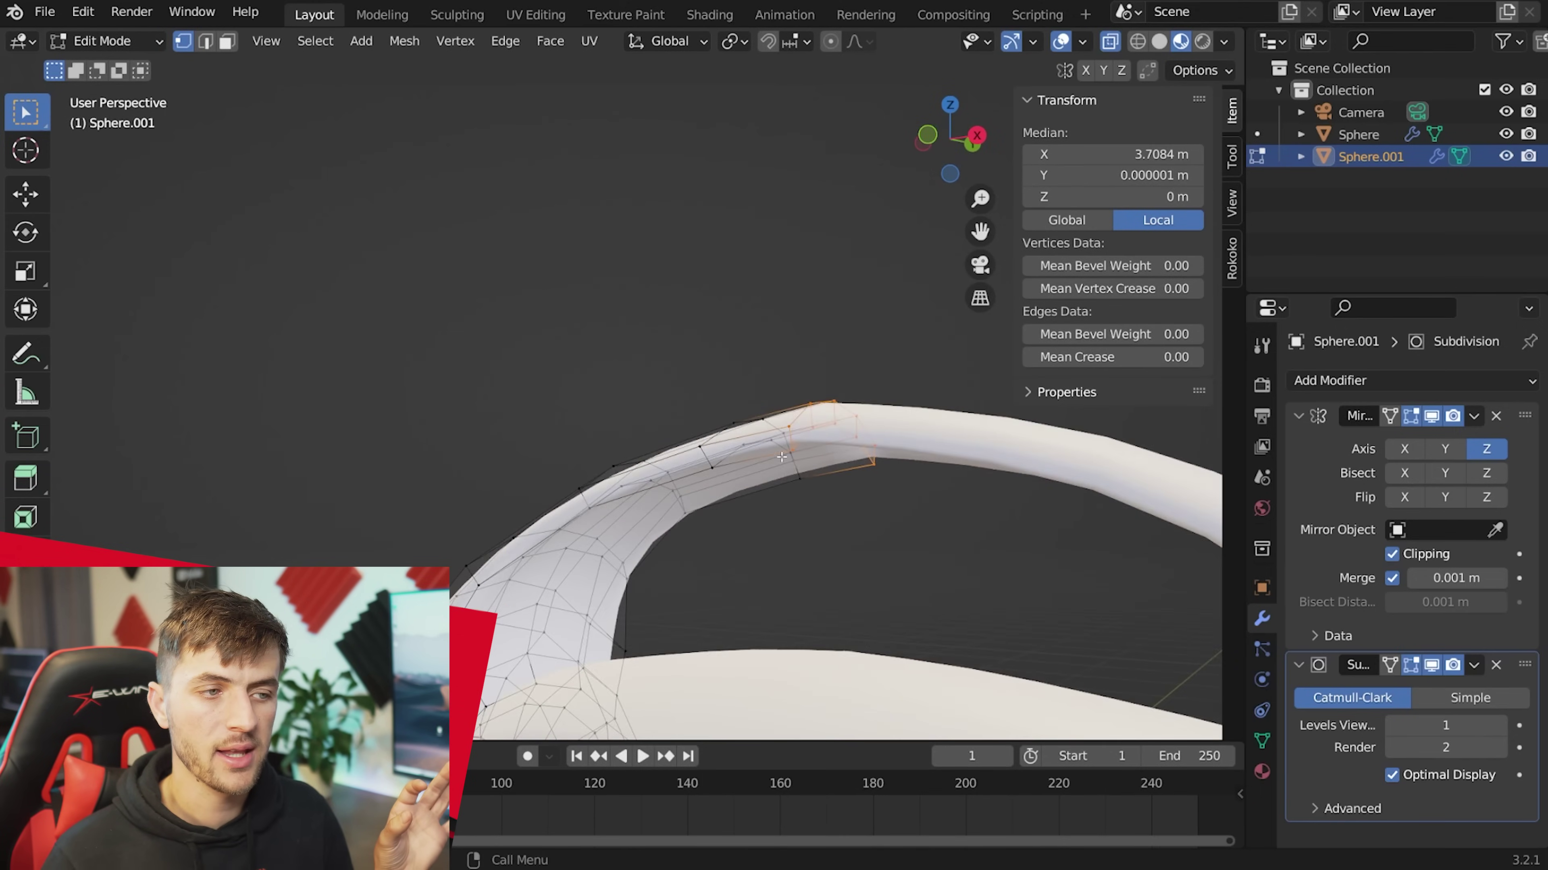
scroll(853, 444, up, 2)
key(3)
click(838, 466)
shift+click(838, 438)
key(x)
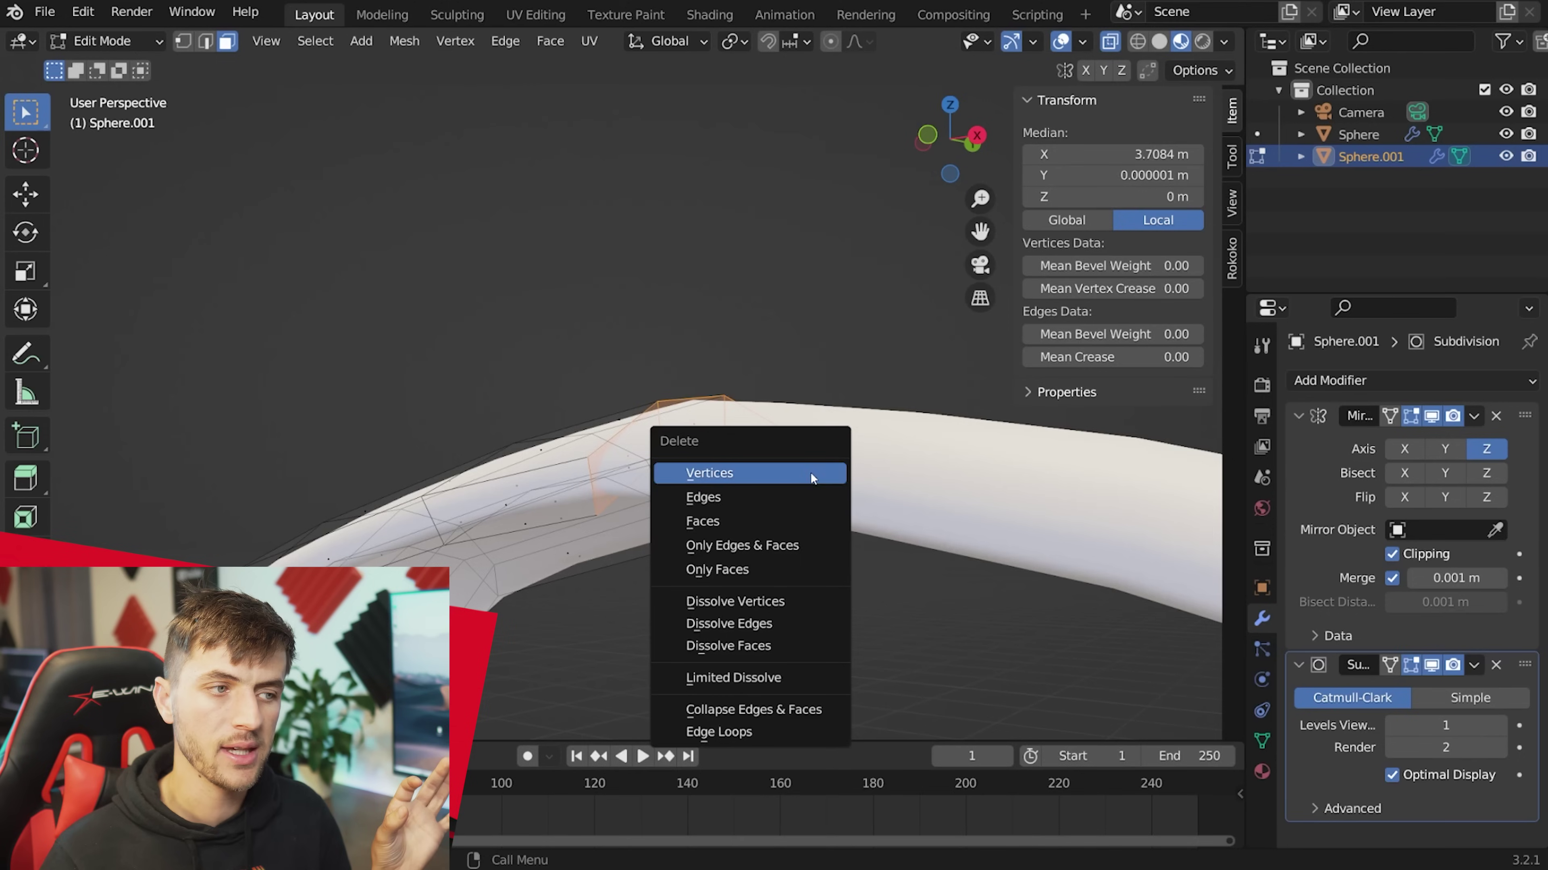
click(786, 515)
key(Tab)
scroll(638, 496, down, 3)
middle_drag(720, 498, 761, 641)
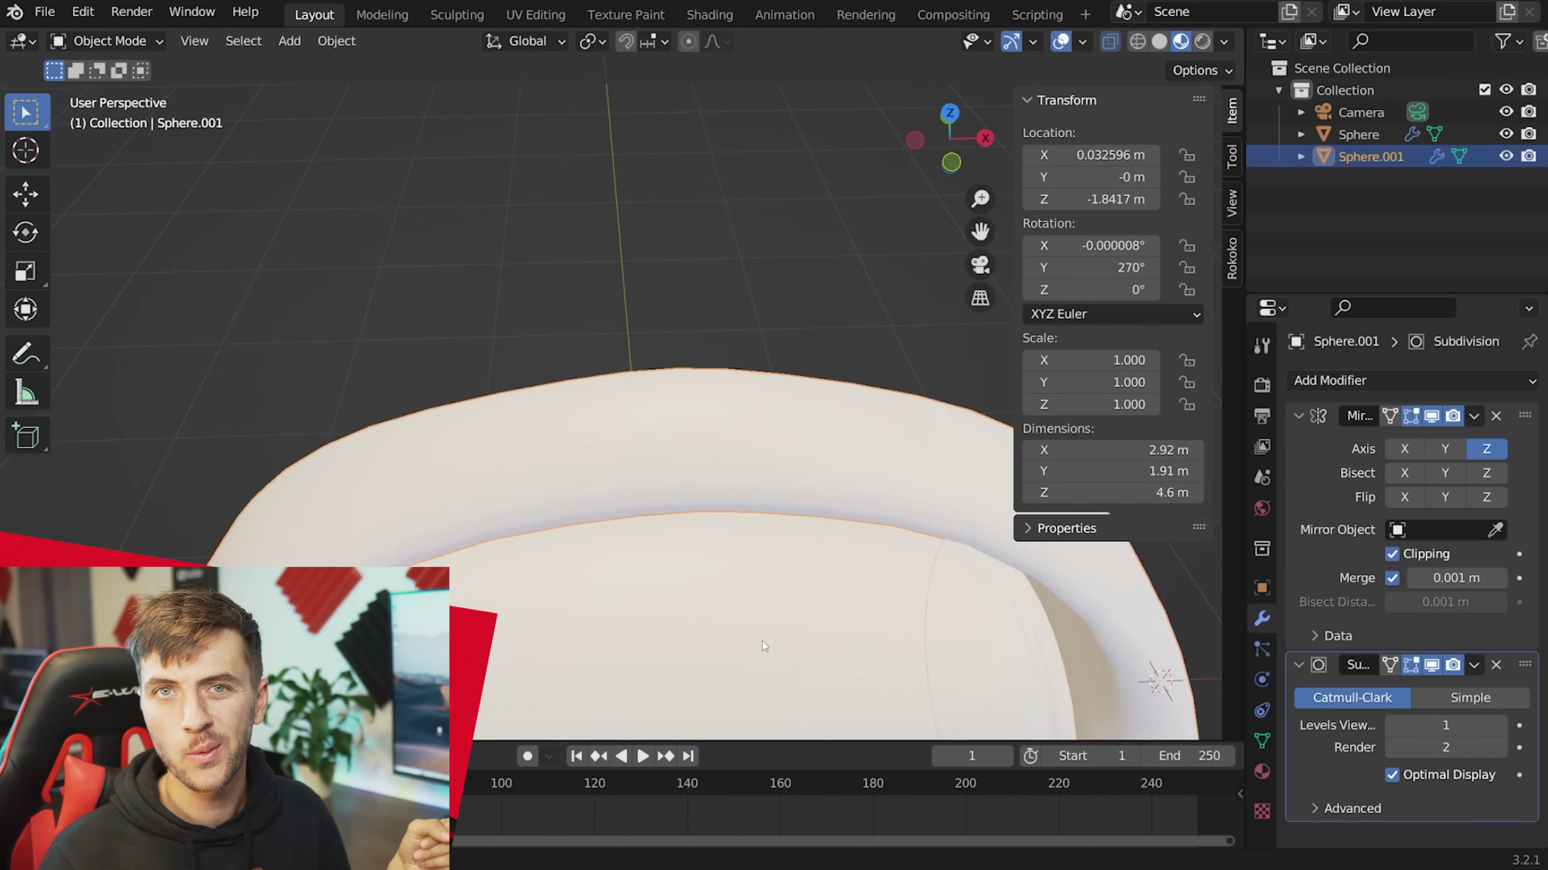
scroll(762, 641, down, 4)
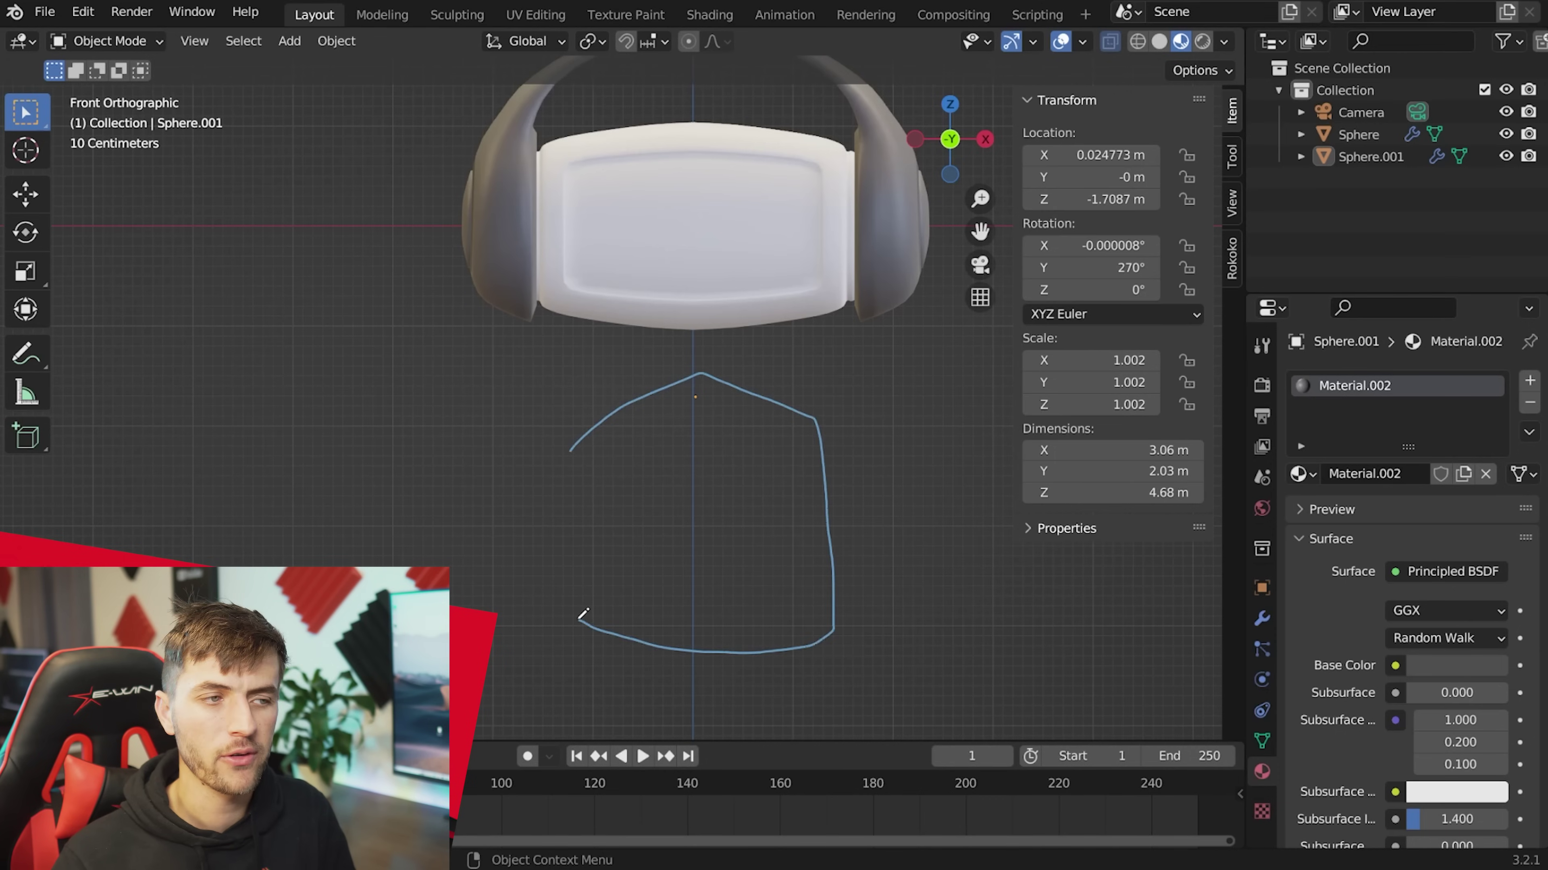
Add a cylinder centred below the head and scale it to about 2.42 m wide and 1.57 m high.
shift+right_click(648, 437)
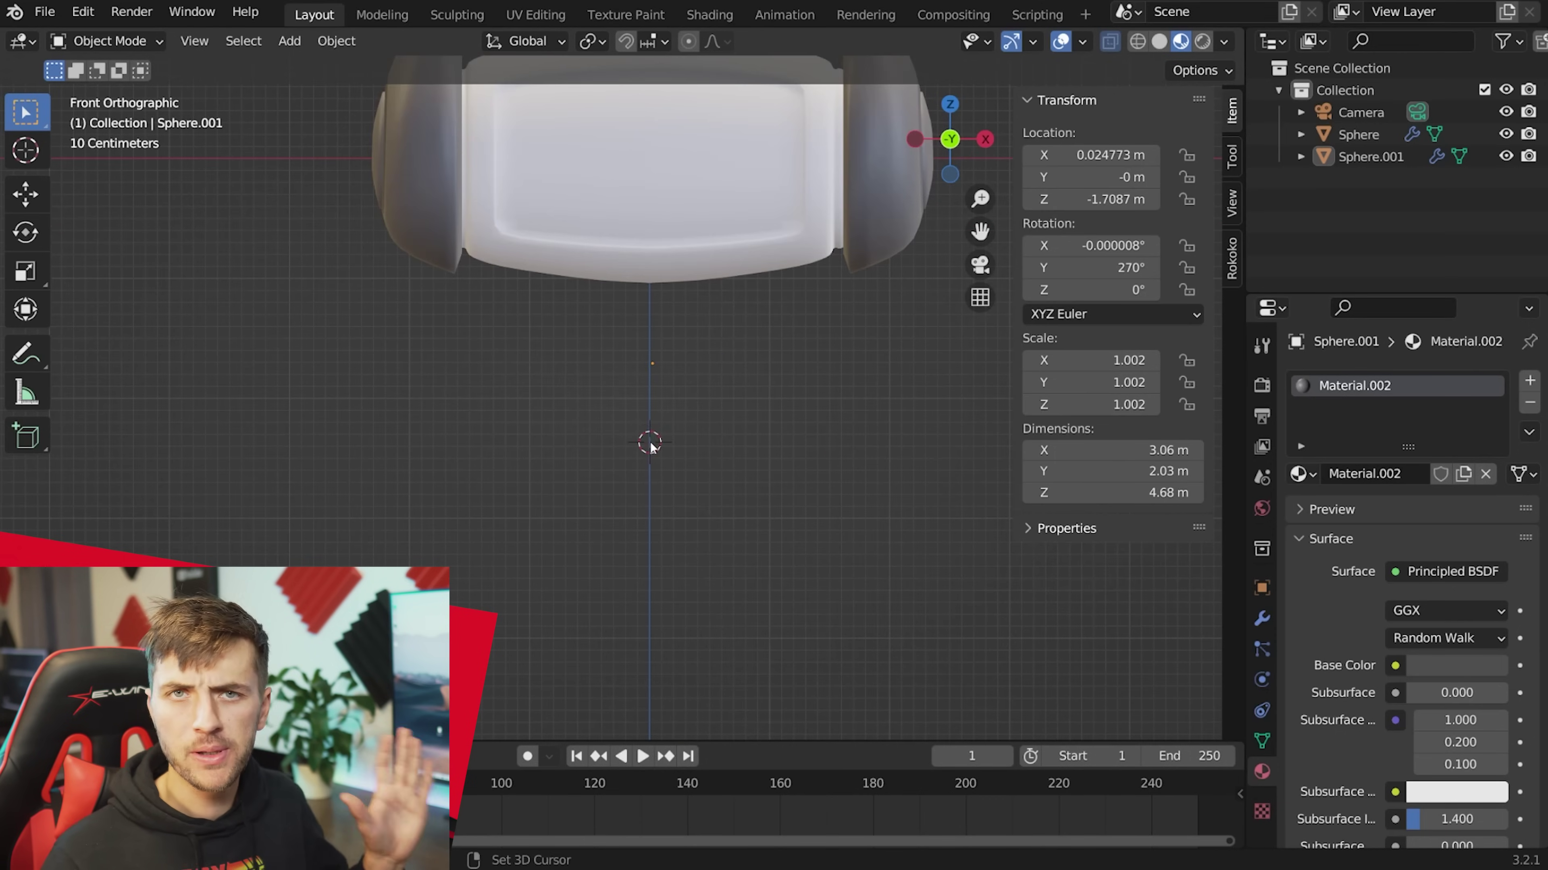
key(shift+a)
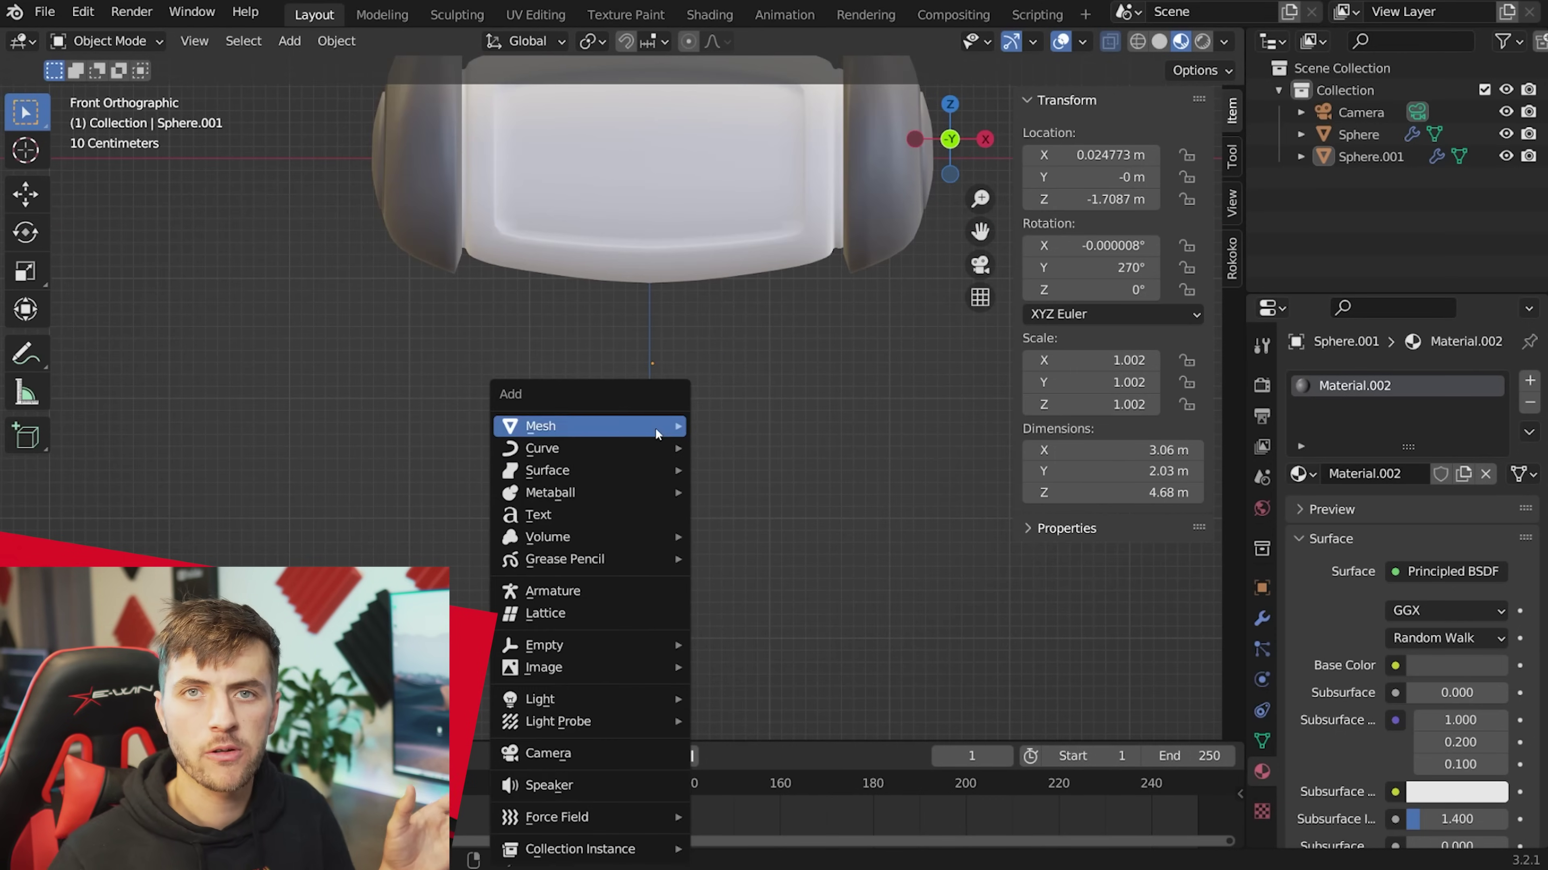
mouse_move(657, 433)
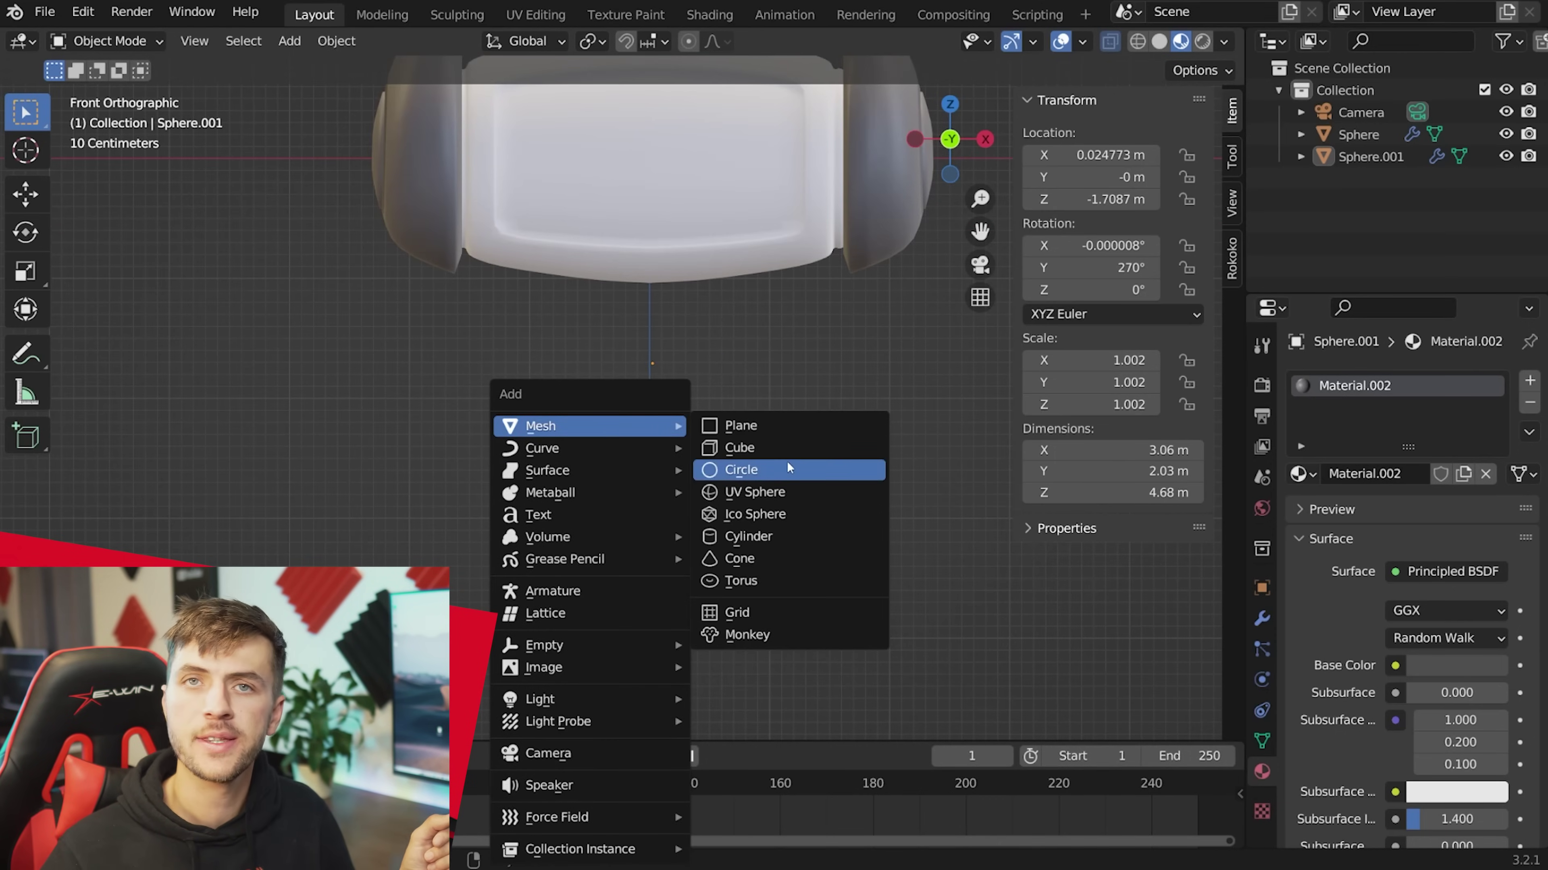
click(792, 536)
key(s)
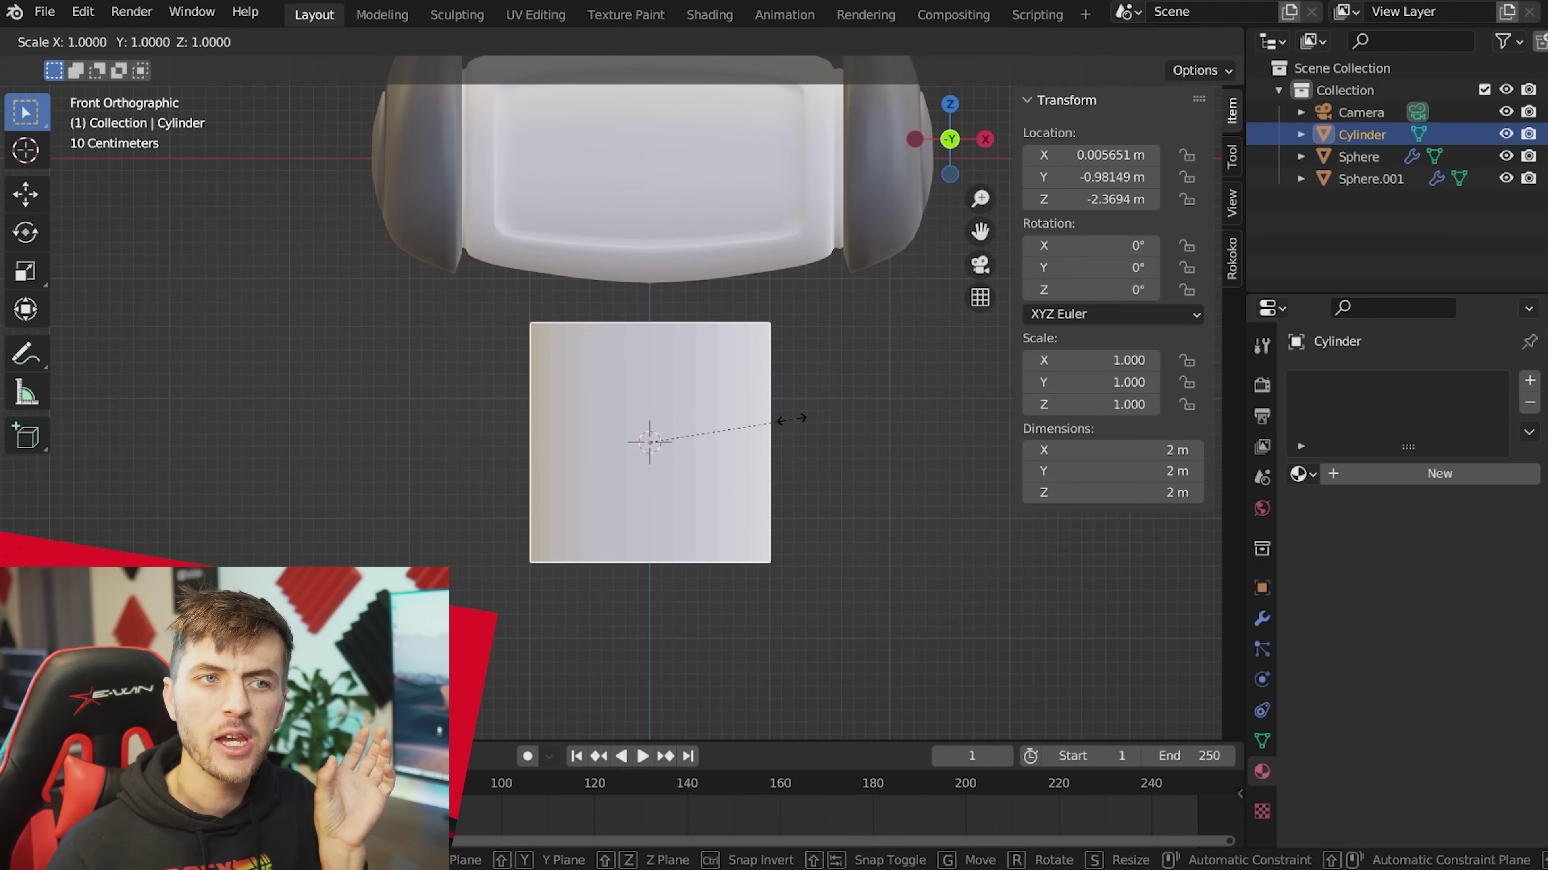
key(z)
click(753, 428)
key(s)
click(763, 430)
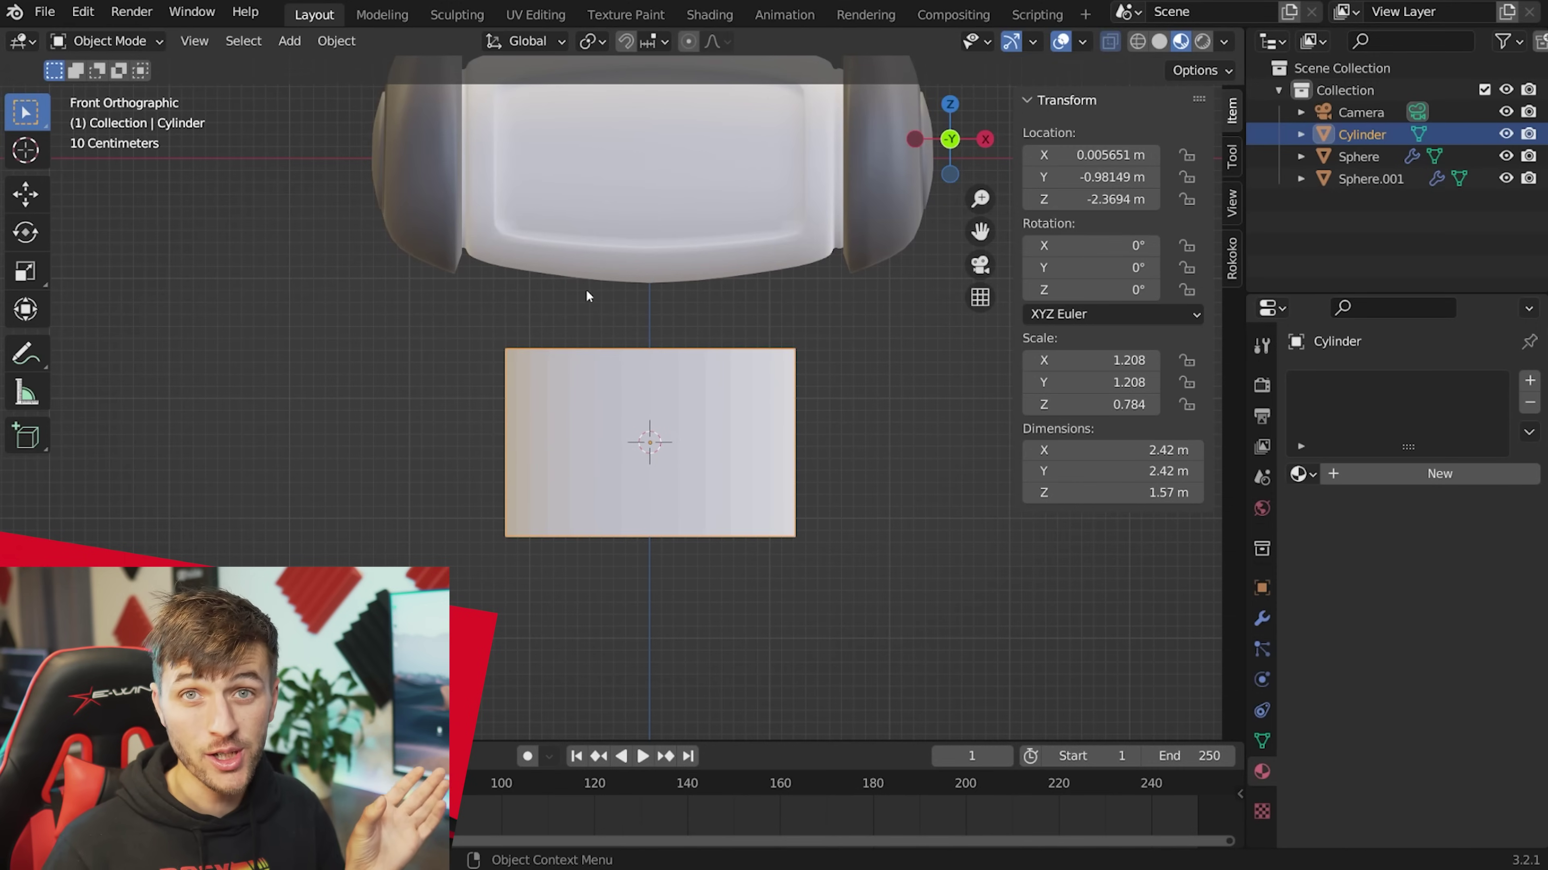
Enlarge the cylinder to about 2.5 m wide and 1.62 m high and shade it smooth.
key(s)
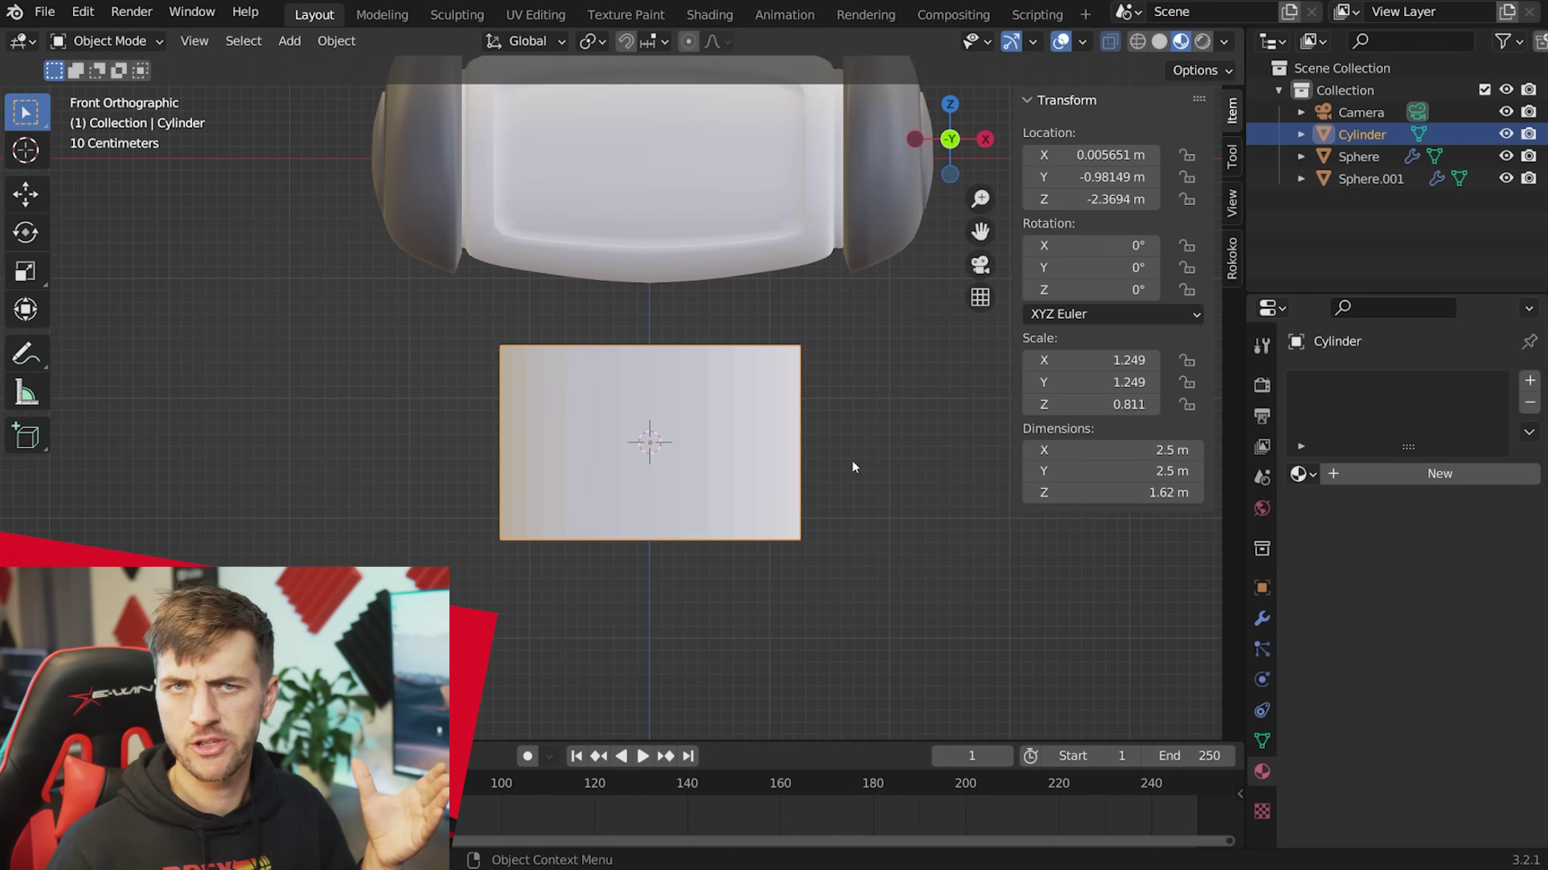
click(737, 456)
right_click(737, 456)
click(737, 451)
shift+middle_drag(769, 447, 775, 452)
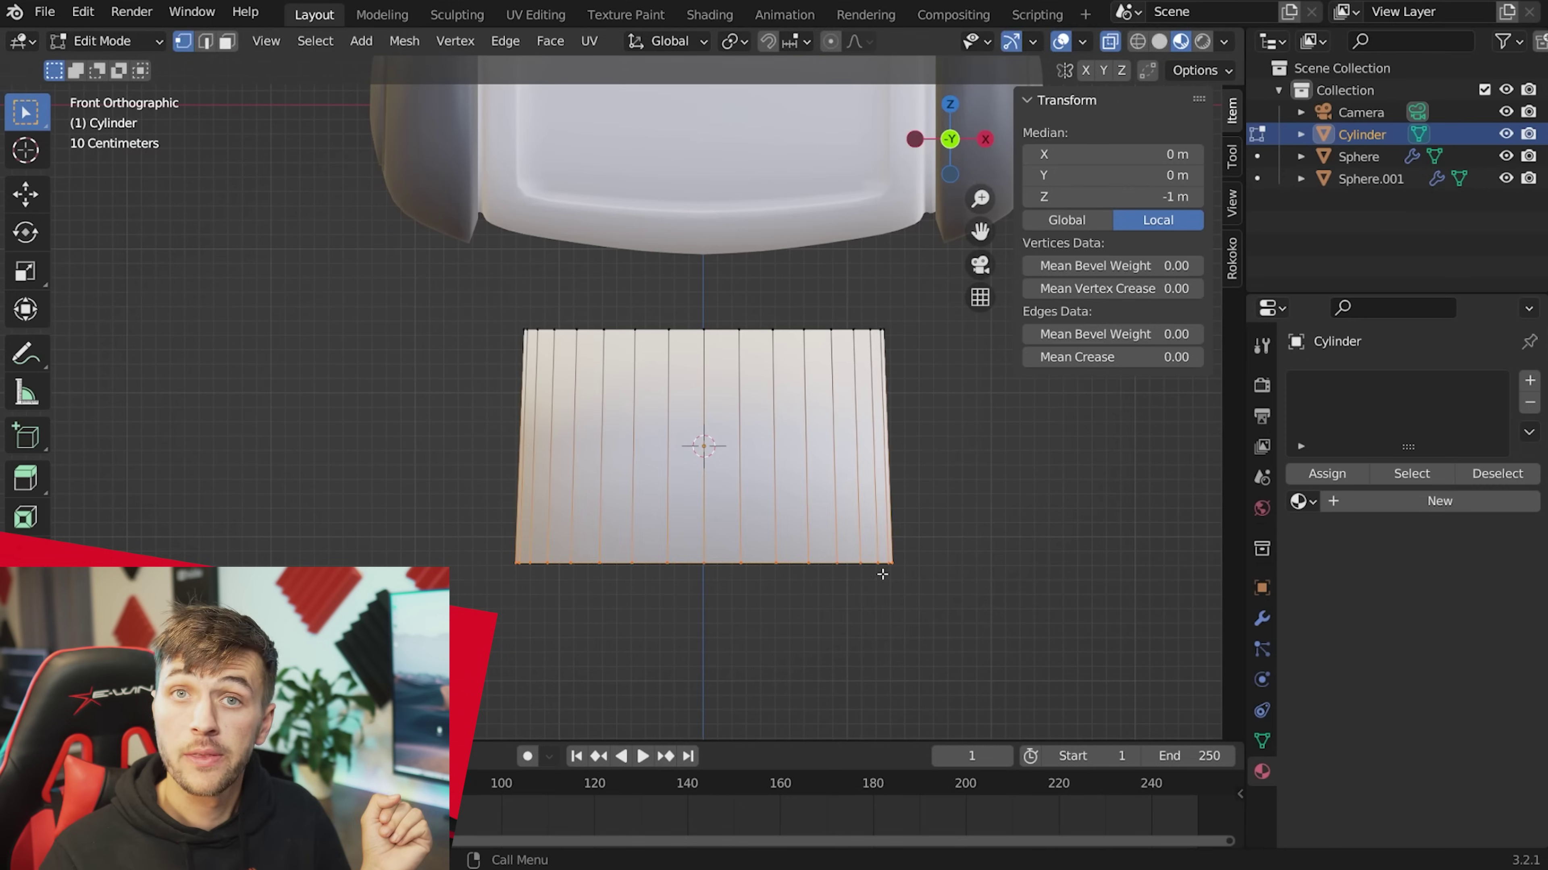
Extrude the cylinder's bottom downward and scale it outward by about 1.12 to form a flared base.
key(e)
click(890, 626)
key(s)
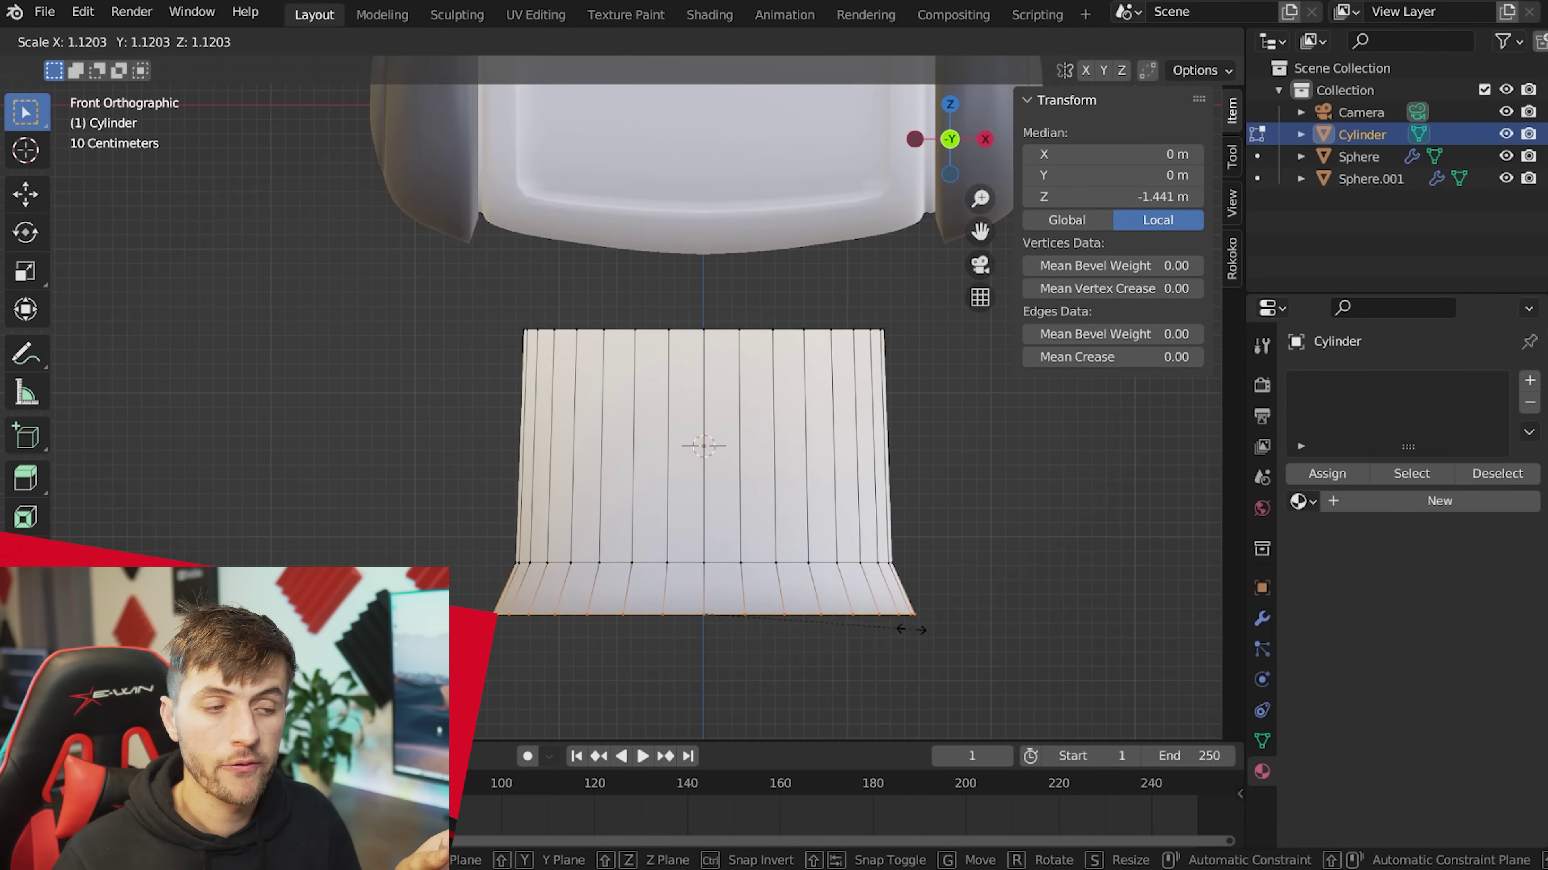
click(912, 628)
Cut an edge loop into the flared base and scale it inward to about 0.92.
key(ctrl+r)
click(960, 605)
click(959, 598)
key(s)
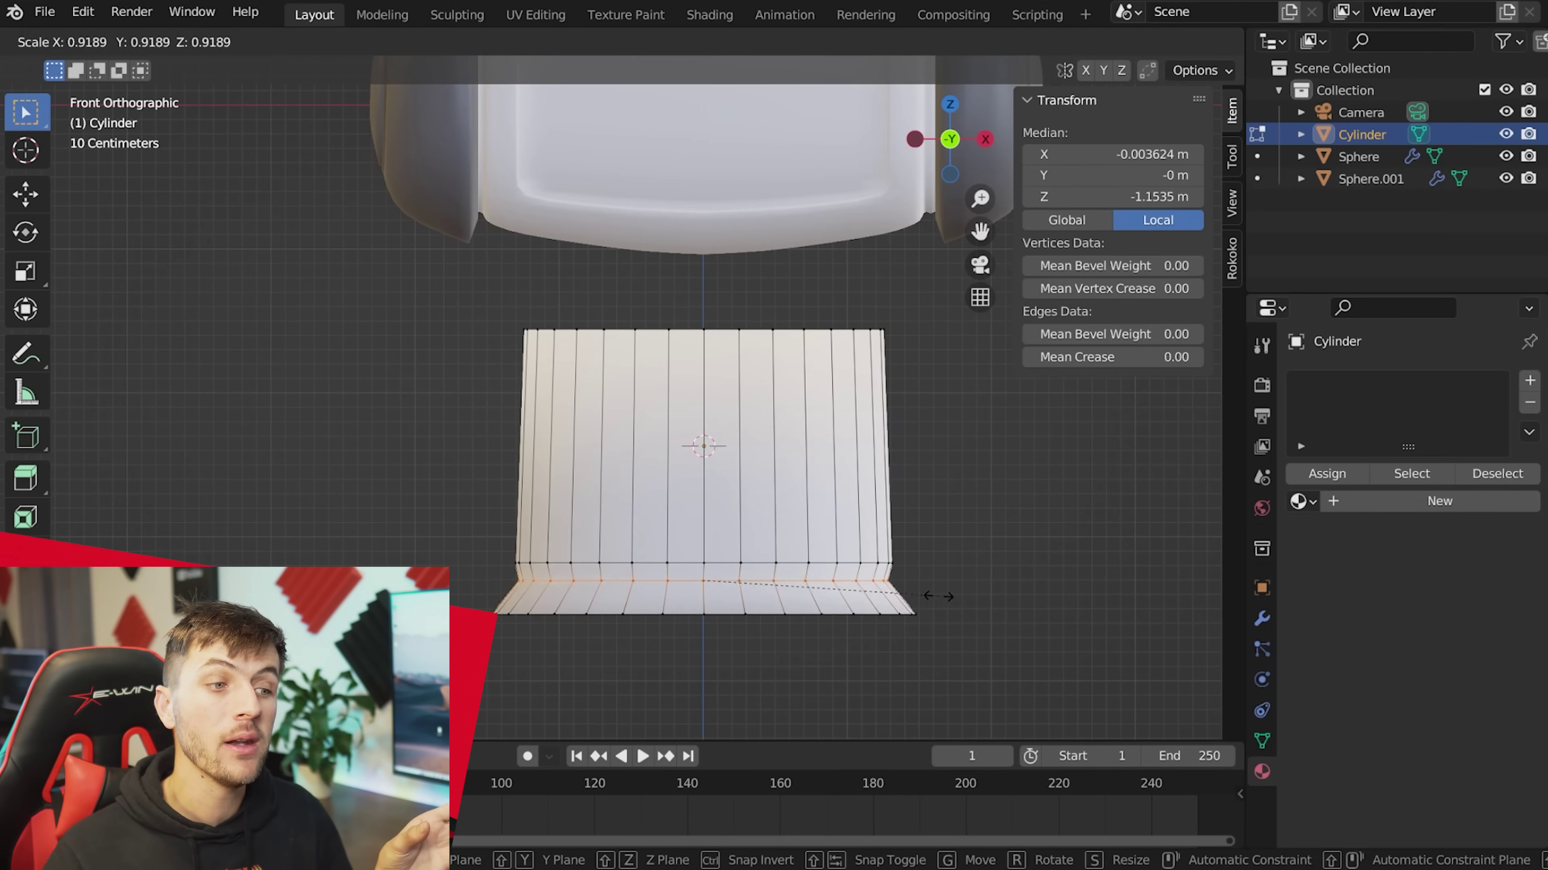
click(931, 592)
Cut two evenly spaced horizontal edge loops around the body's side above the flare.
shift+middle_drag(897, 486, 898, 543)
click(898, 544)
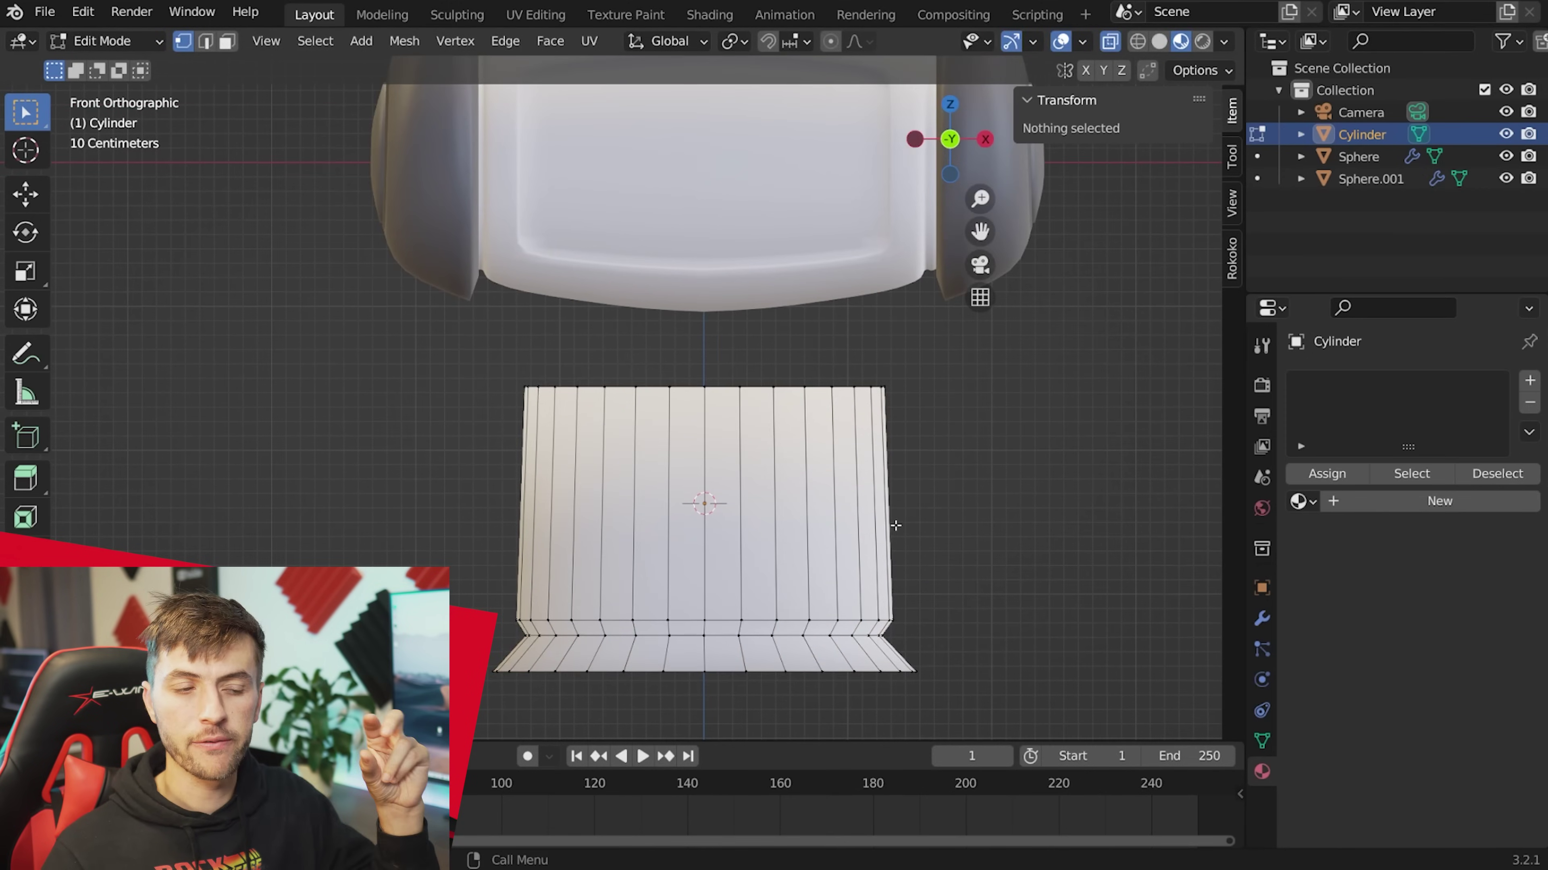
click(888, 520)
right_click(889, 522)
key(alt+a)
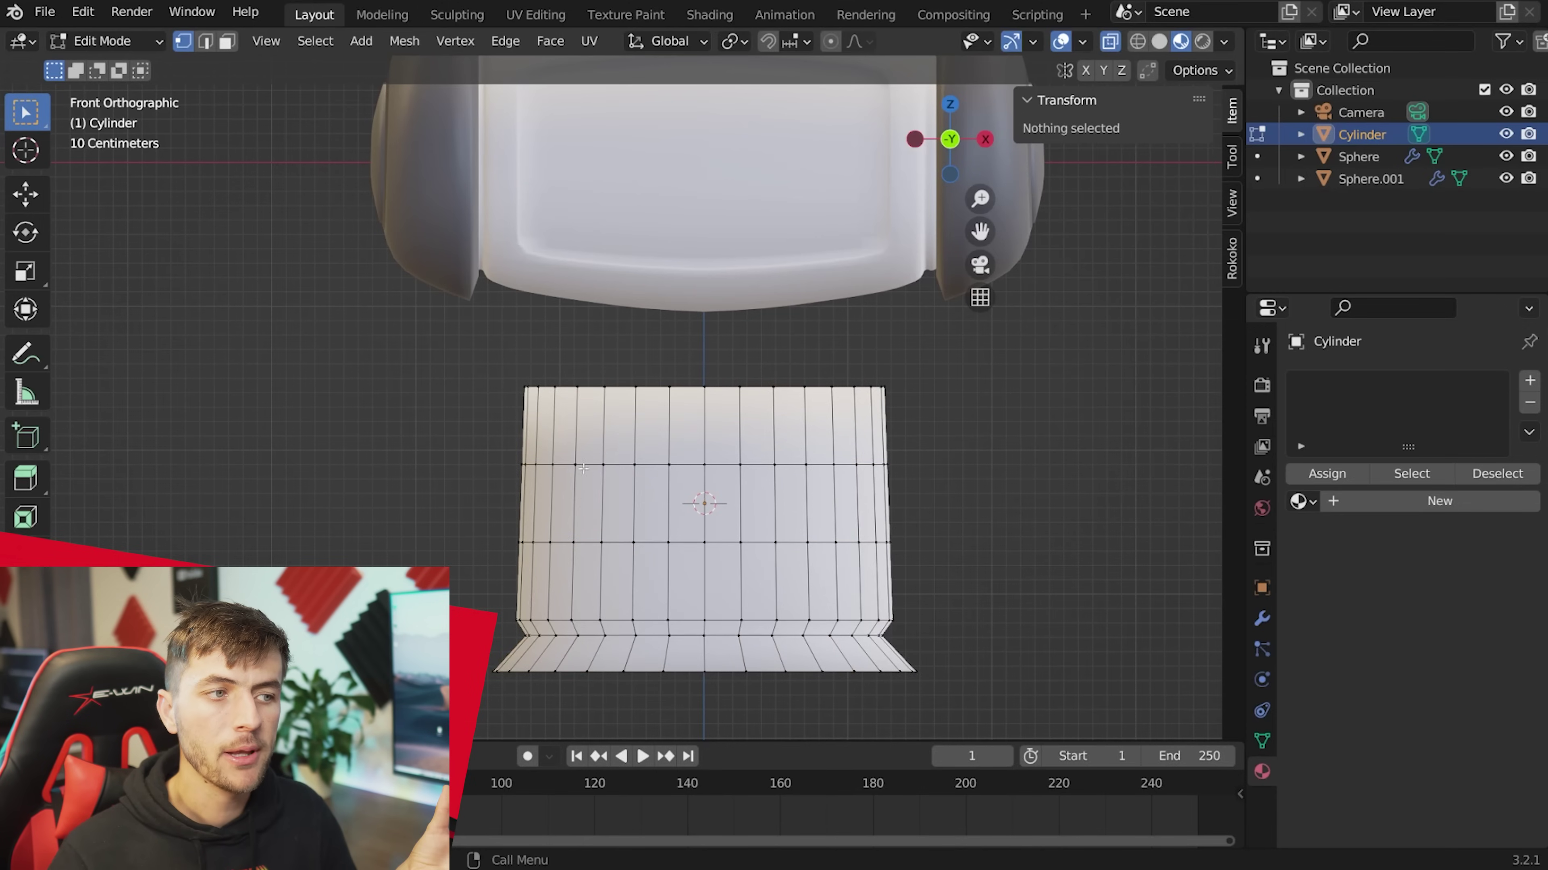
Lower the body's top edge loop slightly along Z.
alt+click(745, 389)
key(g)
key(z)
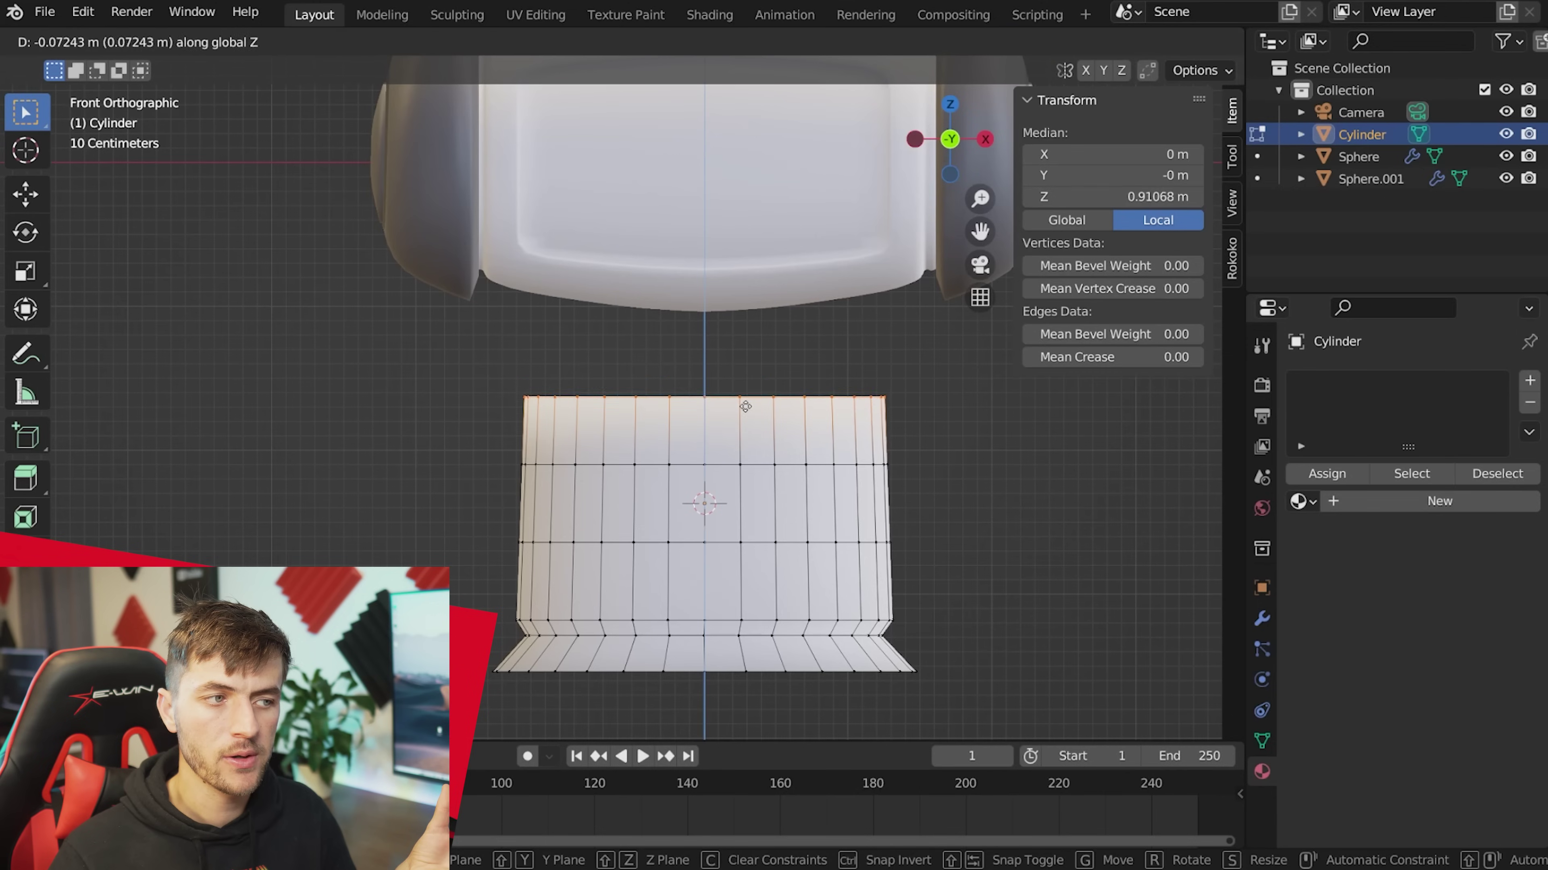
click(745, 413)
Extrude the body's top upward, scale it inward and adjust its height to form a domed shoulder.
key(g)
key(z)
key(z)
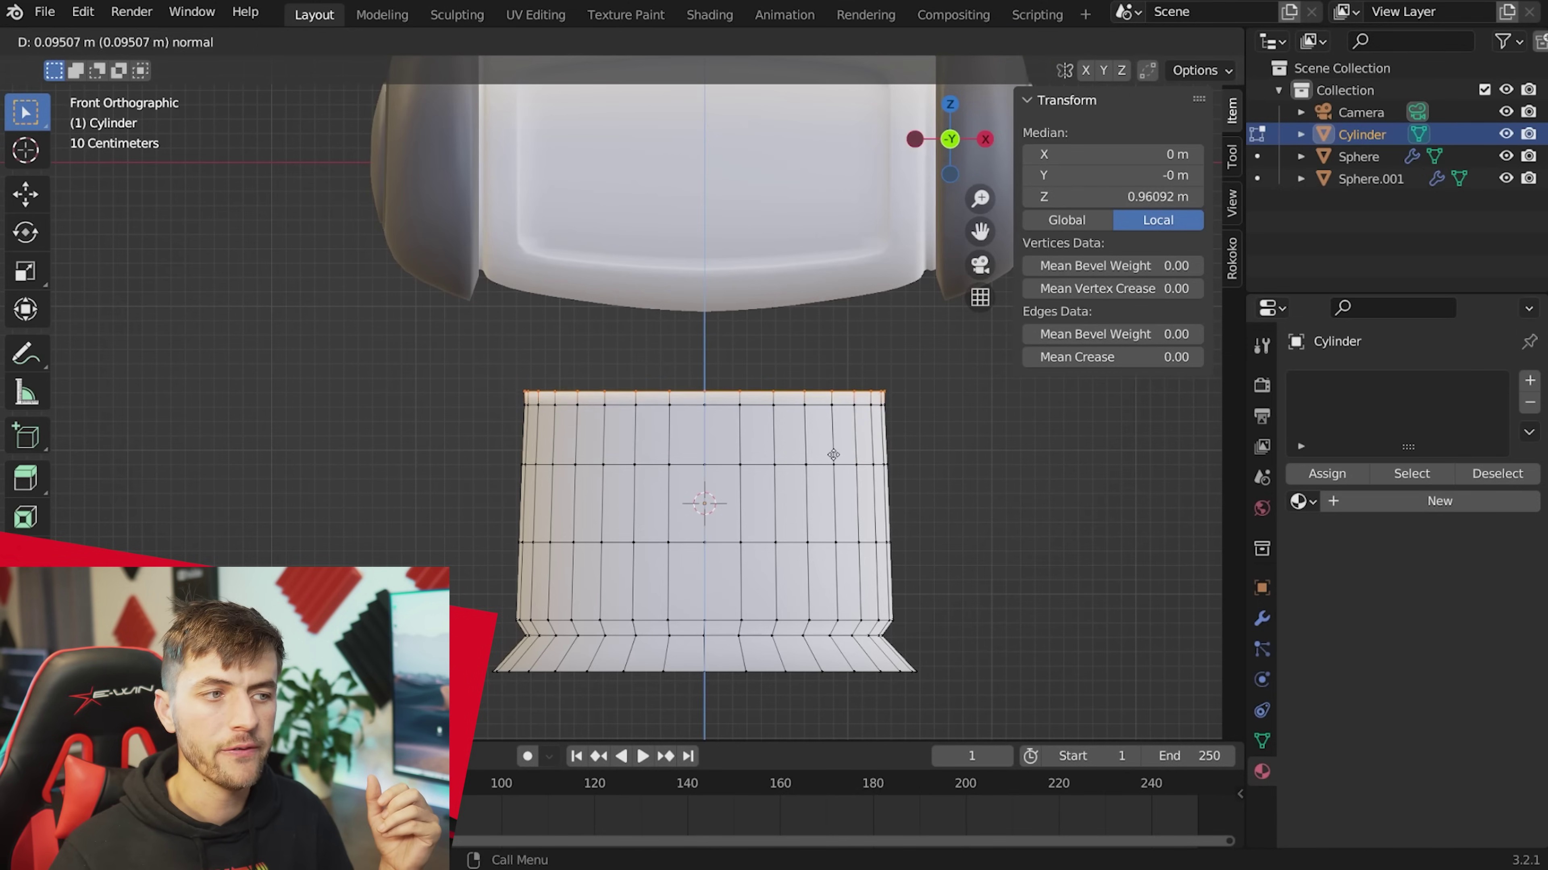
click(862, 442)
key(s)
click(785, 409)
key(g)
key(z)
click(785, 401)
Scale the edge loop on the body's lower side and smooth the body with a Subdivision Surface modifier.
drag(905, 501, 528, 464)
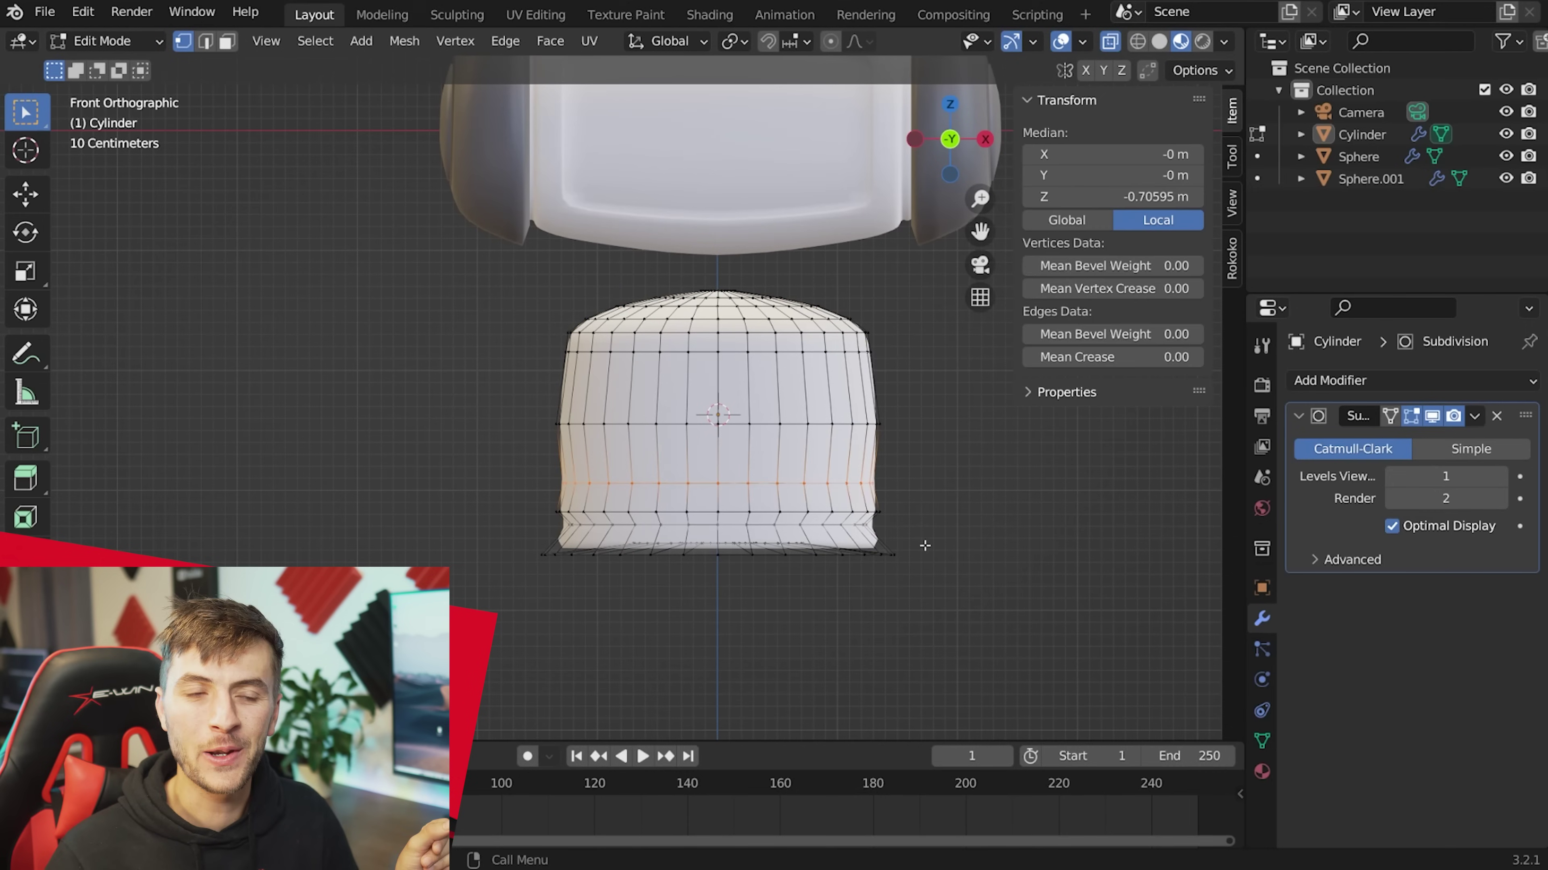
key(s)
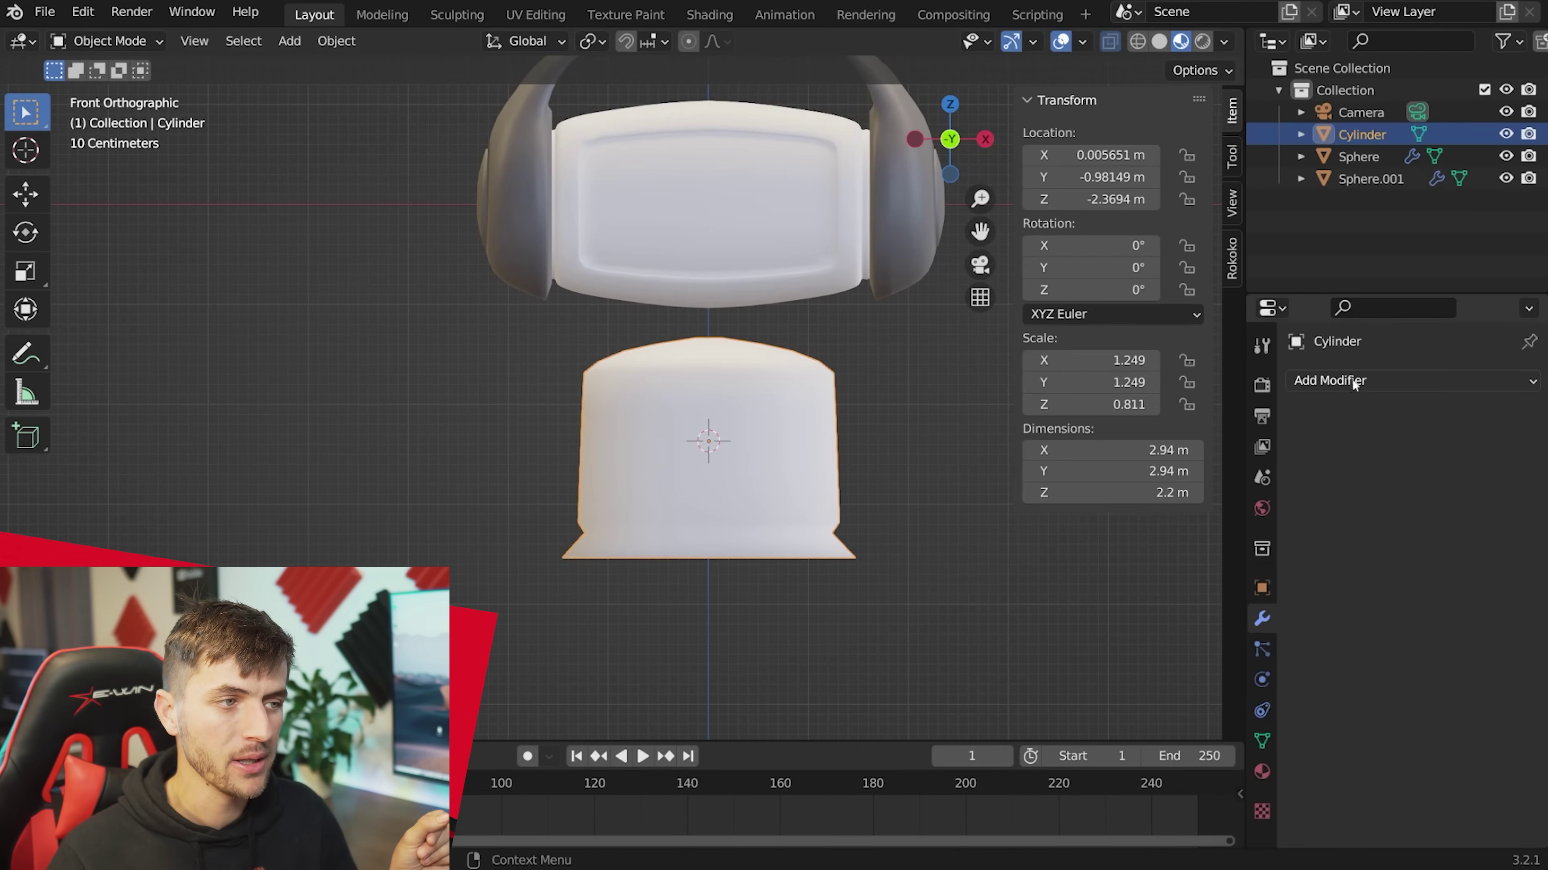
click(1352, 380)
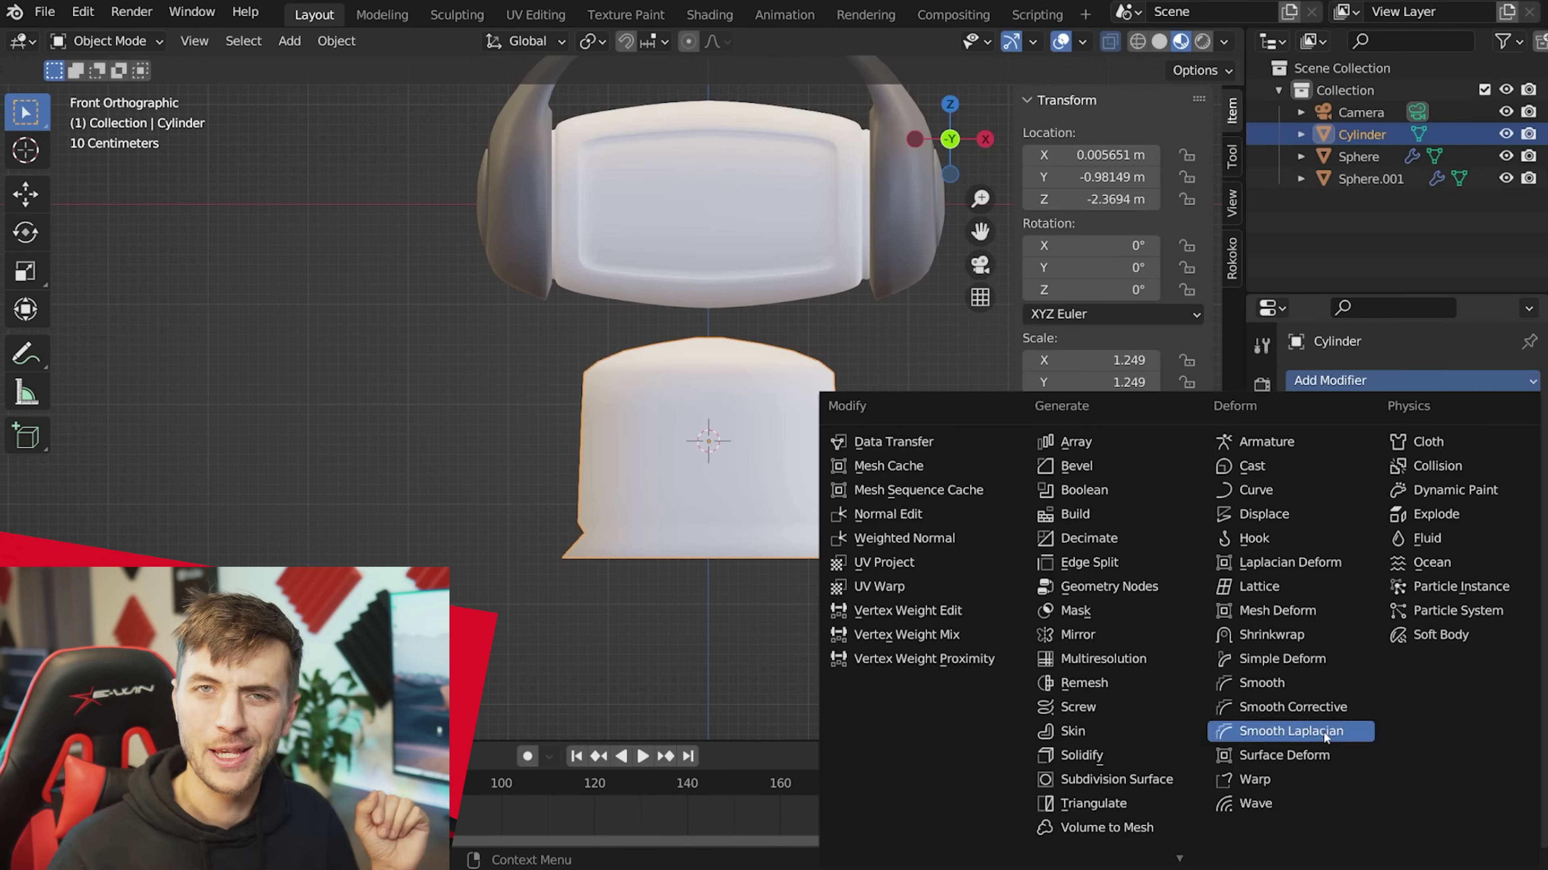
click(1116, 779)
drag(853, 372, 905, 366)
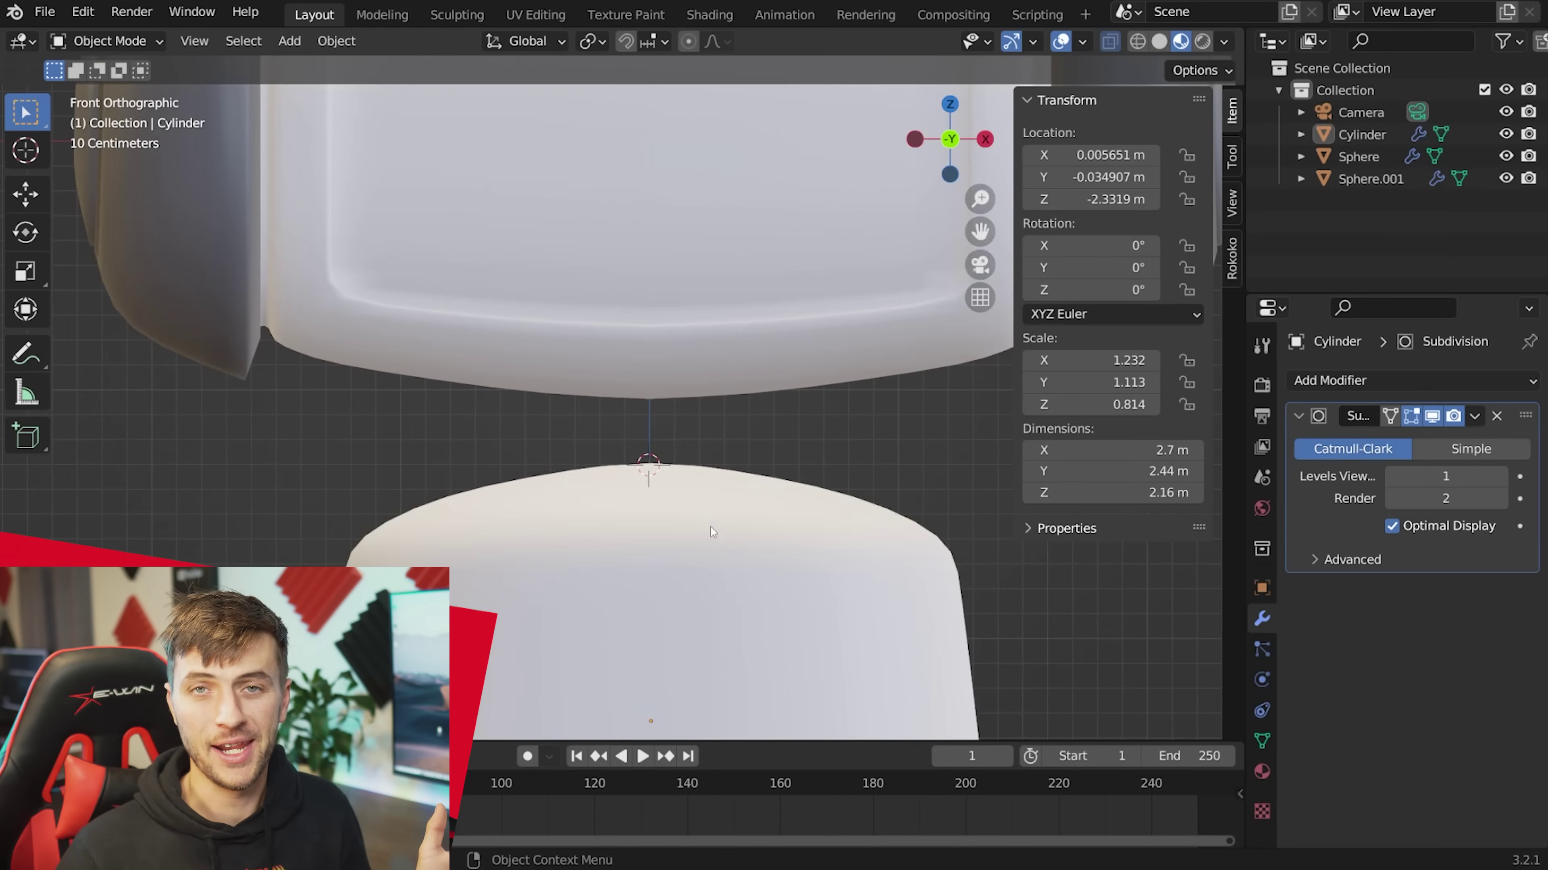
Add a mesh circle at the top of the body and scale it to about 0.304 for the neck.
key(shift+a)
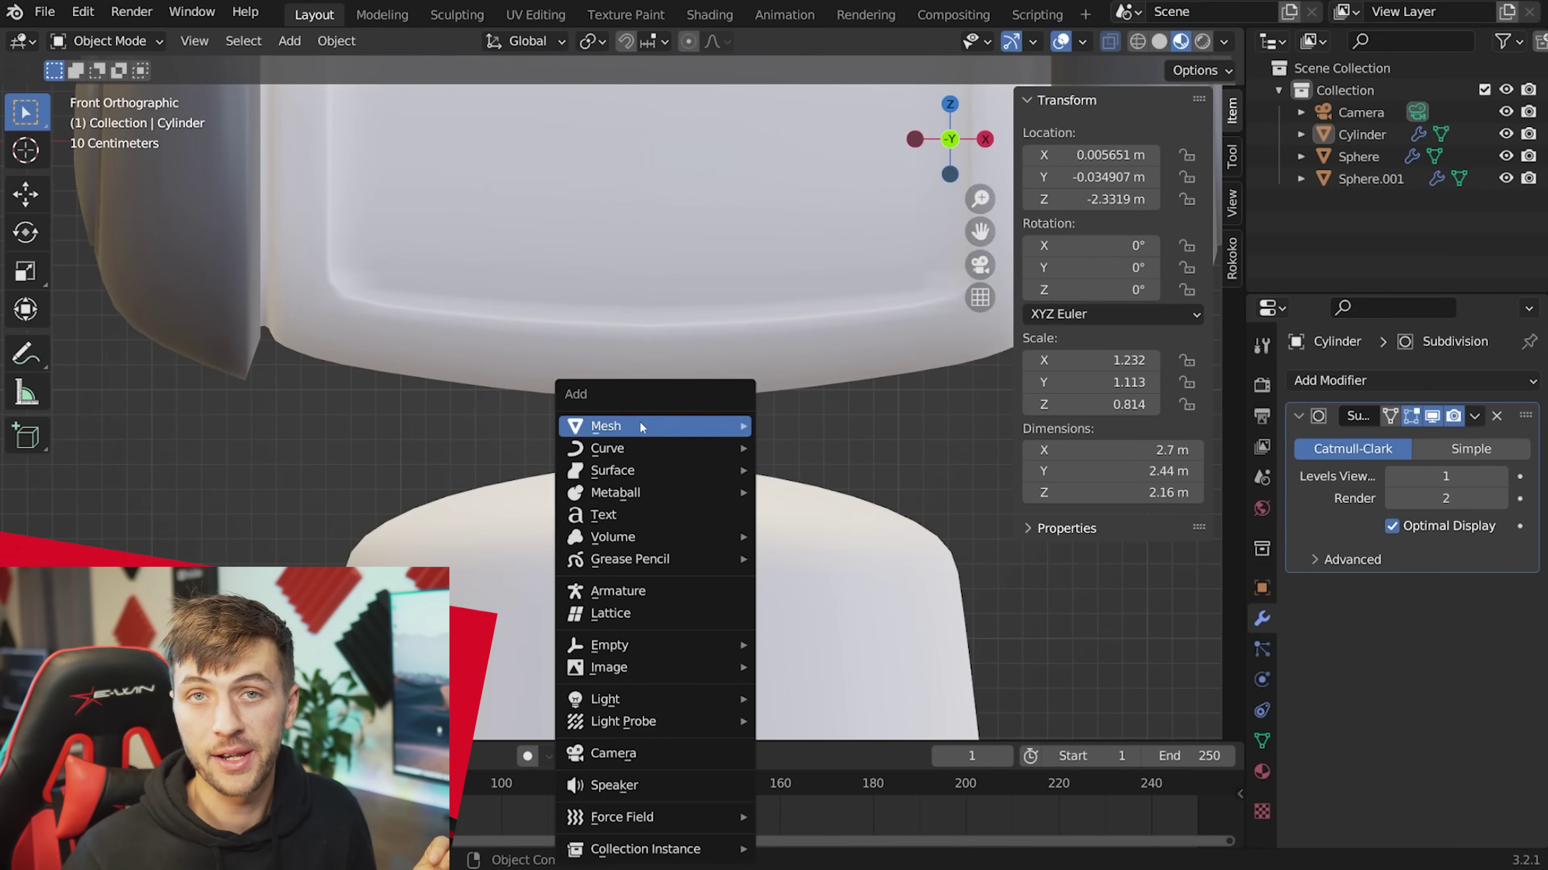
mouse_move(670, 426)
click(853, 468)
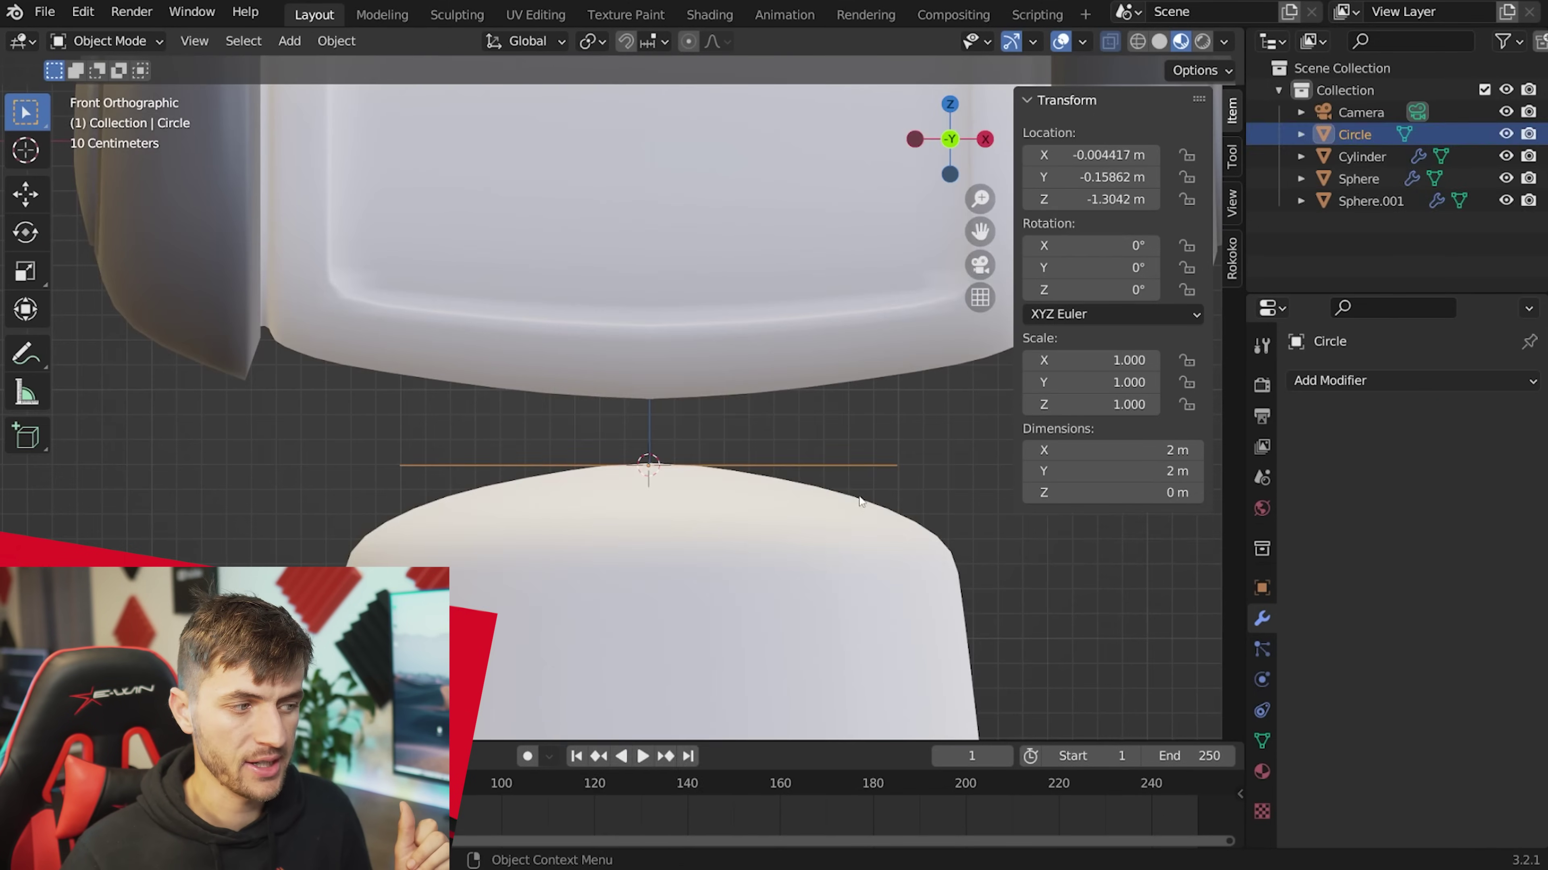
key(s)
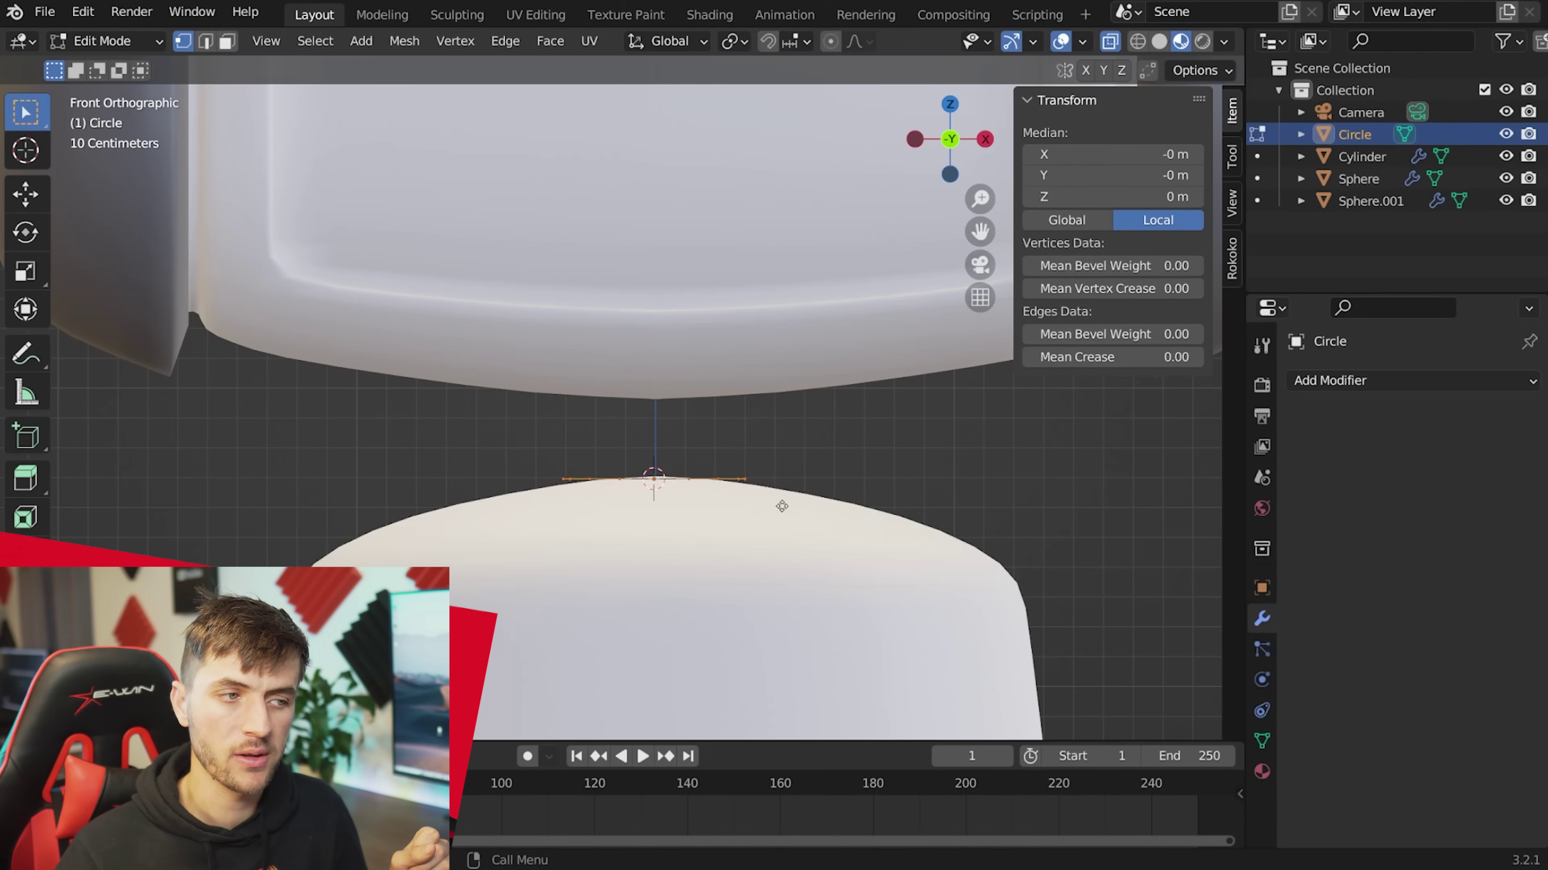
Extrude the circle upward into a smooth-shaded ring about 0.11 m tall with its middle edge loop bulged outward.
key(e)
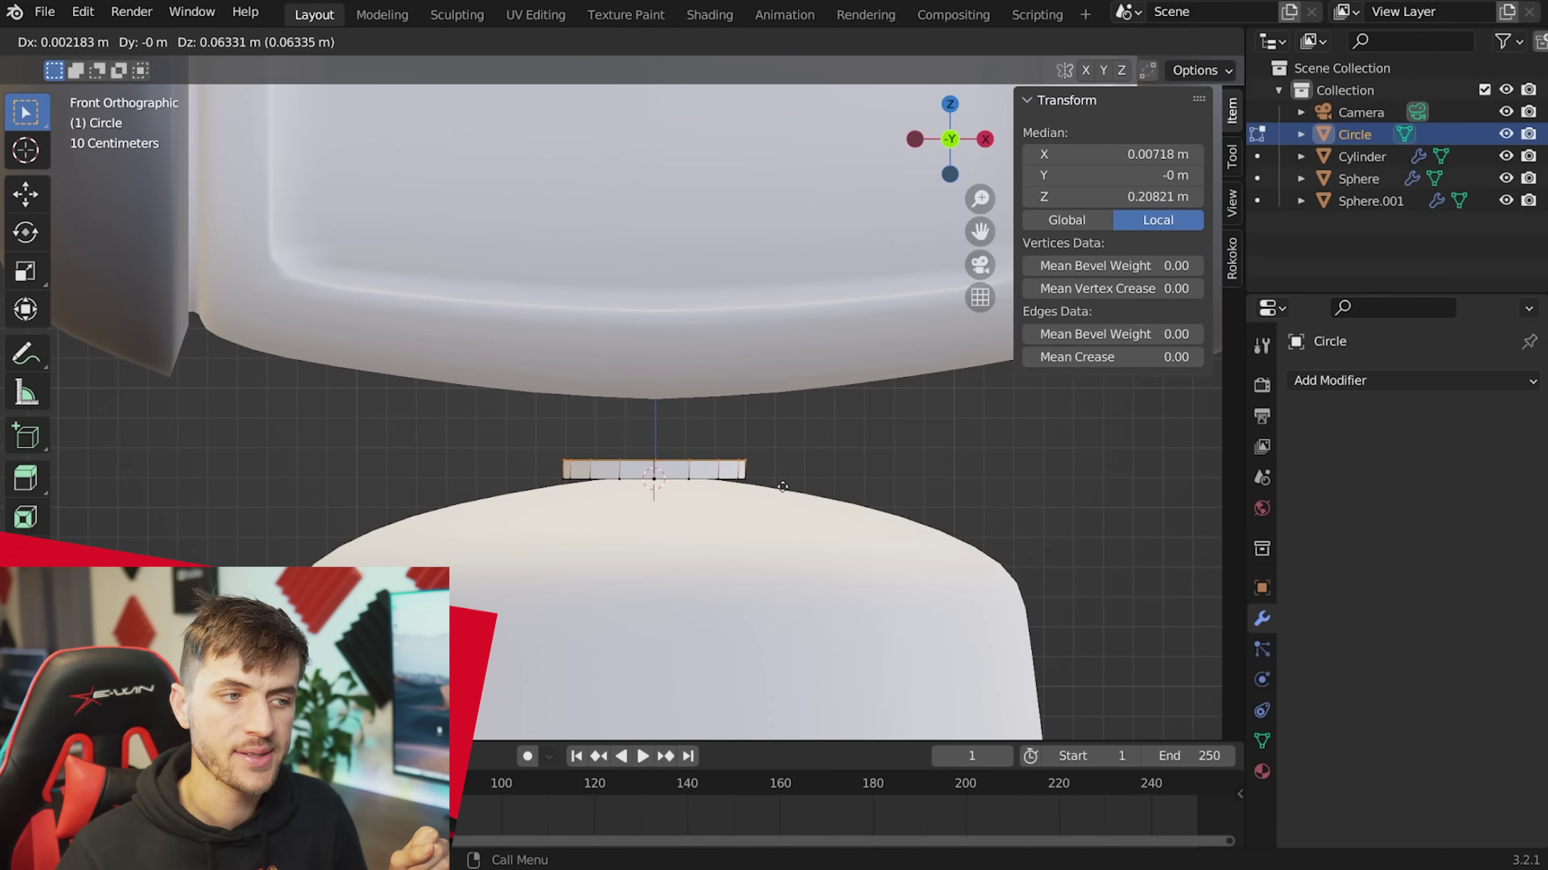
click(784, 476)
key(s)
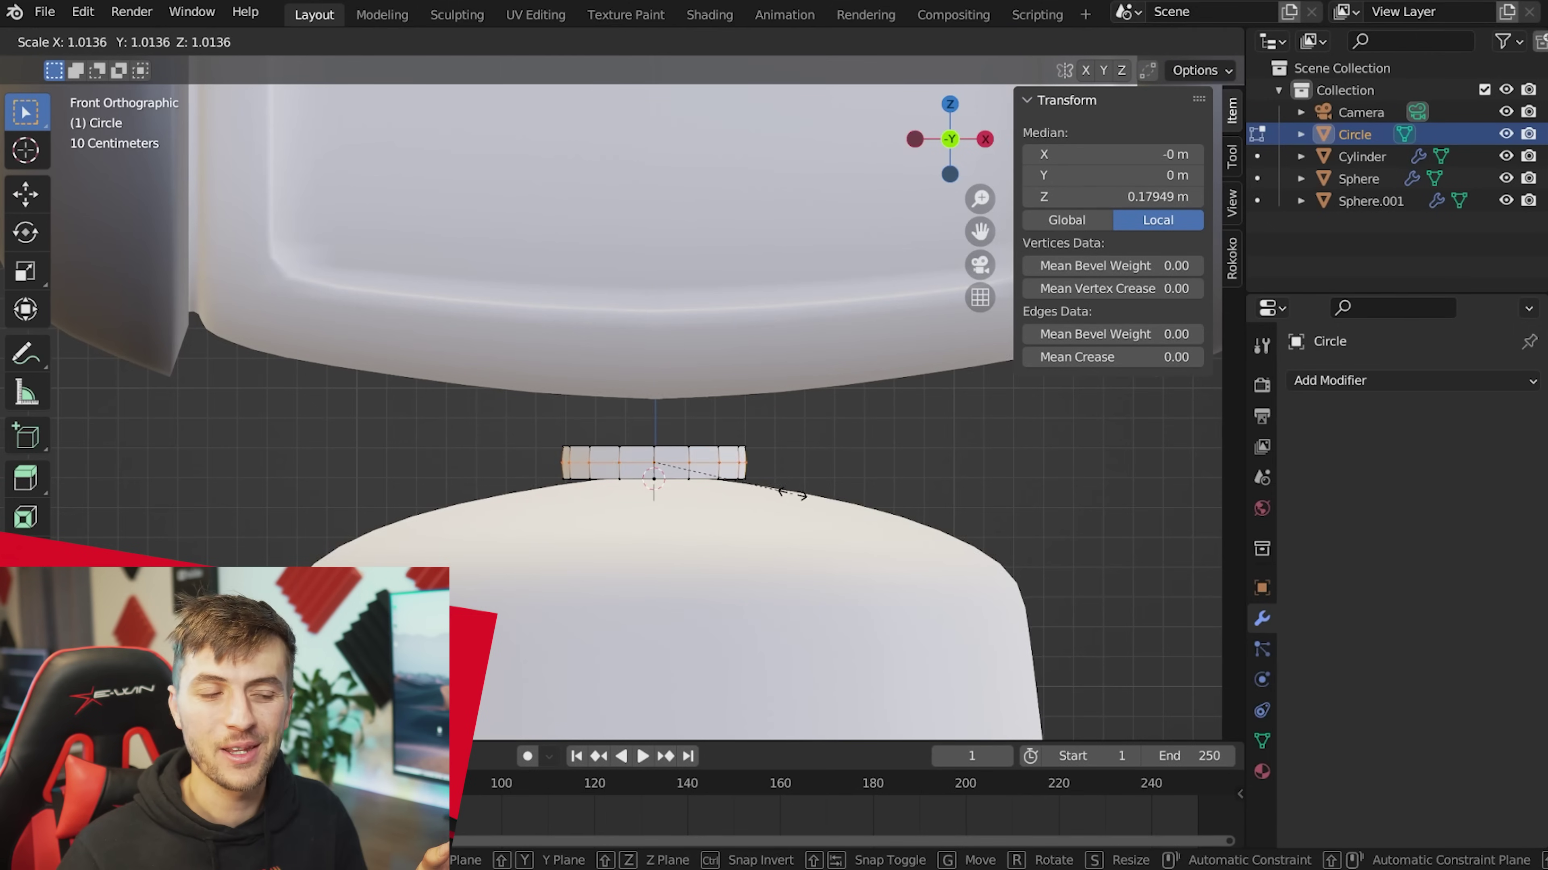
click(794, 494)
key(Tab)
right_click(707, 473)
click(717, 474)
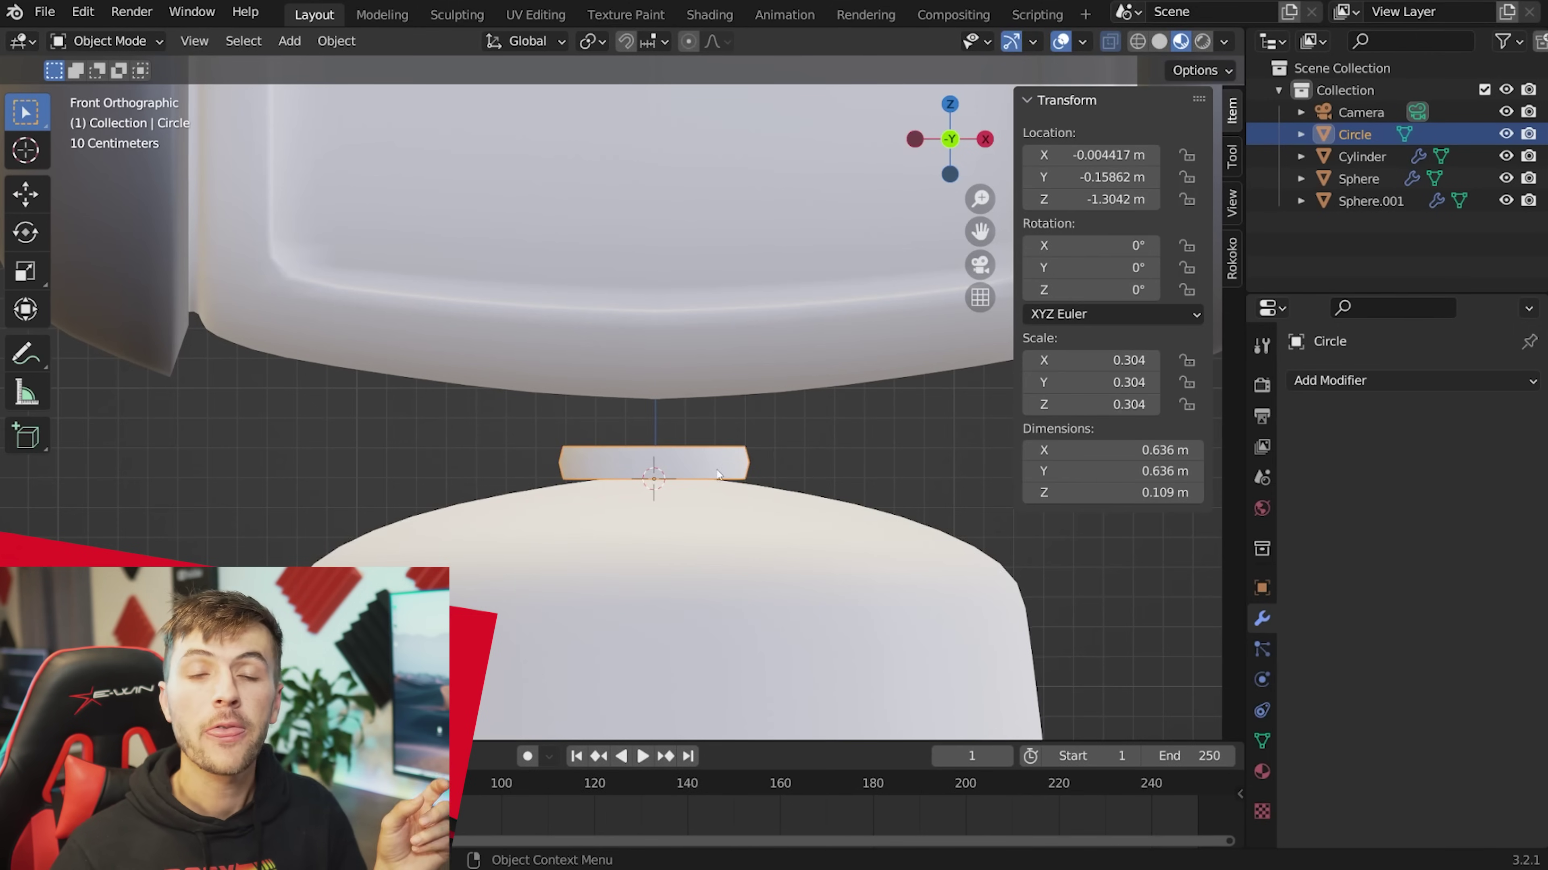
Add an Array modifier to the ring with a count of 3 and a relative offset of 0 in X and 1 in Z.
click(1403, 381)
click(1125, 445)
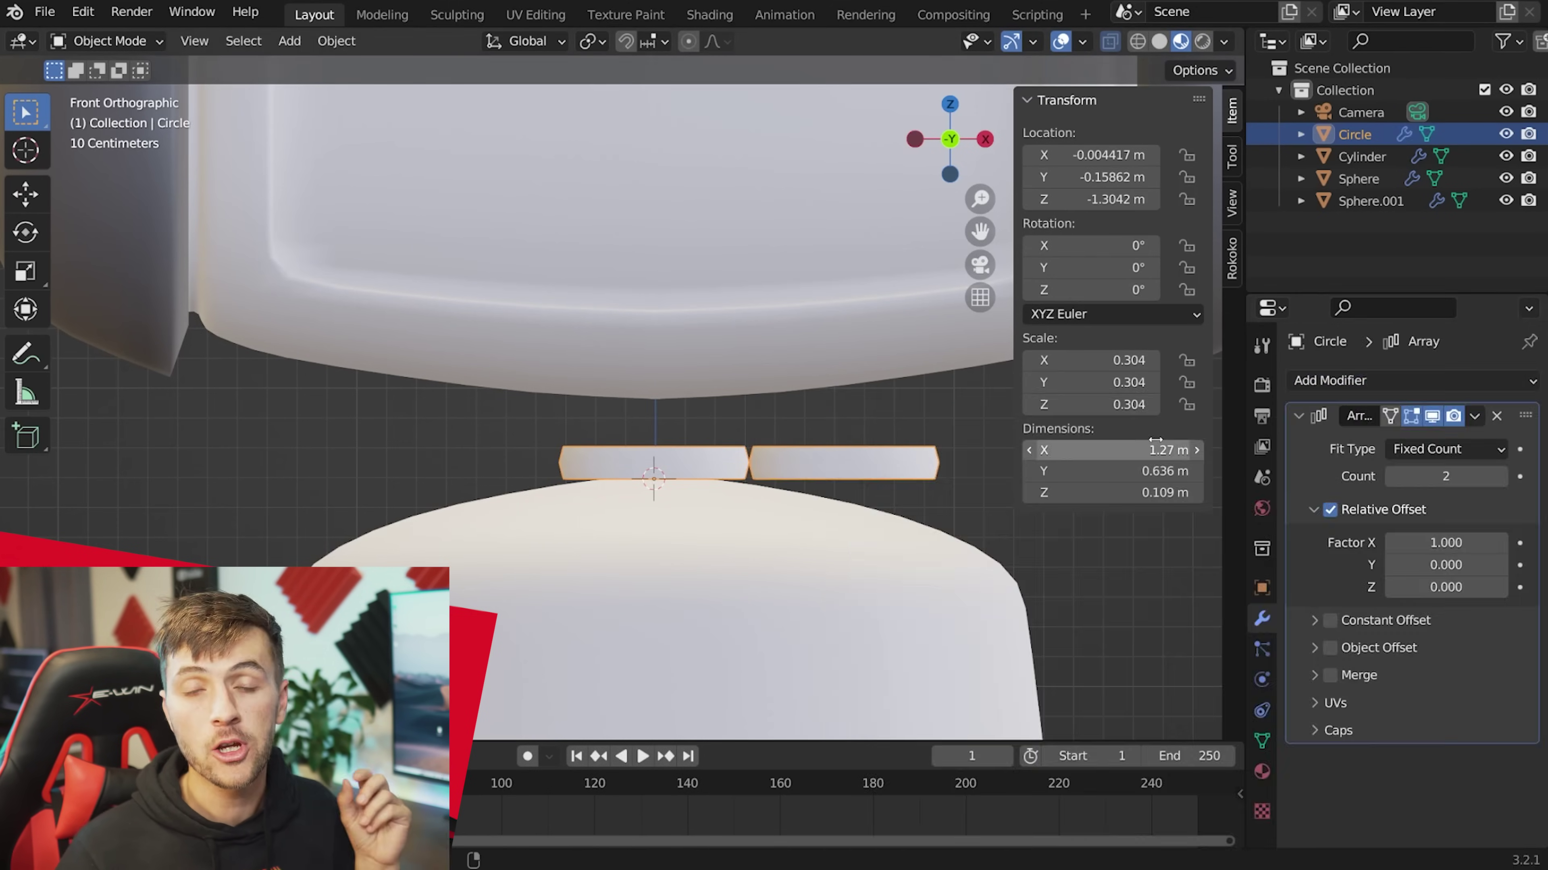
click(1438, 588)
text(1)
key(Return)
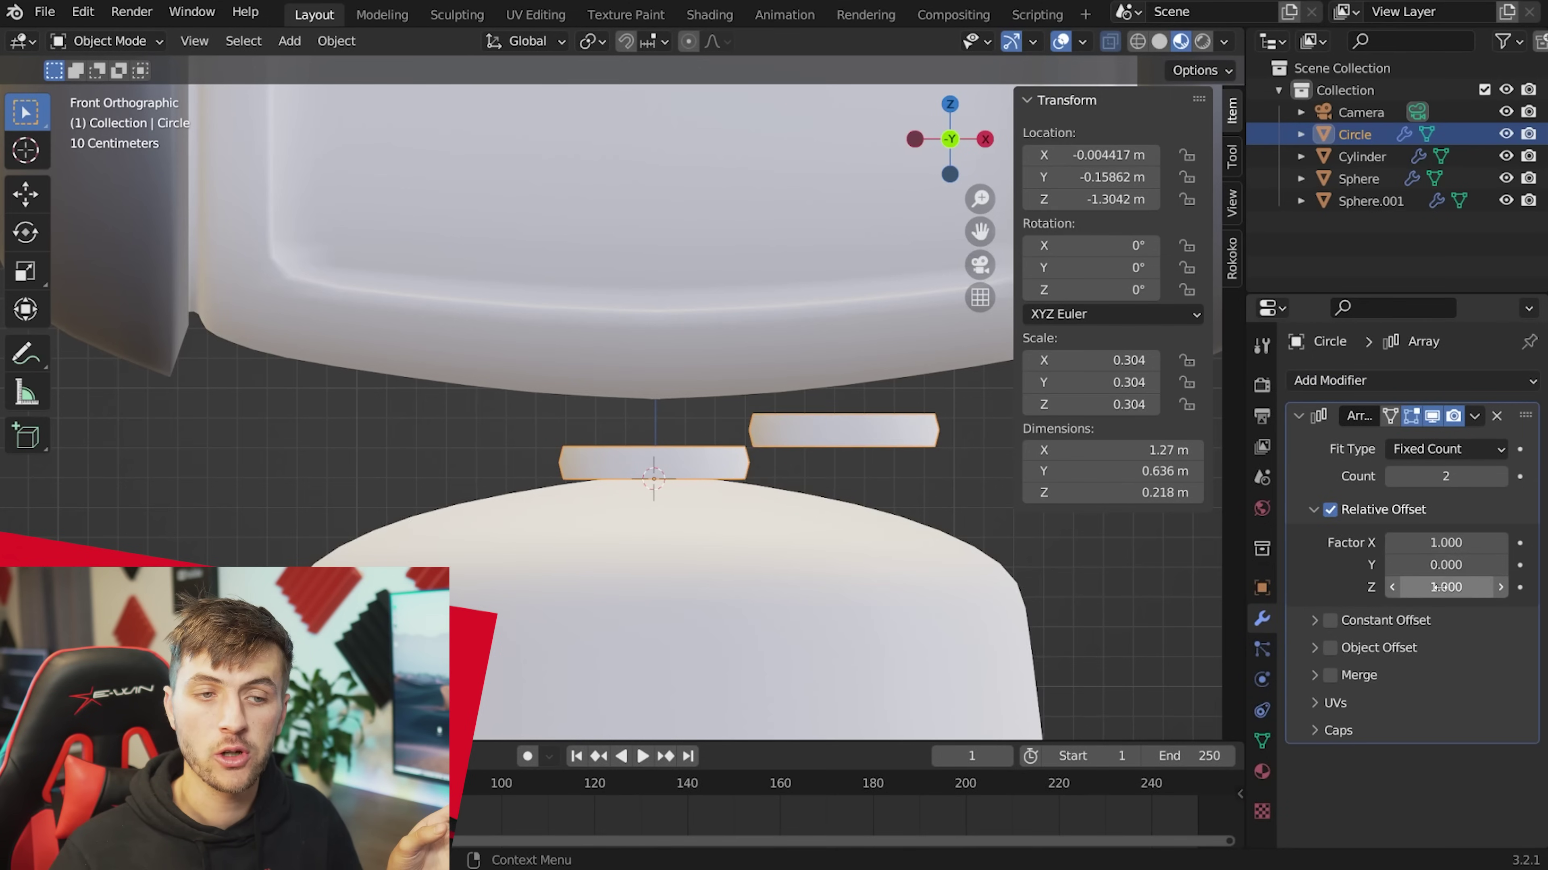
text(0)
key(Return)
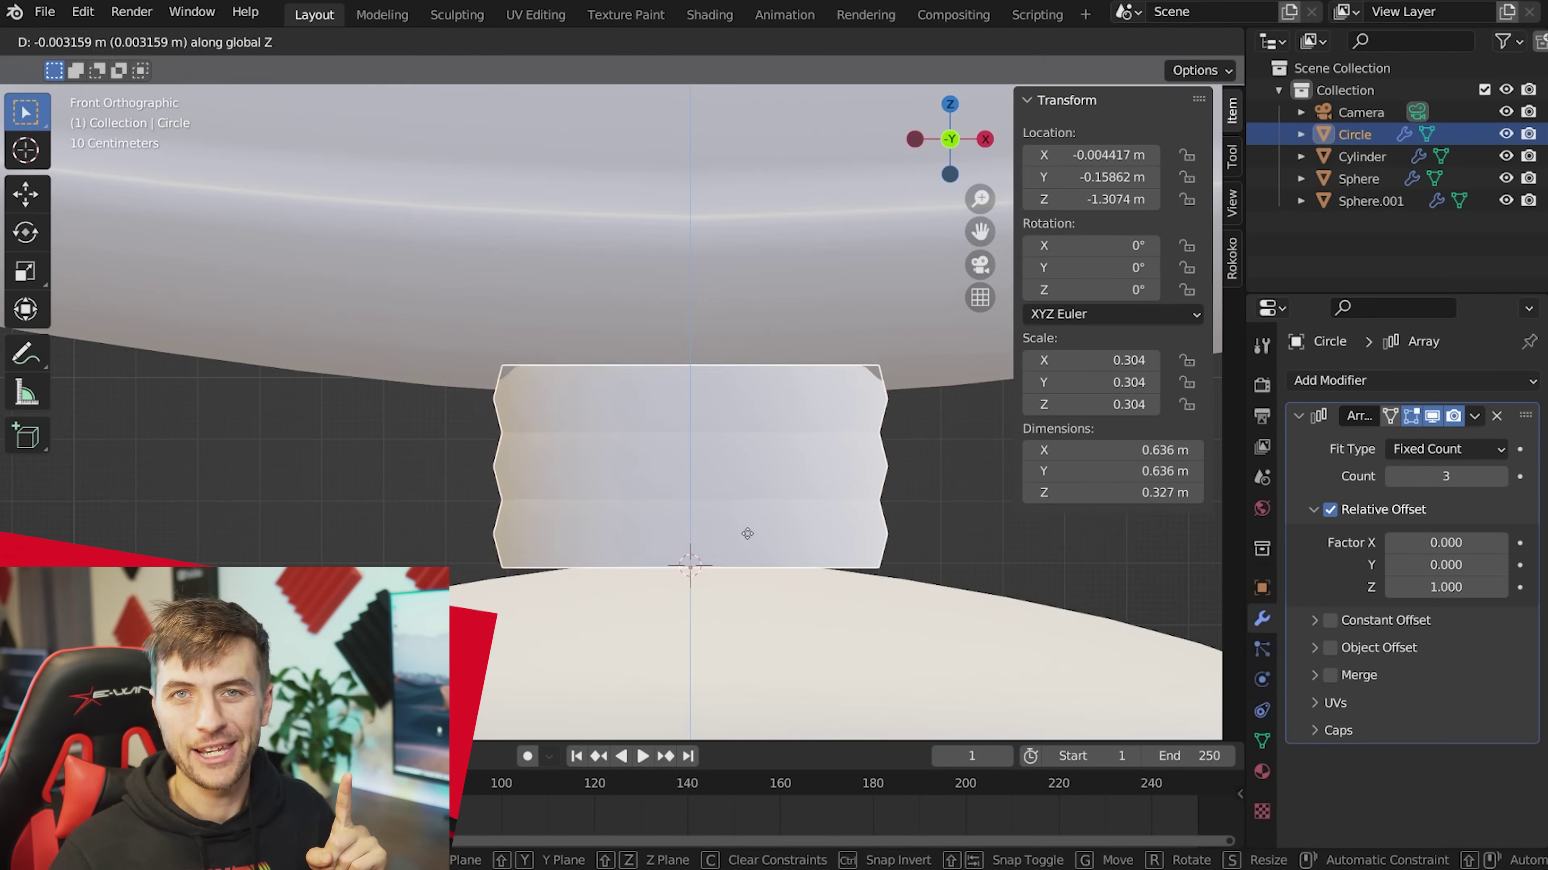
Lower the stacked neck onto the body to about Z -1.34 m and shrink the ring's top edge loop.
click(742, 559)
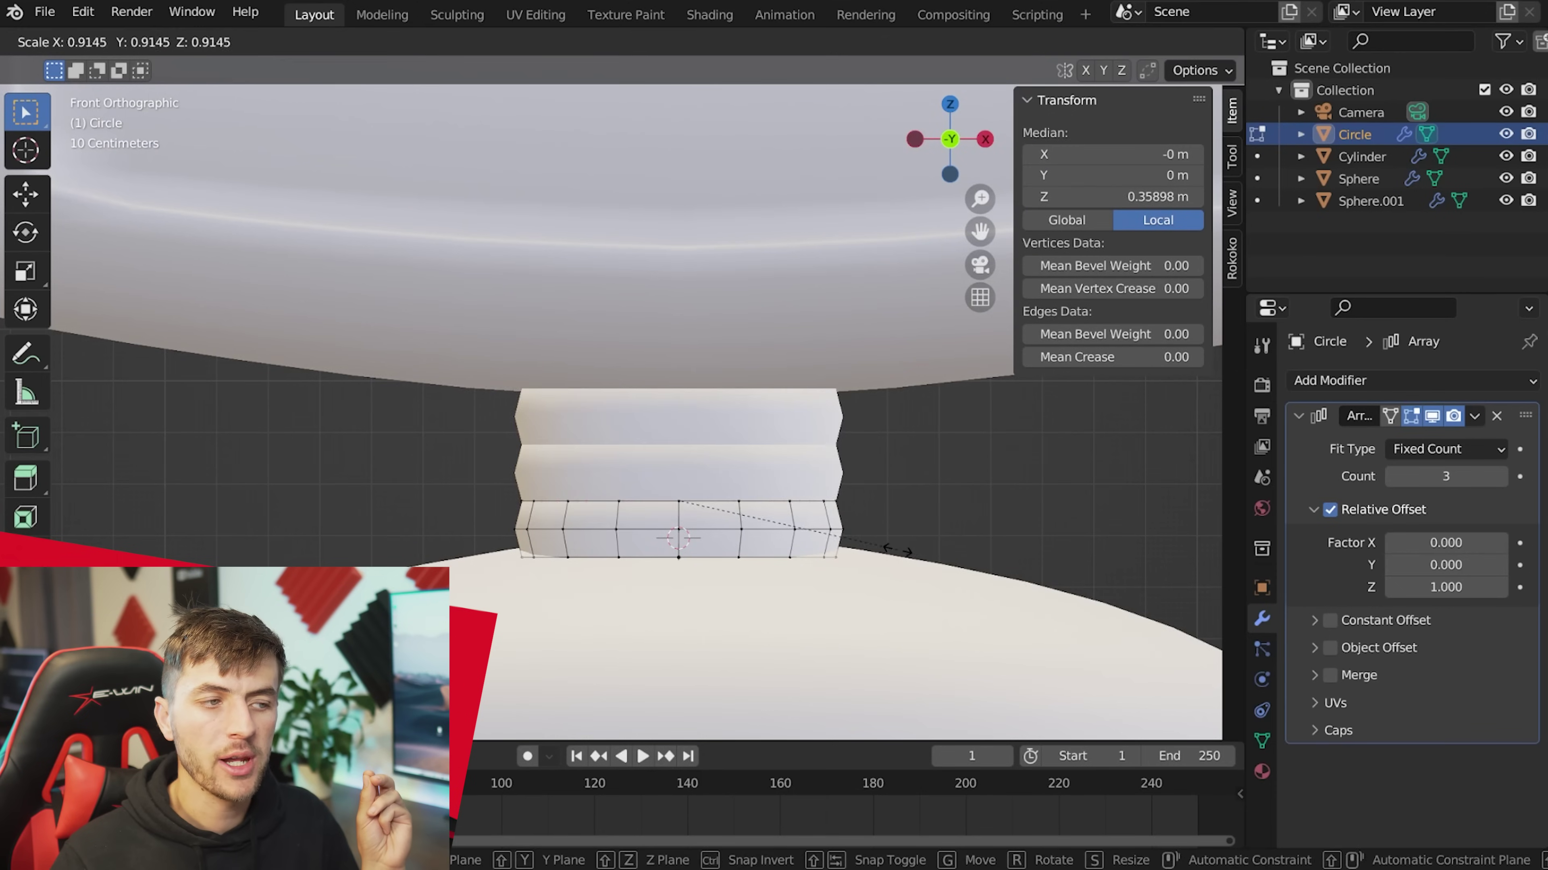
key(g)
key(z)
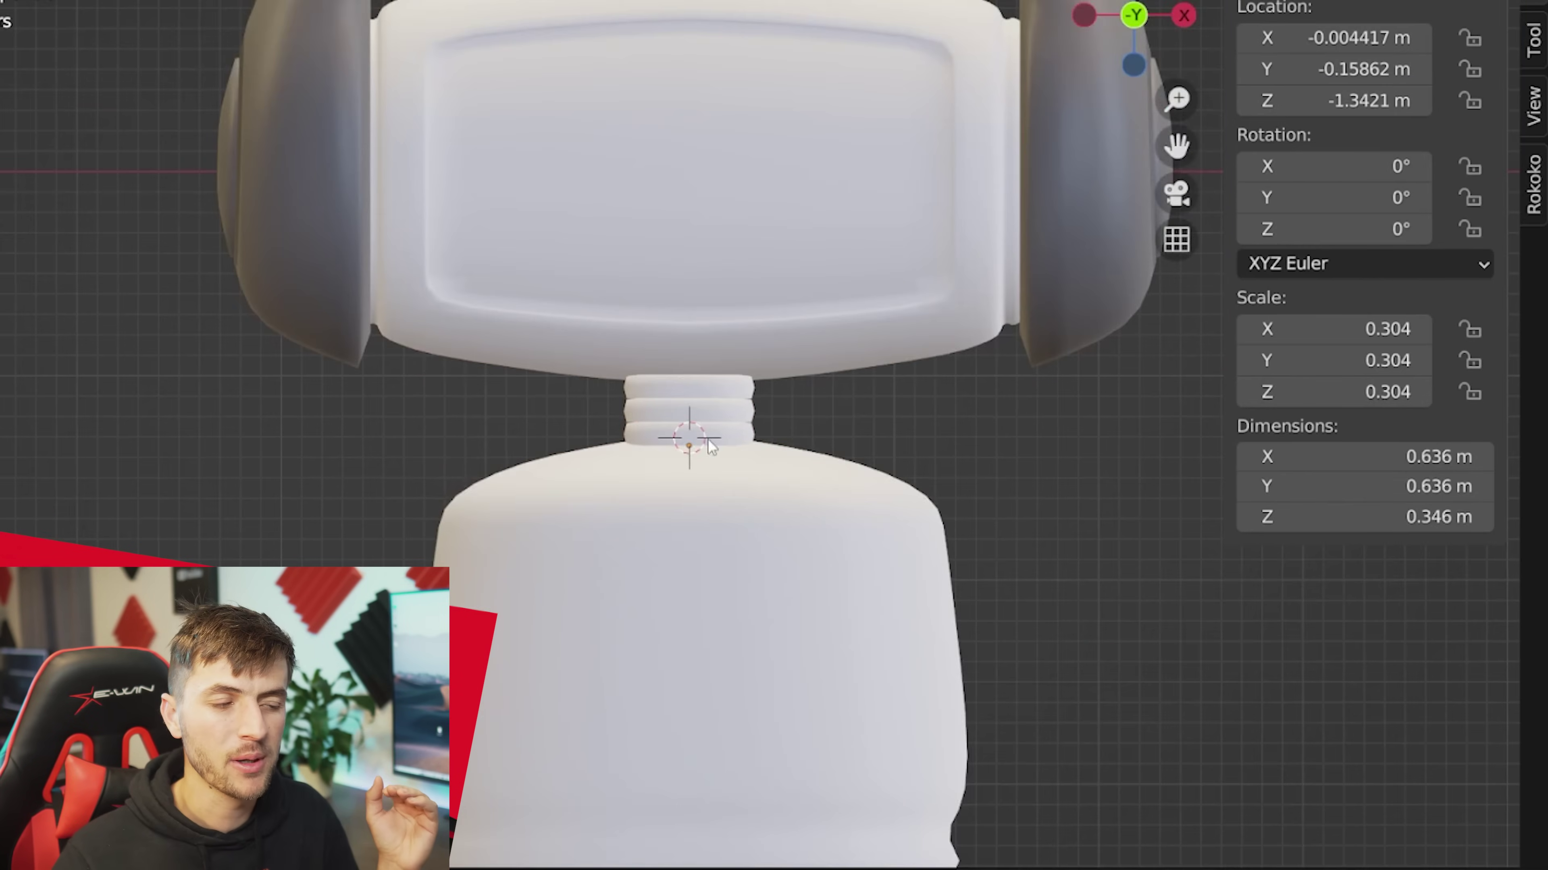
Narrow the neck in X and Y to a scale of about 0.255, keeping its height.
scroll(707, 439, up, 6)
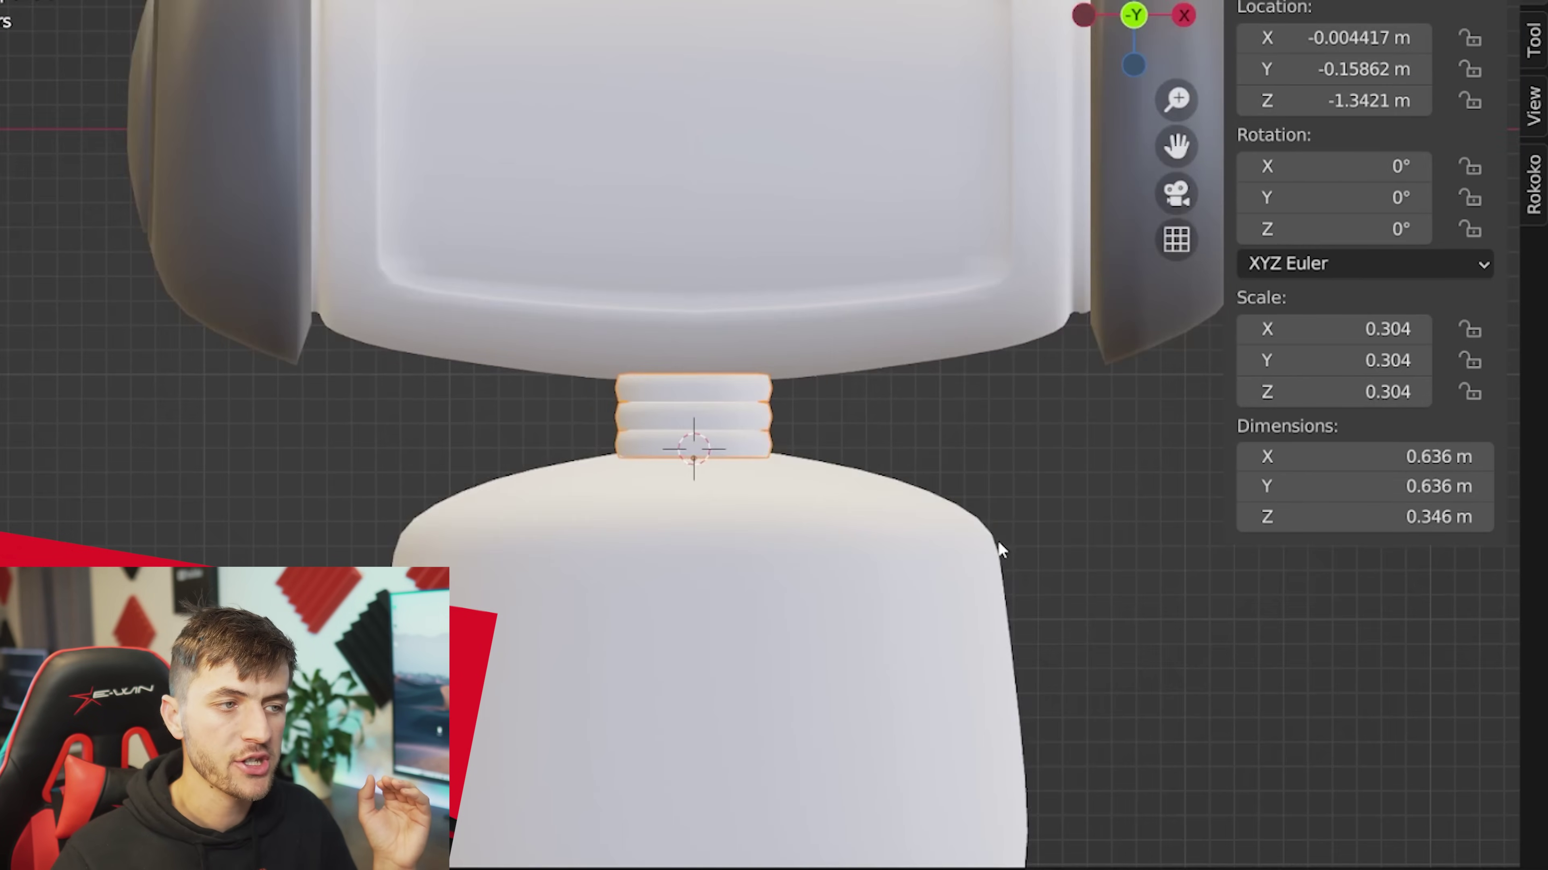
scroll(999, 548, down, 5)
key(s)
key(shift+z)
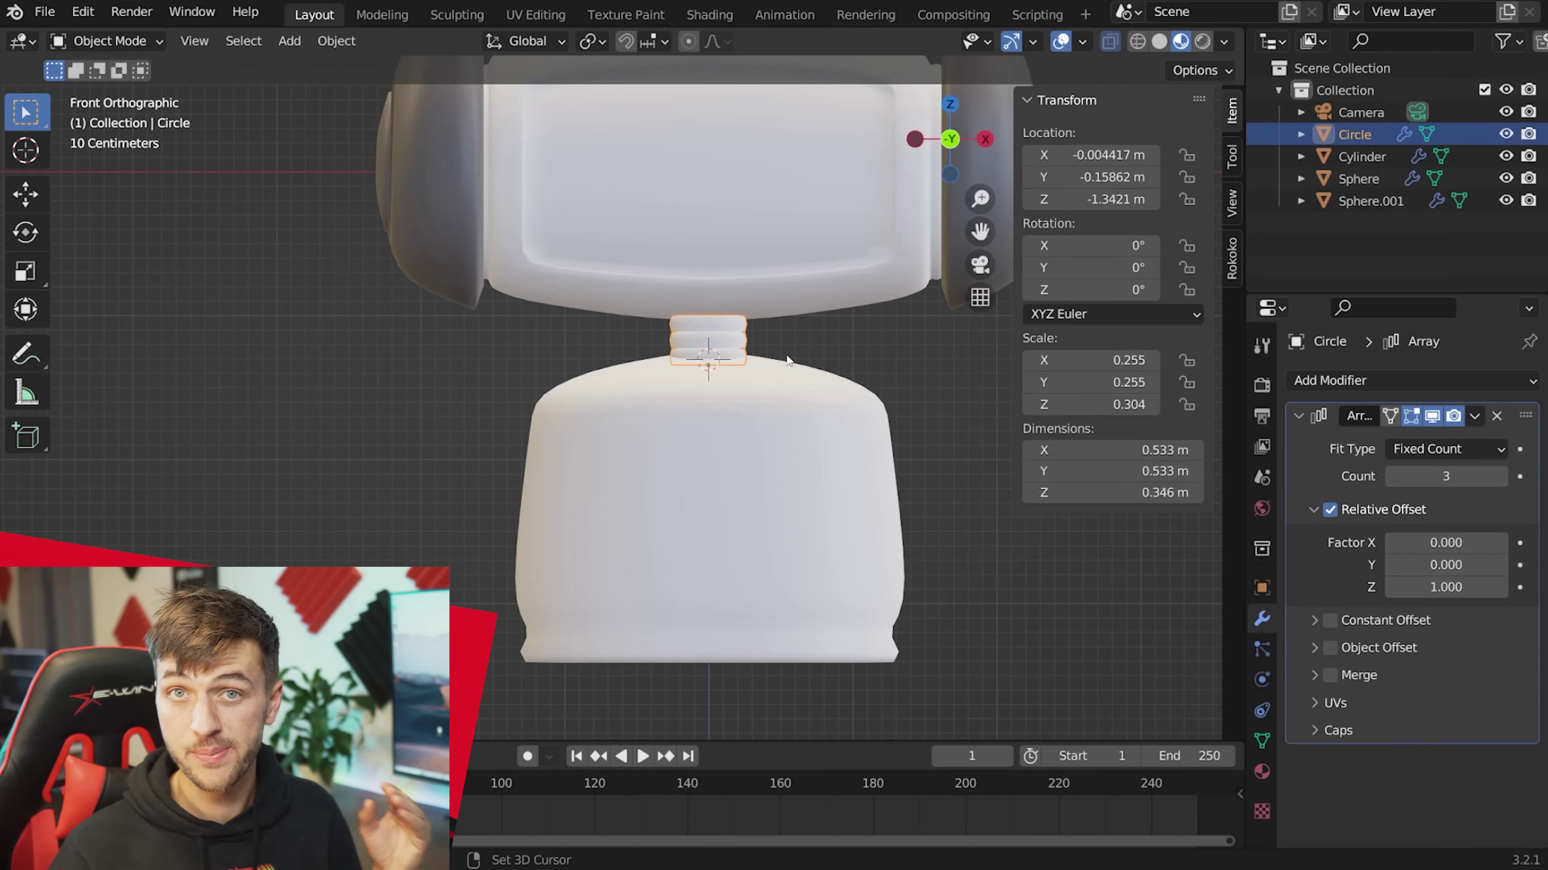
Duplicate the stacked neck rings in place and lower the copy along Z to about Z -2.4 m inside the body.
key(shift+d)
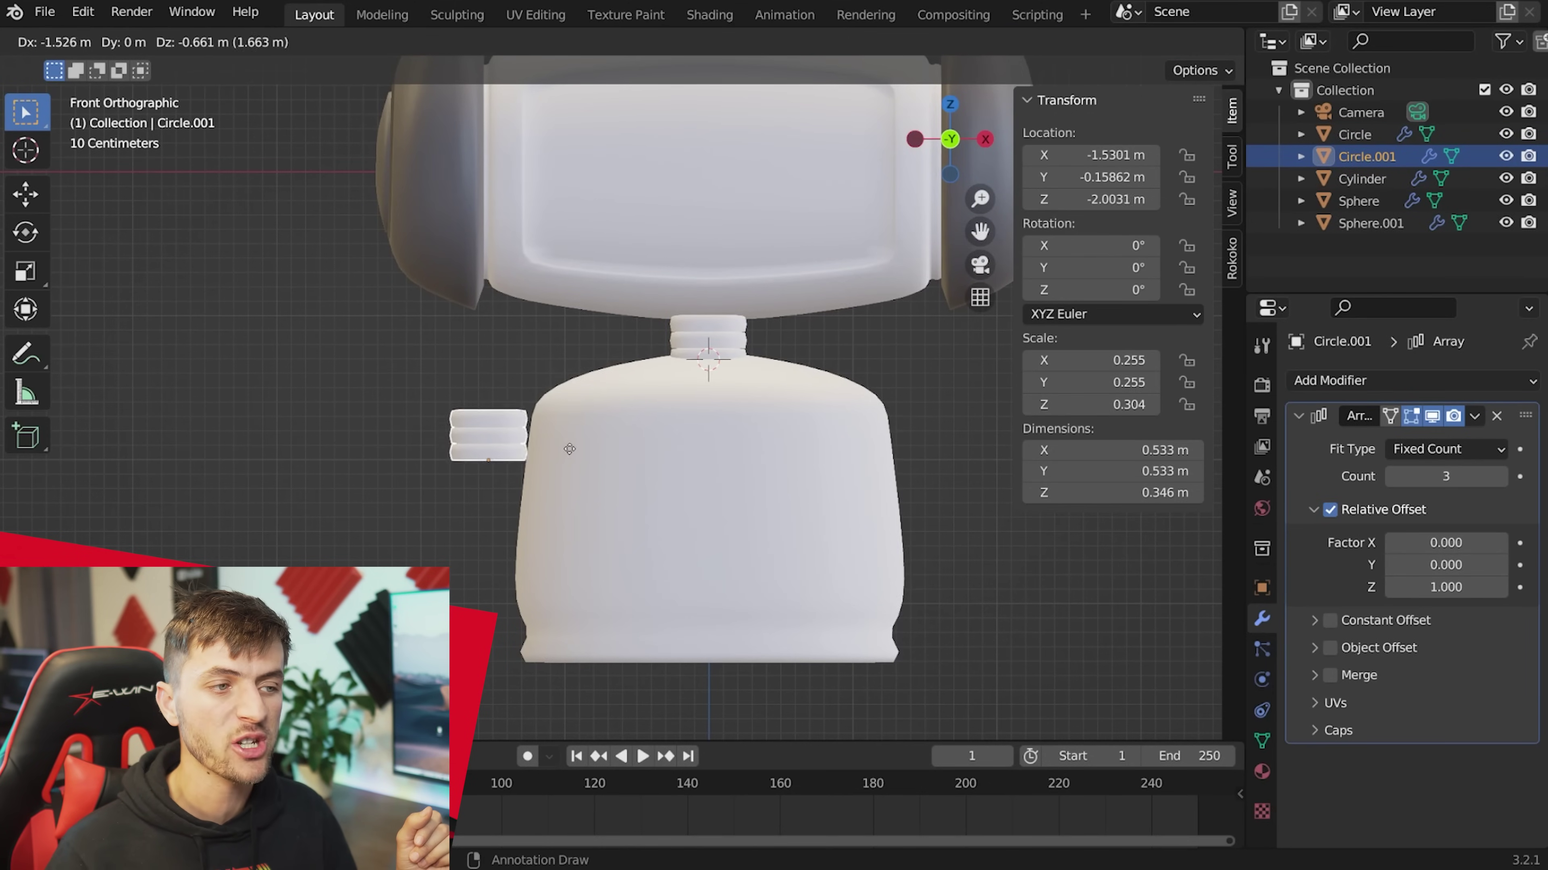
right_click(738, 369)
key(g)
key(z)
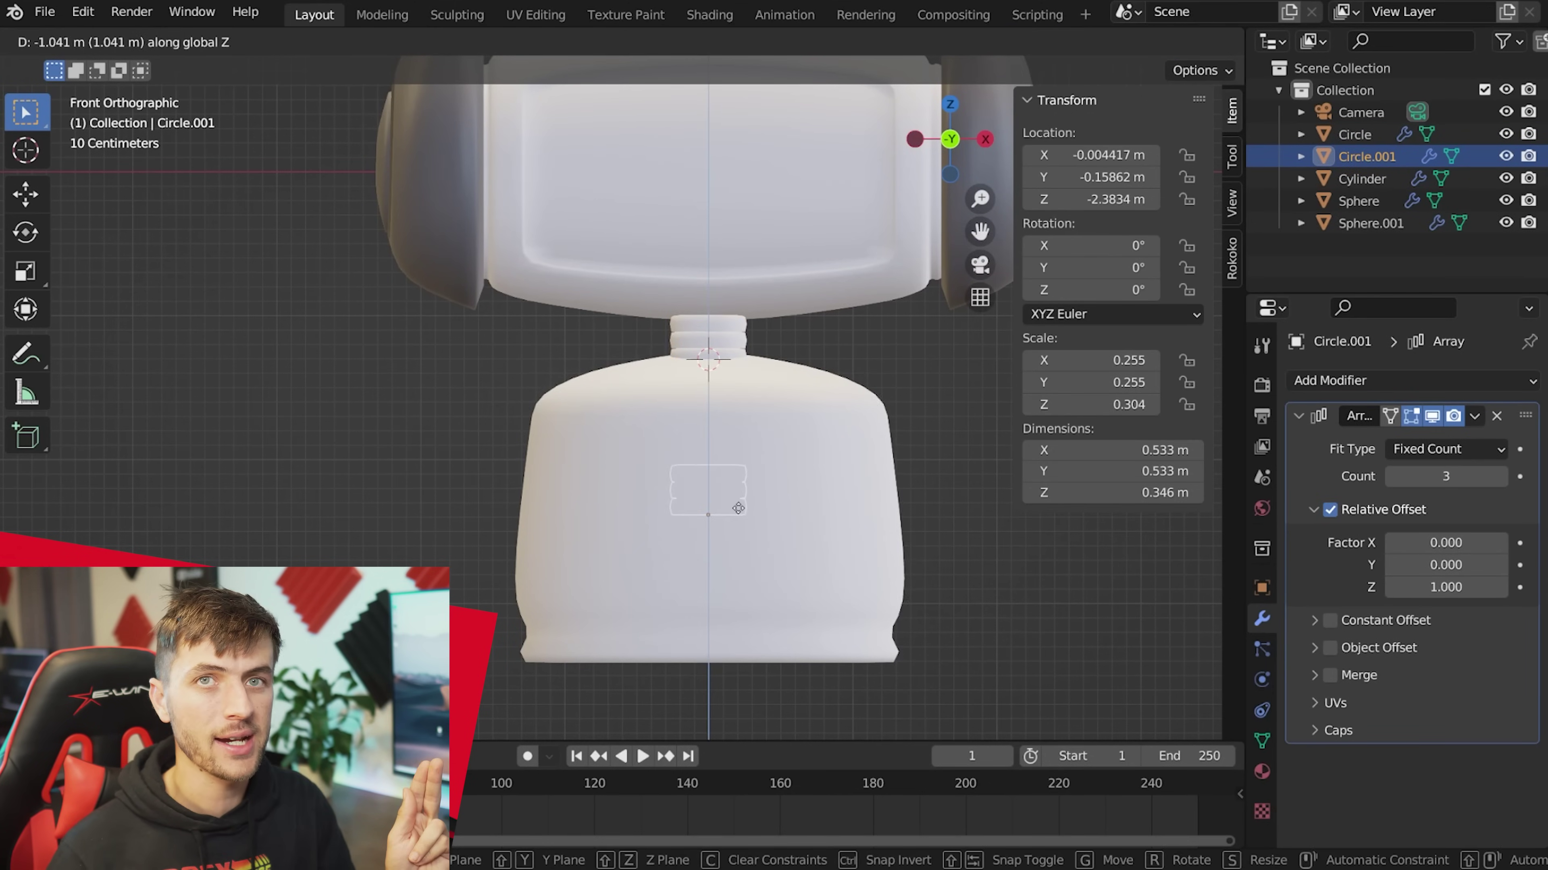
click(752, 503)
Move the copy's mesh about 1.9 m along negative X beside the body and add a Mirror modifier on X.
key(Tab)
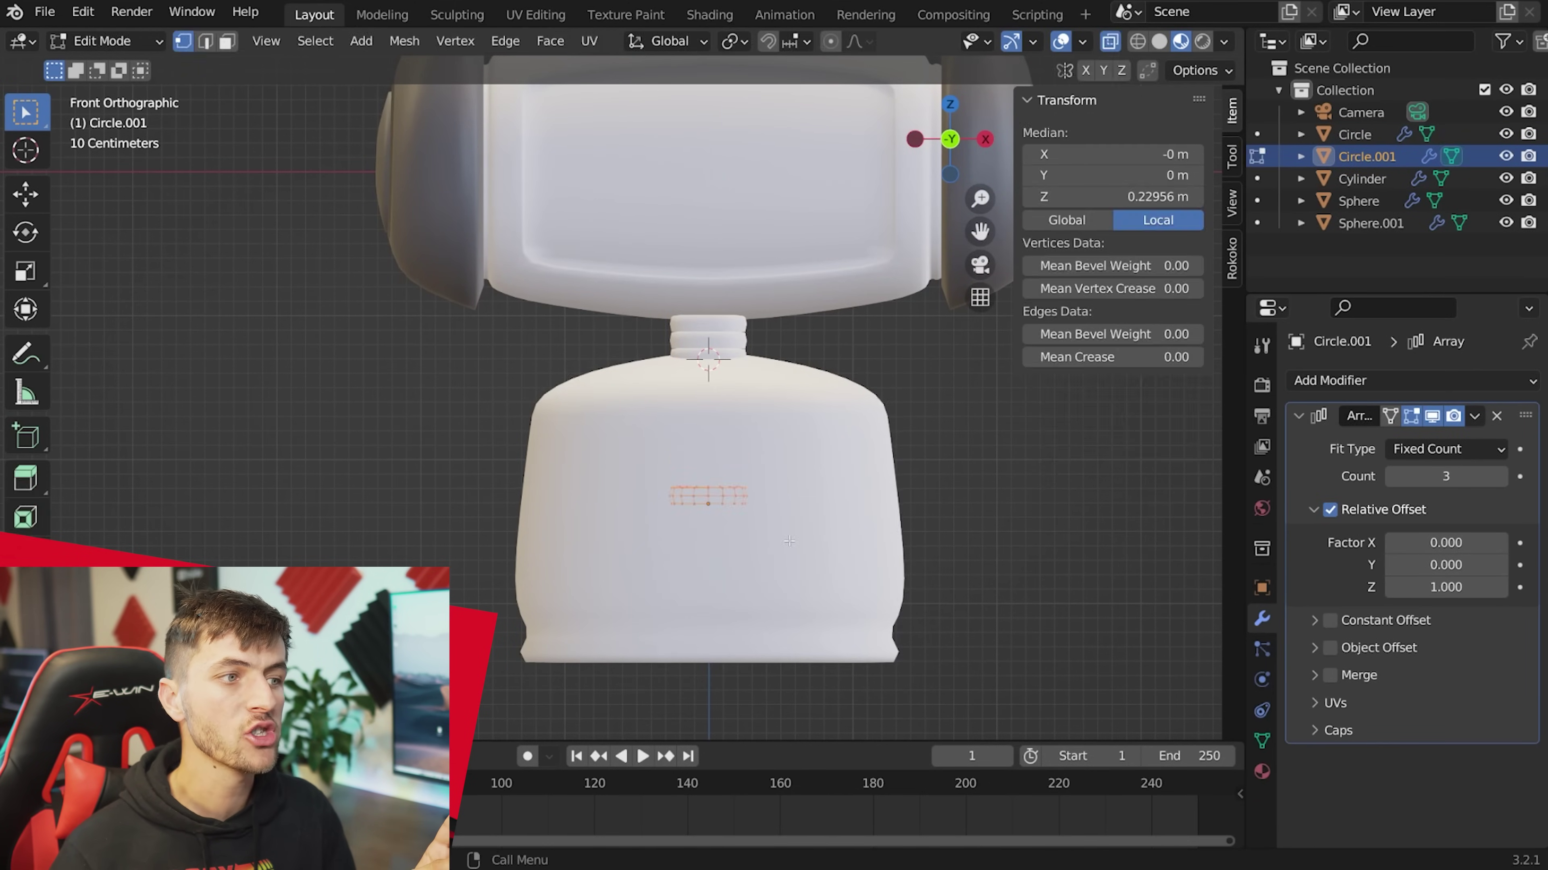
key(g)
key(x)
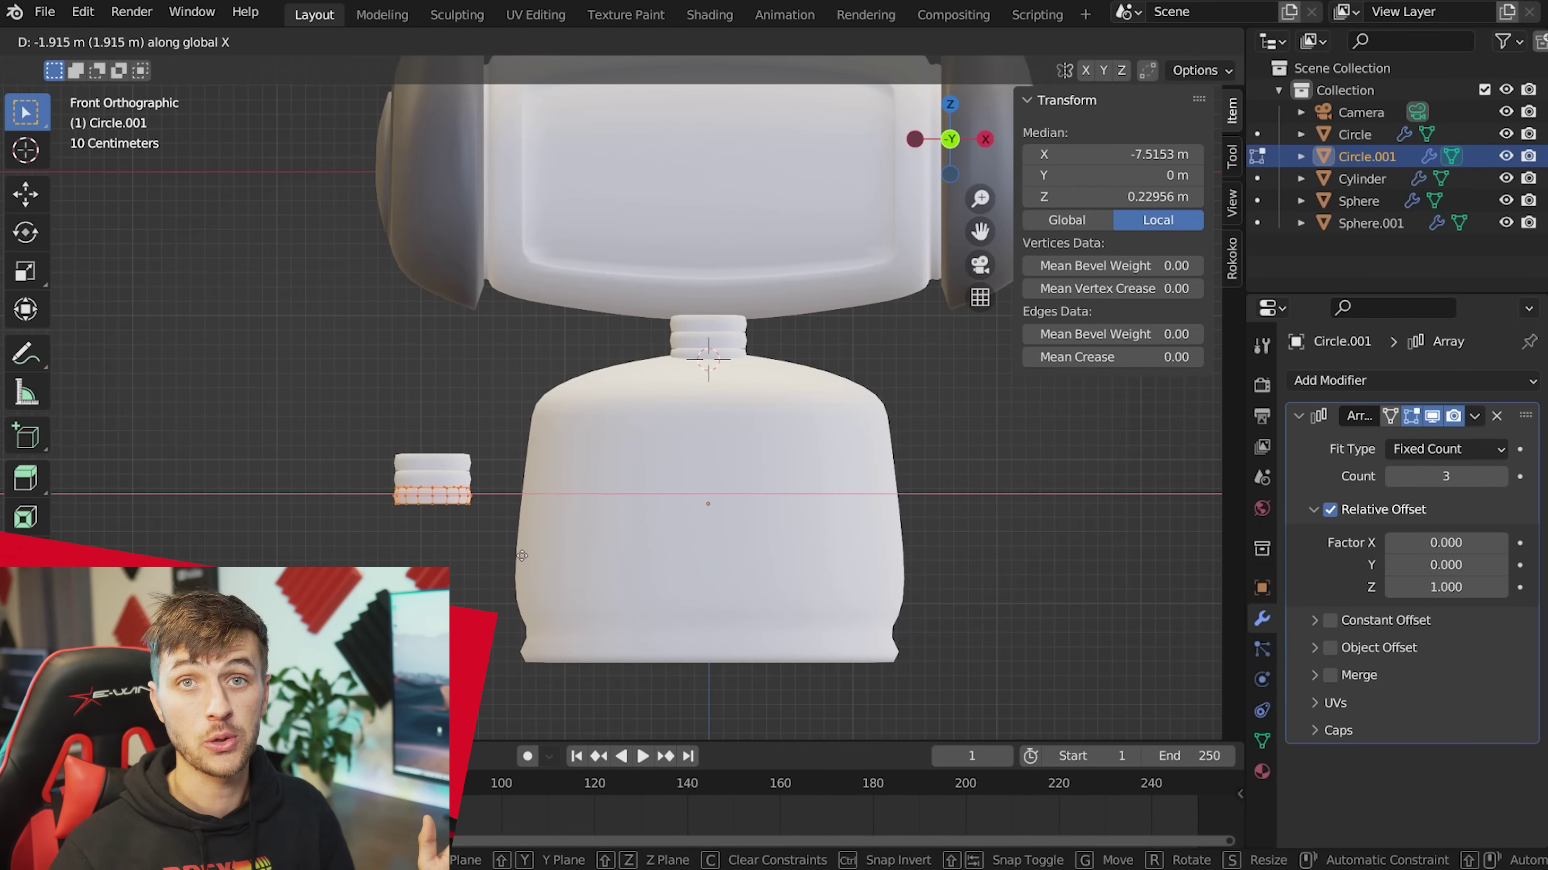
click(550, 518)
click(1402, 375)
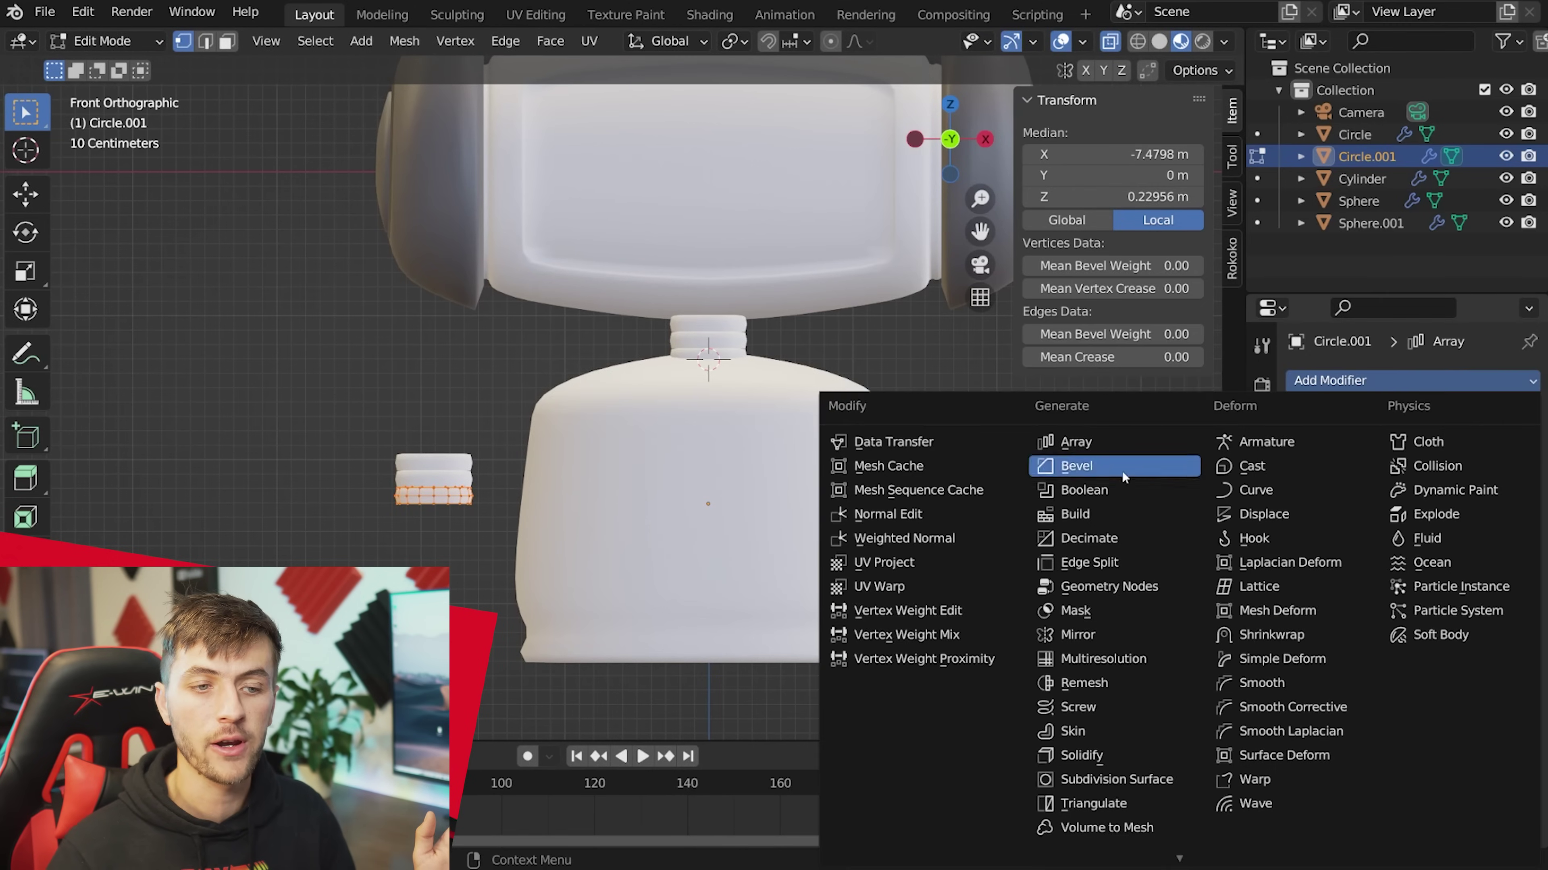
click(1114, 631)
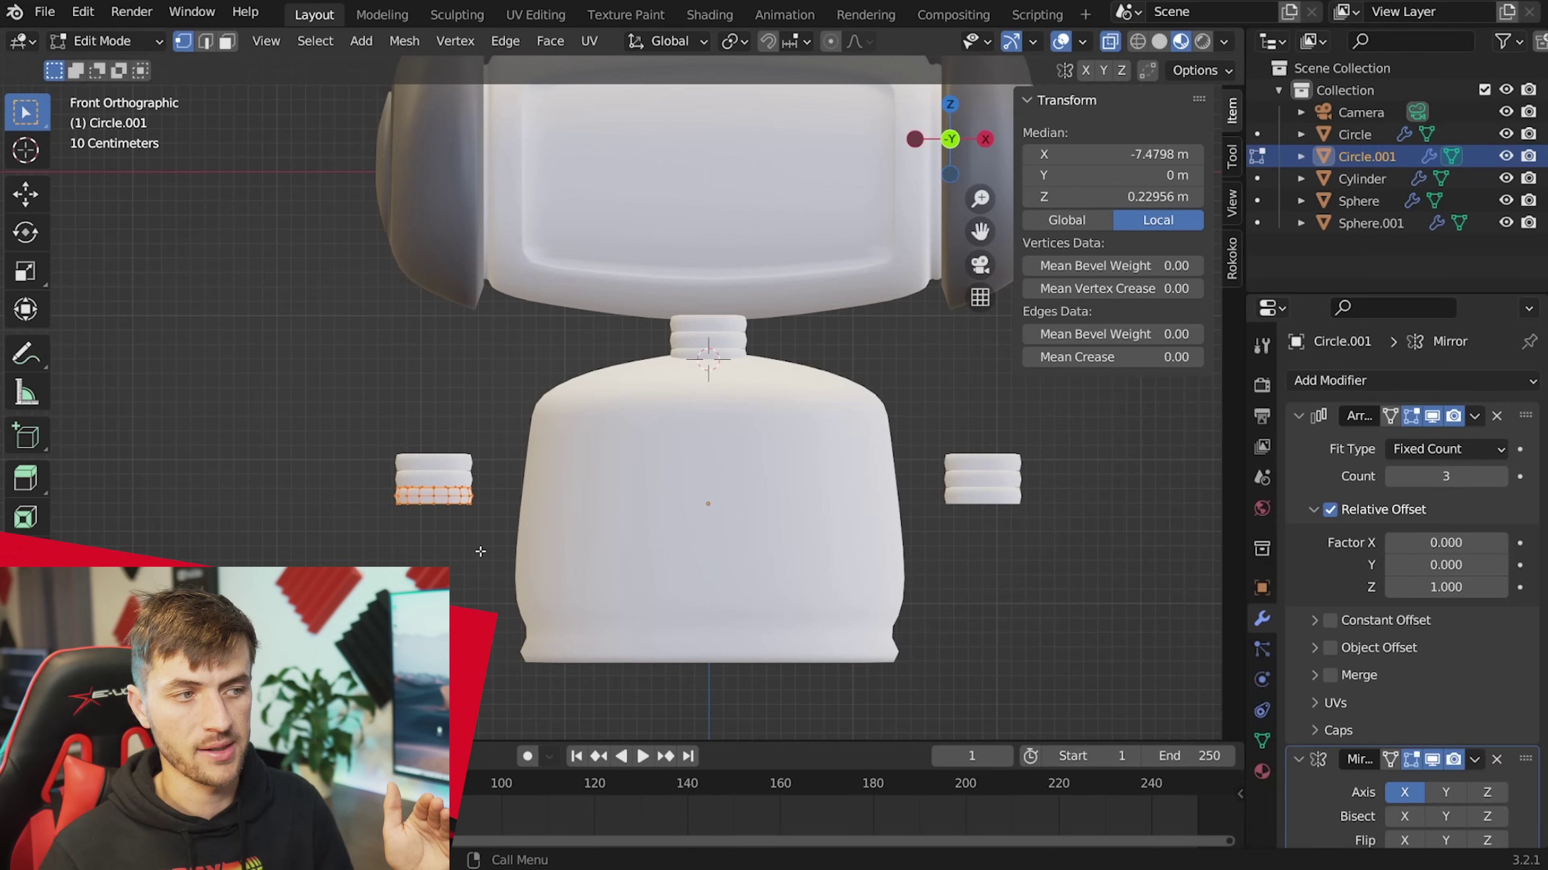
Rotate the ring mesh 90° and set the Array relative offset to -1 in X and 0 in Z.
text(r90)
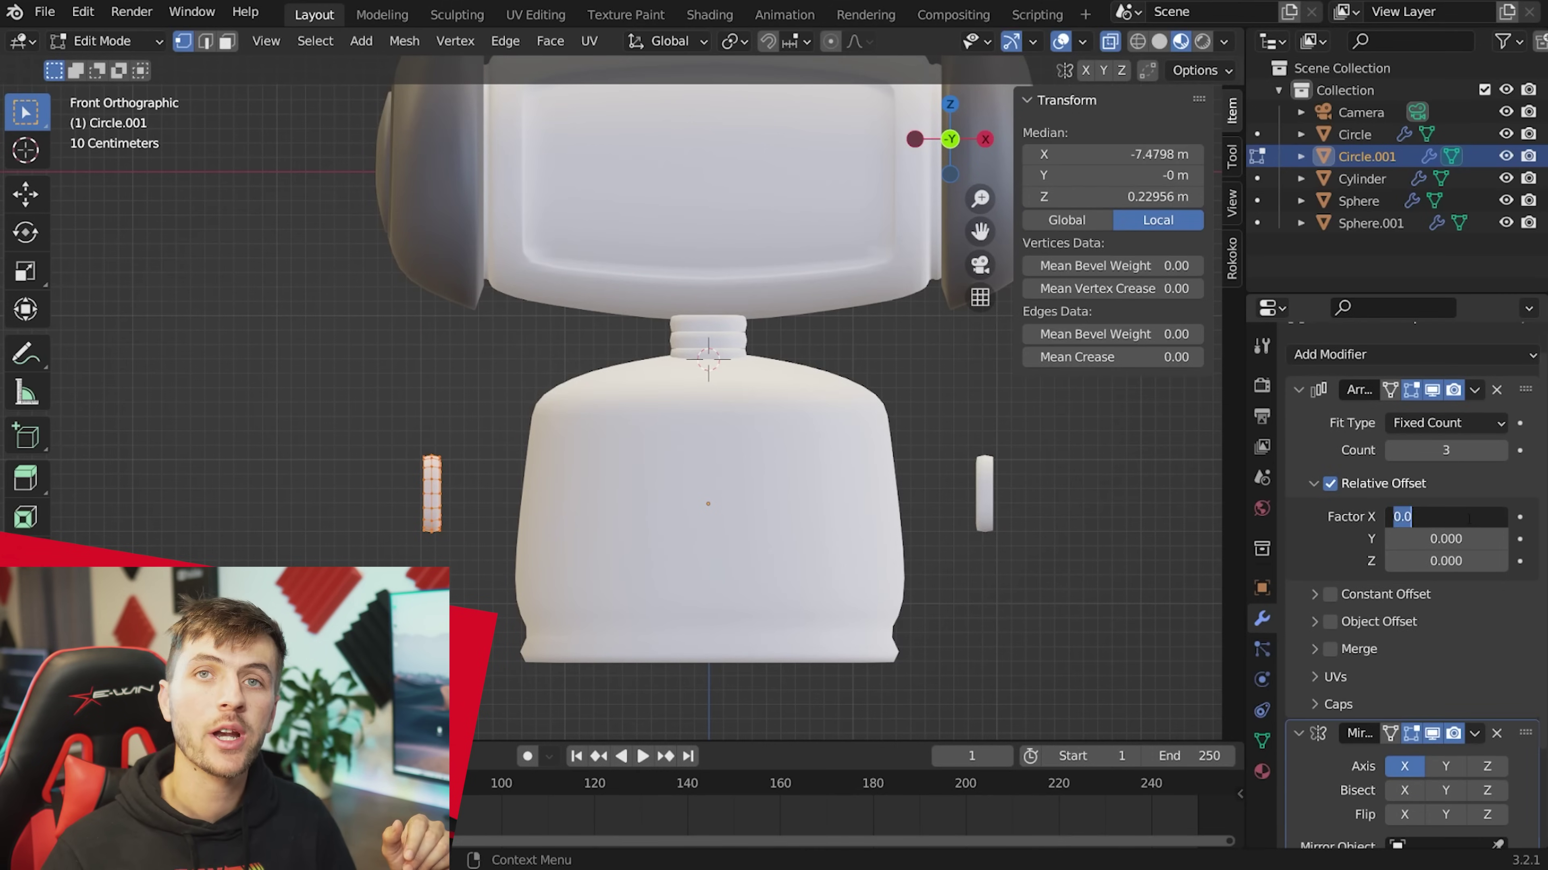
drag(1447, 517, 1468, 517)
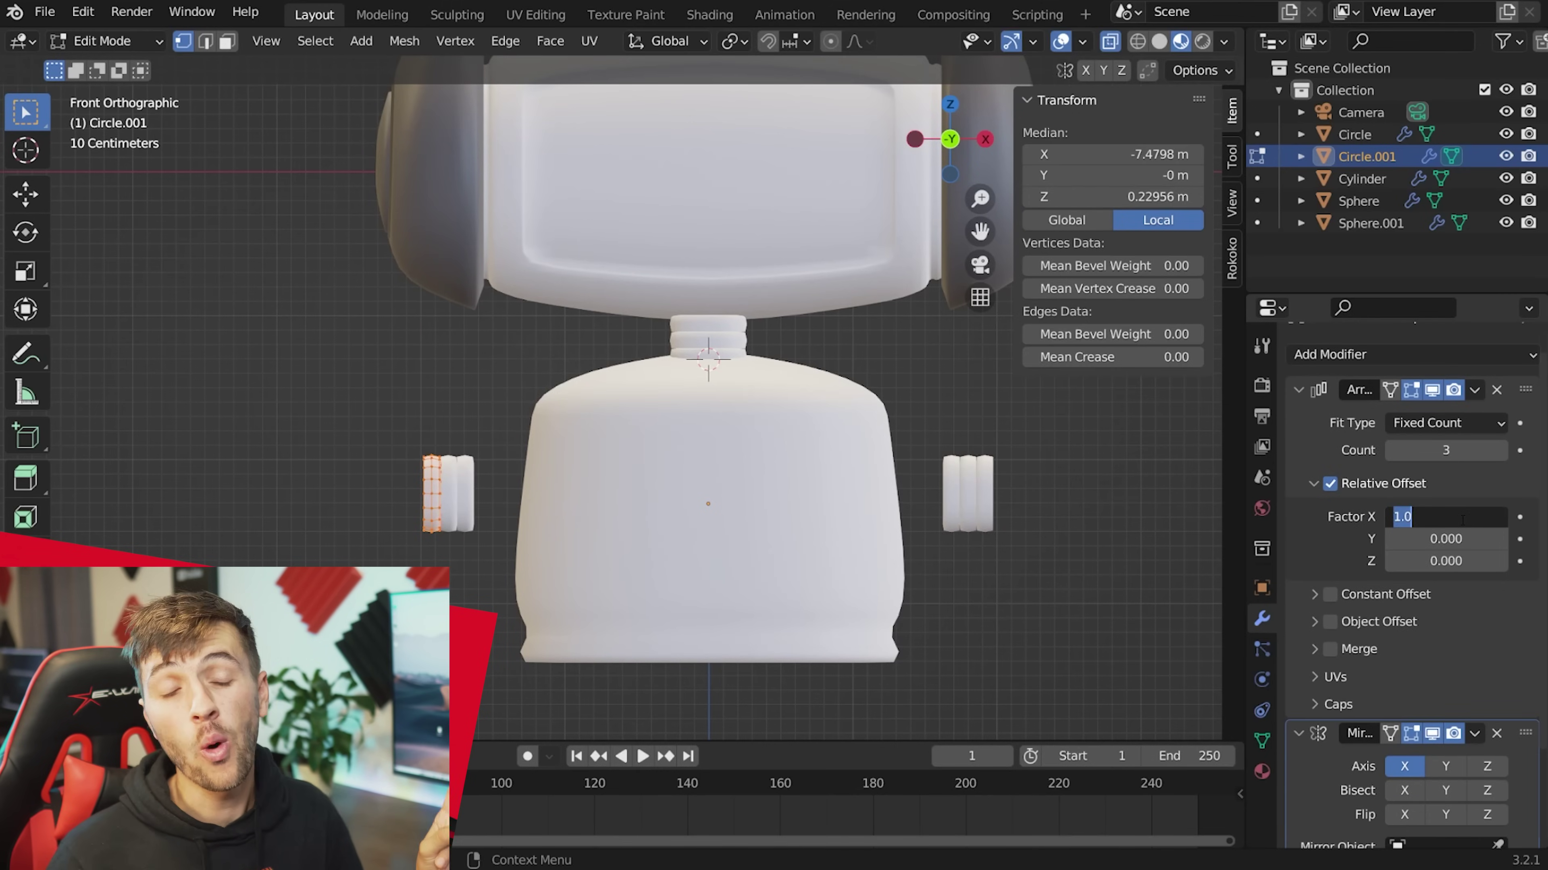
key(Return)
double_click(1450, 563)
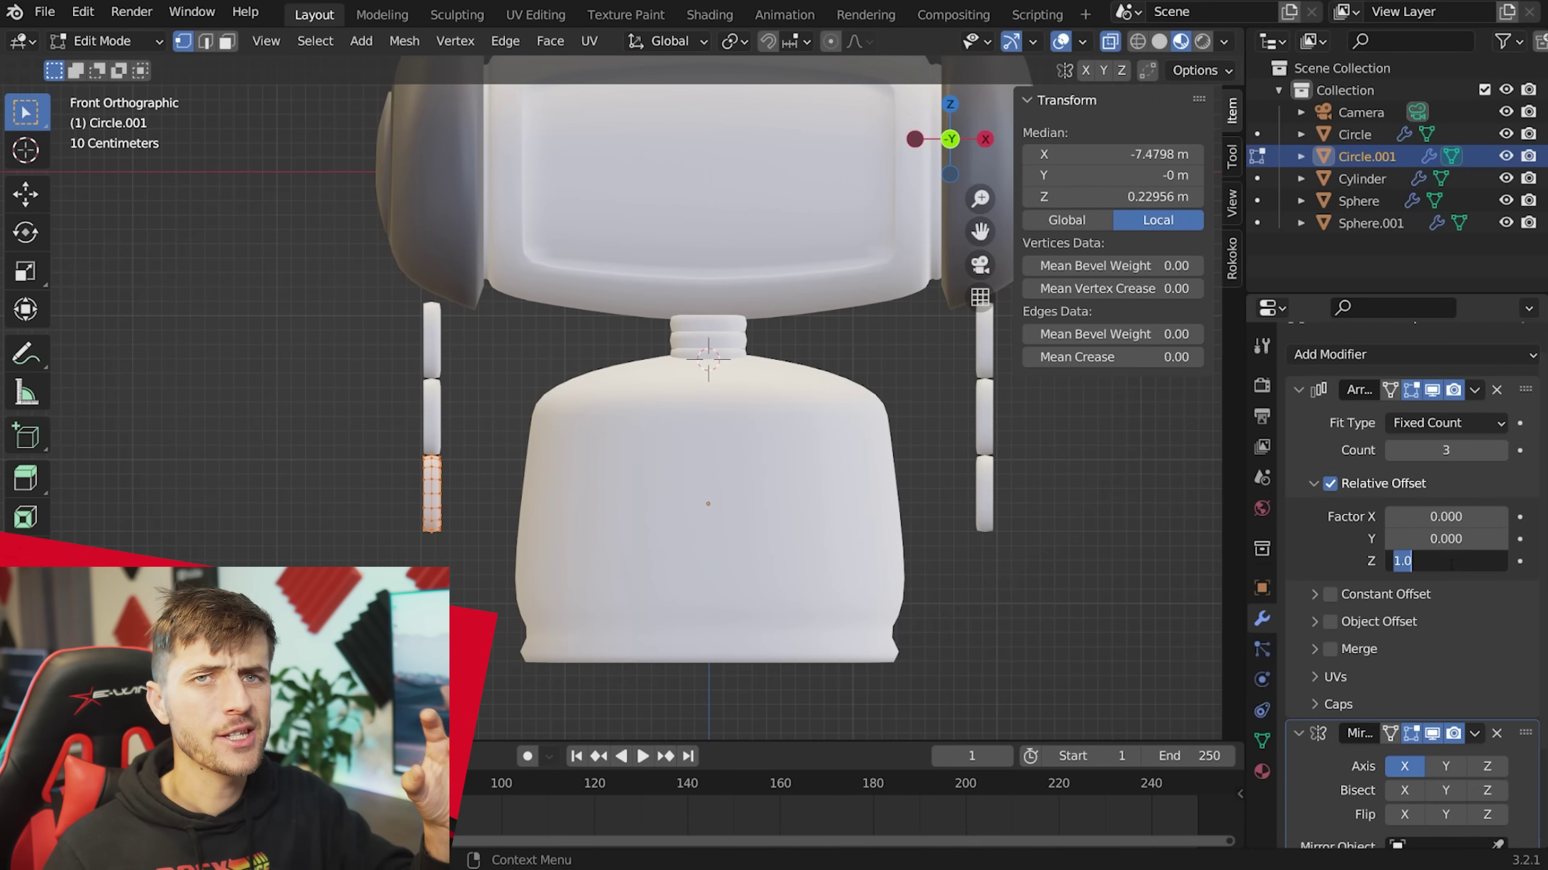
text(0)
key(Return)
Shrink the ring mesh to about 0.67 and move it against the upper side of the body.
key(s)
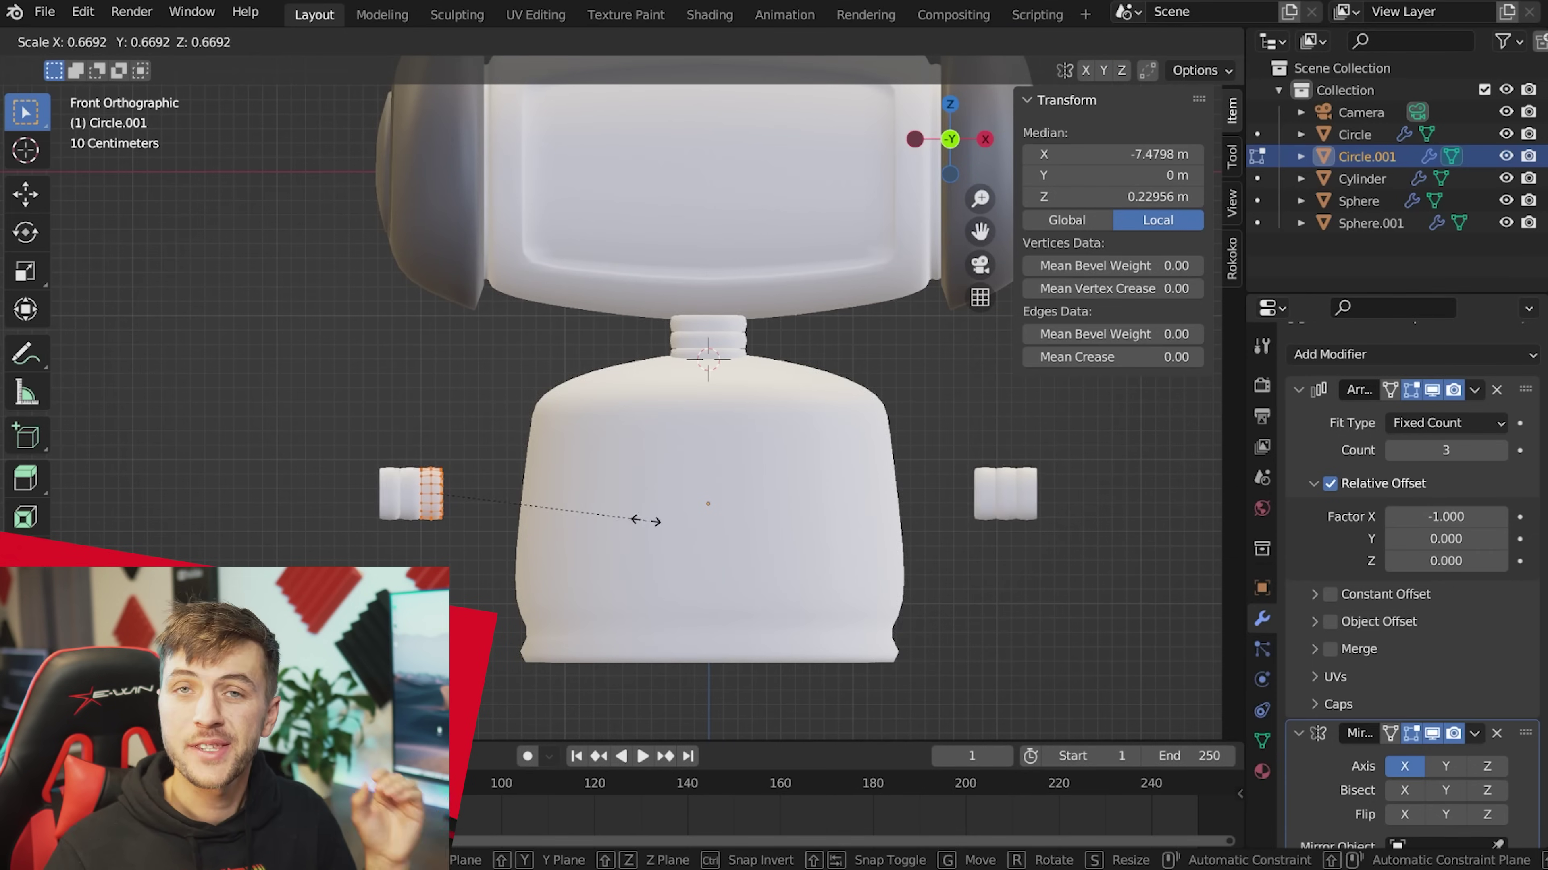
click(644, 522)
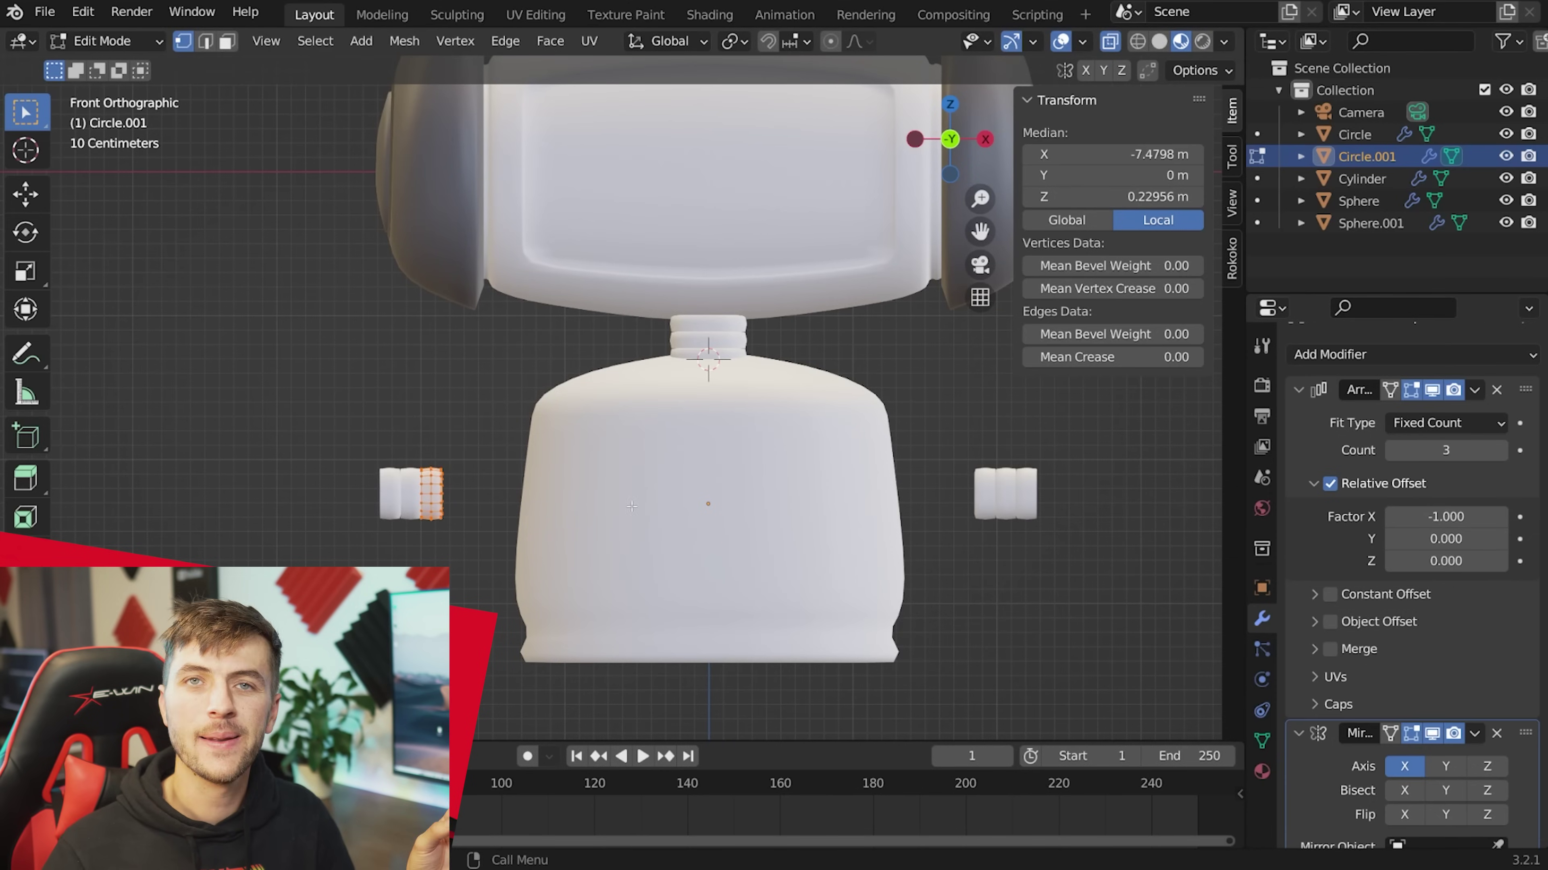
key(g)
Raise the arm's Array count to 11.
drag(1446, 450, 1462, 450)
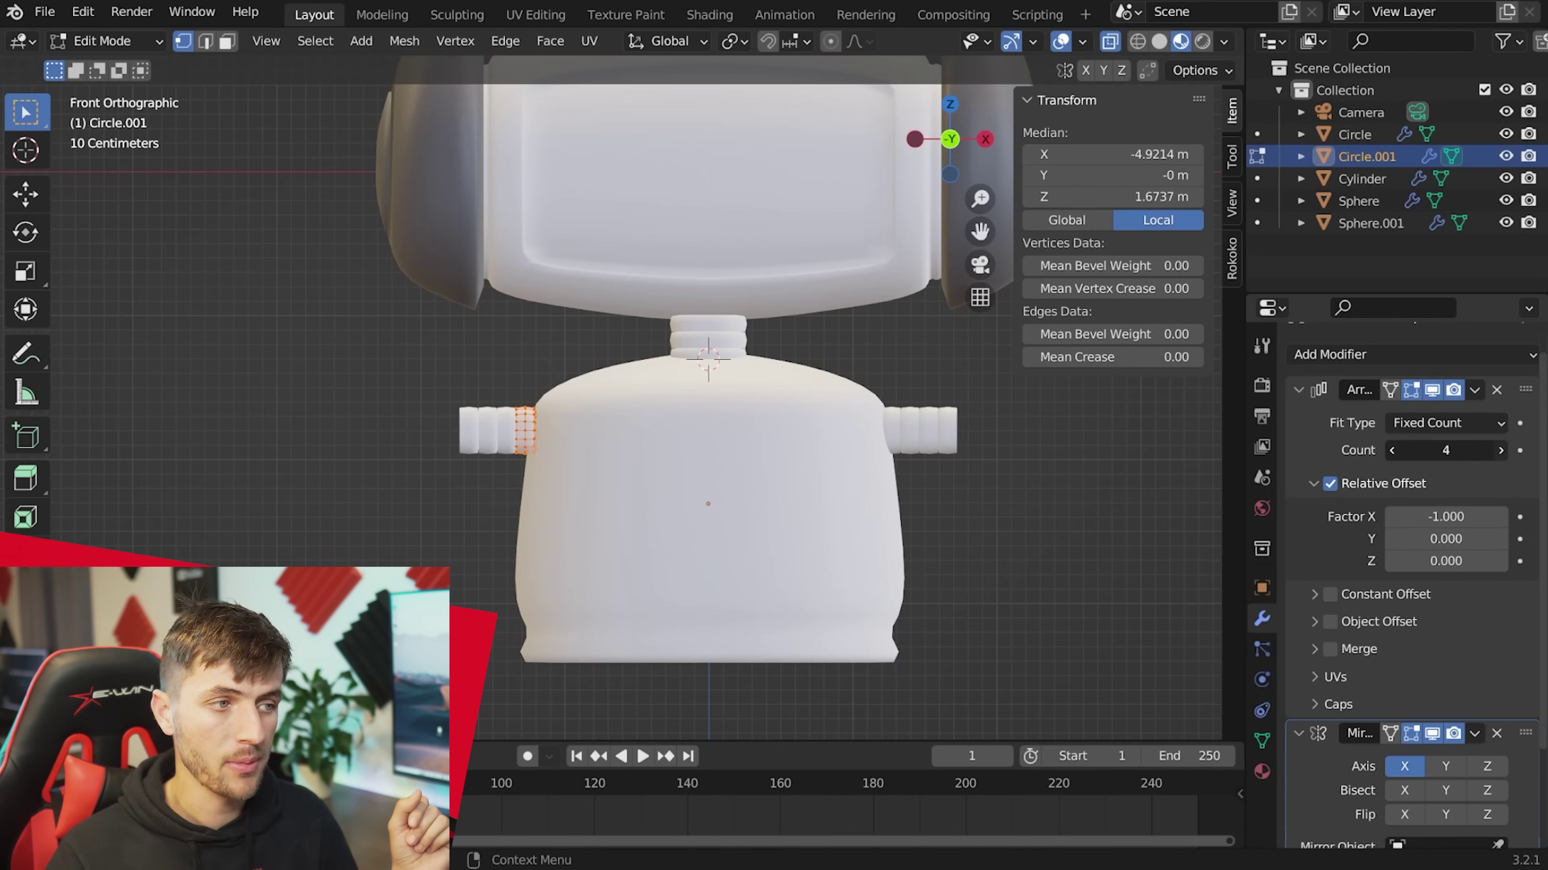
click(1500, 451)
click(1500, 451)
scroll(695, 396, down, 2)
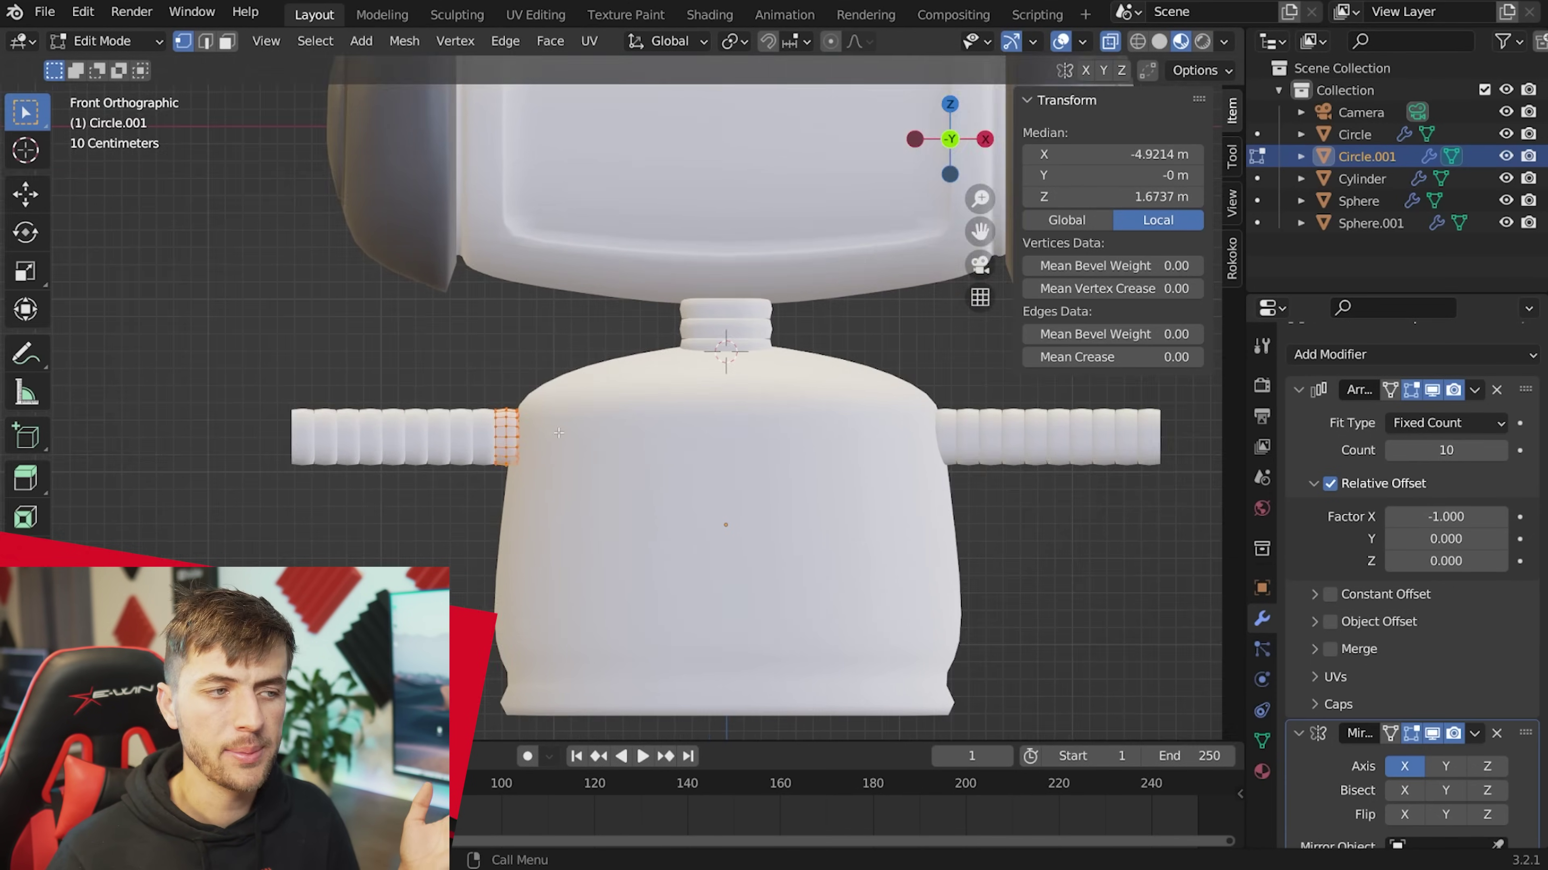
Duplicate the arm, place the copy at the arm's outer end and remove its Array modifier.
key(Tab)
key(shift+d)
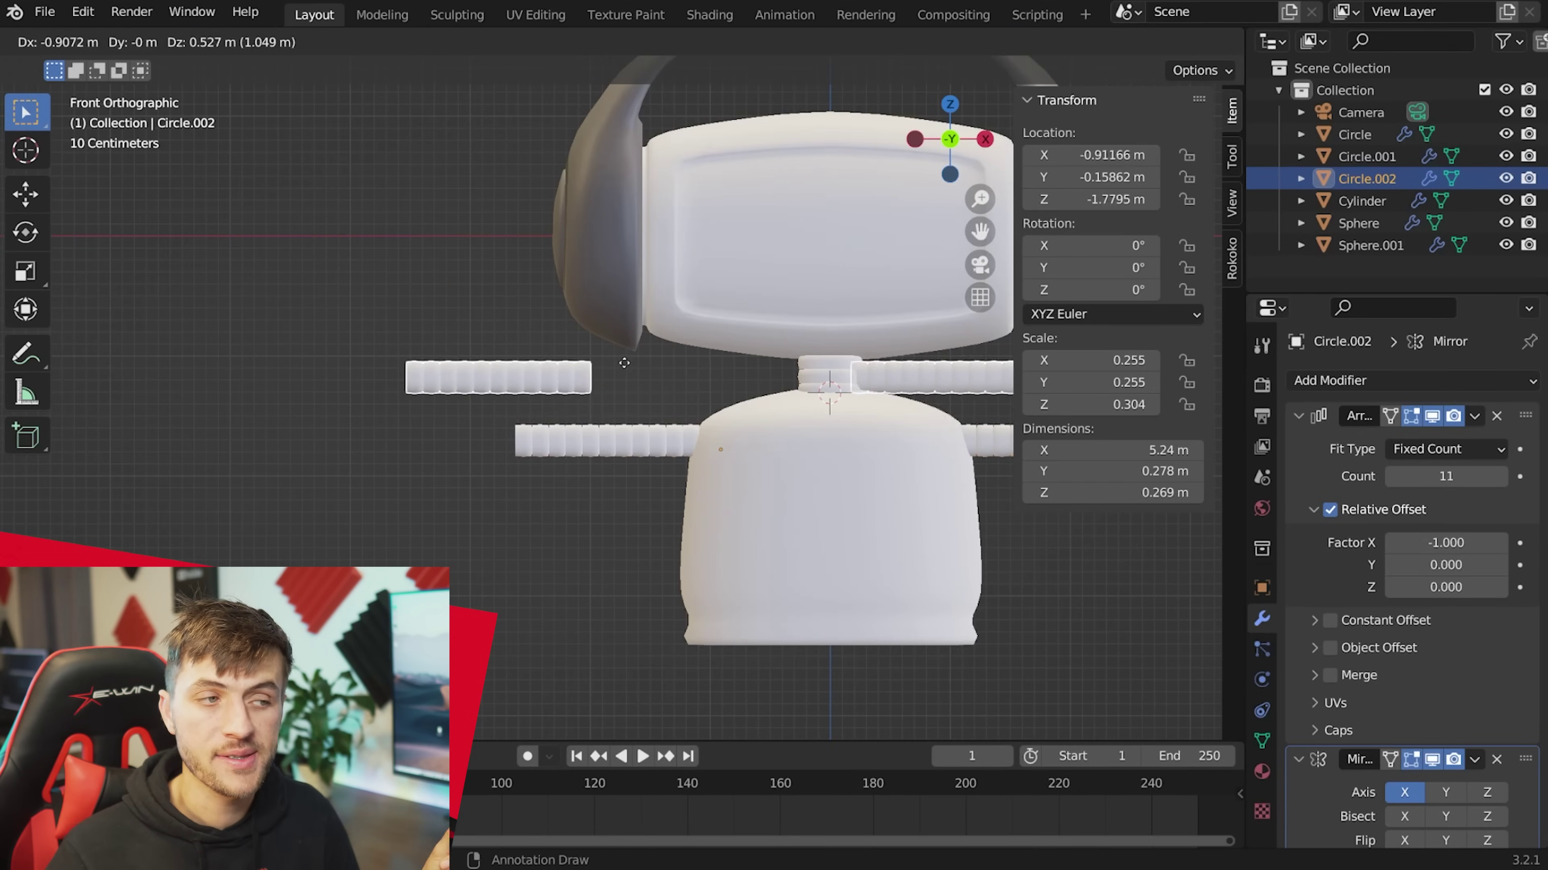
click(700, 355)
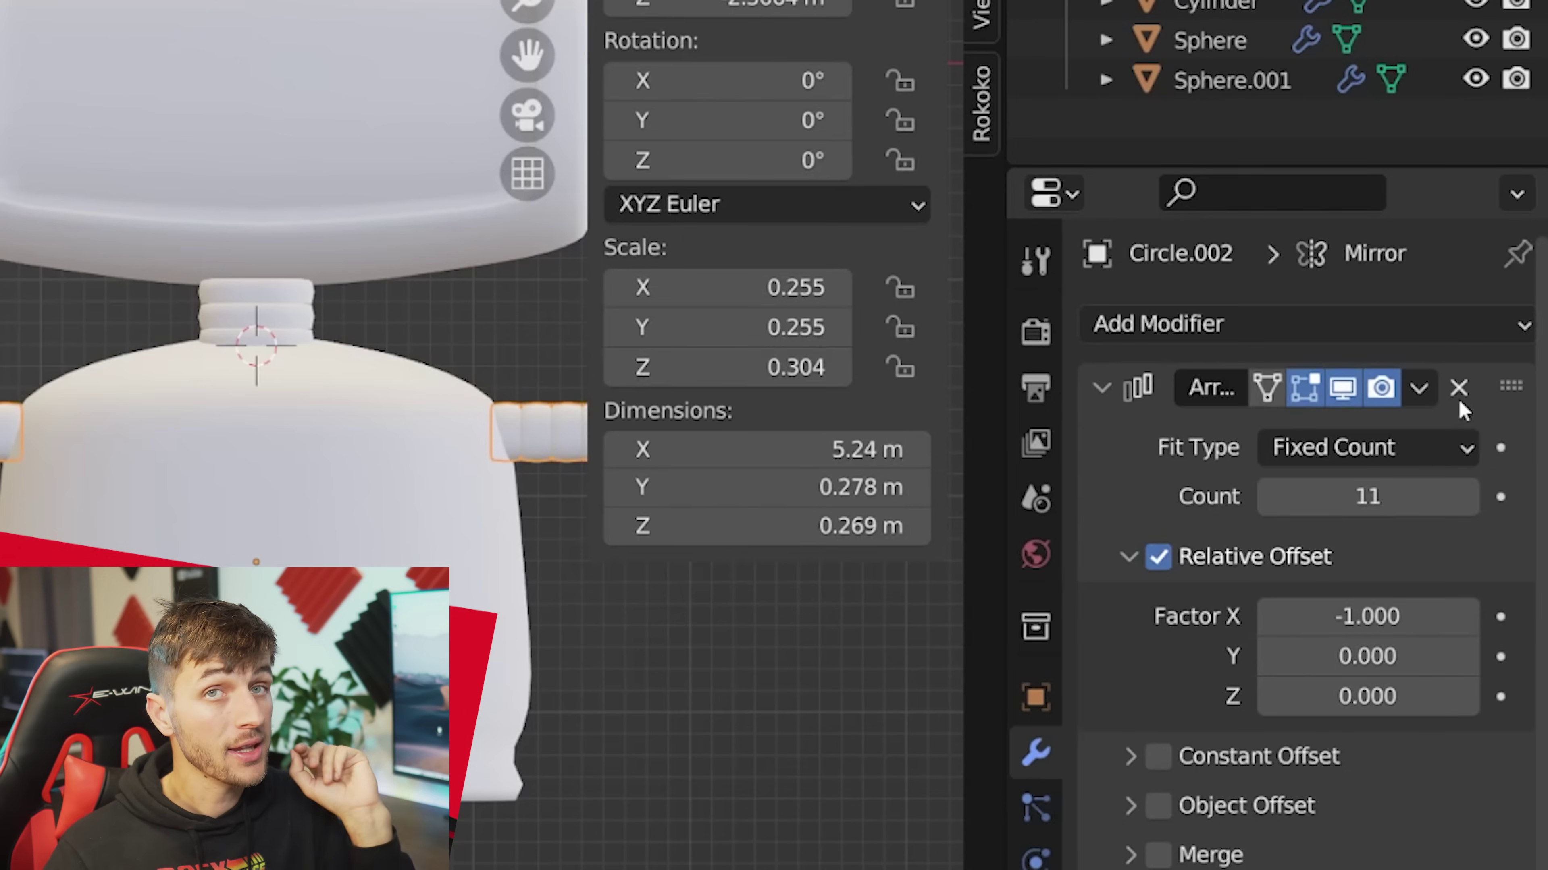
click(1496, 416)
Enlarge the copied ring into a hand block, seat it at the arm's end and lengthen it along X.
key(Tab)
key(s)
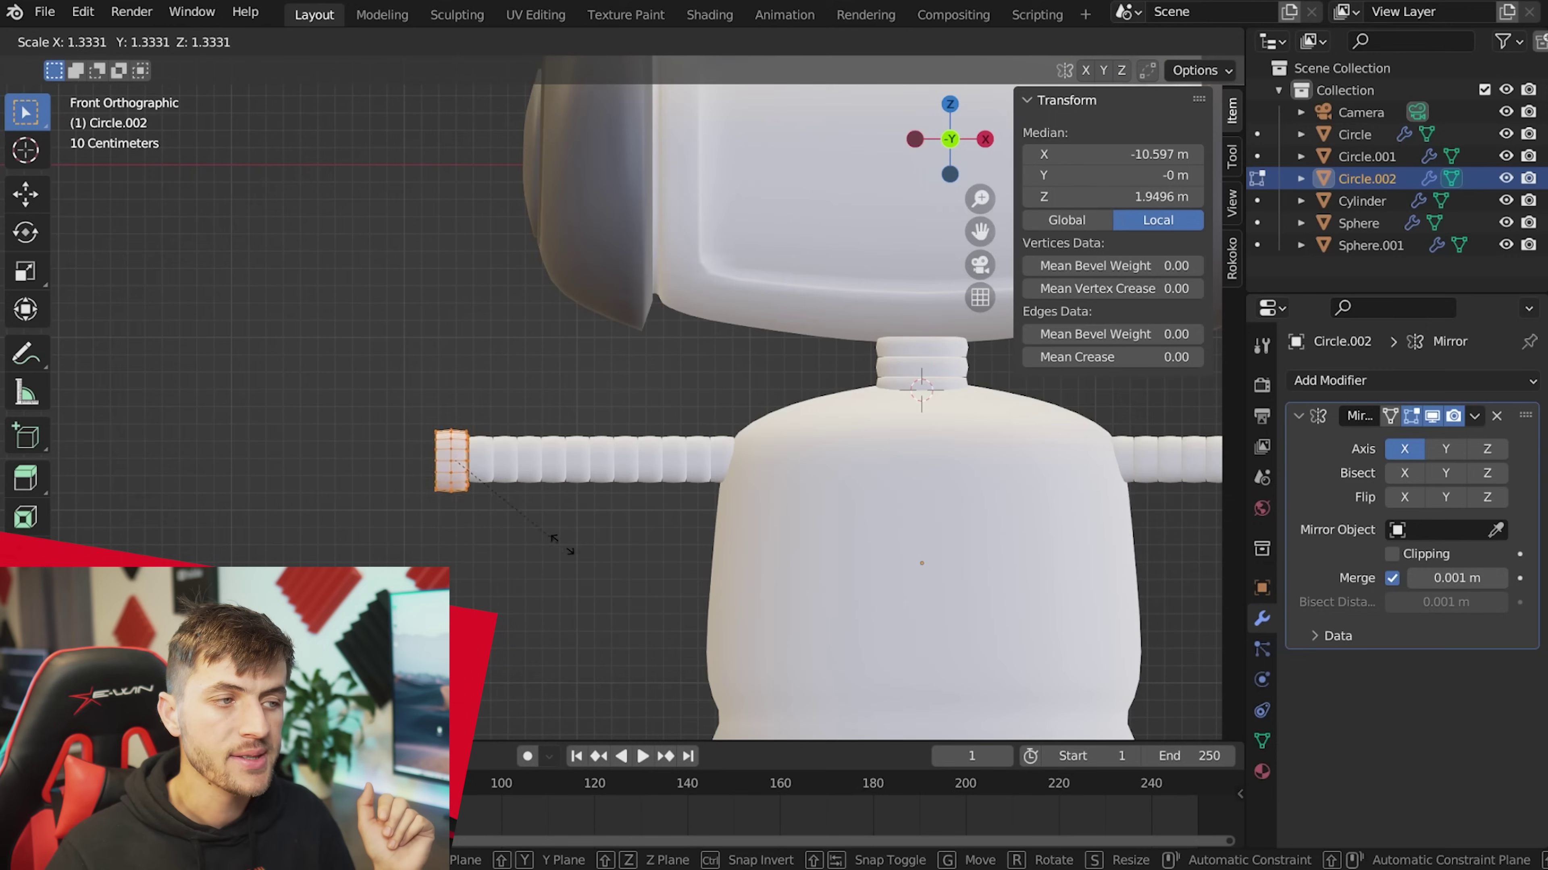
click(808, 568)
key(g)
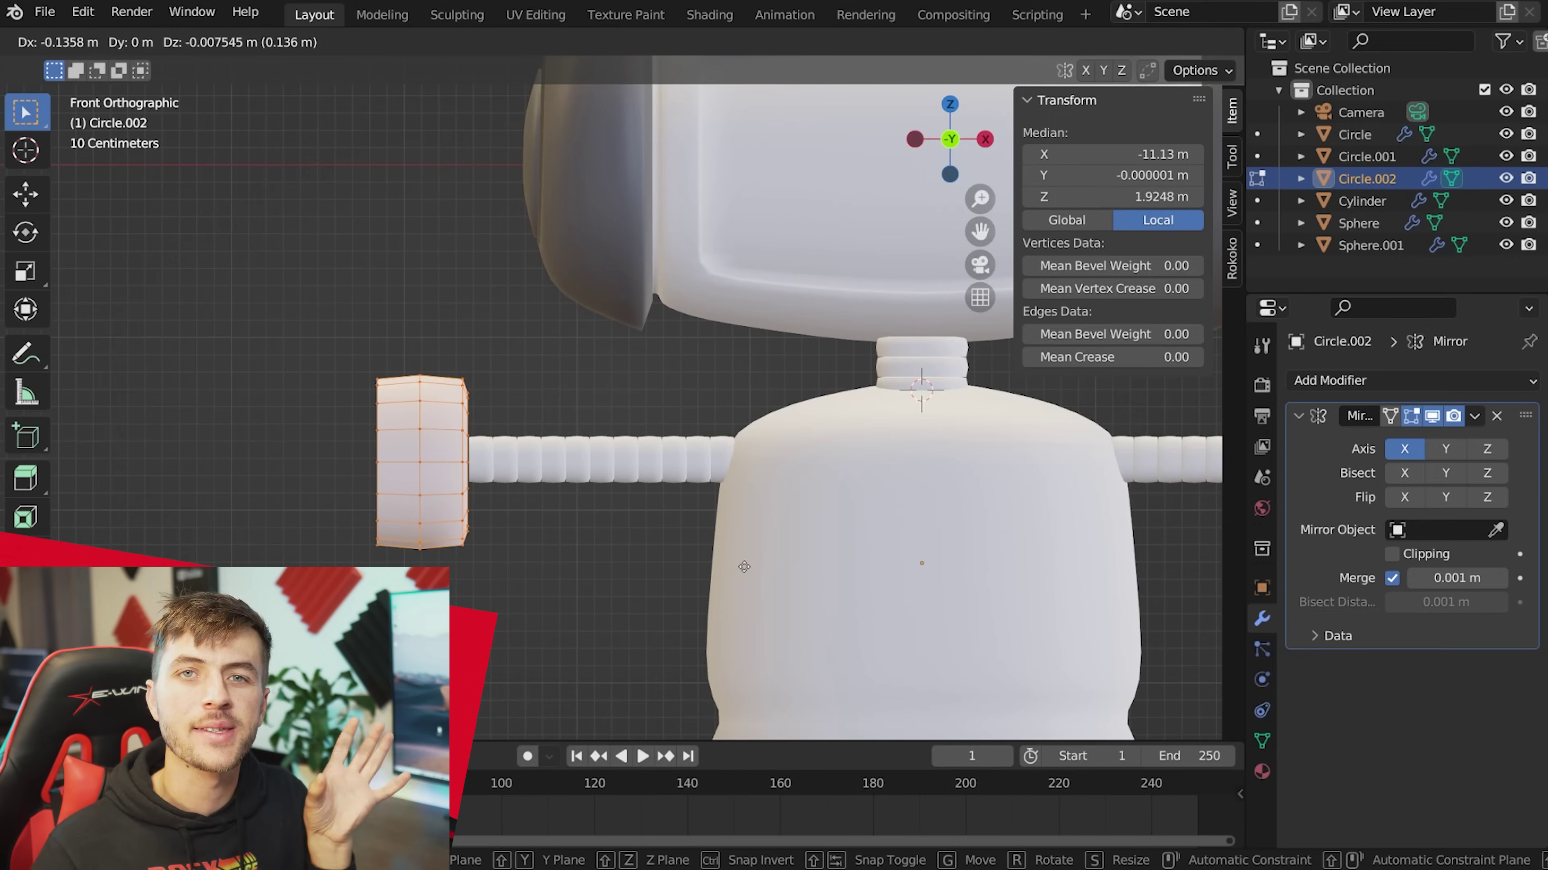
click(745, 567)
scroll(745, 567, down, 1)
key(s)
key(x)
Shift the hand's inner edge loop outward along X and shrink its middle loop to about 0.87.
key(g)
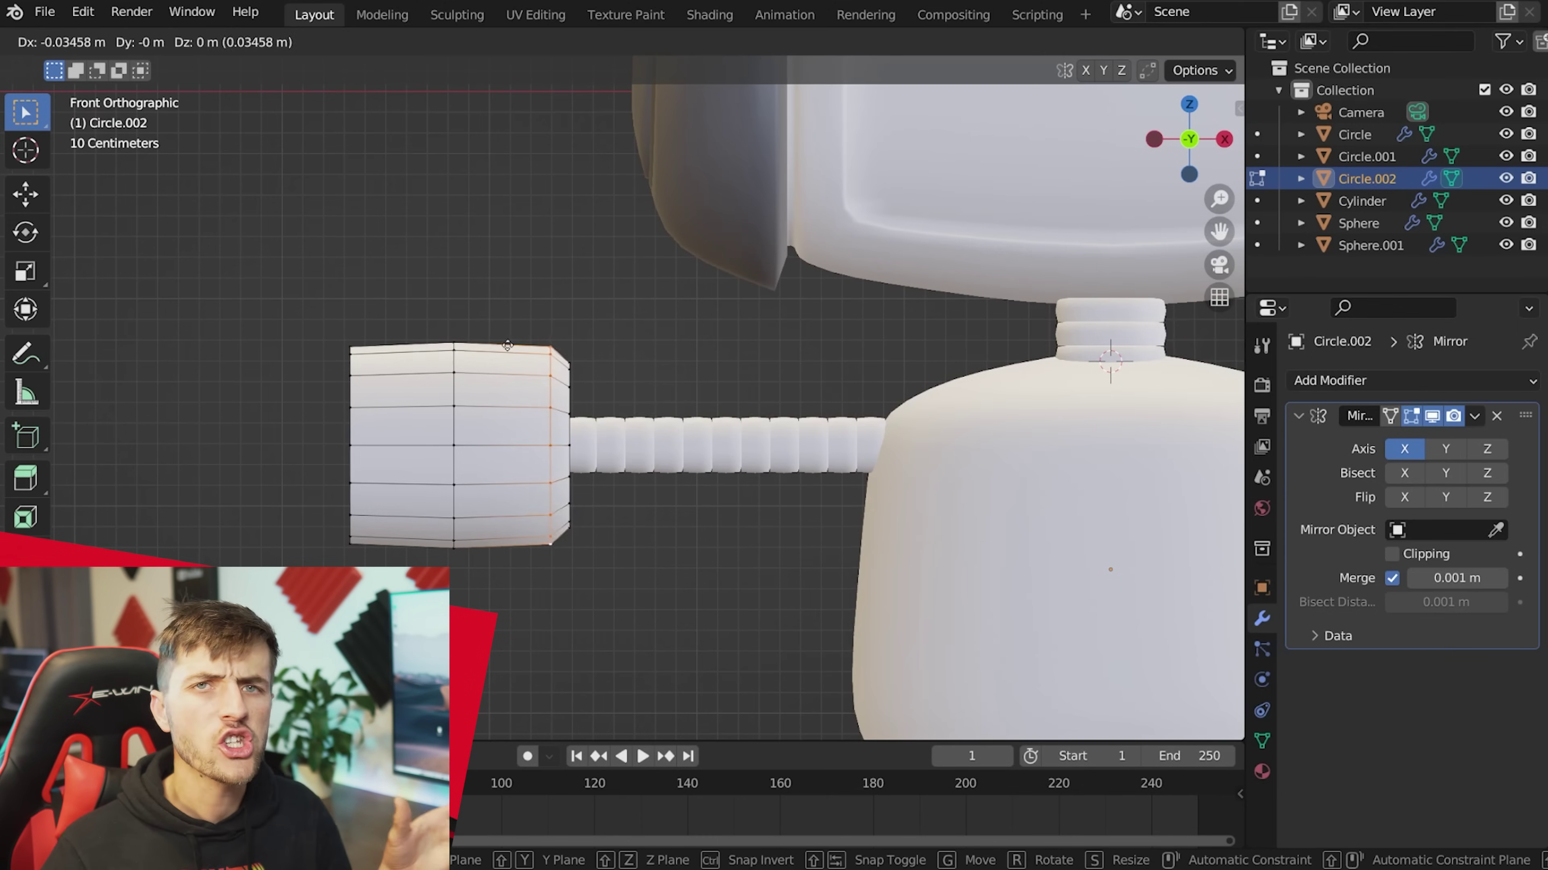
key(x)
key(s)
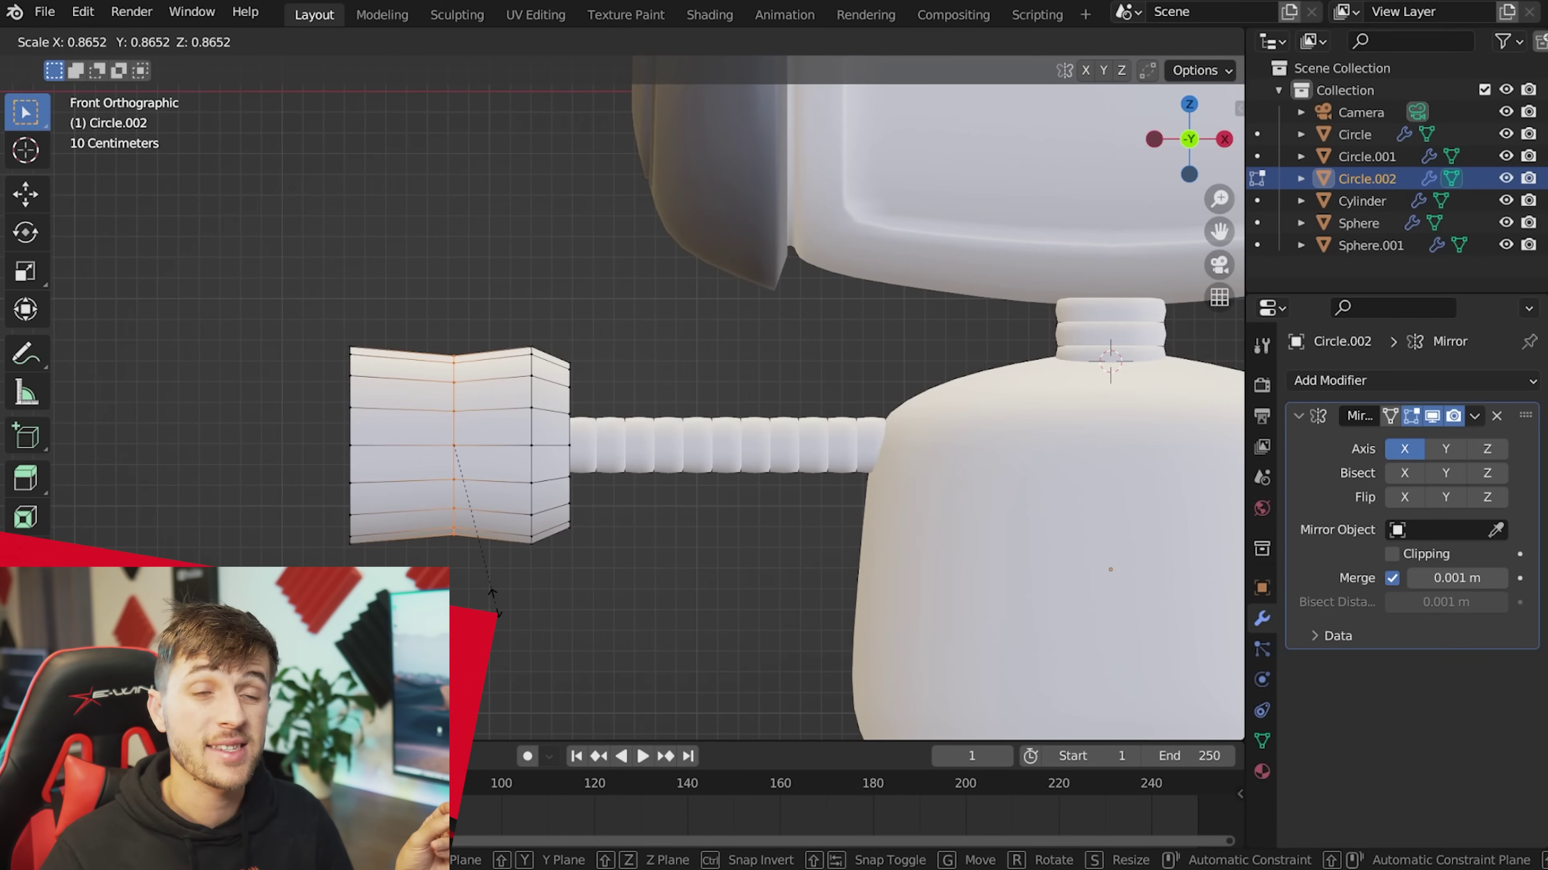
click(495, 608)
Adjust the hand's outer end loop along X and extrude the wrist opening inward, narrowed to about 0.80 around the arm.
shift+middle_drag(529, 596, 618, 584)
shift+middle_drag(618, 584, 685, 576)
key(g)
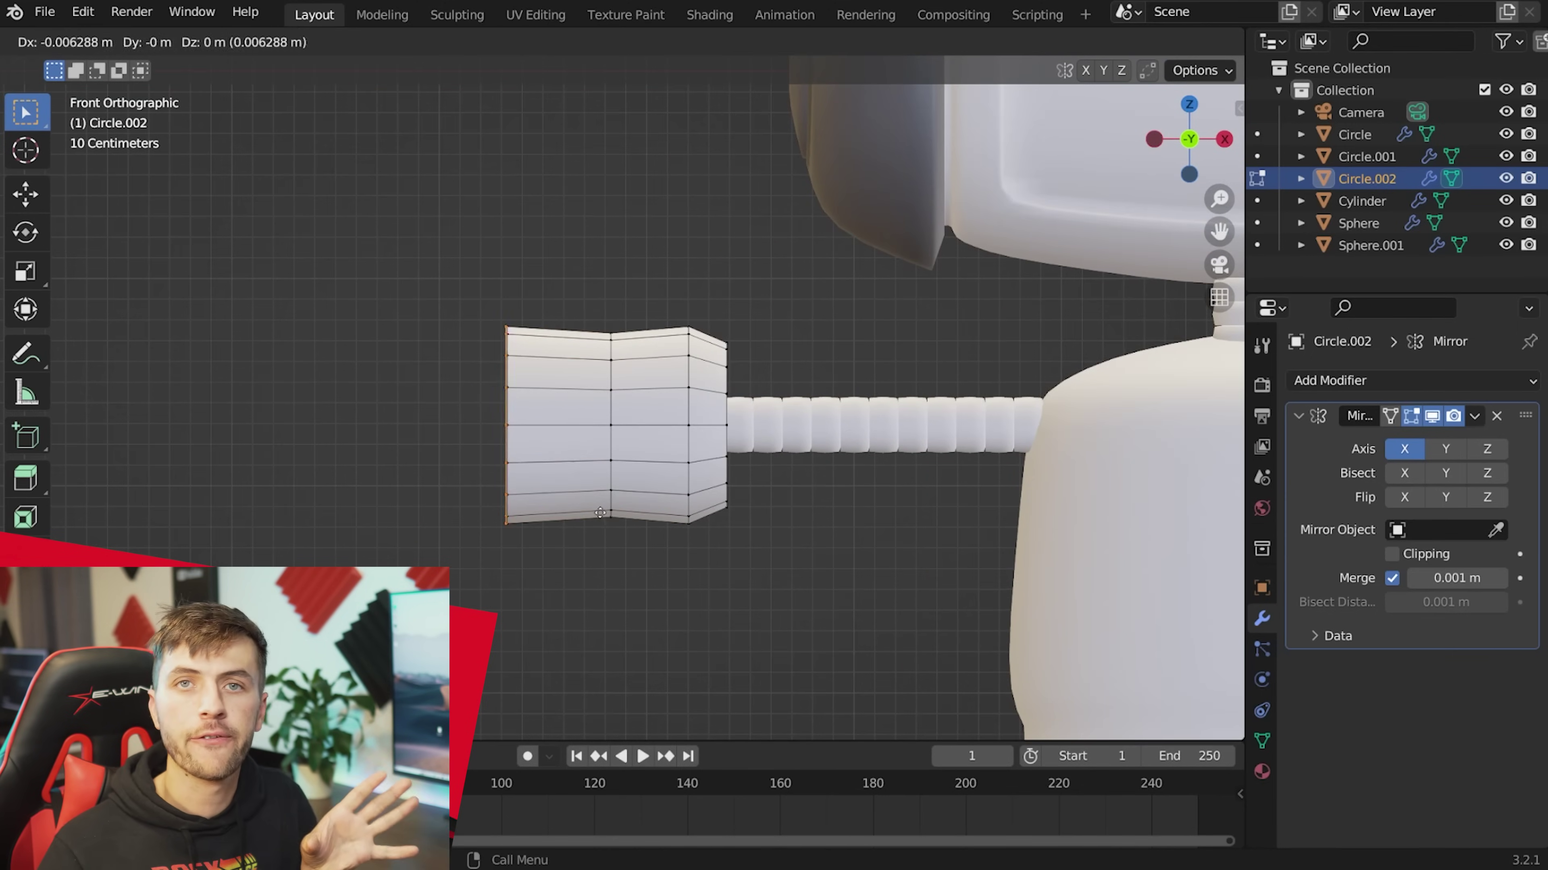
click(588, 512)
key(s)
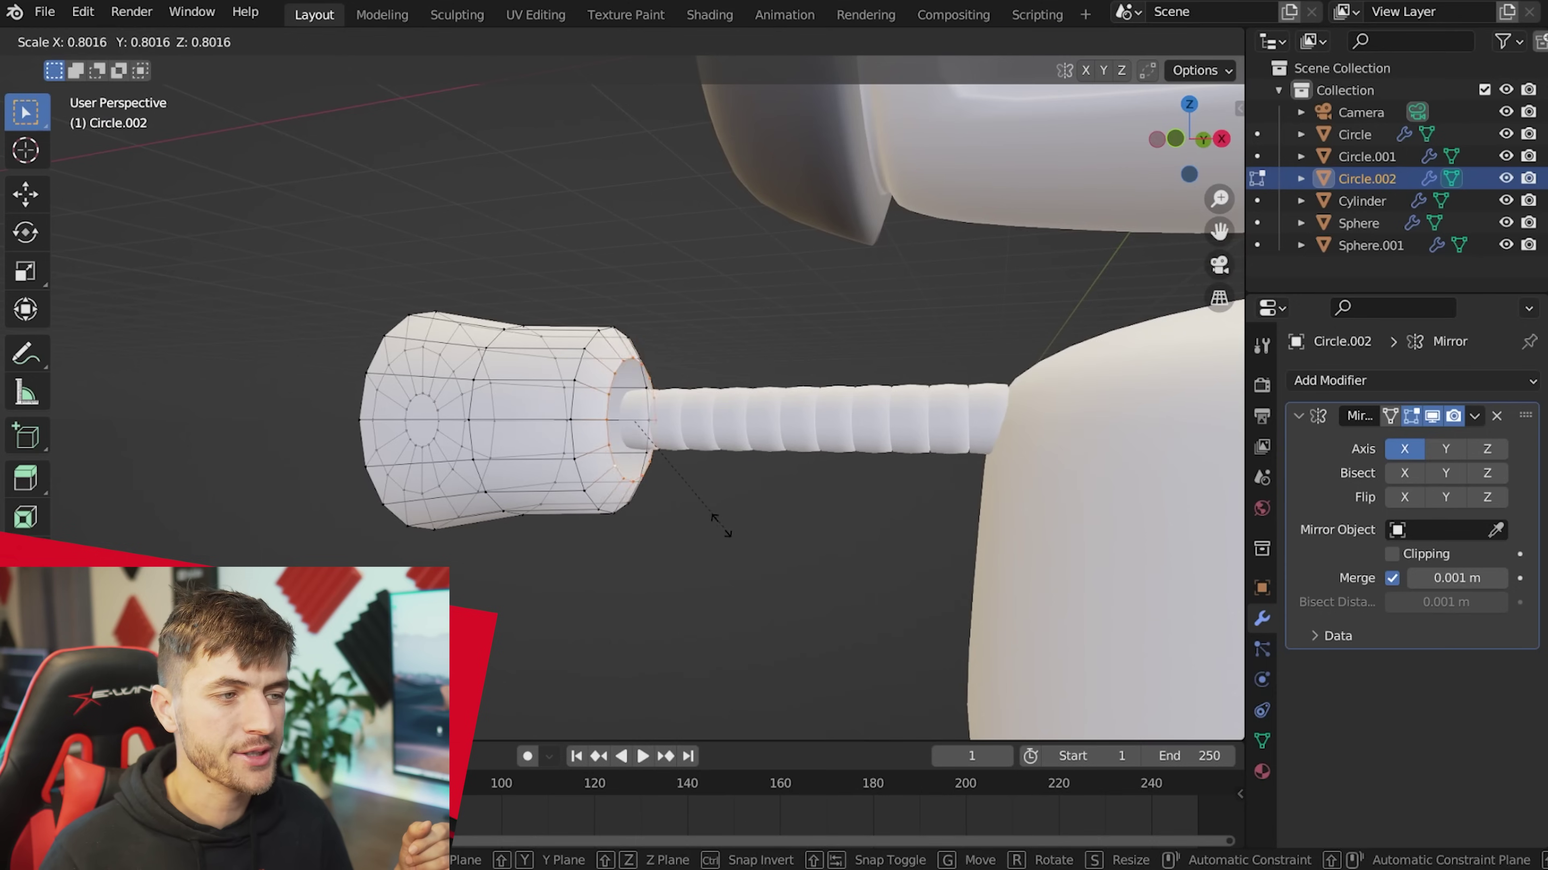
click(714, 519)
key(e)
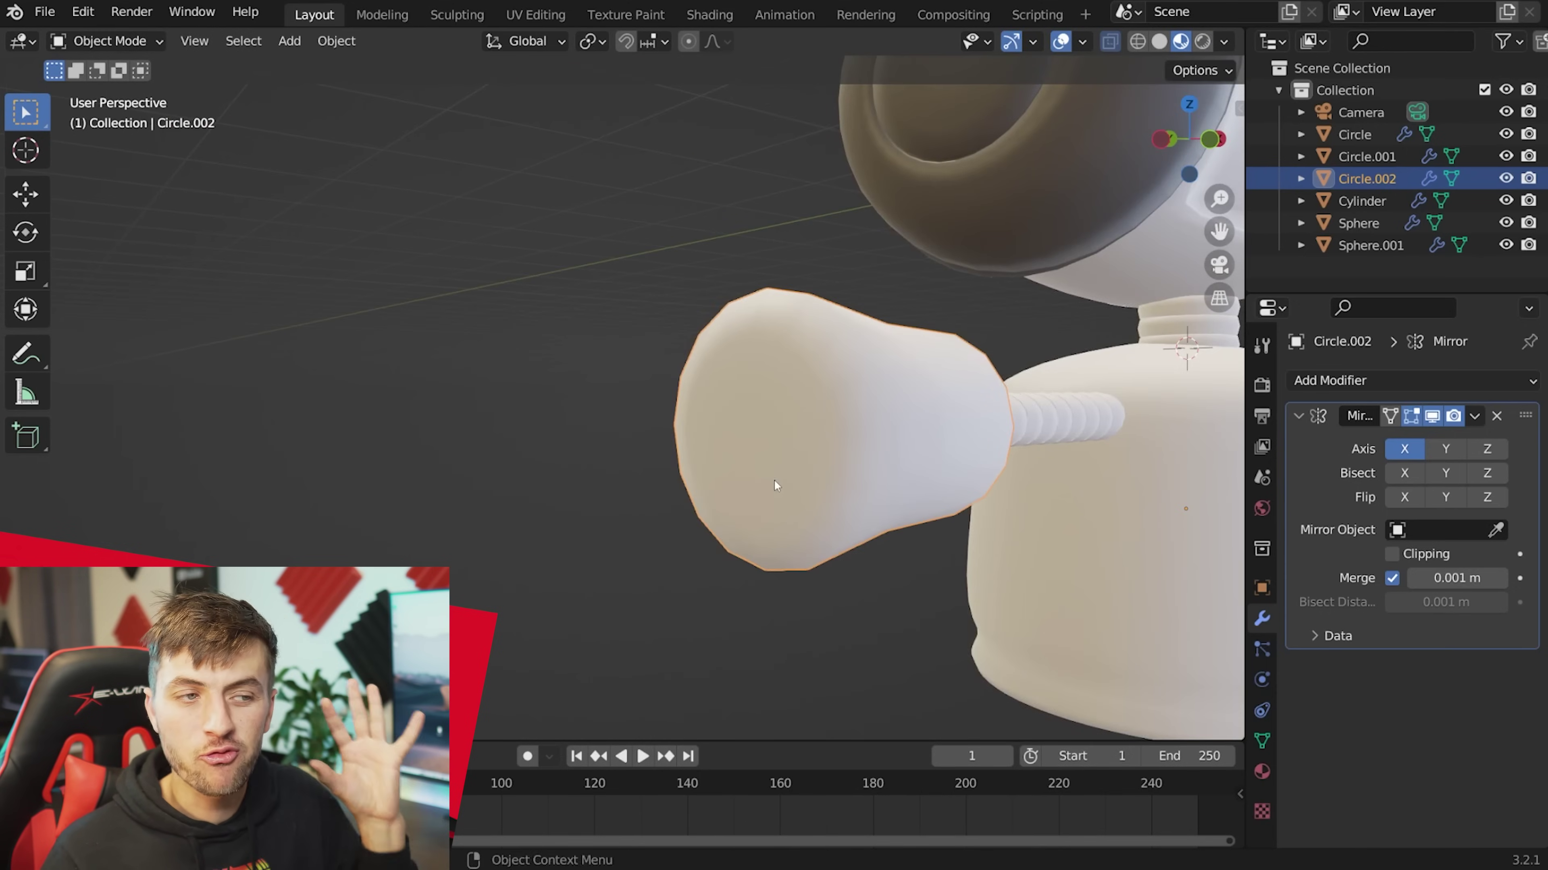
Extrude faces on the hand's outer end by about 0.4 m to form a finger.
key(Tab)
middle_drag(792, 396, 799, 331)
key(e)
key(KP_1)
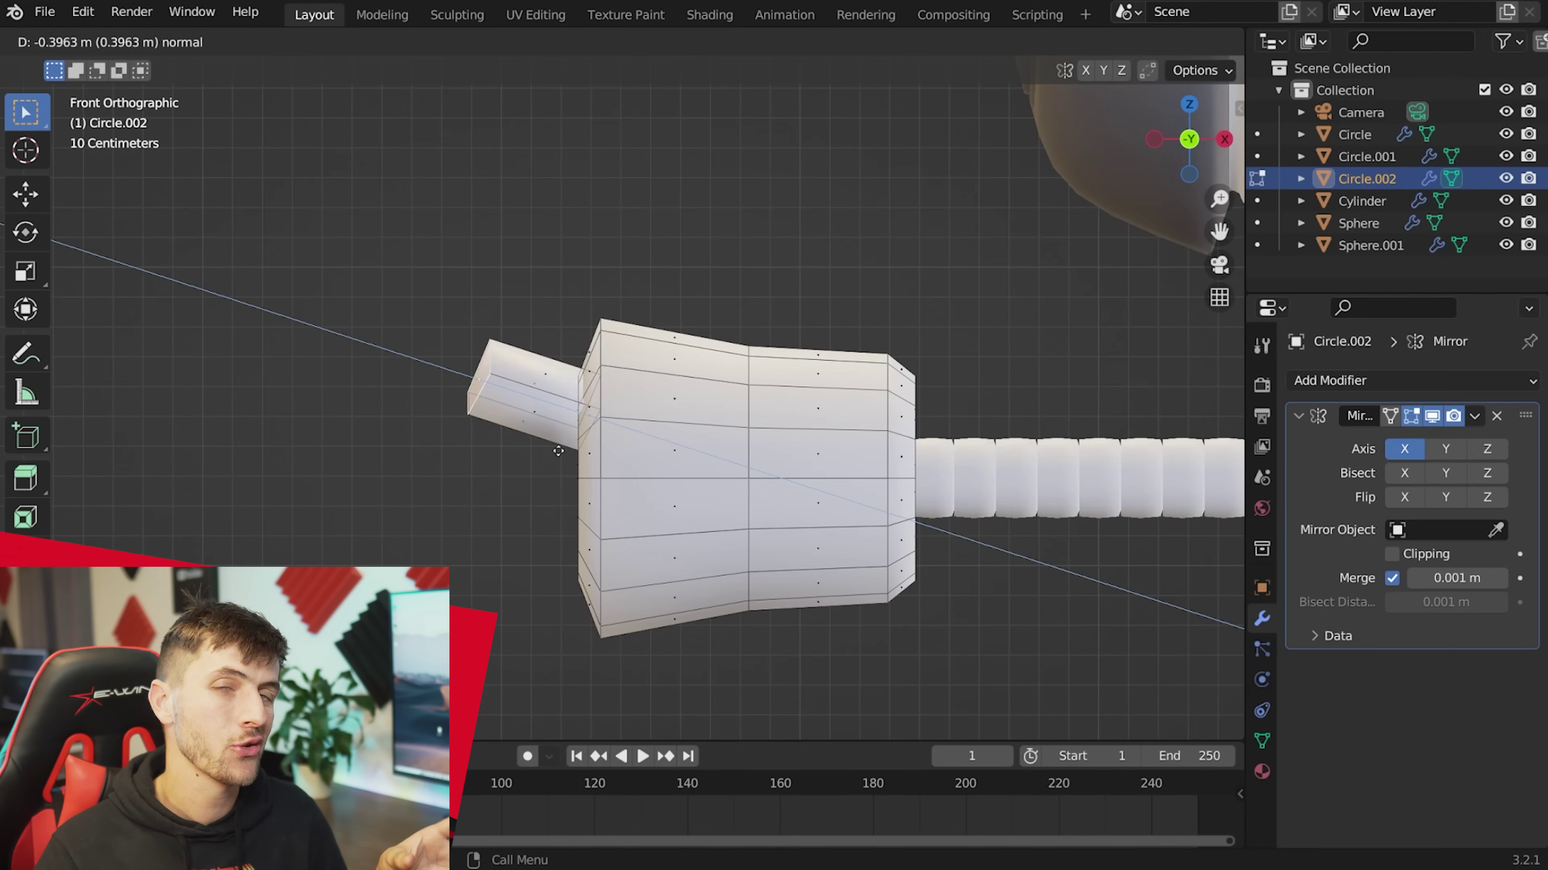
click(536, 443)
Shape the finger by moving and scaling its tip so that it bends and tapers.
middle_drag(535, 443, 877, 424)
key(g)
click(632, 485)
key(s)
click(571, 423)
key(g)
click(661, 359)
key(g)
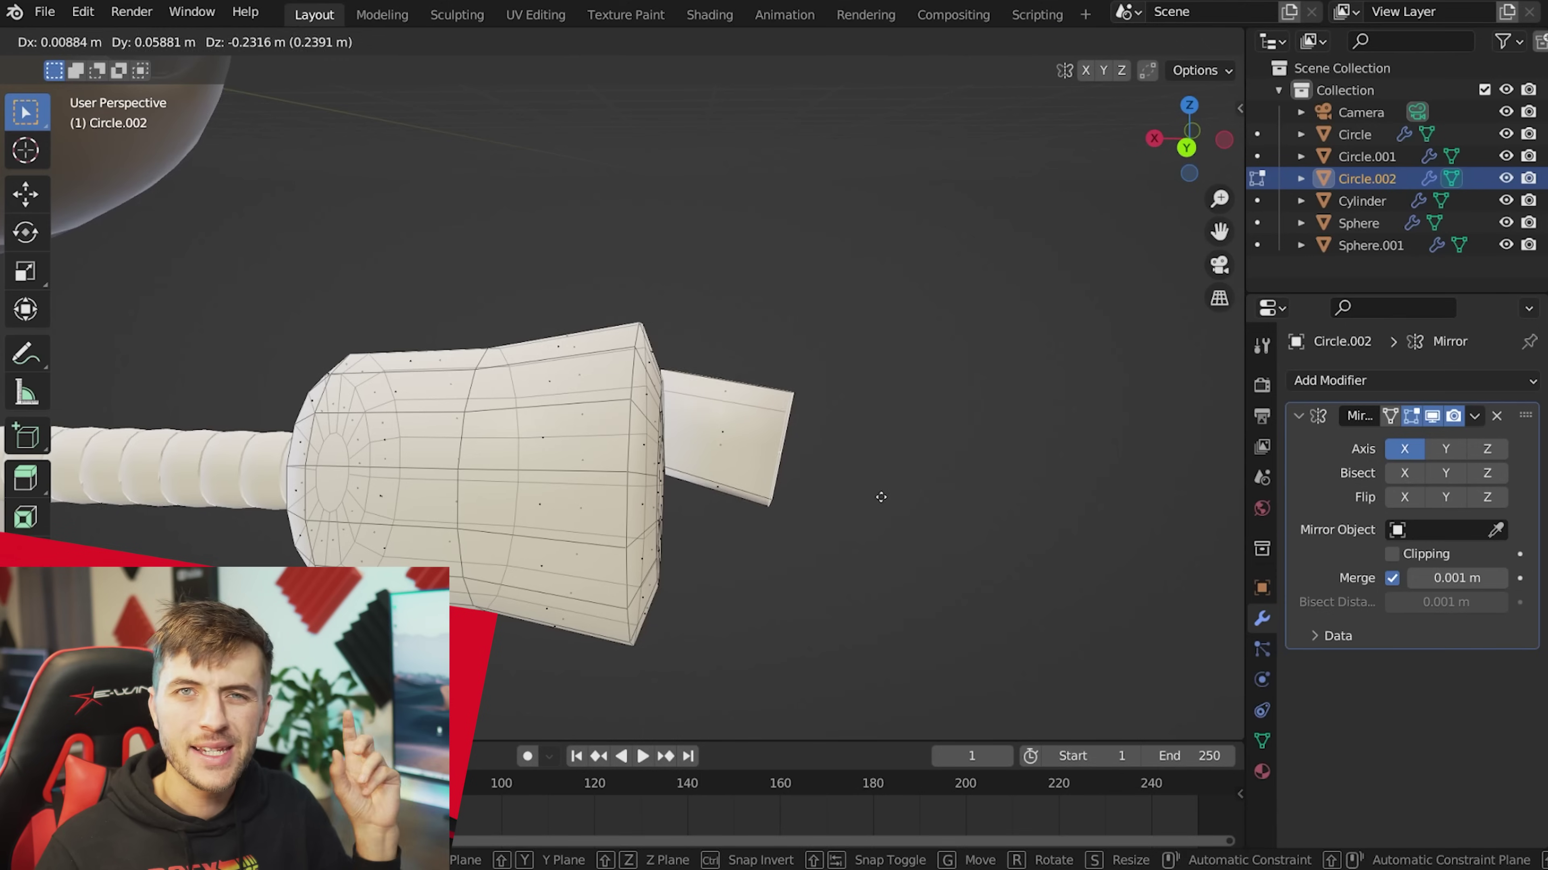
click(846, 526)
key(g)
click(874, 536)
key(s)
click(844, 509)
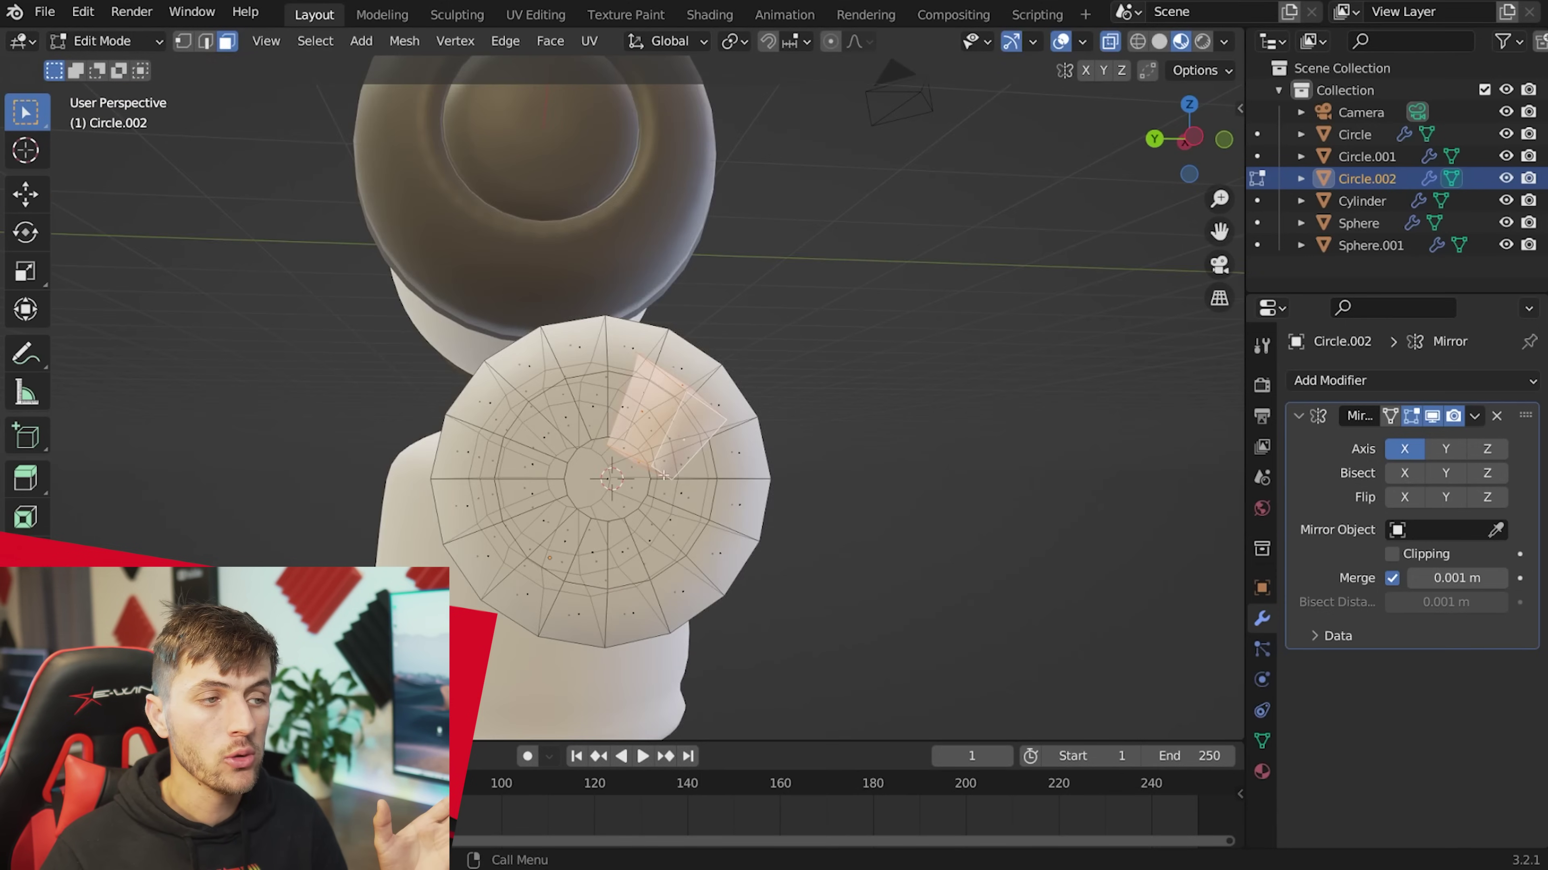
Reposition the finger on the hand's end face and set the pivot point to 3D Cursor.
scroll(663, 476, up, 1)
middle_drag(663, 475, 663, 425)
key(g)
click(666, 459)
key(r)
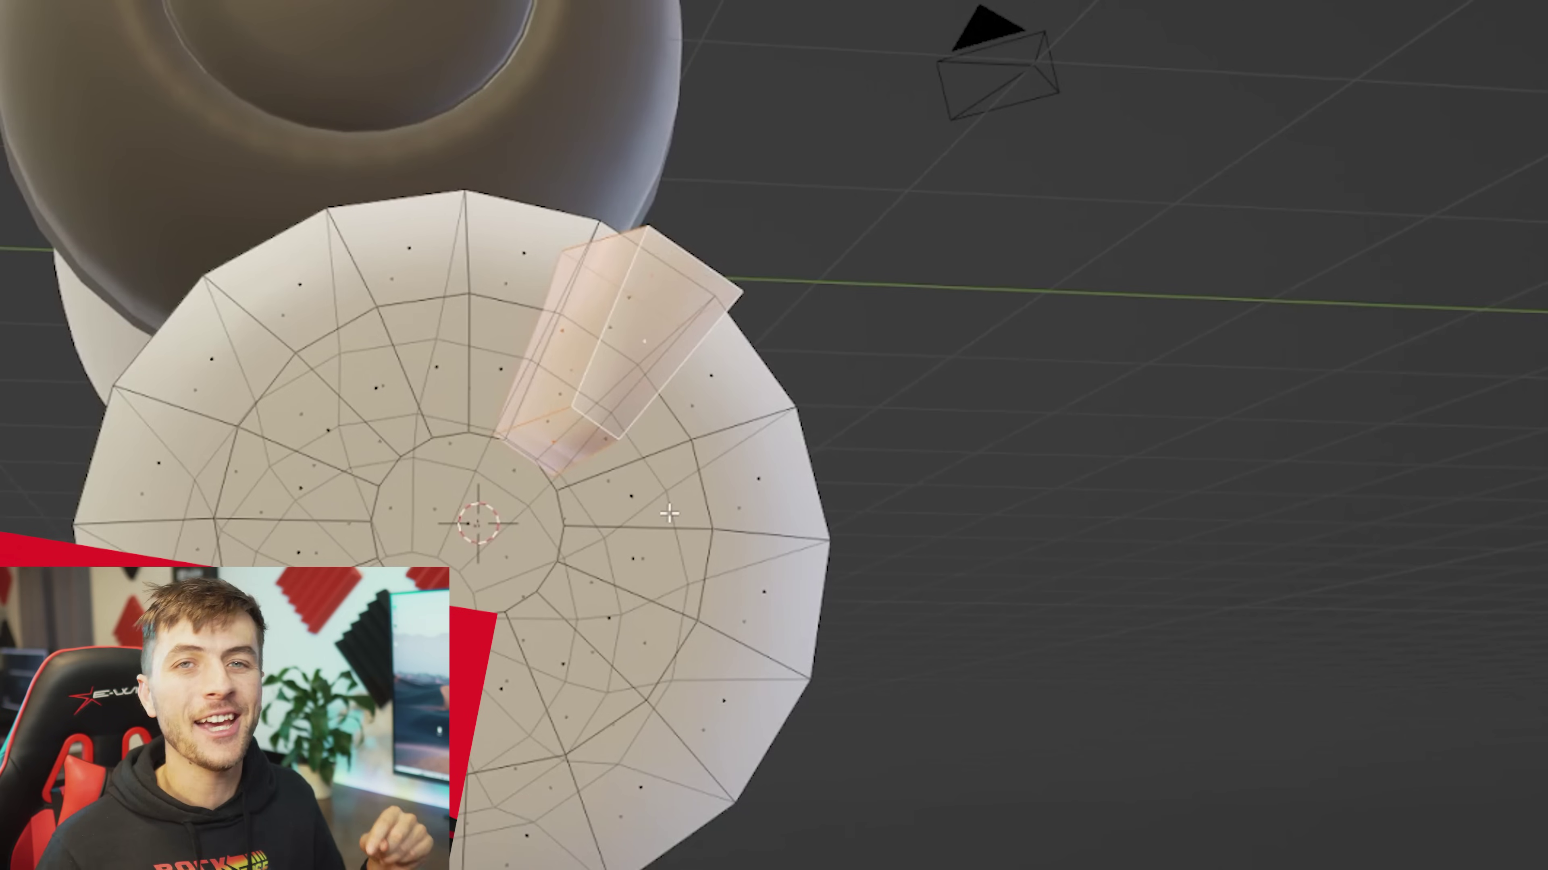
key(period)
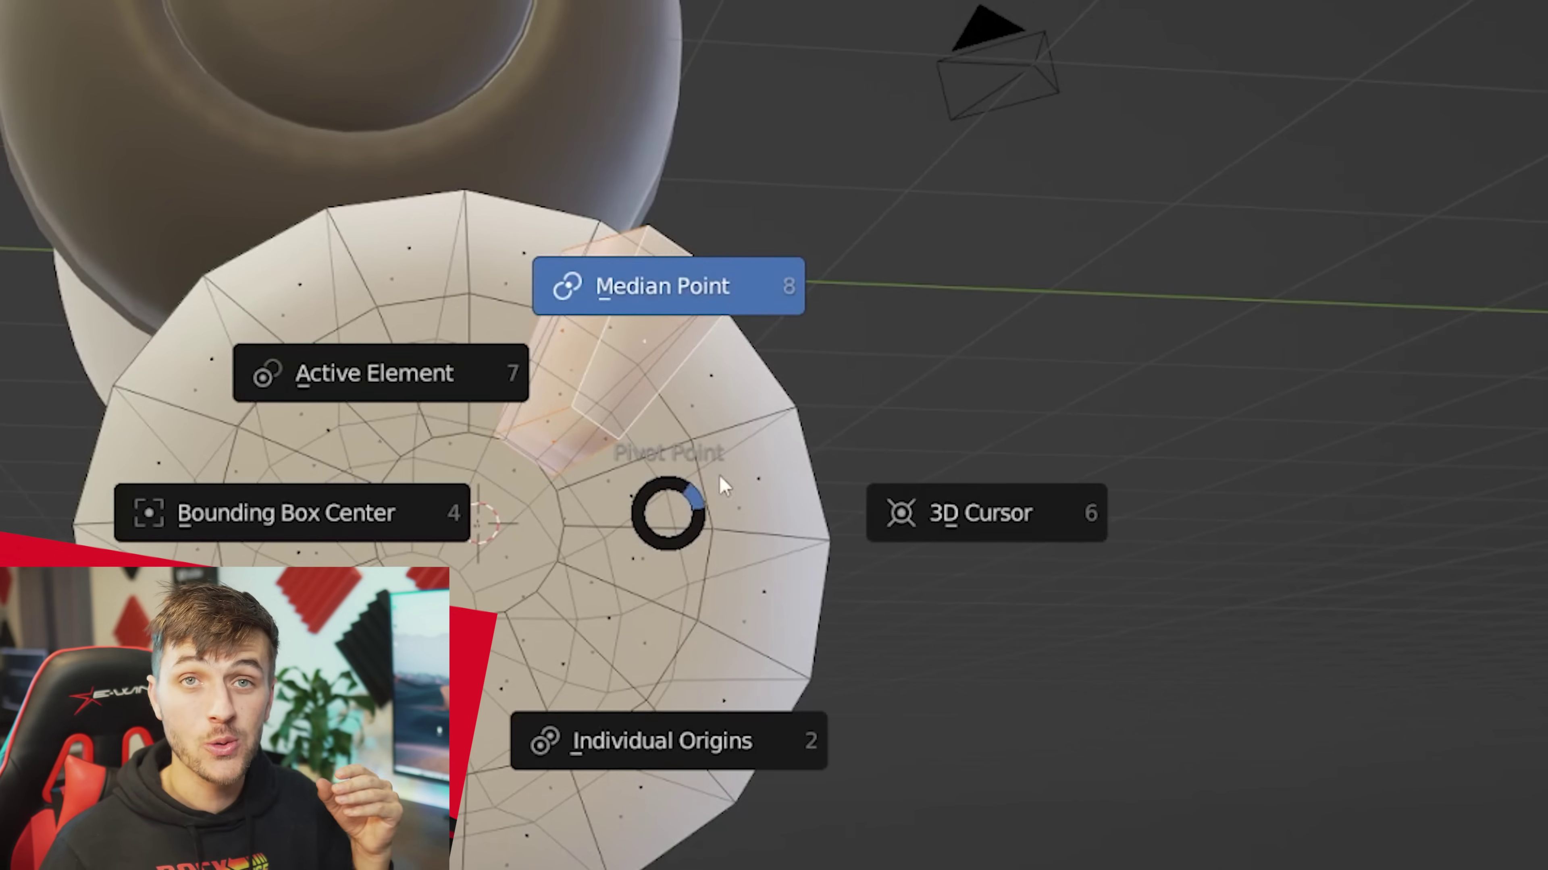
click(968, 512)
Duplicate the finger twice in side view, rotating each copy roughly a third of a turn around the hand's centre.
middle_drag(812, 519, 749, 514)
key(KP_3)
key(shift+d)
key(r)
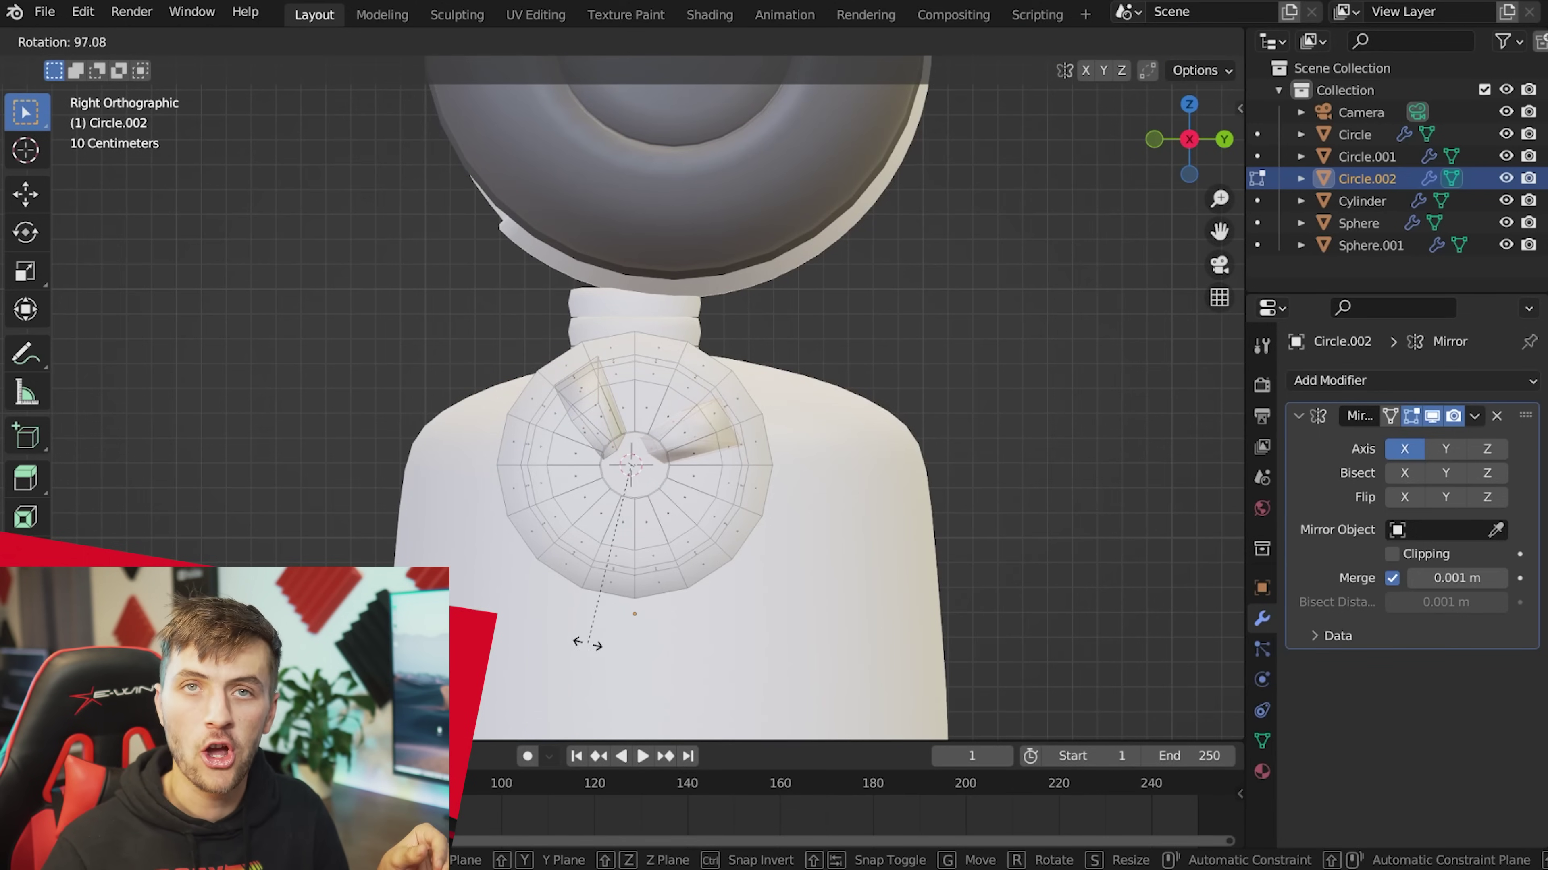
click(588, 643)
key(shift+d)
key(r)
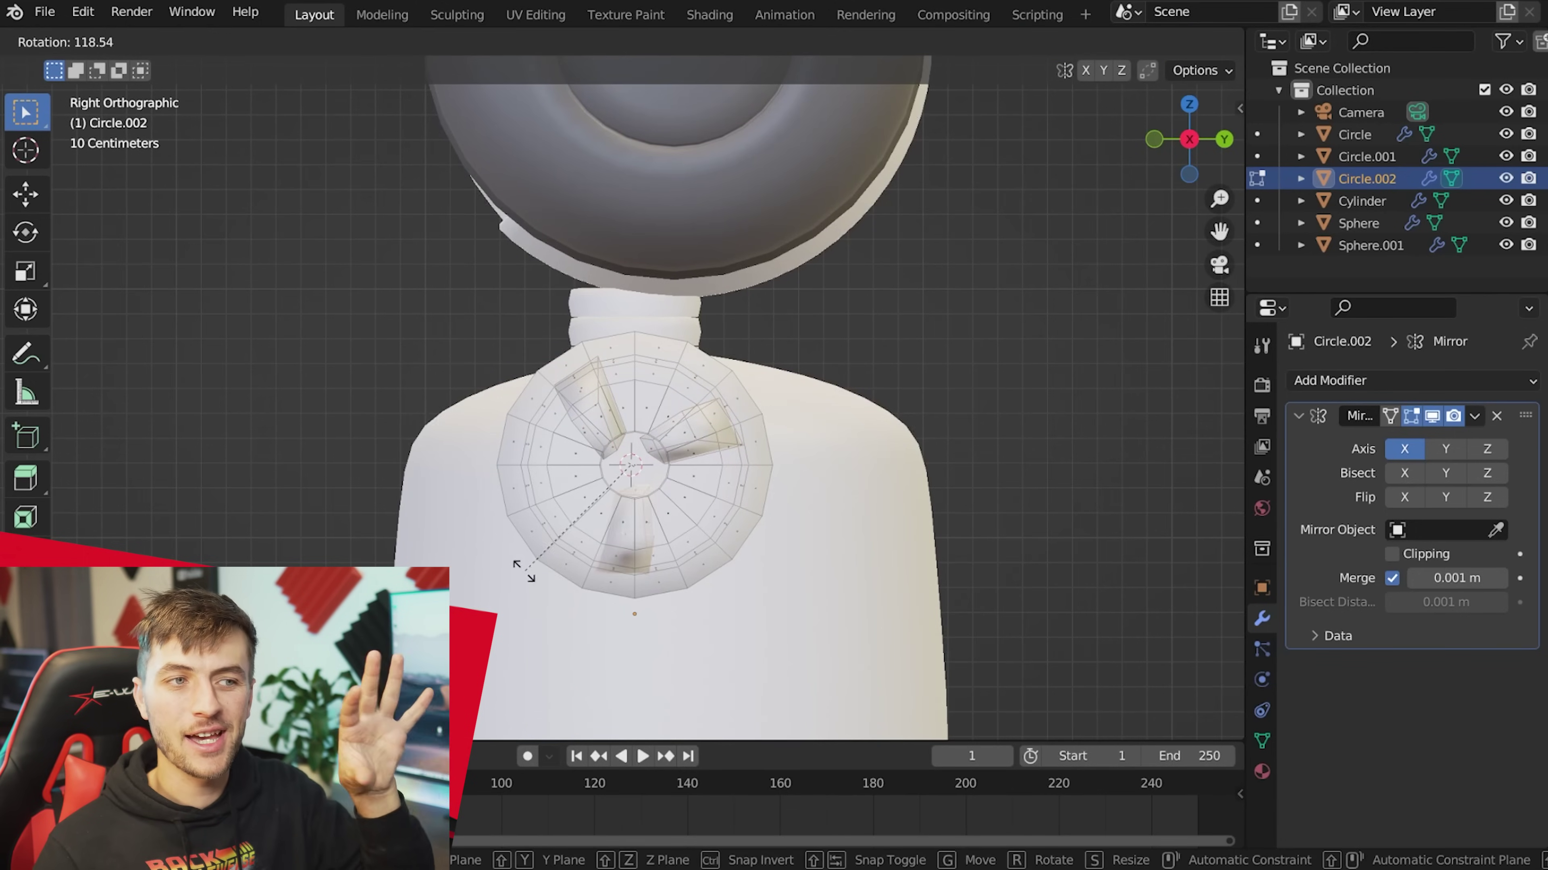
click(494, 535)
key(Tab)
middle_drag(513, 500, 220, 473)
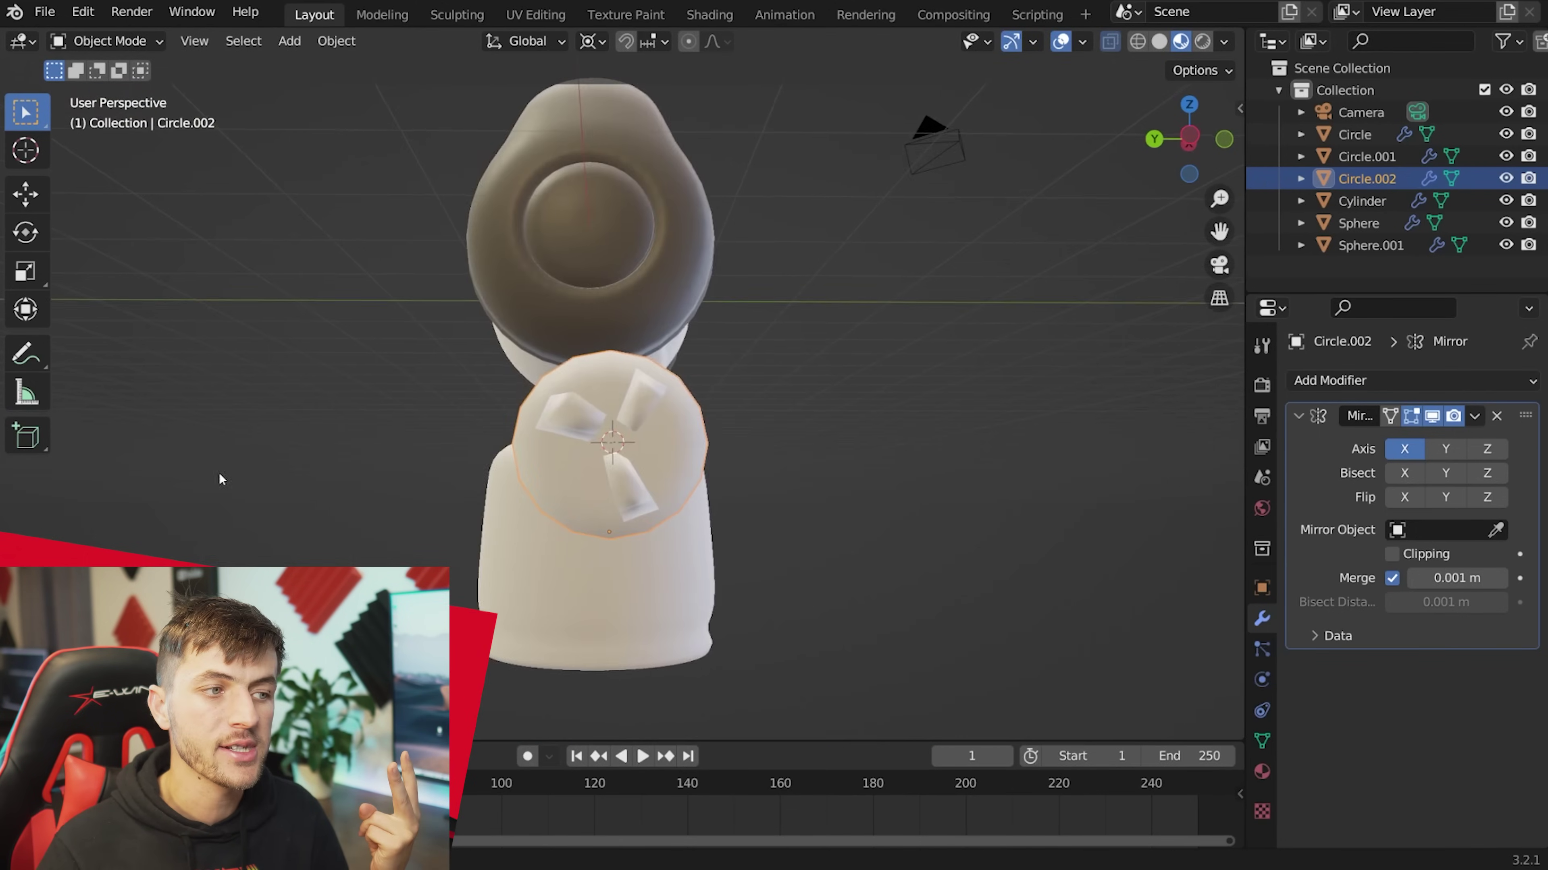
Adjust the three fingers' position against the hand's outer end in front view.
key(KP_1)
key(Tab)
key(g)
click(621, 654)
key(Tab)
middle_drag(627, 659, 888, 634)
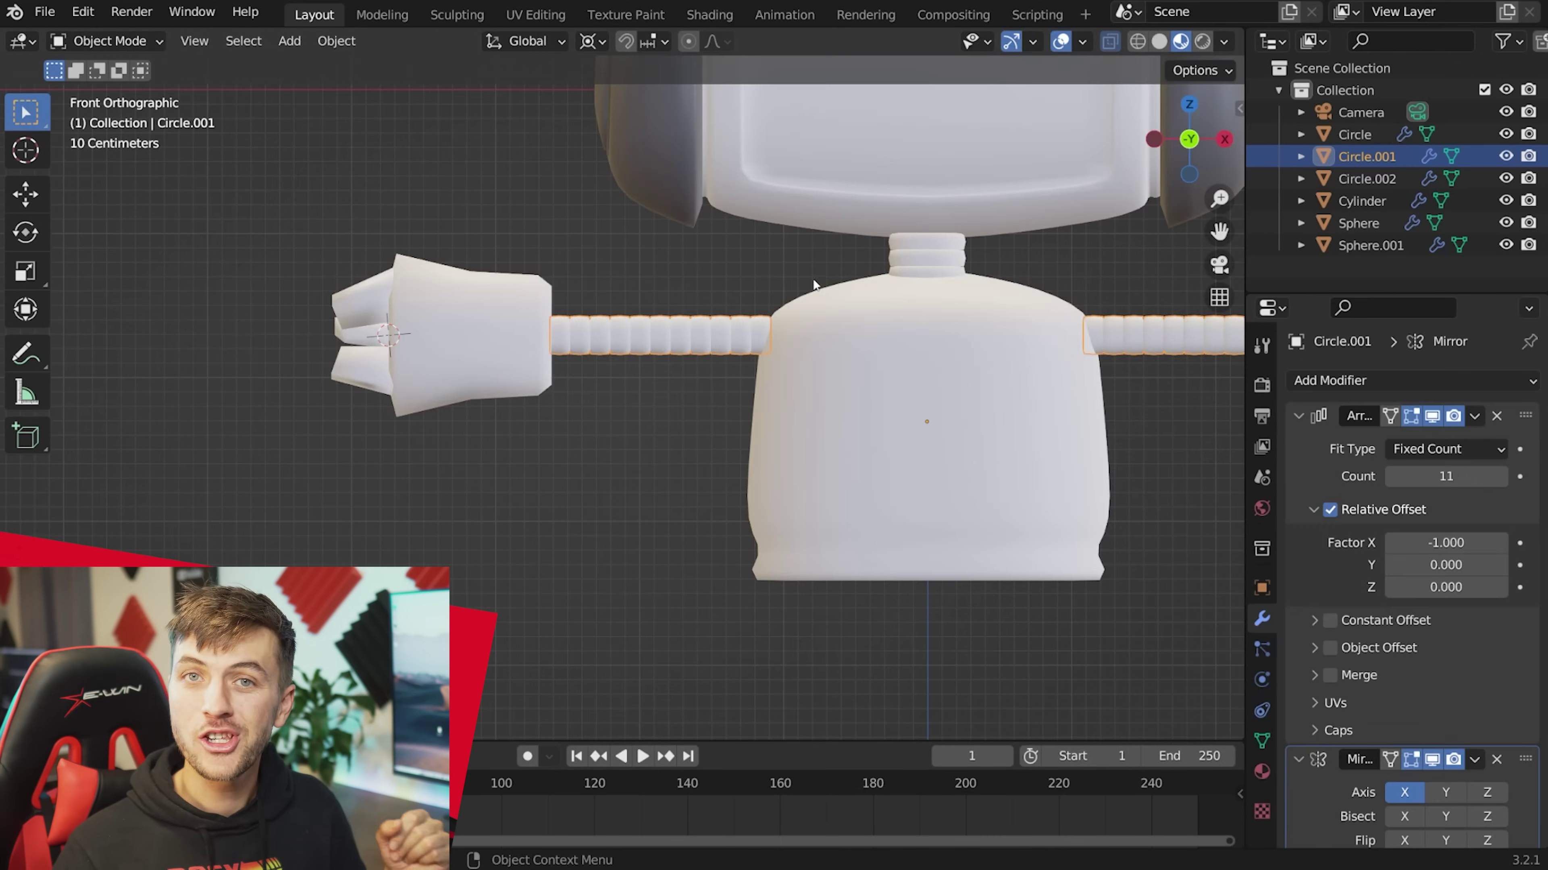
Duplicate the arm in place and remove the copy's Array modifier to leave a single mirrored ring.
key(shift+d)
right_click(756, 443)
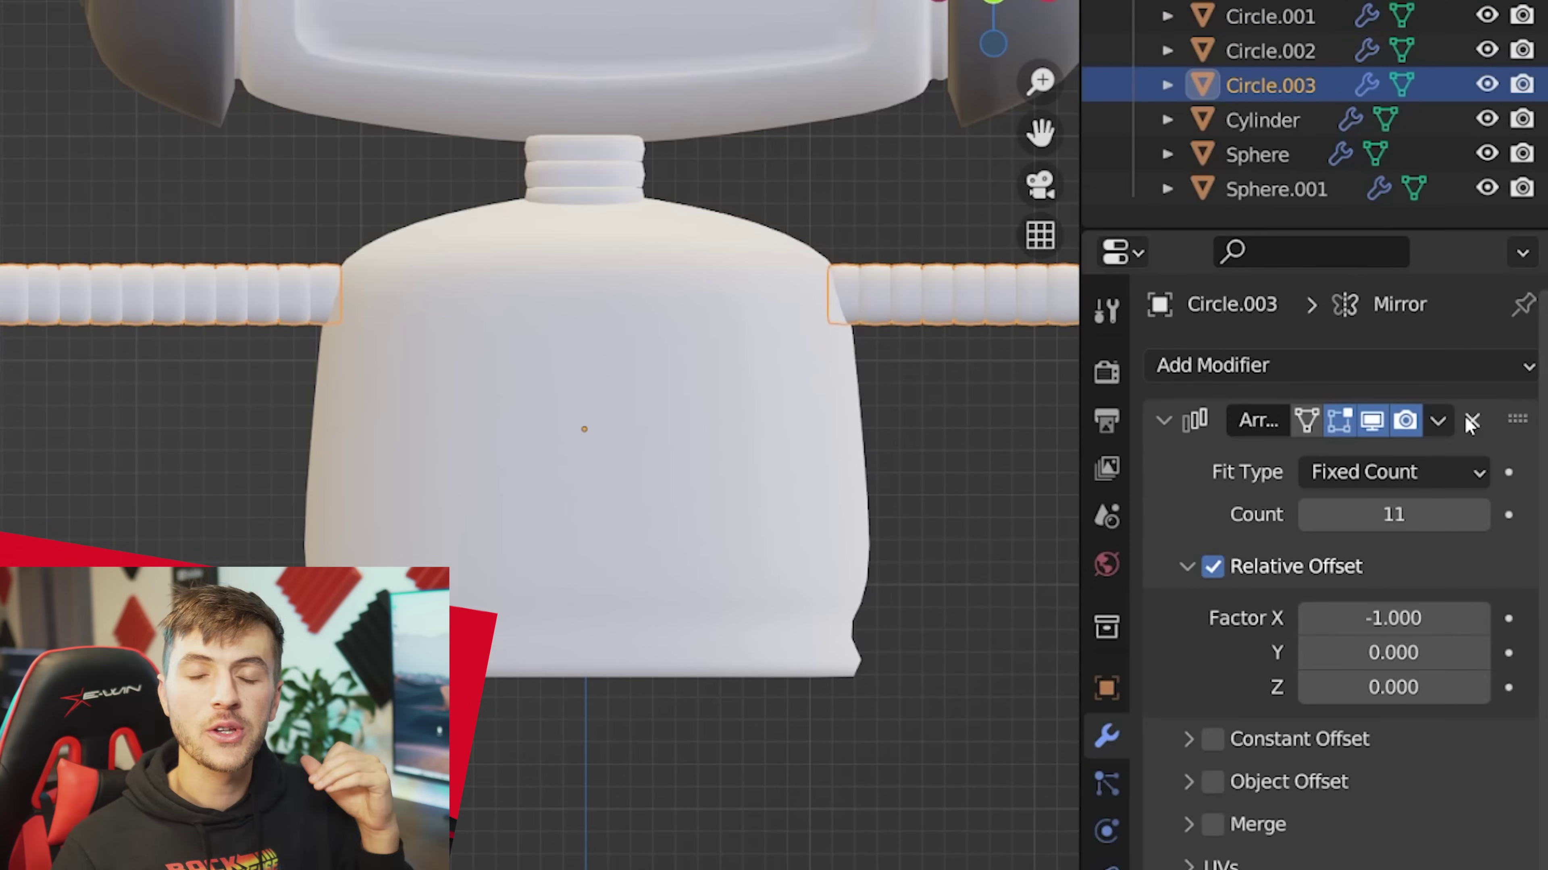
click(1471, 420)
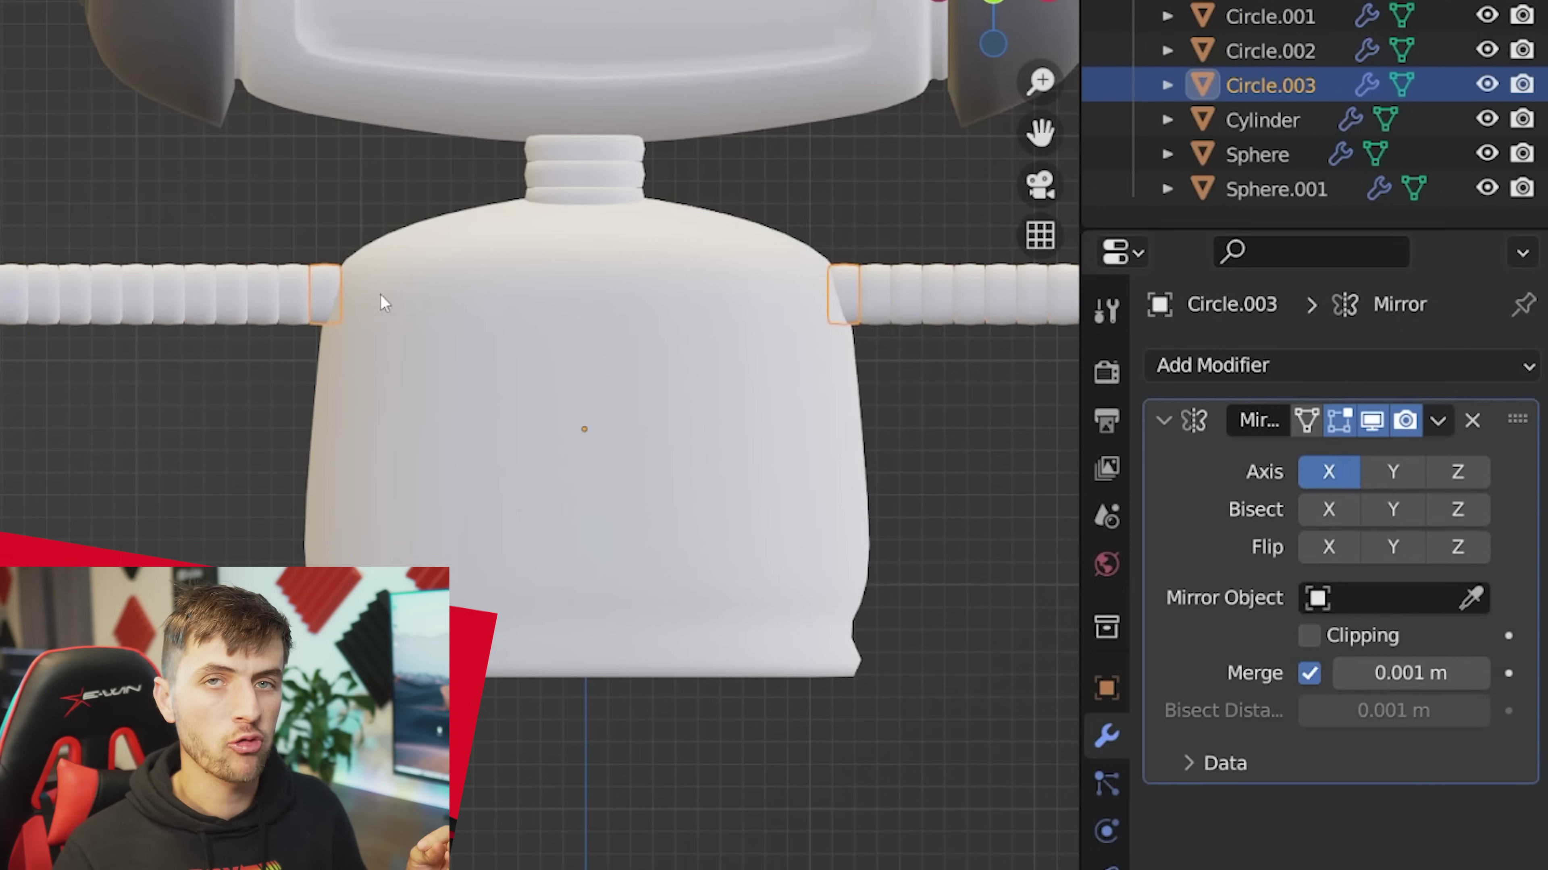
Move the mirrored ring pair straight down below the body and rotate it upright about its median point.
key(g)
key(z)
key(period)
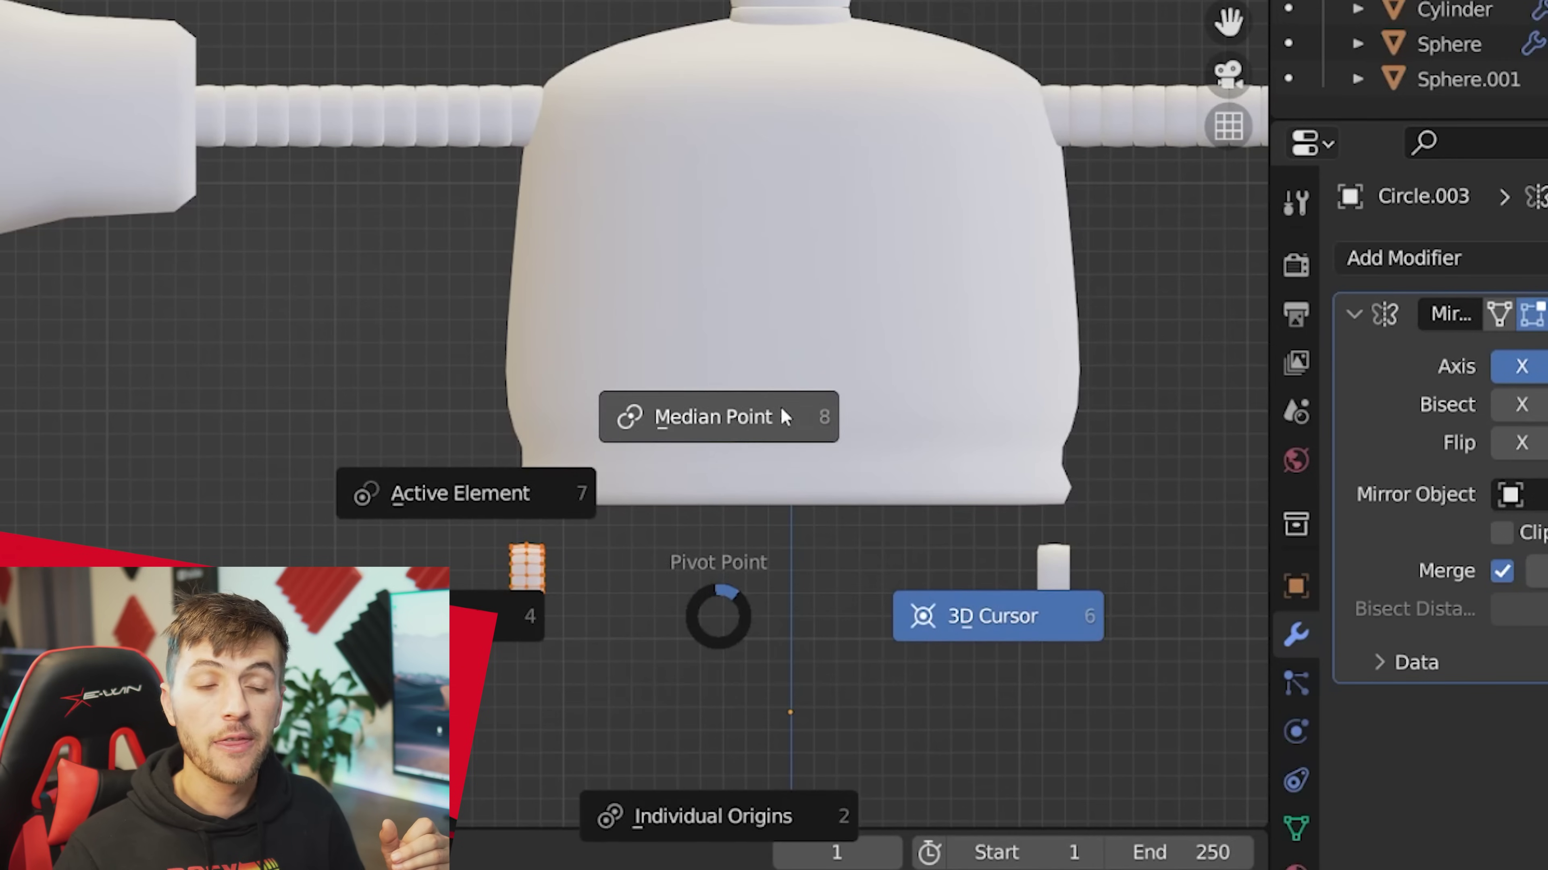
click(785, 416)
key(r)
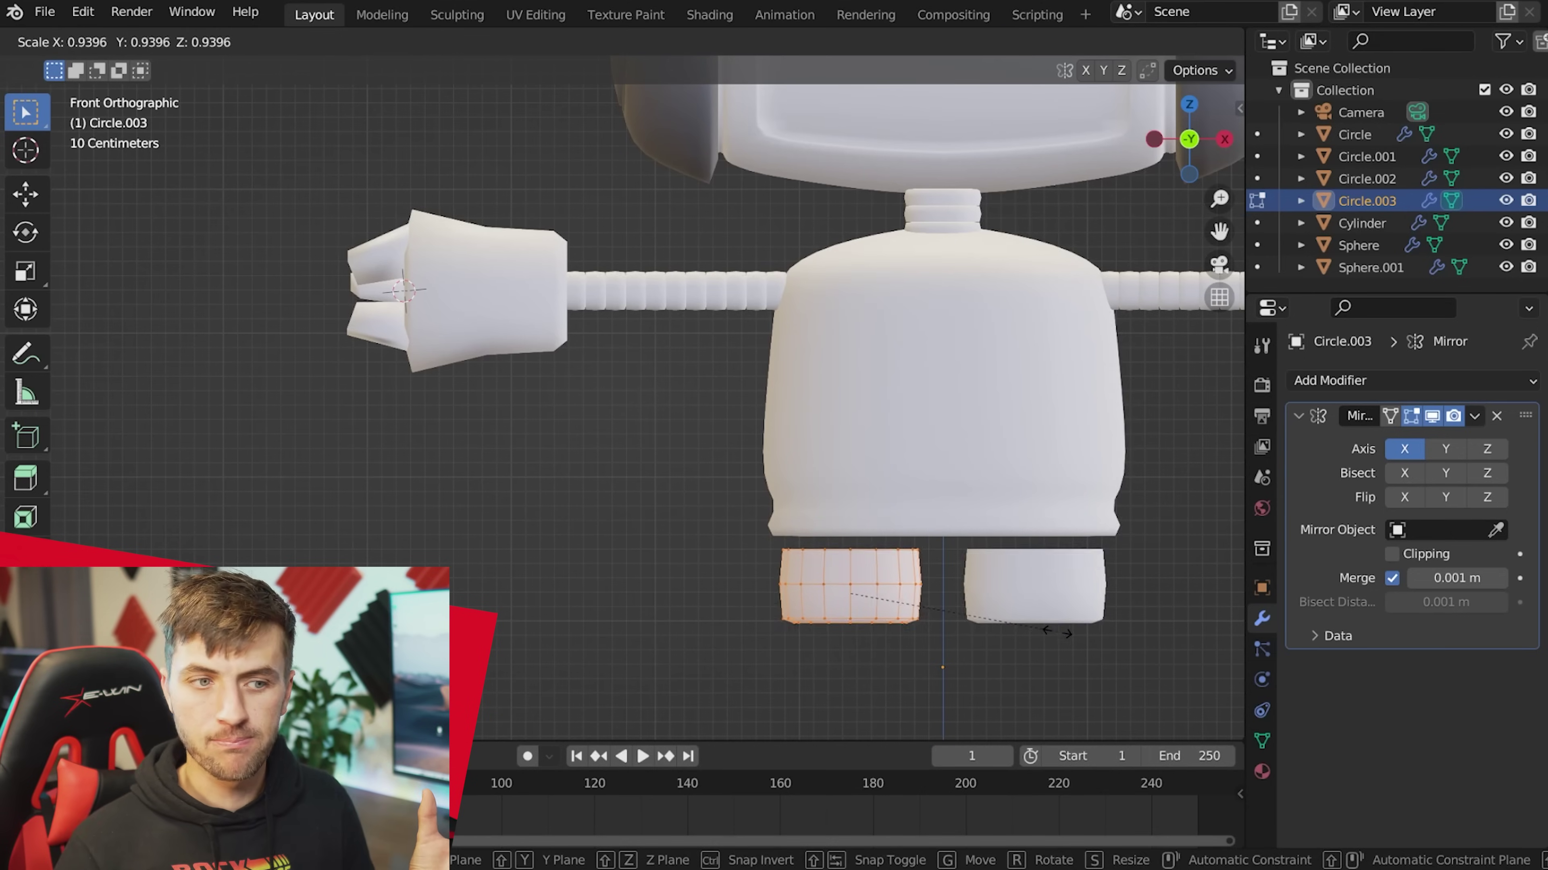
Scale the upright rings up into two wide foot blocks and position them just beneath the body's base.
click(1040, 629)
key(g)
click(1047, 623)
key(s)
click(1060, 637)
Add horizontal edge loops around the foot and scale them outward so its sides bulge.
key(ctrl+r)
click(894, 544)
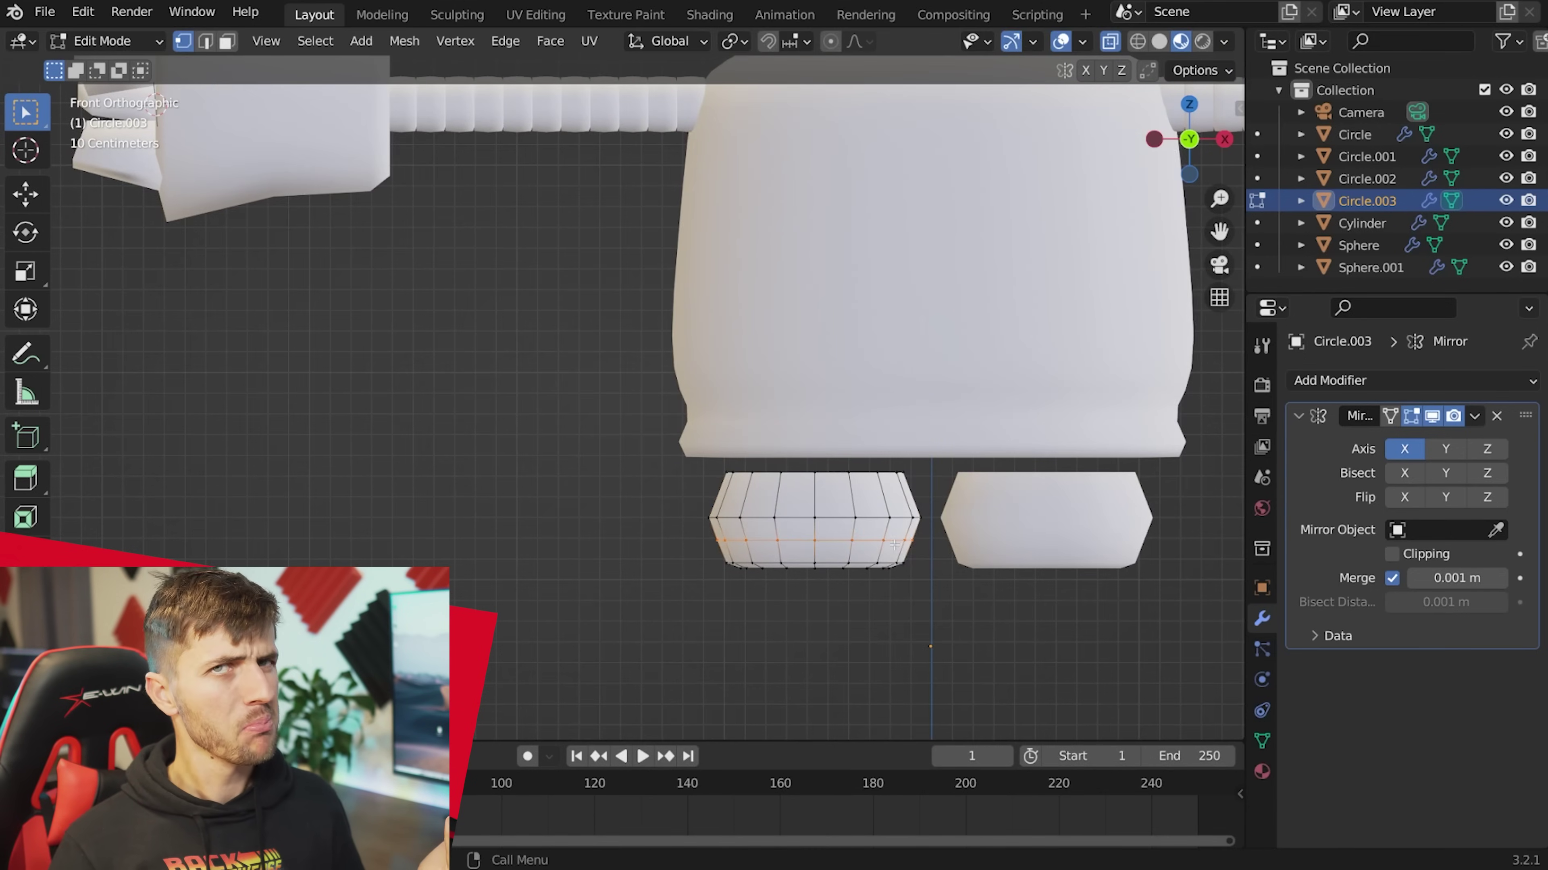
key(s)
key(s)
click(1014, 538)
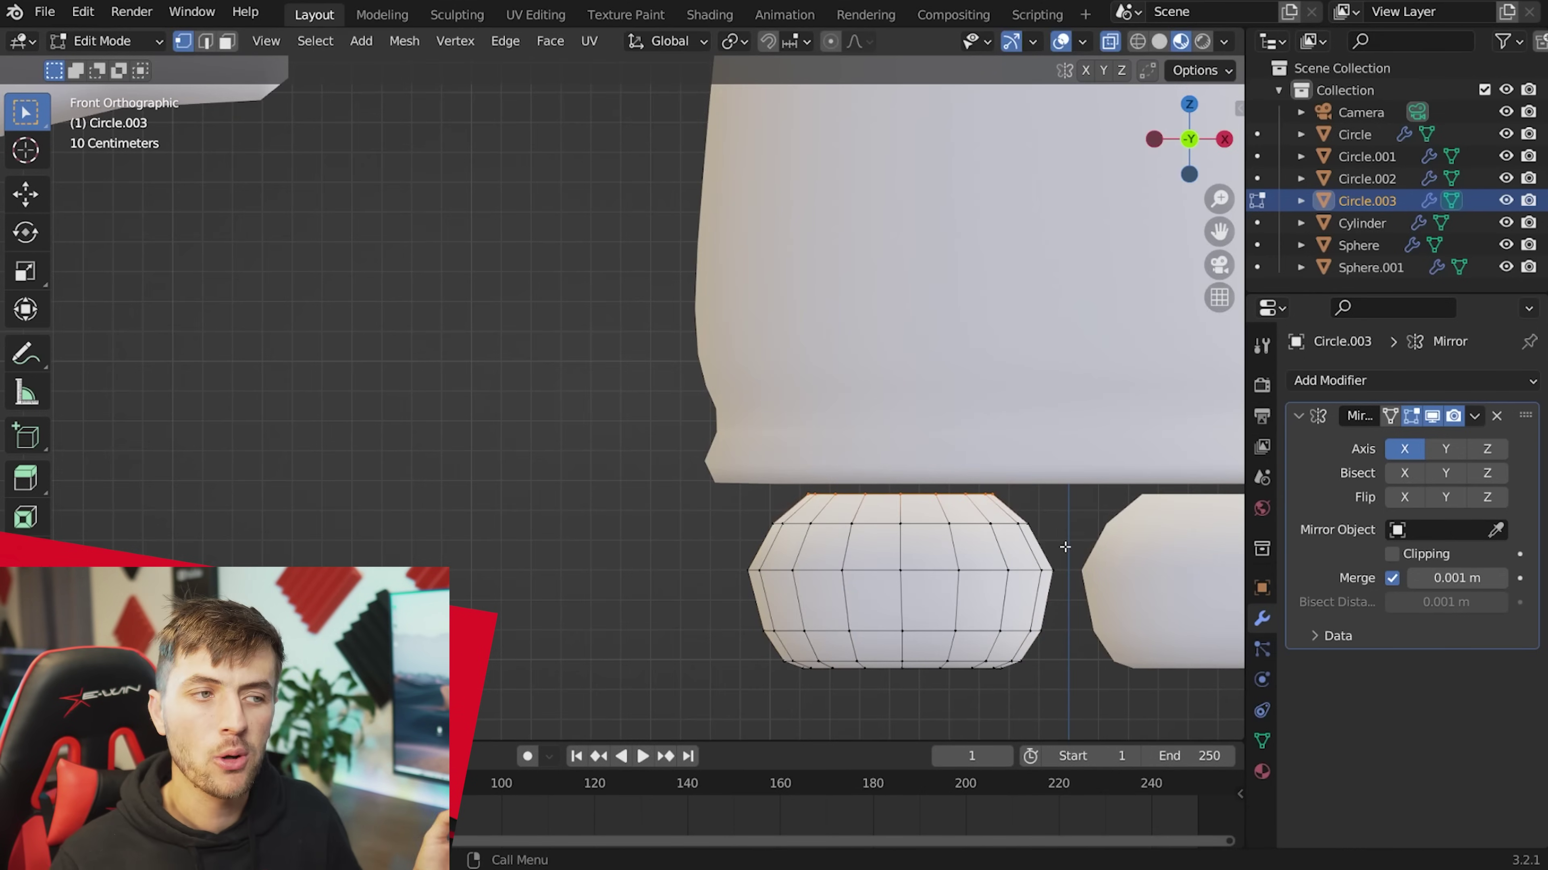
Scale the foot's top edge loop to round the shape and adjust the foot's height under the body.
scroll(779, 523, down, 3)
key(s)
click(861, 580)
key(g)
key(z)
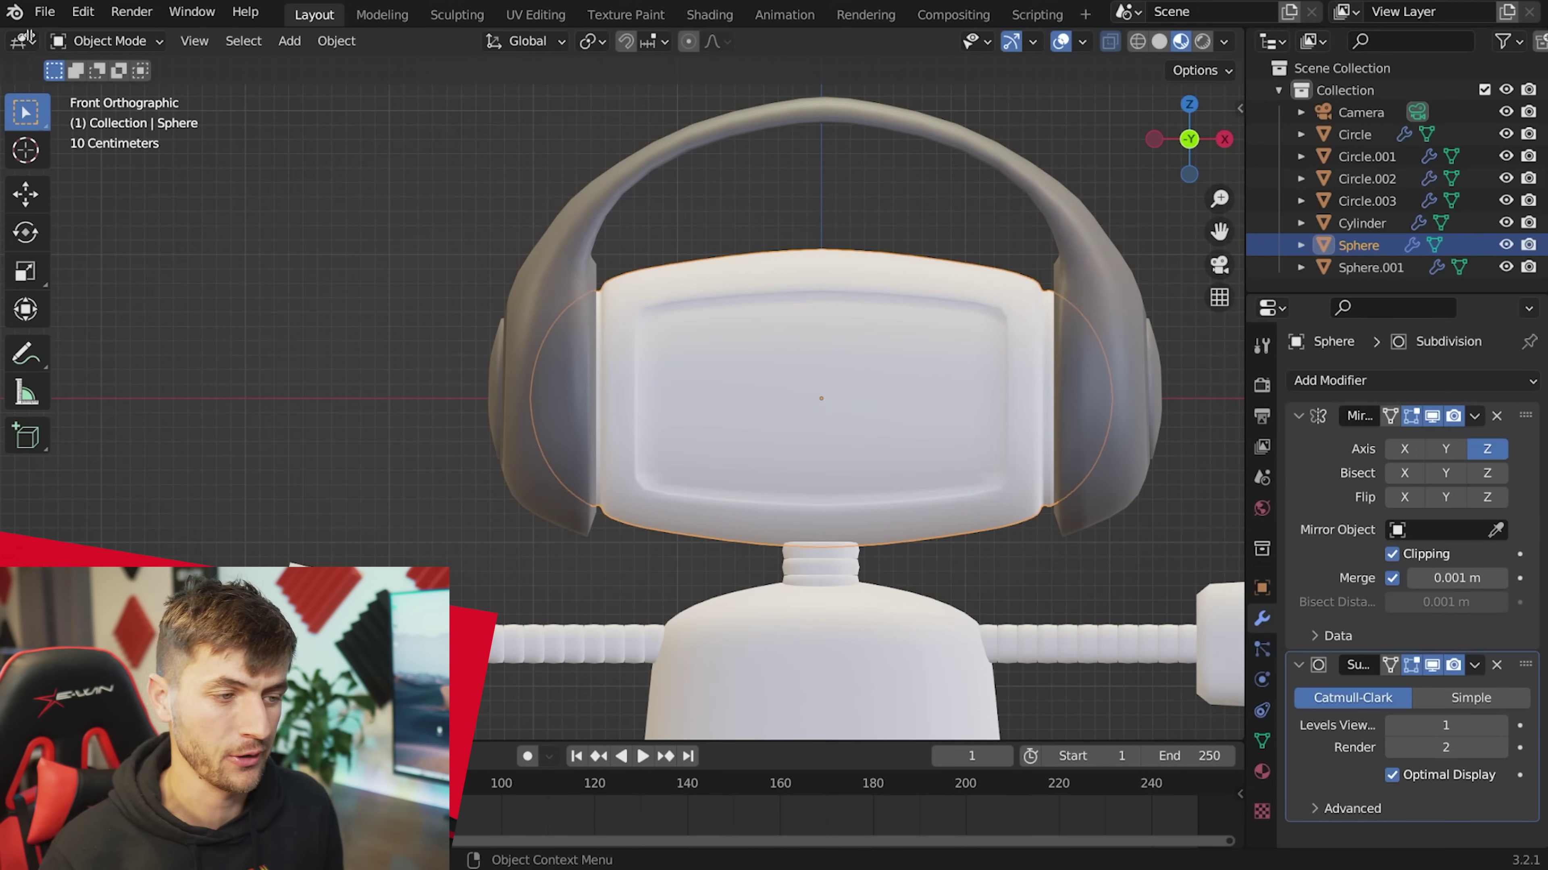
Split the 3D viewport vertically into two areas, widen the second one and display it in Rendered shading.
drag(29, 37, 780, 152)
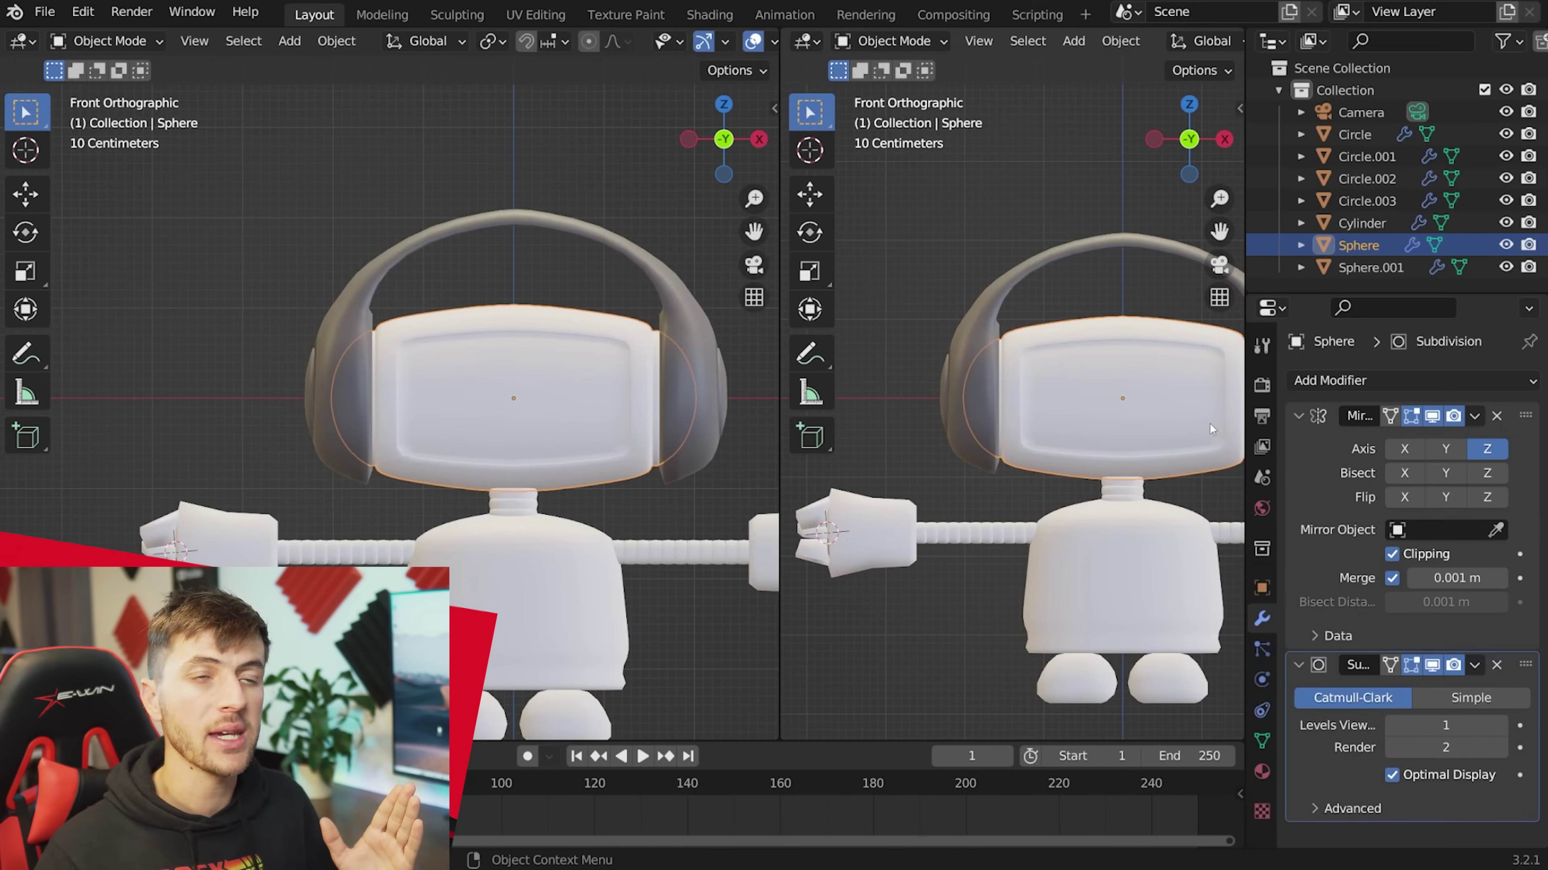
drag(1247, 425, 1379, 426)
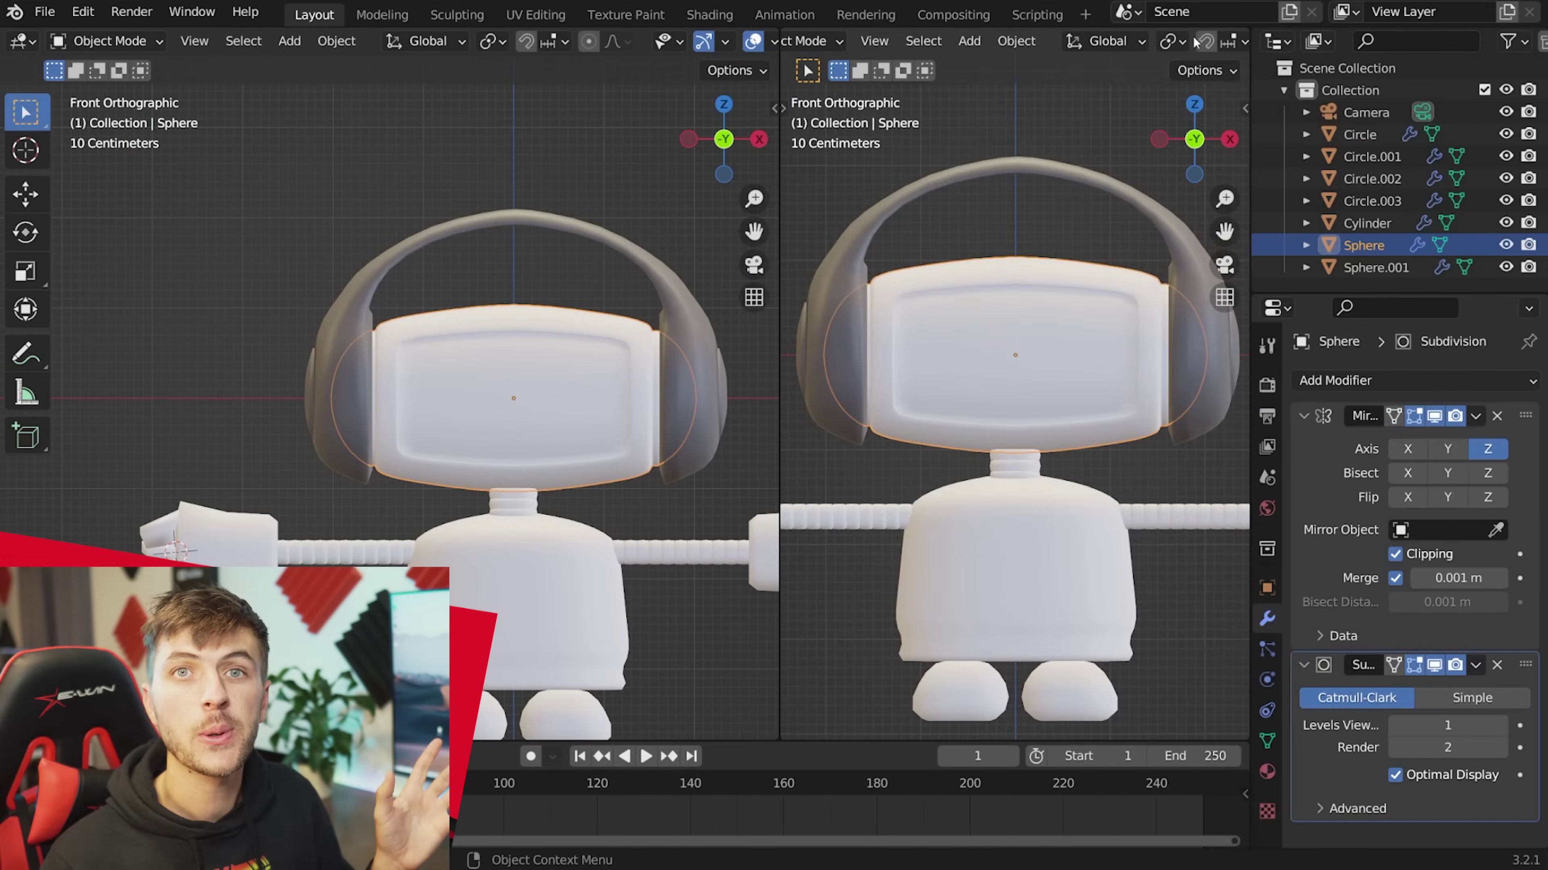
scroll(1196, 44, down, 6)
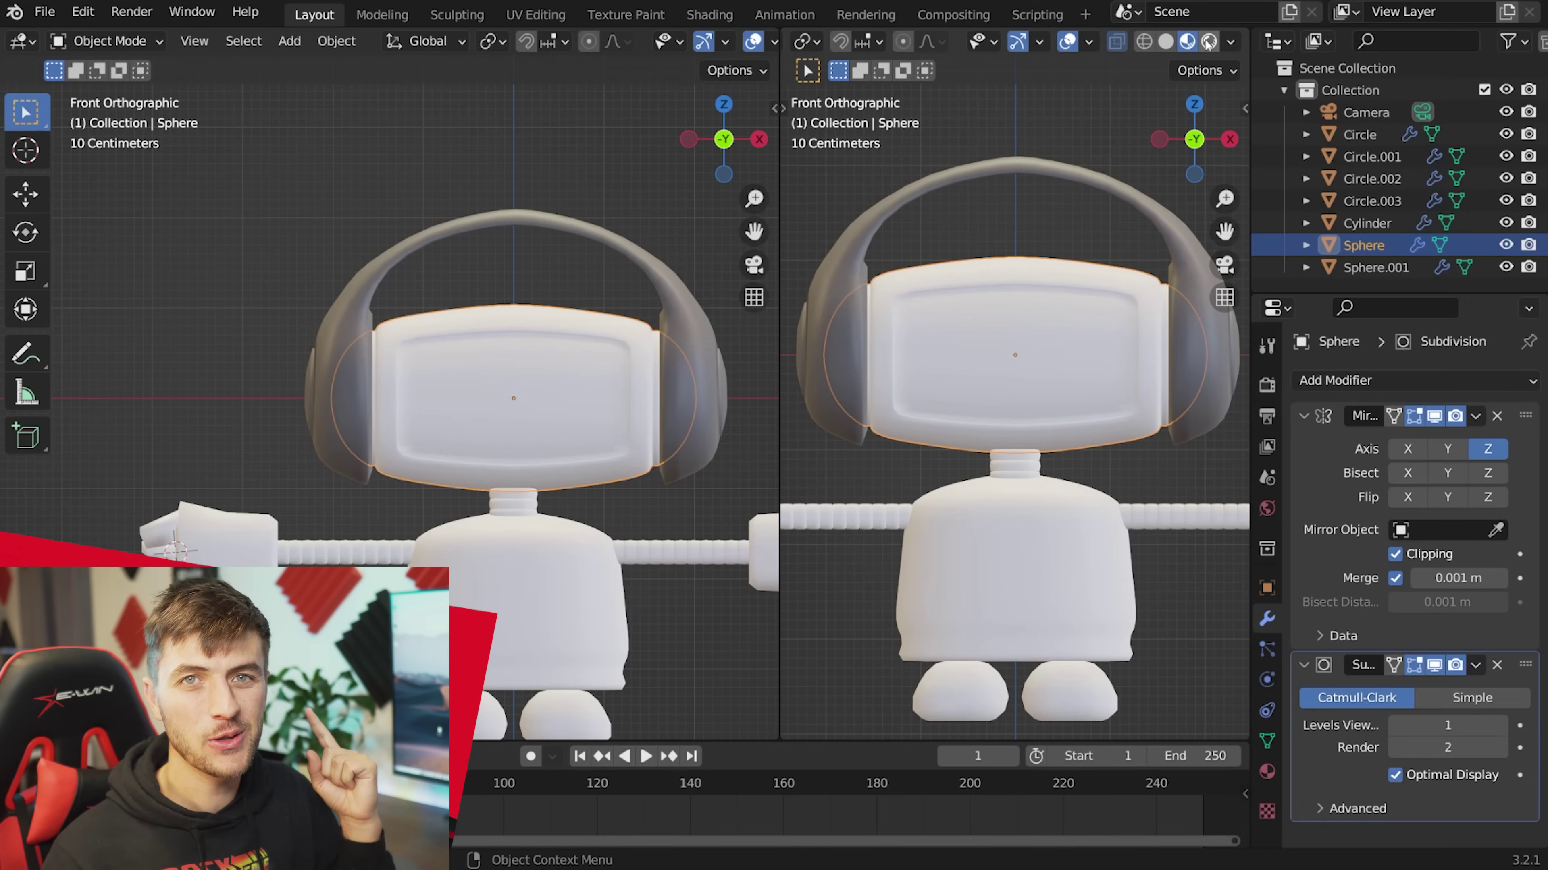
click(1207, 42)
key(a)
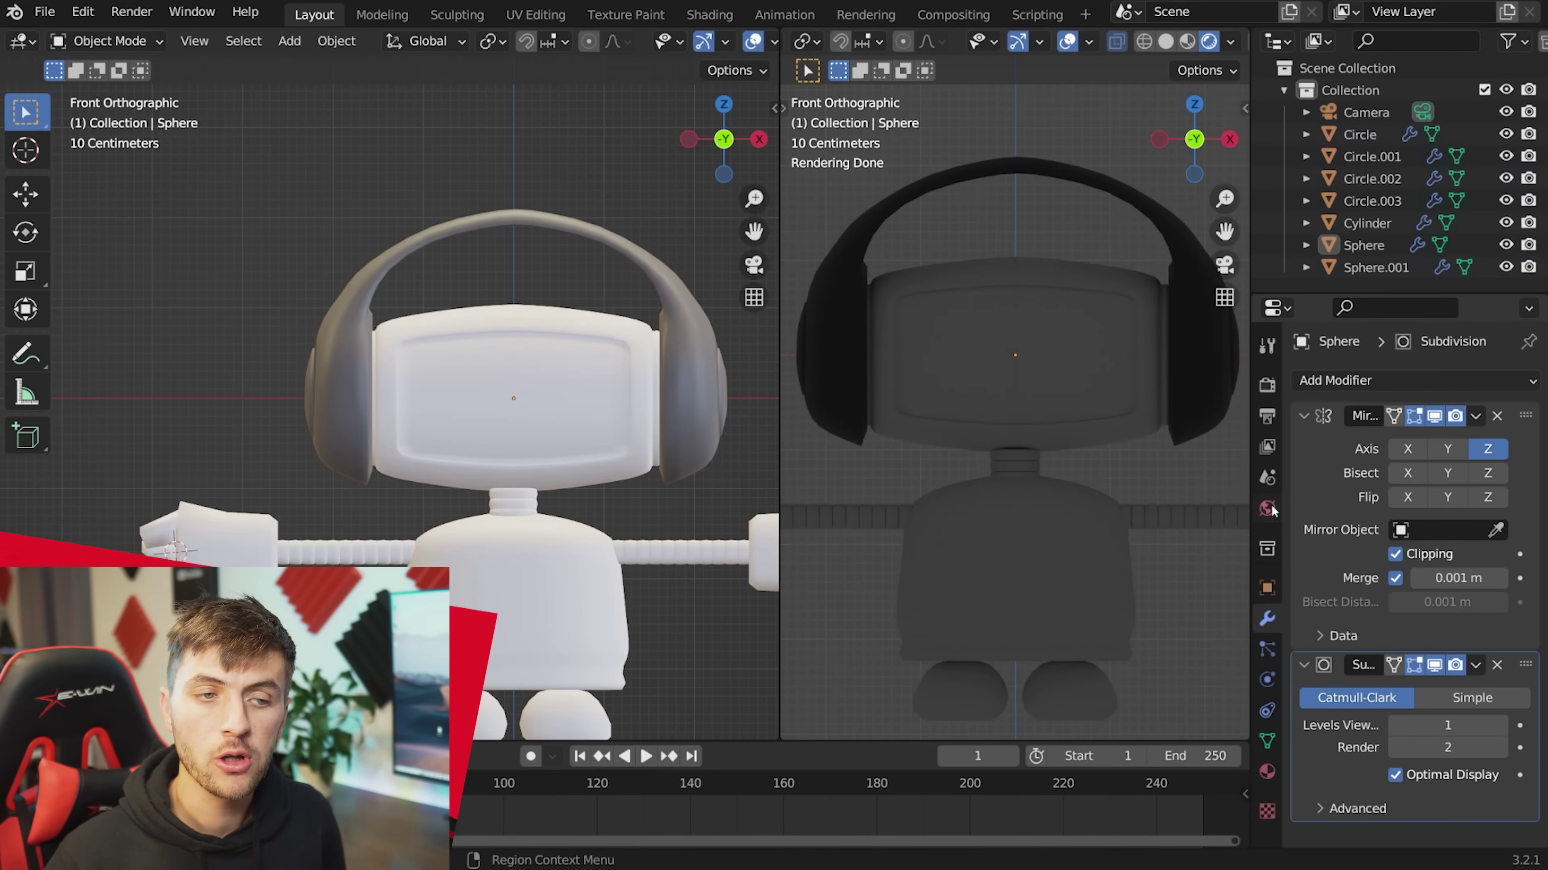
Assign an Environment Texture to the world's background colour and load neon_photostudio_4k.exr from the HDRIs folder.
click(1268, 508)
click(1400, 517)
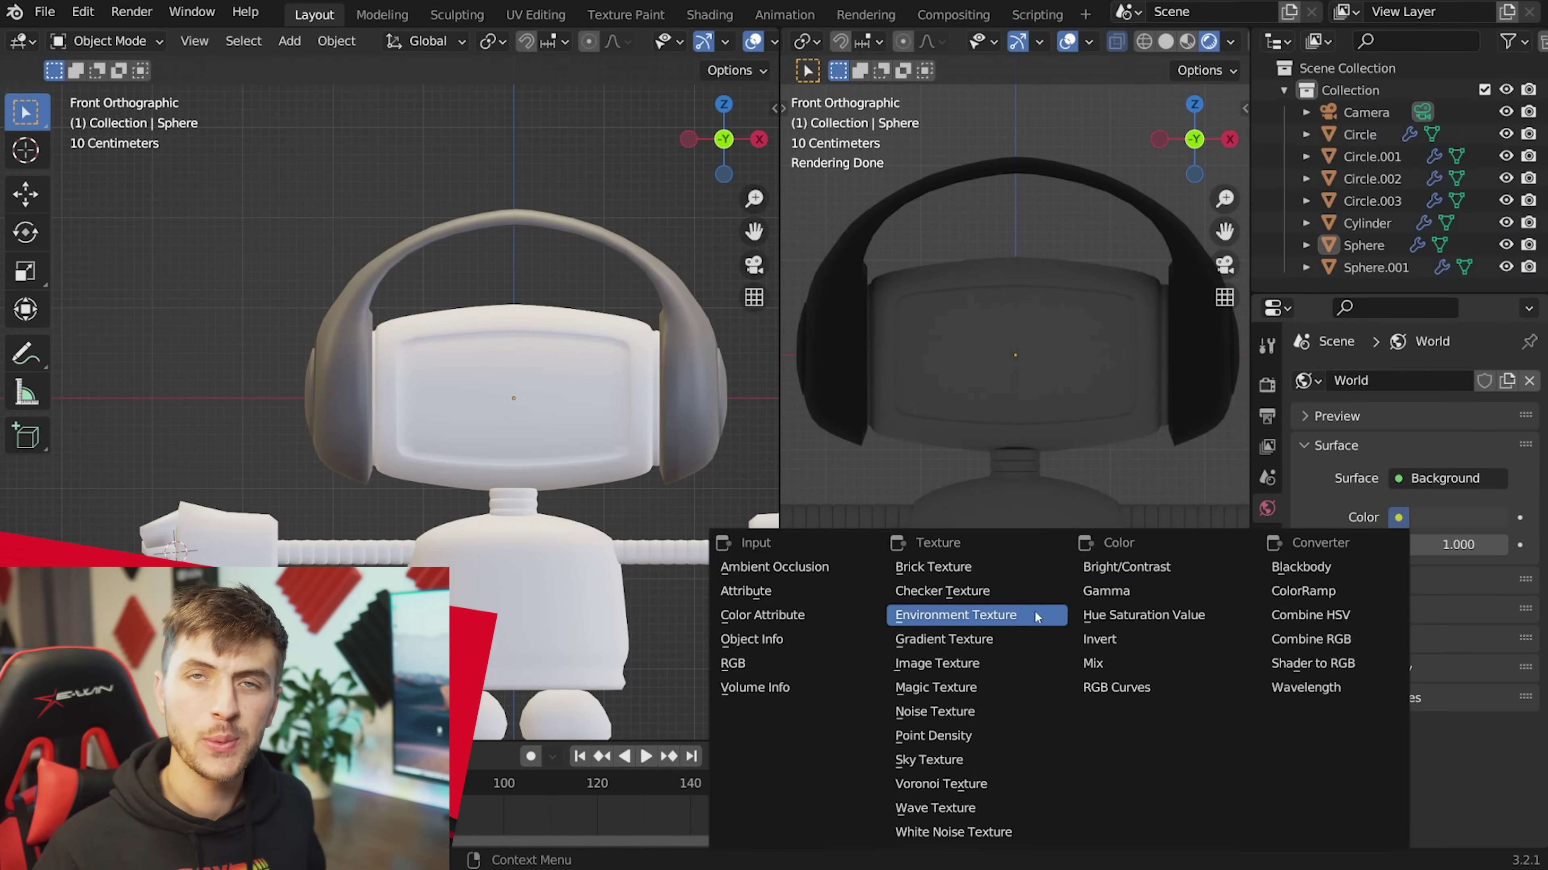
click(1009, 617)
click(1494, 549)
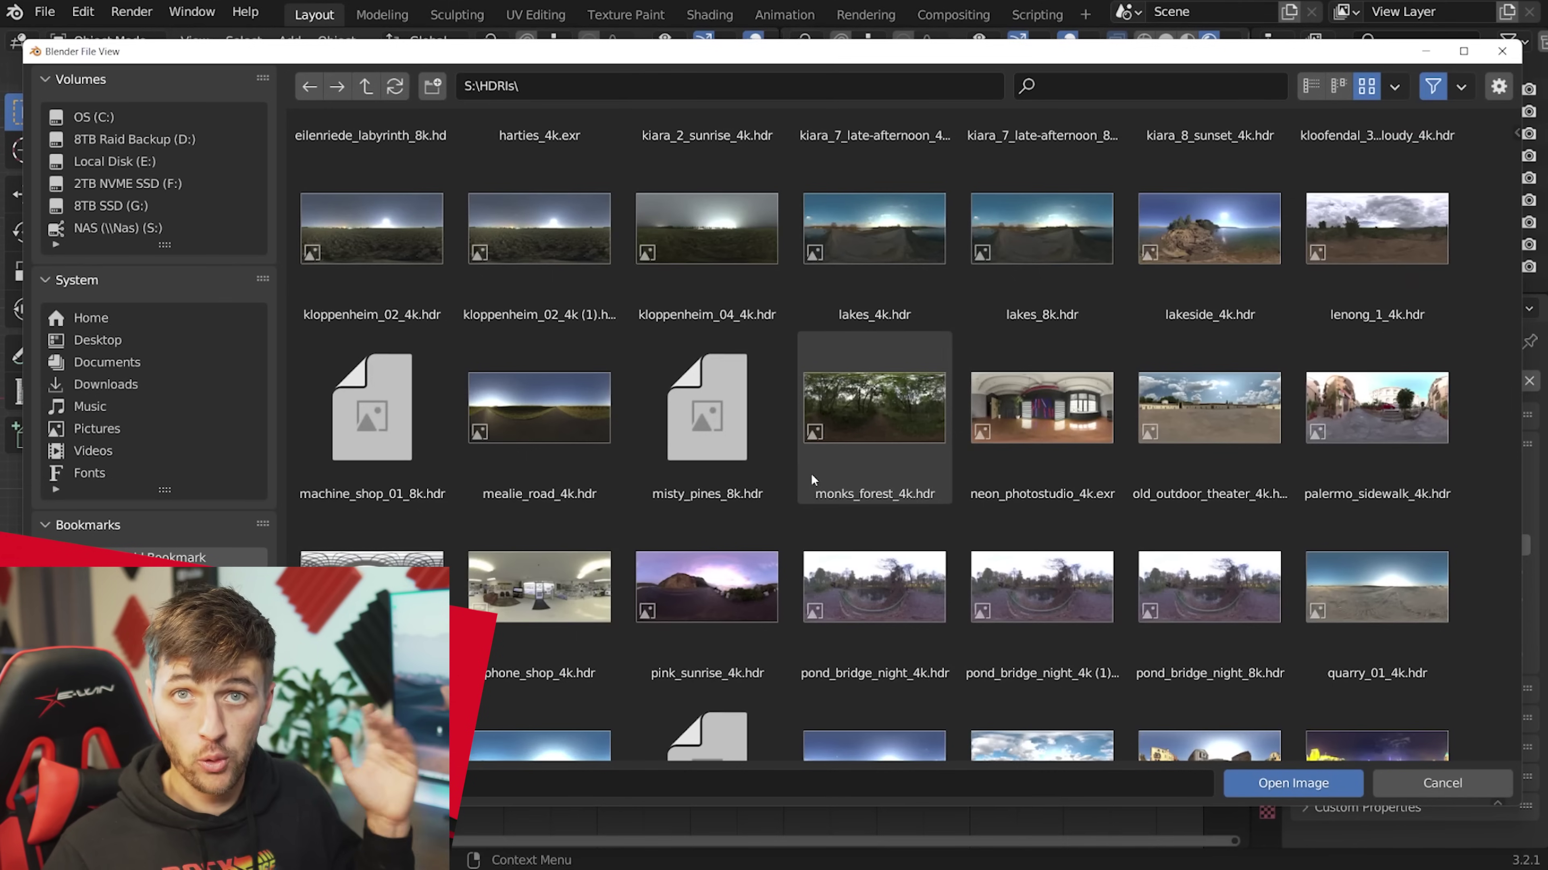
double_click(1064, 434)
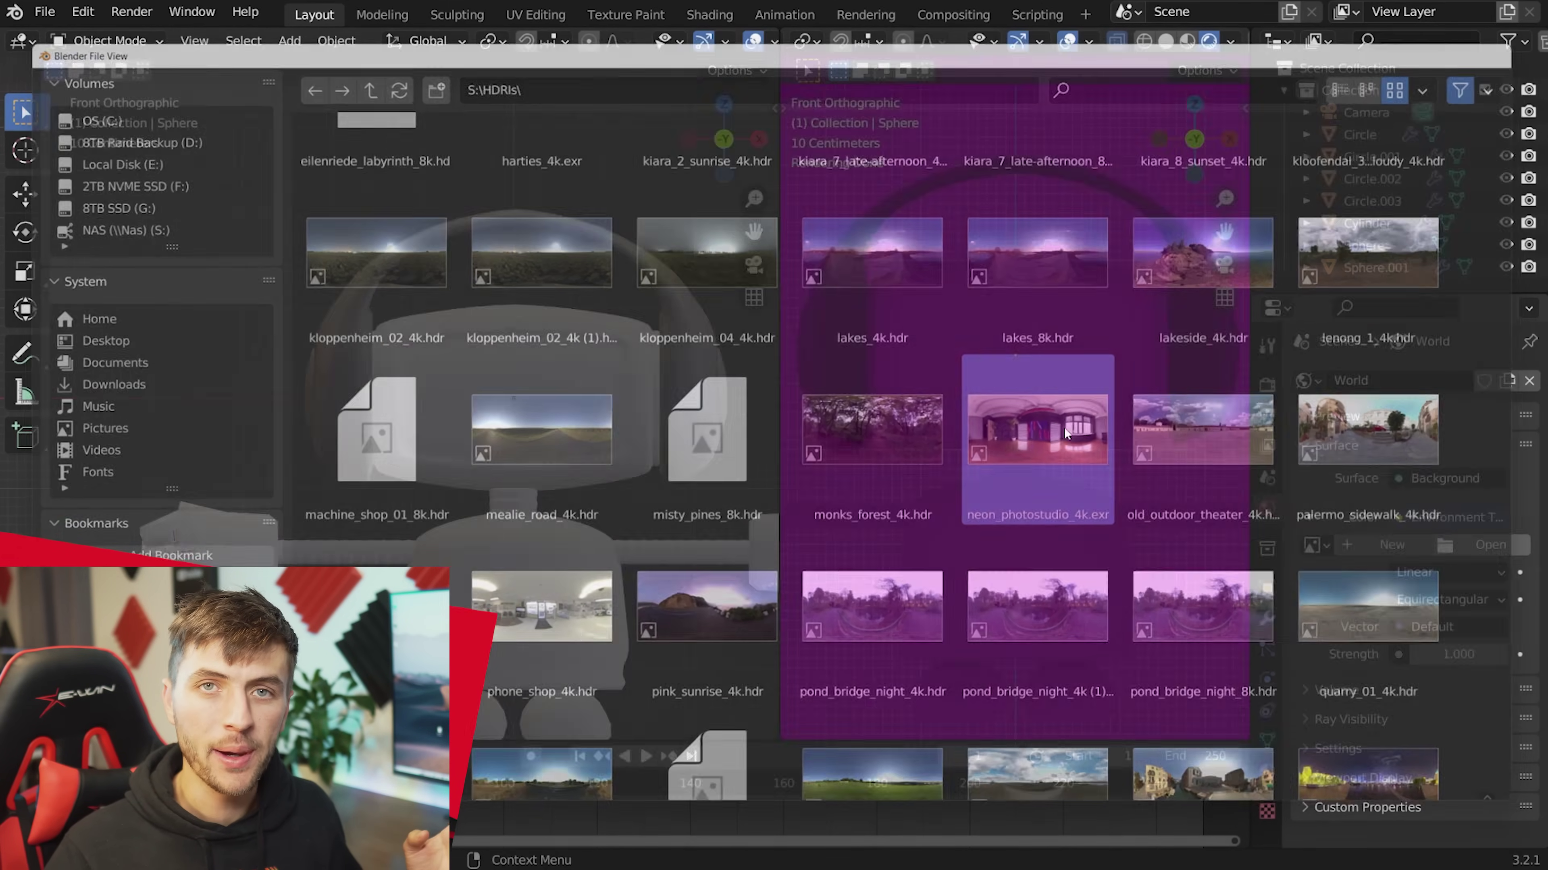
Select the robot's head and show its material nodes in a Shader Editor beside the rendered view, without the sidebar.
key(a)
key(alt+a)
click(1081, 425)
key(KP_Decimal)
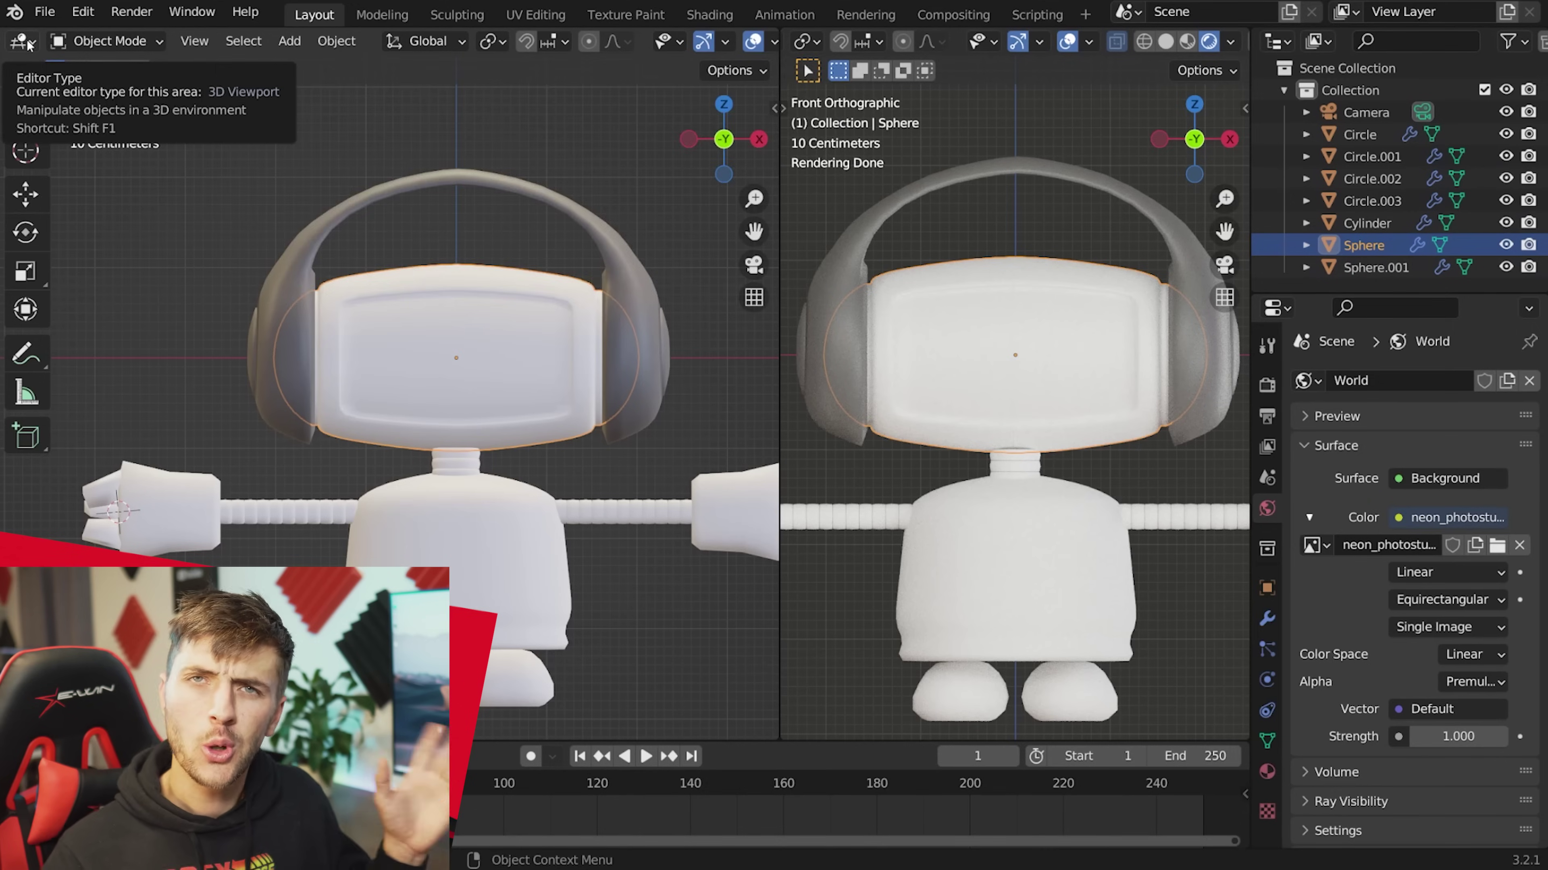
click(22, 40)
click(129, 247)
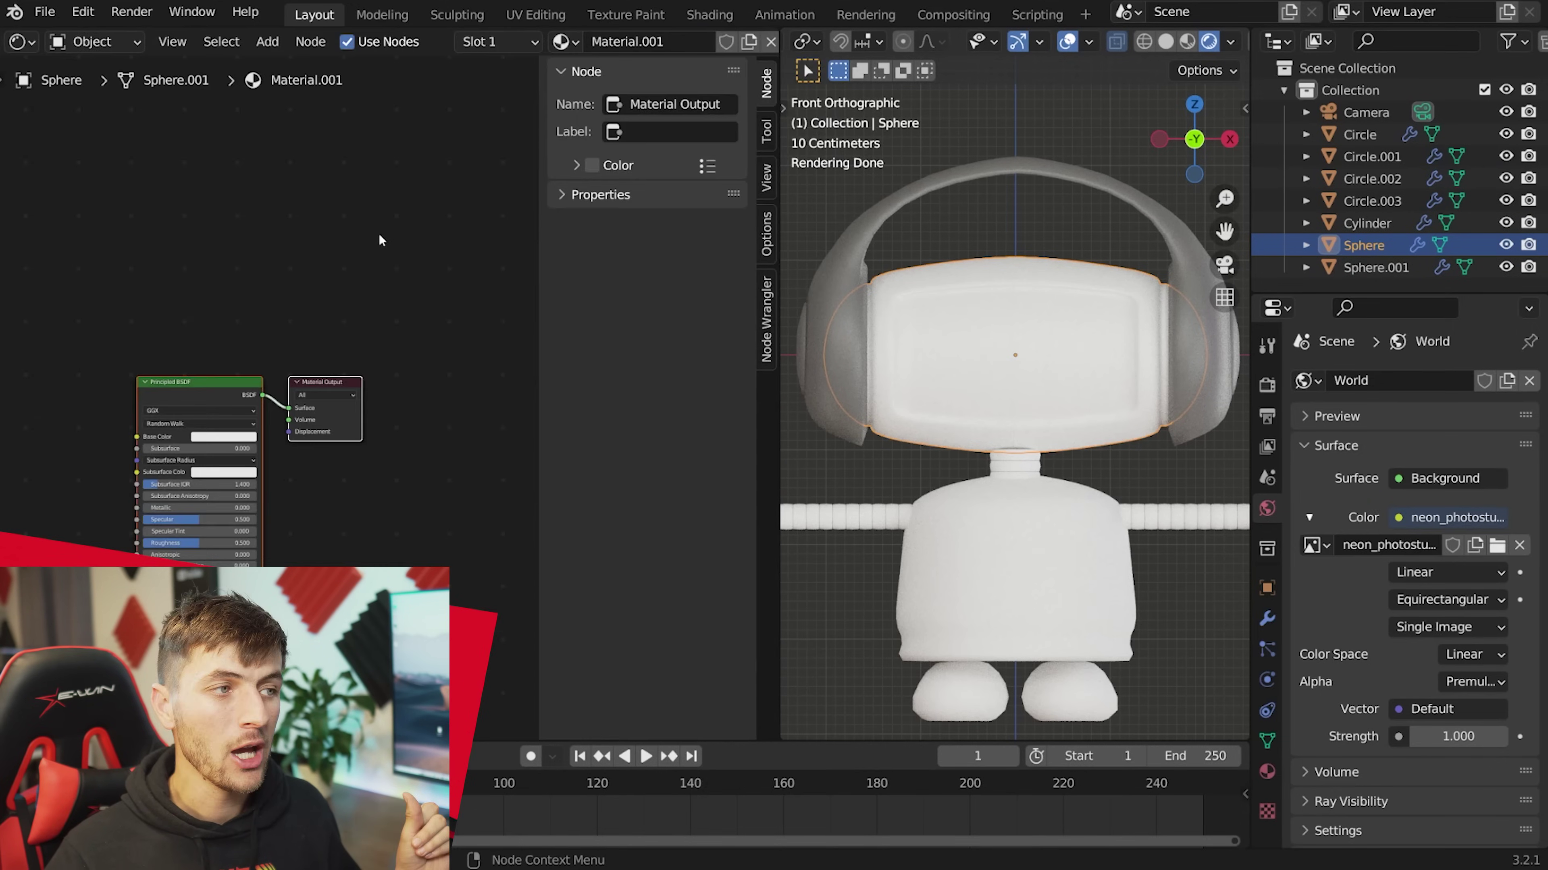
key(n)
key(Home)
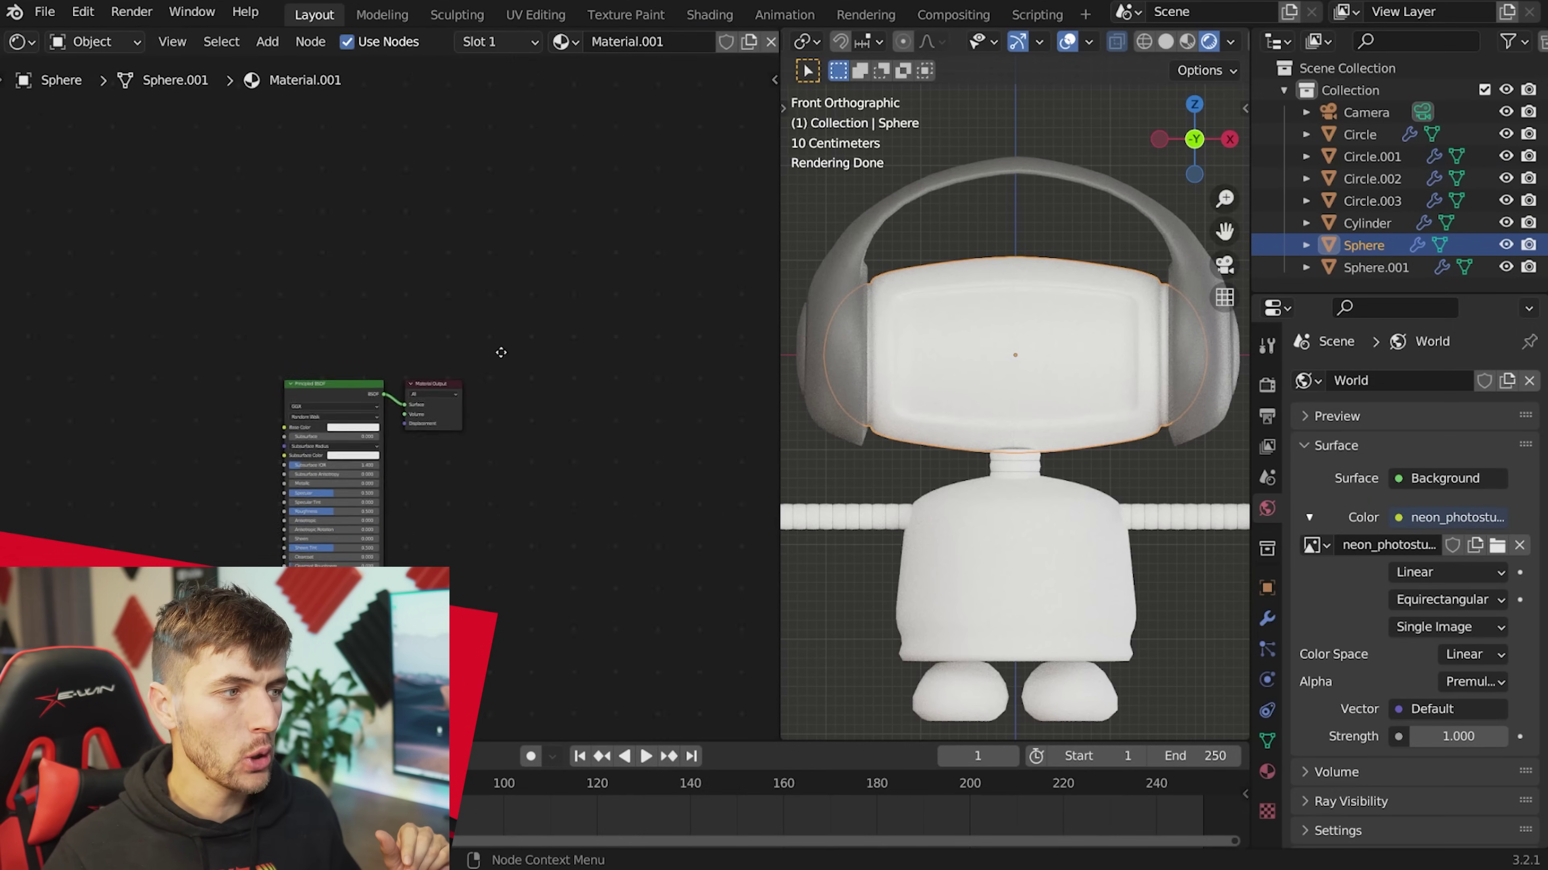
Search the add-ons in Preferences for "node" to find the Node Wrangler add-on.
click(83, 11)
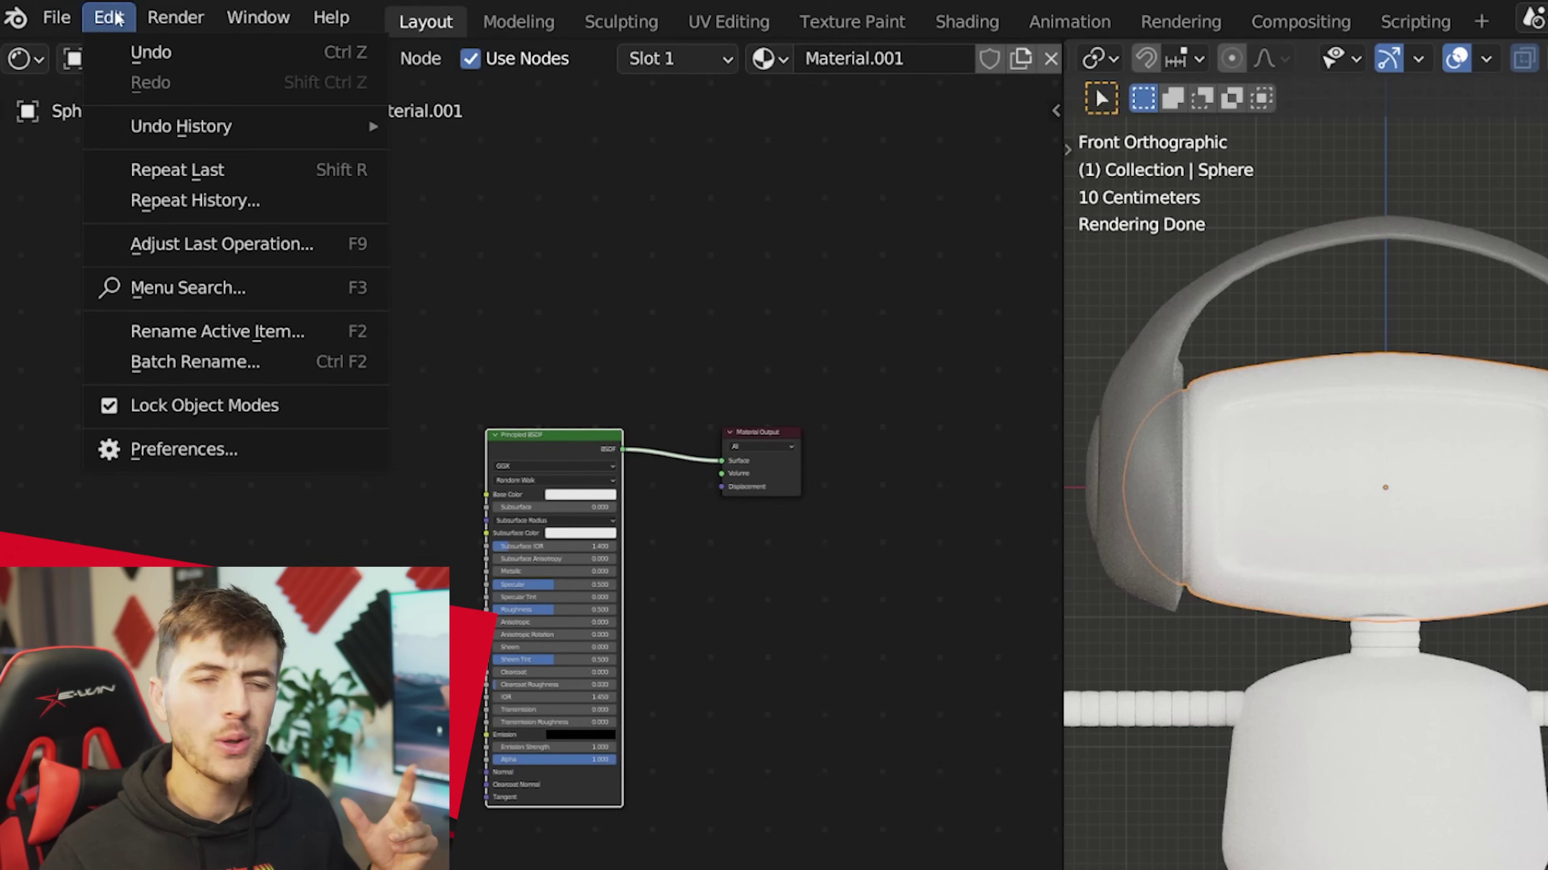
click(310, 448)
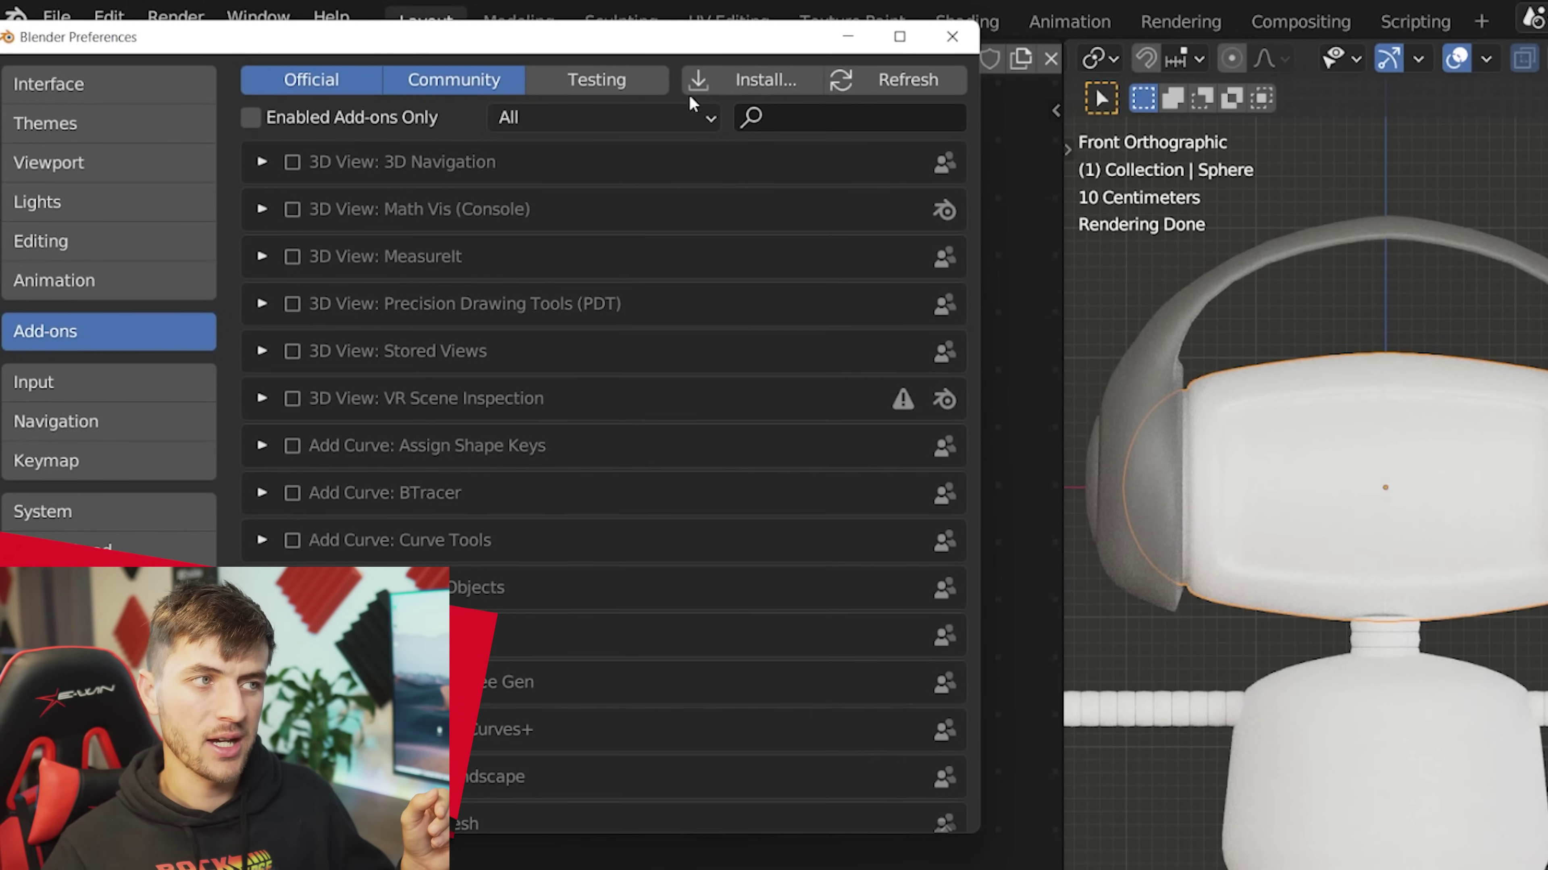
click(806, 119)
text(node)
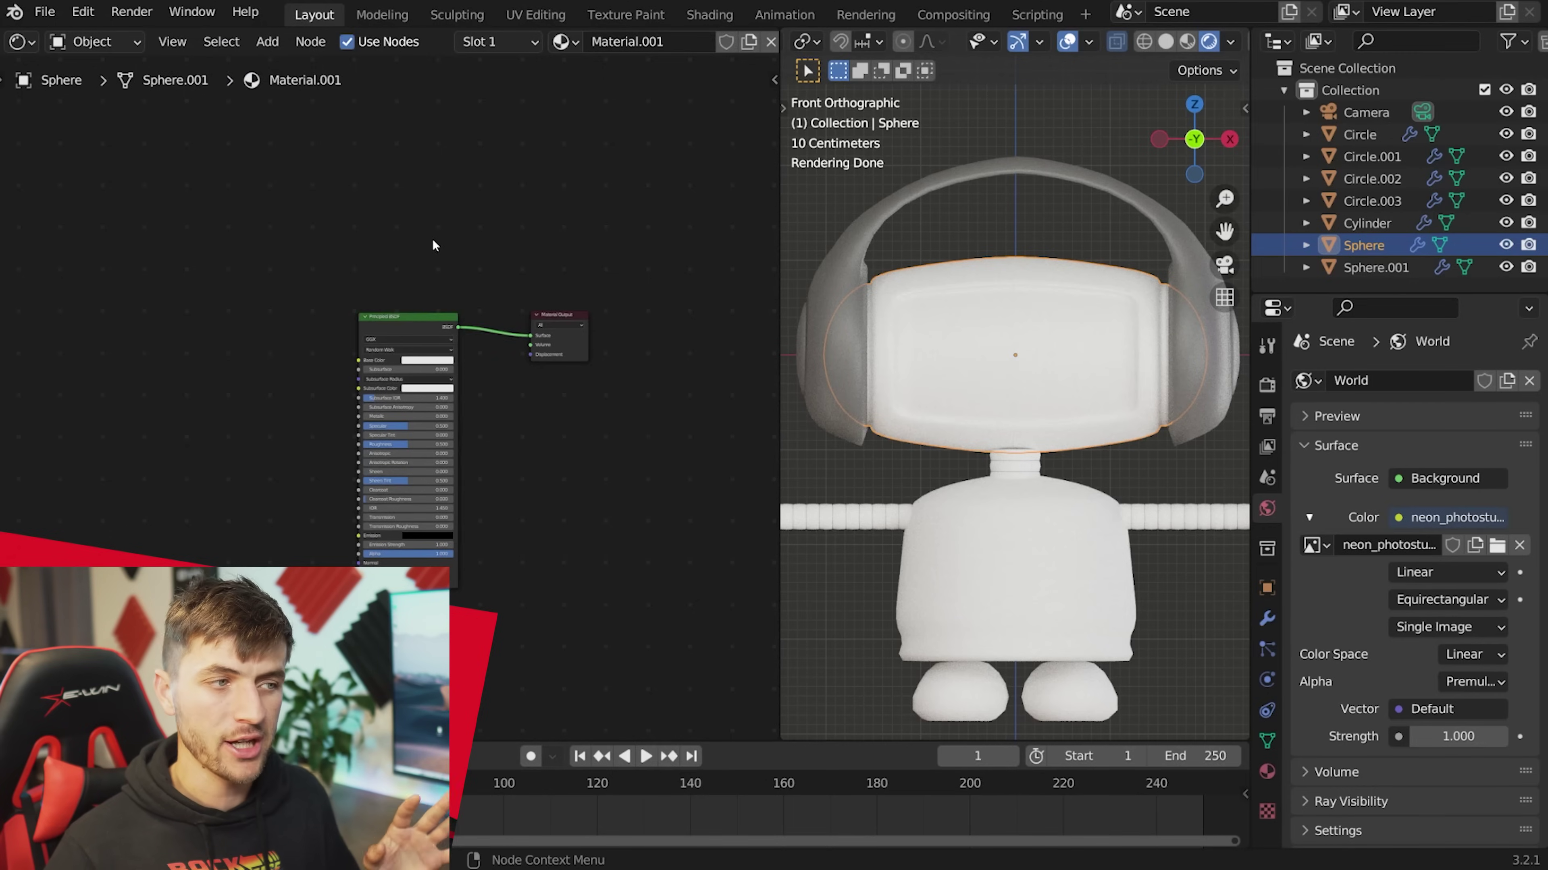
Build a Principled Texture Setup for the head material from all PaintedMetal04 images in the Painted Metal folder.
middle_drag(427, 315, 535, 317)
key(ctrl+shift+t)
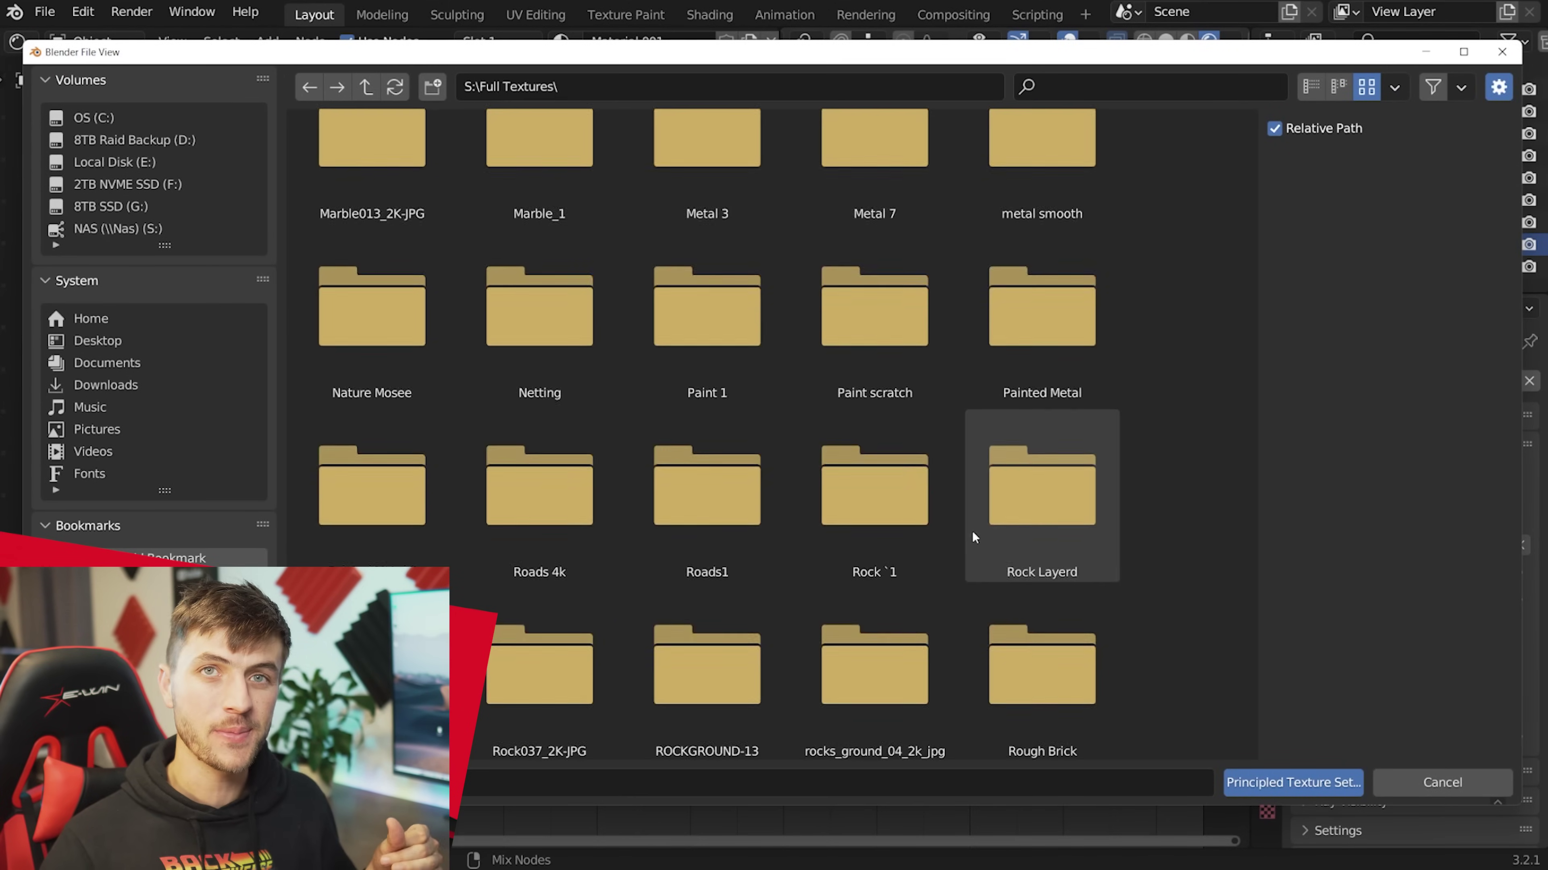
scroll(917, 436, down, 1)
click(863, 323)
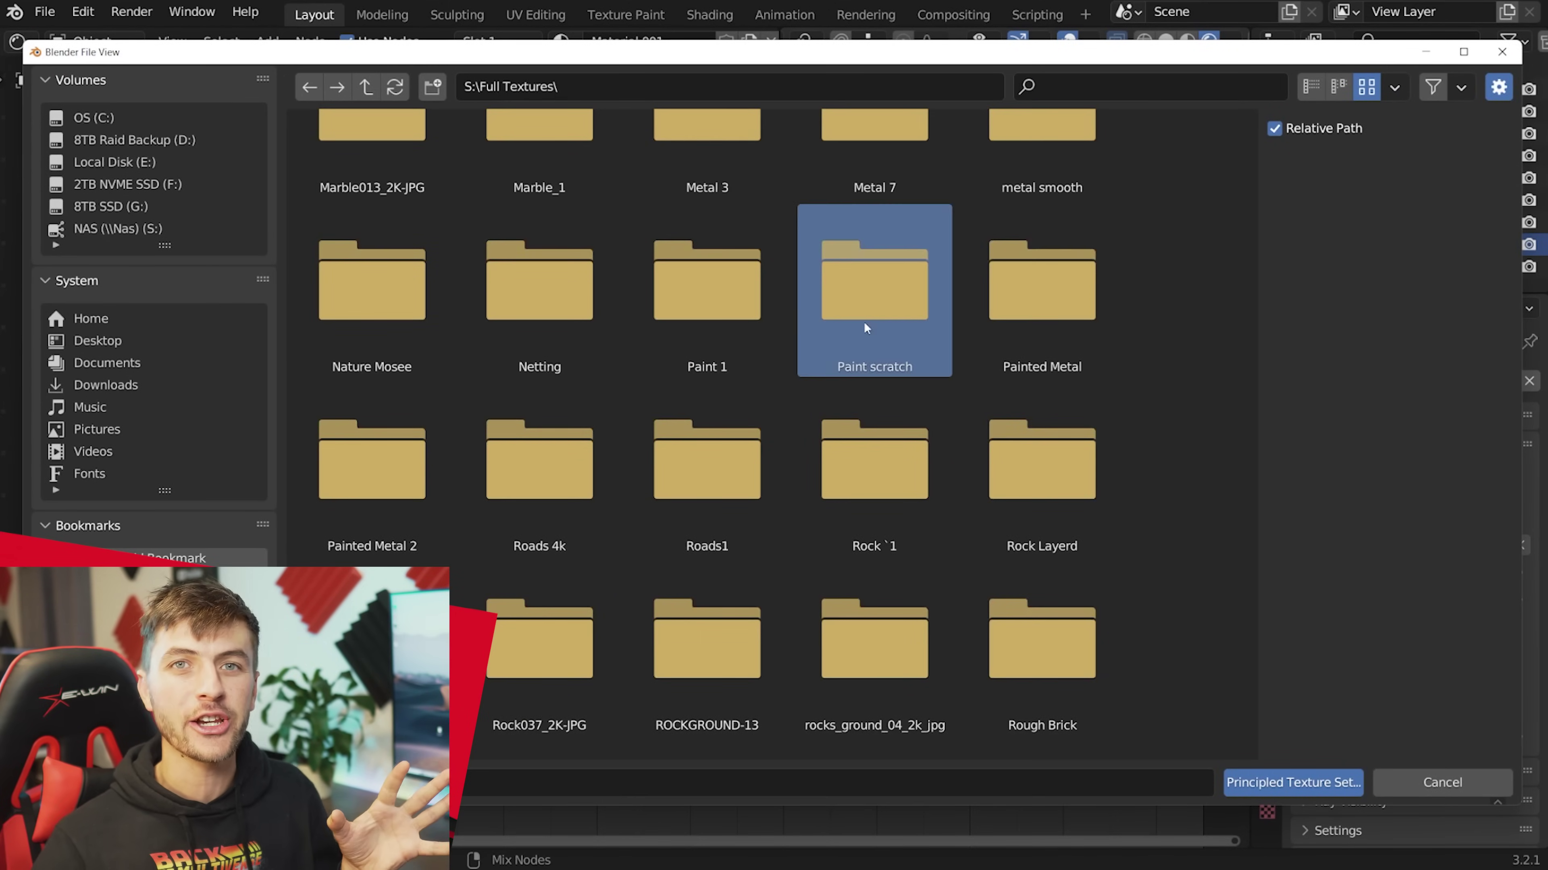
double_click(994, 322)
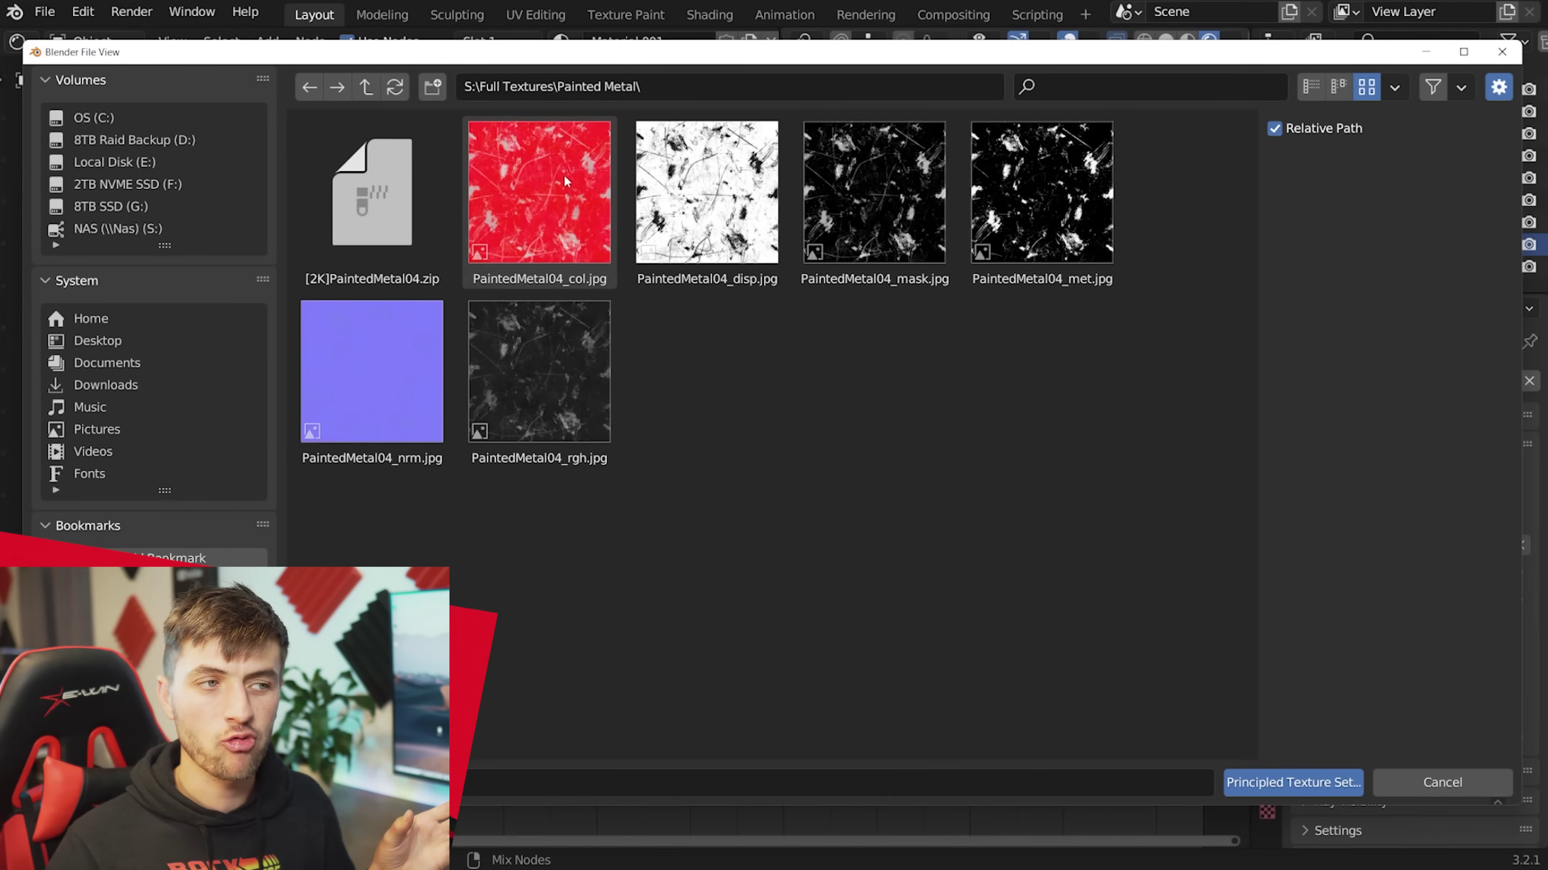
click(565, 181)
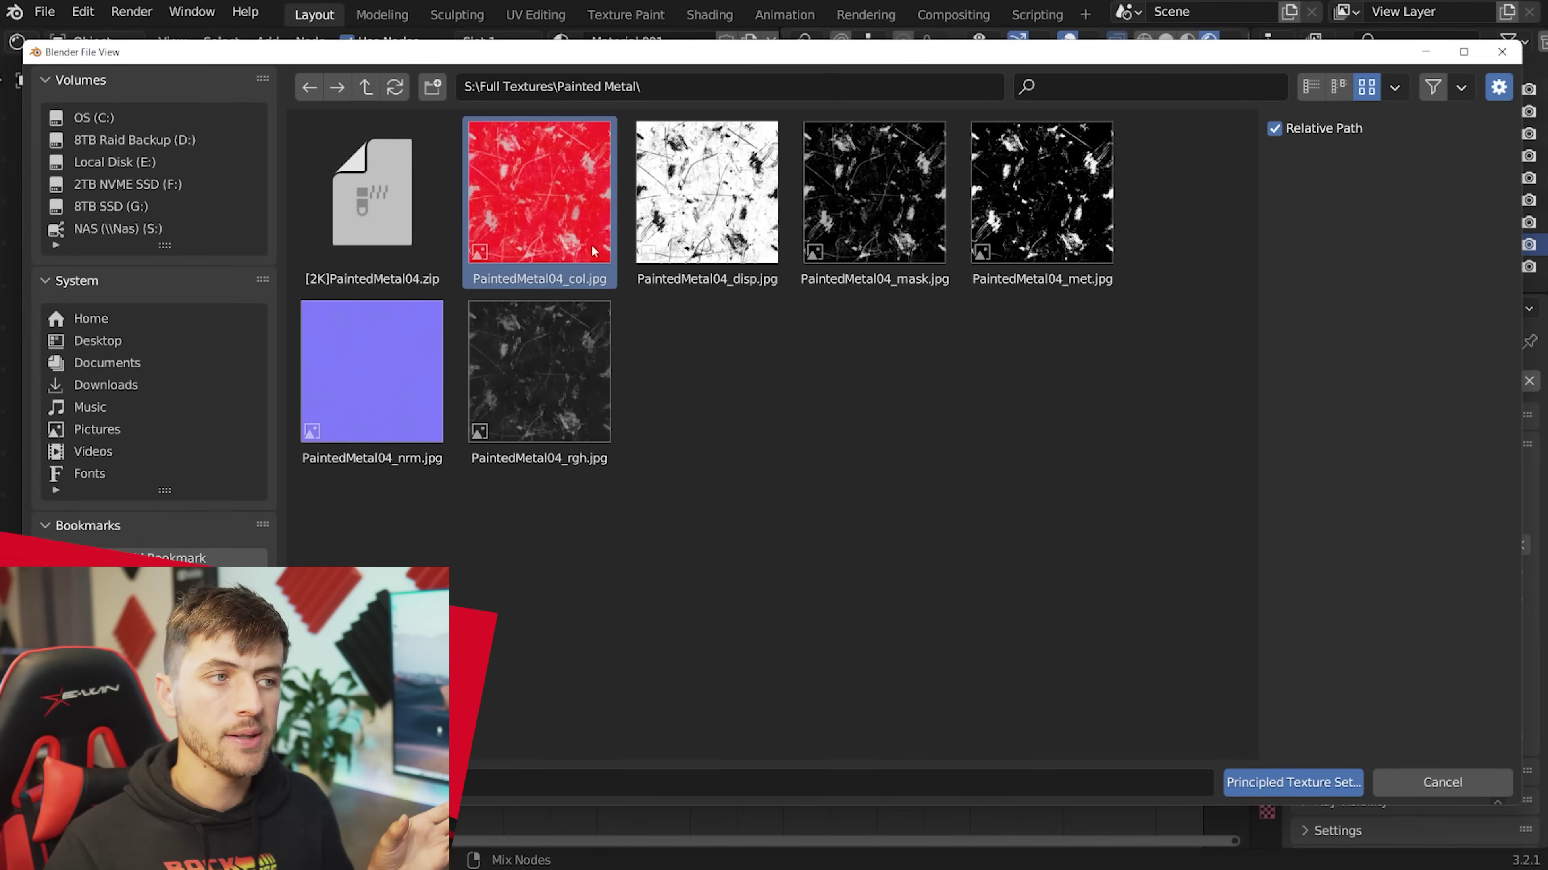
shift+click(564, 368)
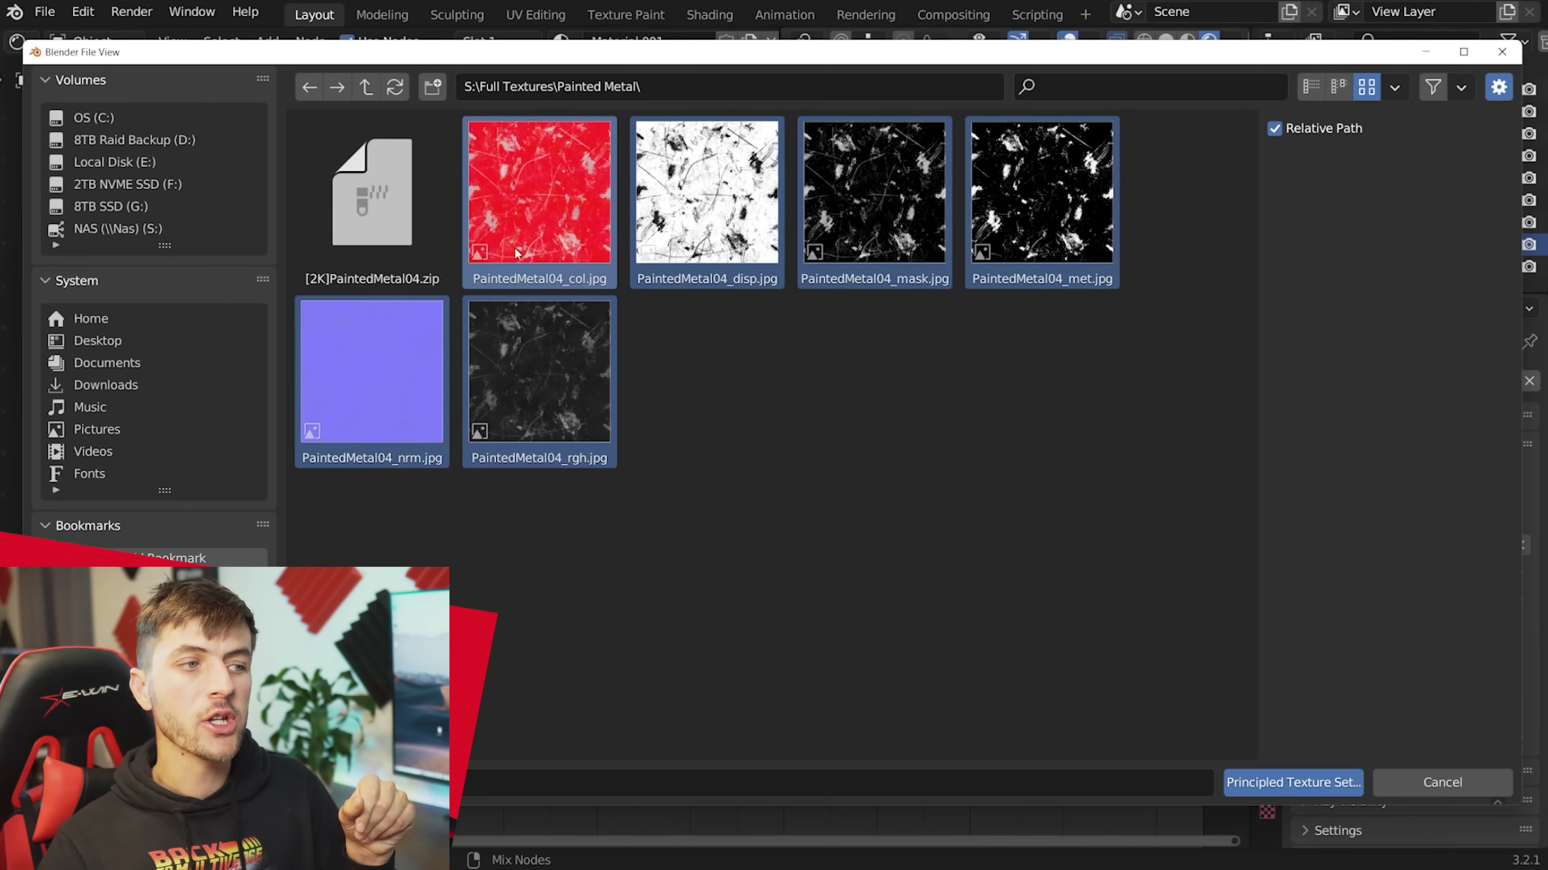
click(1280, 784)
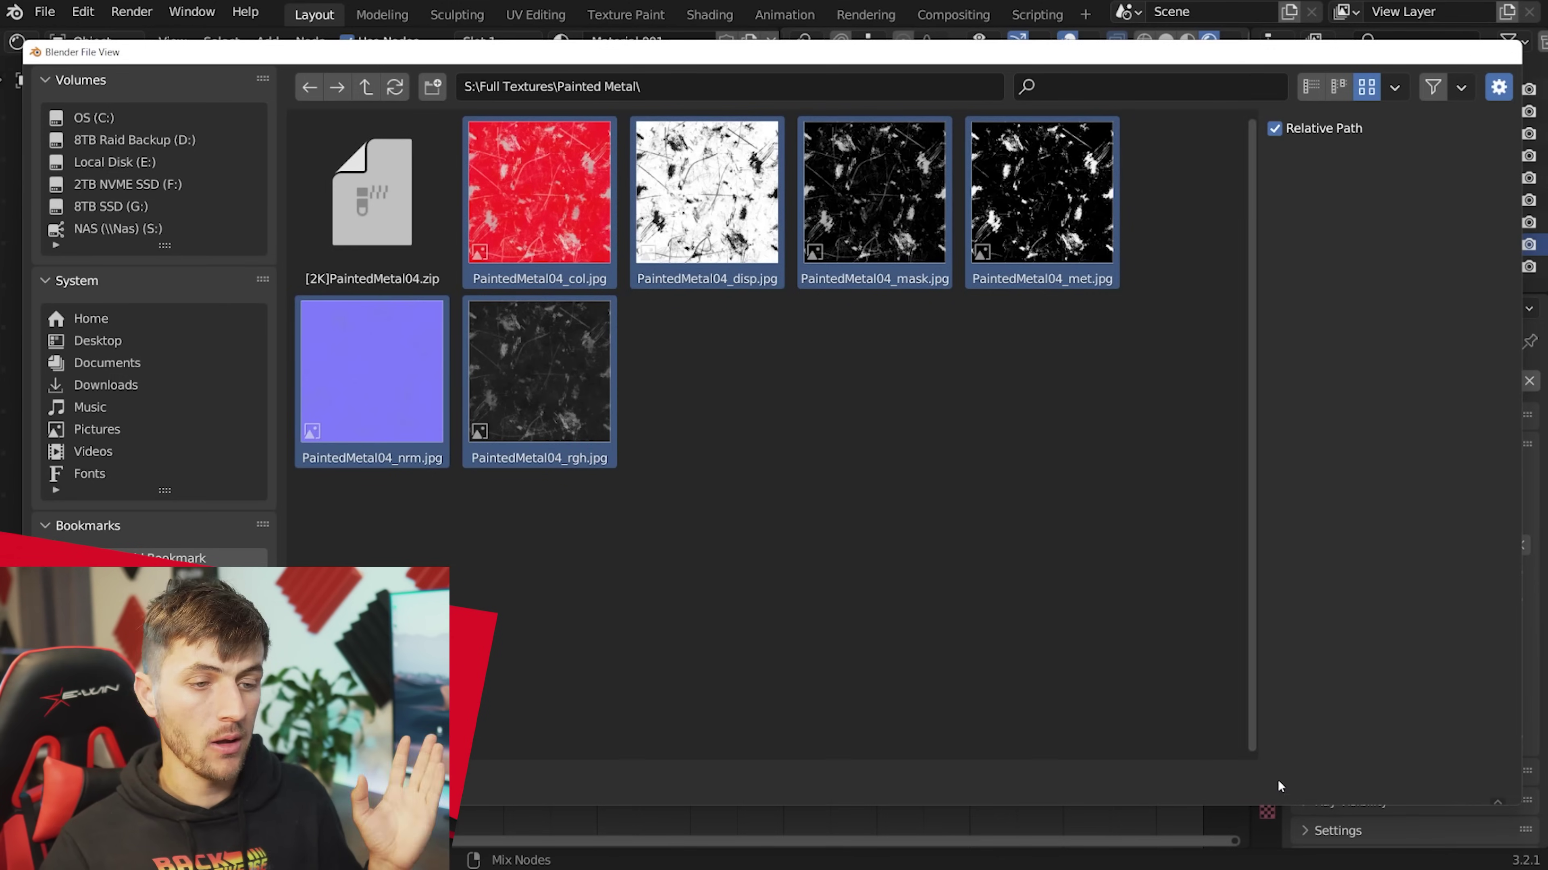
UV-unwrap the whole head mesh with Sphere Projection.
scroll(1025, 430, up, 2)
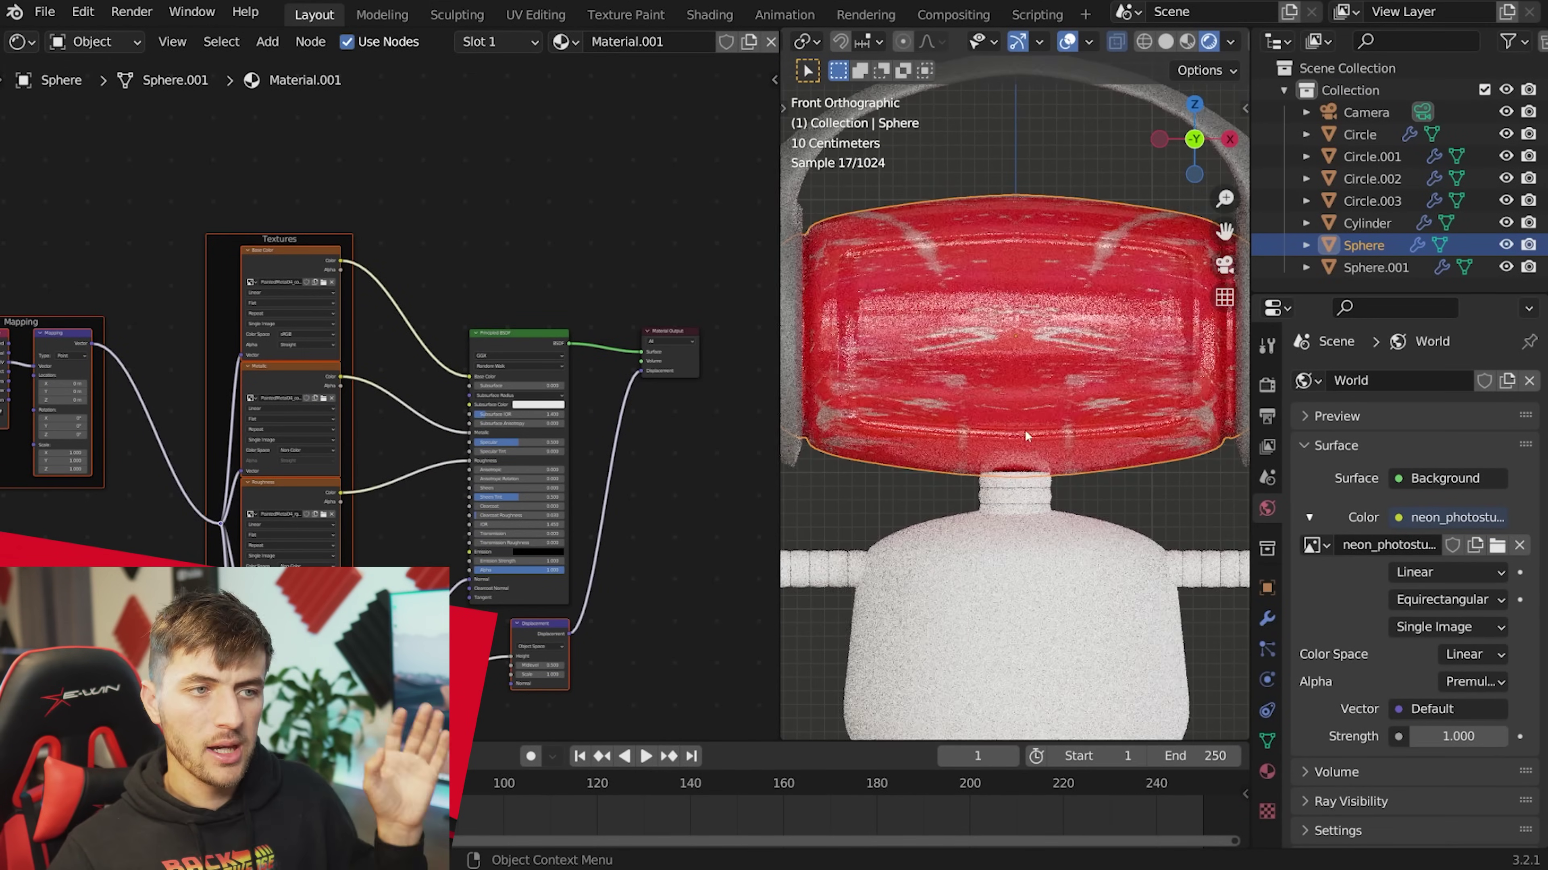
key(Tab)
key(a)
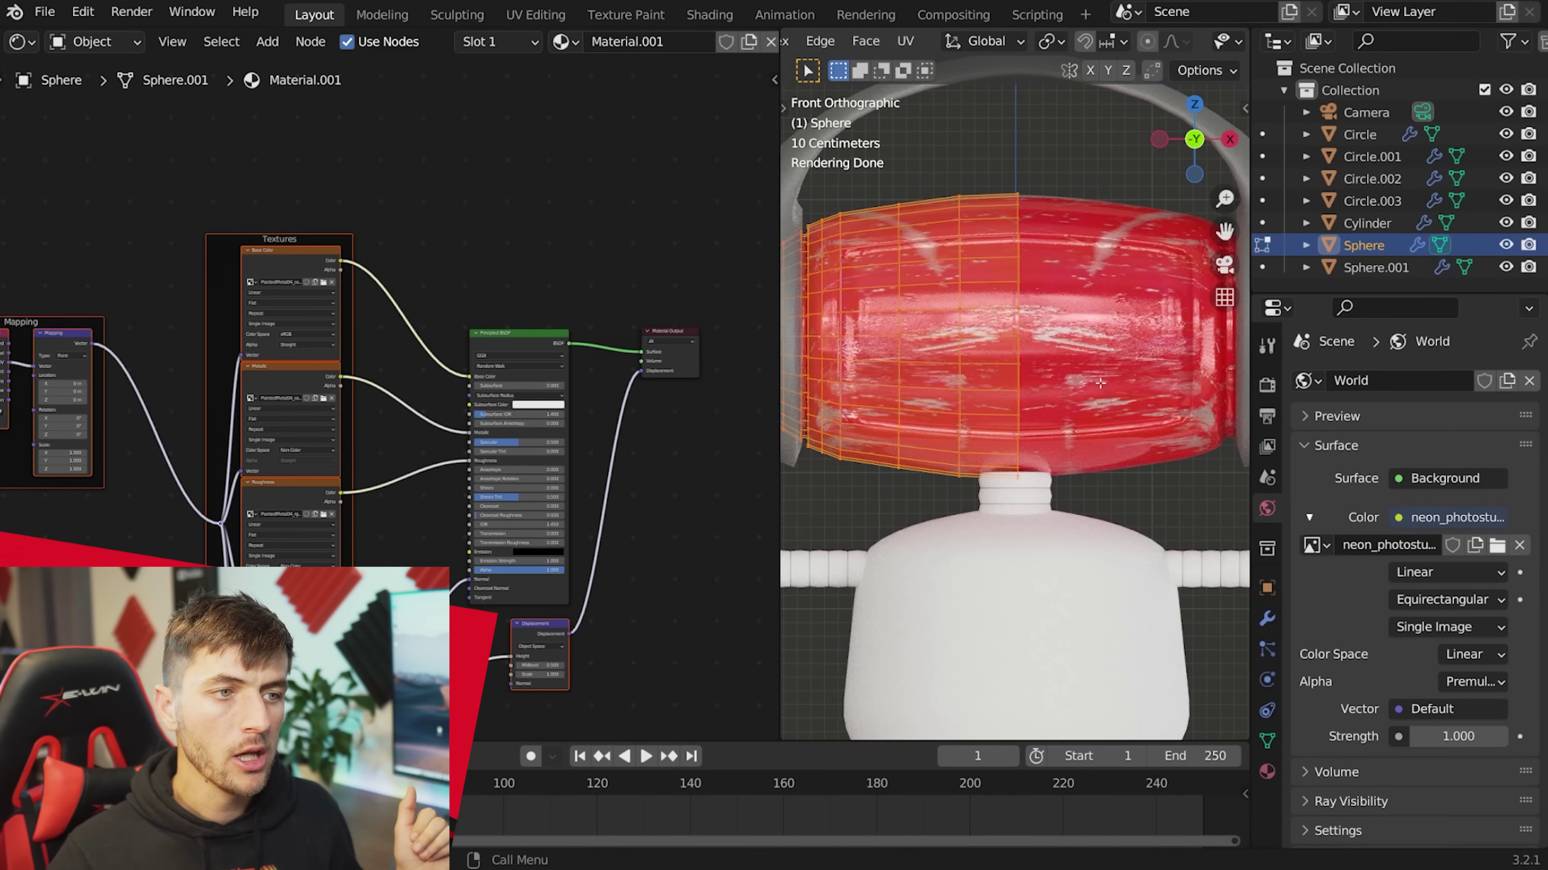
key(u)
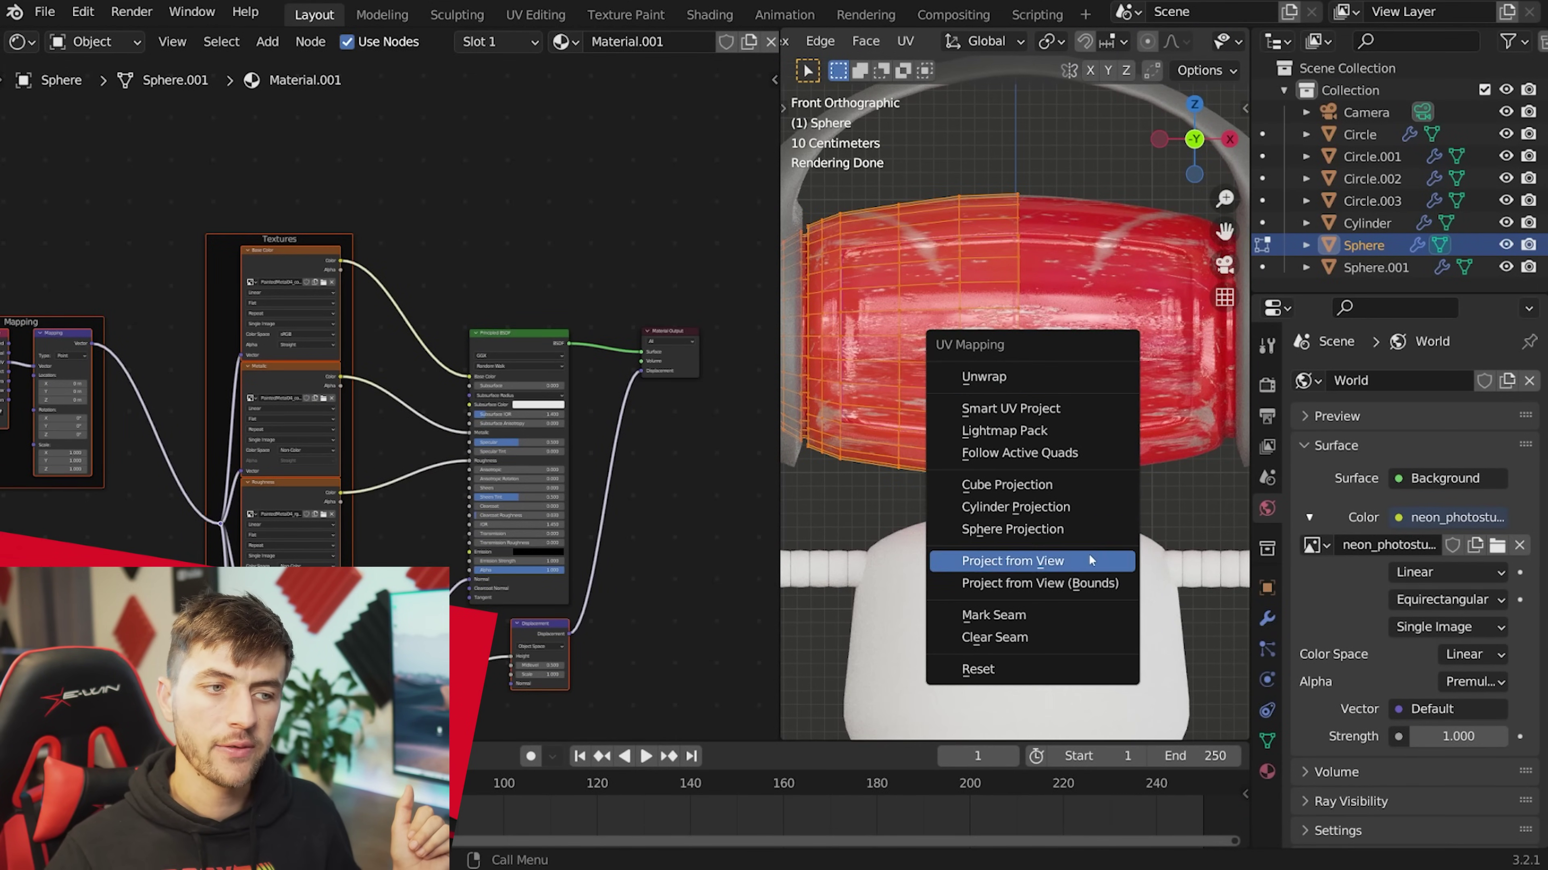
click(1080, 529)
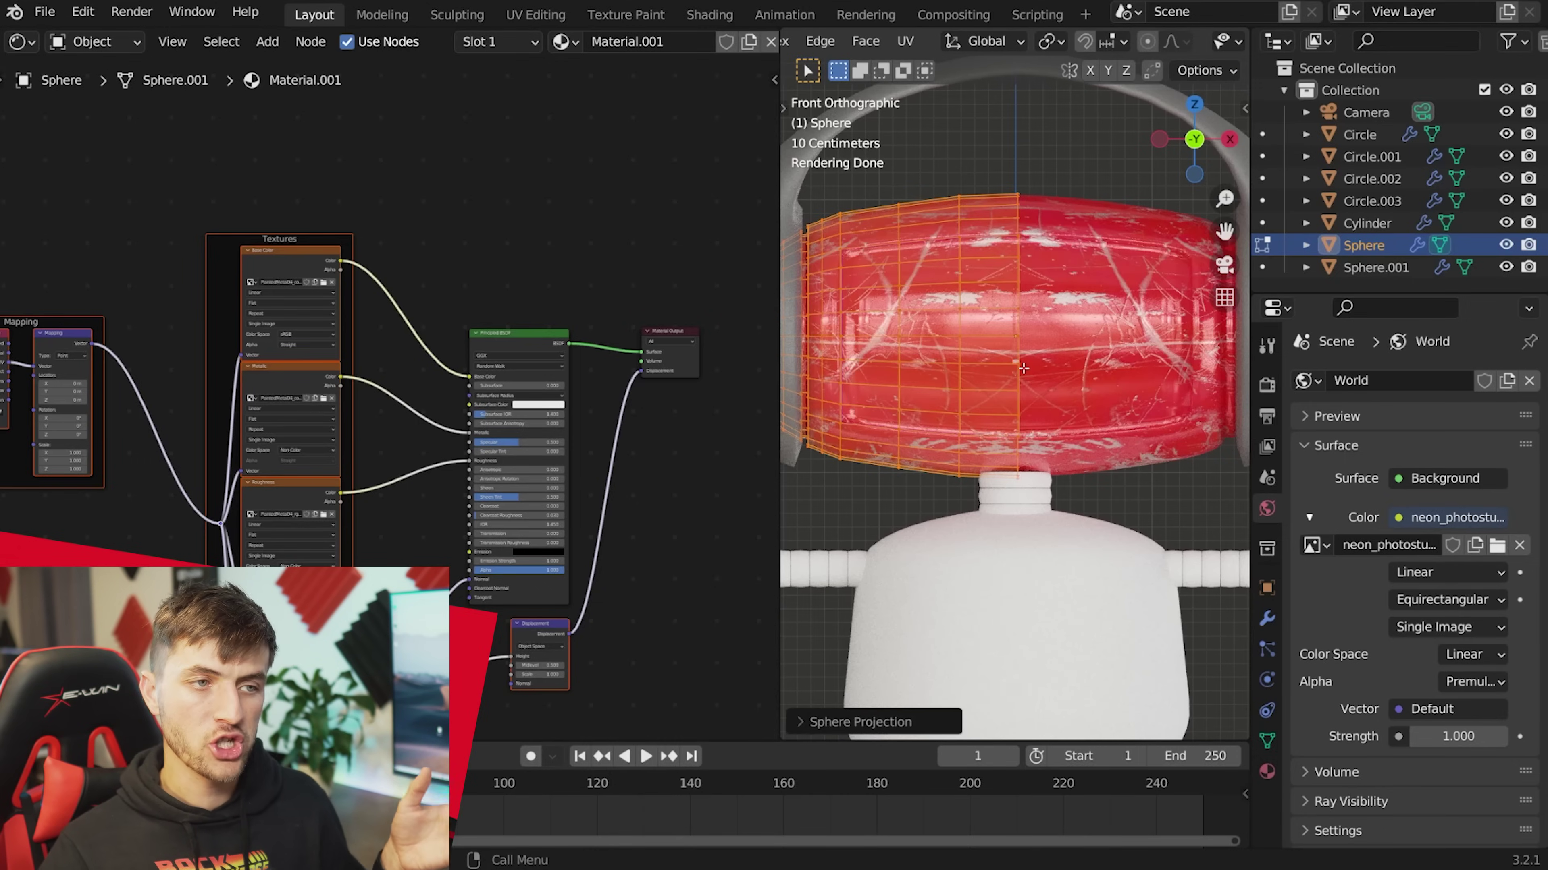
key(Tab)
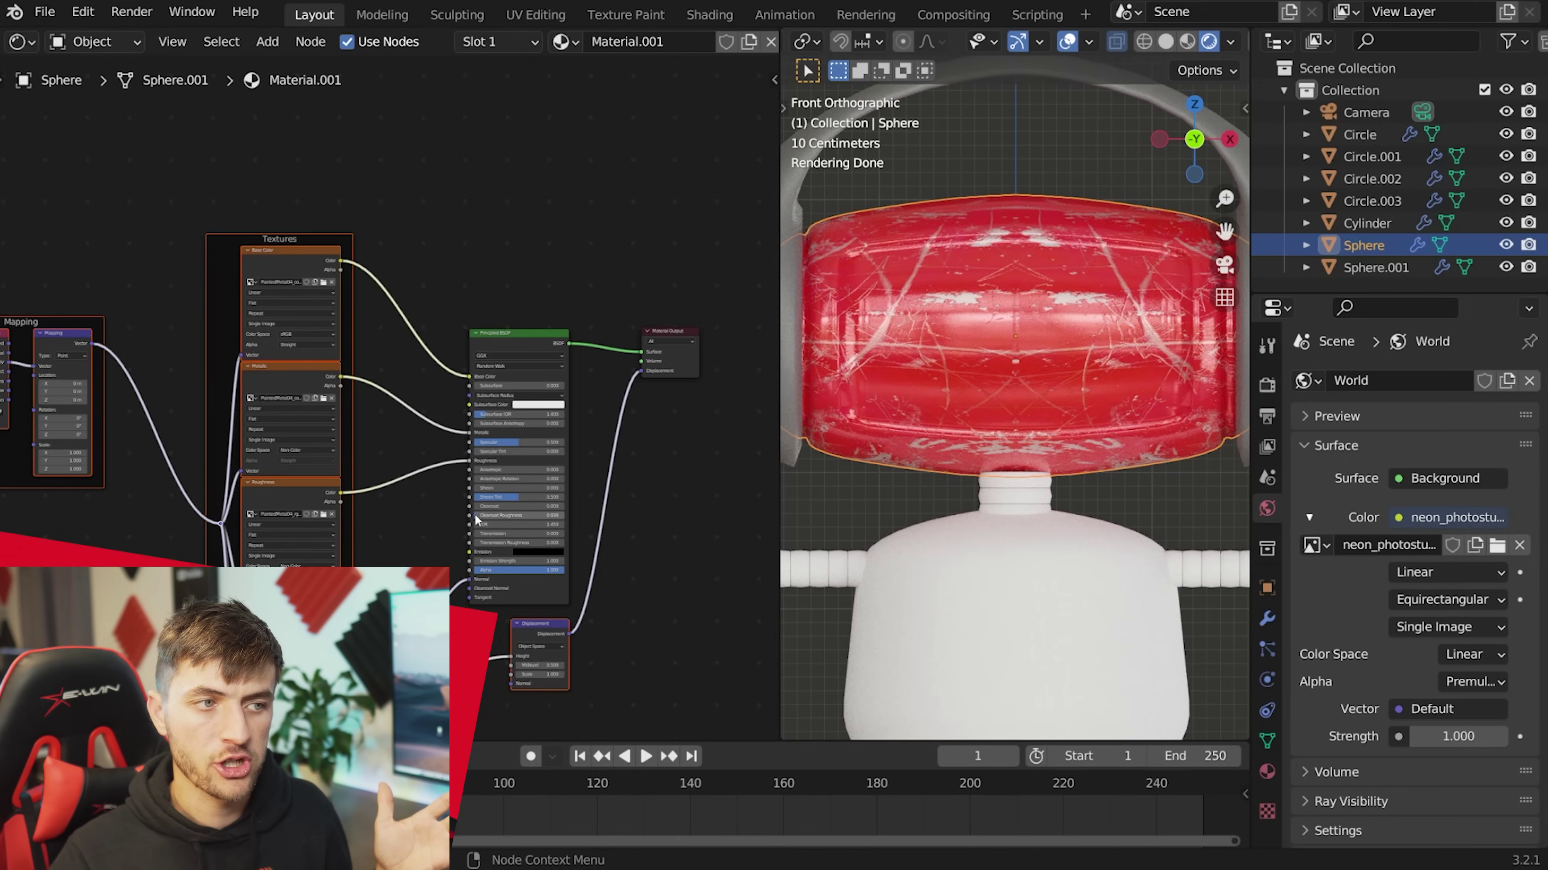
key(alt+a)
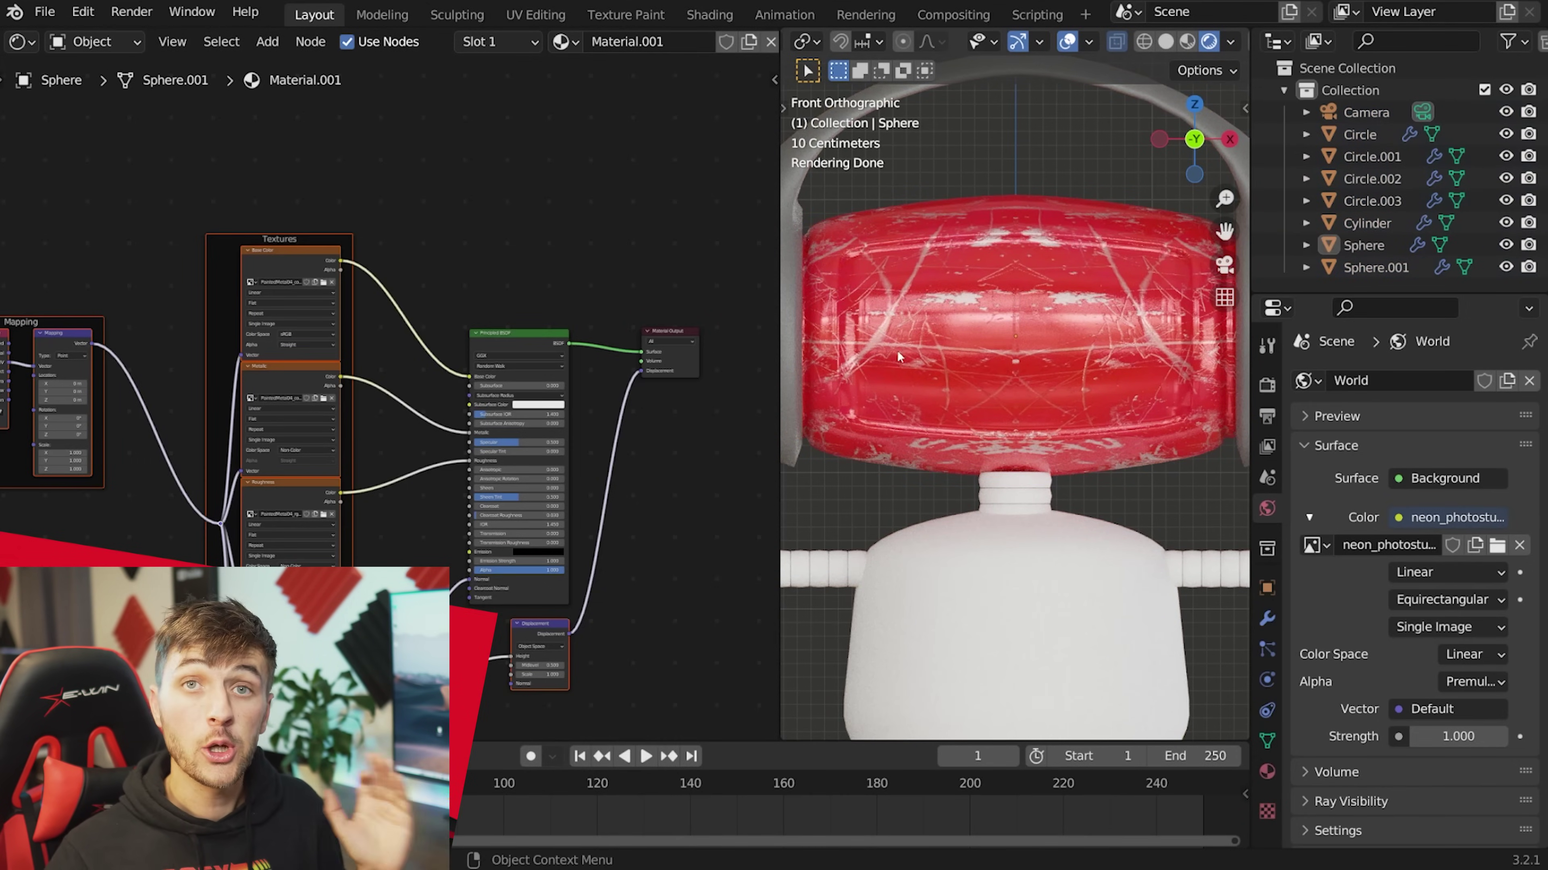
Set the Mapping node's scale to 2.000 on X, Y and Z for the head's textures.
scroll(365, 393, up, 2)
middle_drag(297, 407, 594, 343)
scroll(395, 406, up, 7)
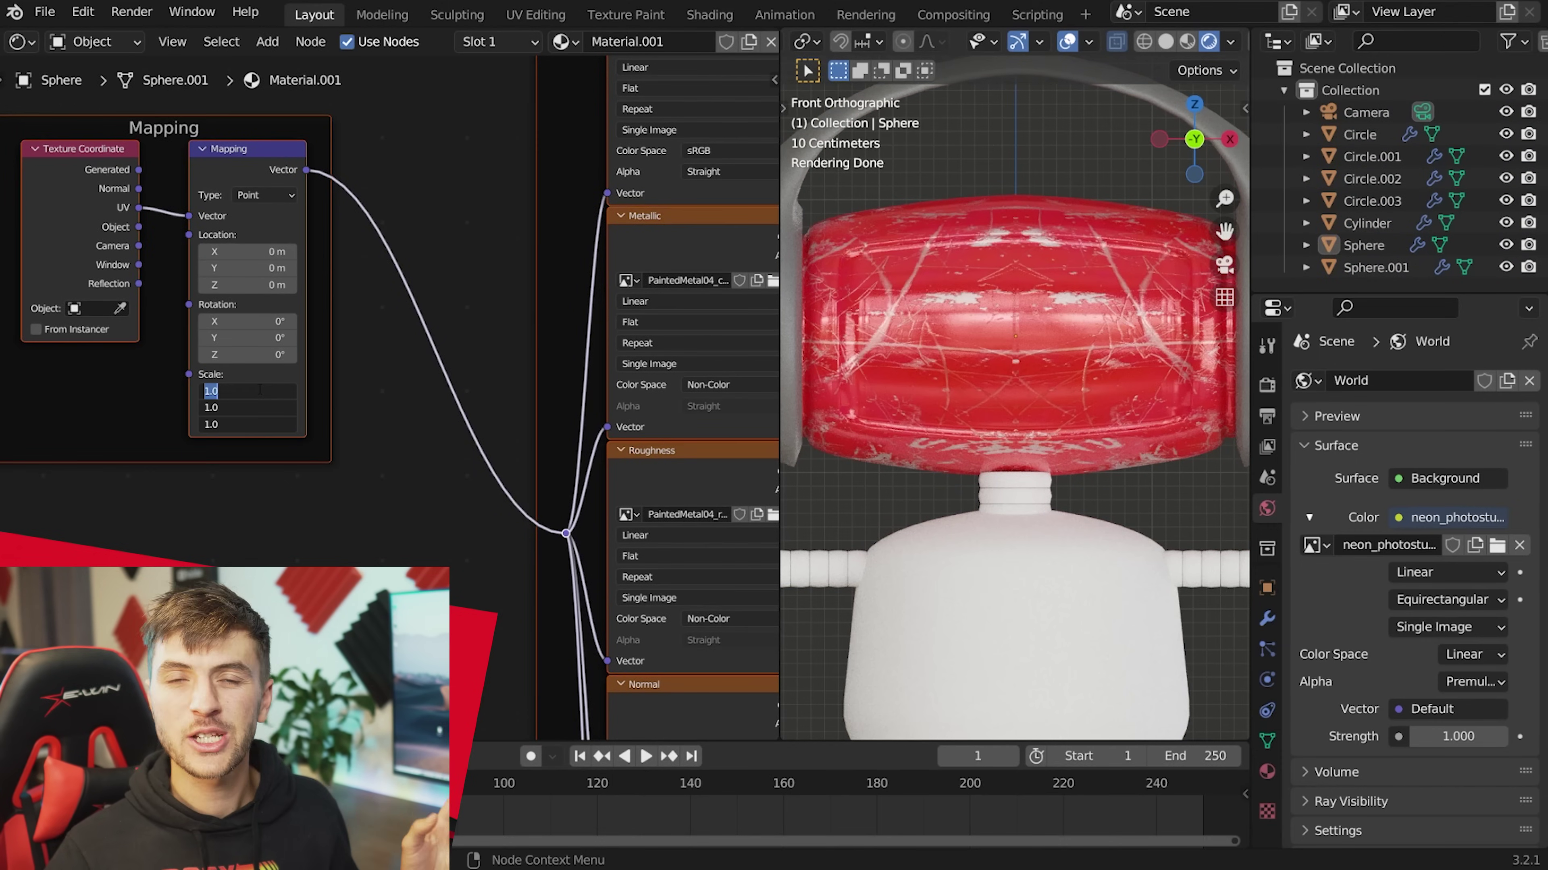
key(Return)
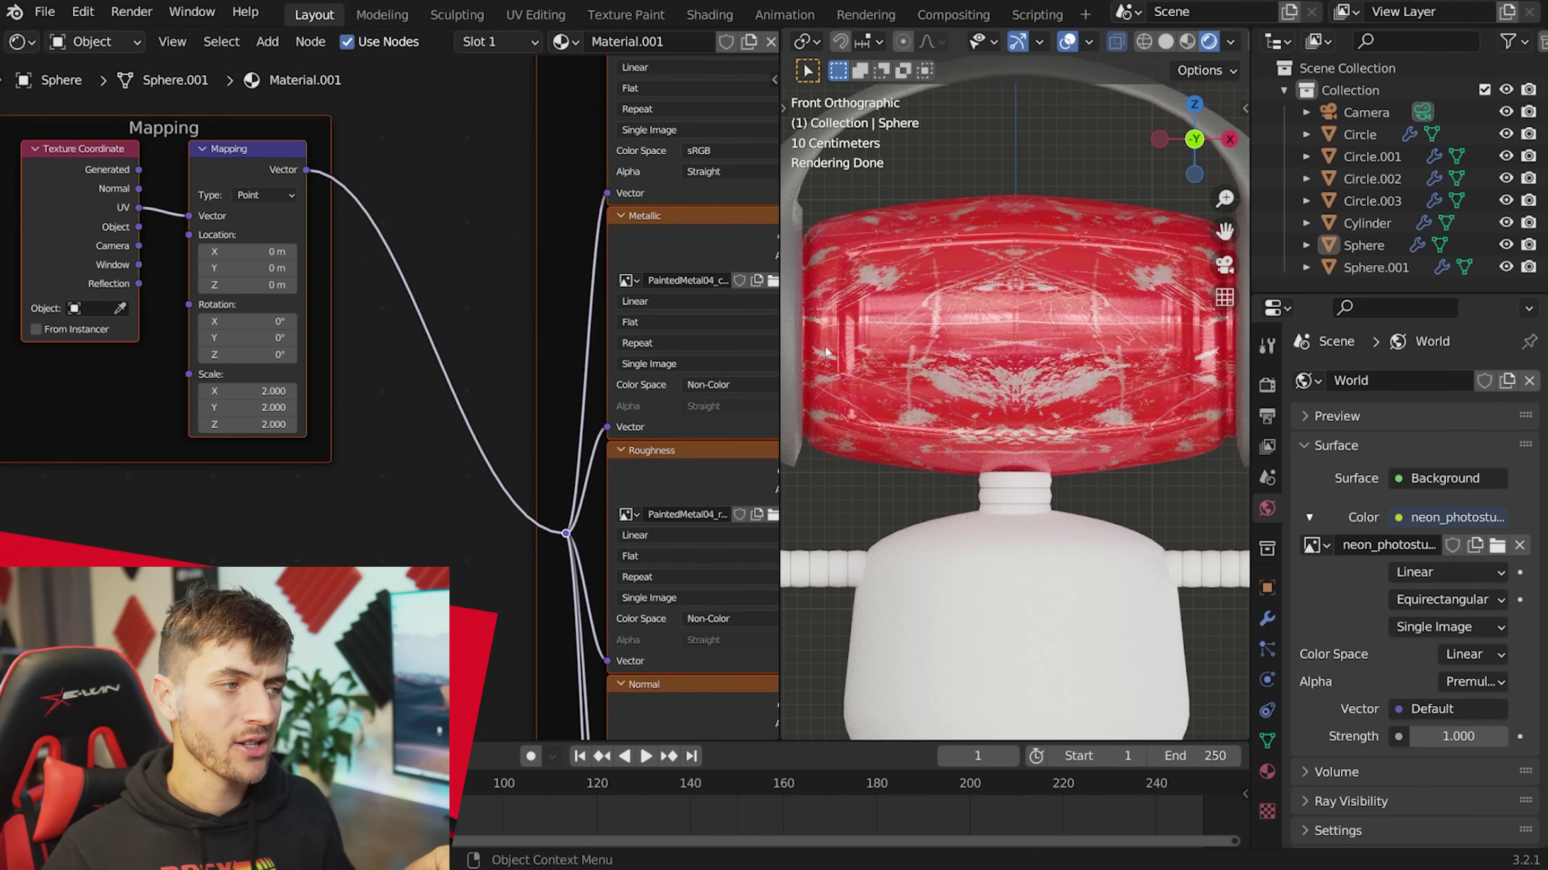
scroll(1024, 332, down, 4)
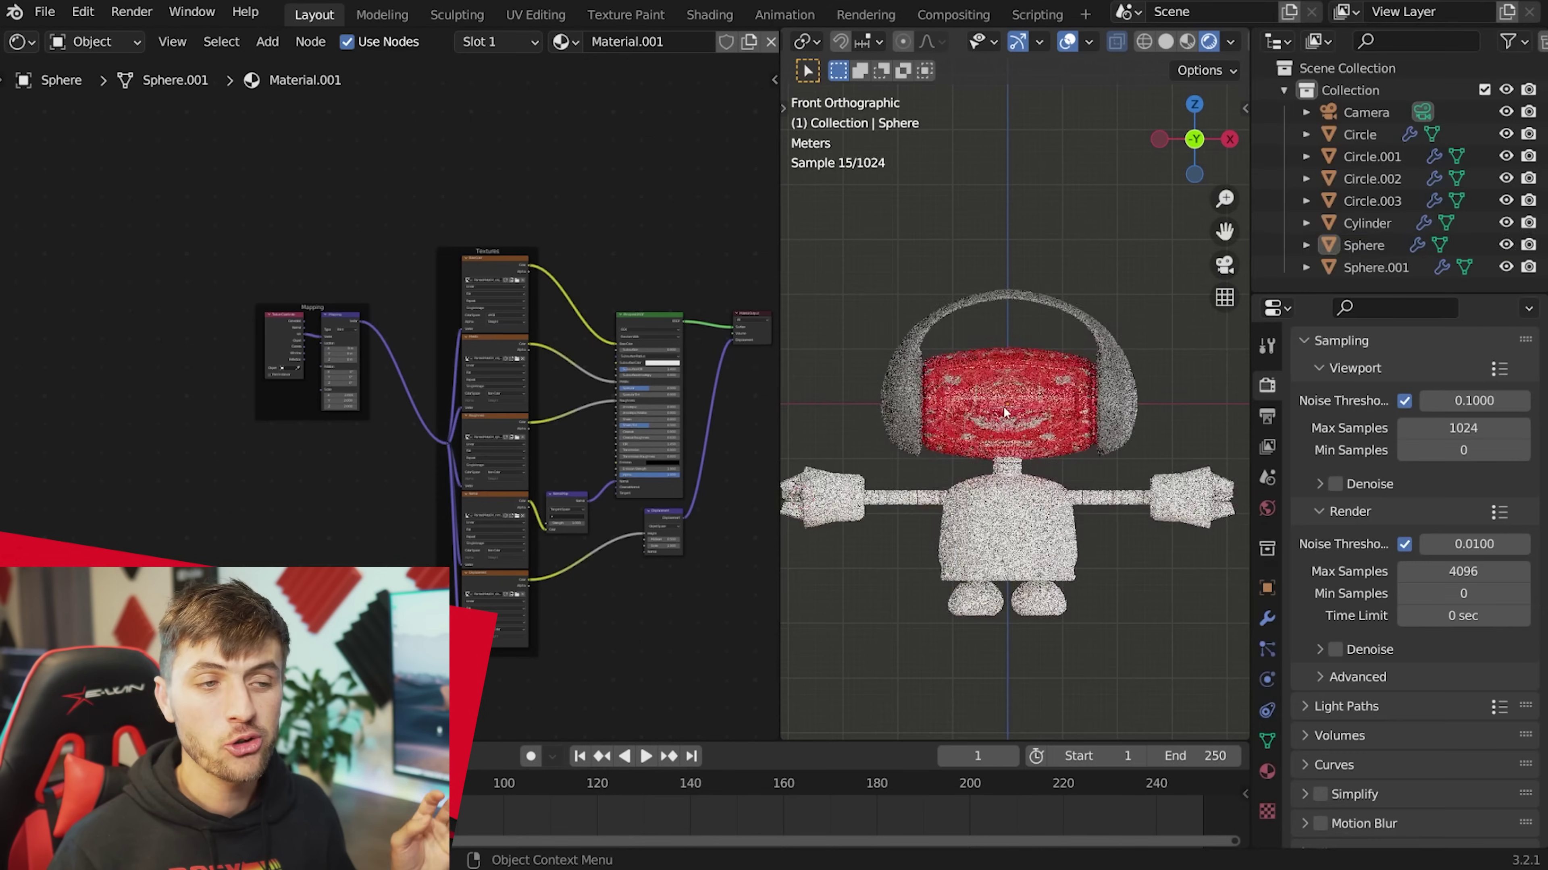
scroll(1033, 407, up, 5)
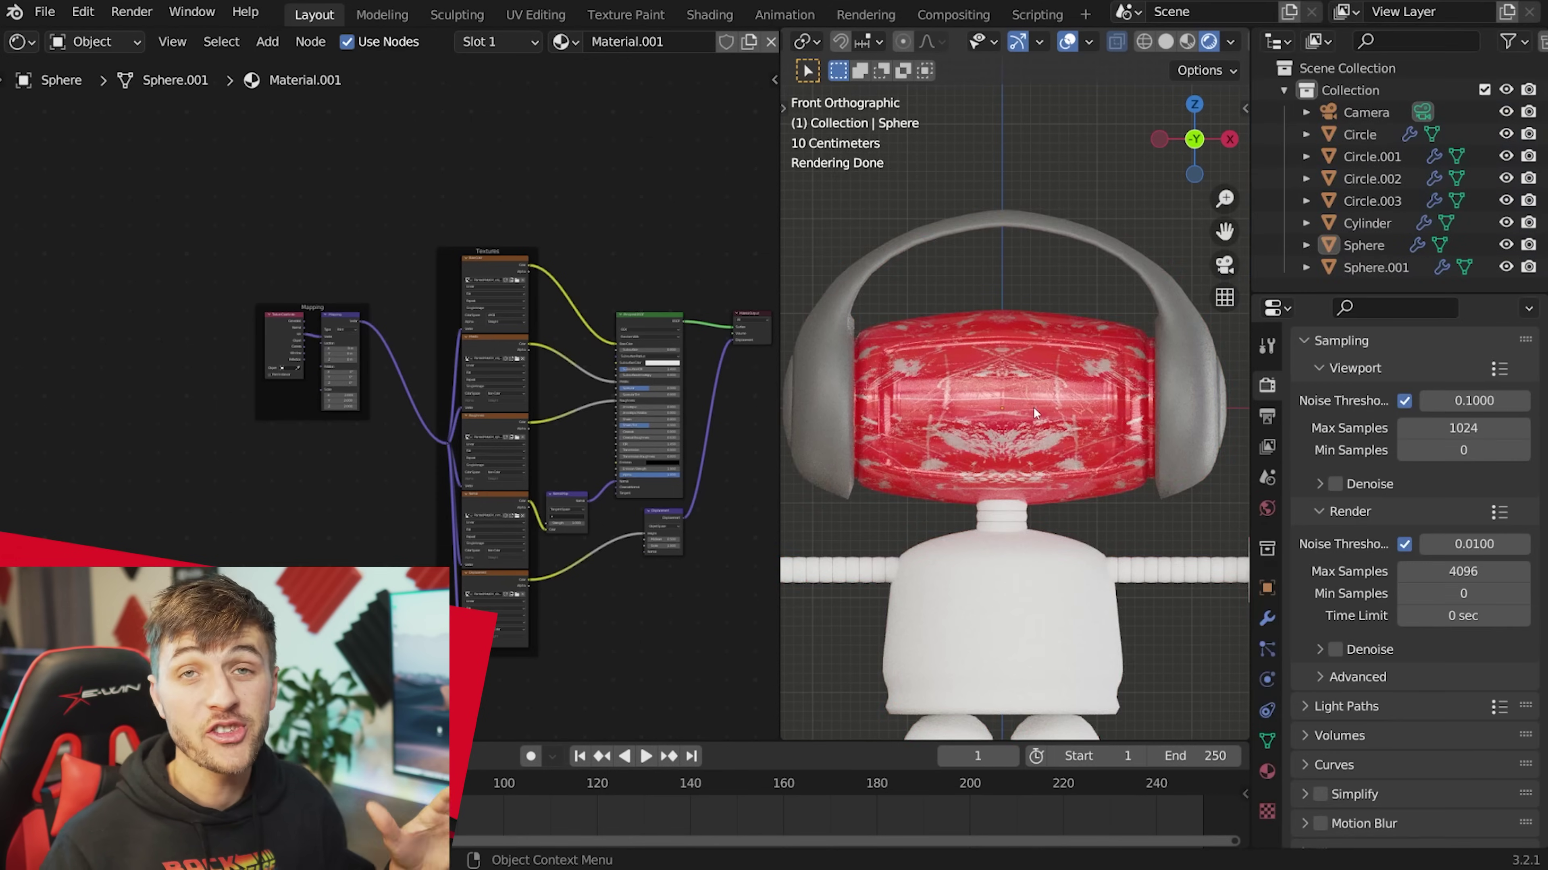
scroll(666, 326, down, 2)
middle_drag(665, 326, 530, 417)
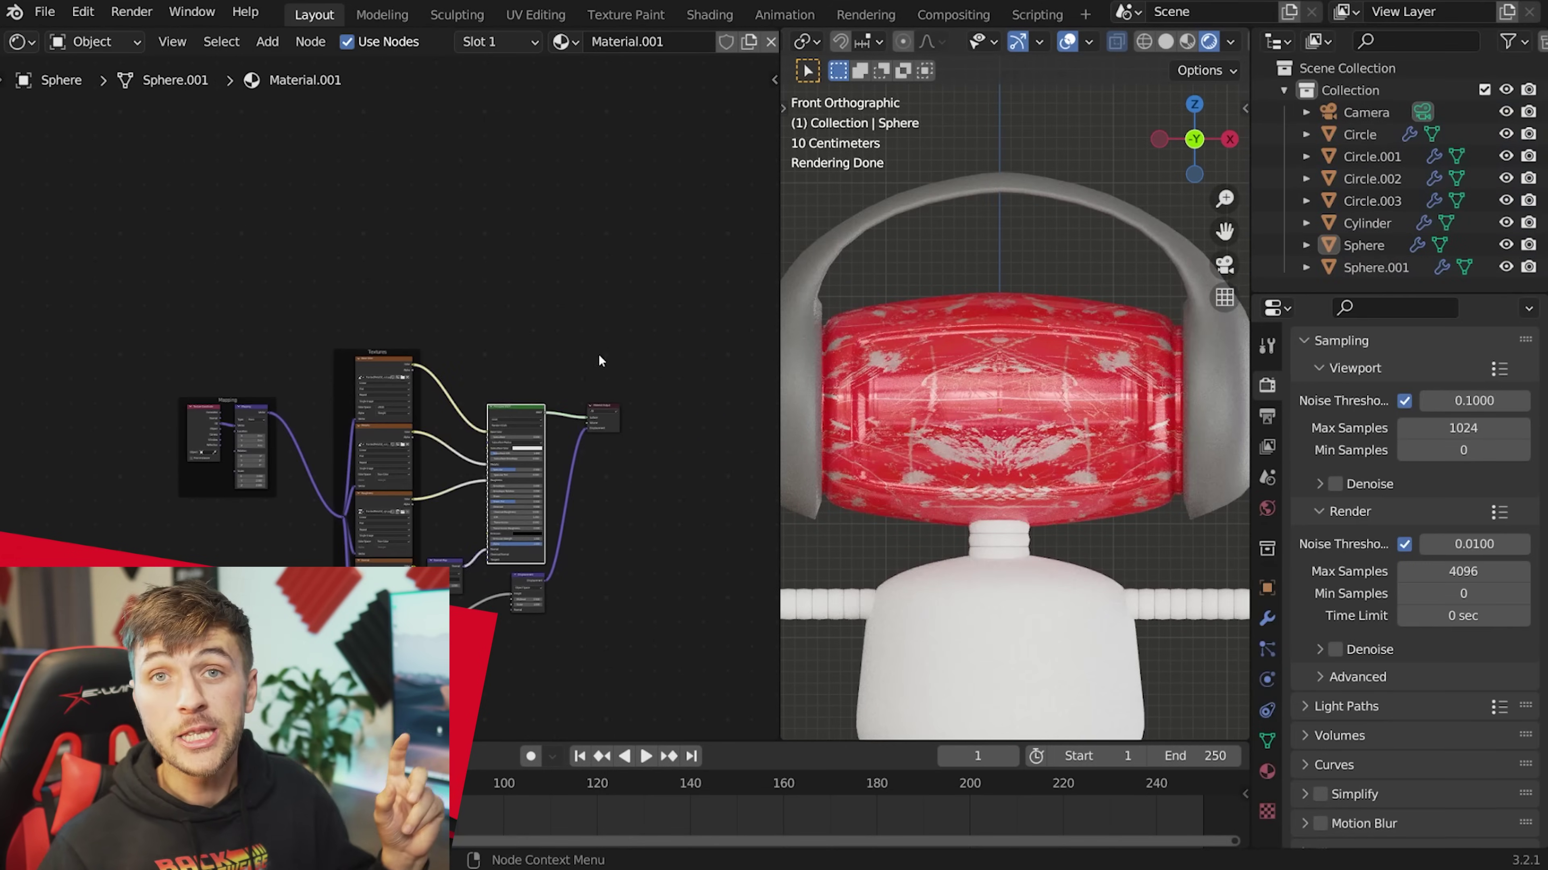
Duplicate the Principled BSDF and build a Principled Texture Setup on the copy from the Color through Roughness images in Metal020_2K-JPG.
middle_drag(603, 346, 582, 414)
key(shift+d)
click(525, 163)
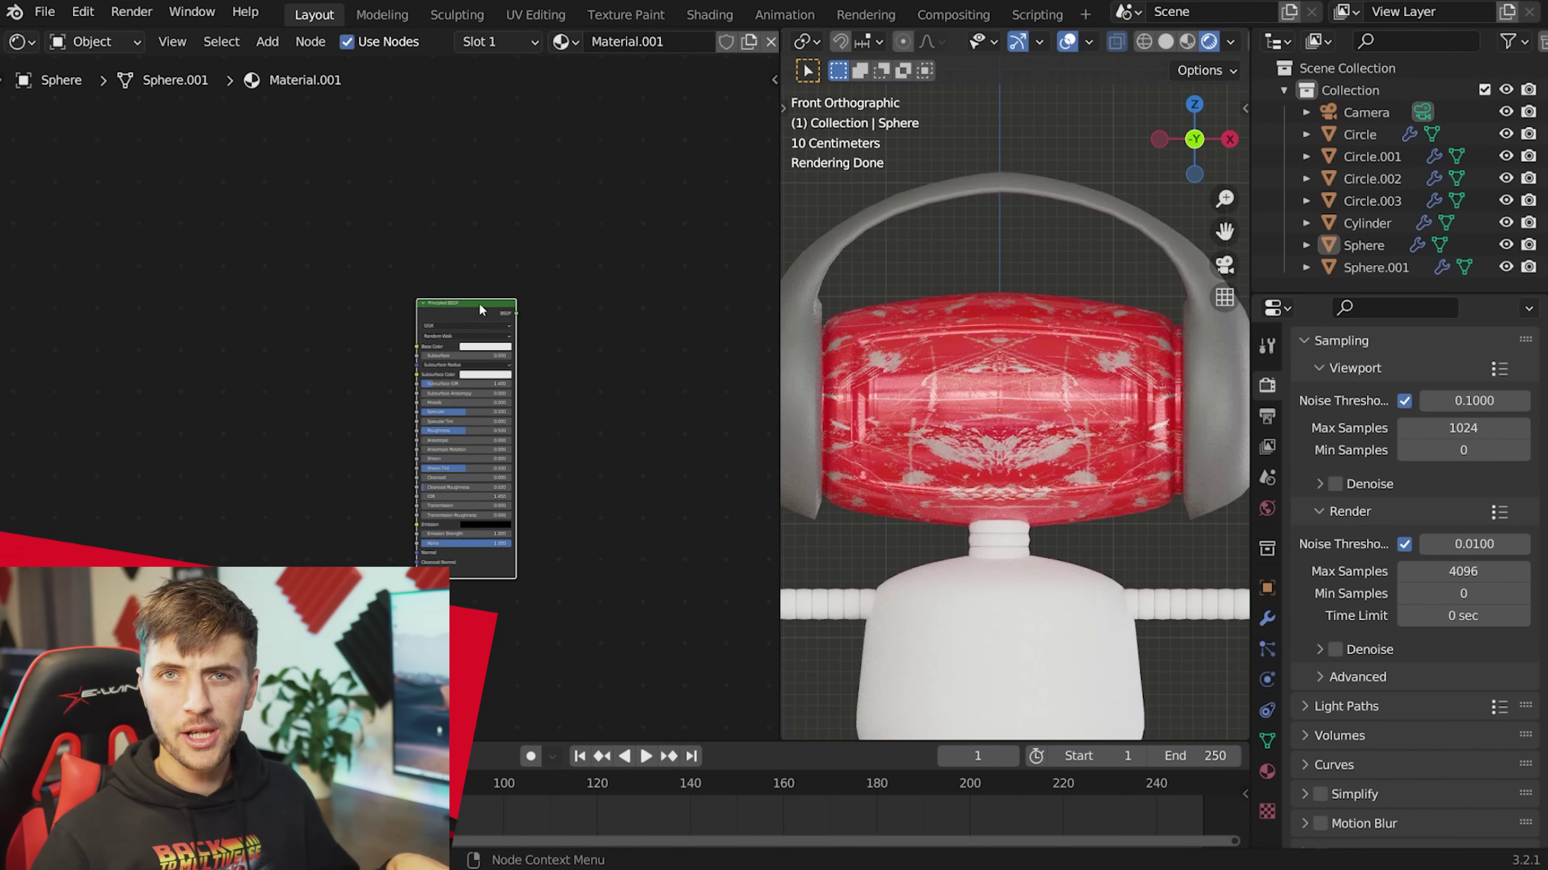
key(ctrl+shift+t)
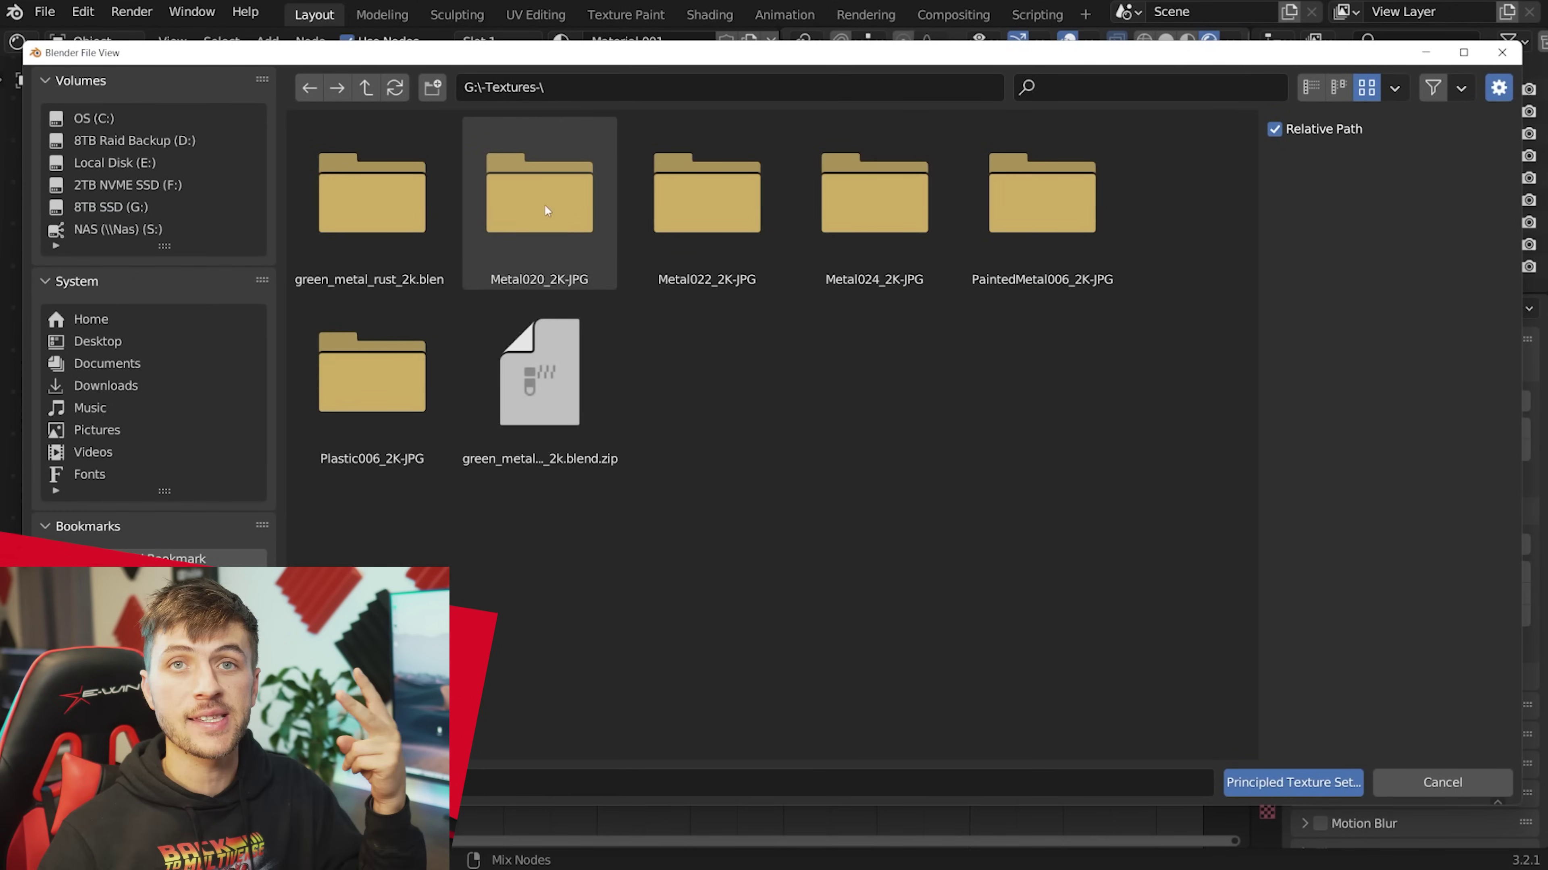
double_click(546, 210)
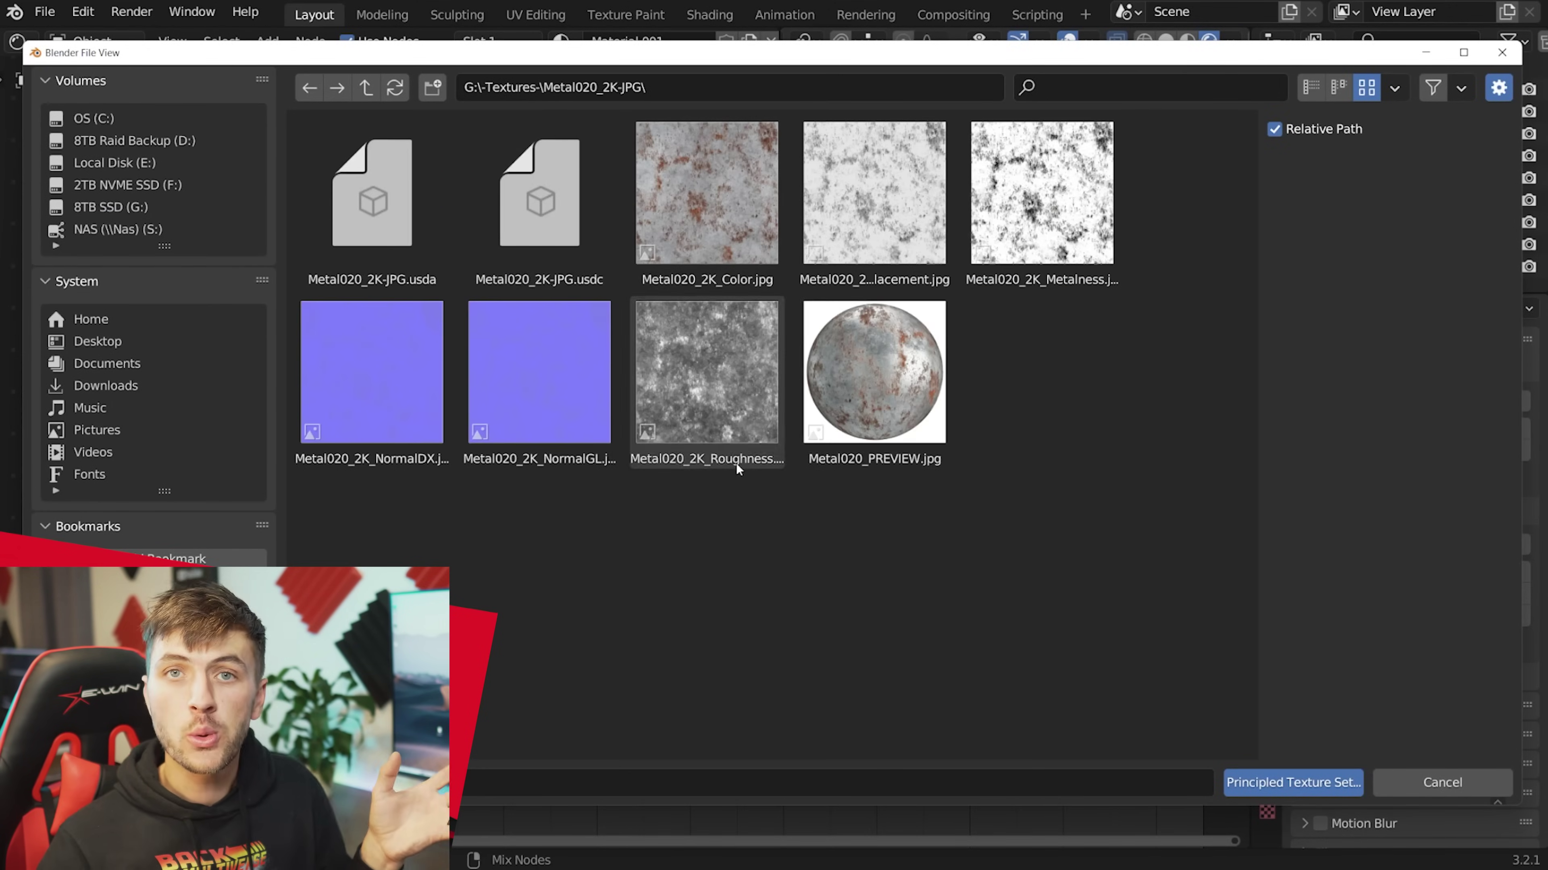
click(700, 225)
shift+click(707, 374)
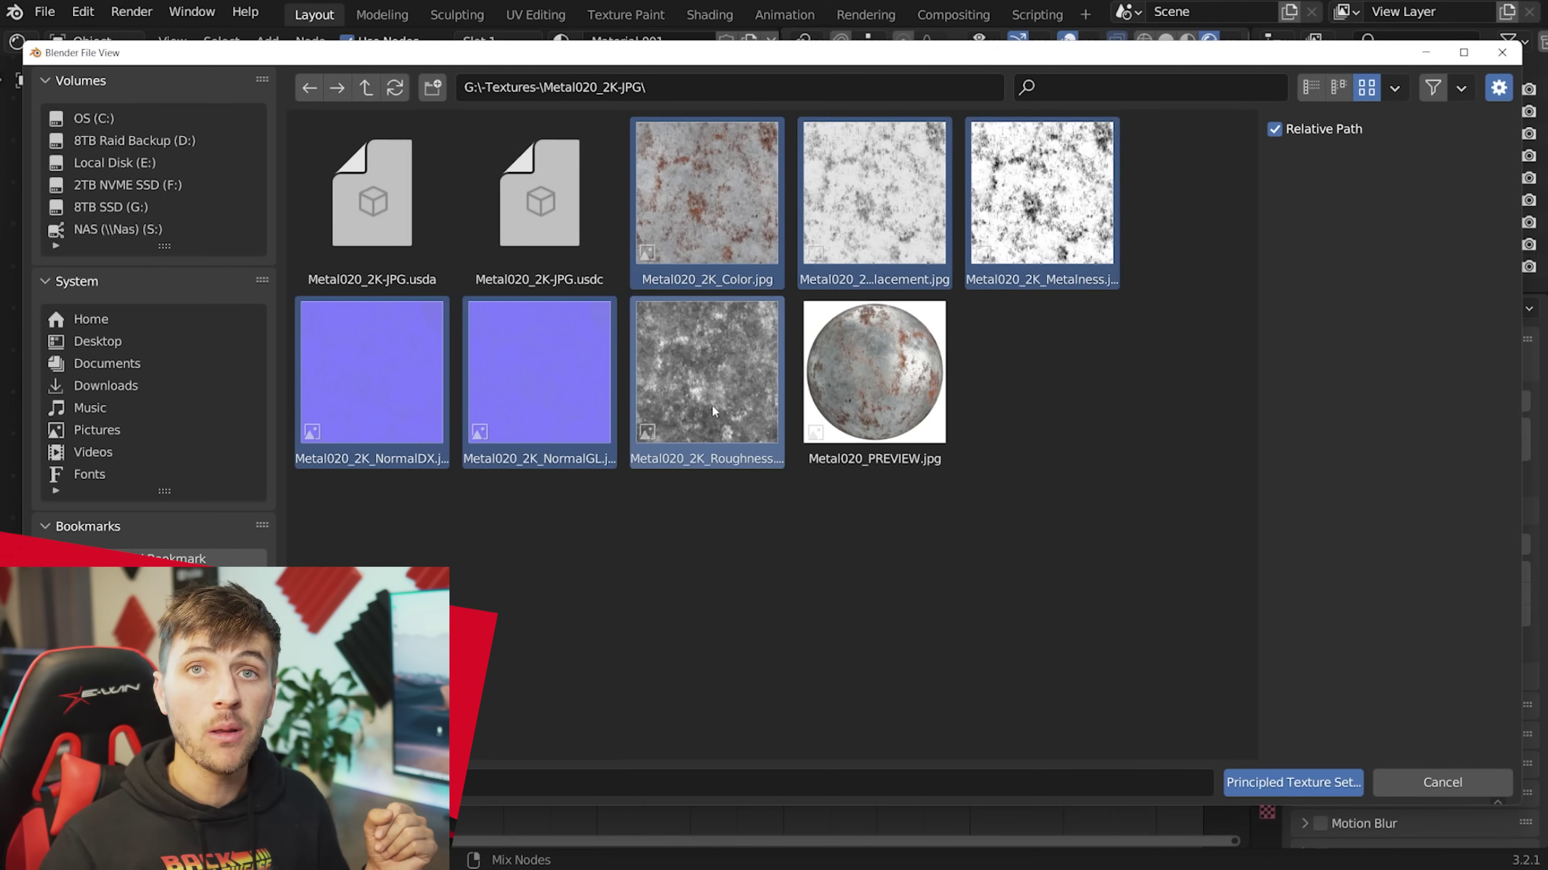
click(1281, 782)
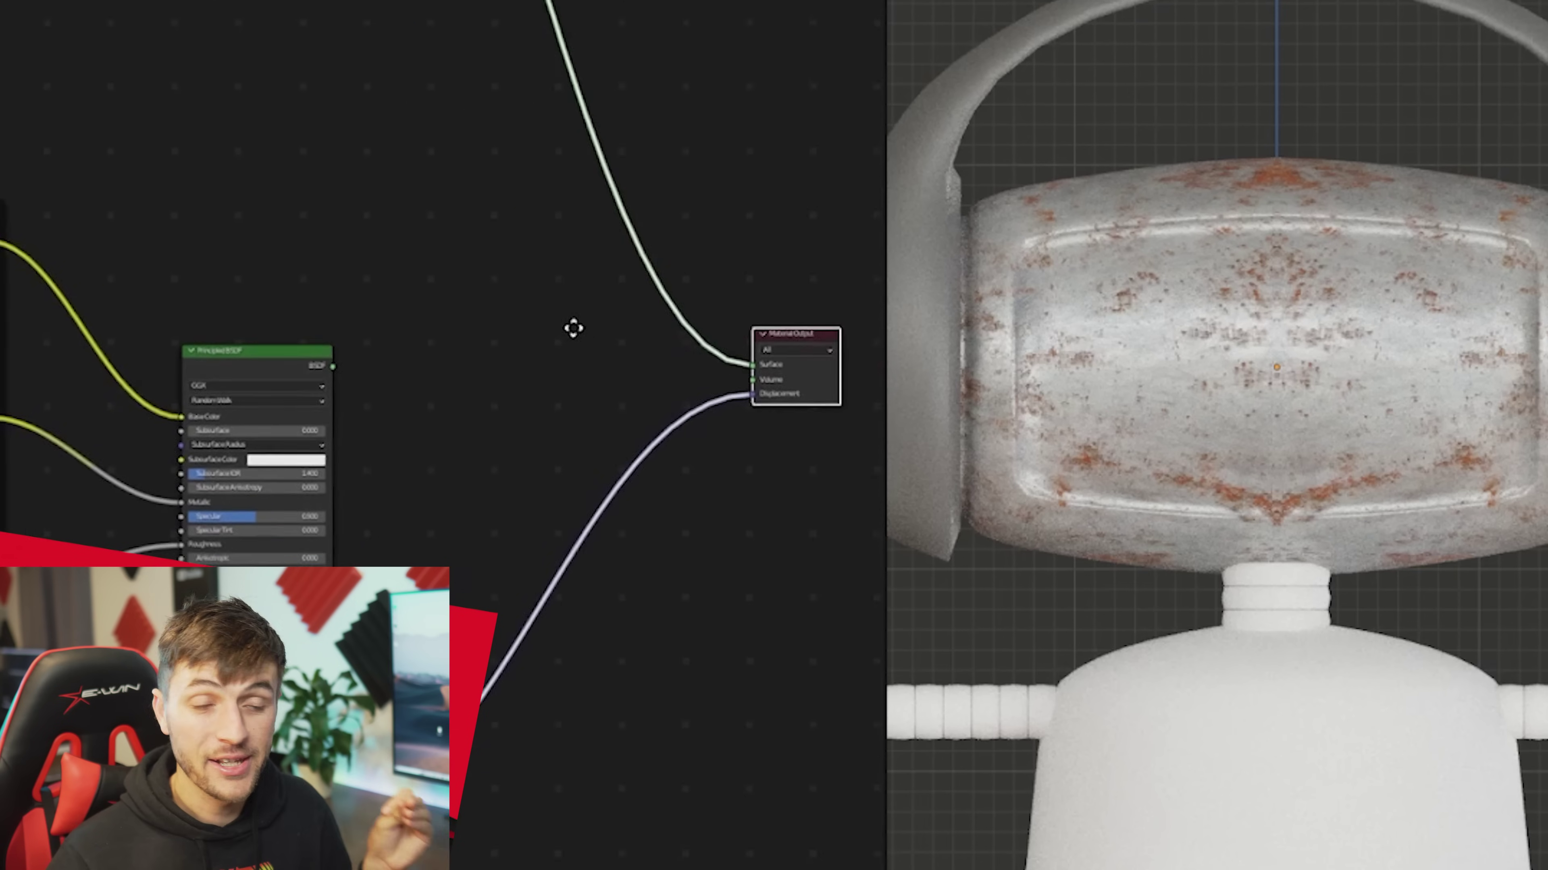
Add a Mix Shader, feeding the Metal020 Principled BSDF into its first shader input and the painted-metal one into its second.
middle_drag(604, 390, 494, 322)
key(shift+a)
mouse_move(462, 424)
mouse_move(304, 346)
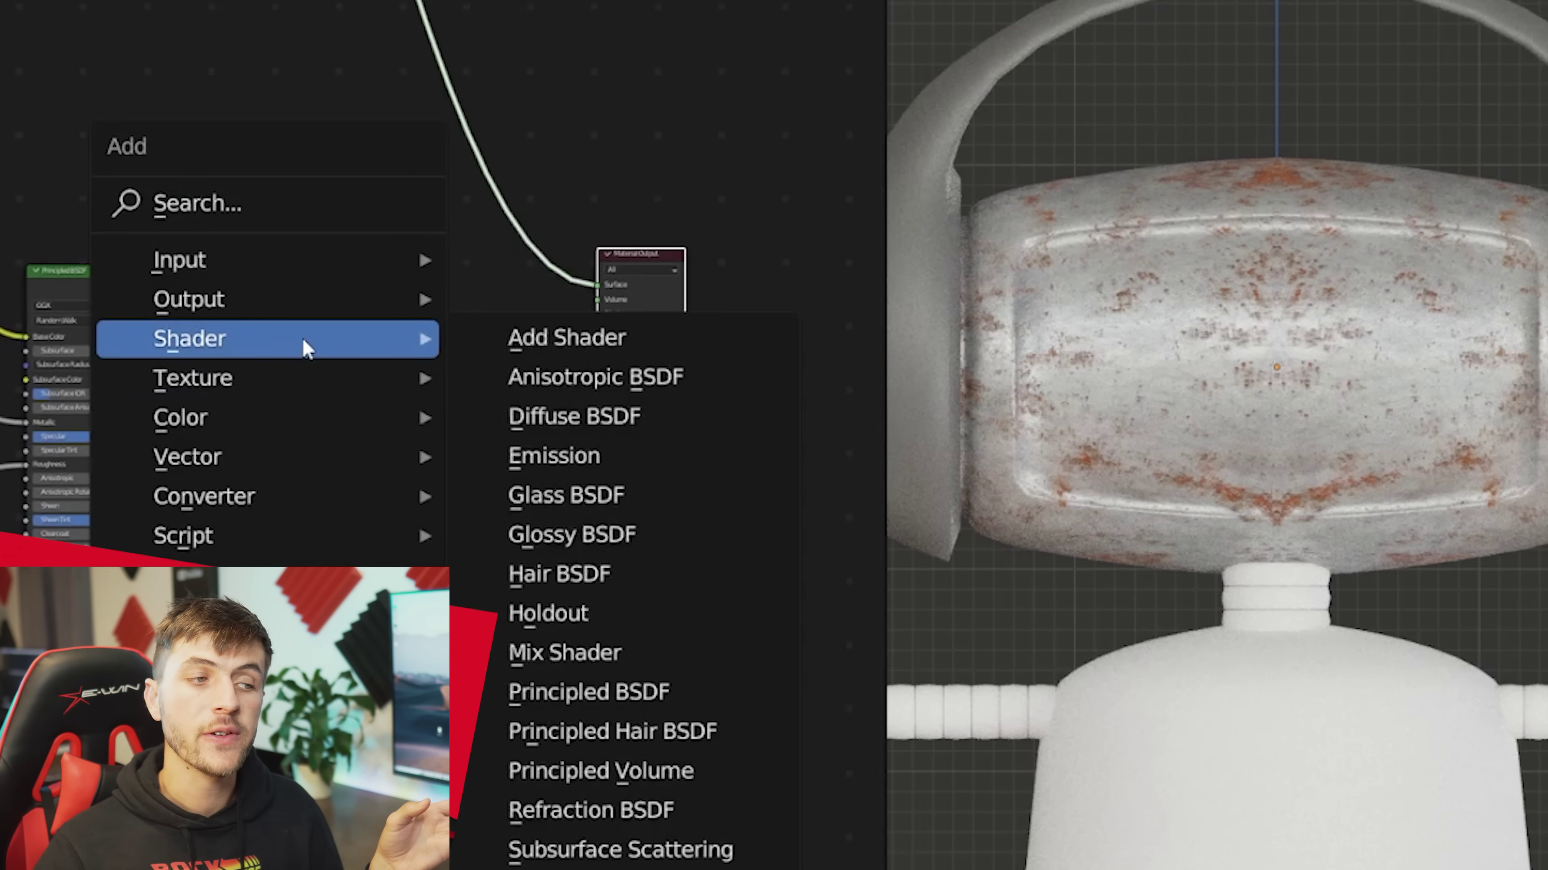
click(699, 647)
click(451, 338)
scroll(451, 338, up, 4)
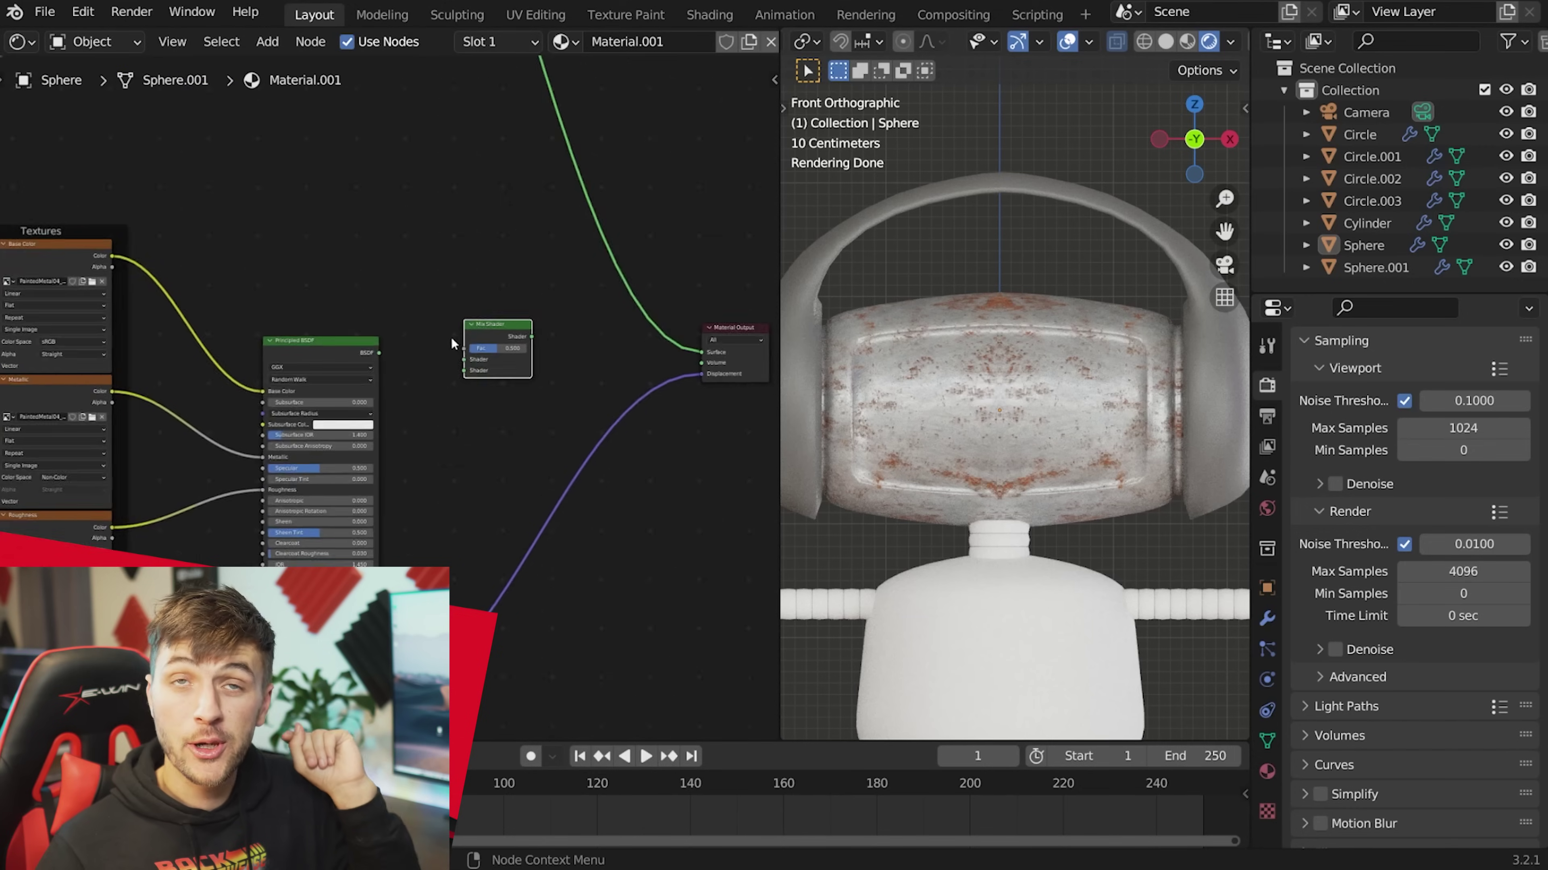
drag(374, 330, 504, 357)
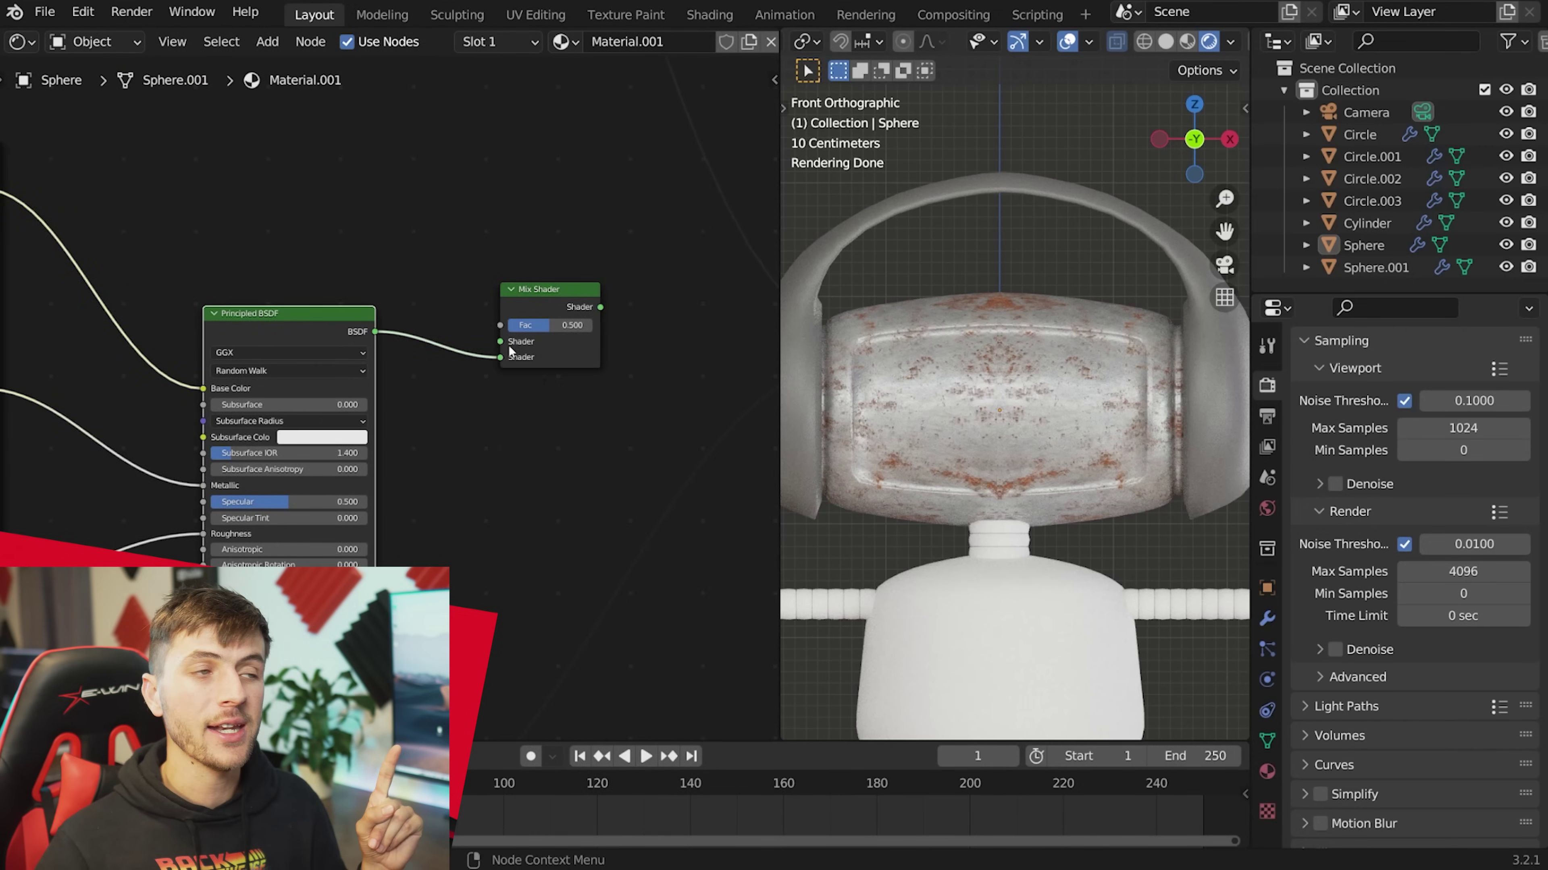
scroll(504, 356, down, 6)
drag(461, 461, 446, 467)
Add Ambient Occlusion and ColorRamp nodes beside the Mix Shader and connect the AO output to the ramp's Fac.
middle_drag(335, 327, 357, 344)
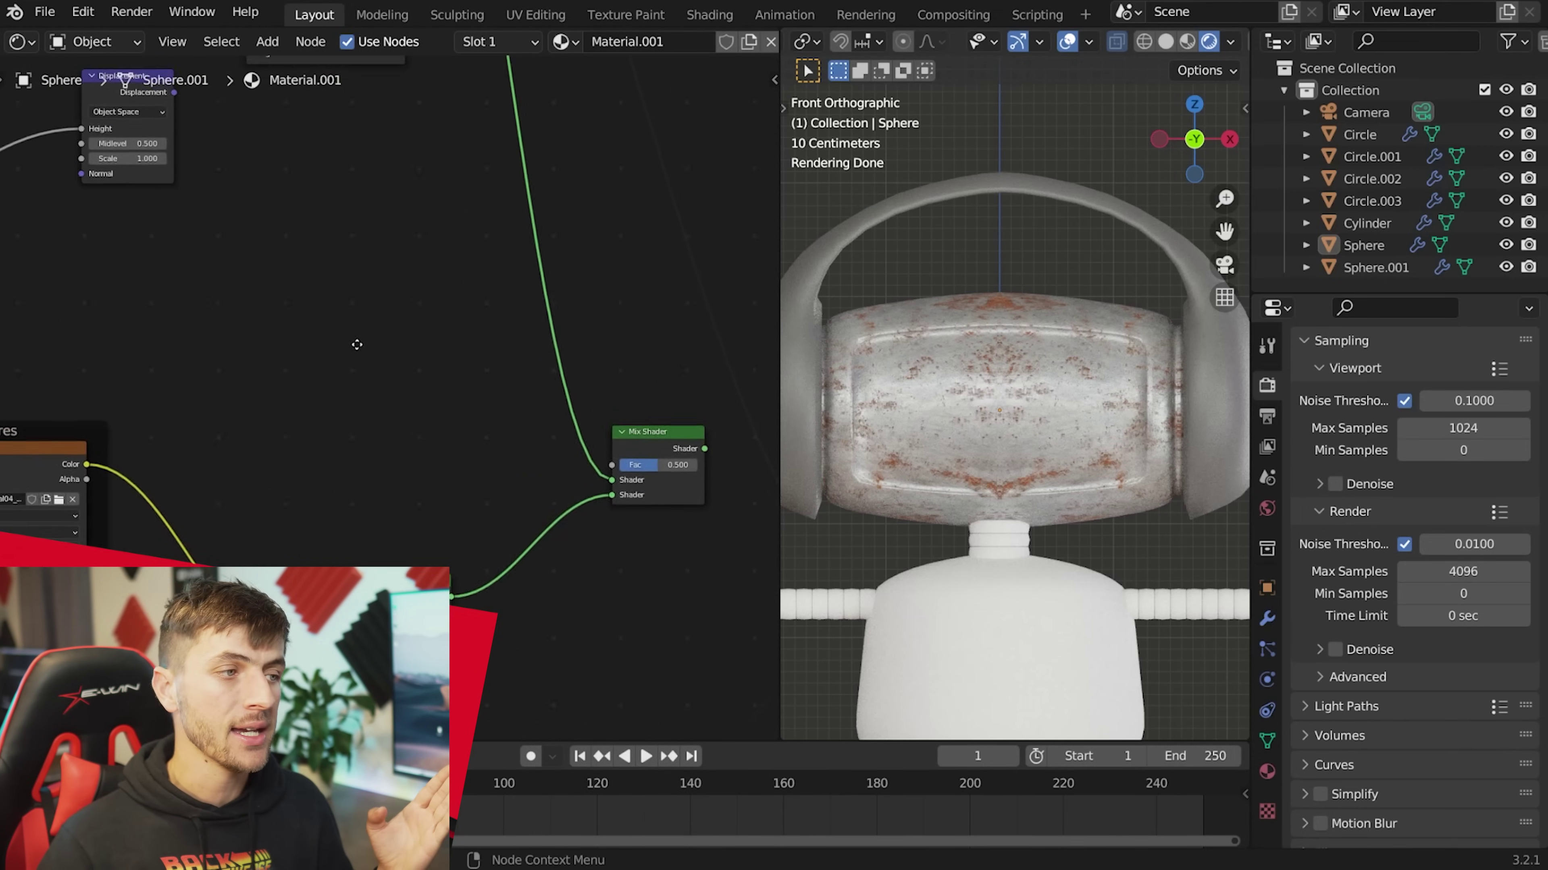
key(shift+a)
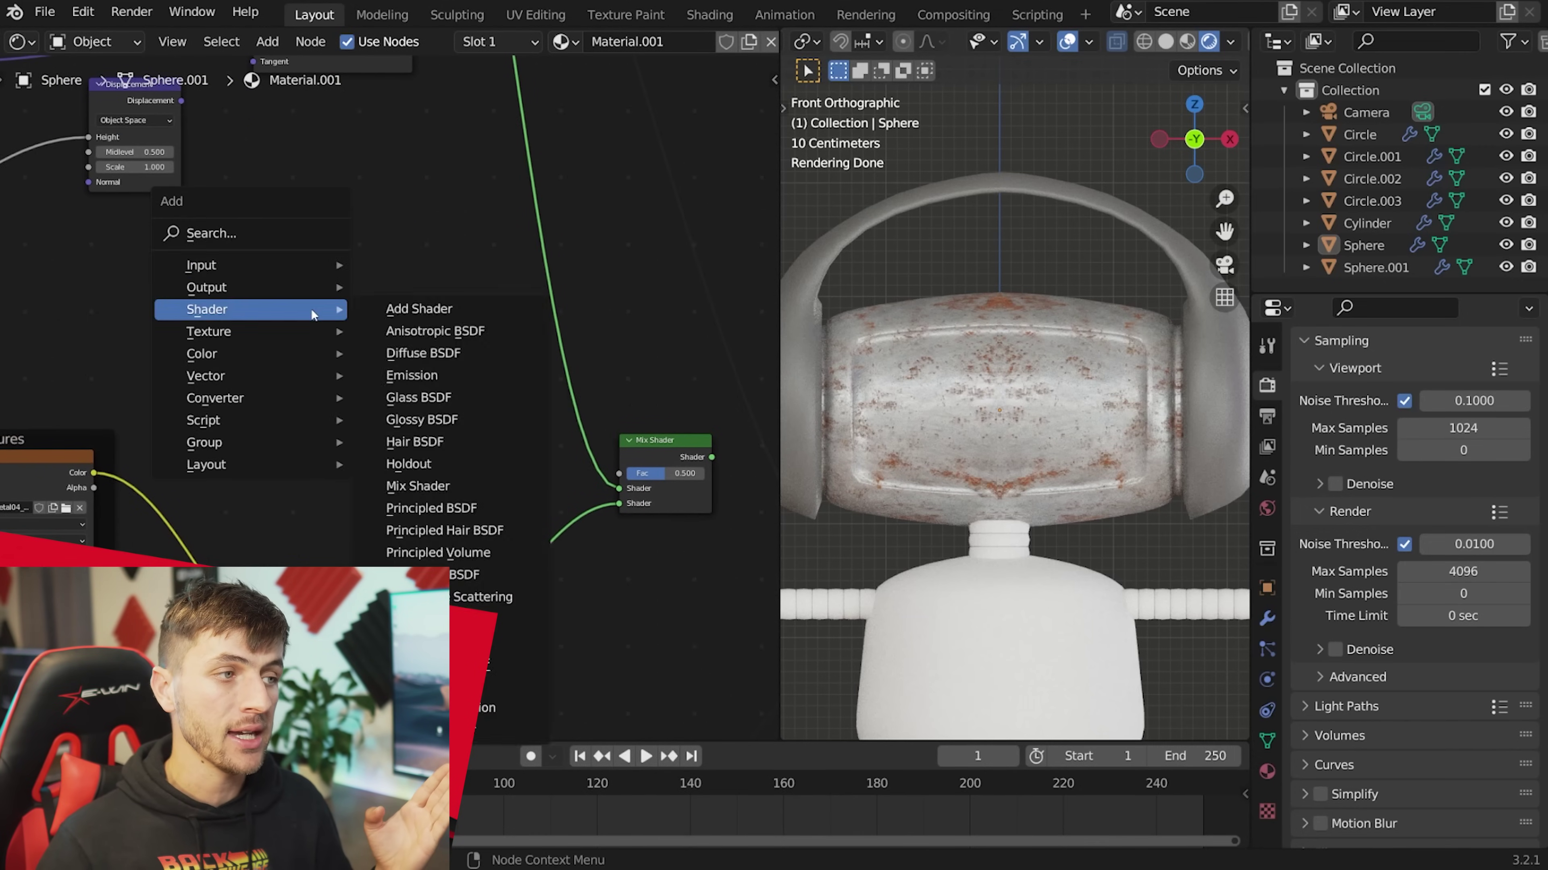
mouse_move(256, 264)
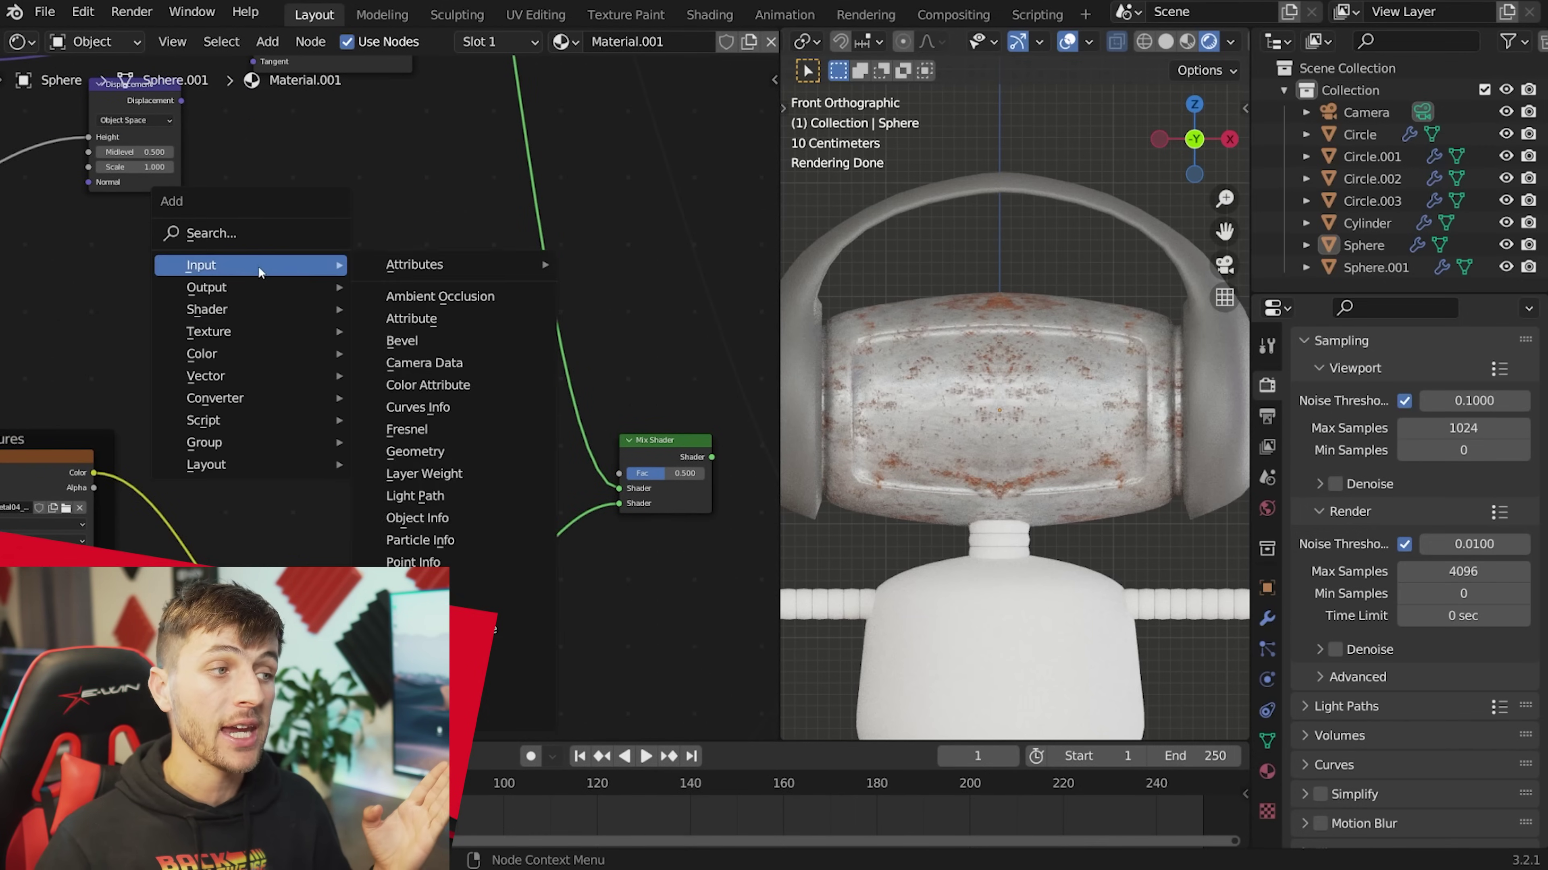
click(511, 296)
click(287, 351)
key(shift+a)
mouse_move(366, 483)
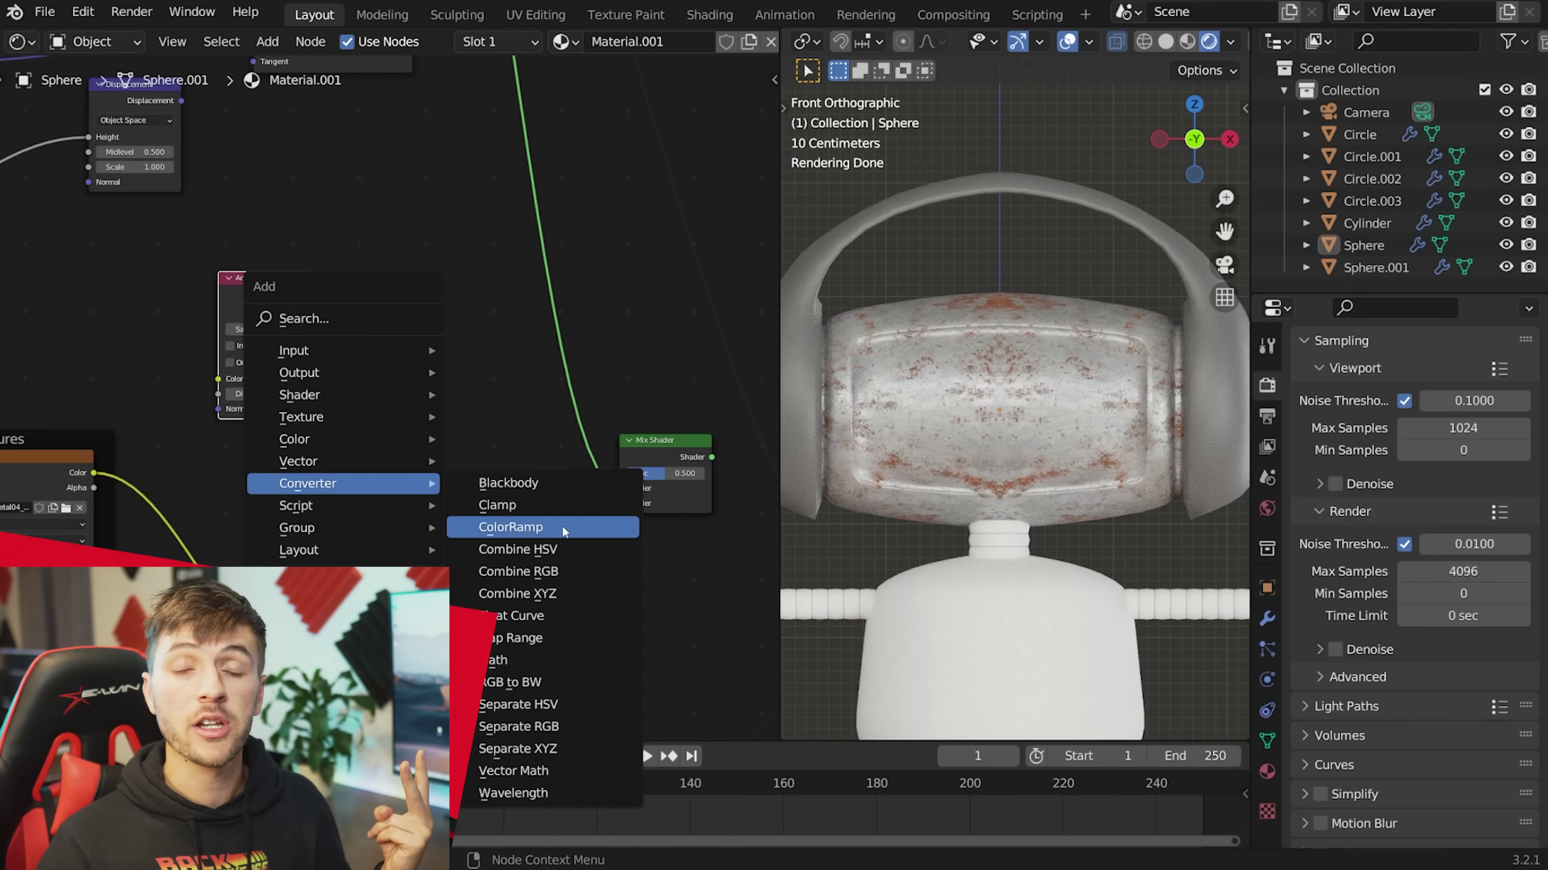
click(563, 533)
click(359, 296)
scroll(360, 295, up, 4)
drag(282, 278, 314, 349)
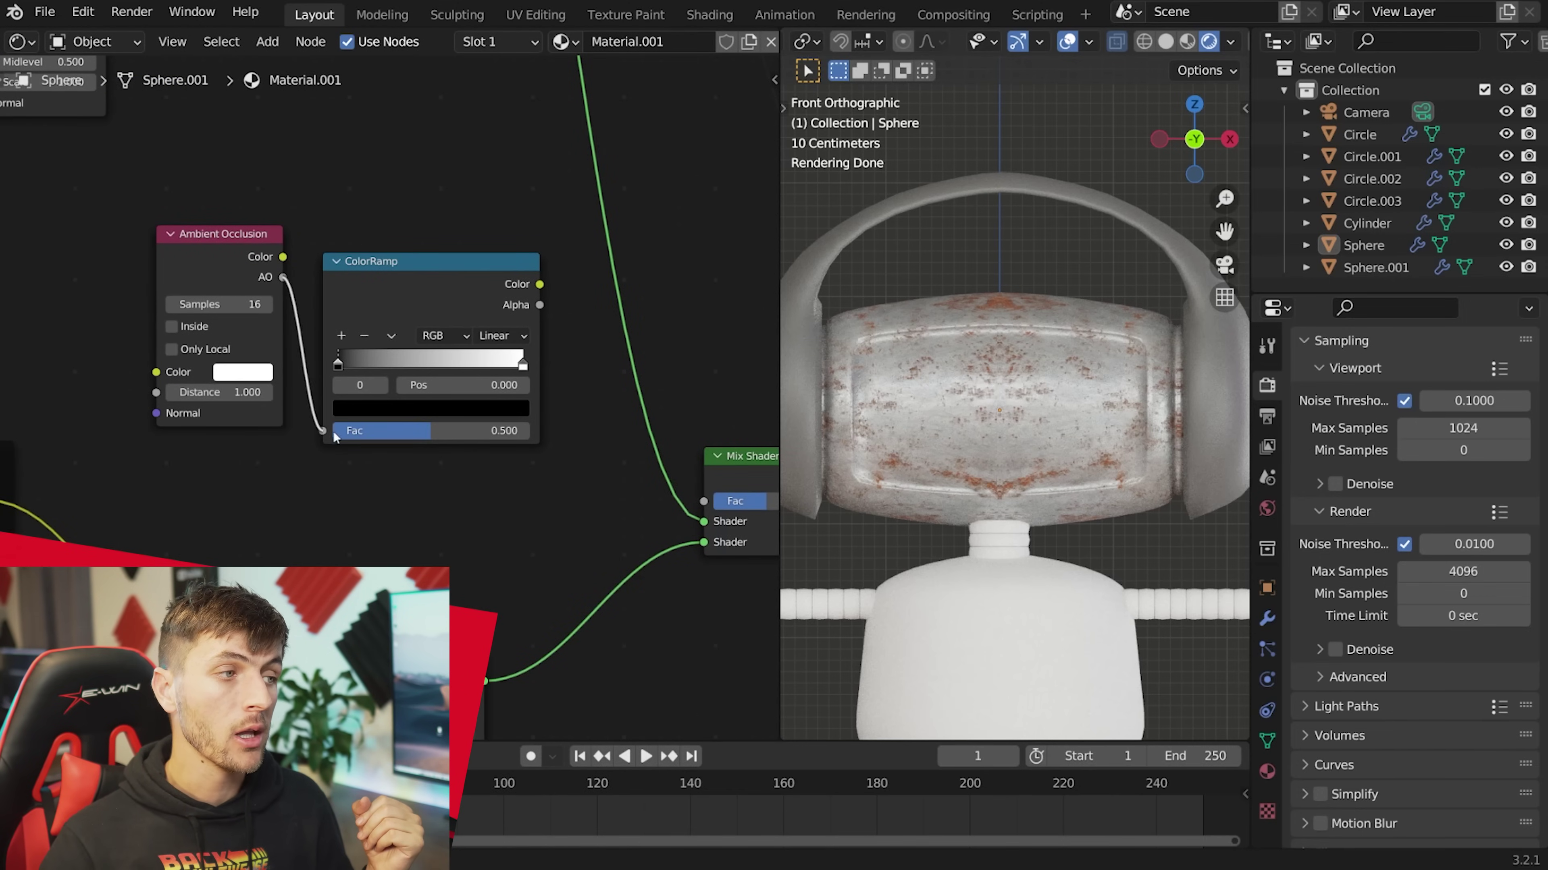
With the ColorRamp previewed on the head, set the Ambient Occlusion distance to 0.2 and the ramp's black stop to position 0.835.
ctrl+shift+click(452, 282)
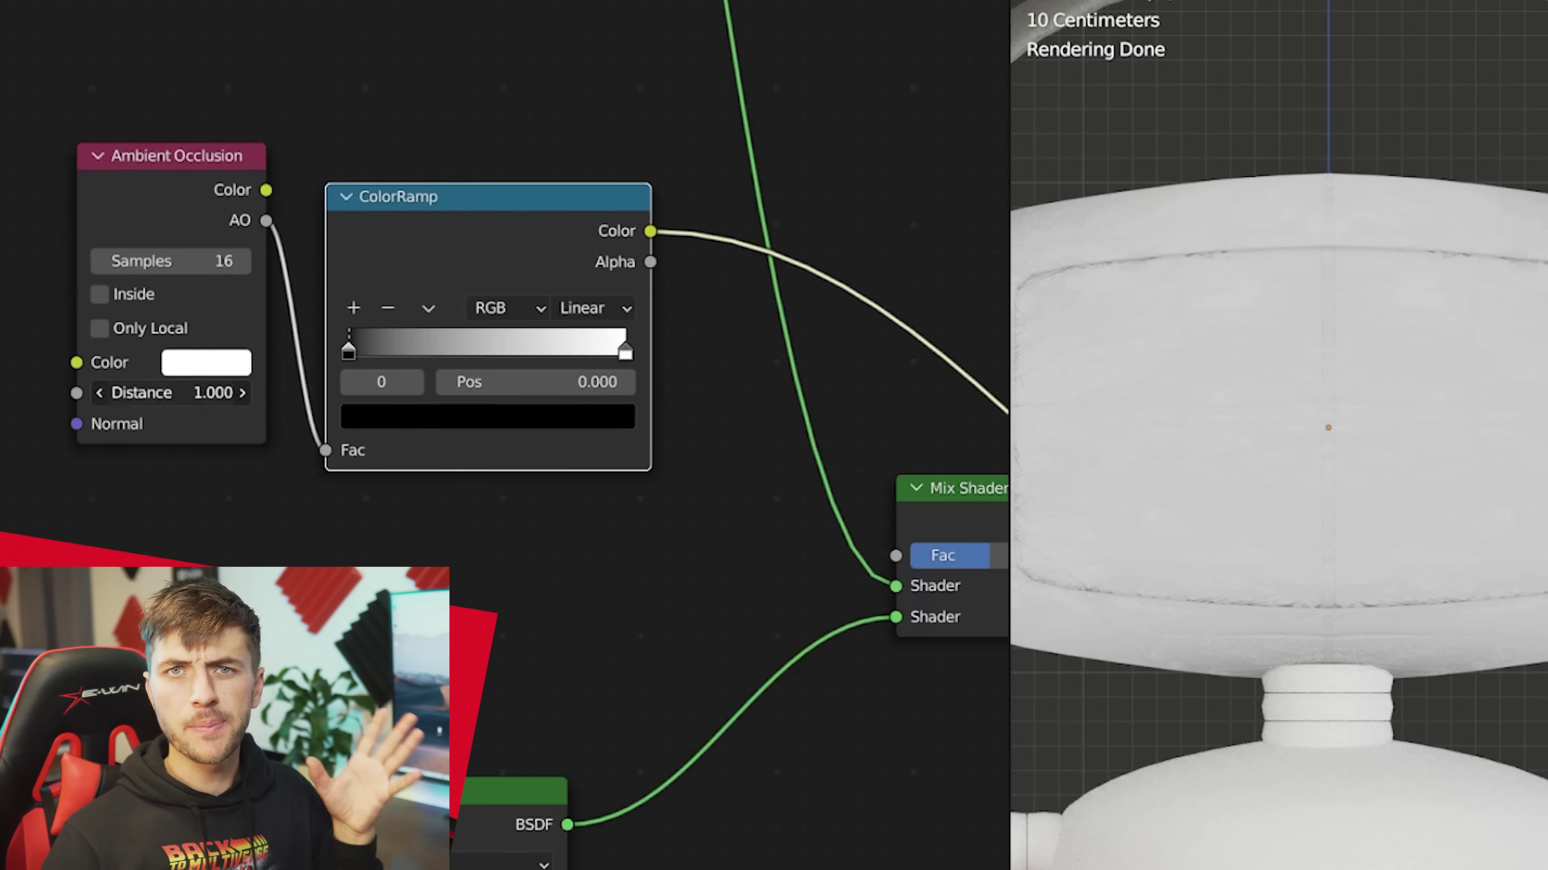
click(234, 394)
text(.)
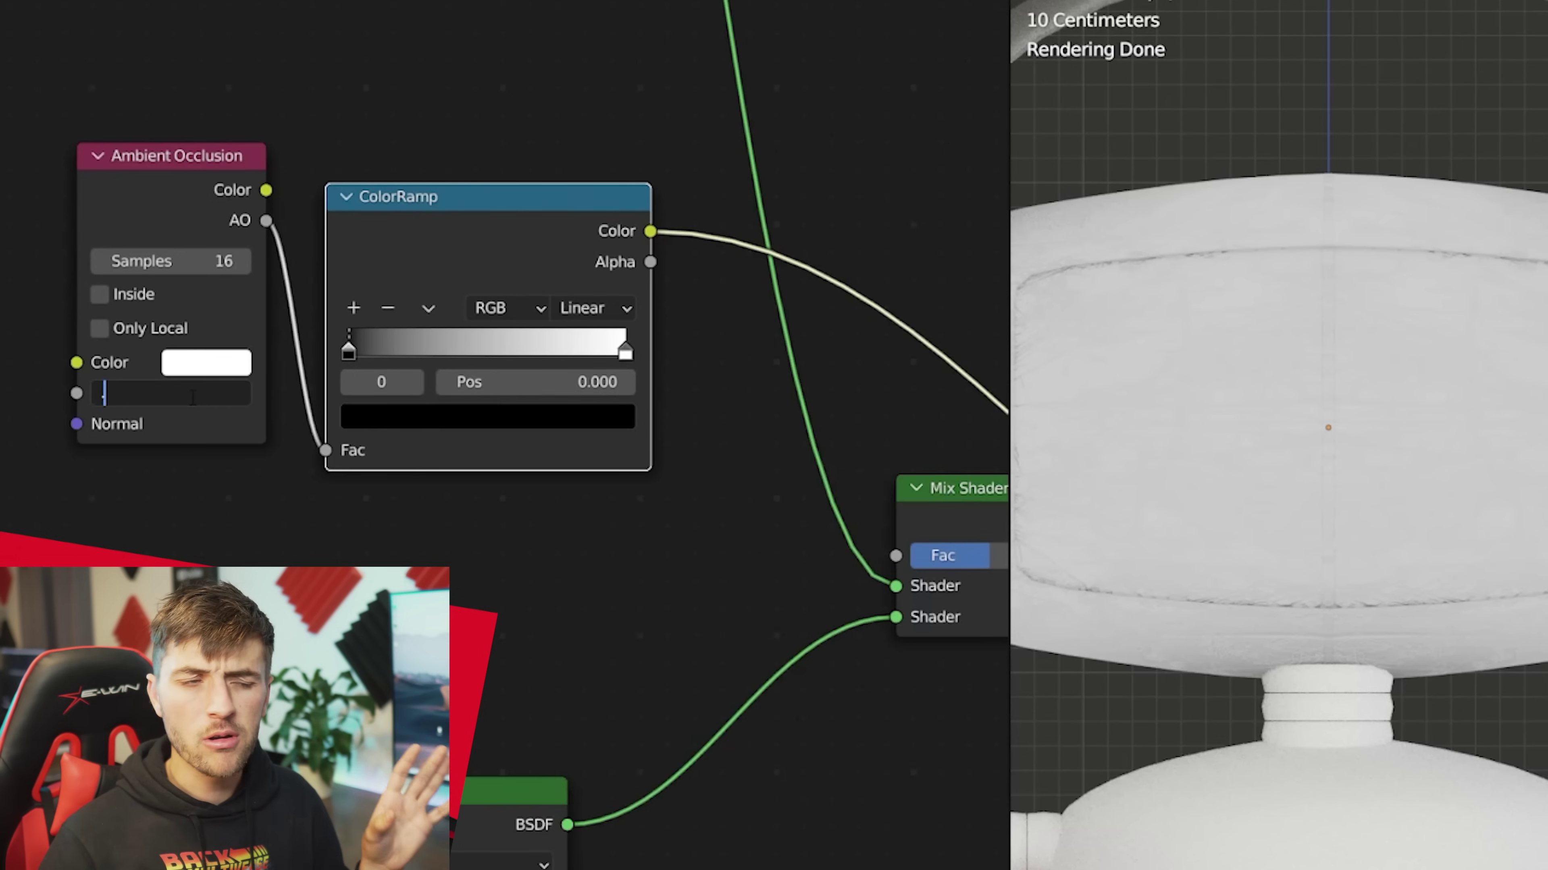
text(.2)
key(Return)
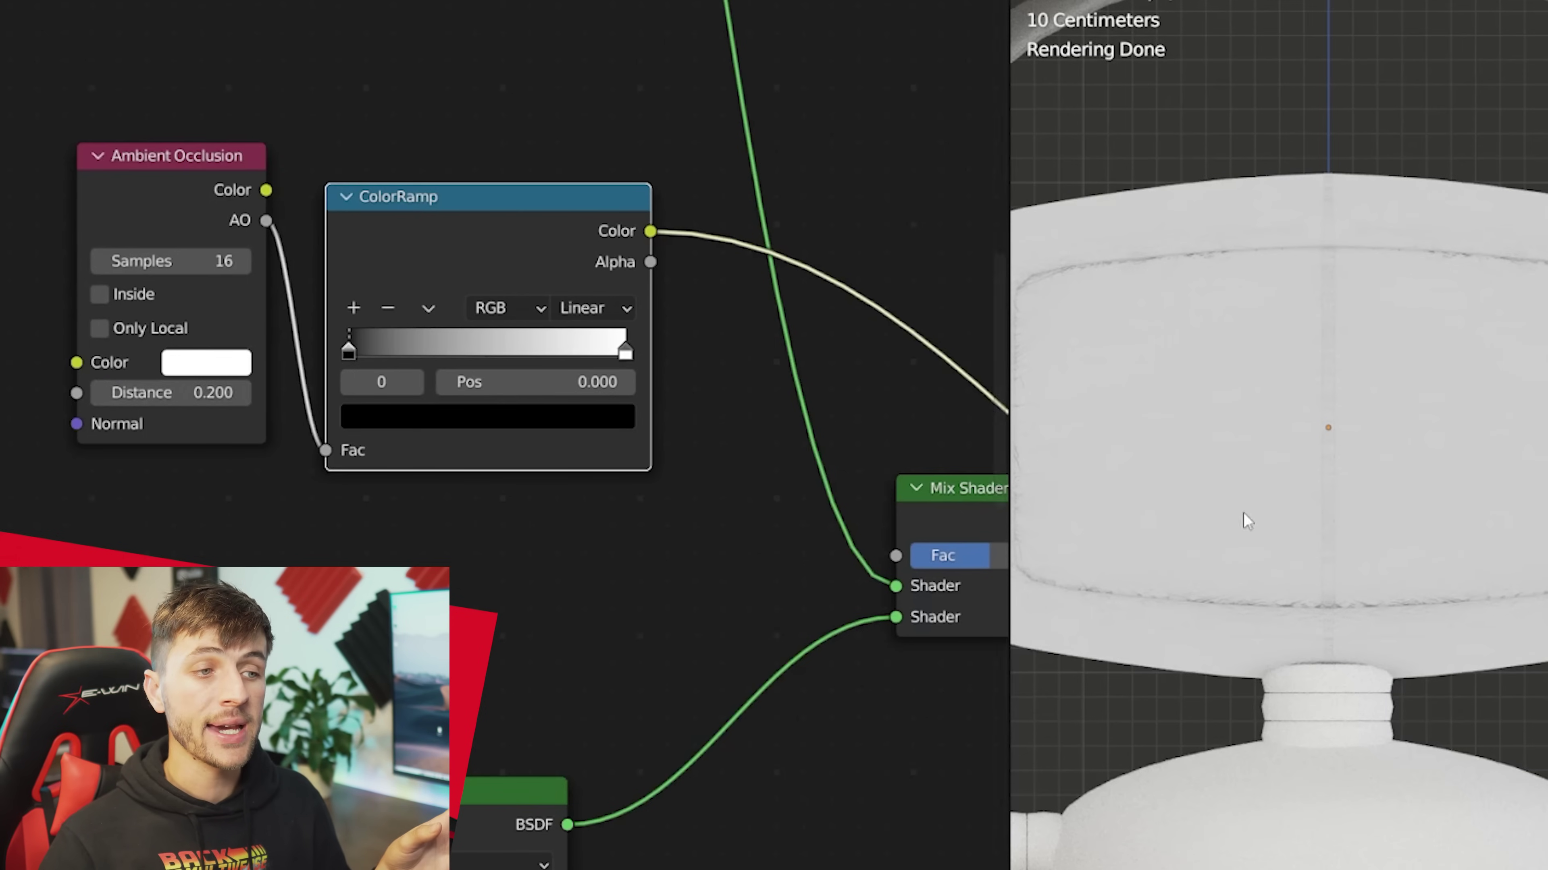
drag(349, 346, 604, 366)
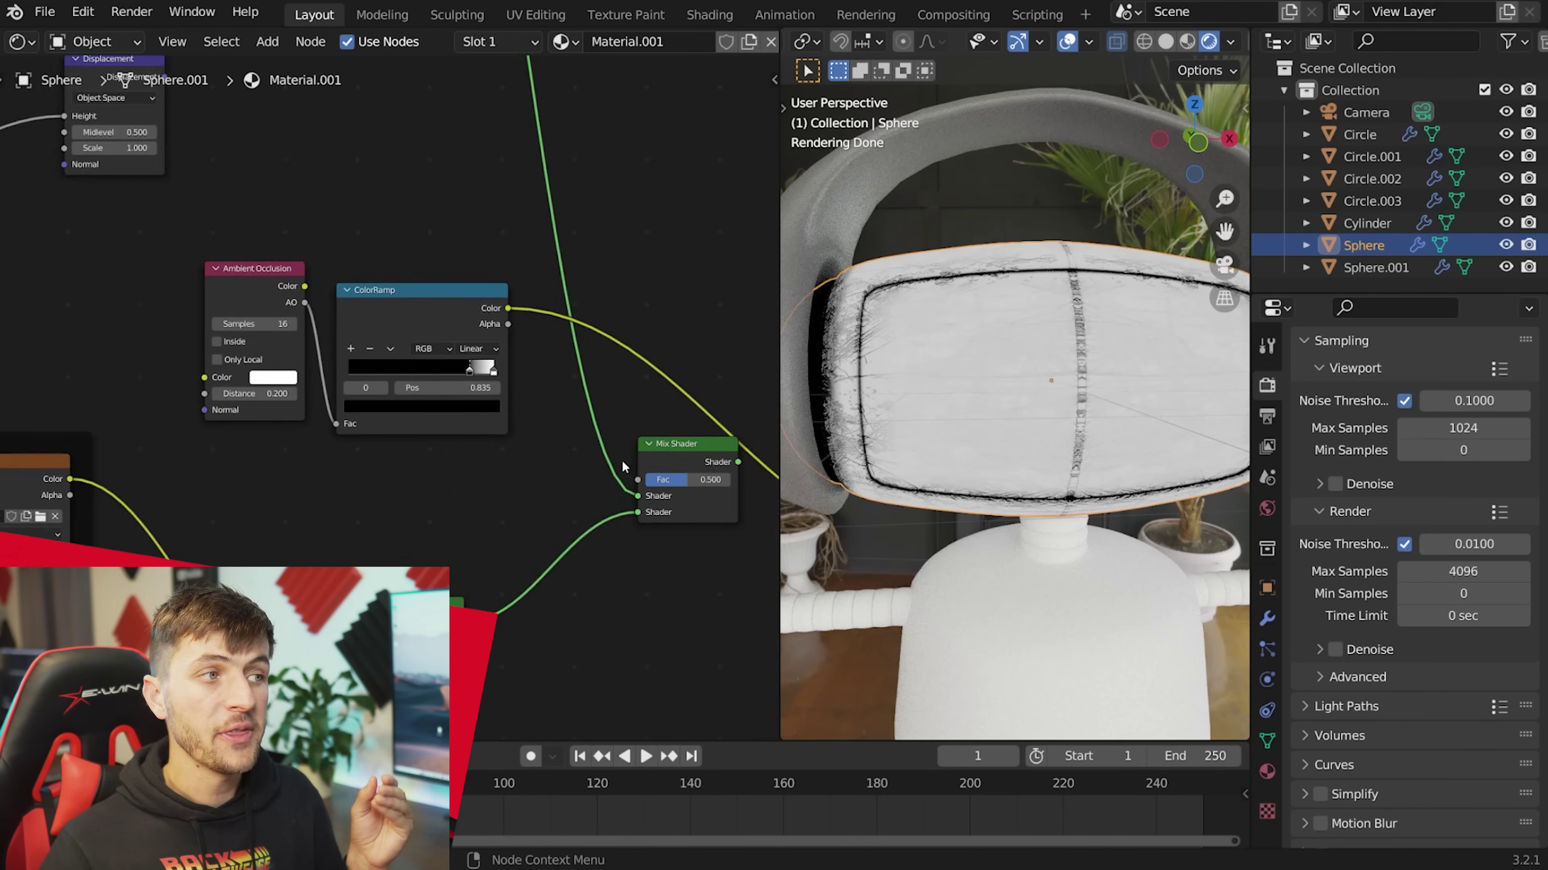
Connect the ColorRamp color to the Mix Shader's Fac and output the Mix Shader to the material's surface.
scroll(346, 243, down, 3)
drag(325, 211, 476, 390)
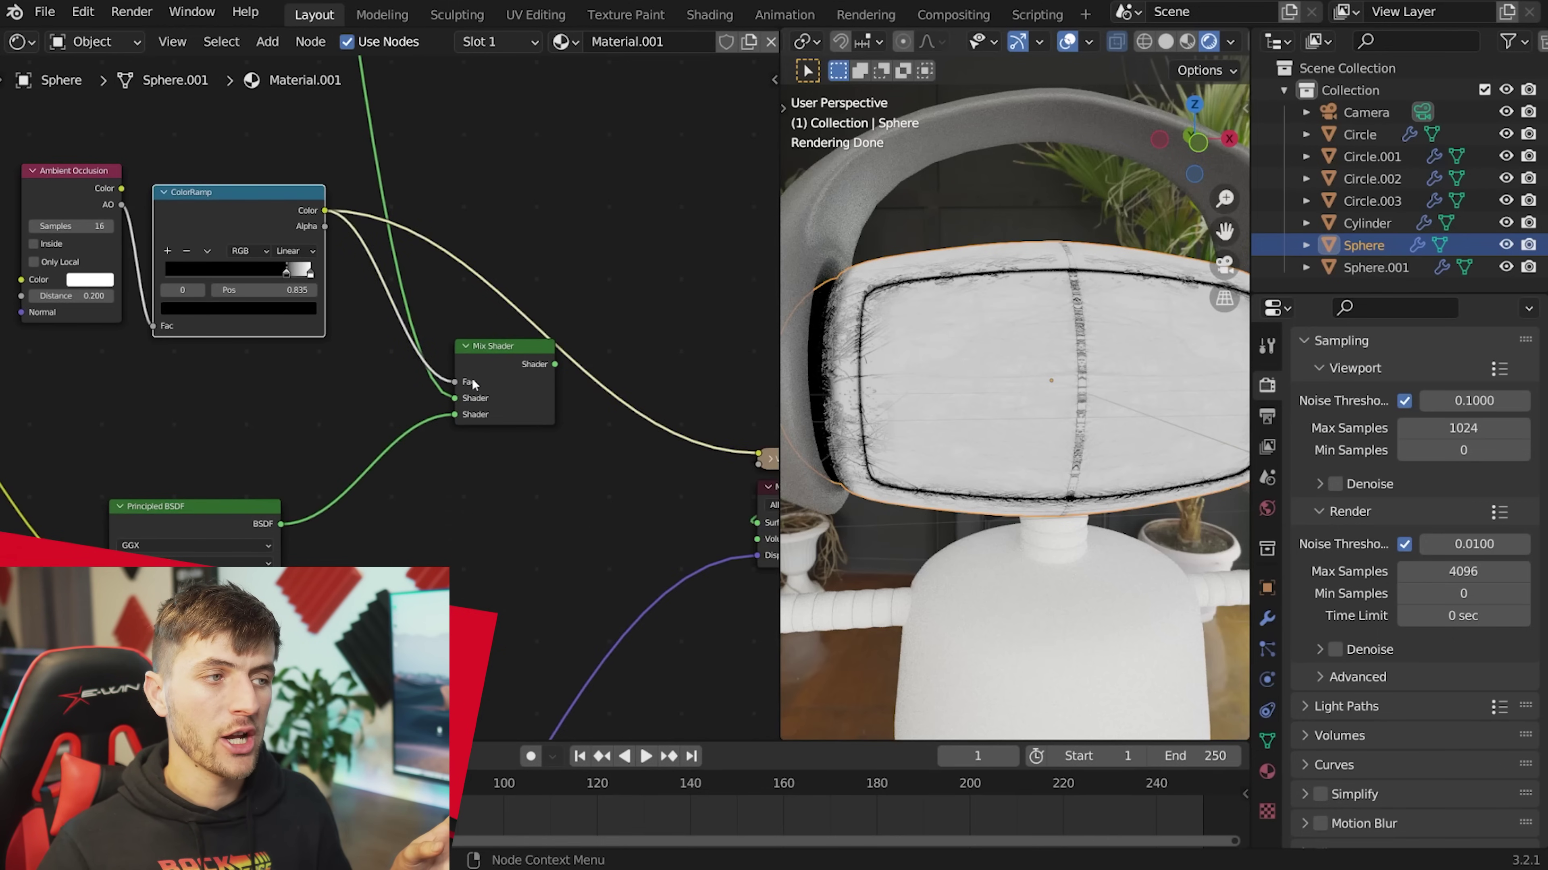
ctrl+shift+click(516, 363)
scroll(651, 491, down, 3)
middle_drag(650, 490, 567, 477)
Select all faces of the inset screen panel on the front of the head mesh.
middle_drag(941, 423, 1041, 404)
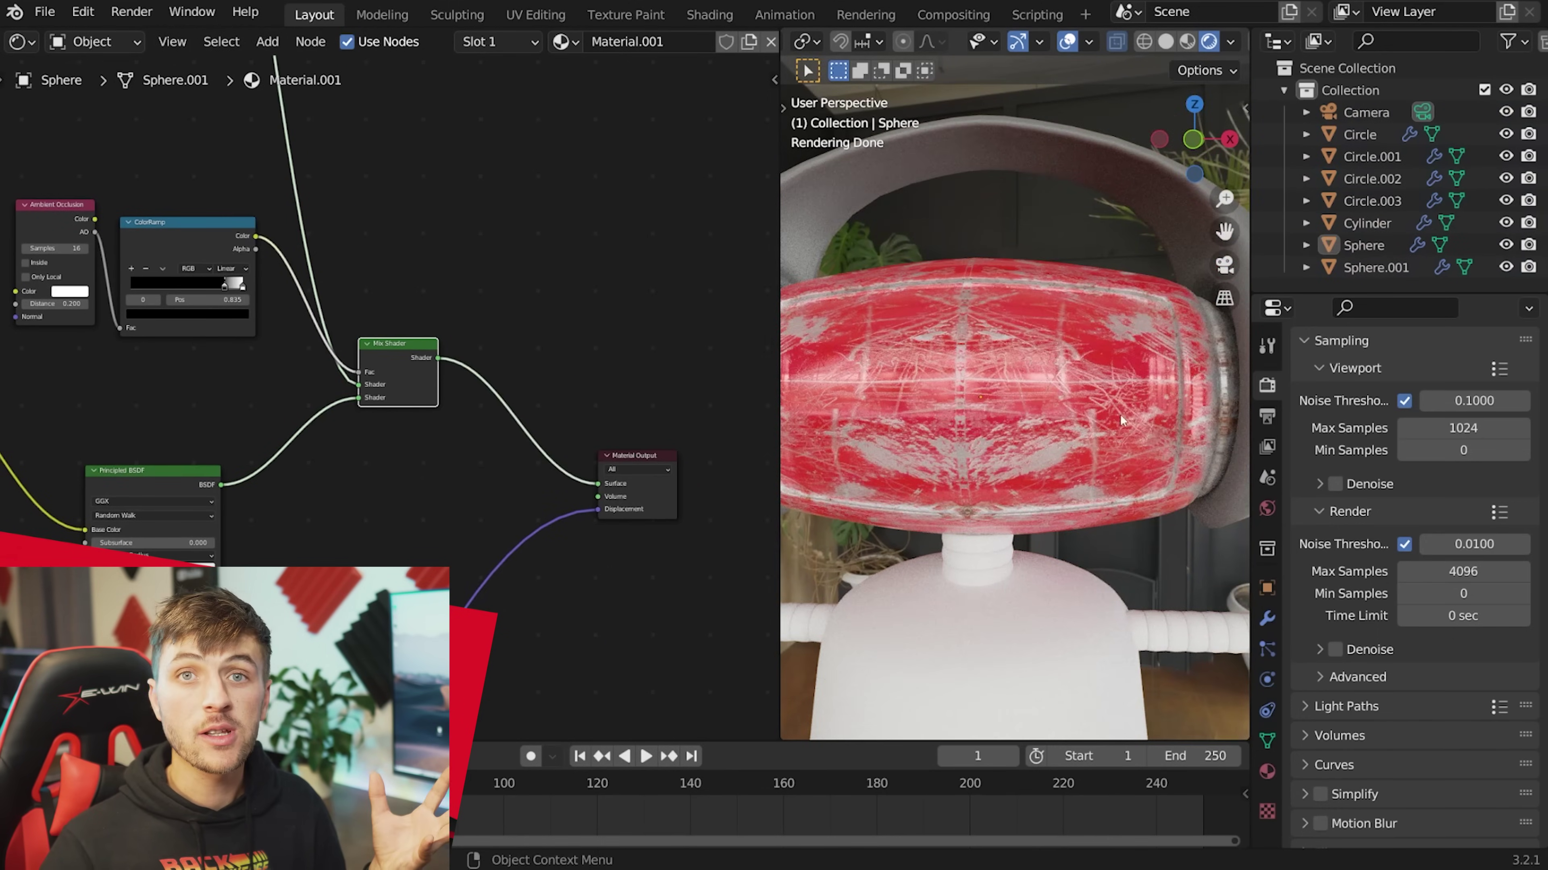
middle_drag(1024, 512, 1055, 434)
scroll(1090, 476, up, 4)
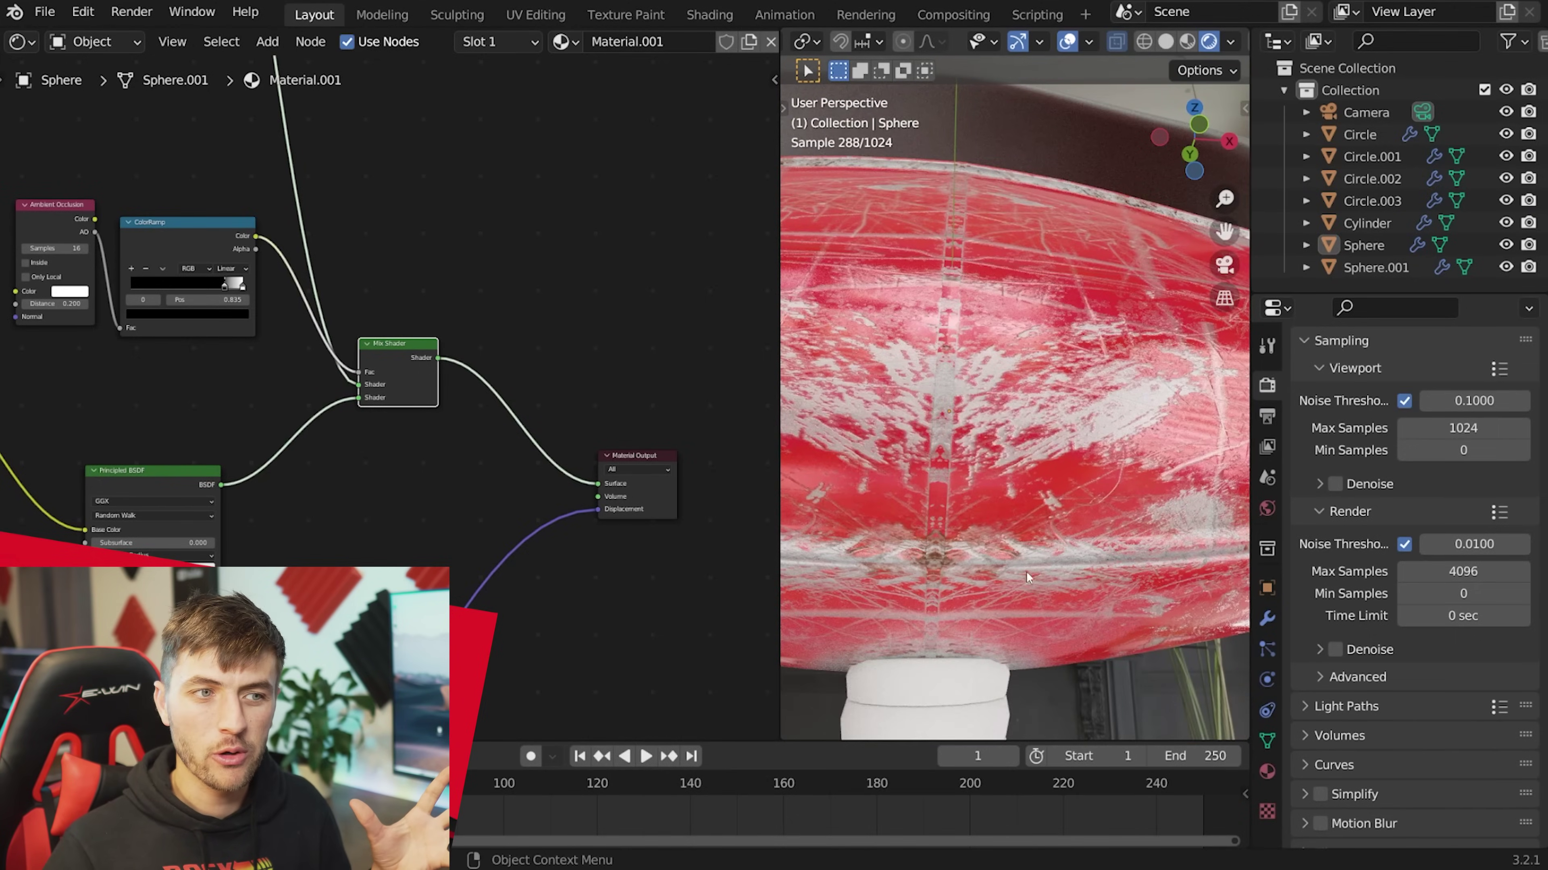
middle_drag(901, 517, 1120, 541)
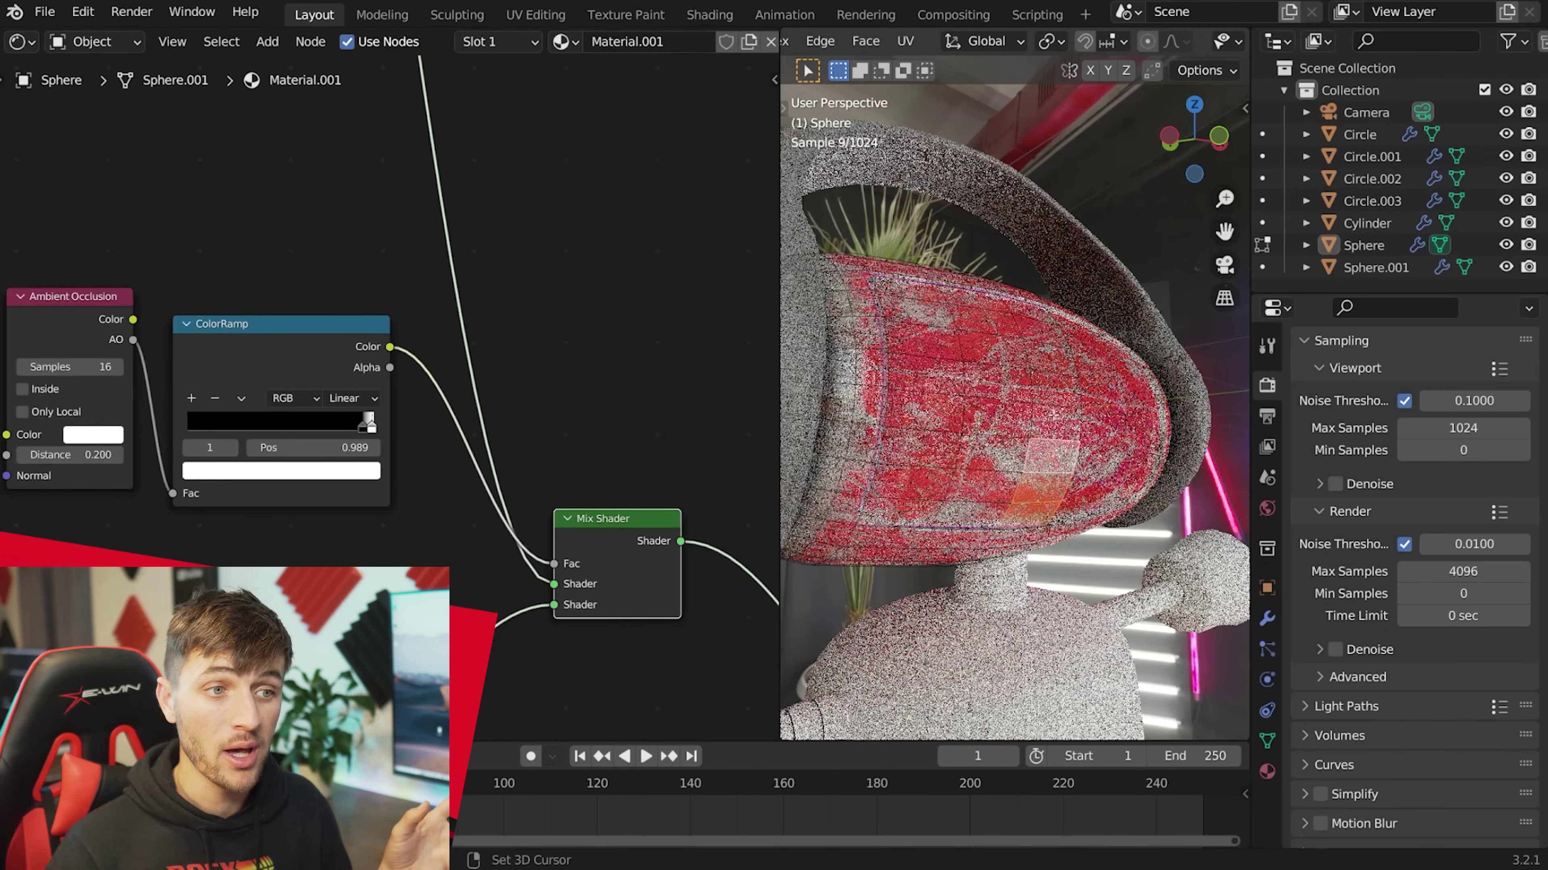
shift+click(1054, 419)
shift+click(1056, 388)
shift+click(1053, 358)
shift+click(1041, 333)
shift+click(1029, 311)
key(v)
key(c)
mouse_move(909, 510)
mouse_down()
mouse_move(918, 436)
mouse_move(970, 326)
mouse_move(974, 498)
mouse_up()
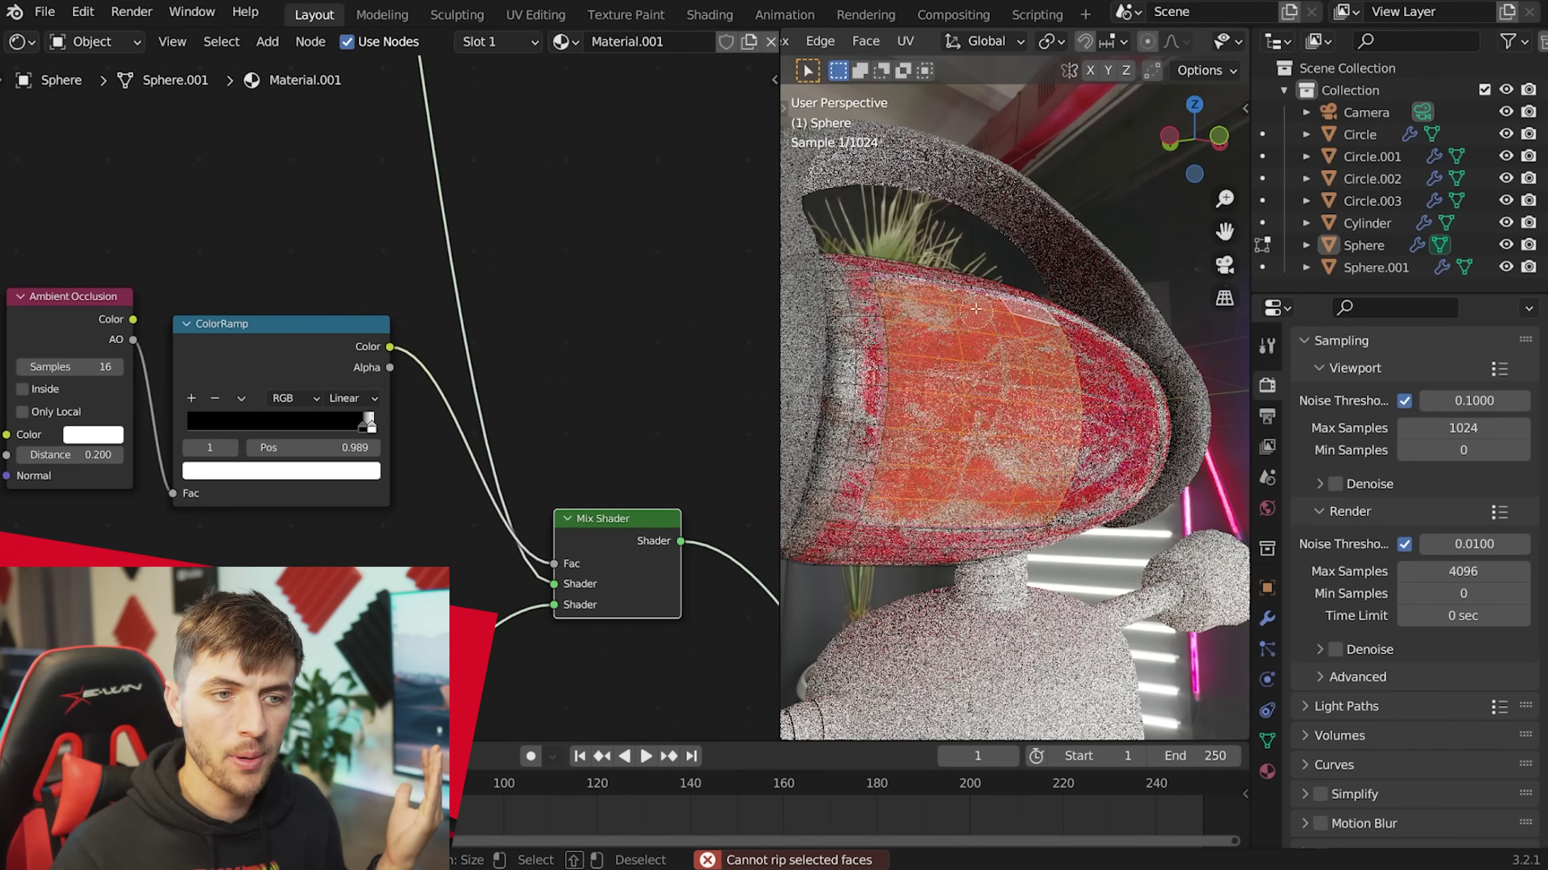
Add a second material slot with a new material to the head and assign it to the selected screen faces.
click(1267, 771)
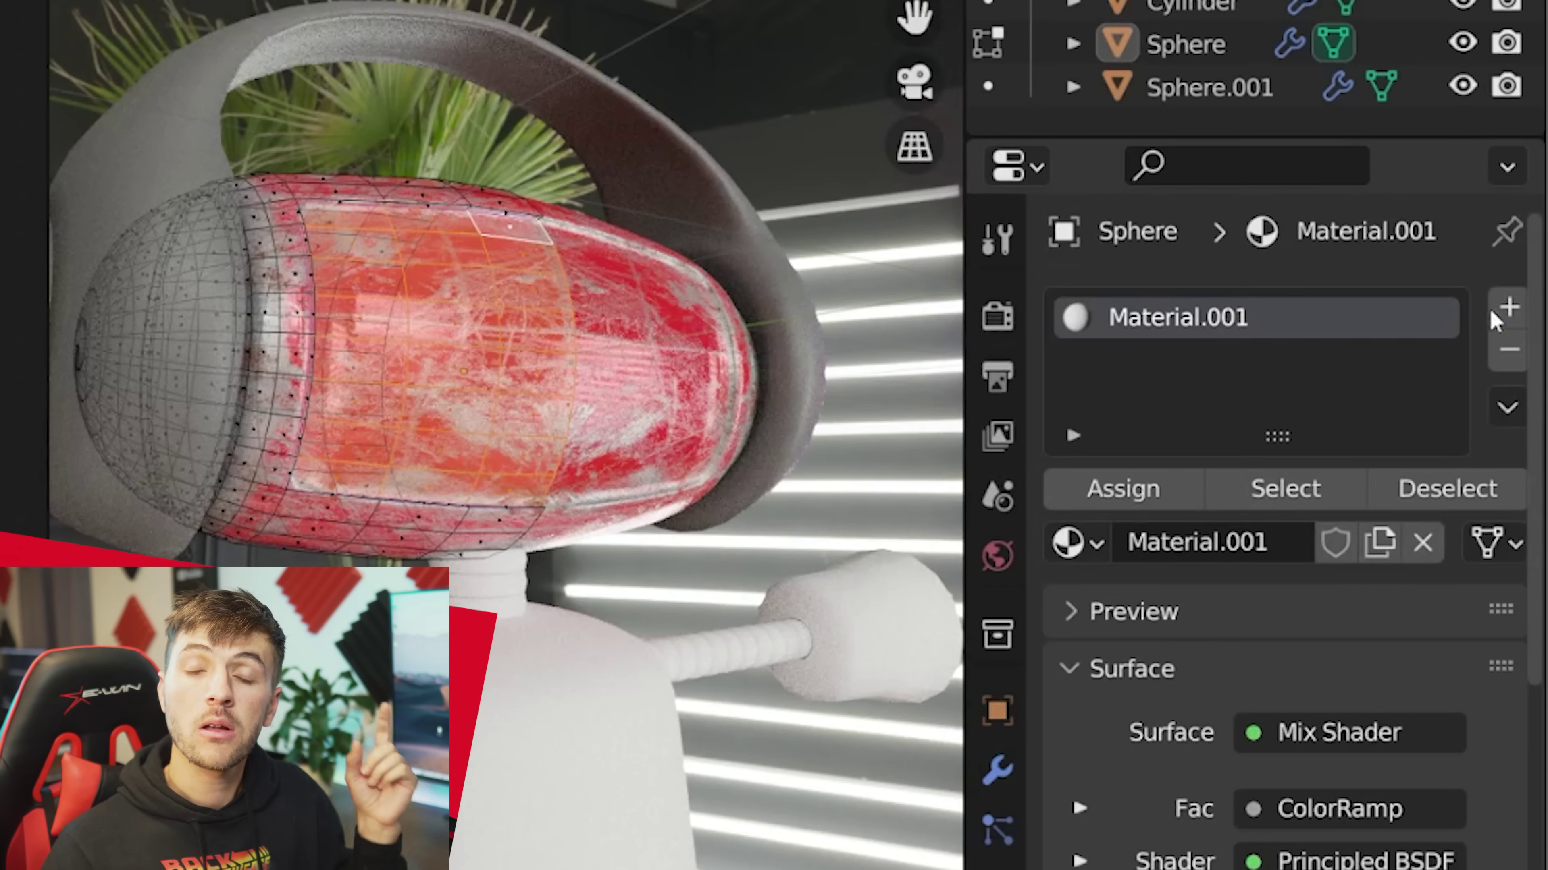
click(1508, 308)
click(1252, 613)
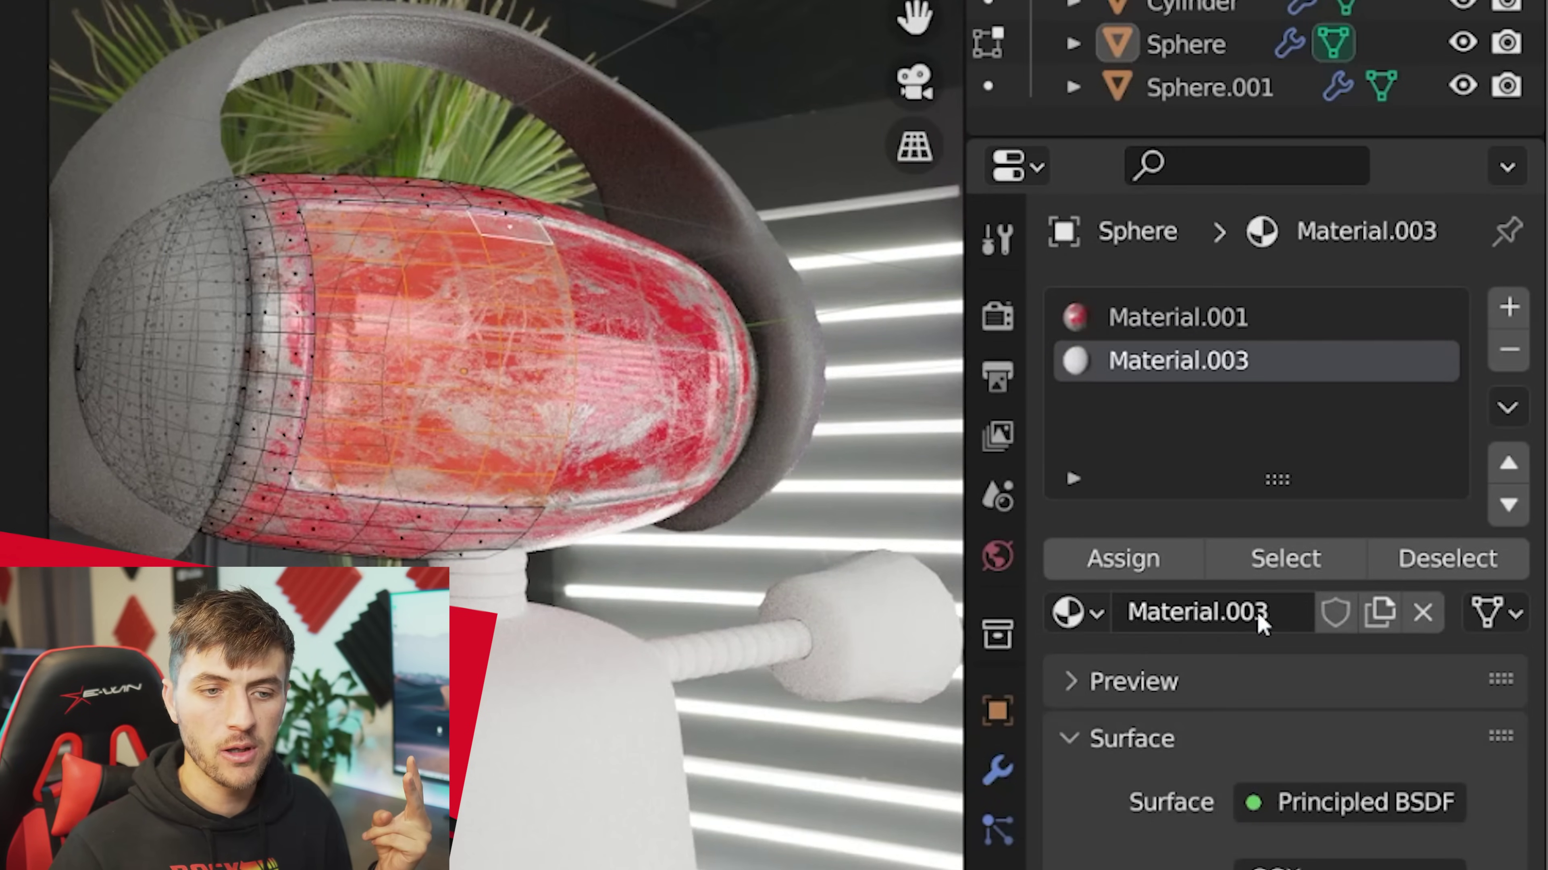
click(1157, 562)
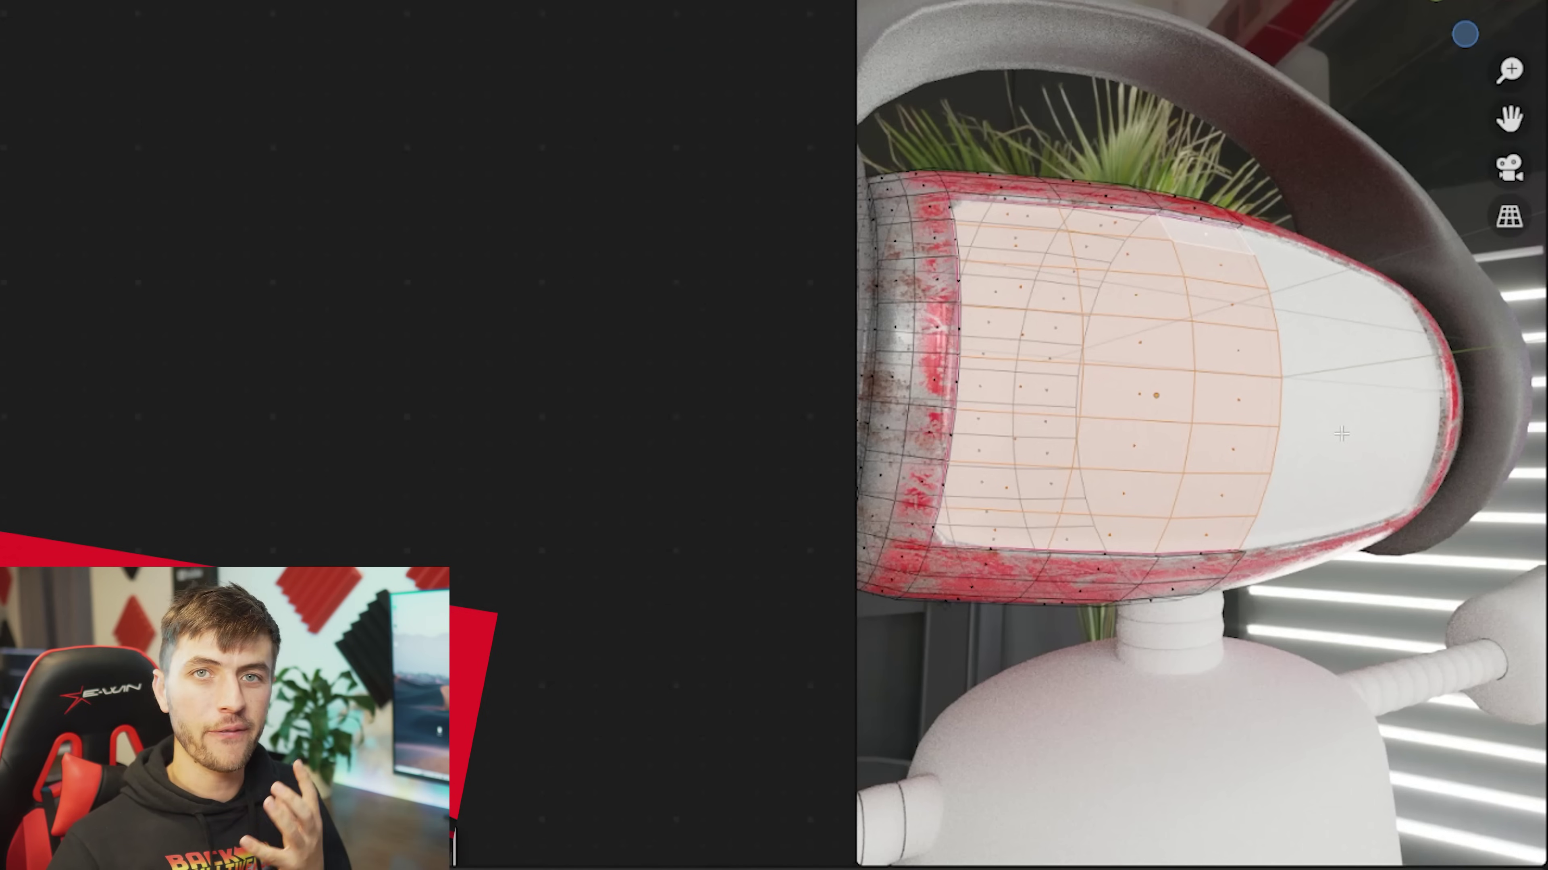
Set the base color of the screen's new material to a pale greyish pink.
shift+middle_drag(1341, 433, 1364, 409)
scroll(377, 548, down, 3)
middle_drag(378, 582, 421, 256)
middle_drag(343, 335, 377, 174)
click(255, 402)
drag(361, 126, 356, 142)
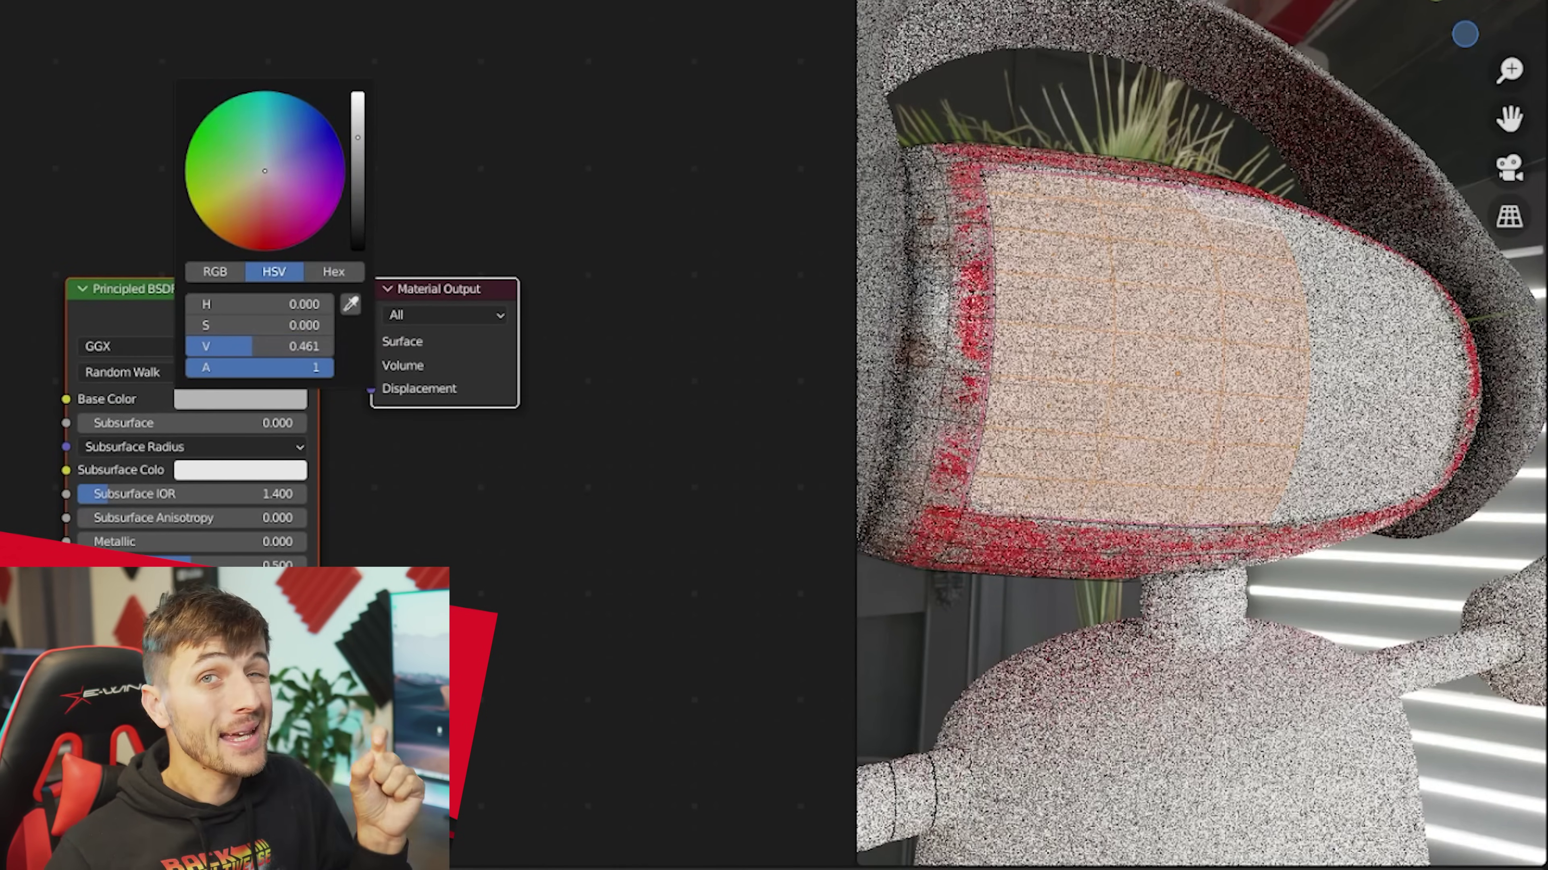
Lower the screen material's roughness to 0.129 and set its emission strength to 0.5.
drag(182, 376, 158, 376)
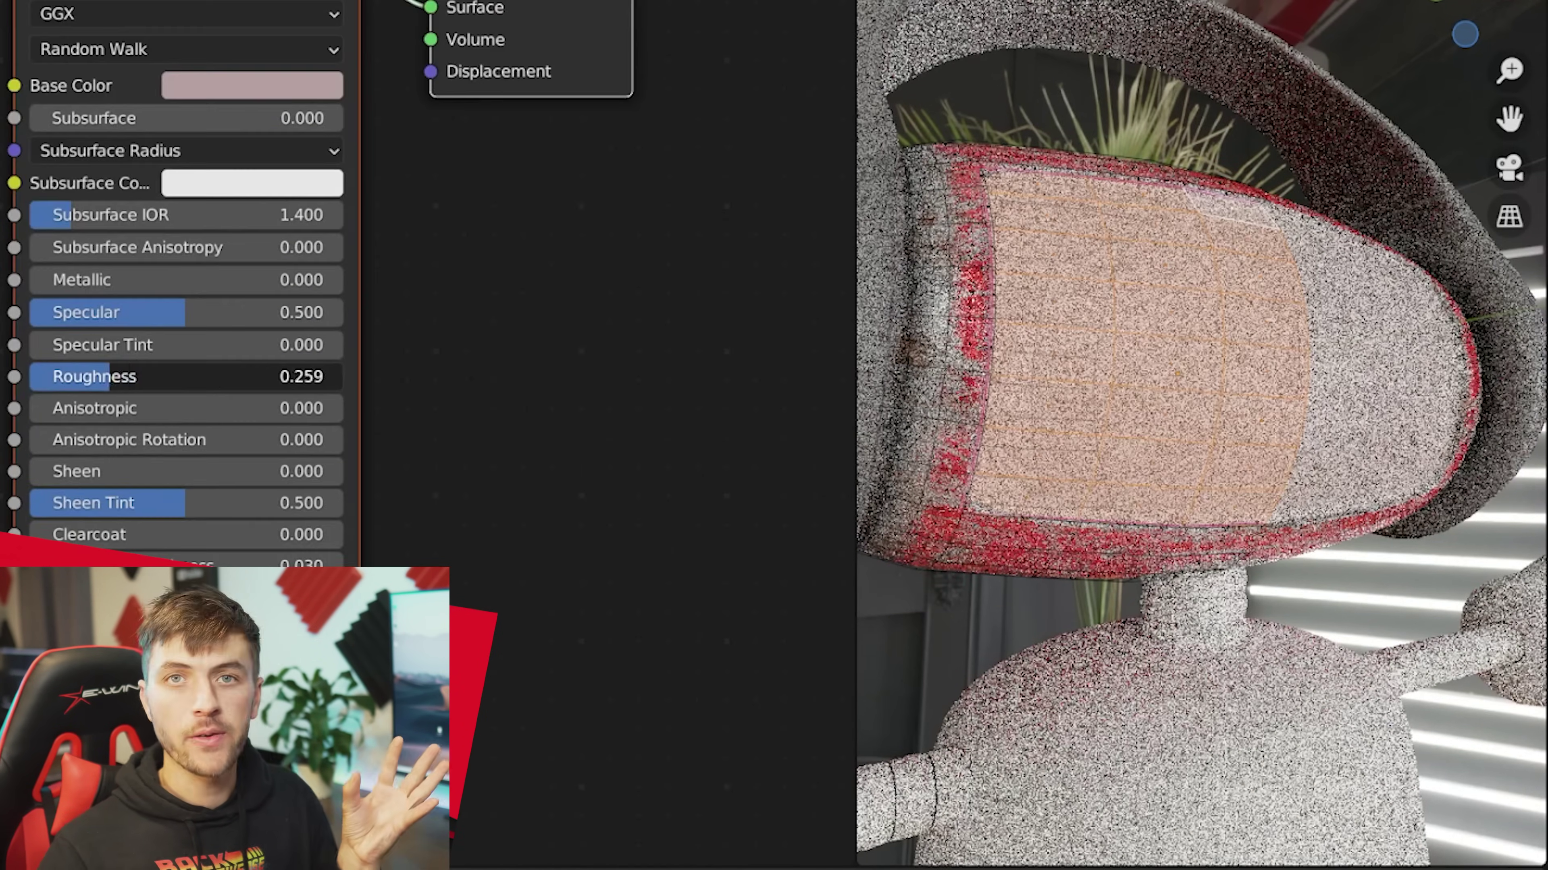
drag(158, 376, 146, 376)
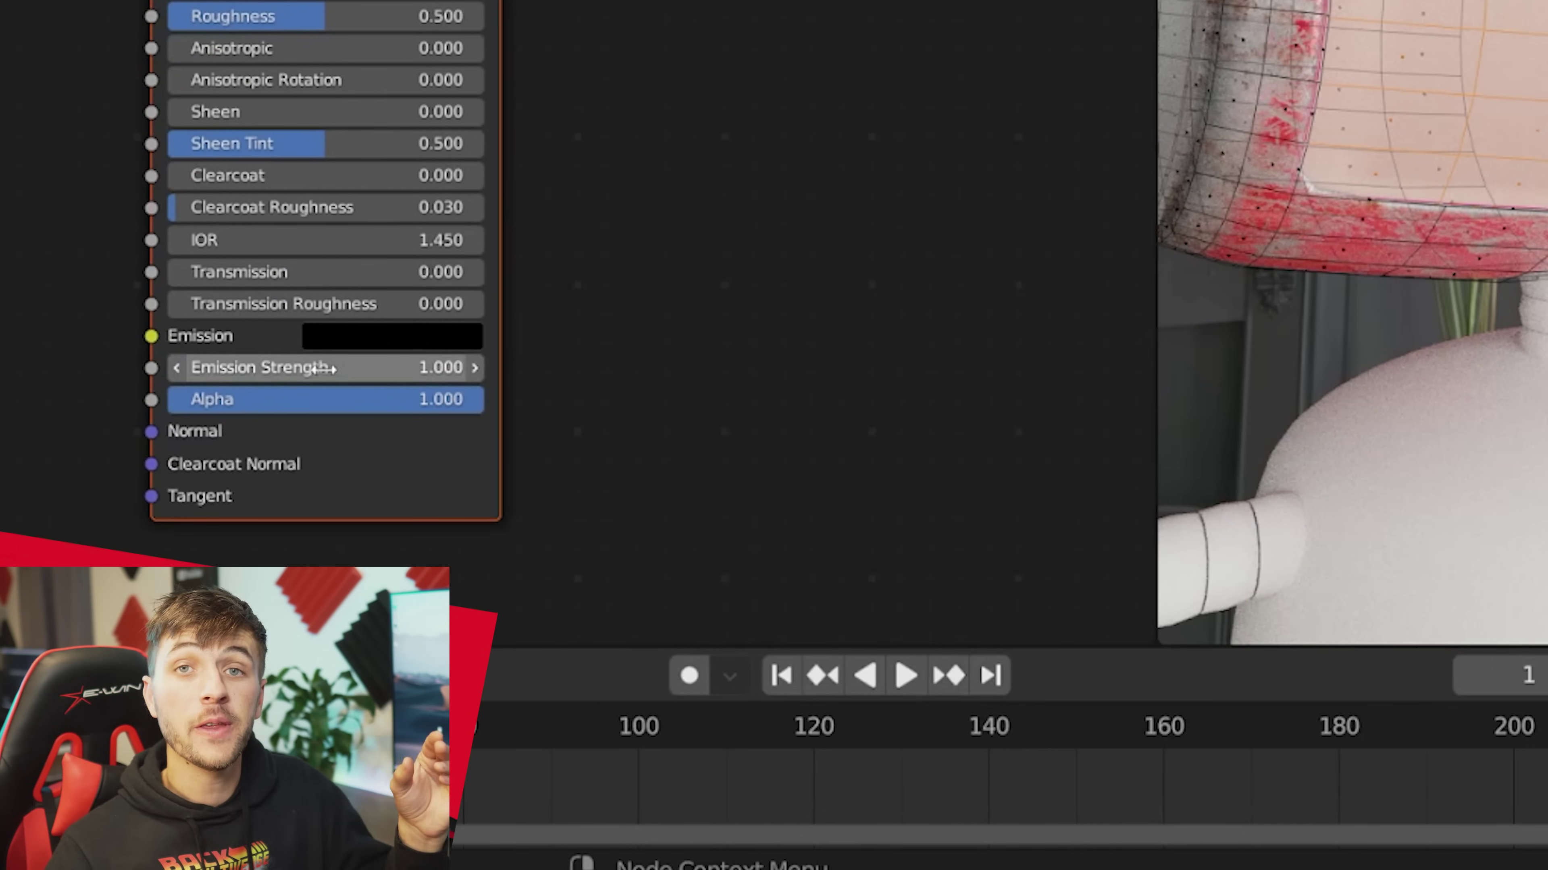
double_click(329, 368)
text(0.5)
key(Return)
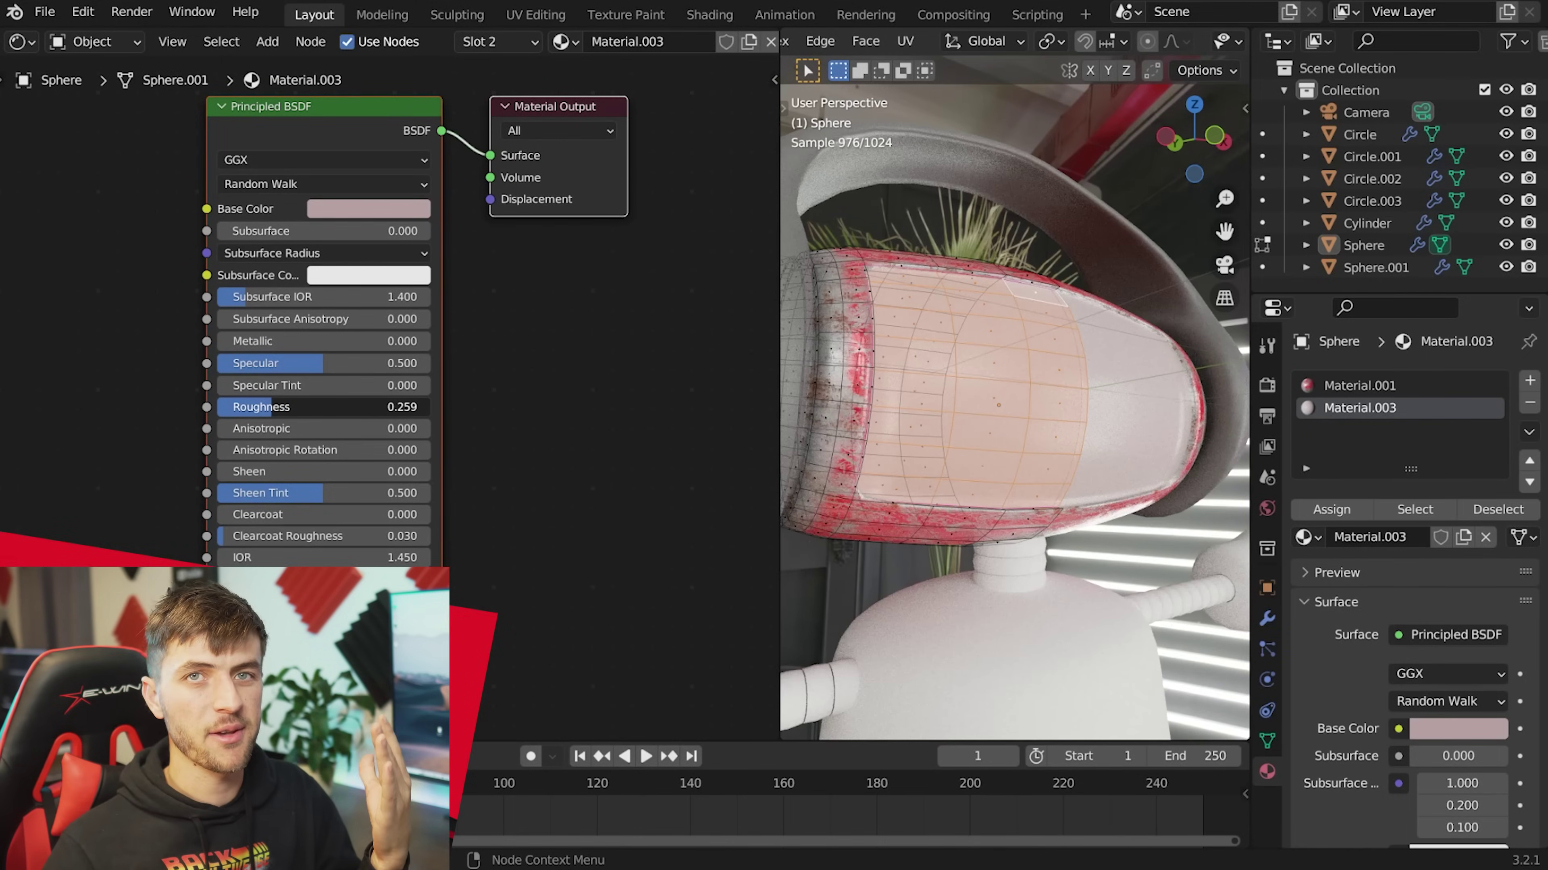
drag(268, 407, 243, 407)
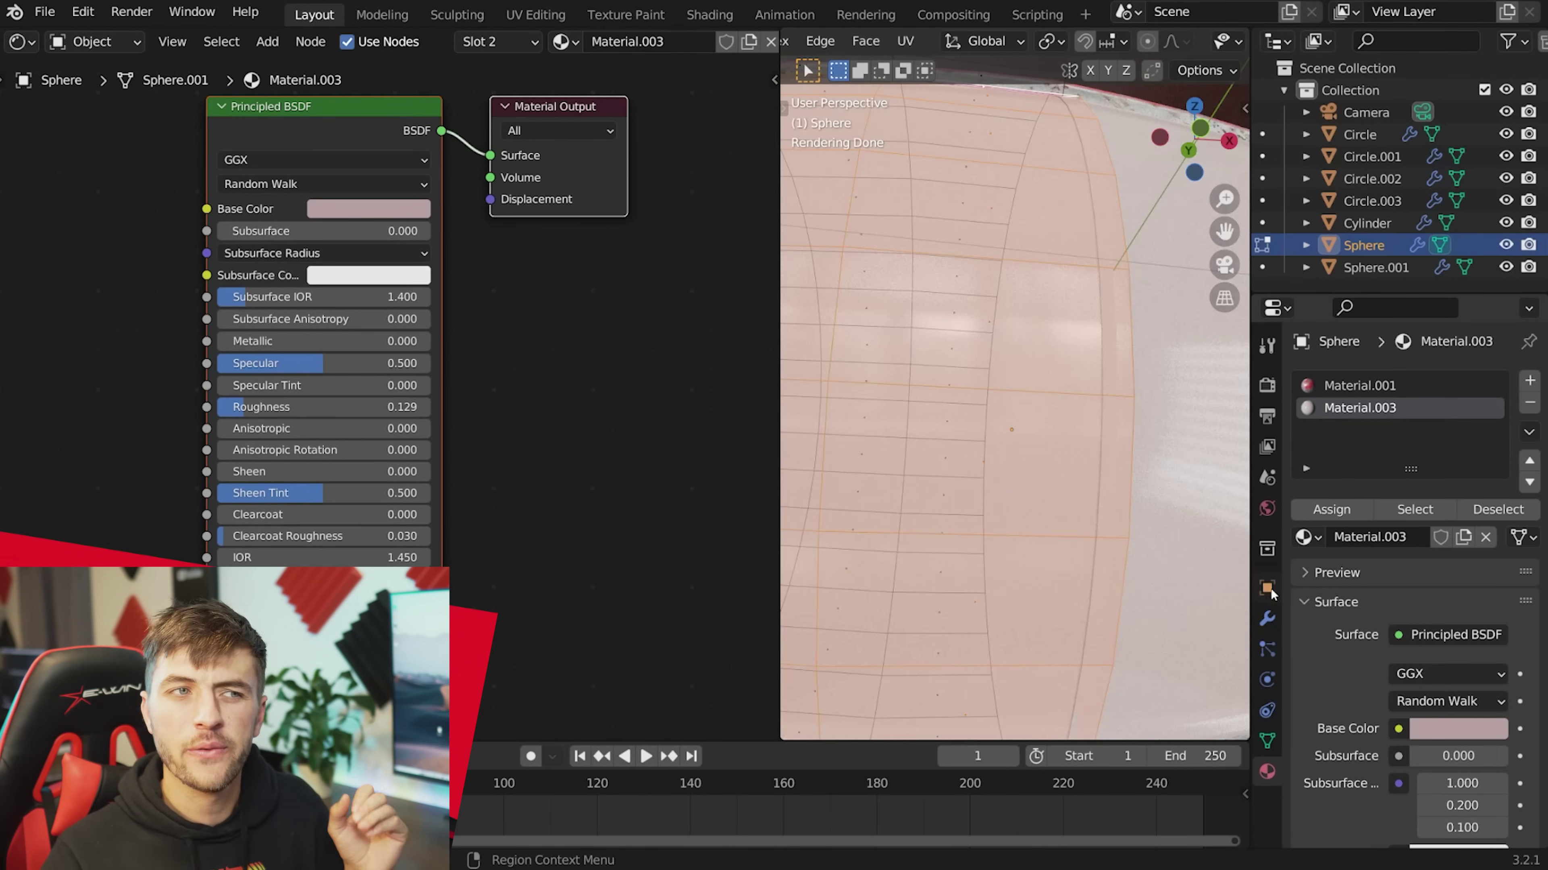
Show the head's modifiers and, with Mirror clipping on, move the edge loop at the centre seam along the global Y axis.
click(1267, 618)
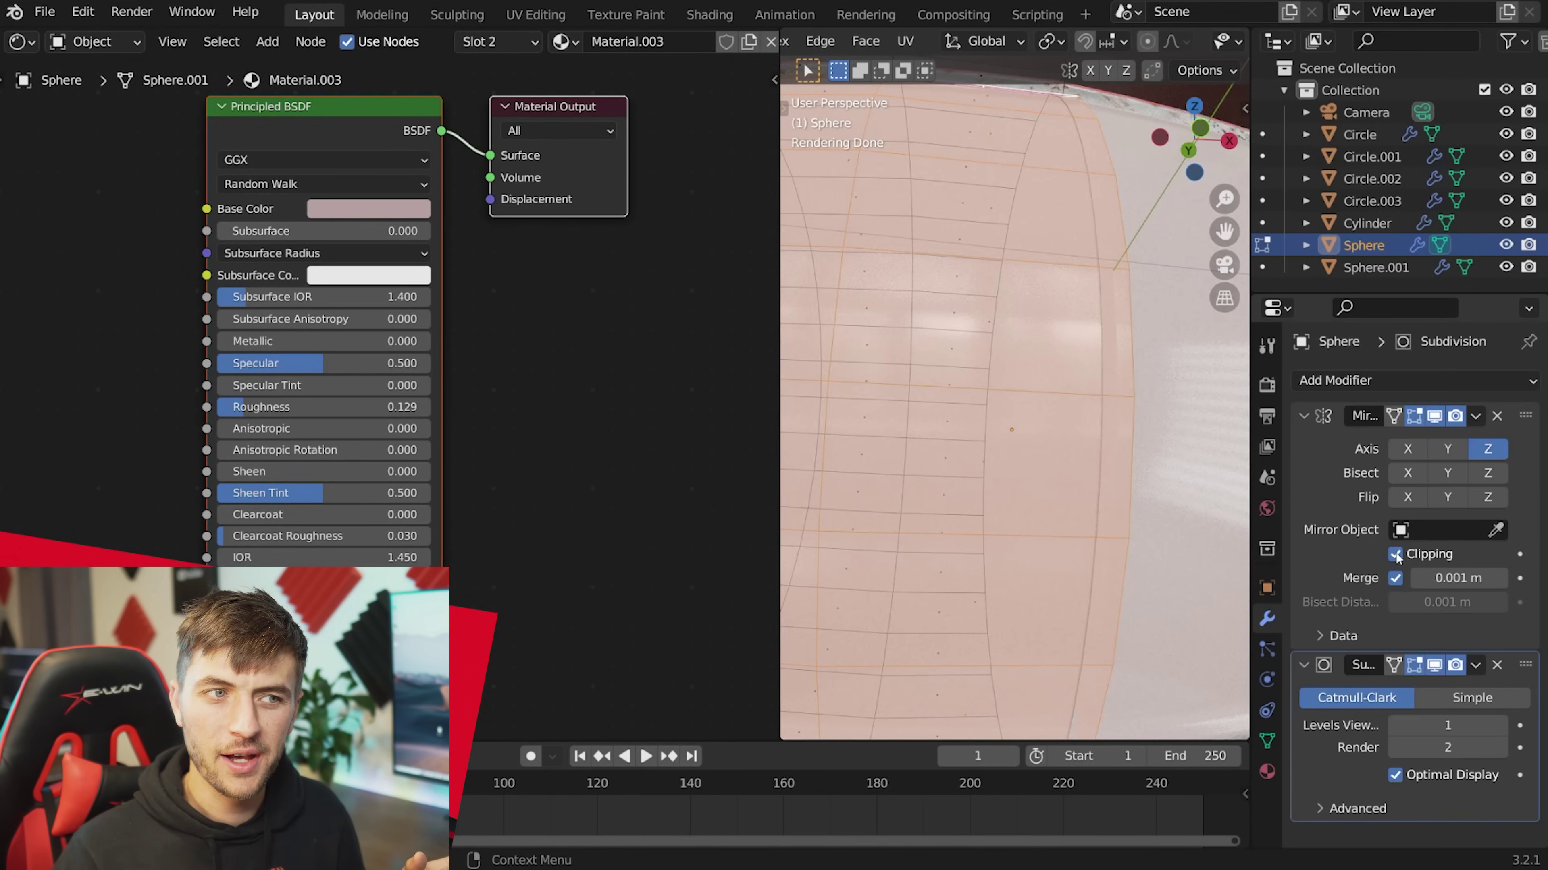
key(alt+a)
alt+click(1132, 369)
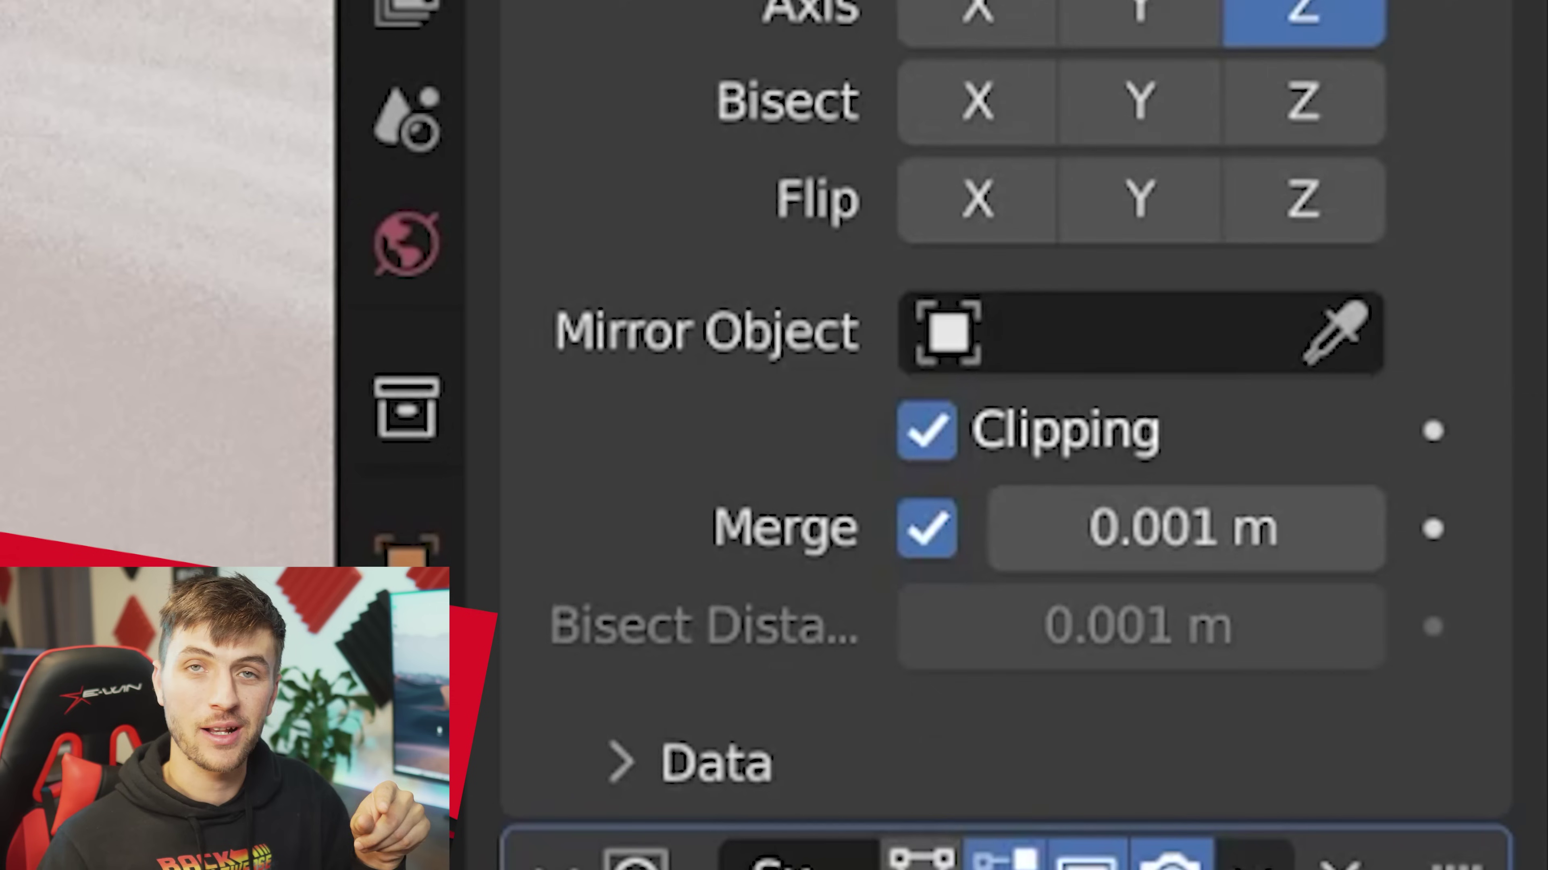
key(g)
key(z)
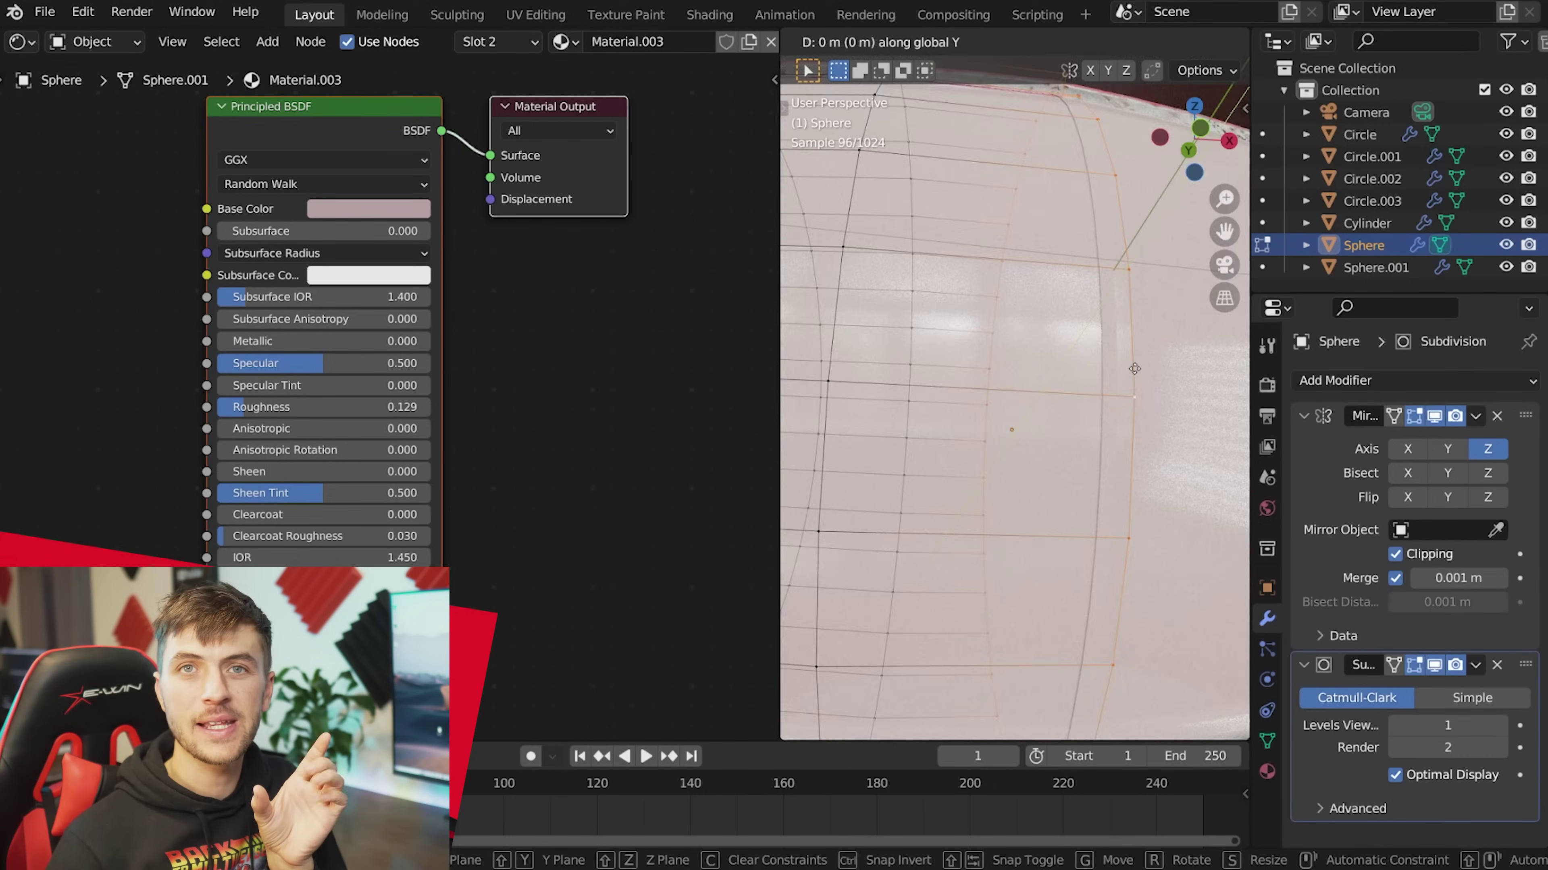
click(1058, 358)
key(Tab)
scroll(1057, 354, down, 5)
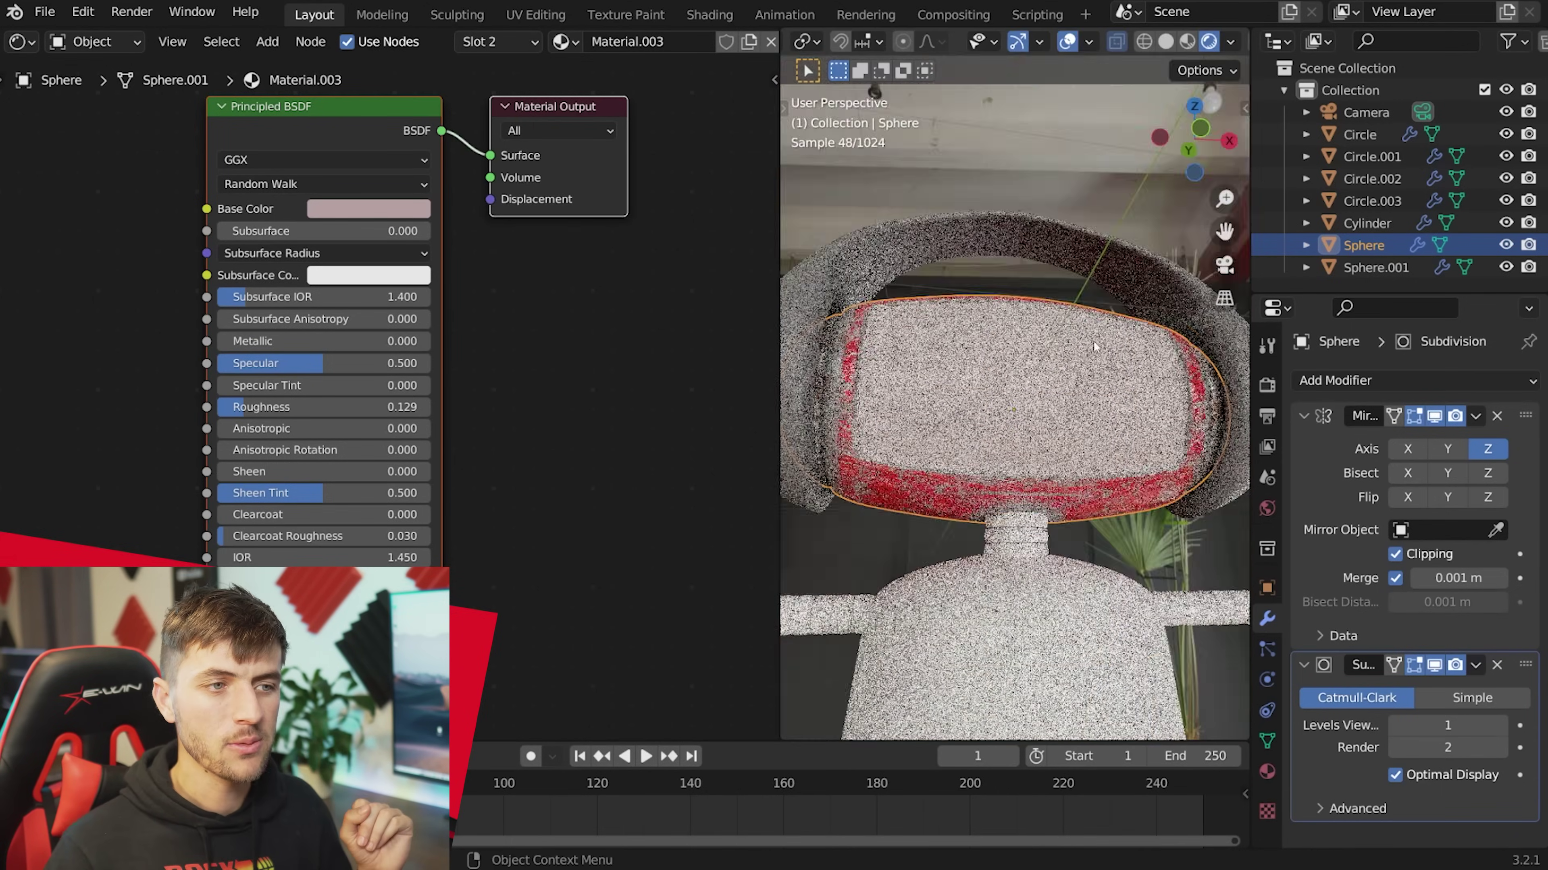
middle_drag(1057, 355, 1097, 410)
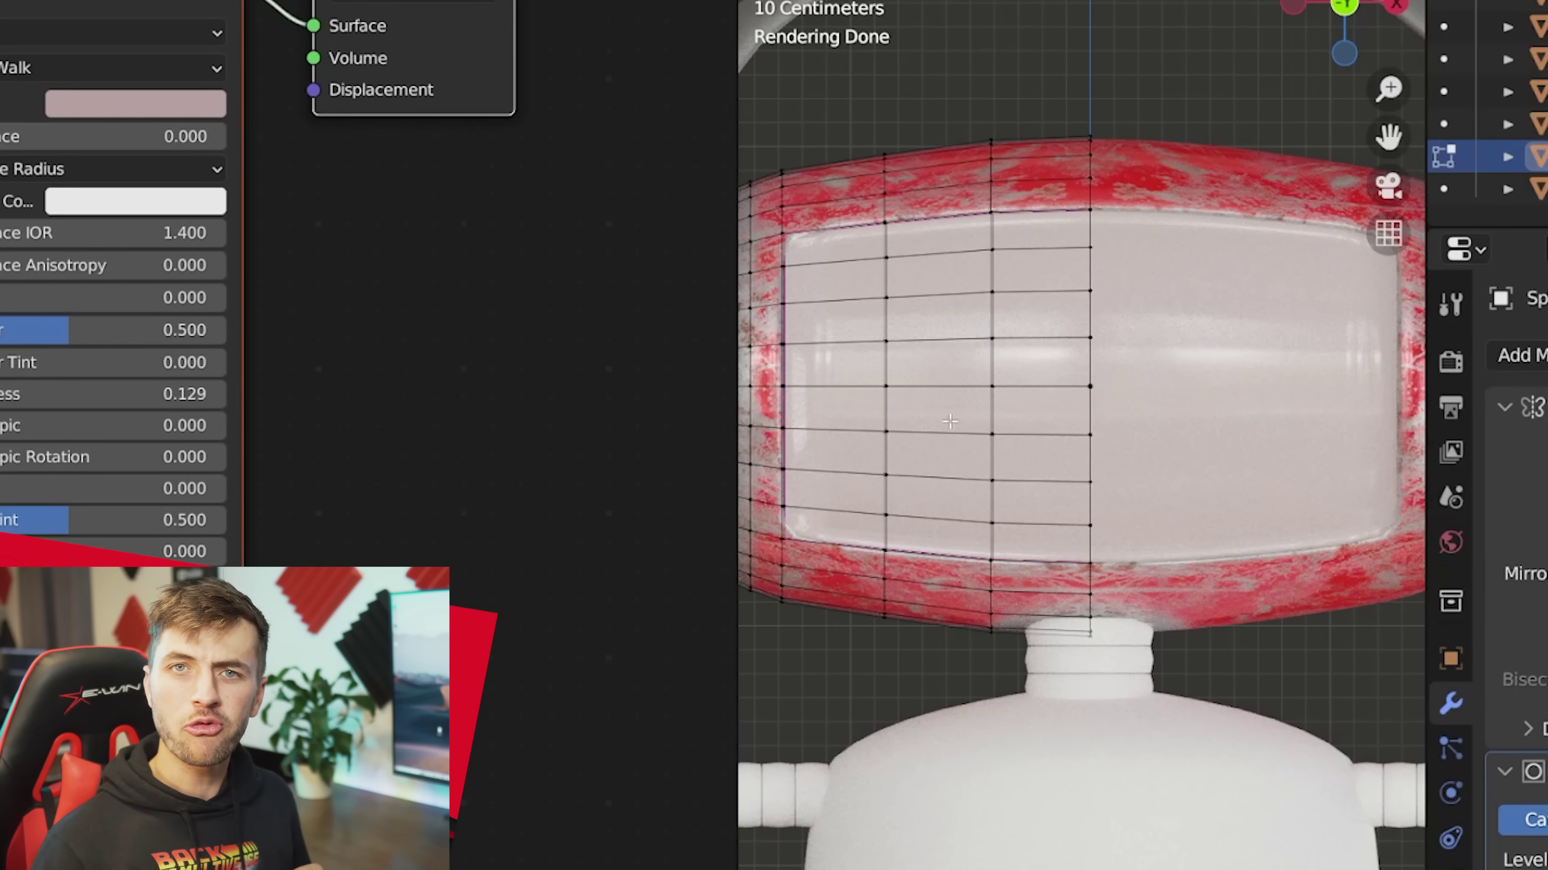
Duplicate two stacked faces of the head's screen, offset the copy slightly outward from the seam, and scale it into an eye.
key(3)
click(941, 359)
shift+click(939, 316)
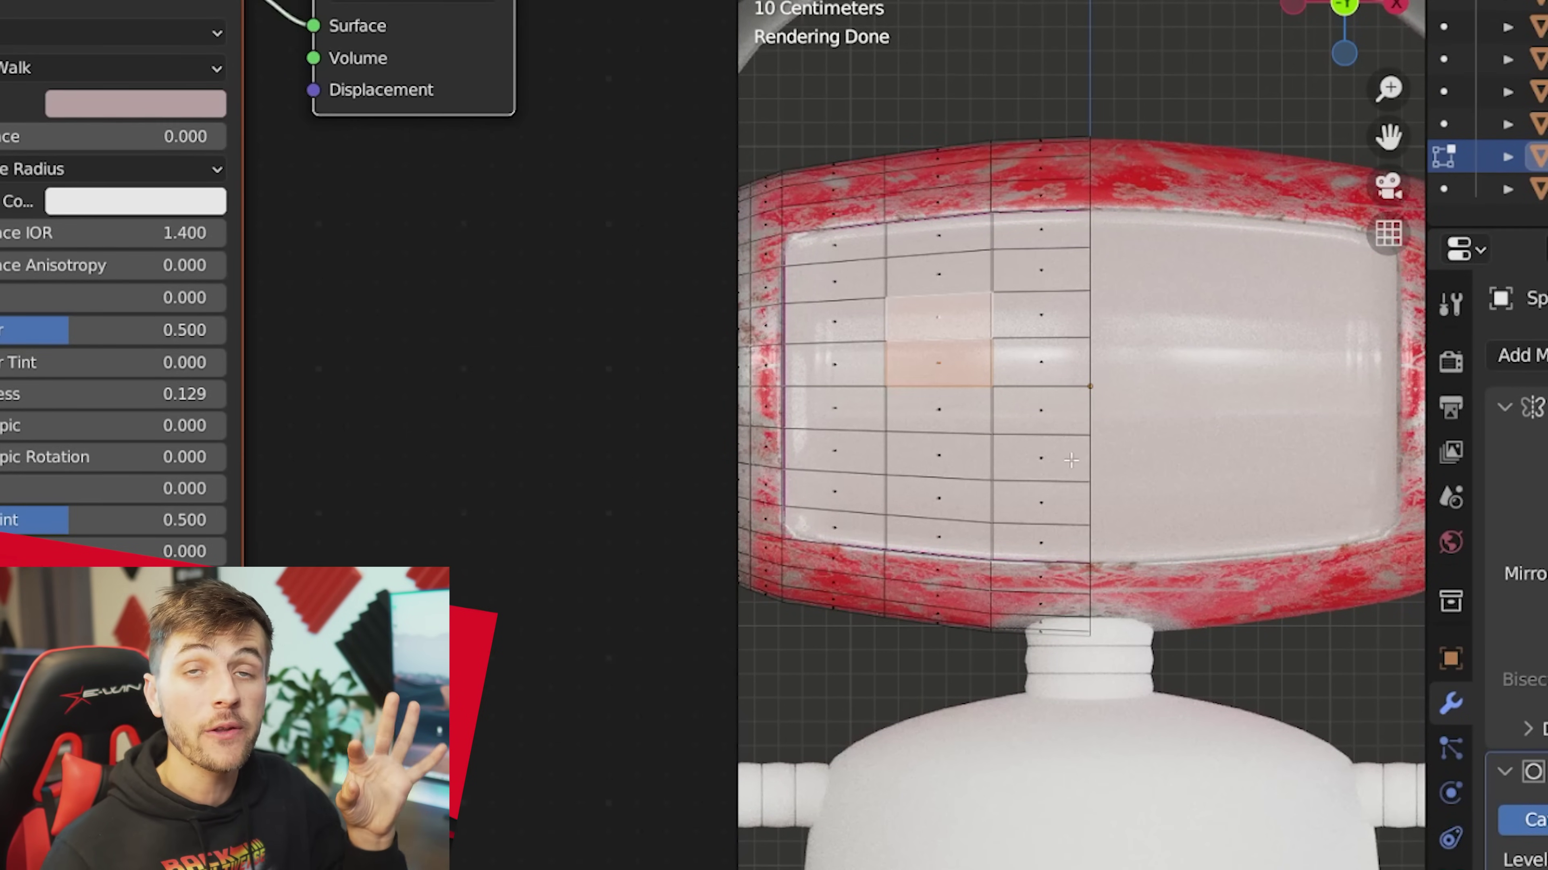
key(g)
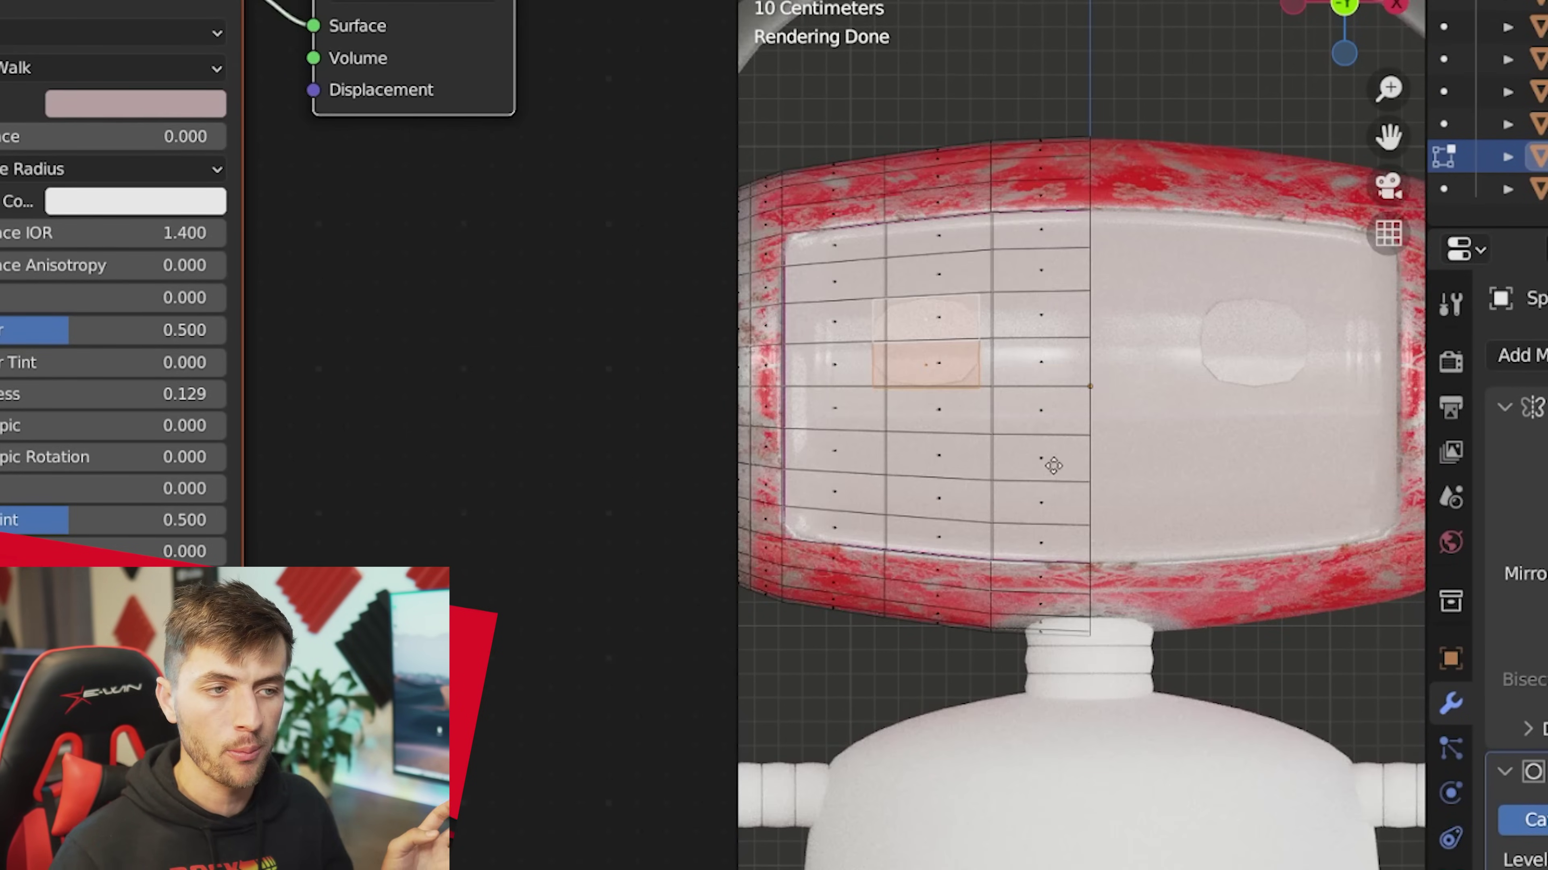
click(1053, 466)
key(s)
key(z)
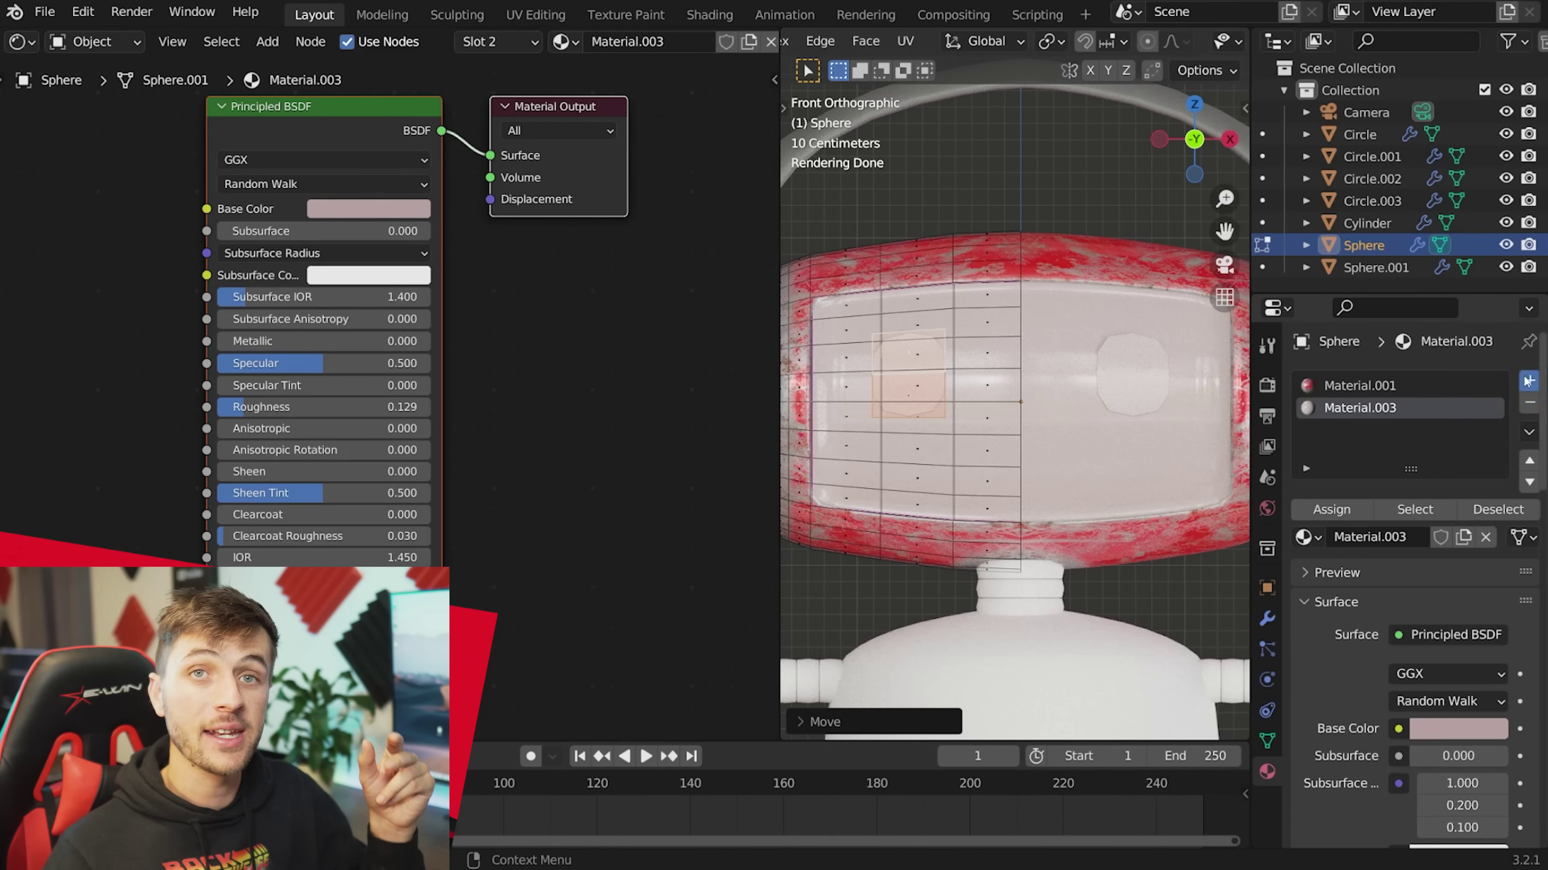
Add a third material slot with a new black material, assign it to the eye faces, and set its roughness to 0.322.
click(1528, 380)
click(1377, 536)
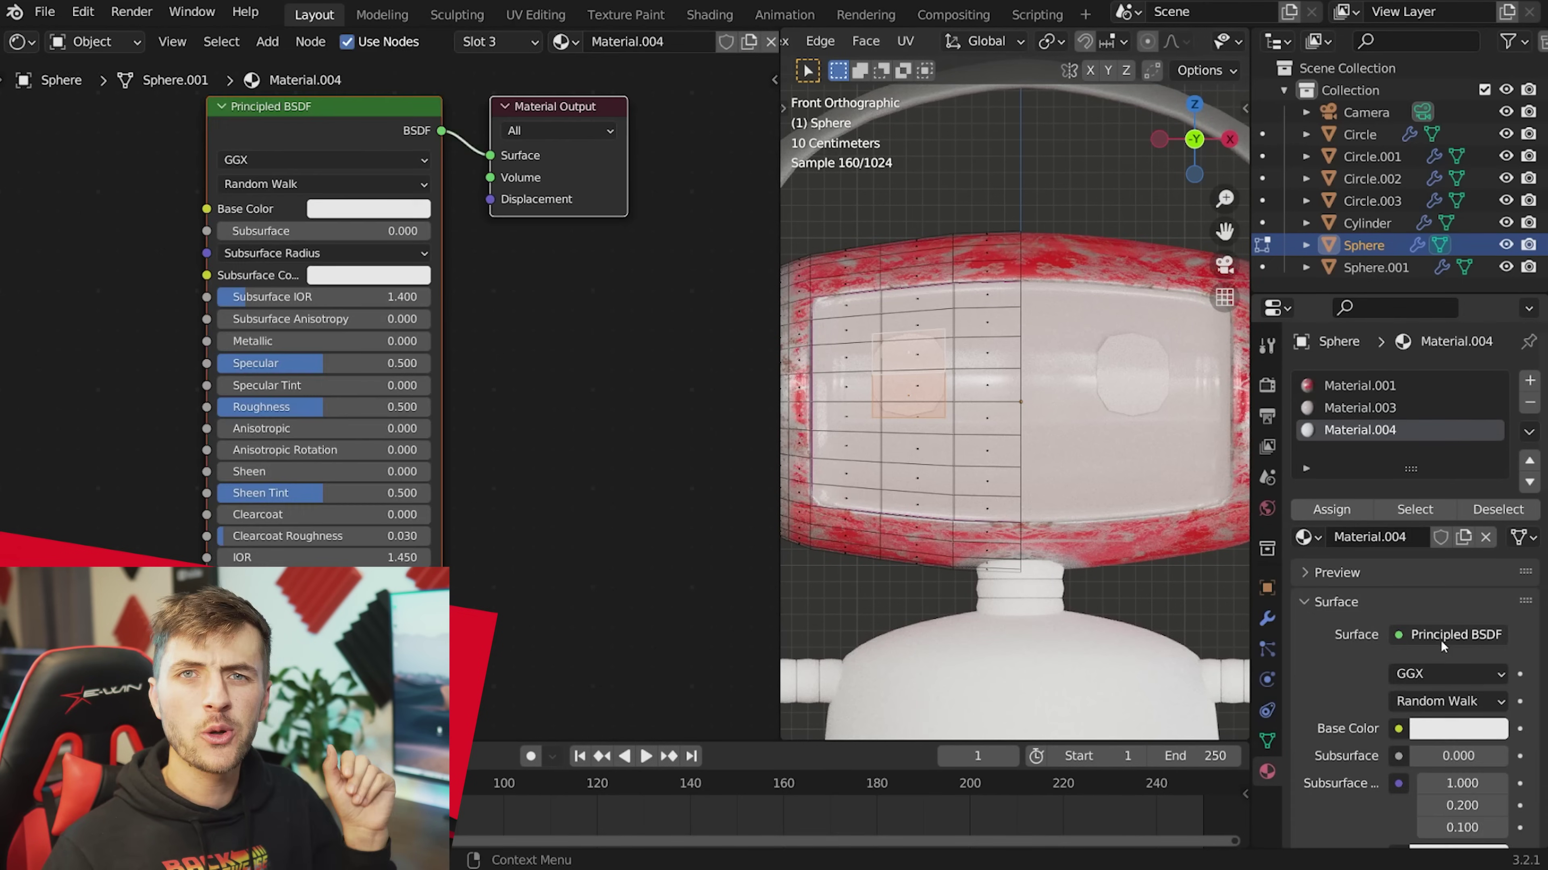
click(1462, 728)
drag(1502, 458, 1446, 675)
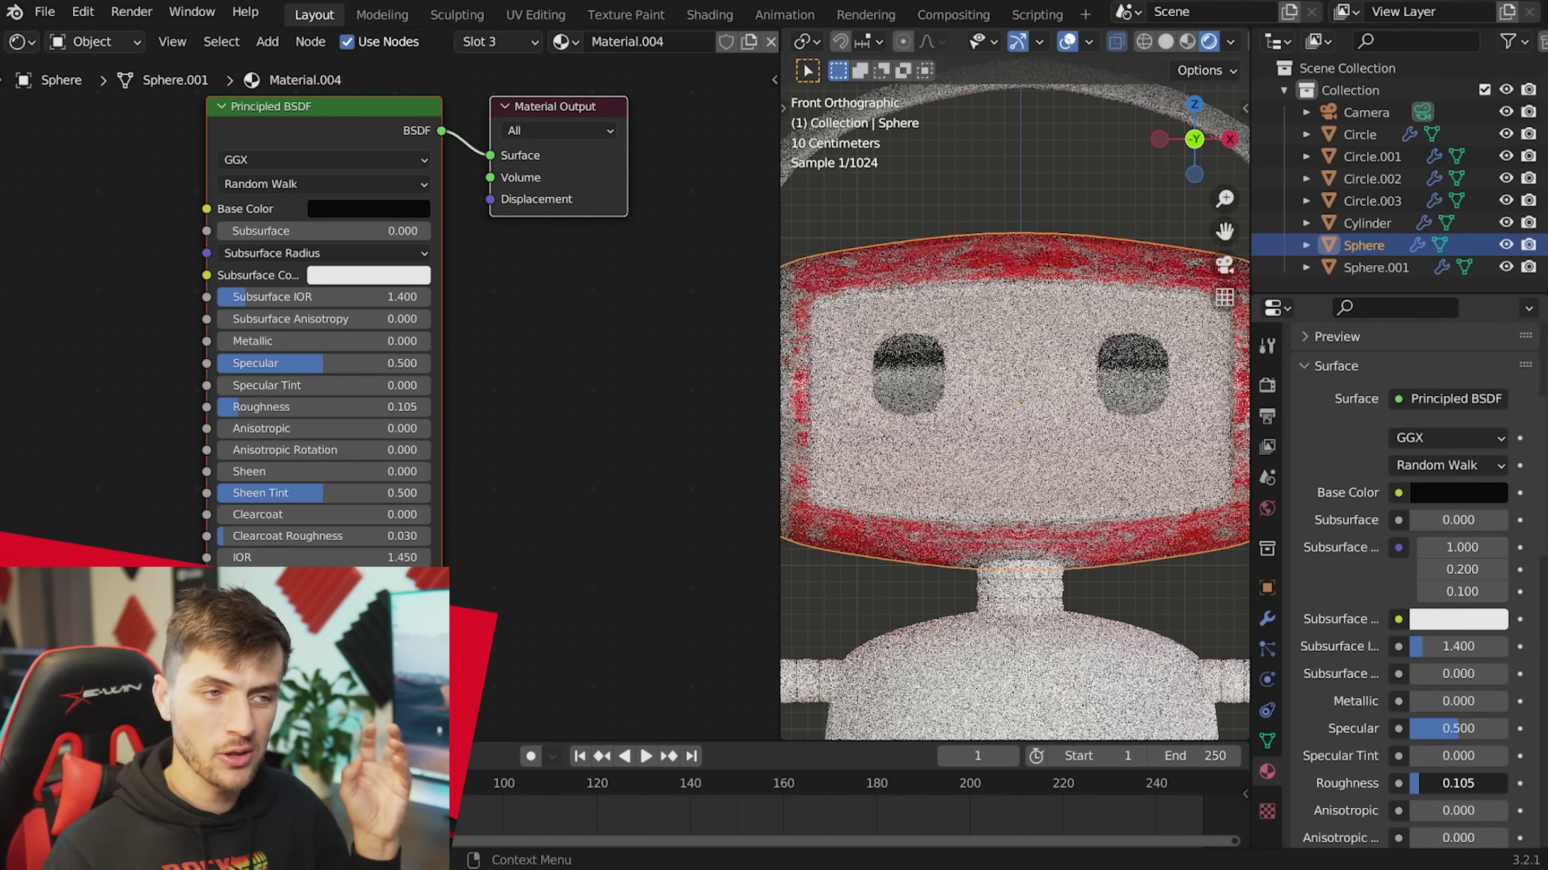
drag(1420, 784, 1440, 783)
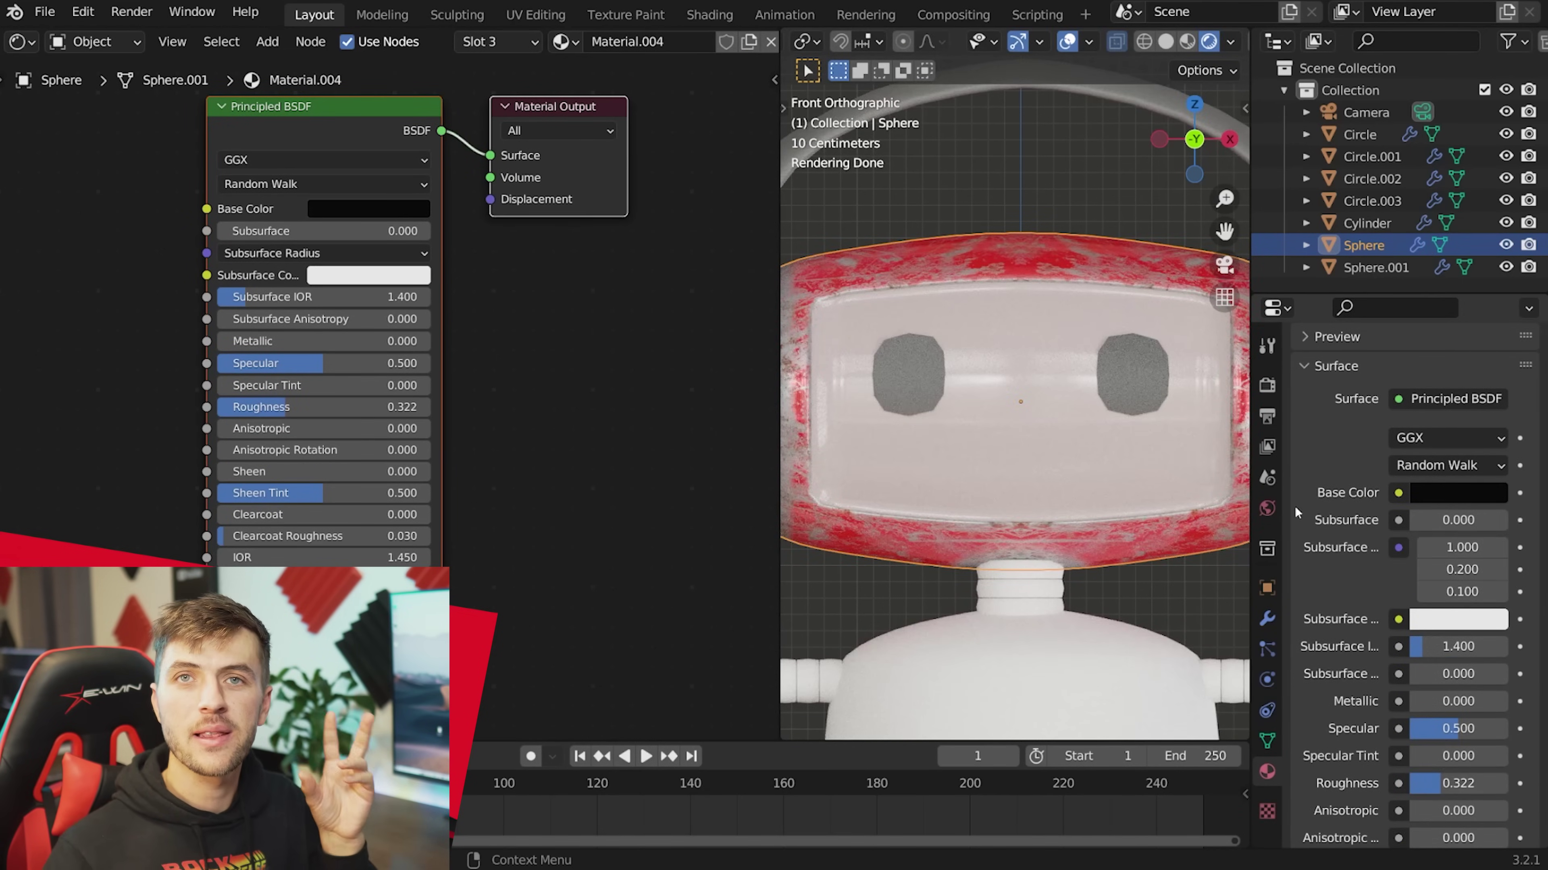
Duplicate one of the eye's faces to the mirror seam as a mouth piece and offset it along the global Y axis.
scroll(1402, 518, up, 5)
middle_drag(1091, 493, 1157, 470)
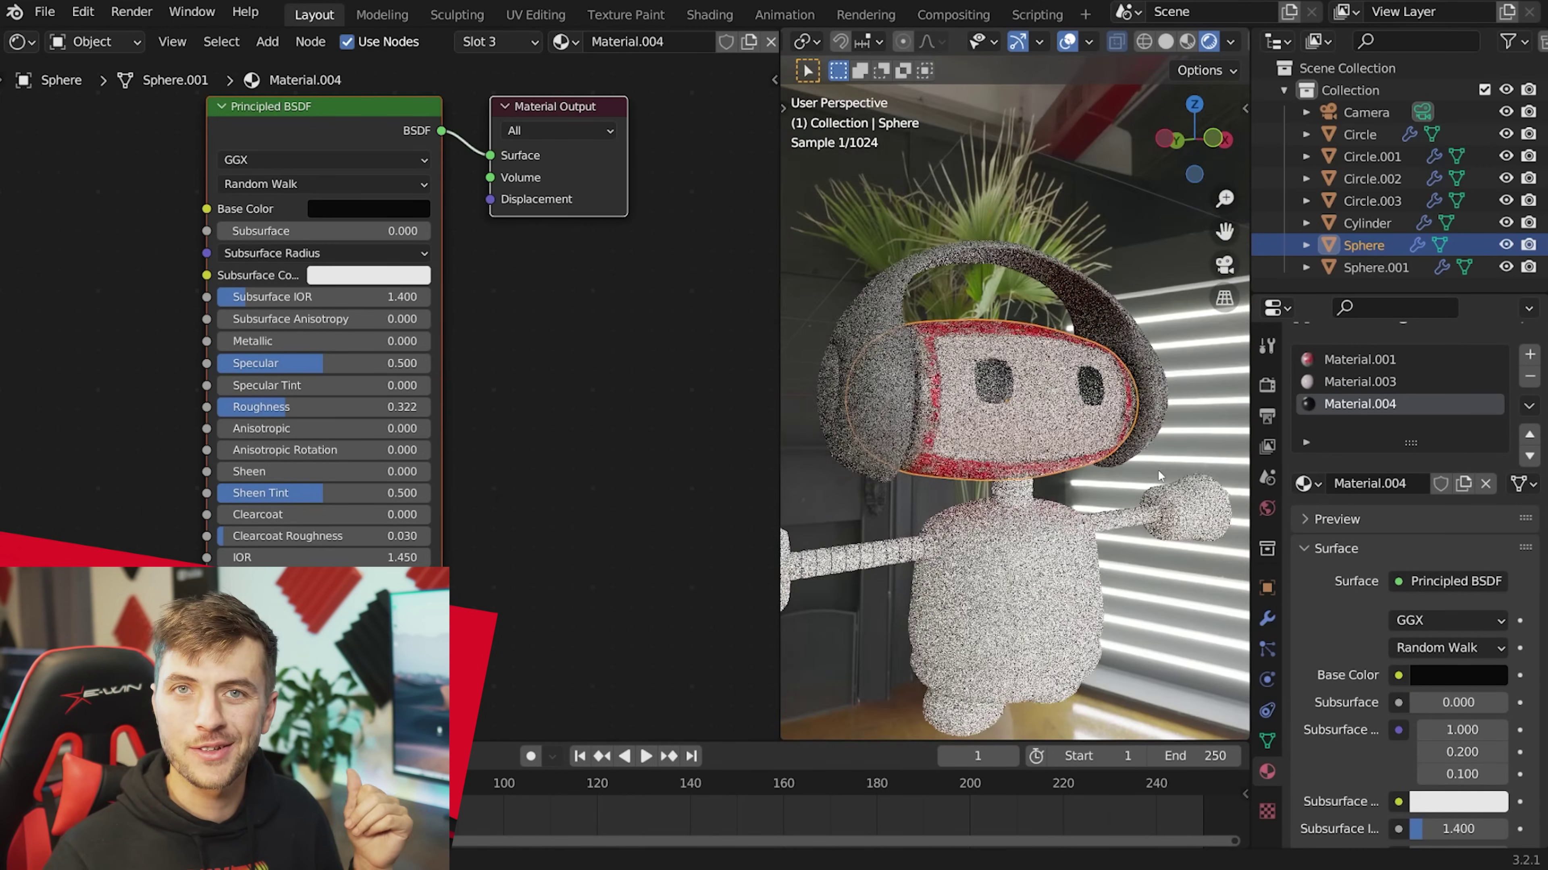
key(KP_1)
key(Tab)
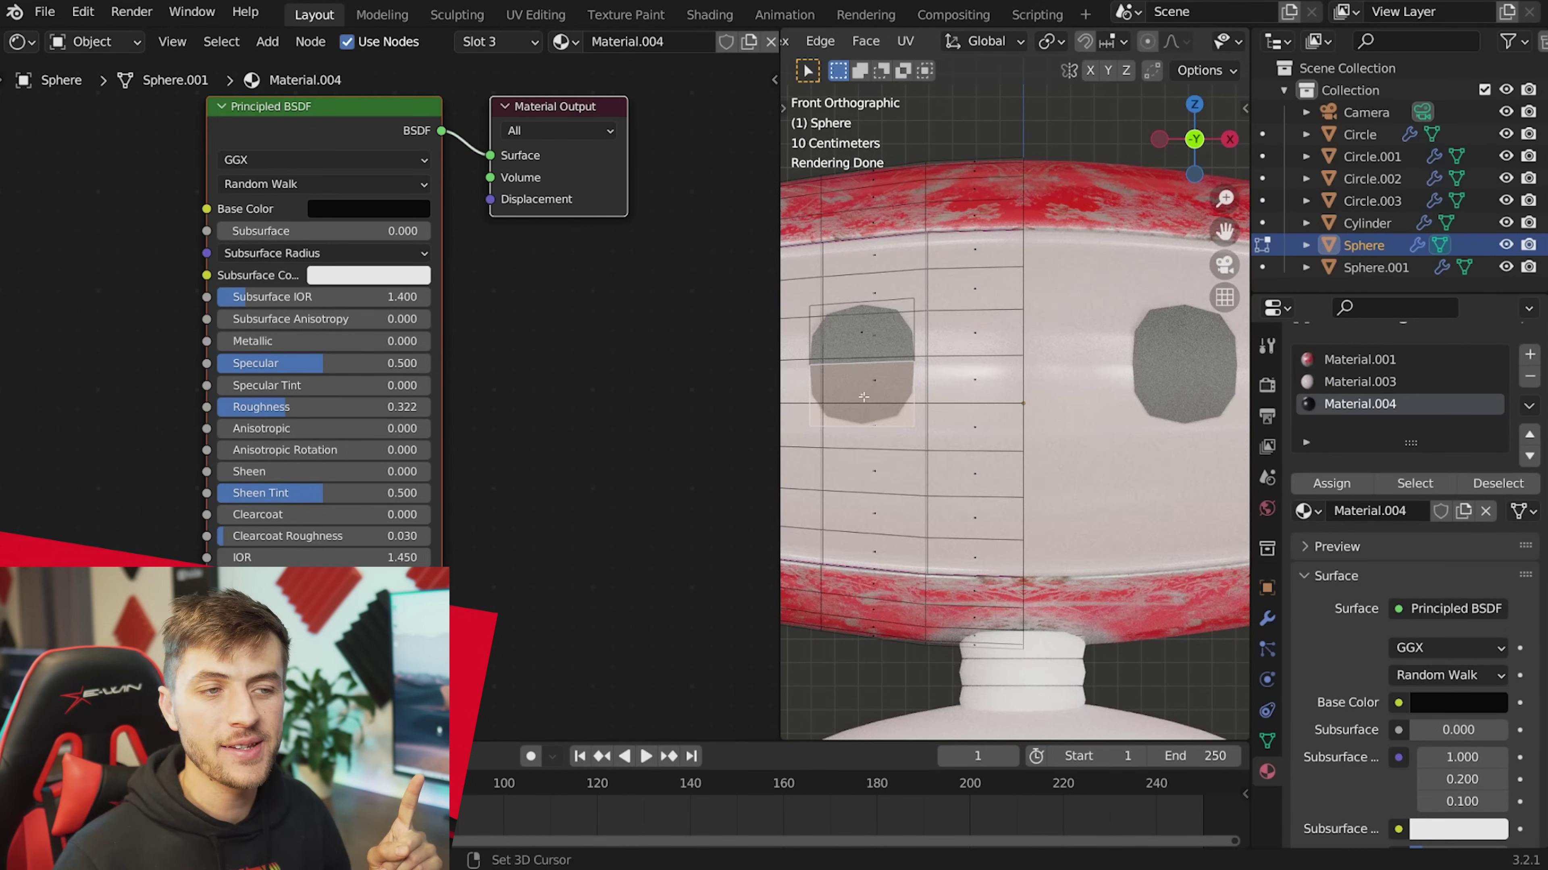
key(g)
click(1011, 380)
middle_drag(1017, 409, 993, 424)
key(g)
key(z)
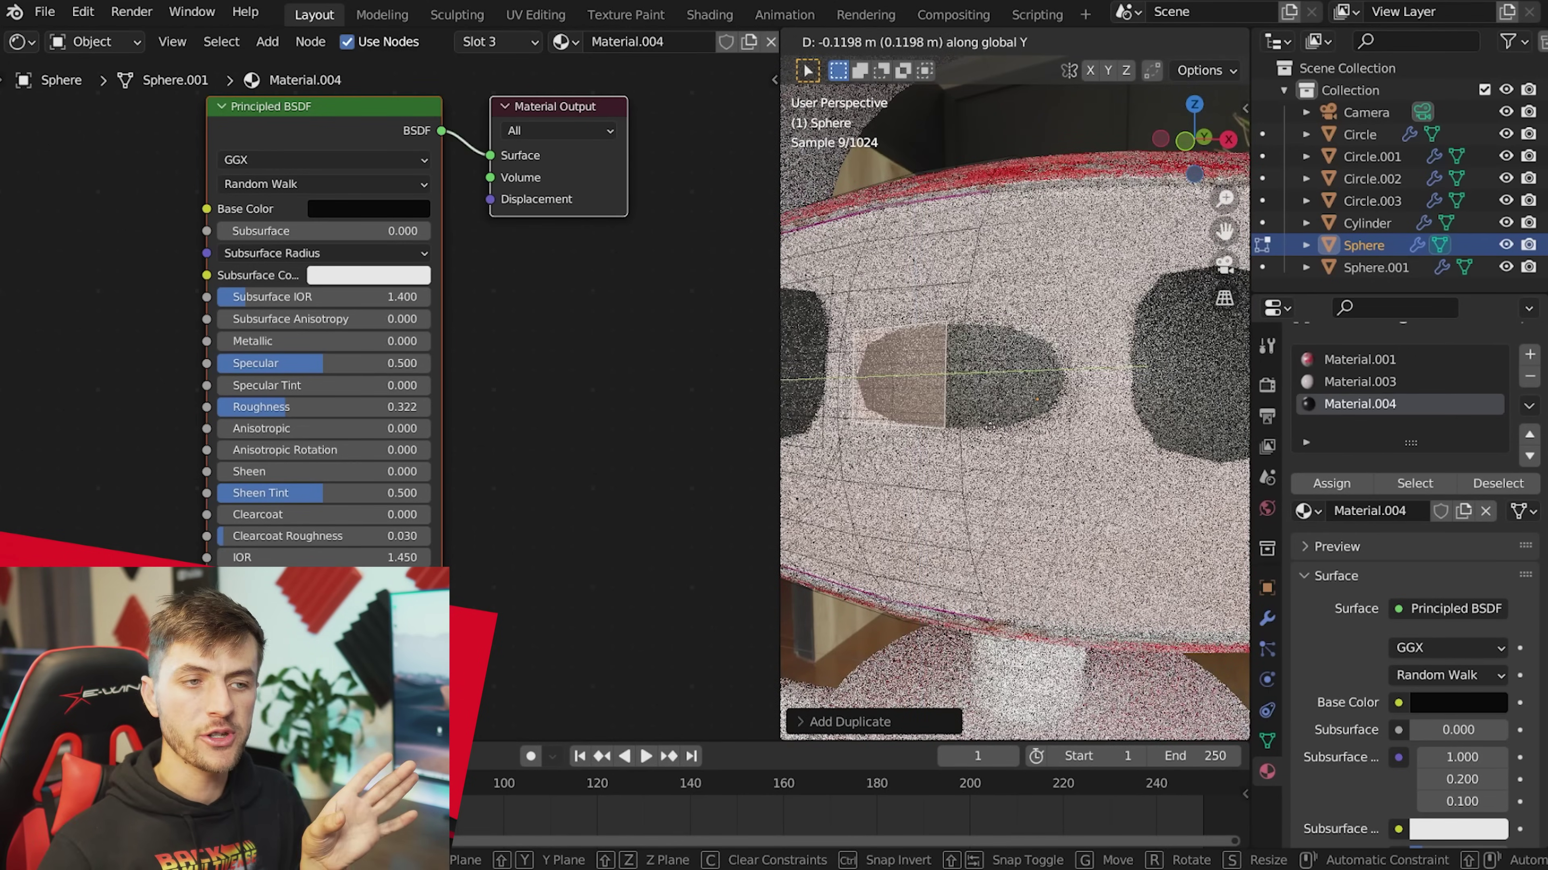
click(996, 429)
Scale the mouth piece along the global Z axis to make it thinner.
key(KP_1)
key(s)
key(z)
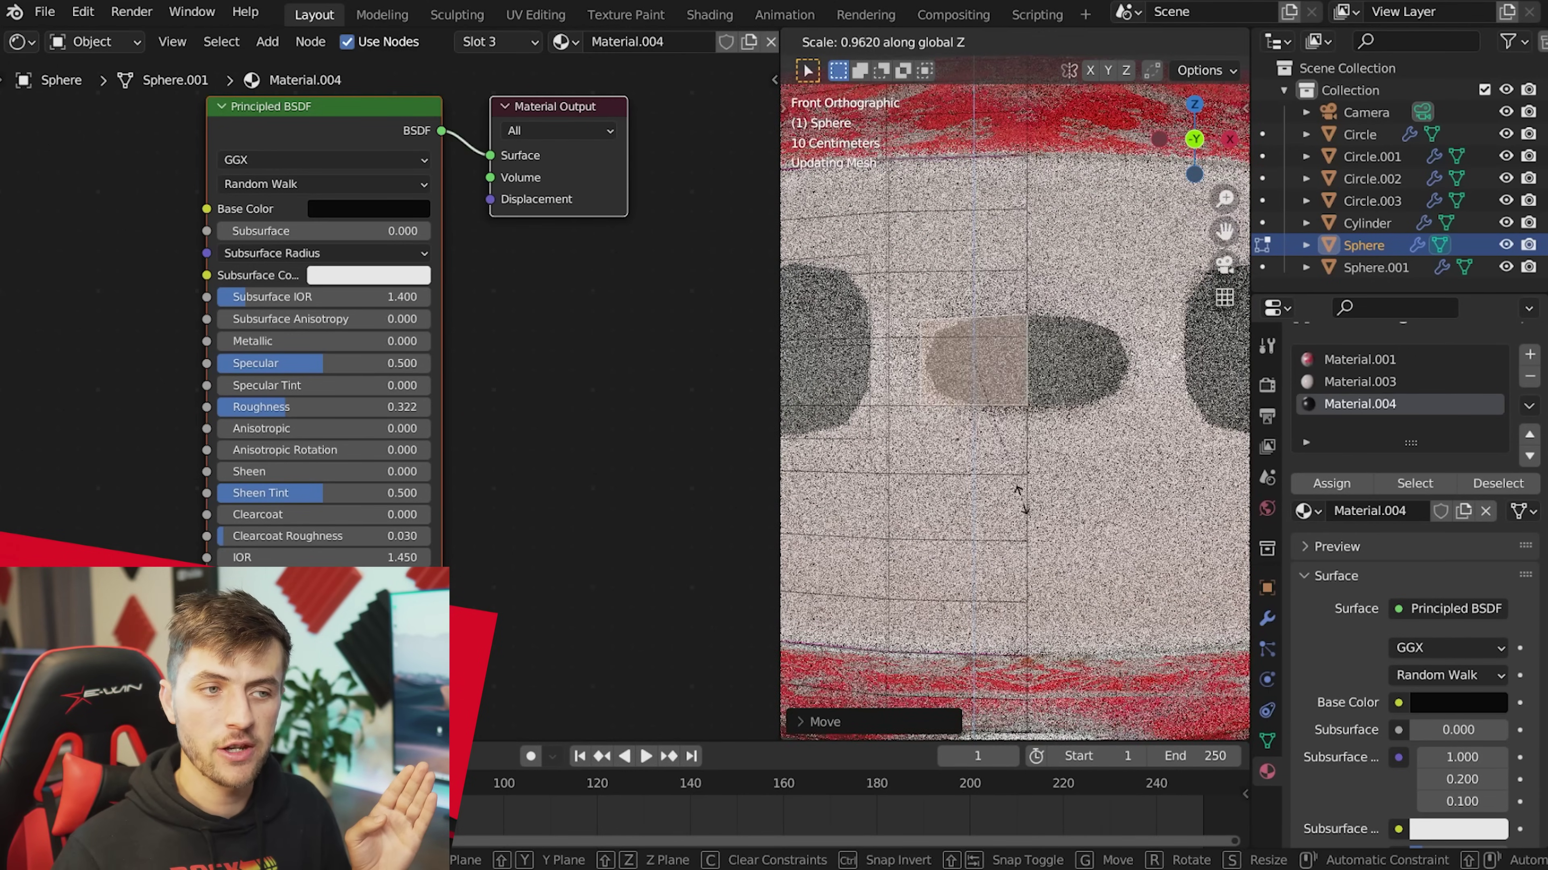
click(993, 440)
Rotate and move the mouth piece's outer edge, extrude it once more, and angle it upward to form a smile.
key(r)
click(993, 440)
key(g)
click(1007, 434)
key(r)
click(997, 382)
key(e)
click(1032, 360)
key(r)
click(1007, 408)
Move the eye and mouth pieces together along the global Y axis to fit the screen, and save the file.
middle_drag(1006, 407, 902, 372)
key(l)
key(g)
key(x)
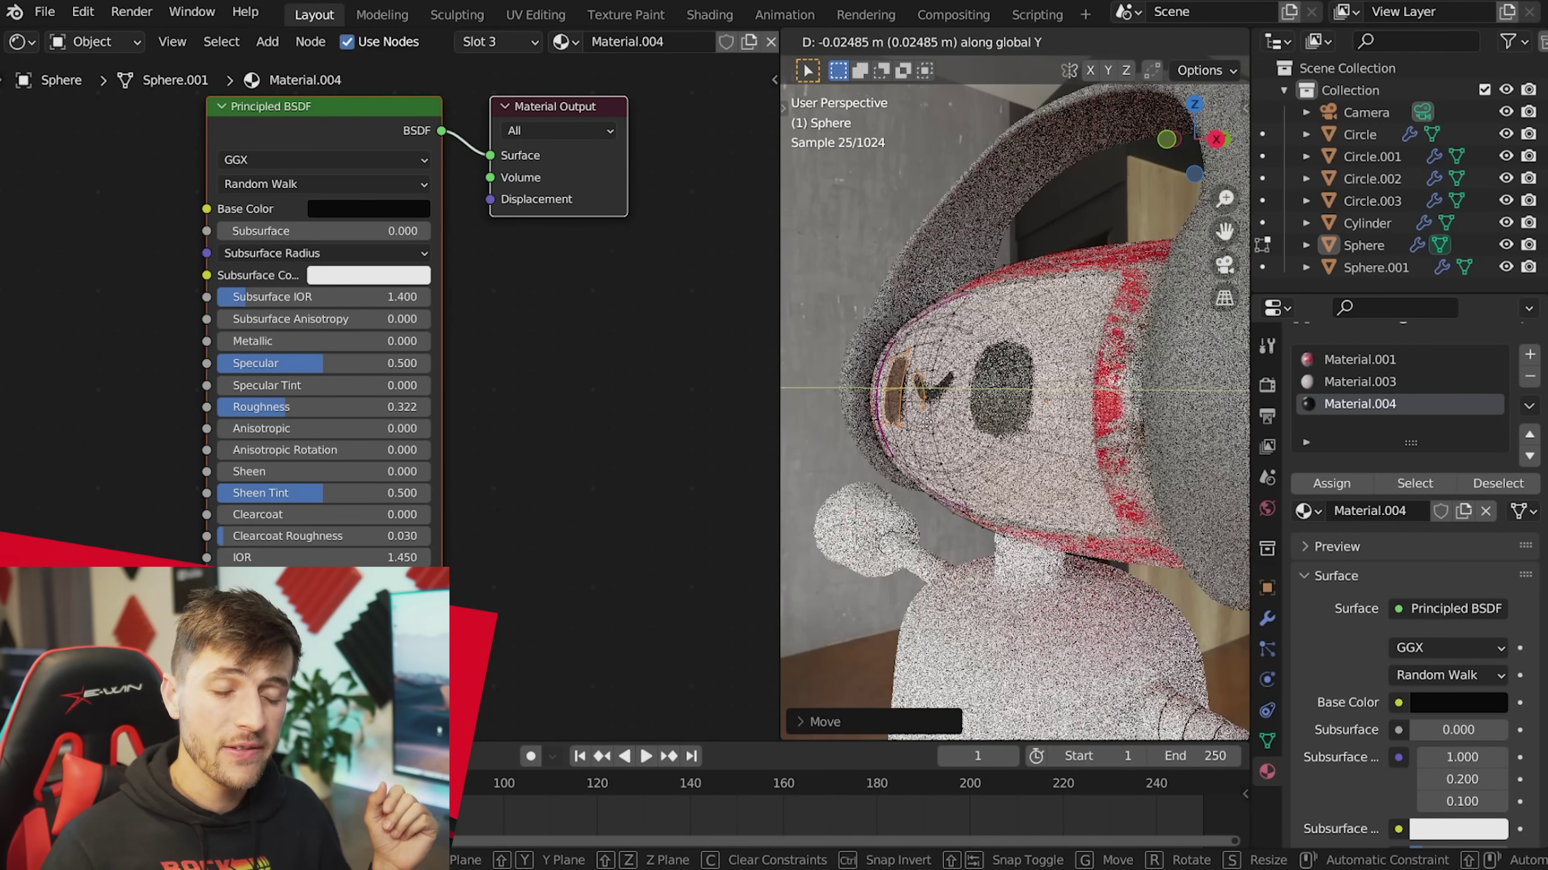
key(z)
click(931, 419)
key(Tab)
middle_drag(932, 419, 1140, 456)
scroll(1120, 450, down, 5)
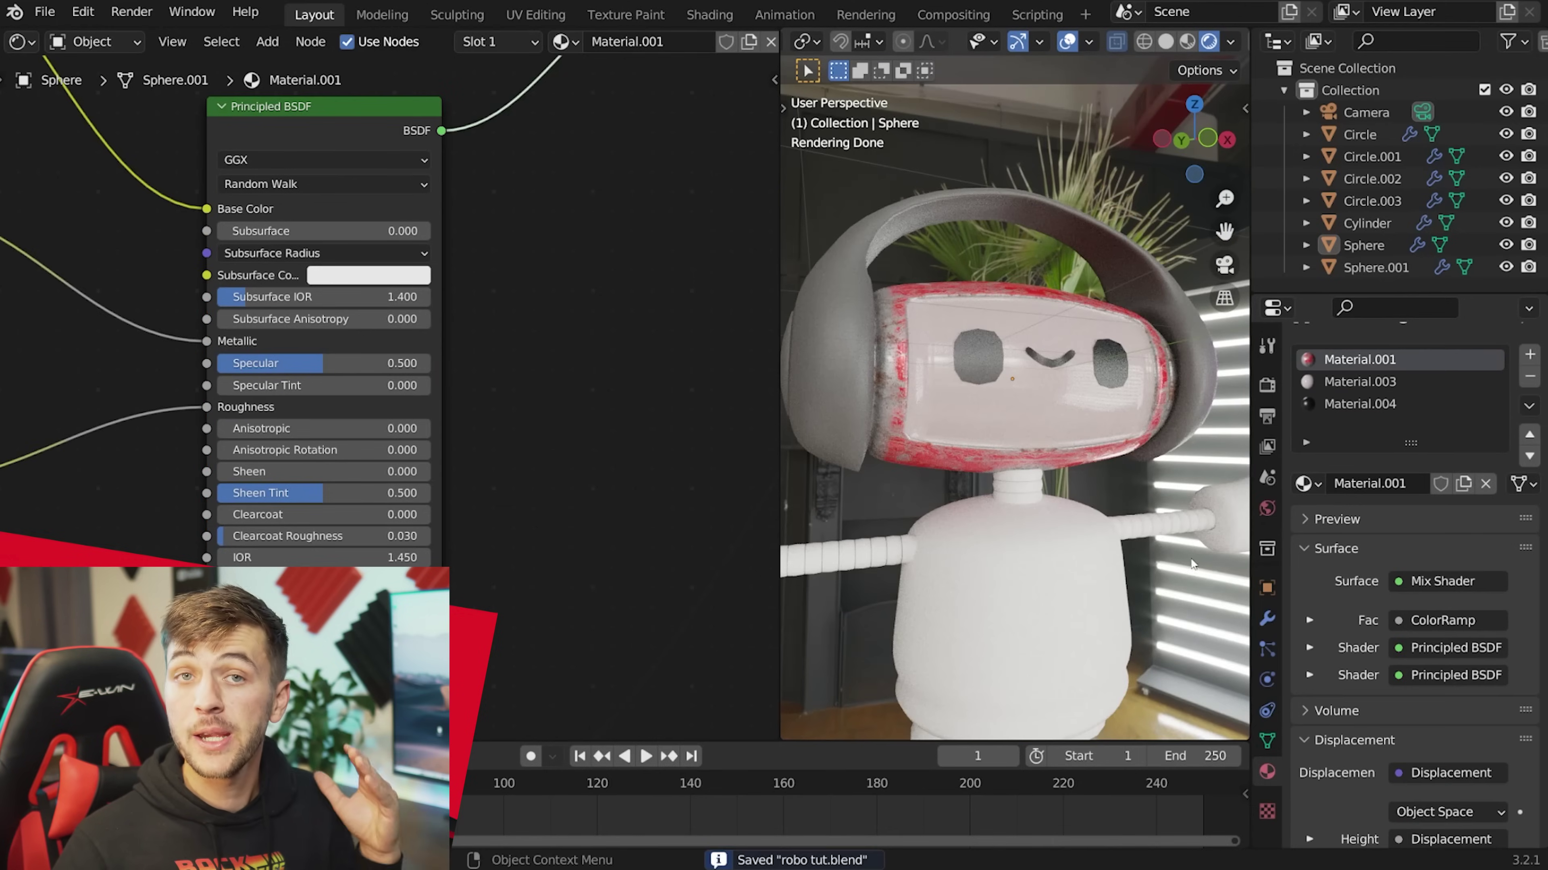
Apply the existing red worn-metal material, Material.001, to the robot's body.
click(1118, 595)
click(1307, 474)
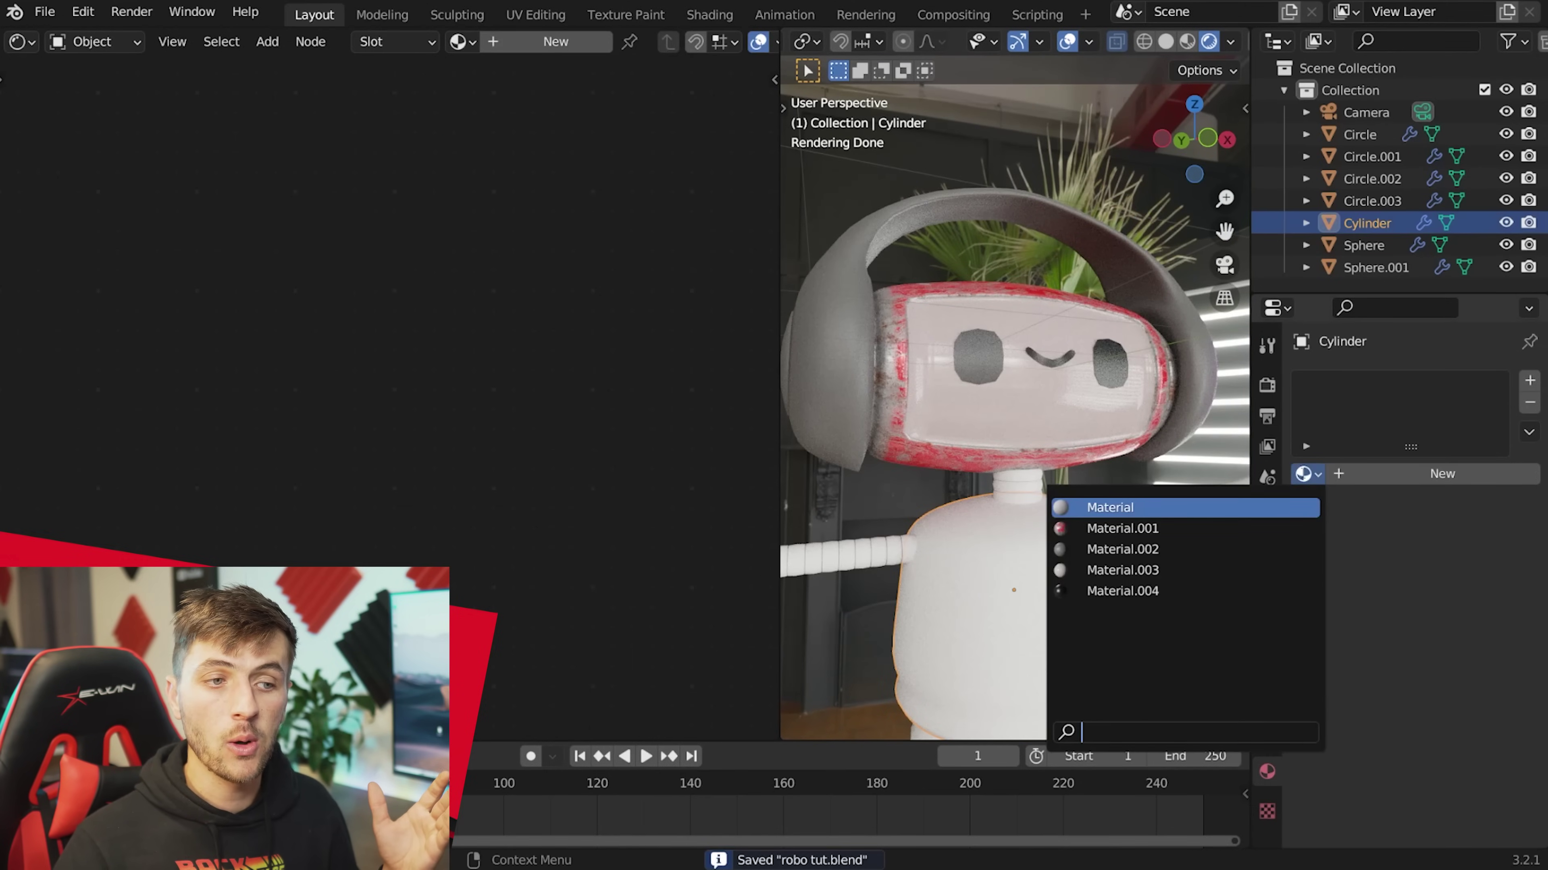
click(1127, 527)
middle_drag(1084, 475, 1083, 520)
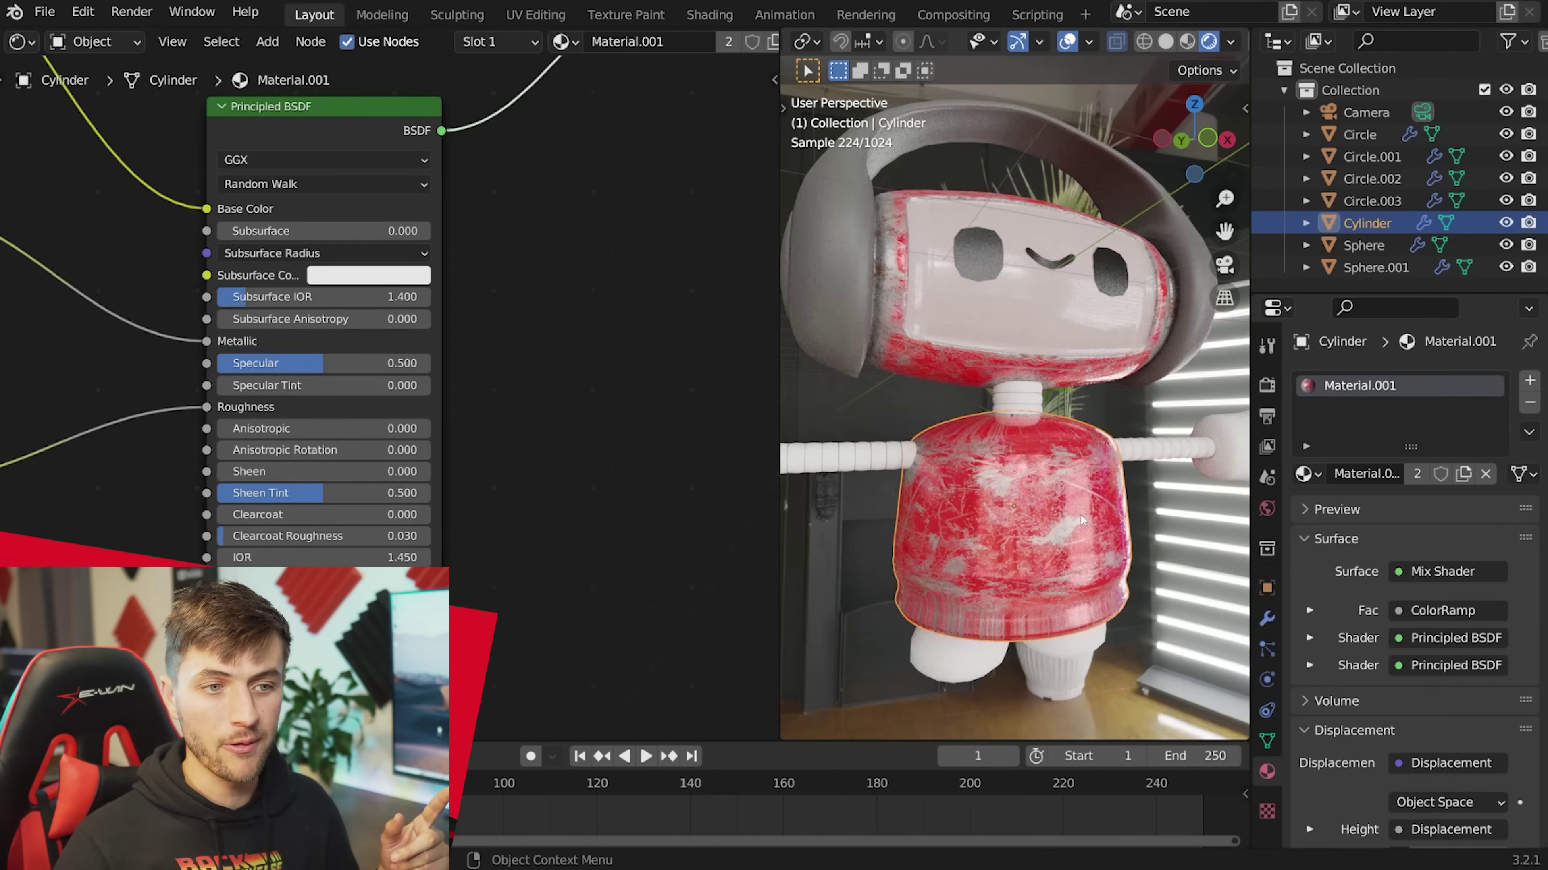
Unwrap the body's UVs with Cylinder Projection.
key(Tab)
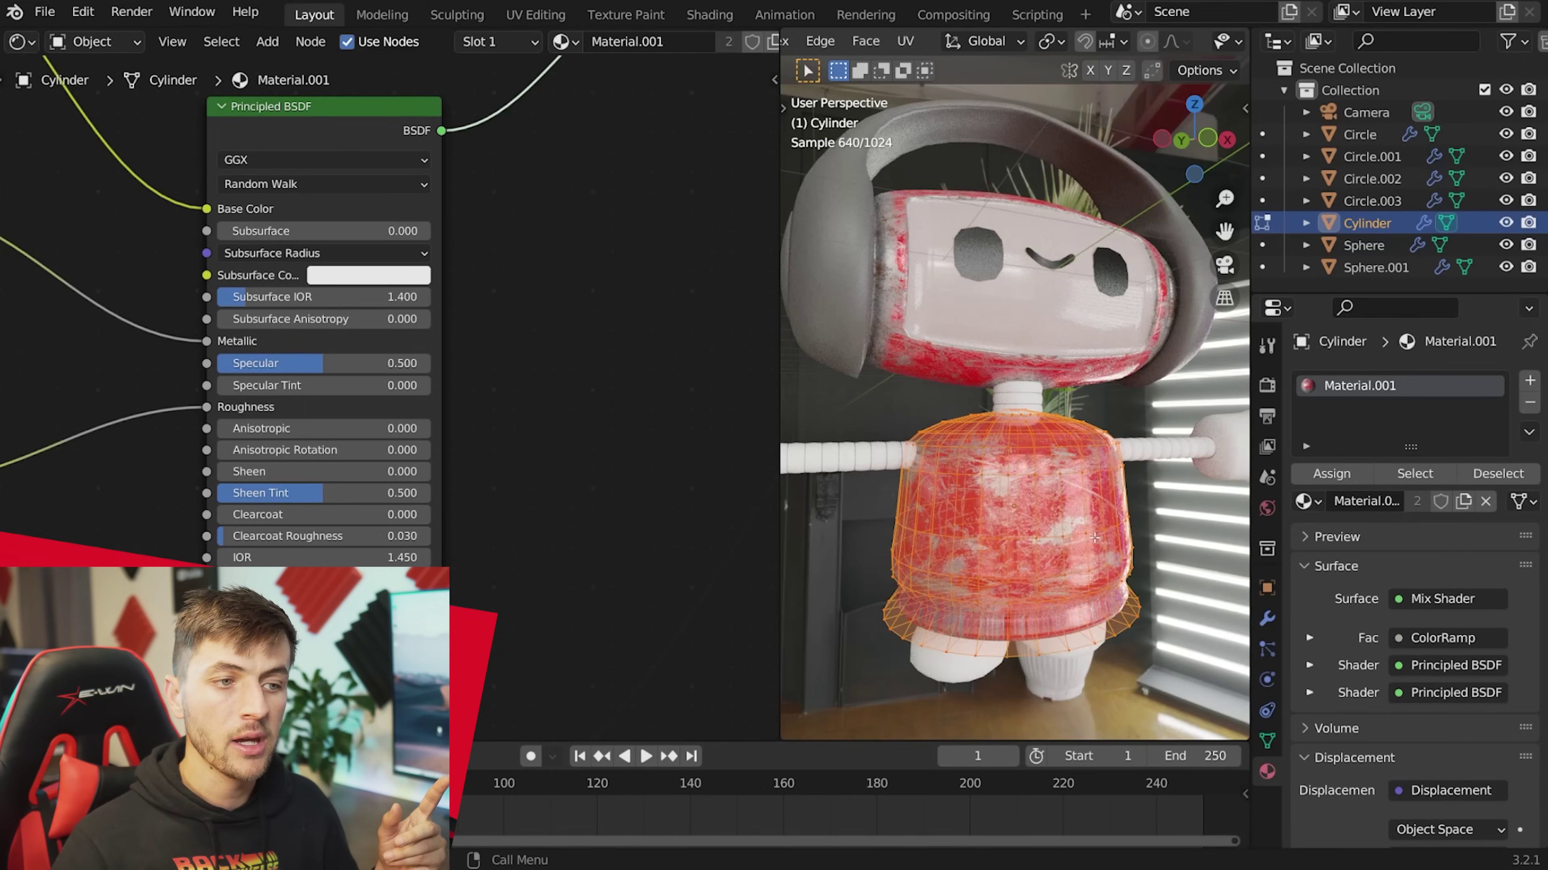
key(u)
click(1077, 516)
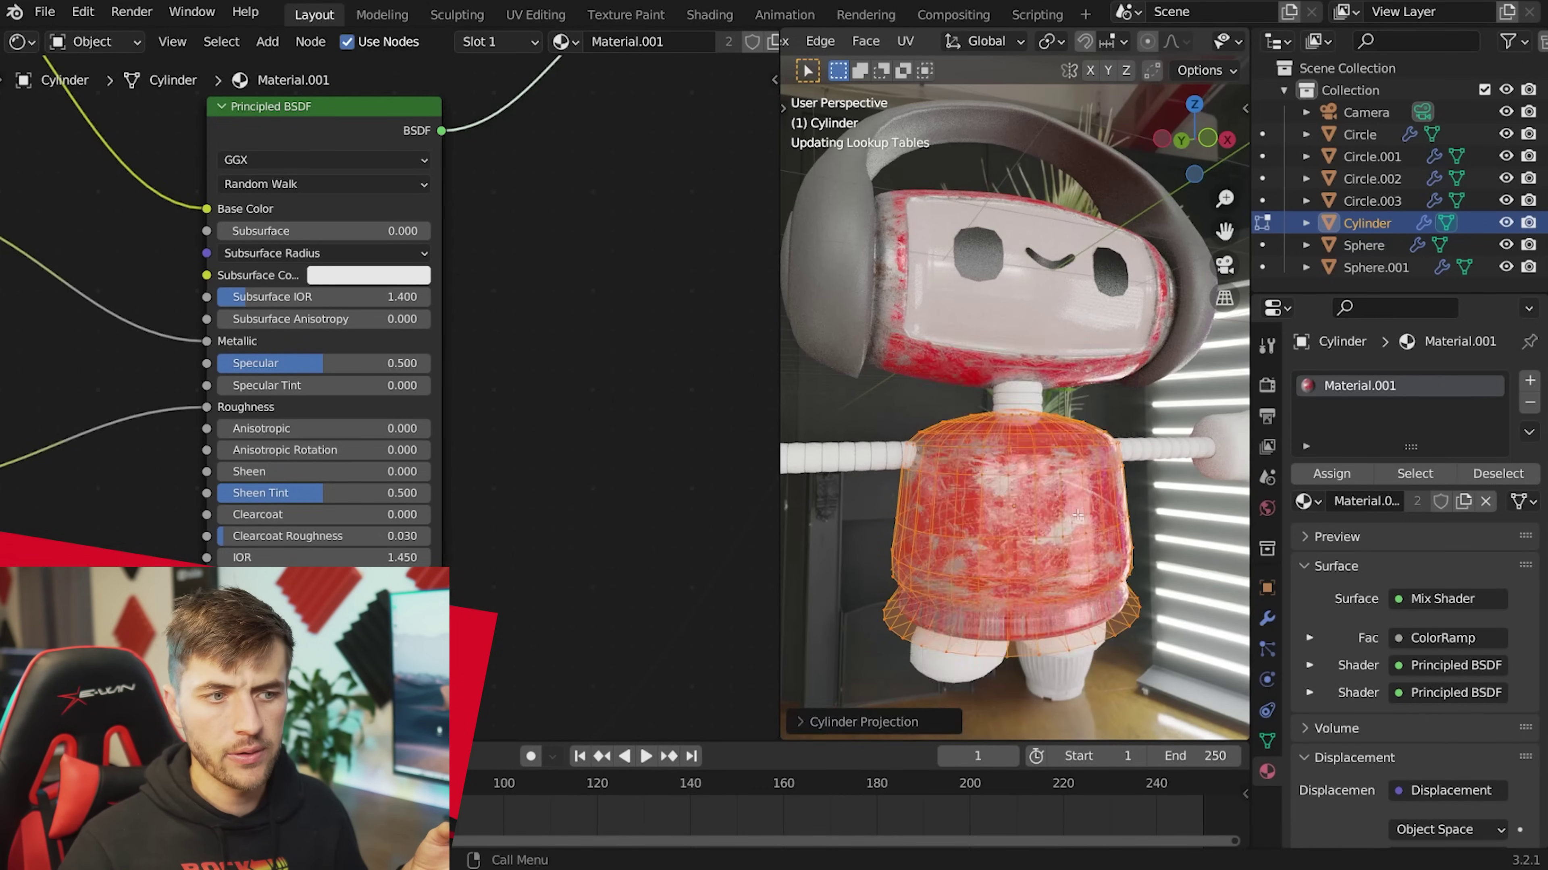
key(Tab)
Select all of the robot hand's mesh and unwrap it with Cylinder Projection.
middle_drag(1116, 537, 1158, 523)
key(a)
key(a)
scroll(1090, 513, down, 1)
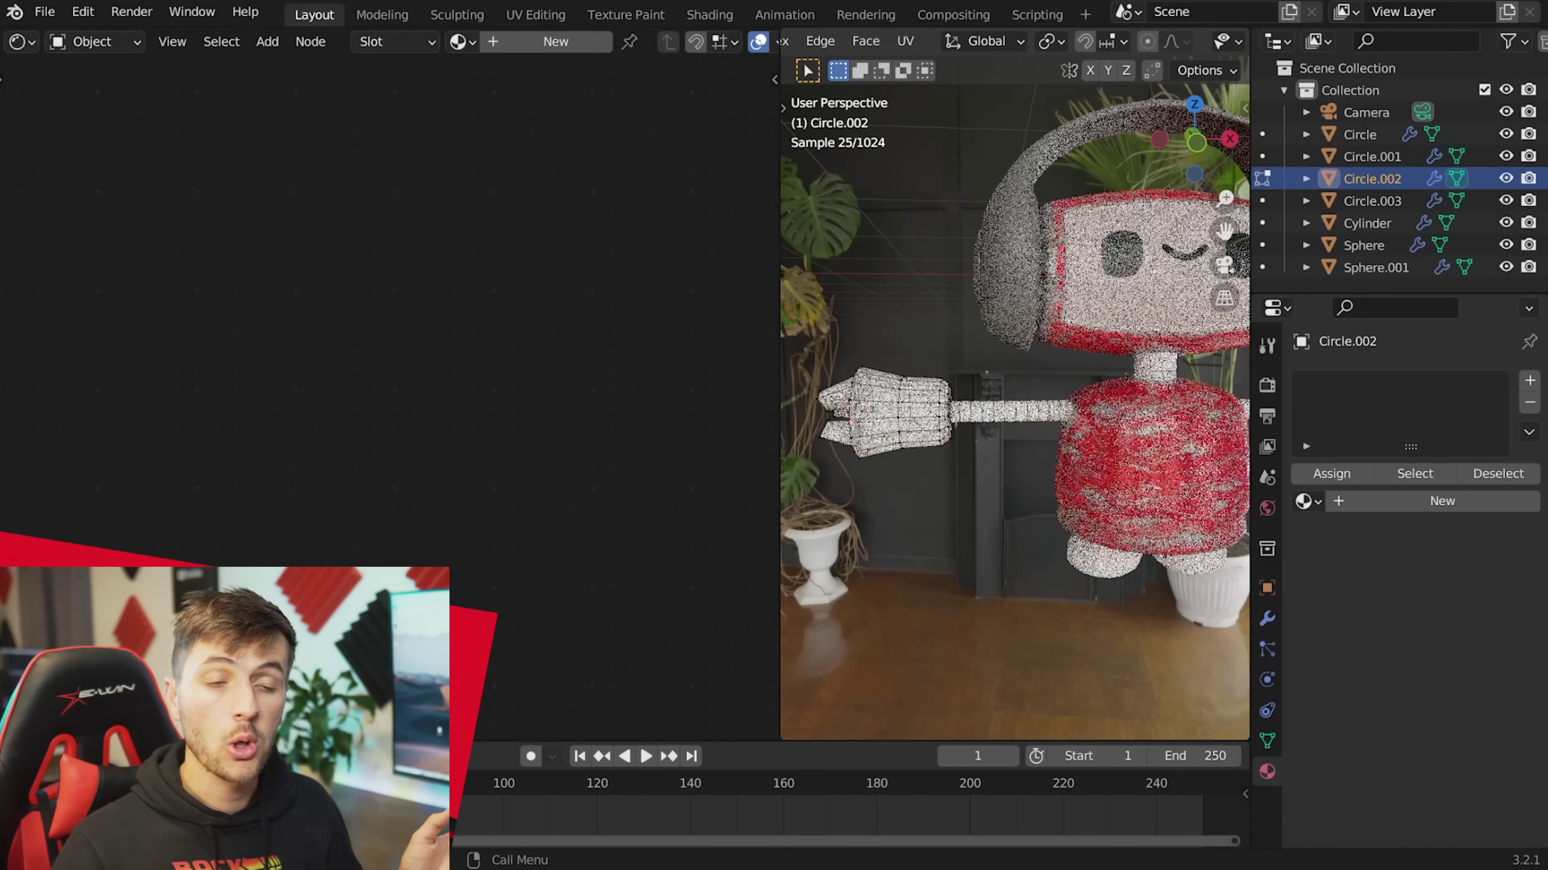
key(a)
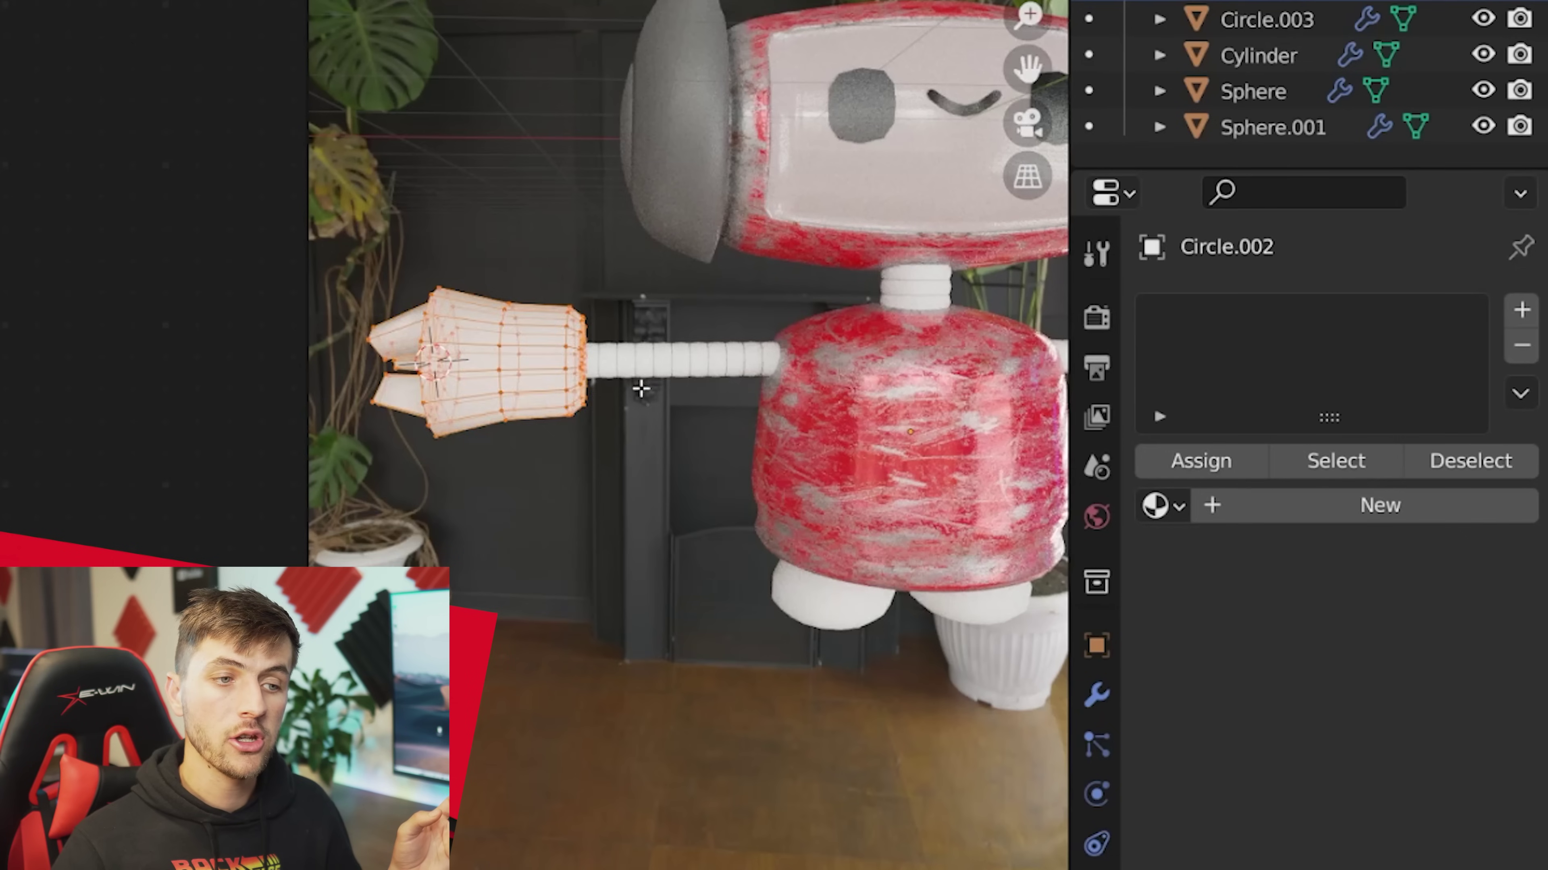
key(u)
click(647, 400)
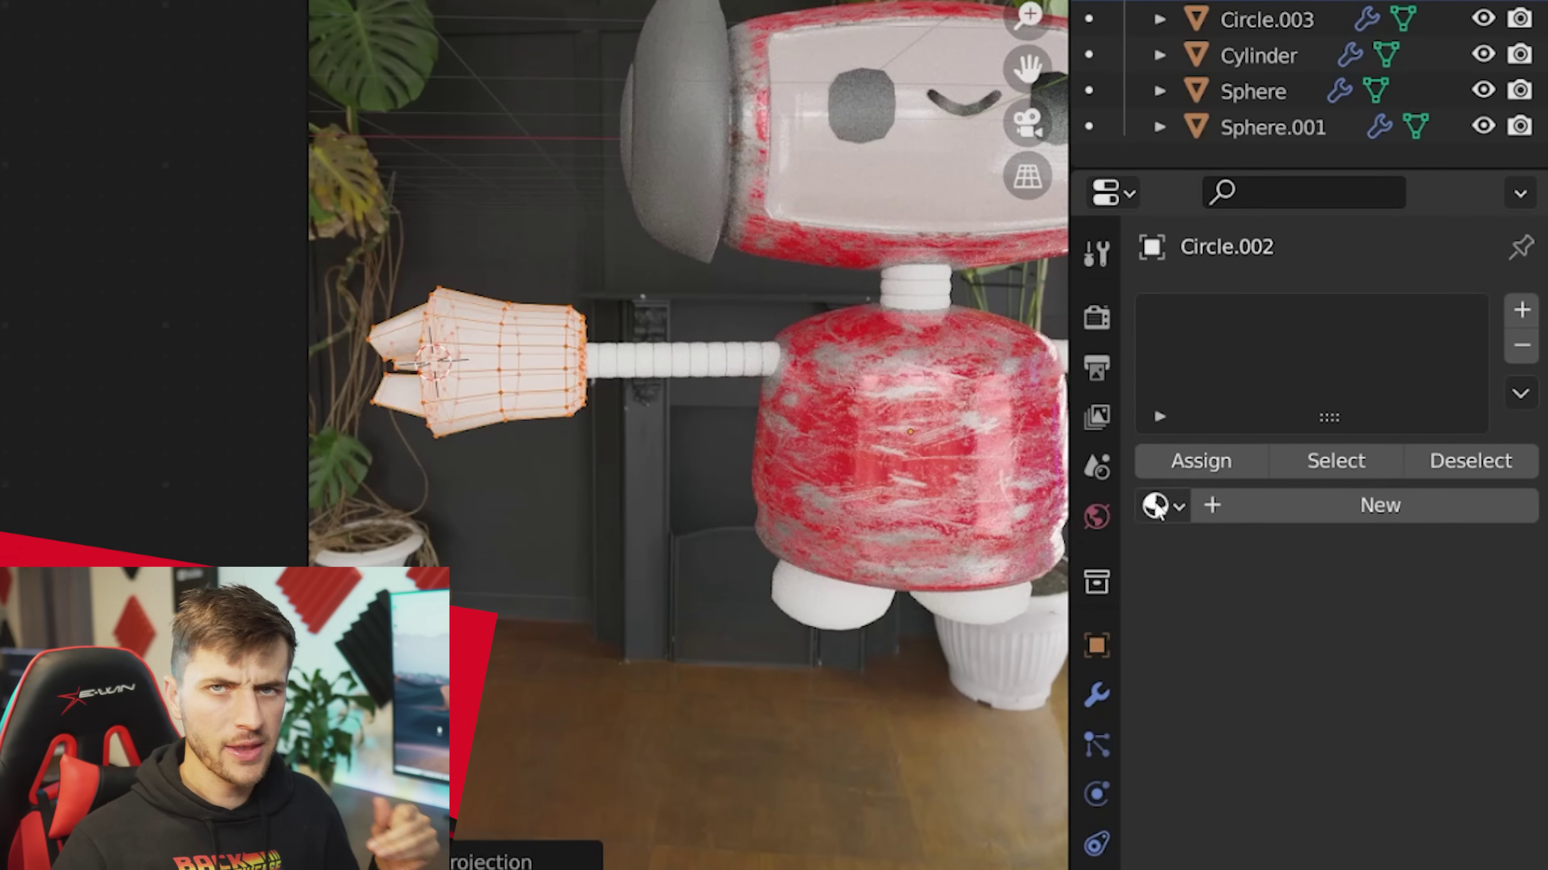
Apply the existing Material.001 to the hand and return to Object Mode.
click(1162, 505)
key(Tab)
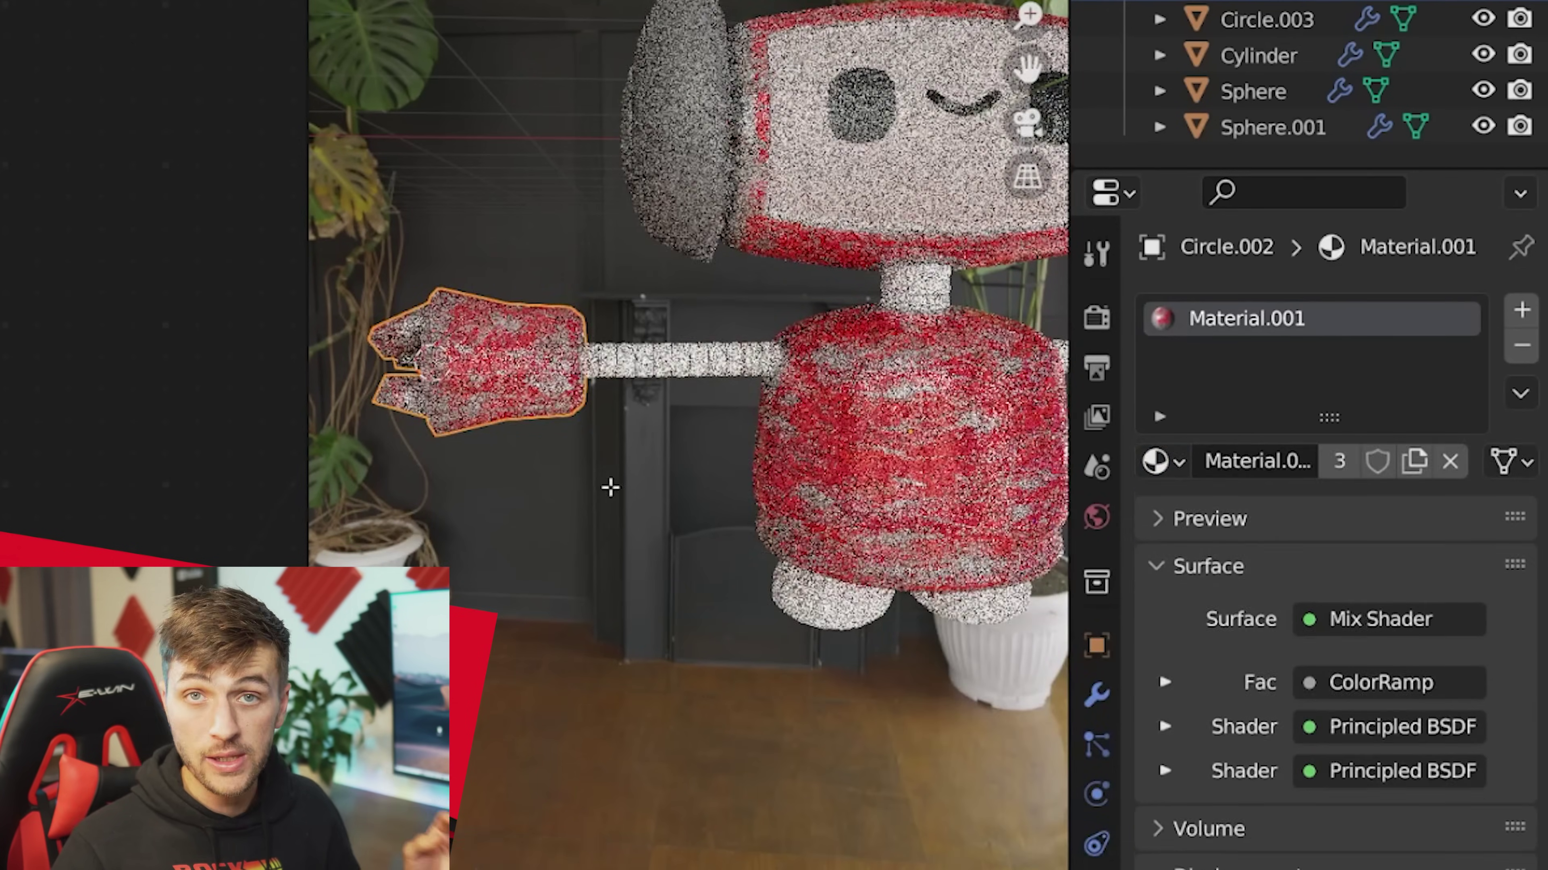
key(Tab)
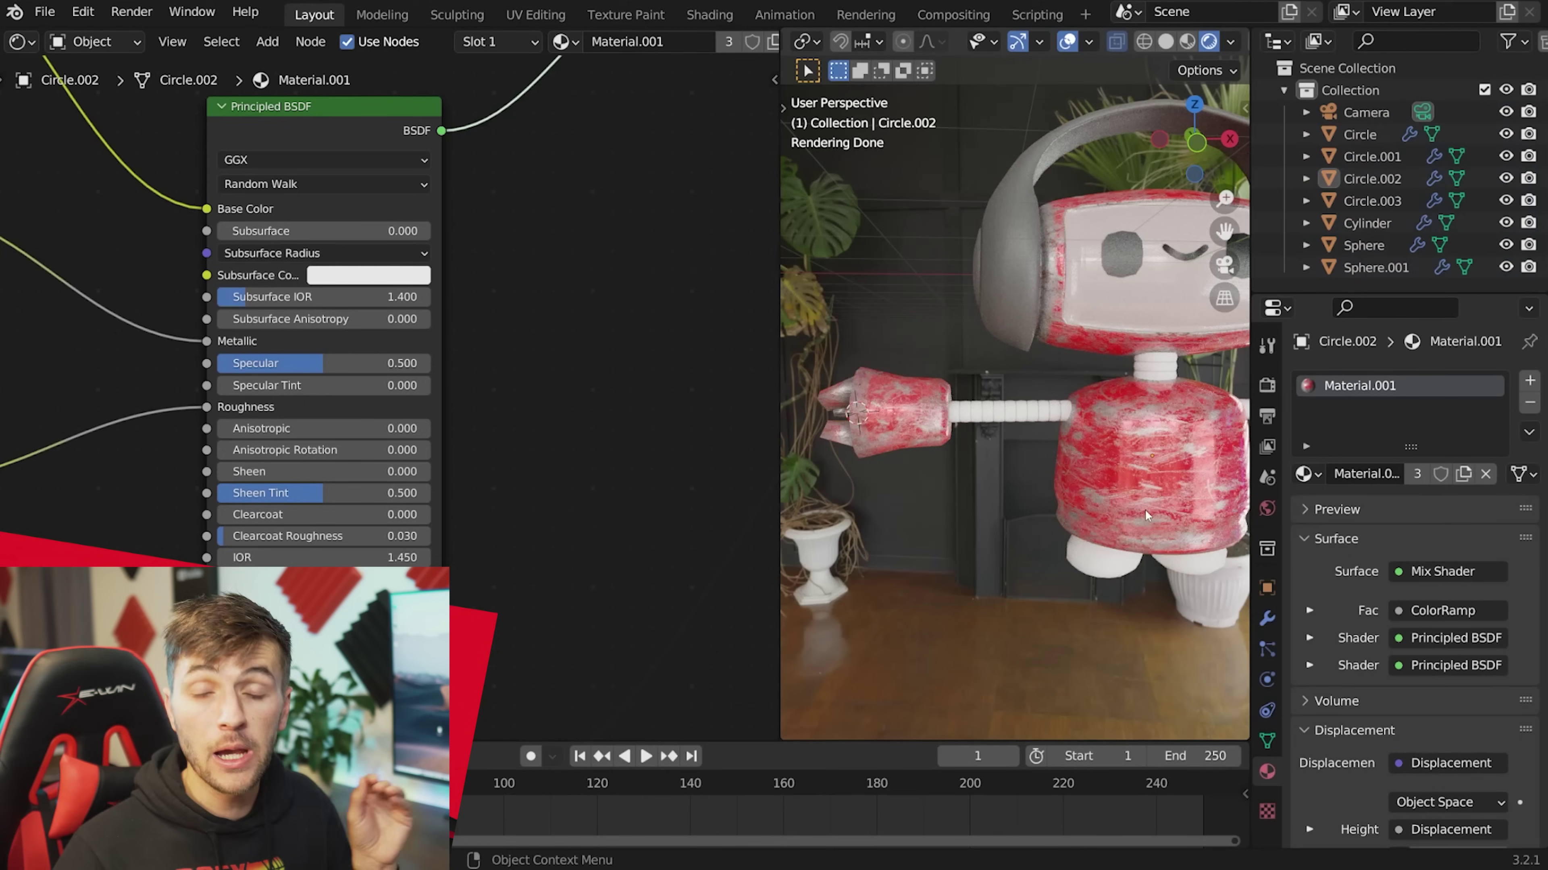
Select the ringed arm and give it a new material.
scroll(919, 536, down, 1)
shift+middle_drag(1158, 519, 1035, 512)
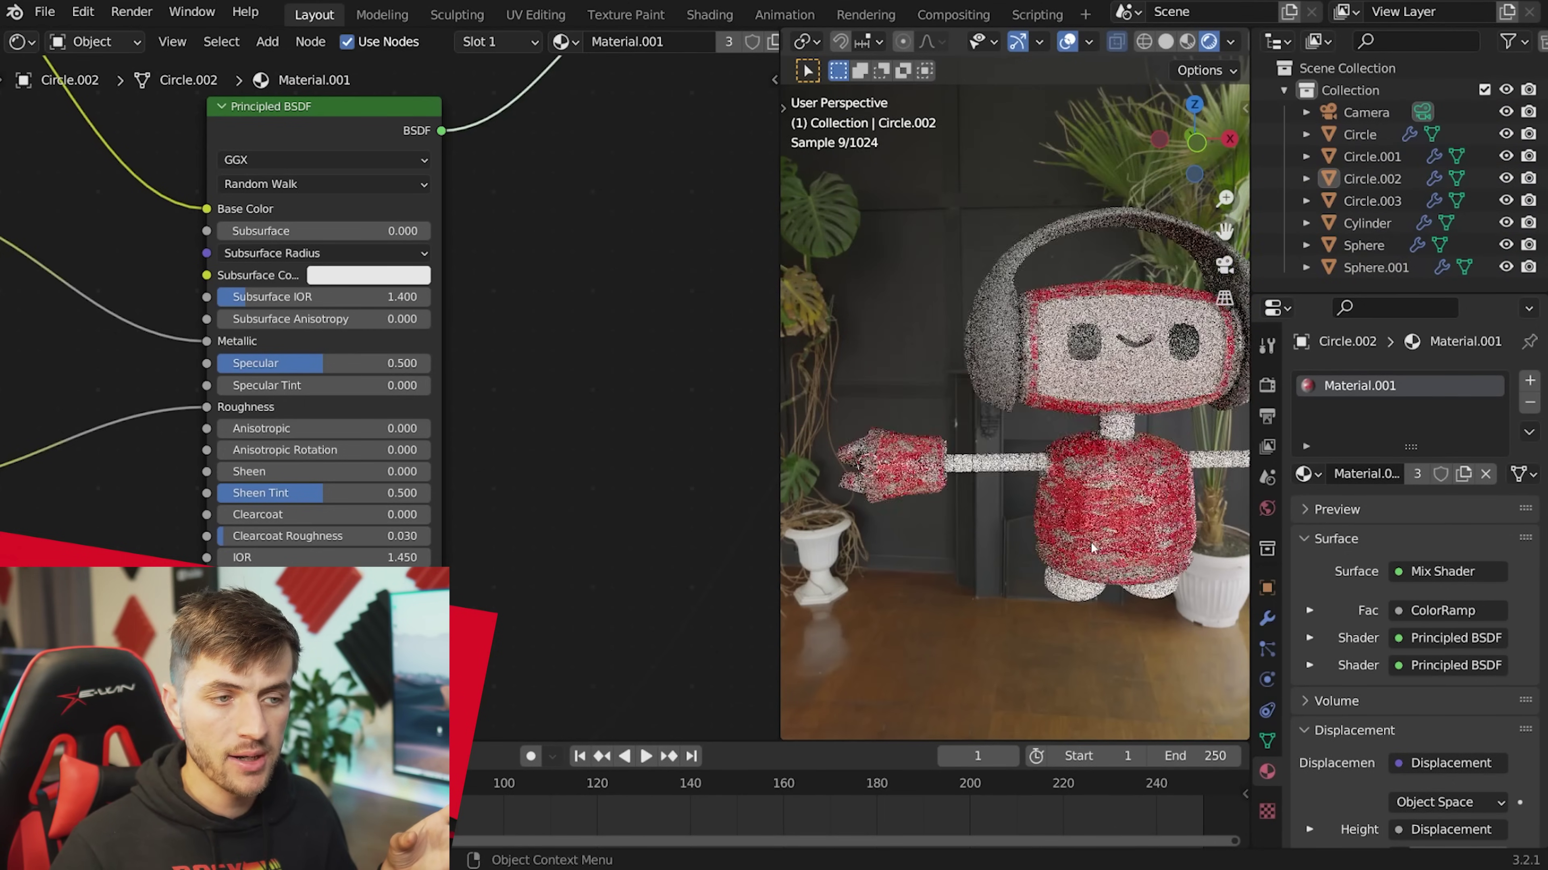
scroll(1026, 536, up, 3)
click(1005, 510)
click(1348, 474)
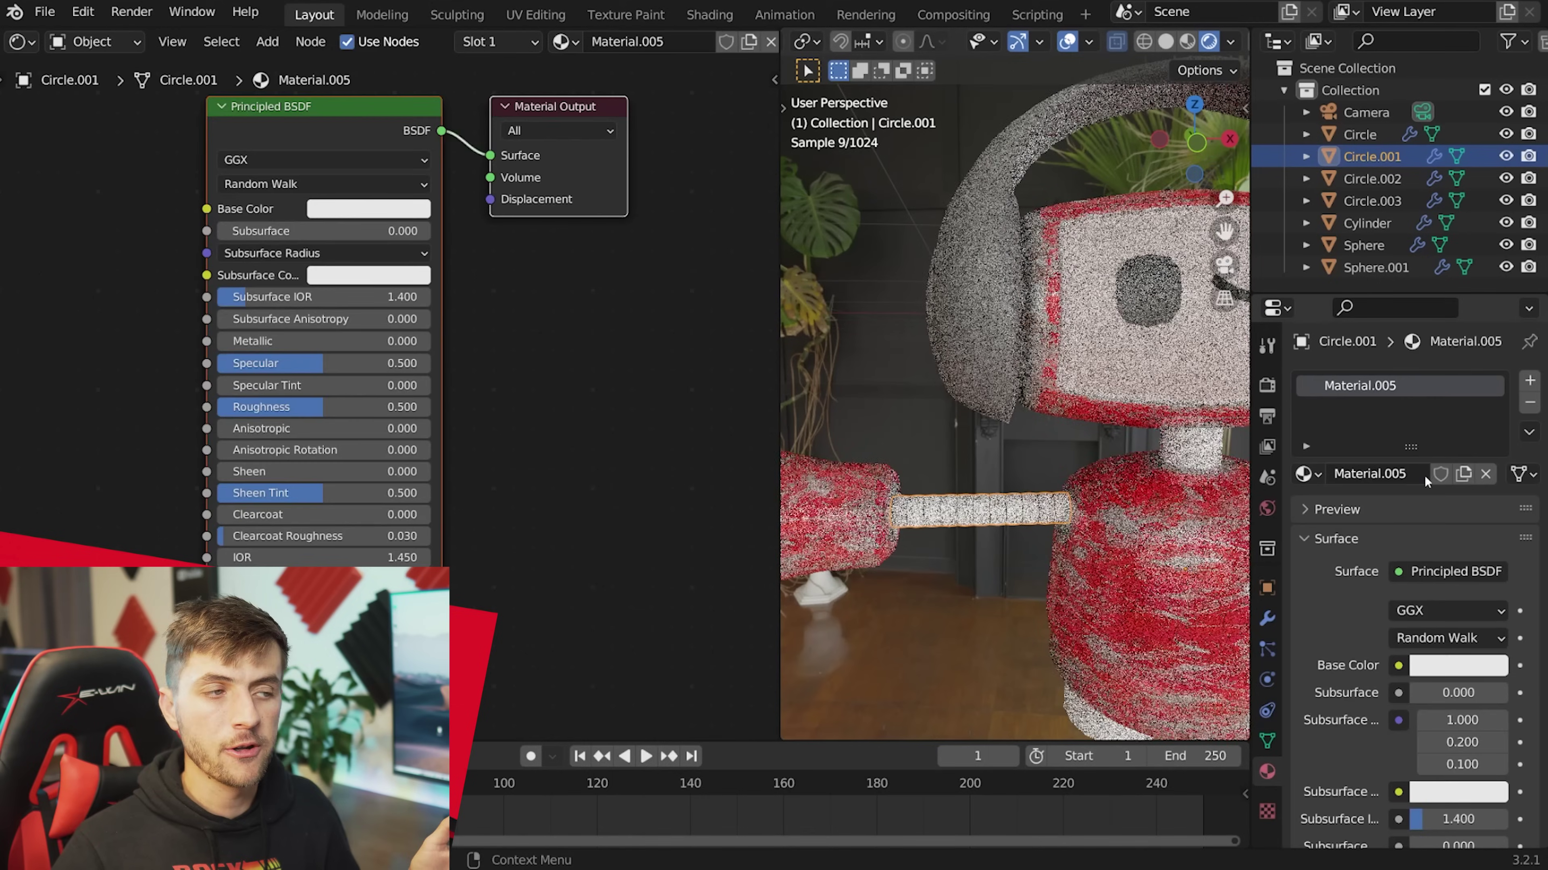
Load the rubber albedo, AO, height, normal and roughness textures into the arm's material with Principled Texture Setup.
scroll(694, 396, down, 3)
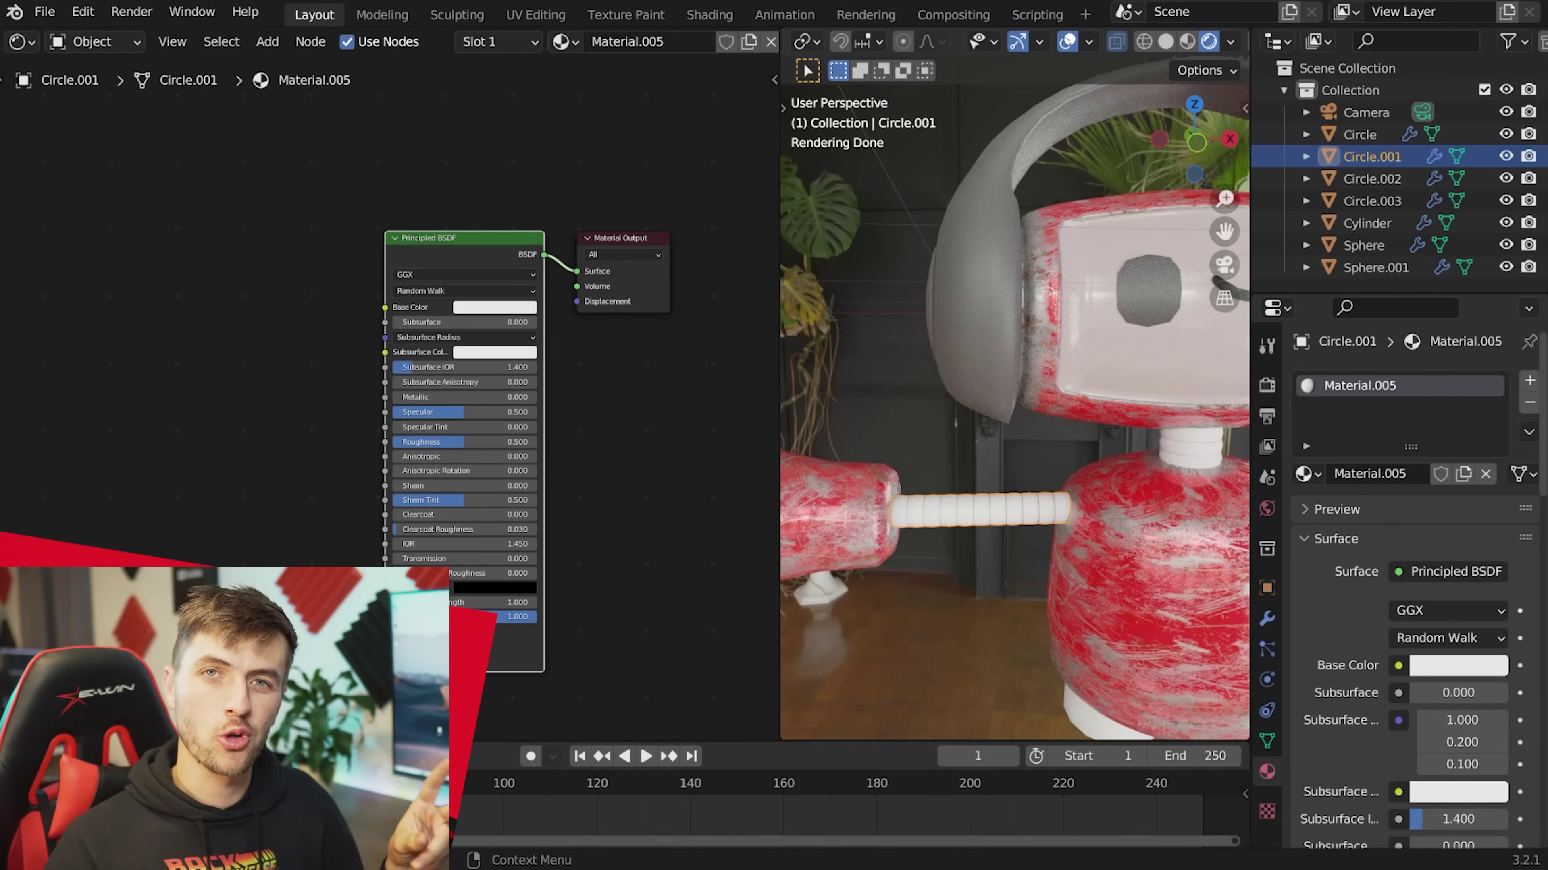
key(ctrl+shift+t)
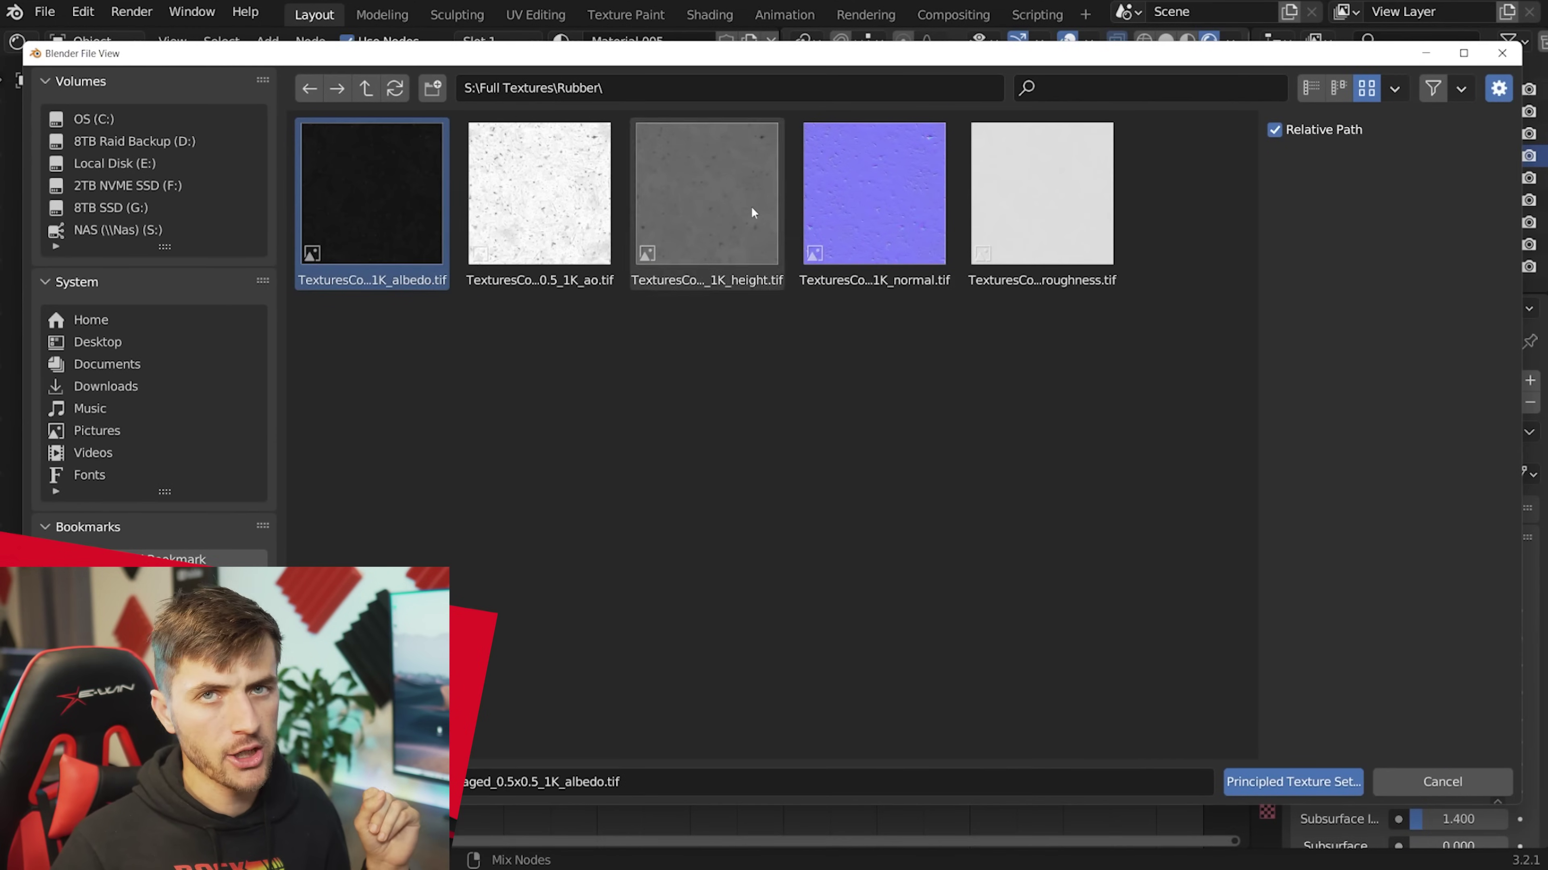
shift+click(1024, 220)
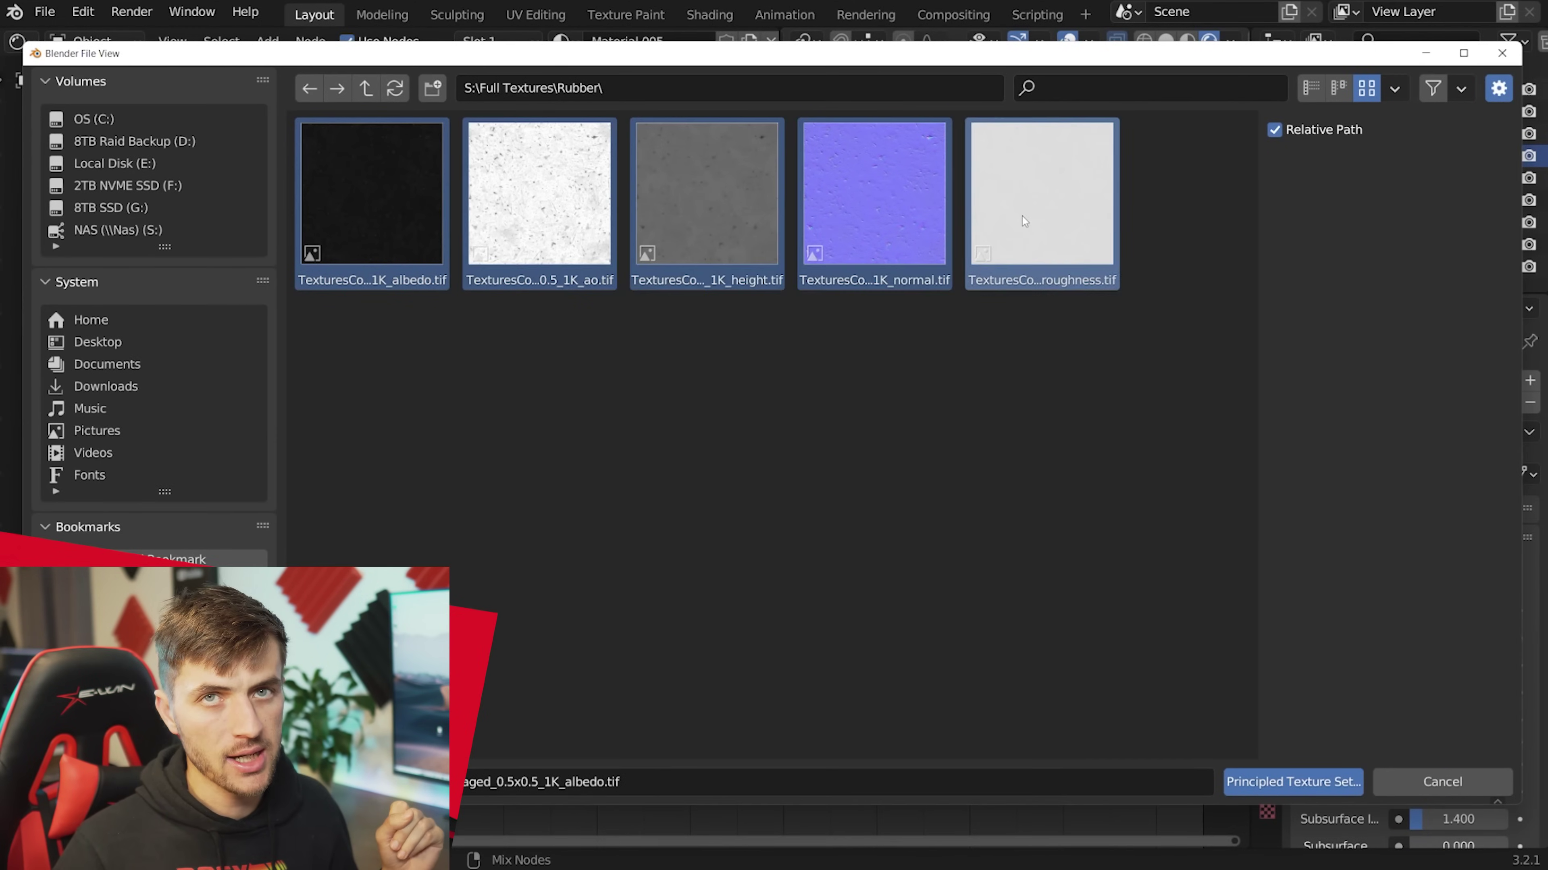
click(1278, 781)
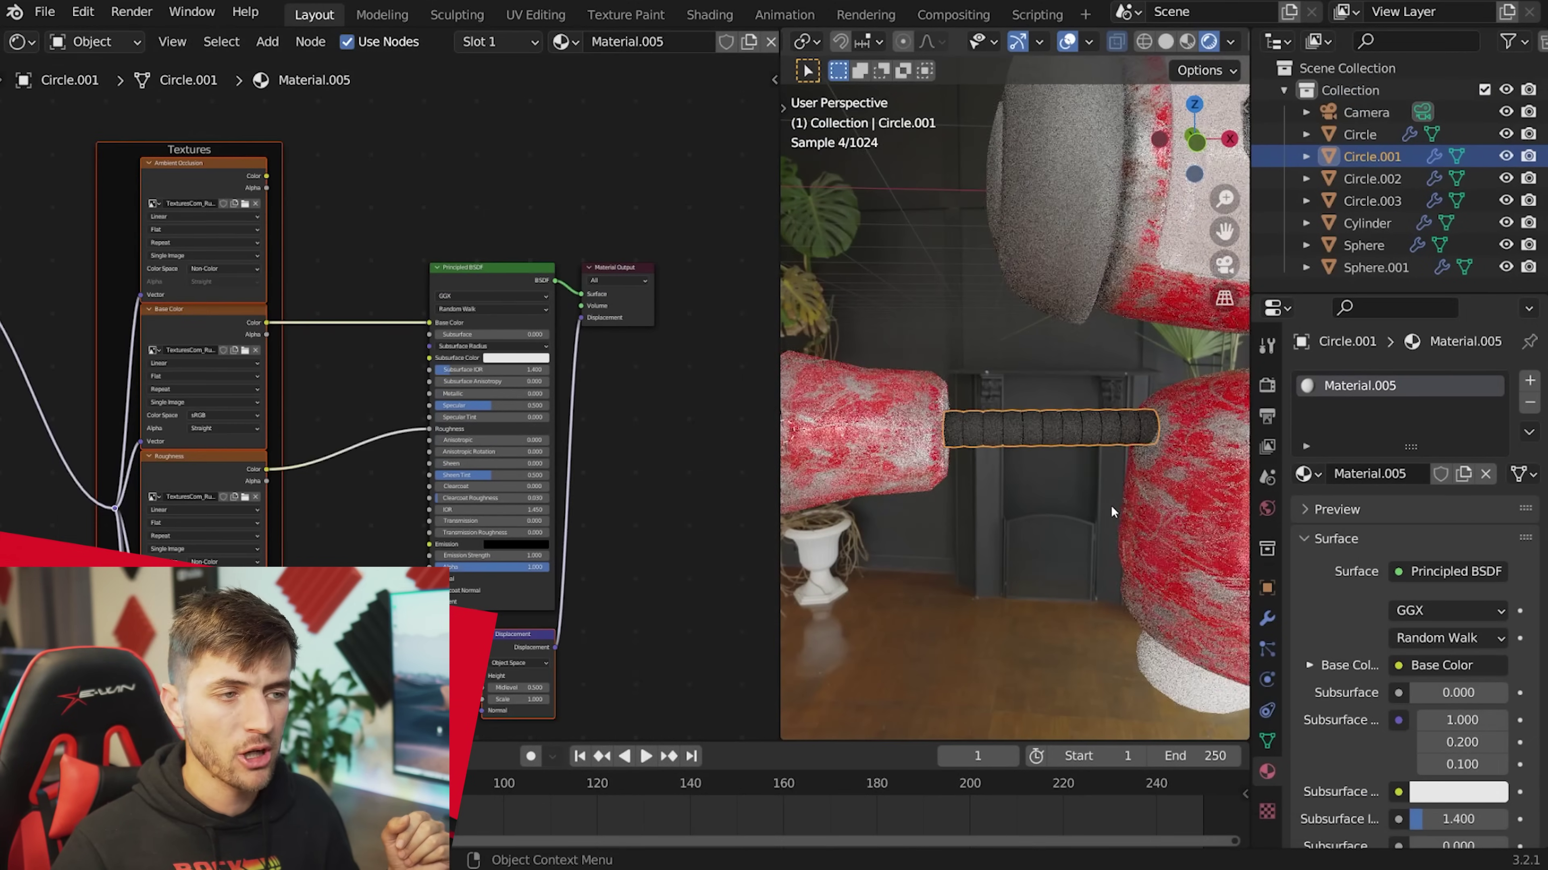
Unwrap the arm segment's UVs with the standard Unwrap.
key(u)
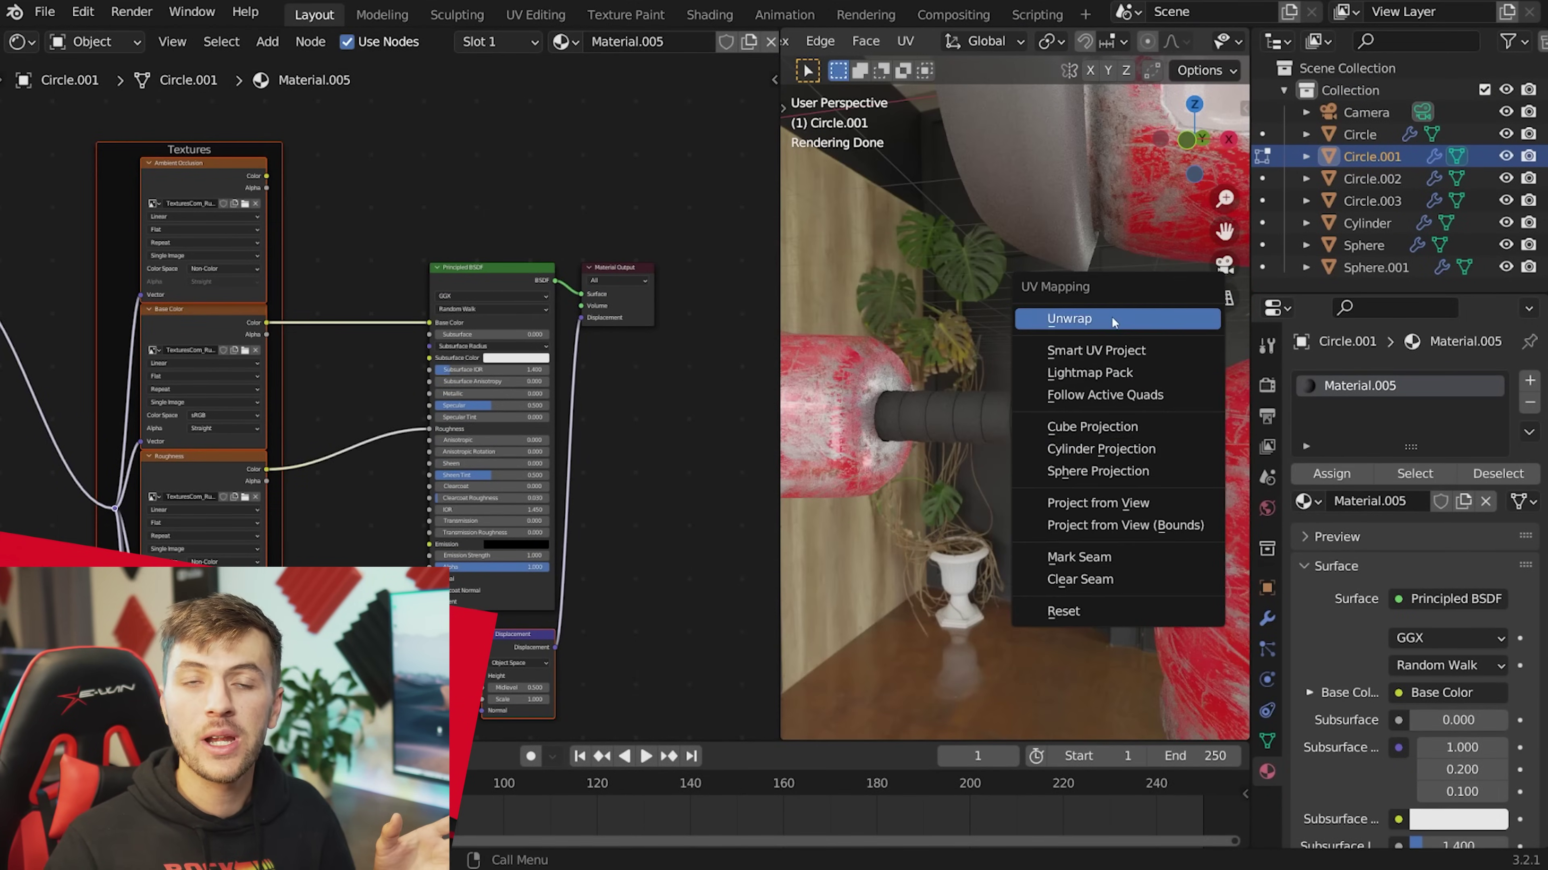
click(1112, 318)
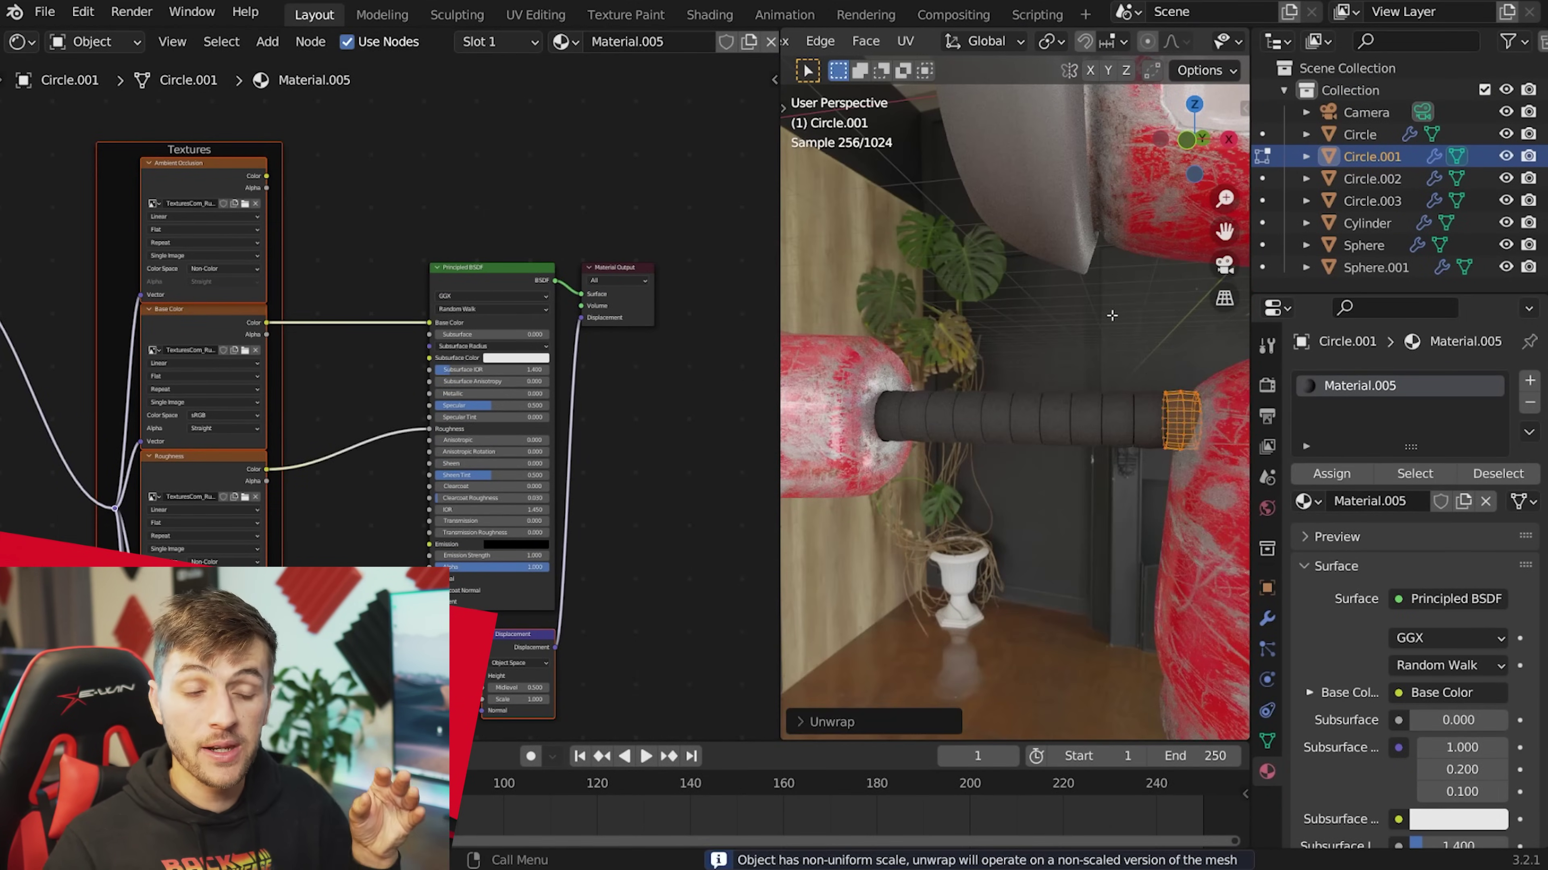
scroll(1167, 417, up, 7)
Extrude the open edge loop at the arm segment's end and scale it inward to deepen the groove between rings.
key(Tab)
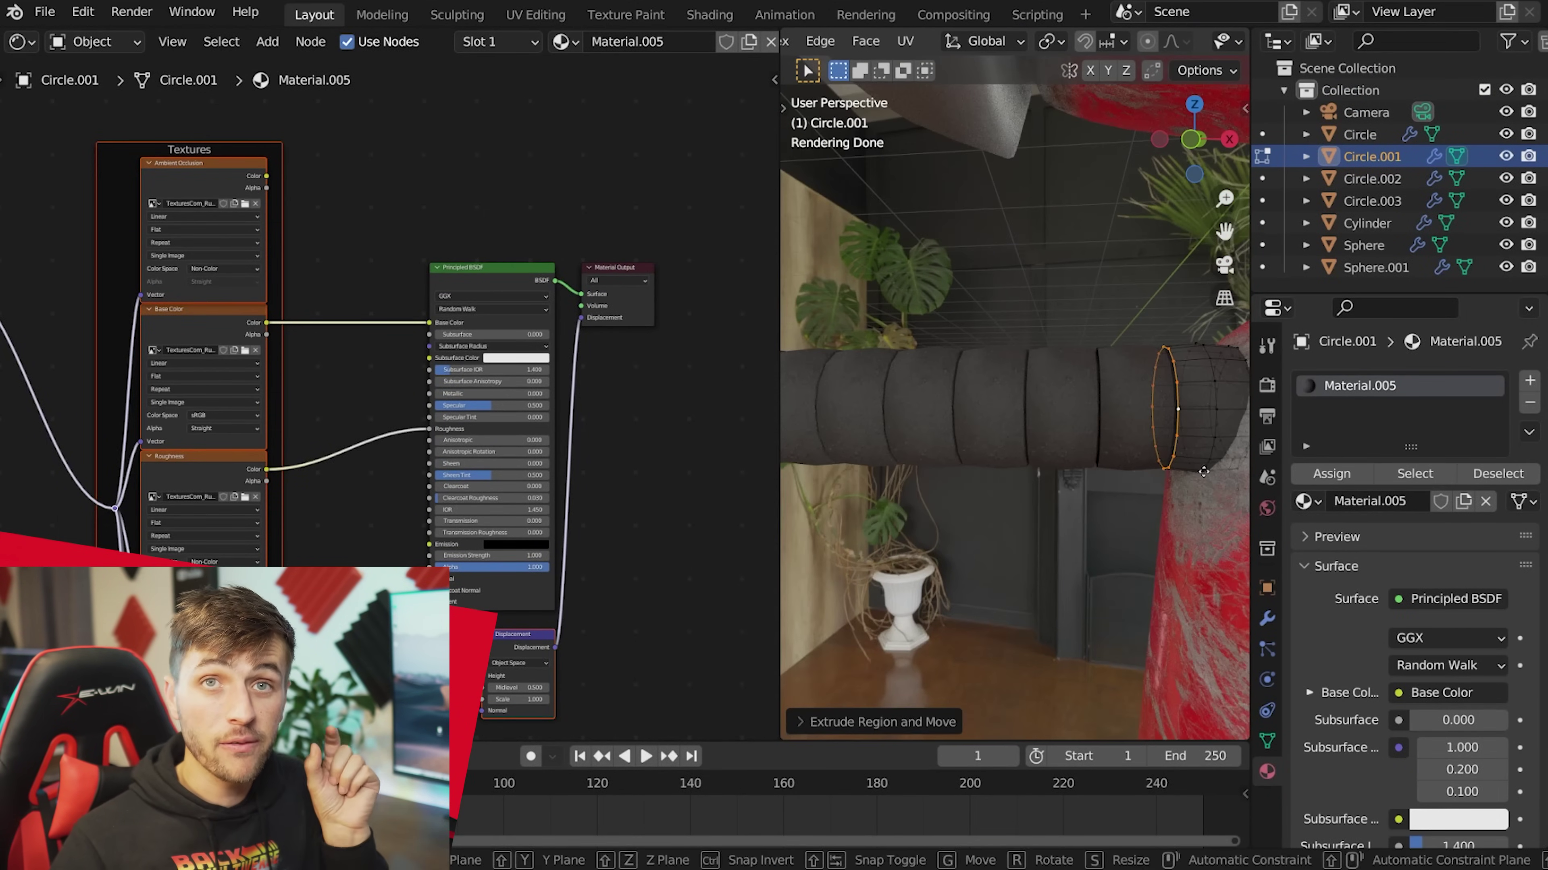
key(s)
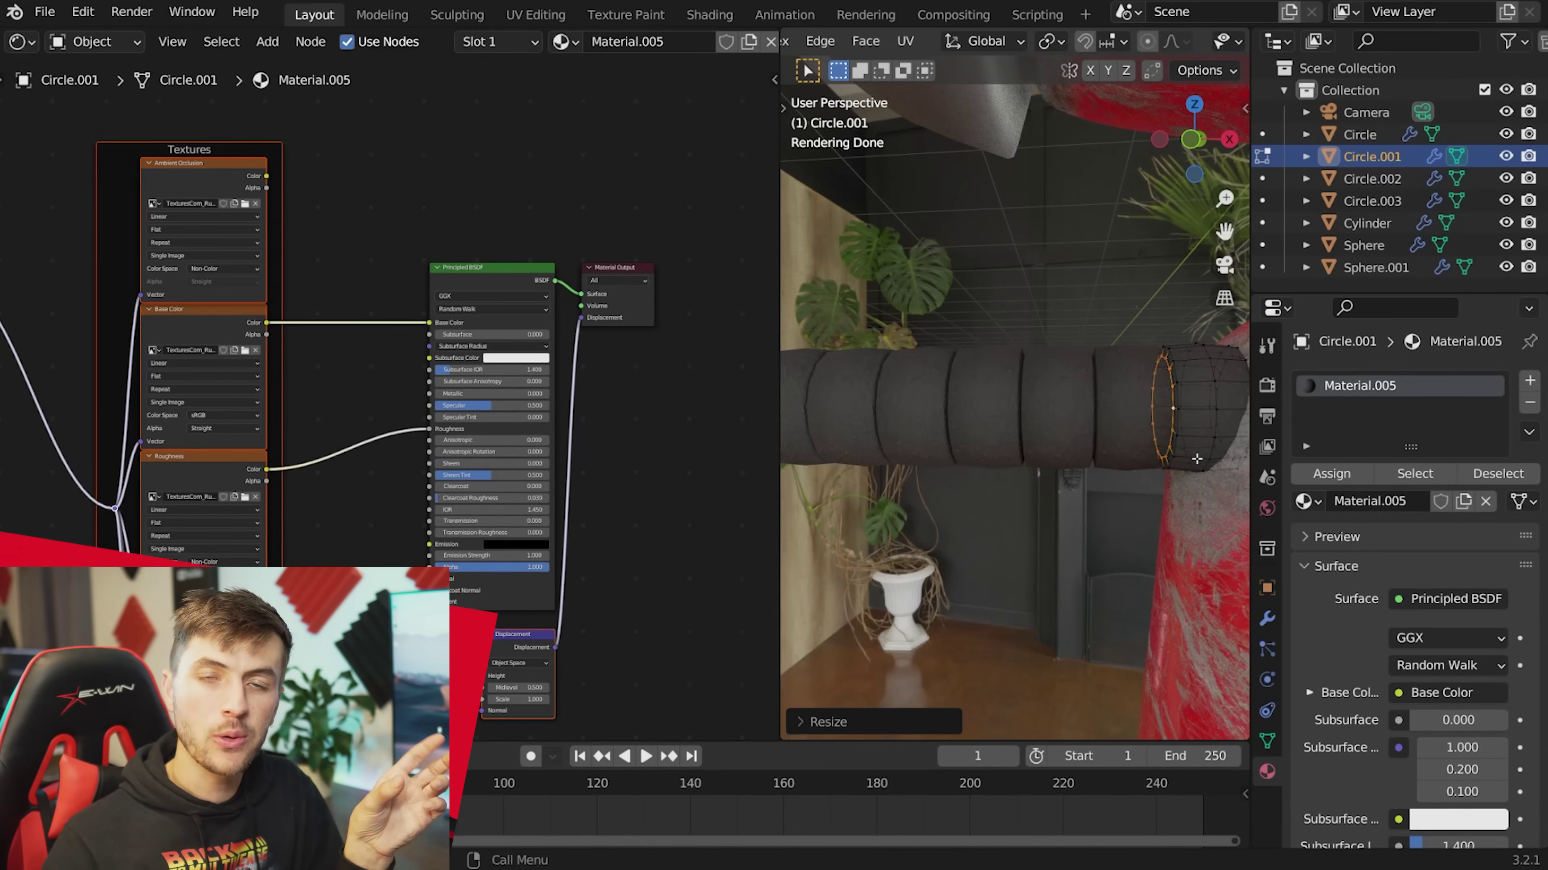
key(Tab)
key(alt+a)
scroll(1185, 460, down, 4)
middle_drag(1185, 460, 788, 466)
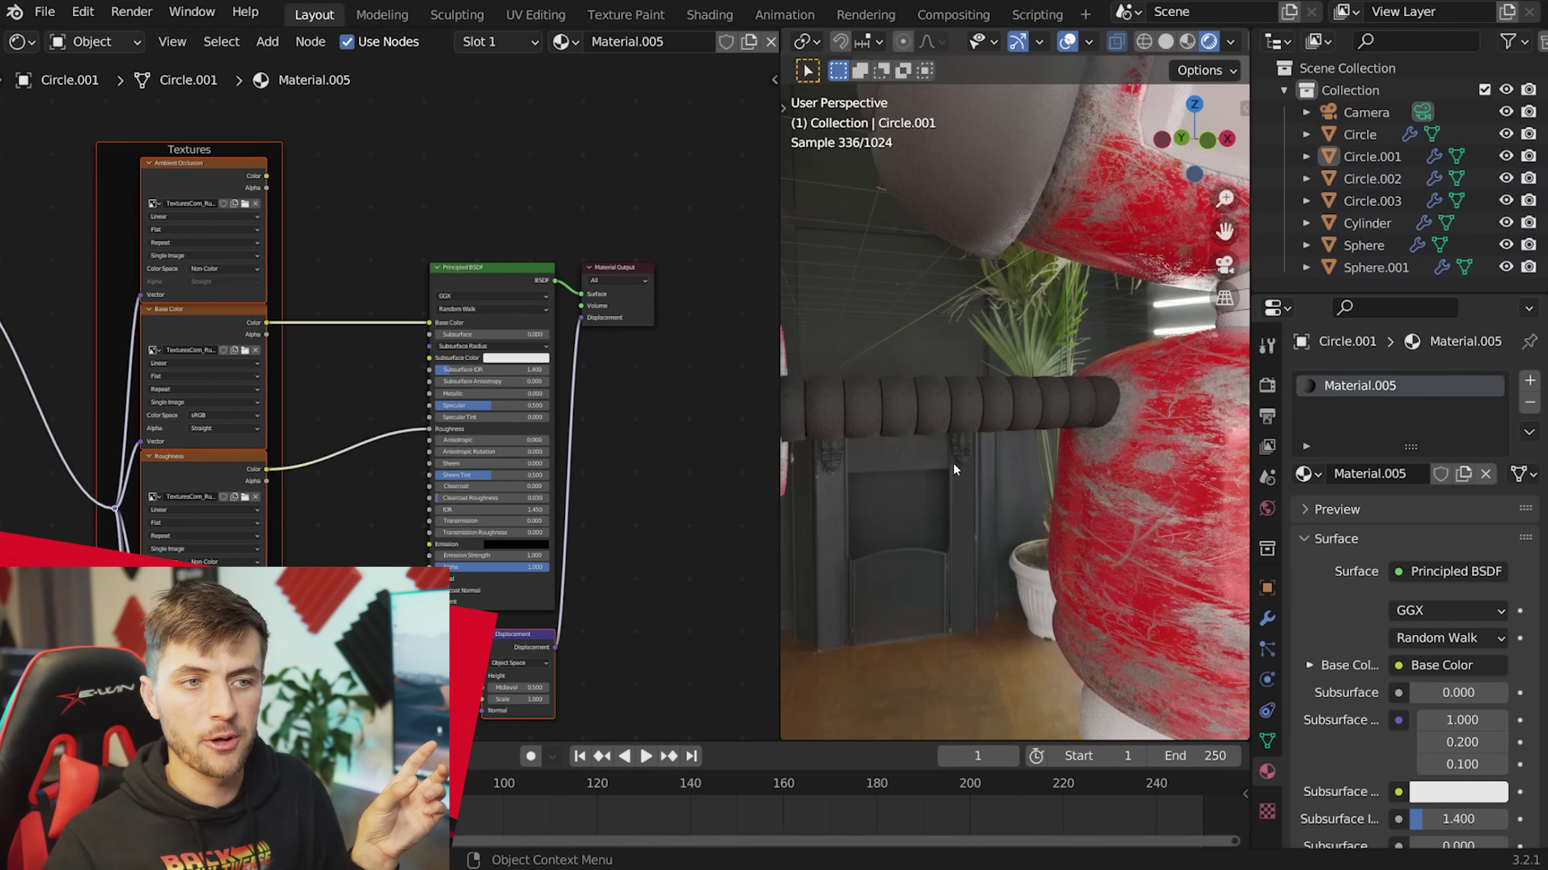
Unwrap the robot's foot mesh with Sphere Projection.
scroll(1063, 494, down, 4)
shift+middle_drag(1068, 498, 1022, 390)
click(995, 490)
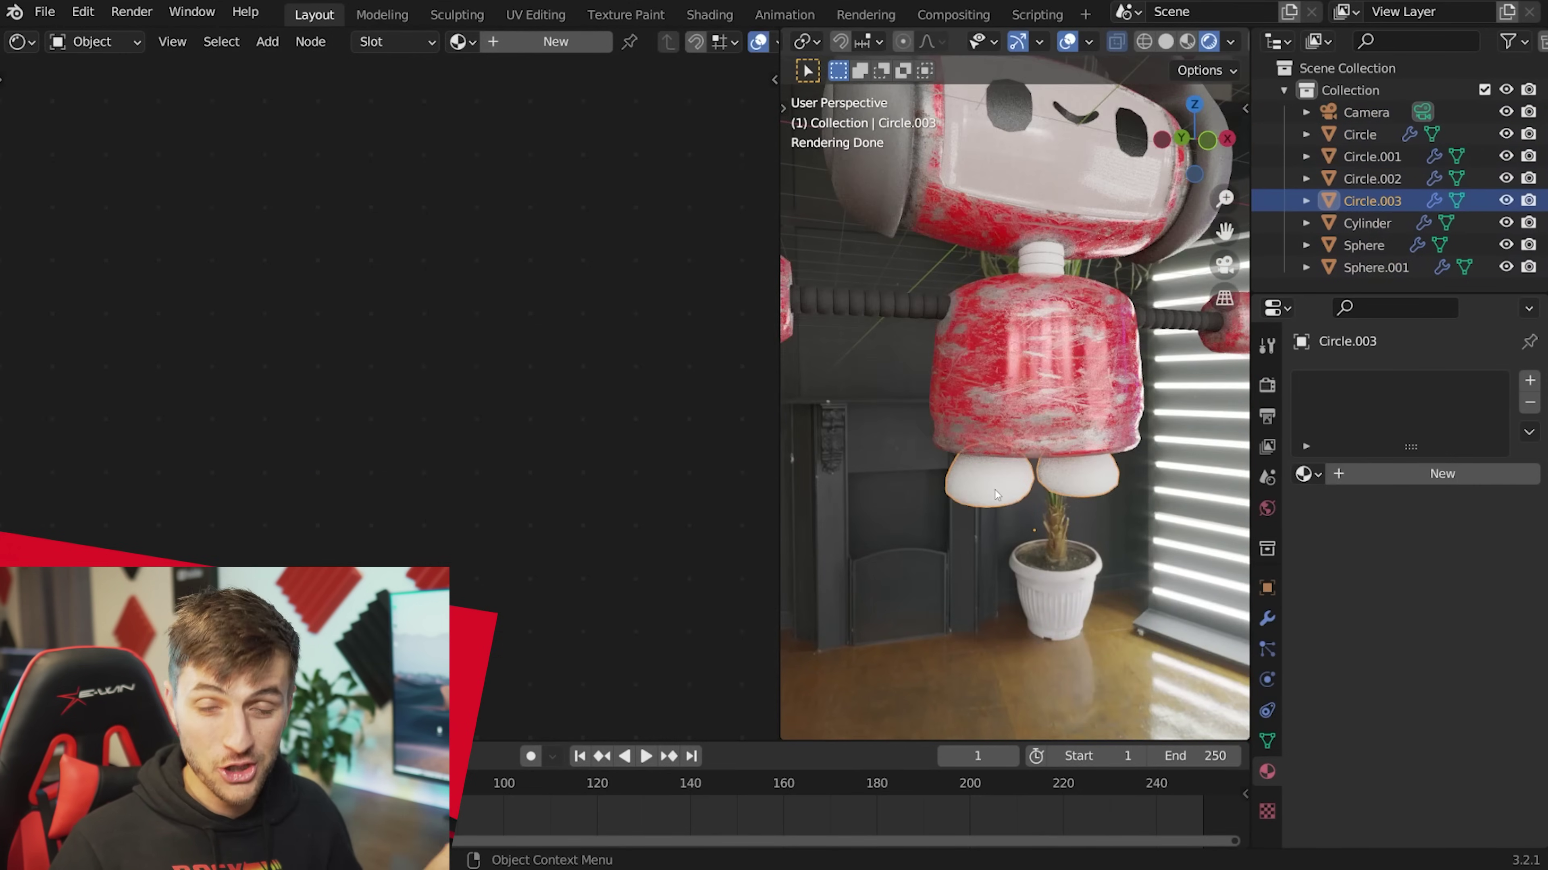
key(Tab)
key(u)
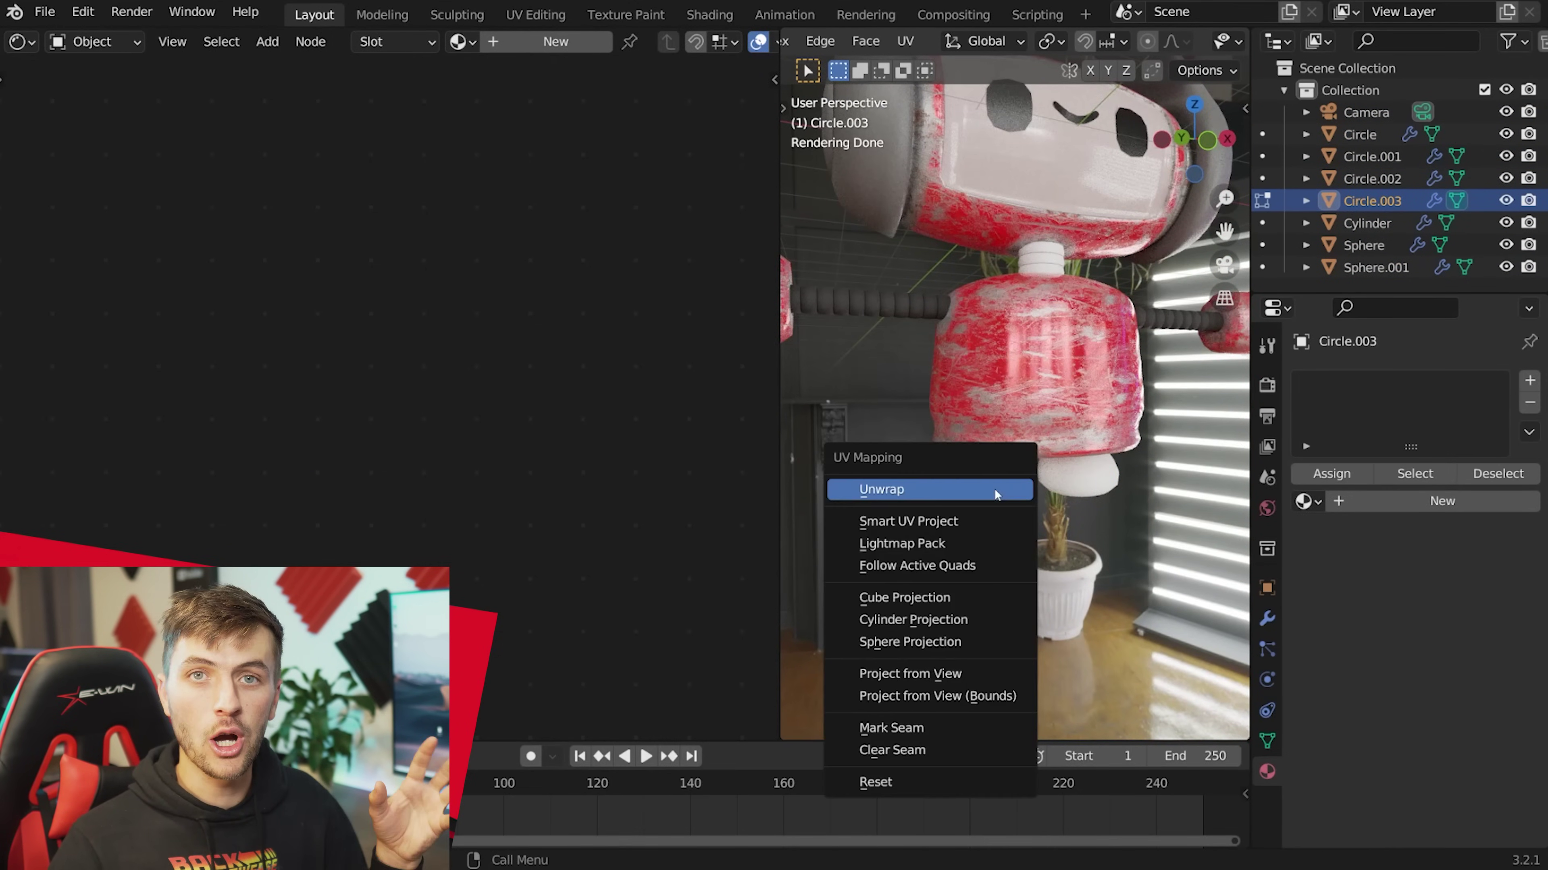
click(981, 641)
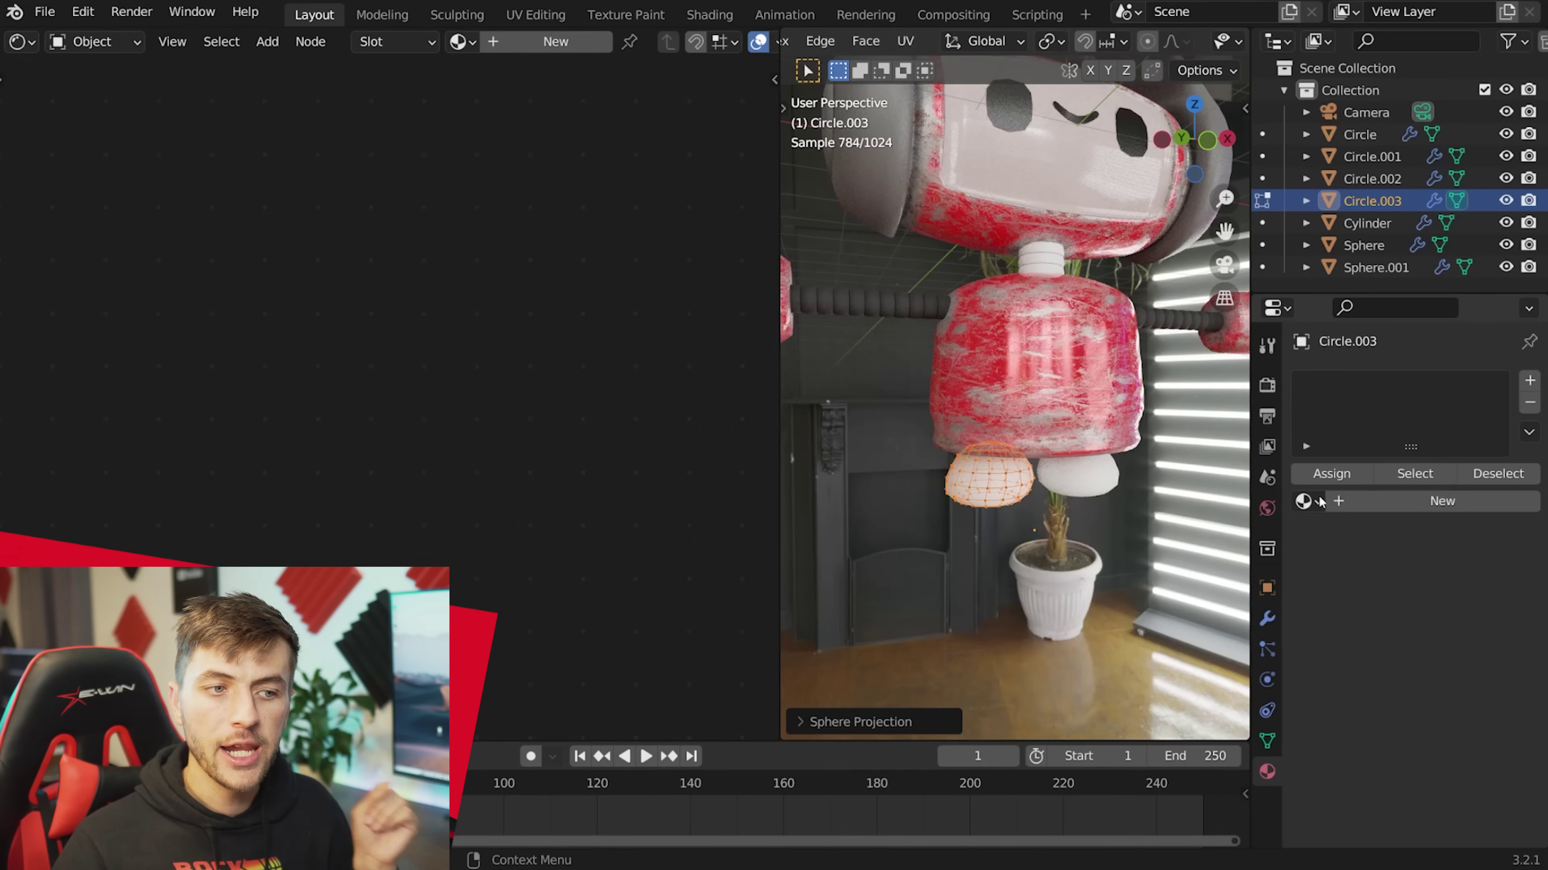
Assign the existing rubber material Material.005 to the robot's foot mesh.
click(1305, 501)
click(1207, 639)
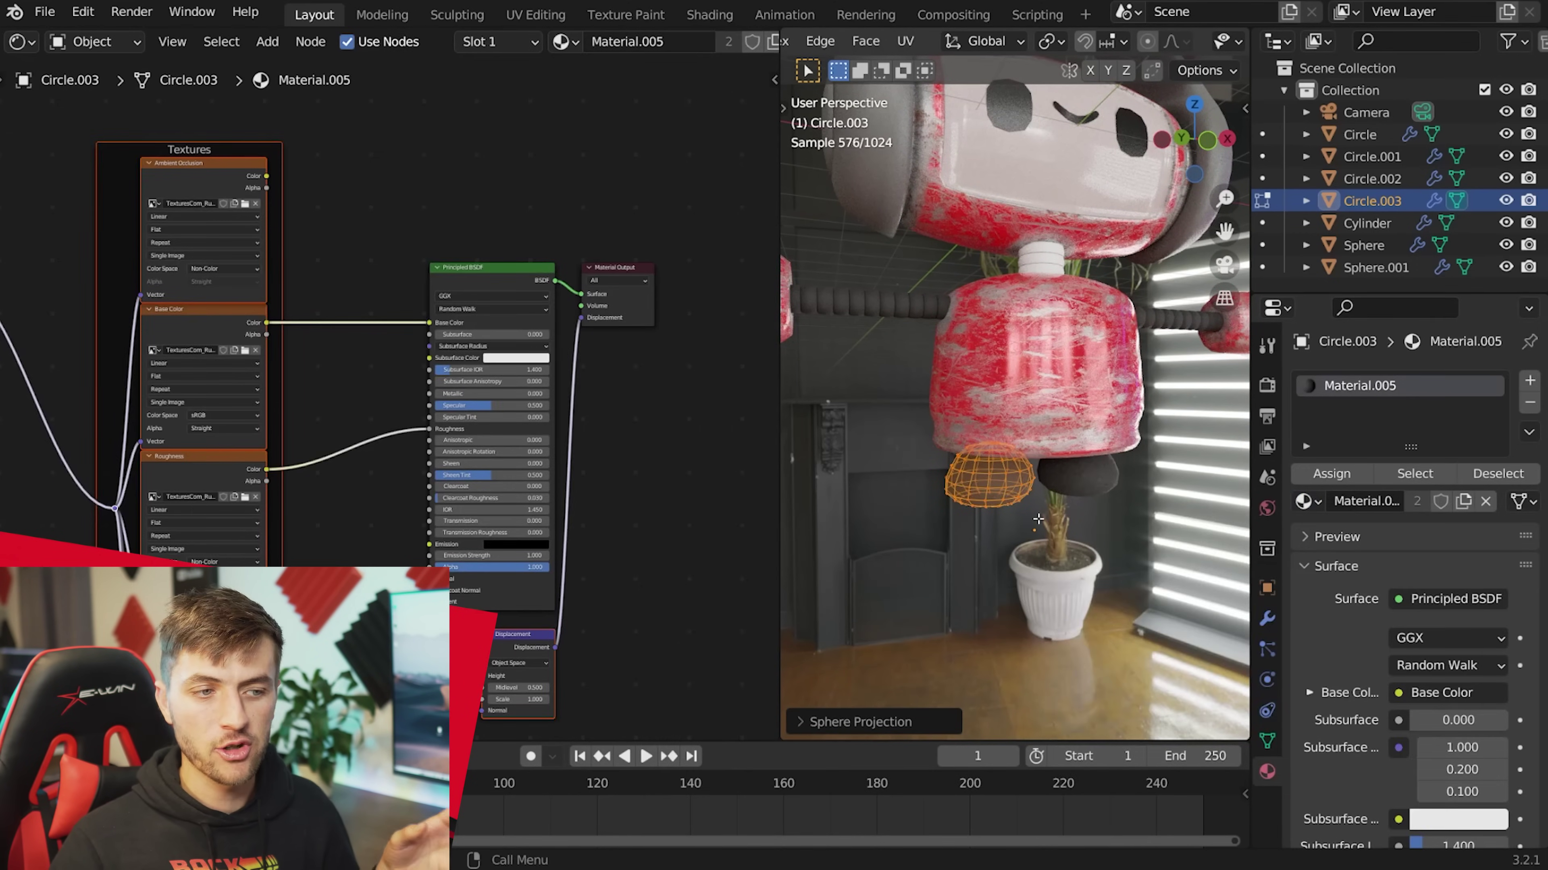
scroll(1041, 523, up, 3)
Assign the rubber material Material.005 to the robot's neck.
key(Tab)
key(a)
scroll(1038, 517, up, 3)
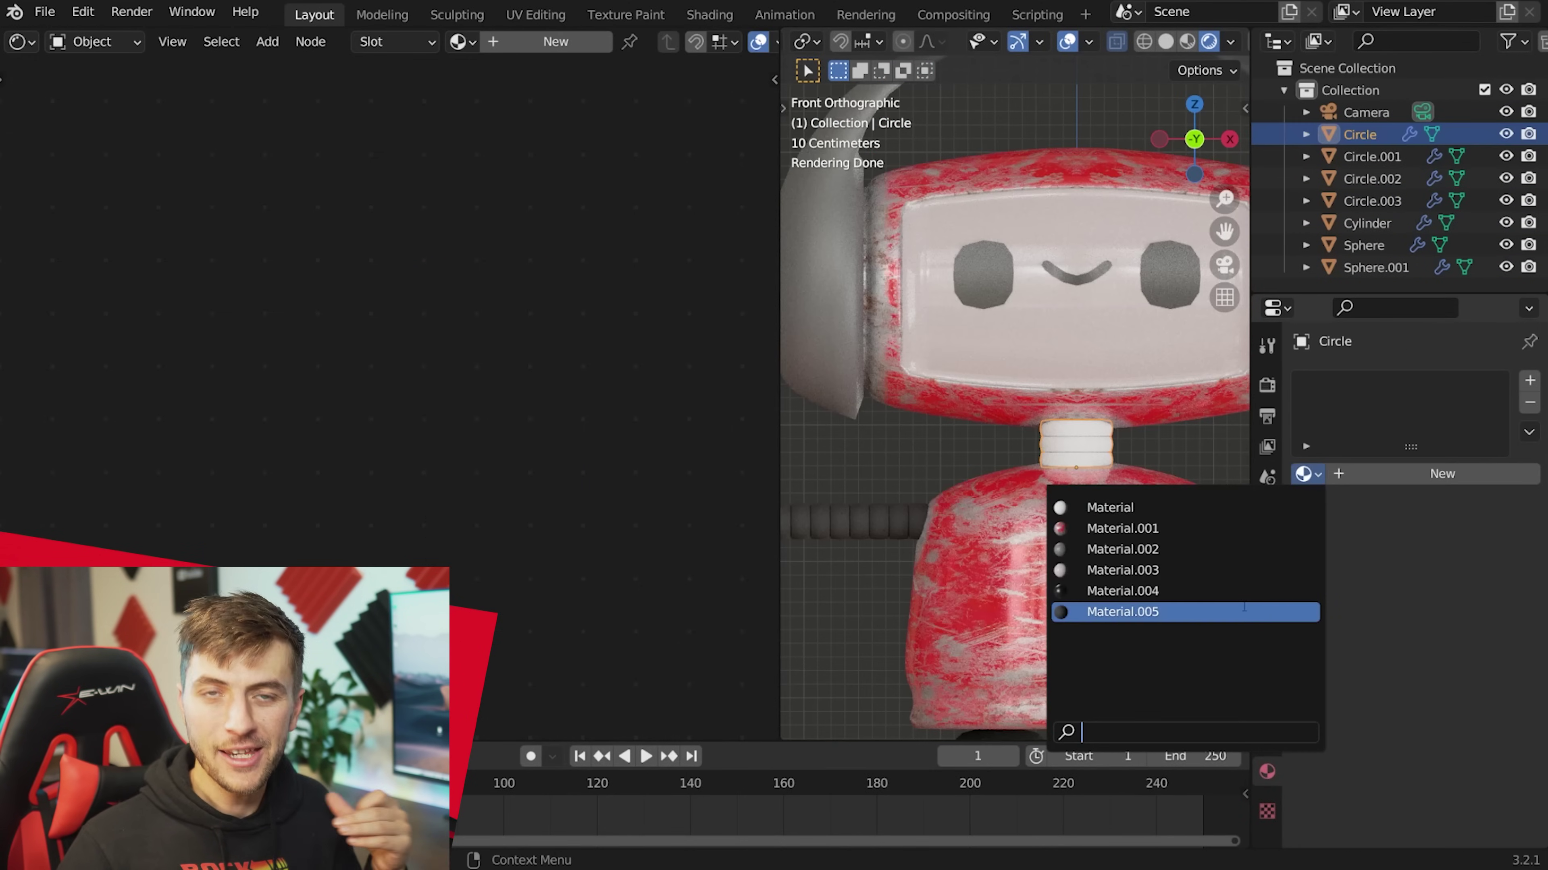
click(1244, 610)
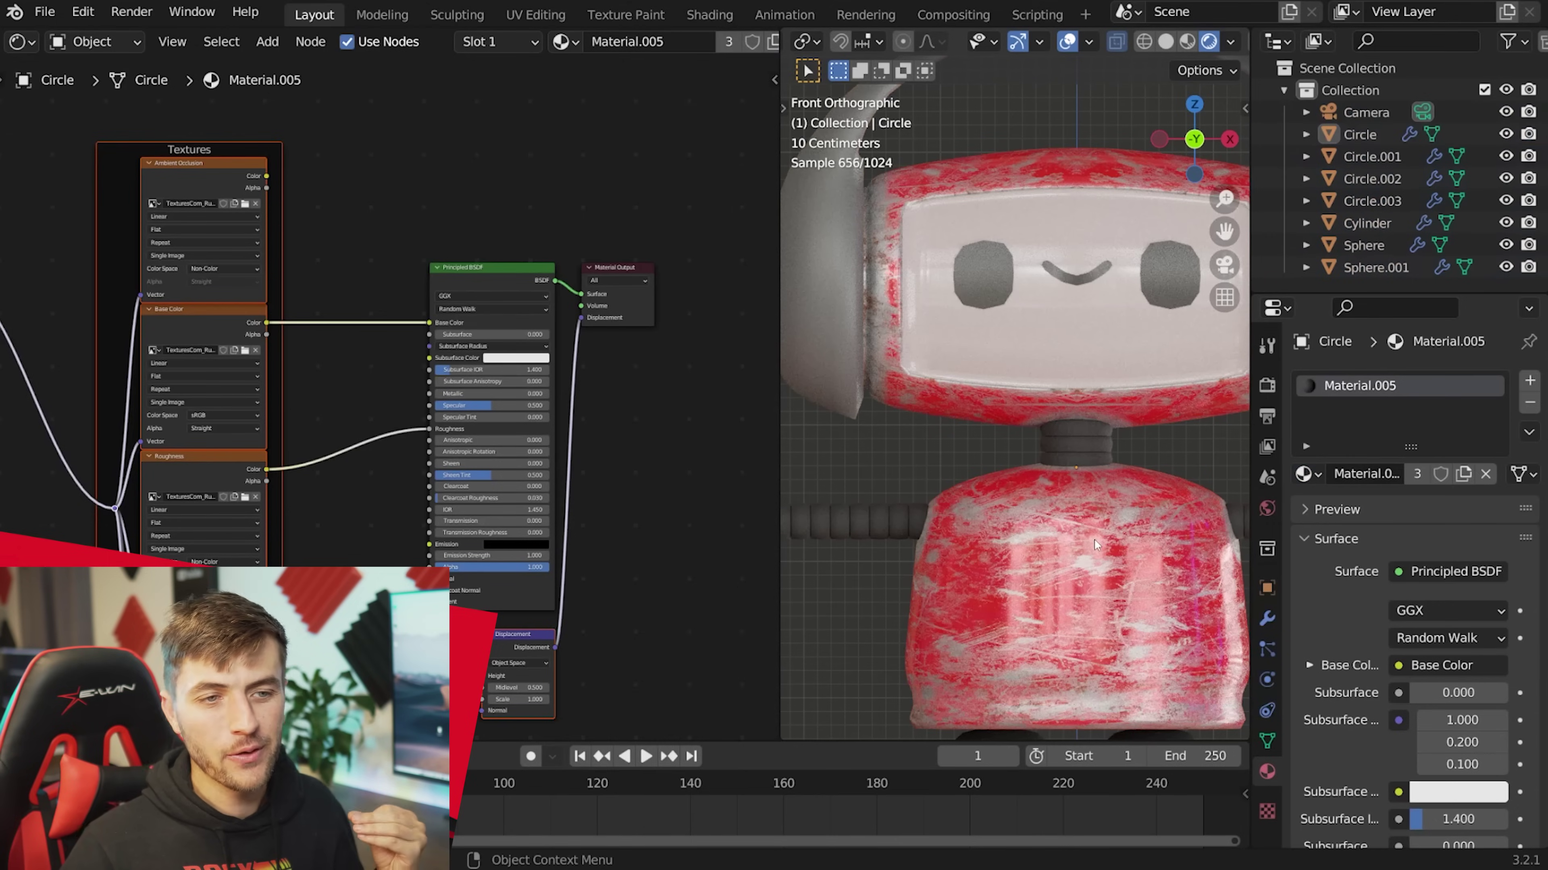
scroll(1095, 539, down, 3)
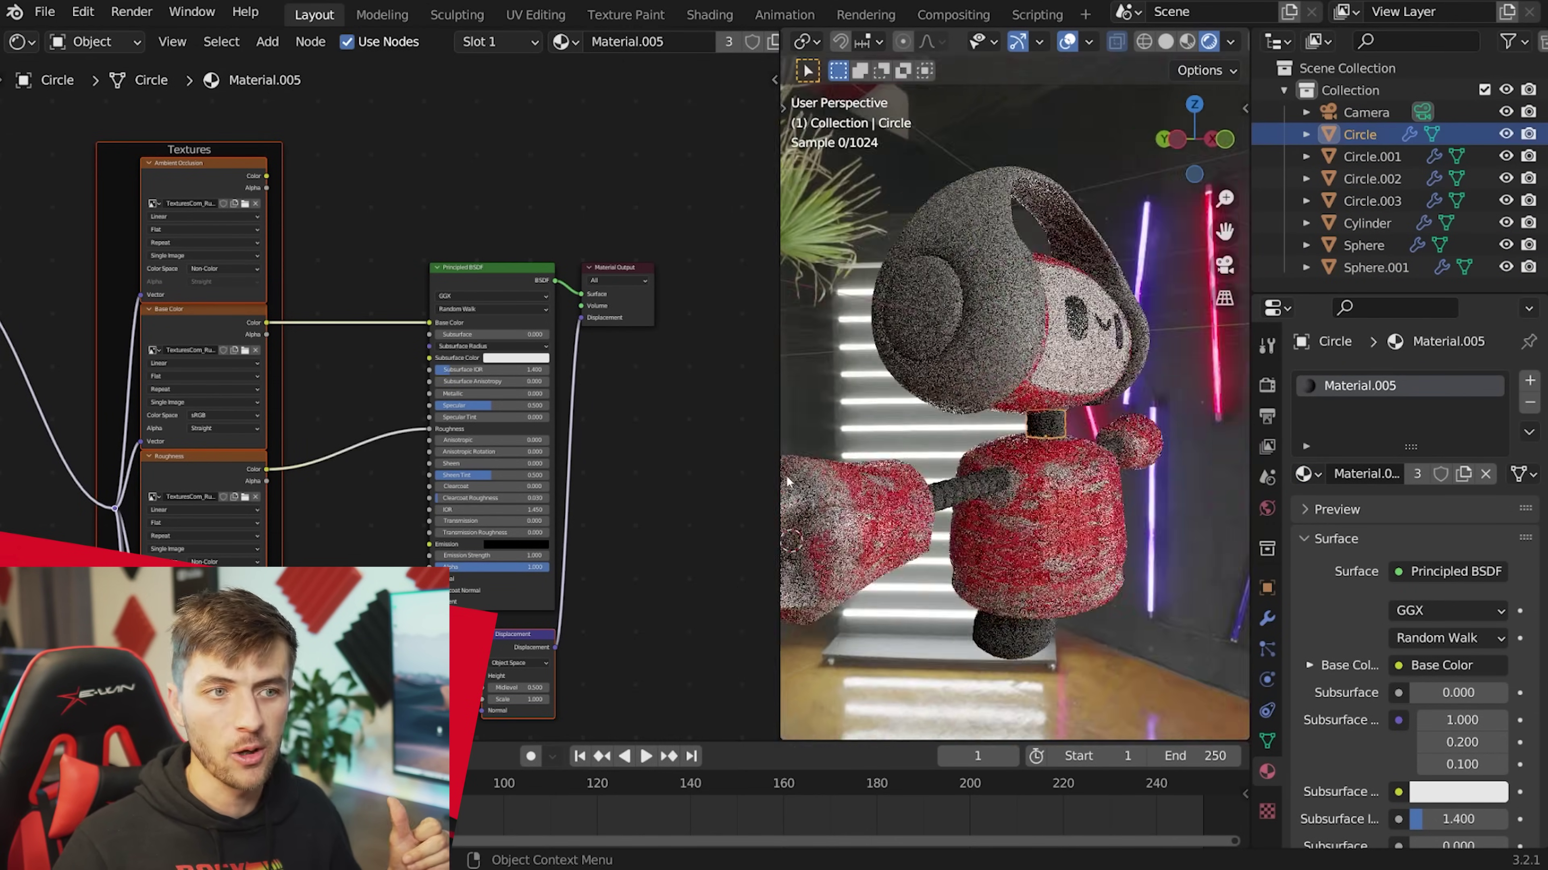
Replace the headphones' material with the rubber material Material.005.
click(937, 337)
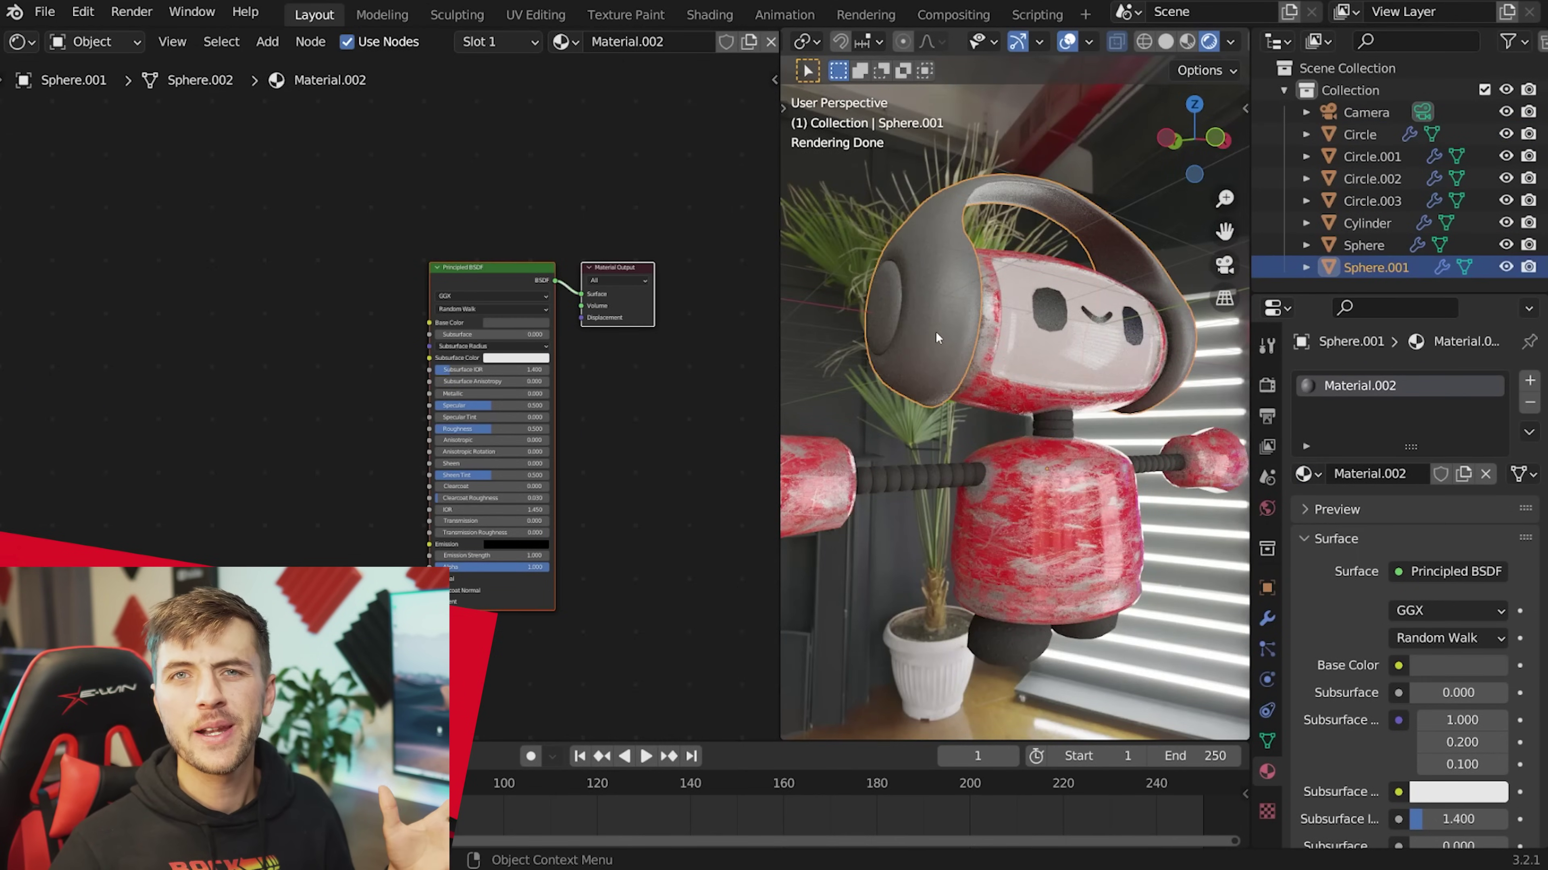
click(1305, 474)
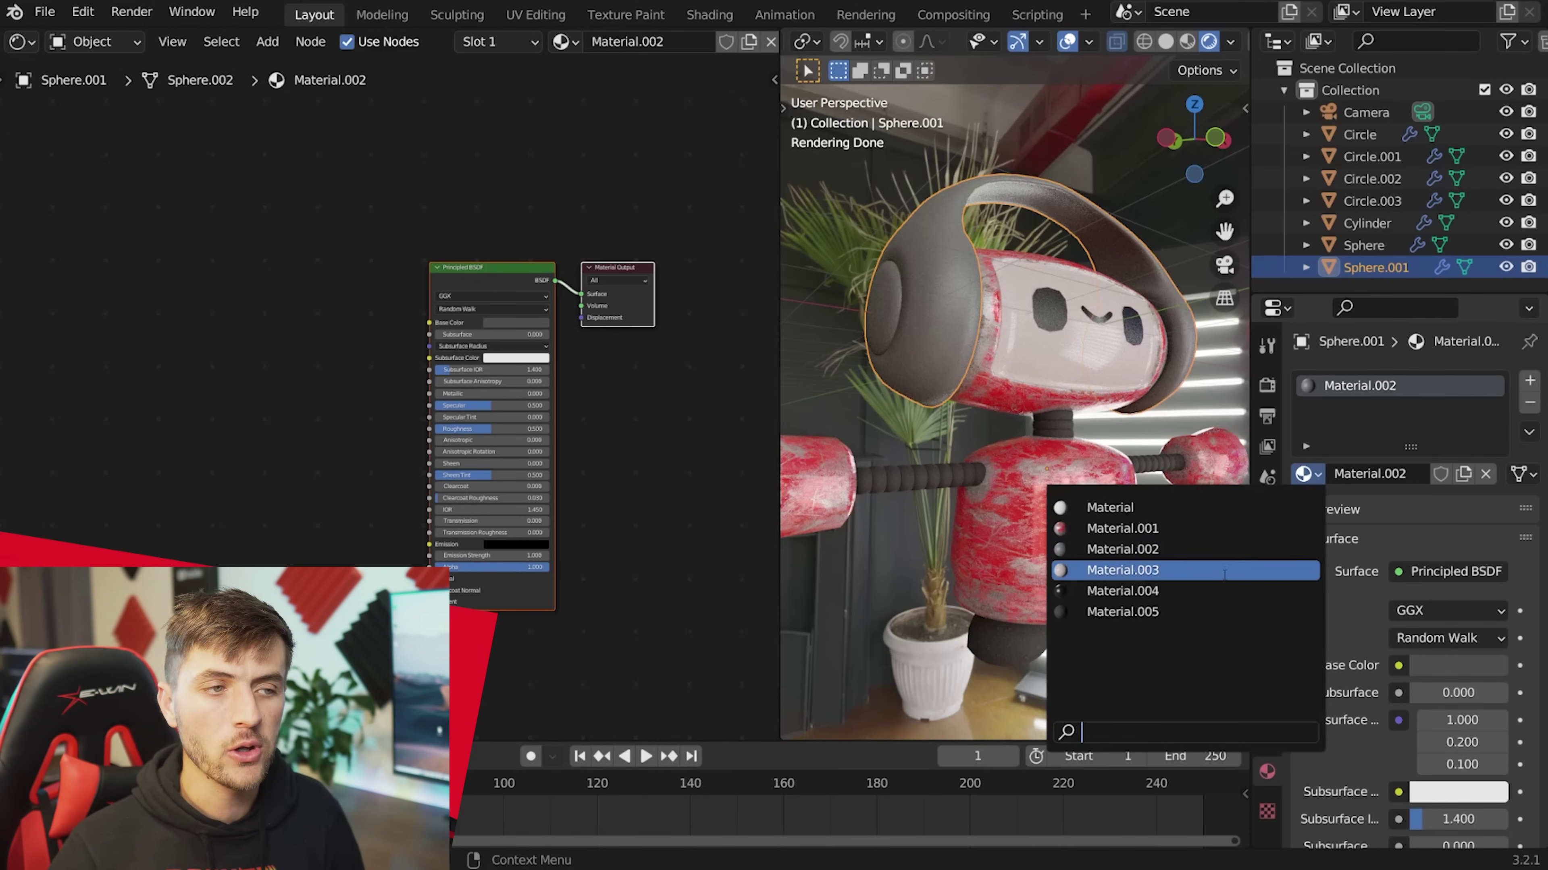
click(1220, 610)
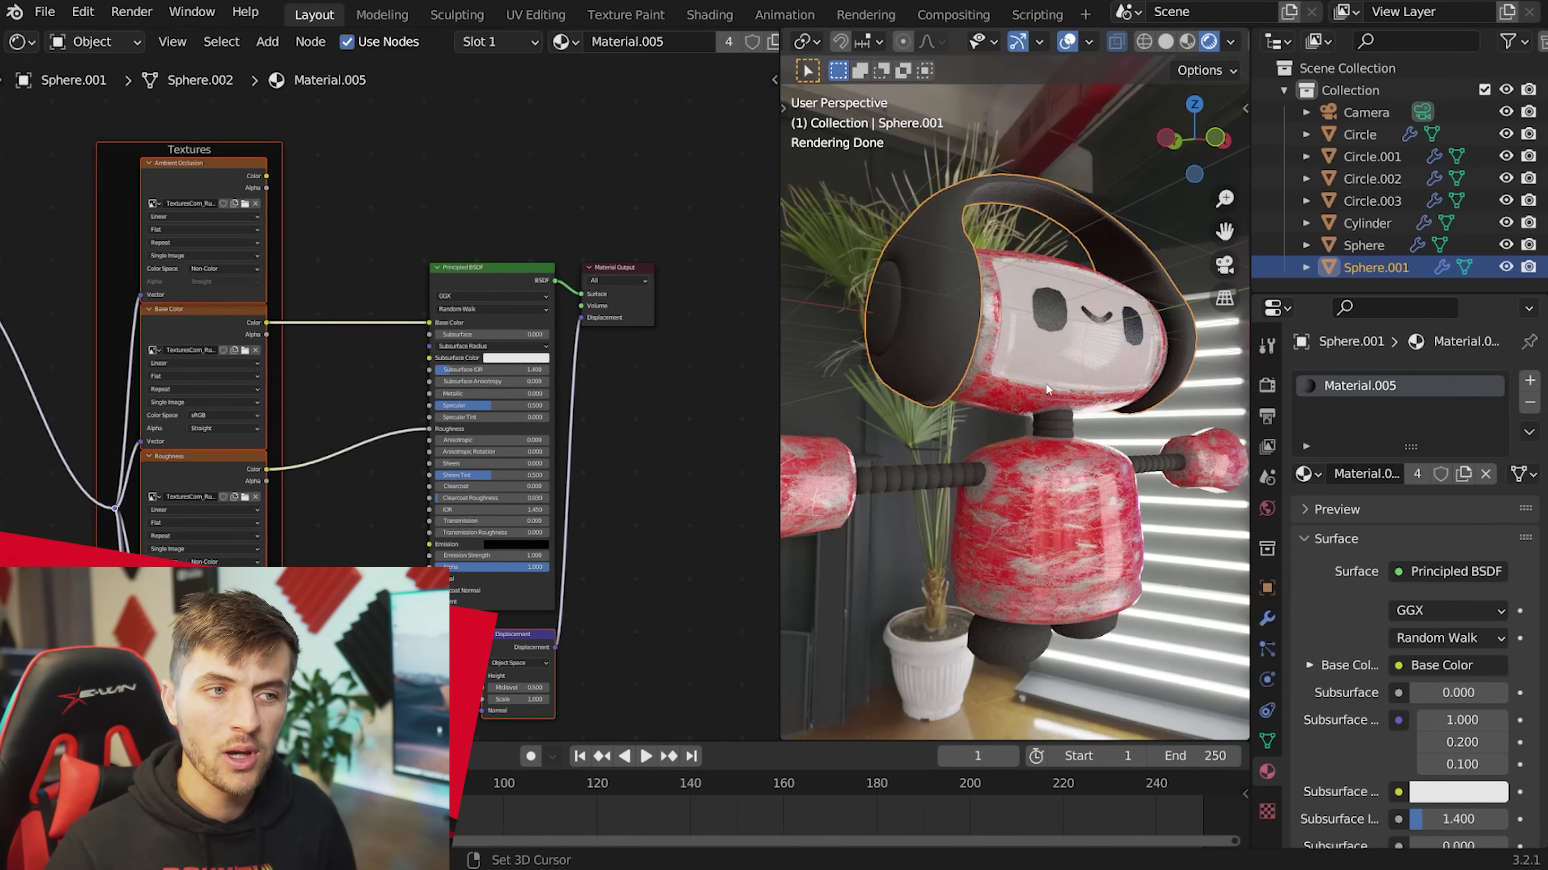
middle_drag(1043, 387, 930, 444)
Add a second, new material to the headphones and load the Plastic006_2K color, displacement, normal and roughness textures into it with Principled Texture Setup.
click(943, 458)
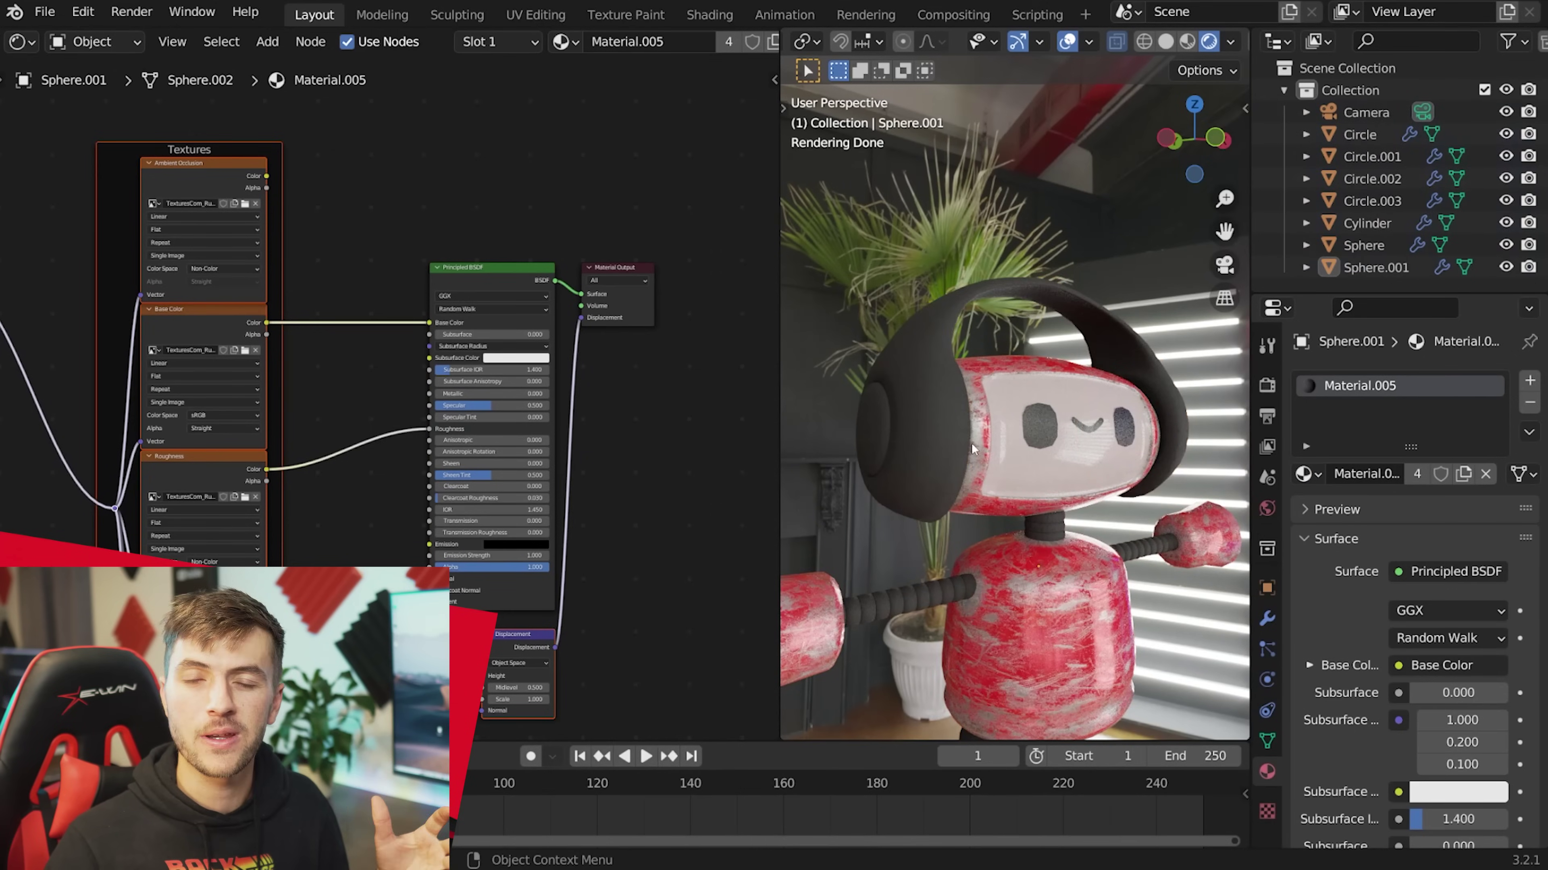
click(943, 458)
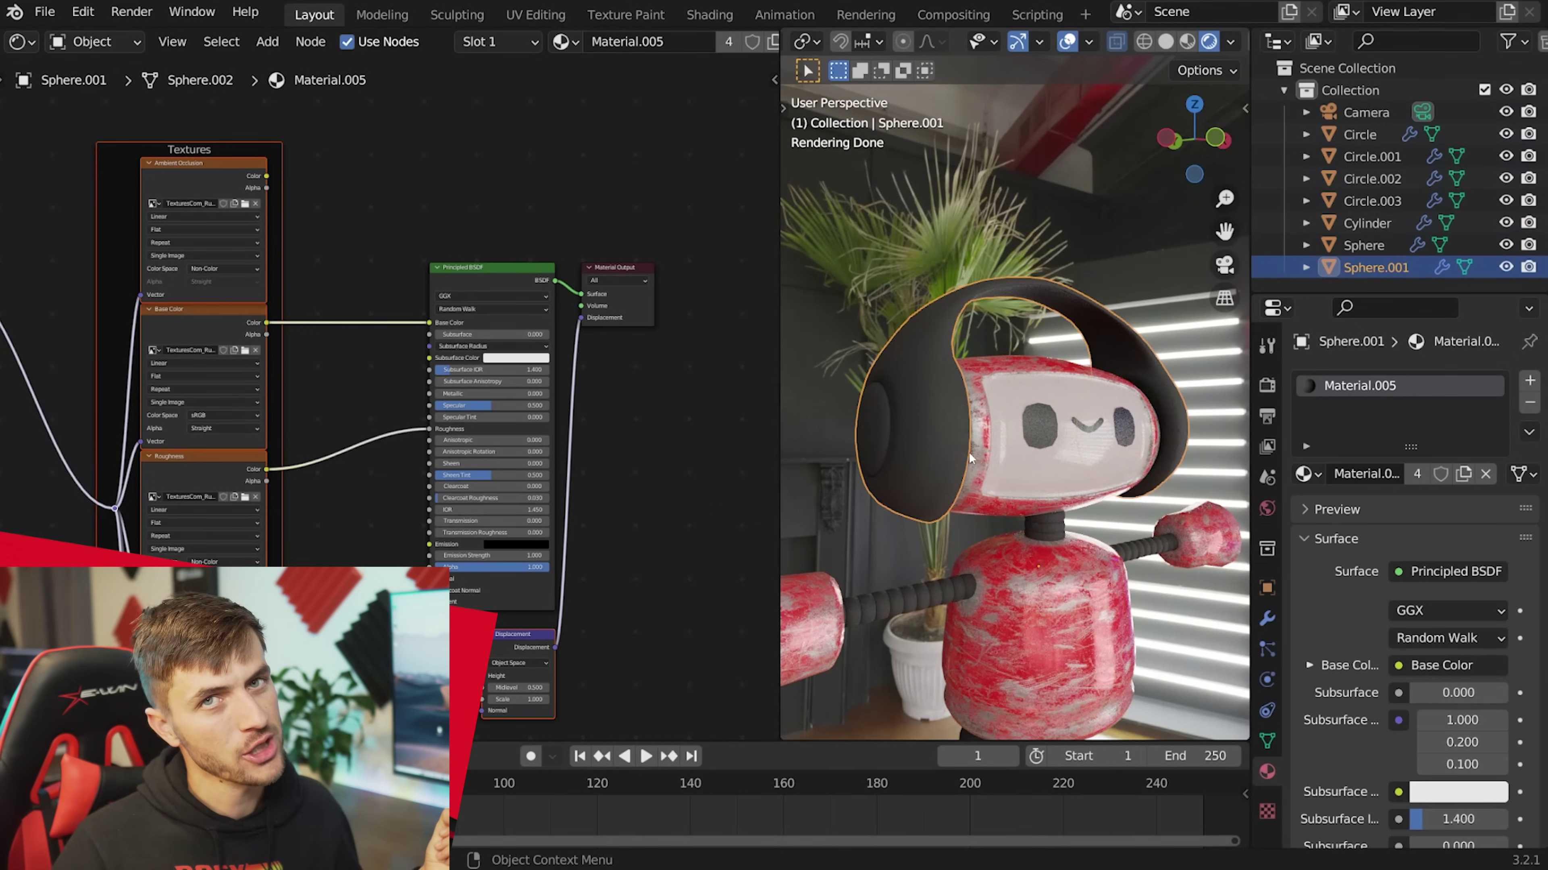
click(1529, 382)
click(1446, 508)
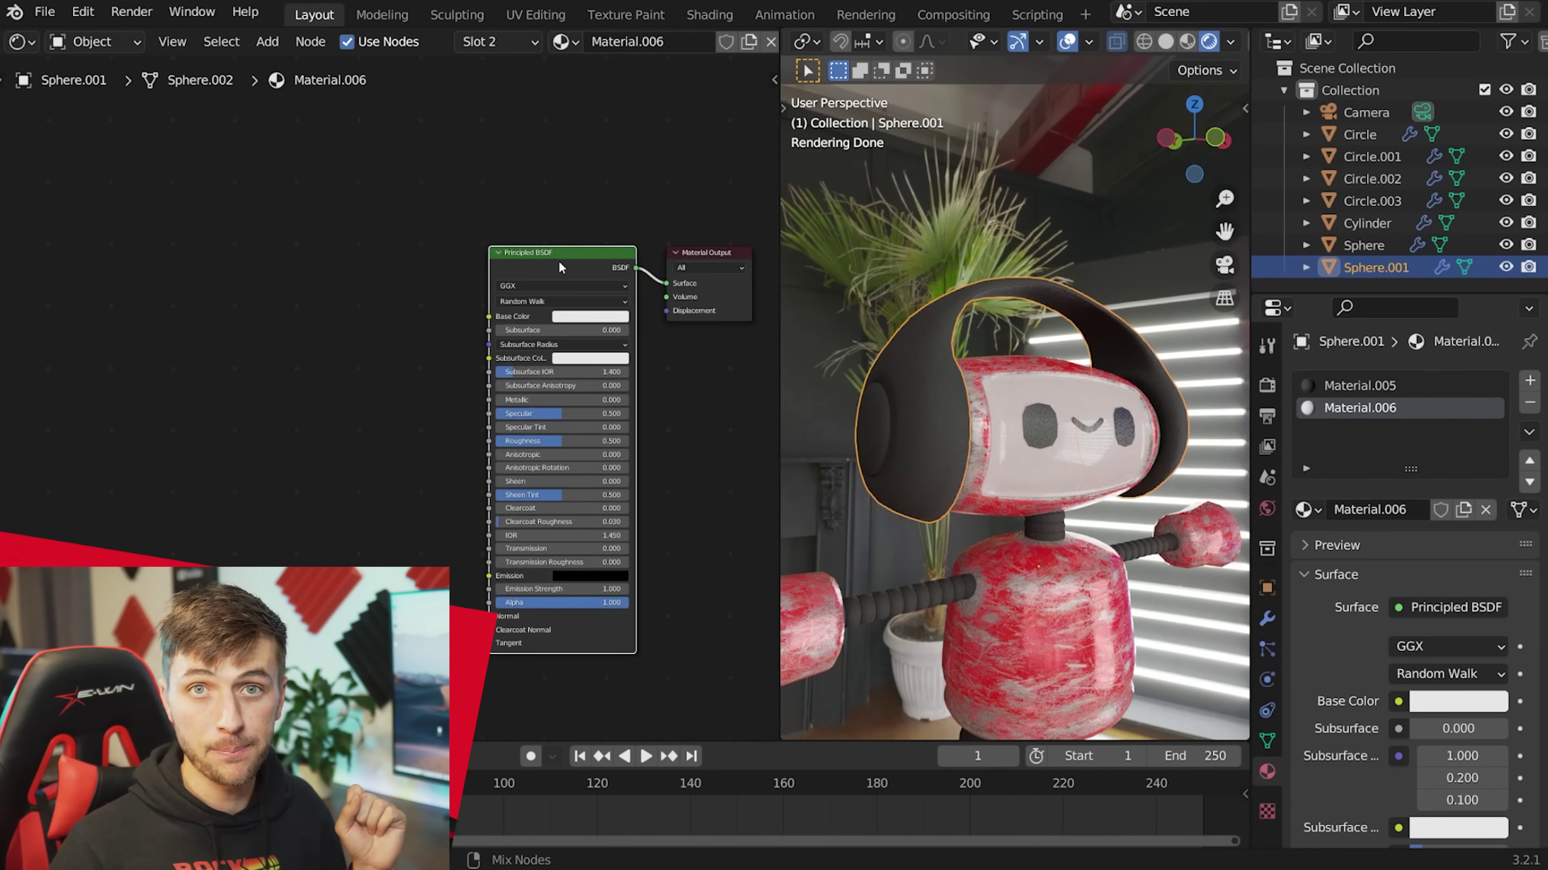
key(ctrl+shift+t)
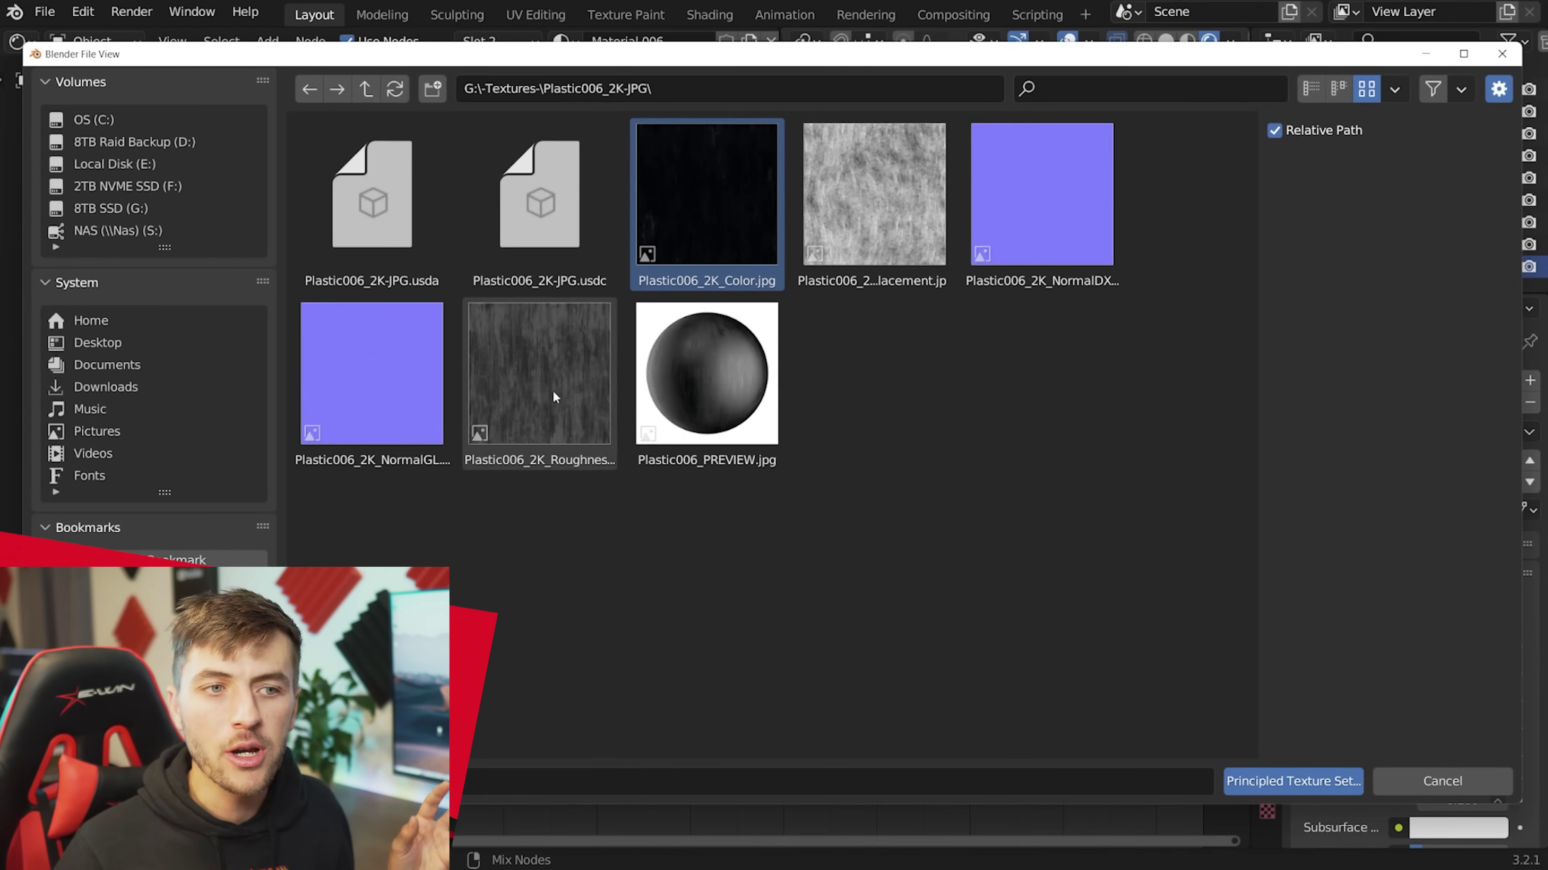
shift+click(556, 398)
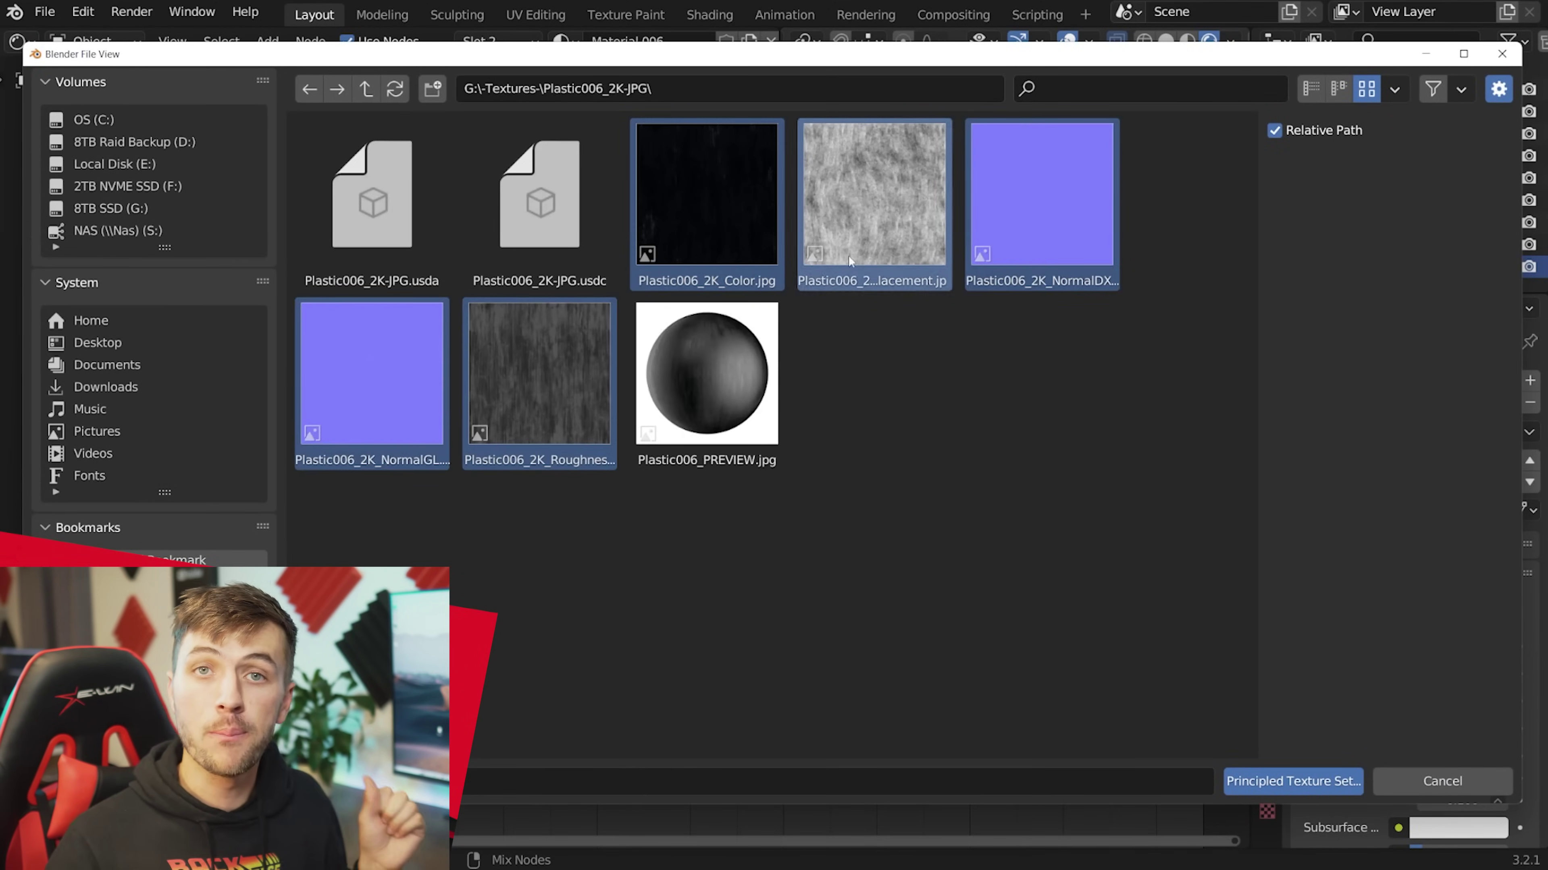
click(1304, 781)
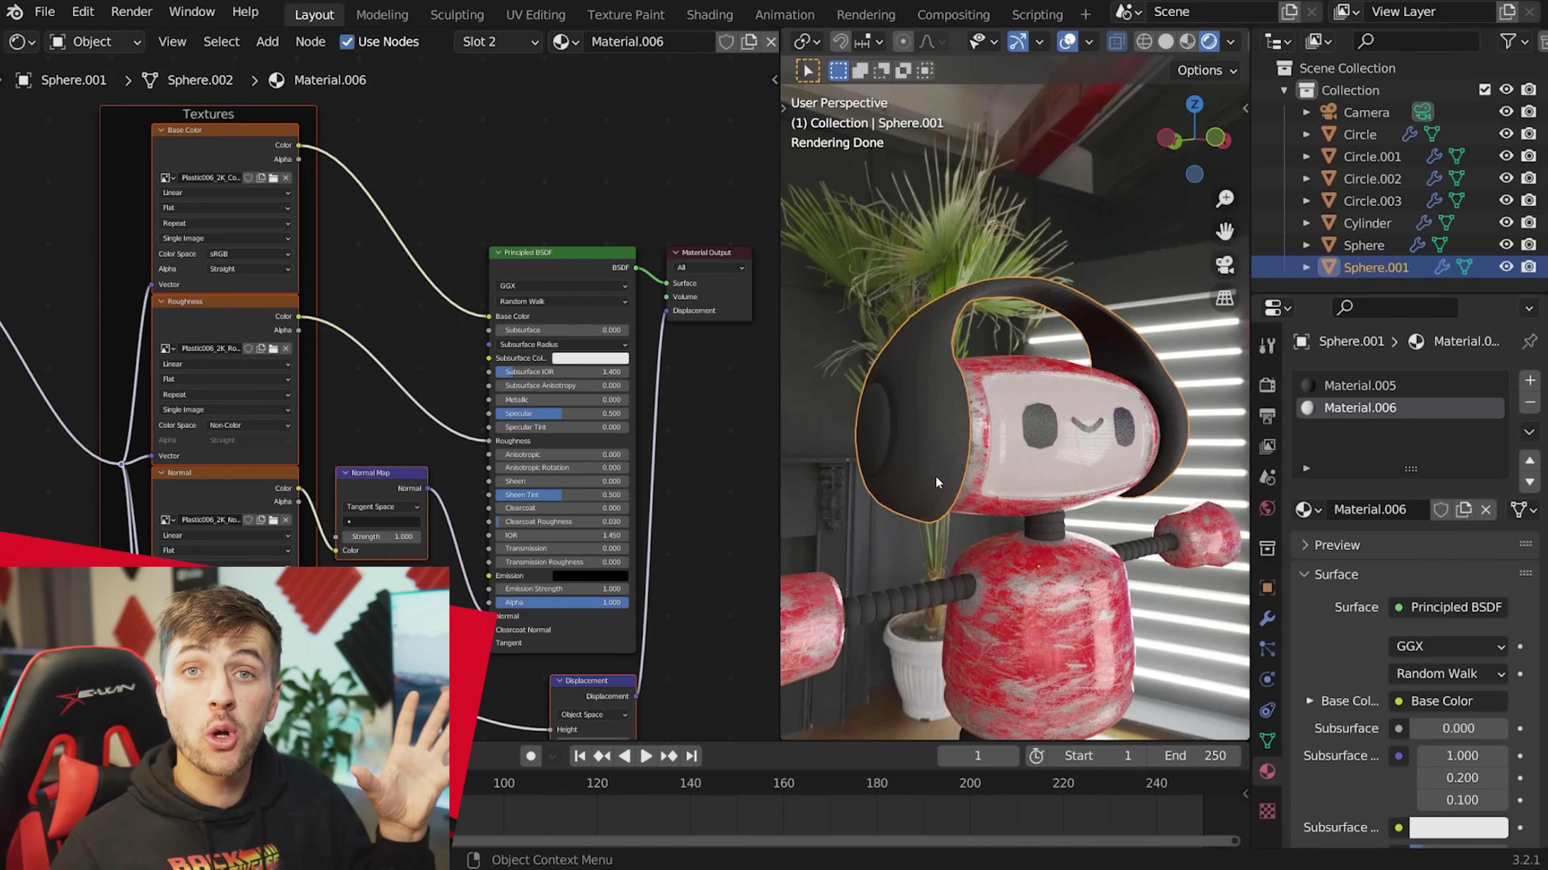
Select the round centre faces of the headphones' ear cup and assign the plastic material to them.
middle_drag(936, 477, 1007, 478)
key(Tab)
click(875, 437)
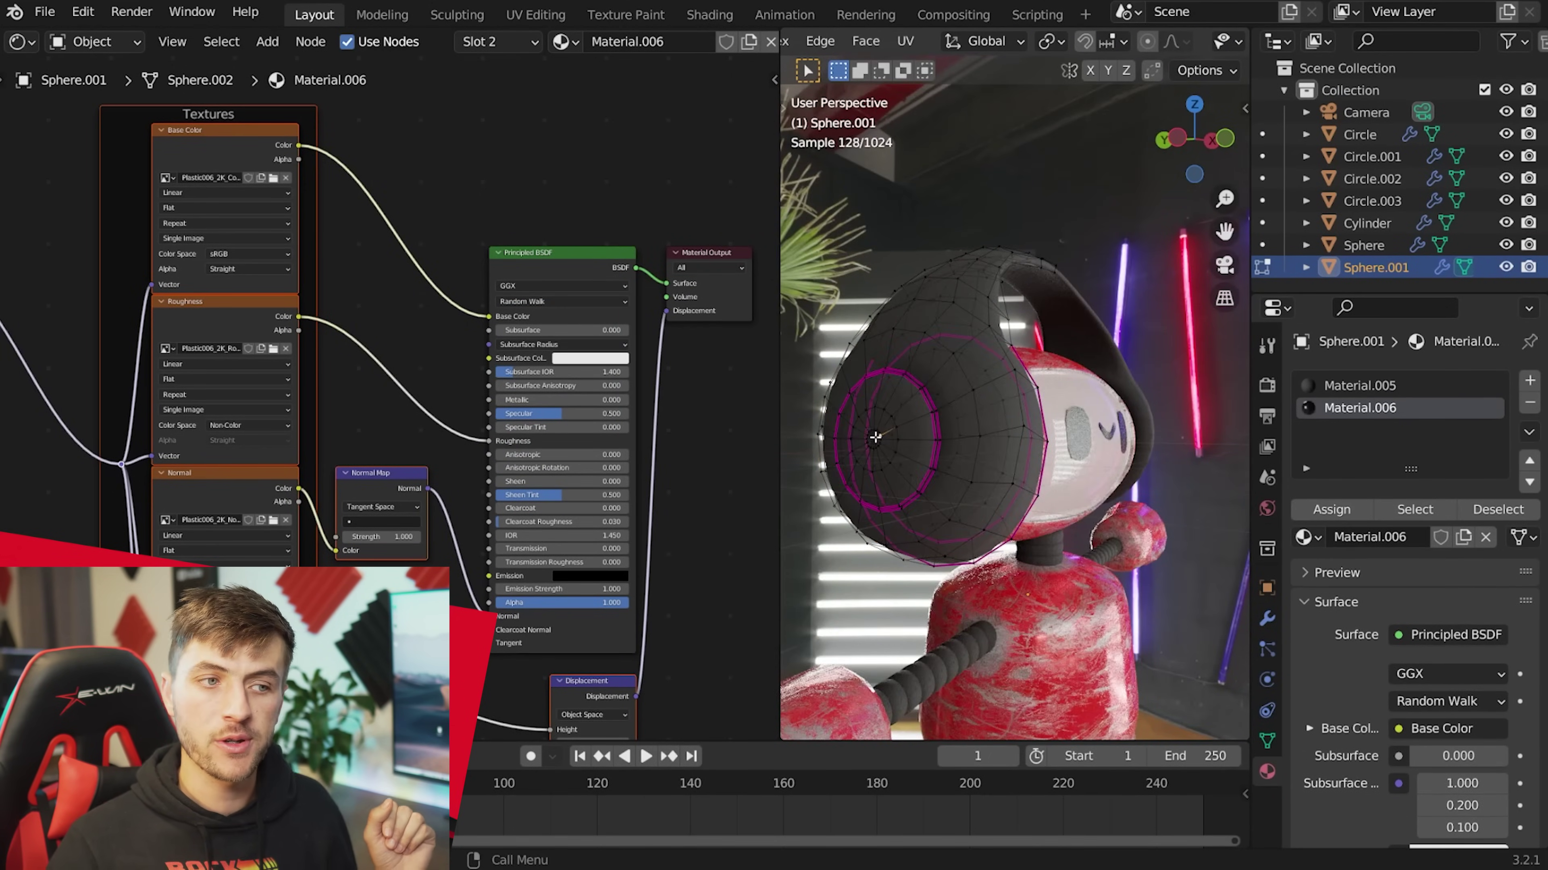
alt+shift+click(897, 445)
key(ctrl+KP_Add)
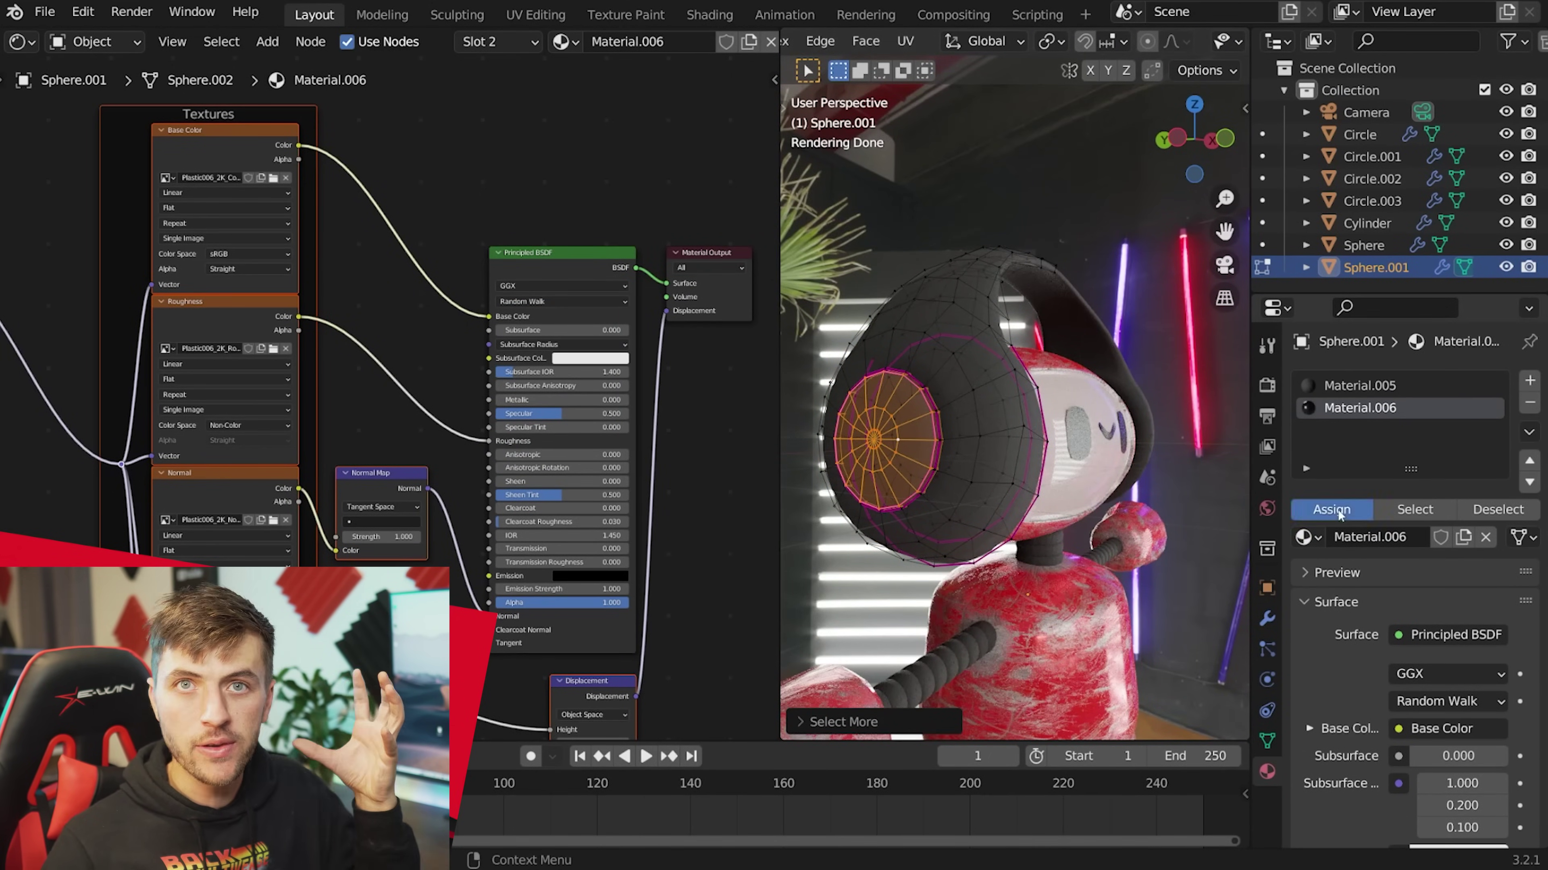
key(Tab)
key(alt+a)
Add a cylinder mesh at the top of the robot's head and change its vertex count.
middle_drag(1007, 464, 947, 485)
middle_drag(1044, 496, 967, 495)
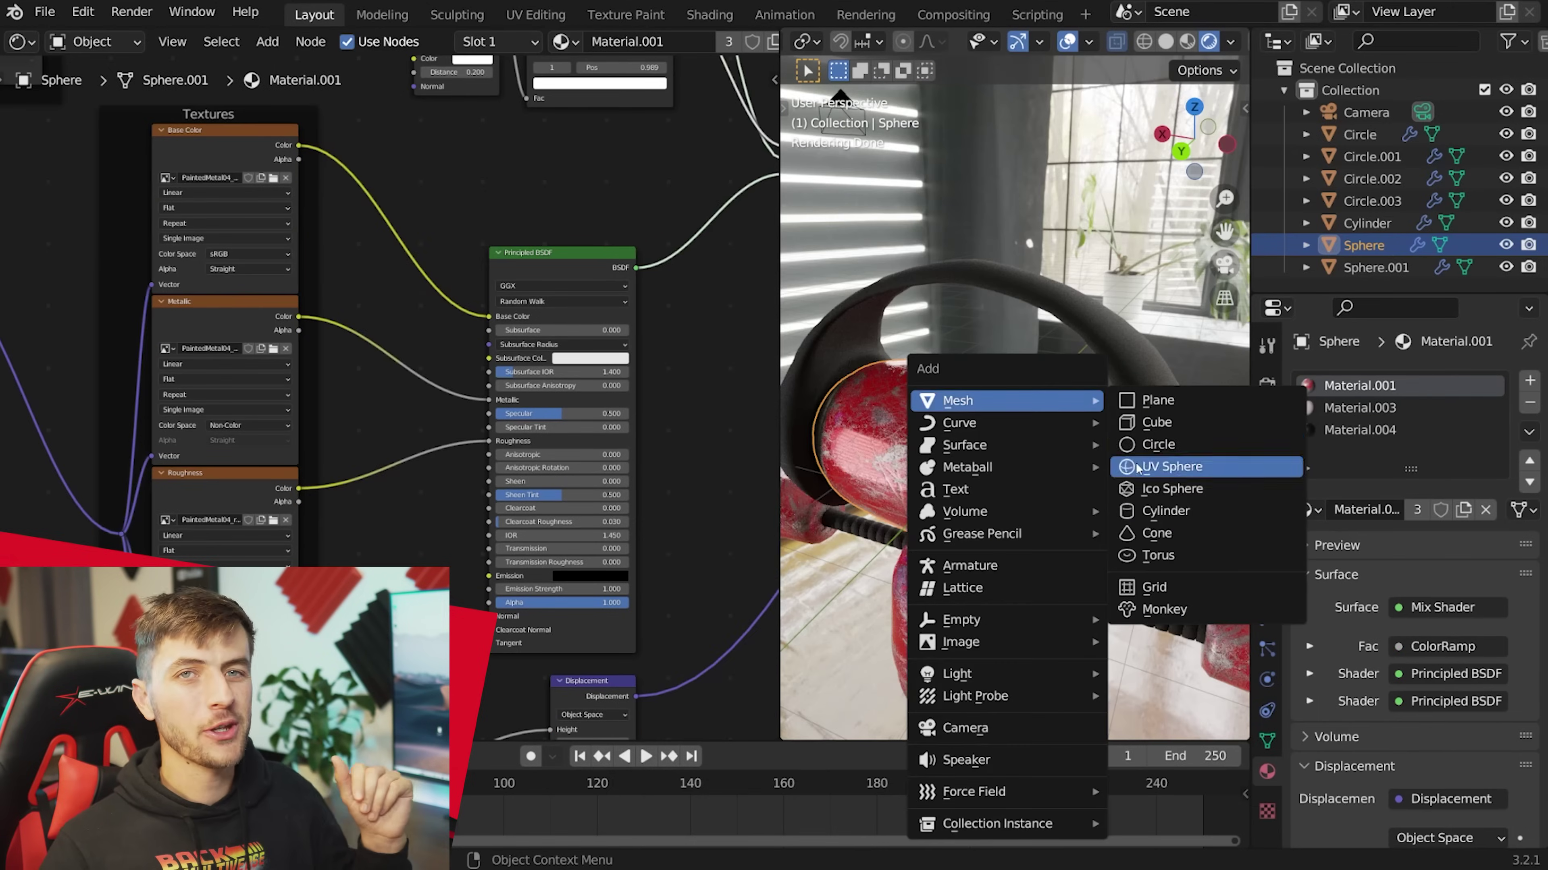
click(1165, 511)
key(n)
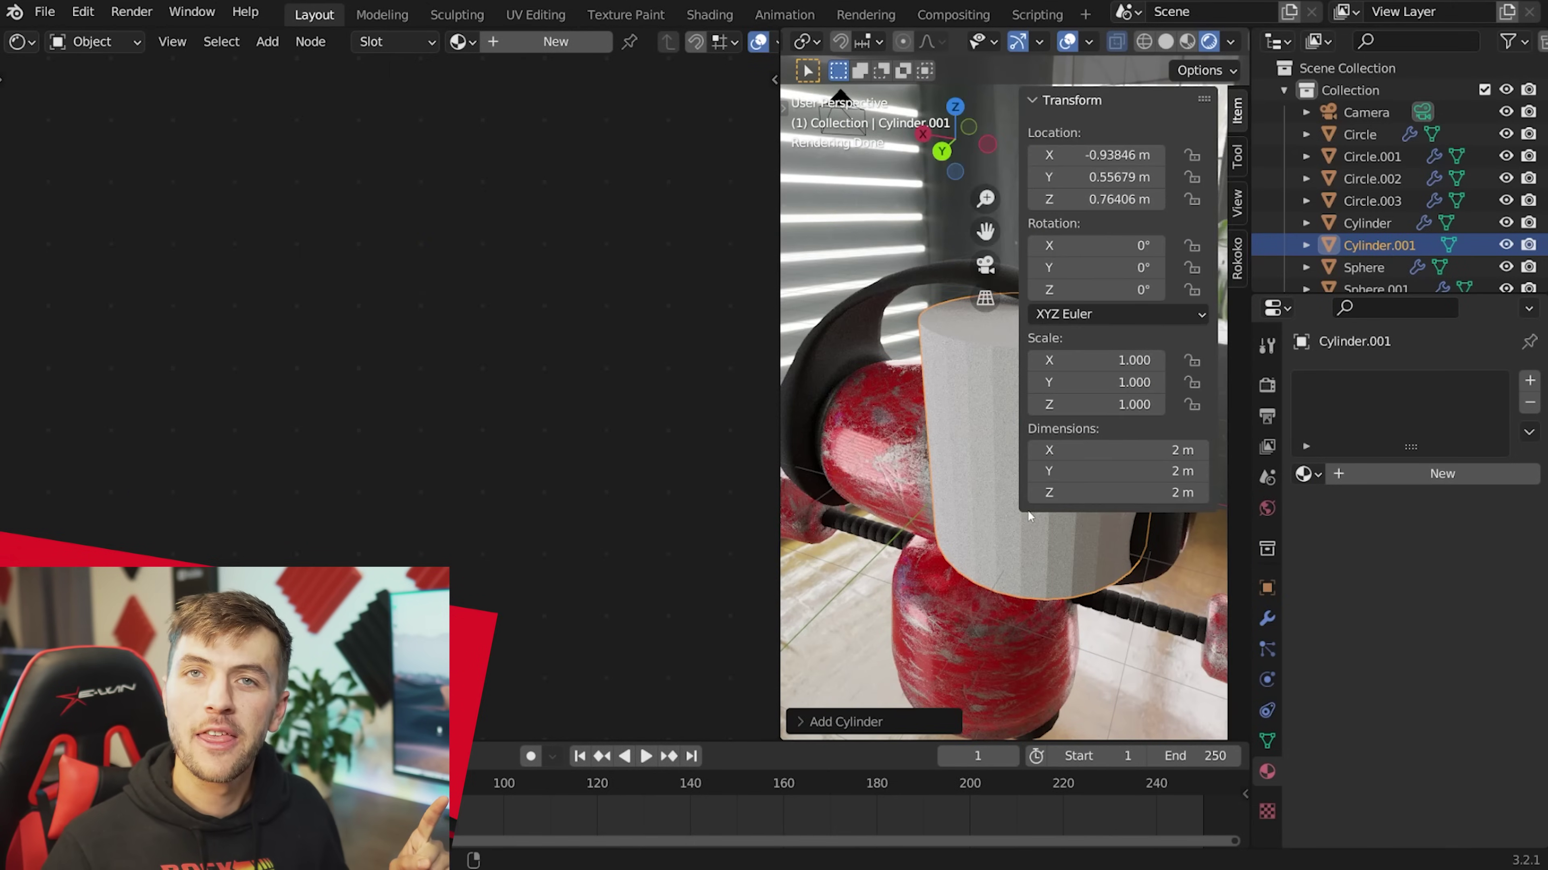
key(n)
click(859, 725)
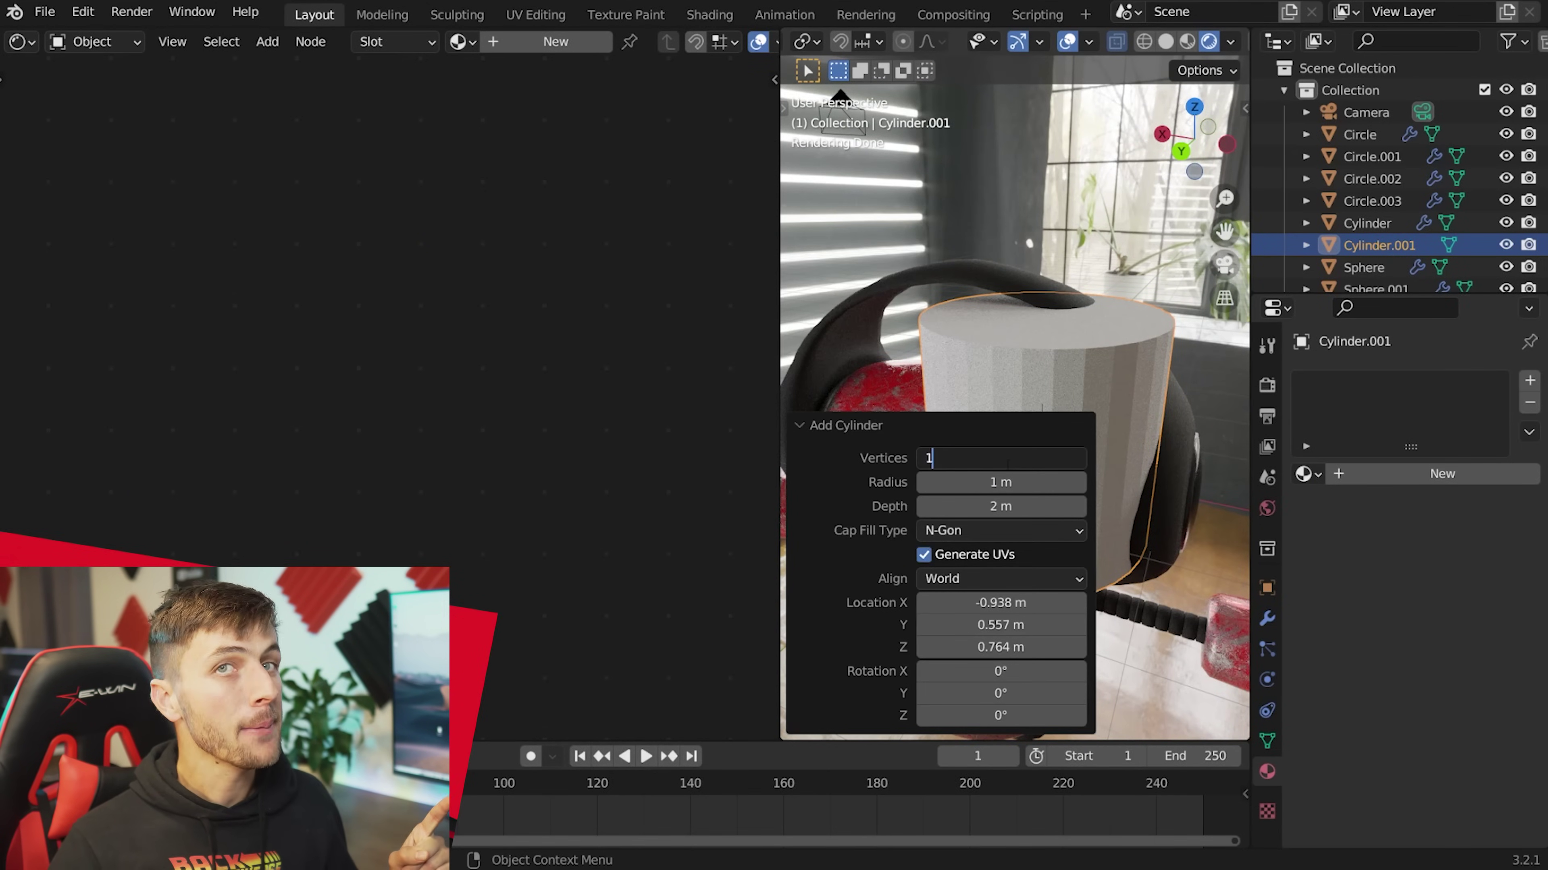
Scale the new cylinder down to about 0.07 and stretch it along Z by about 6.12 into a thin rod.
key(s)
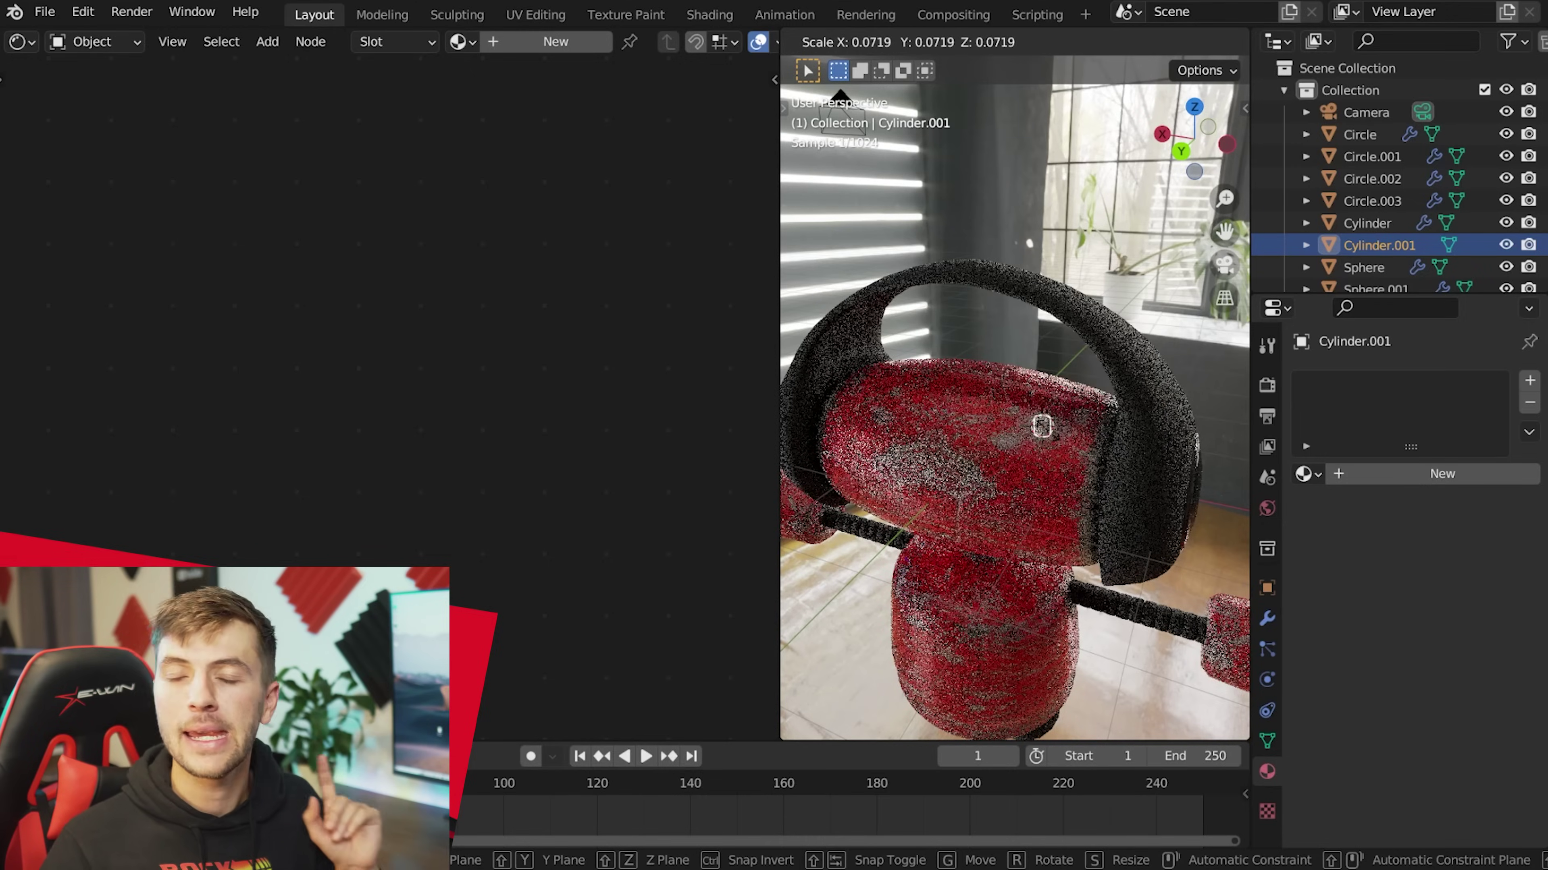
click(1044, 421)
key(s)
key(z)
click(1084, 374)
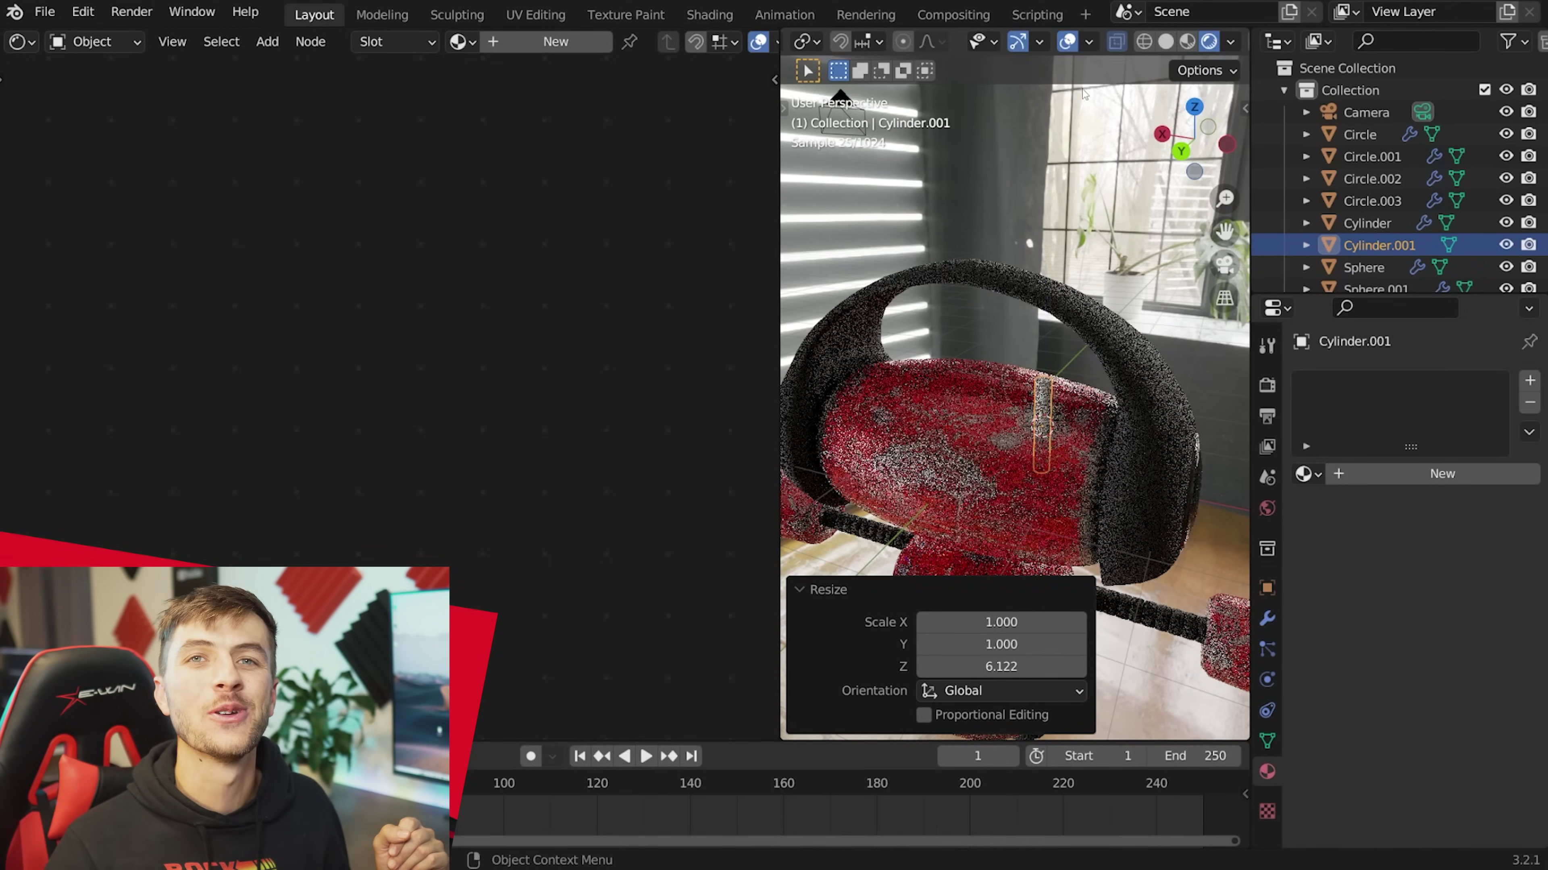
Lengthen the rod along Z by about 2.05 and tilt it into place as an antenna on top of the head.
key(KP_3)
click(1093, 437)
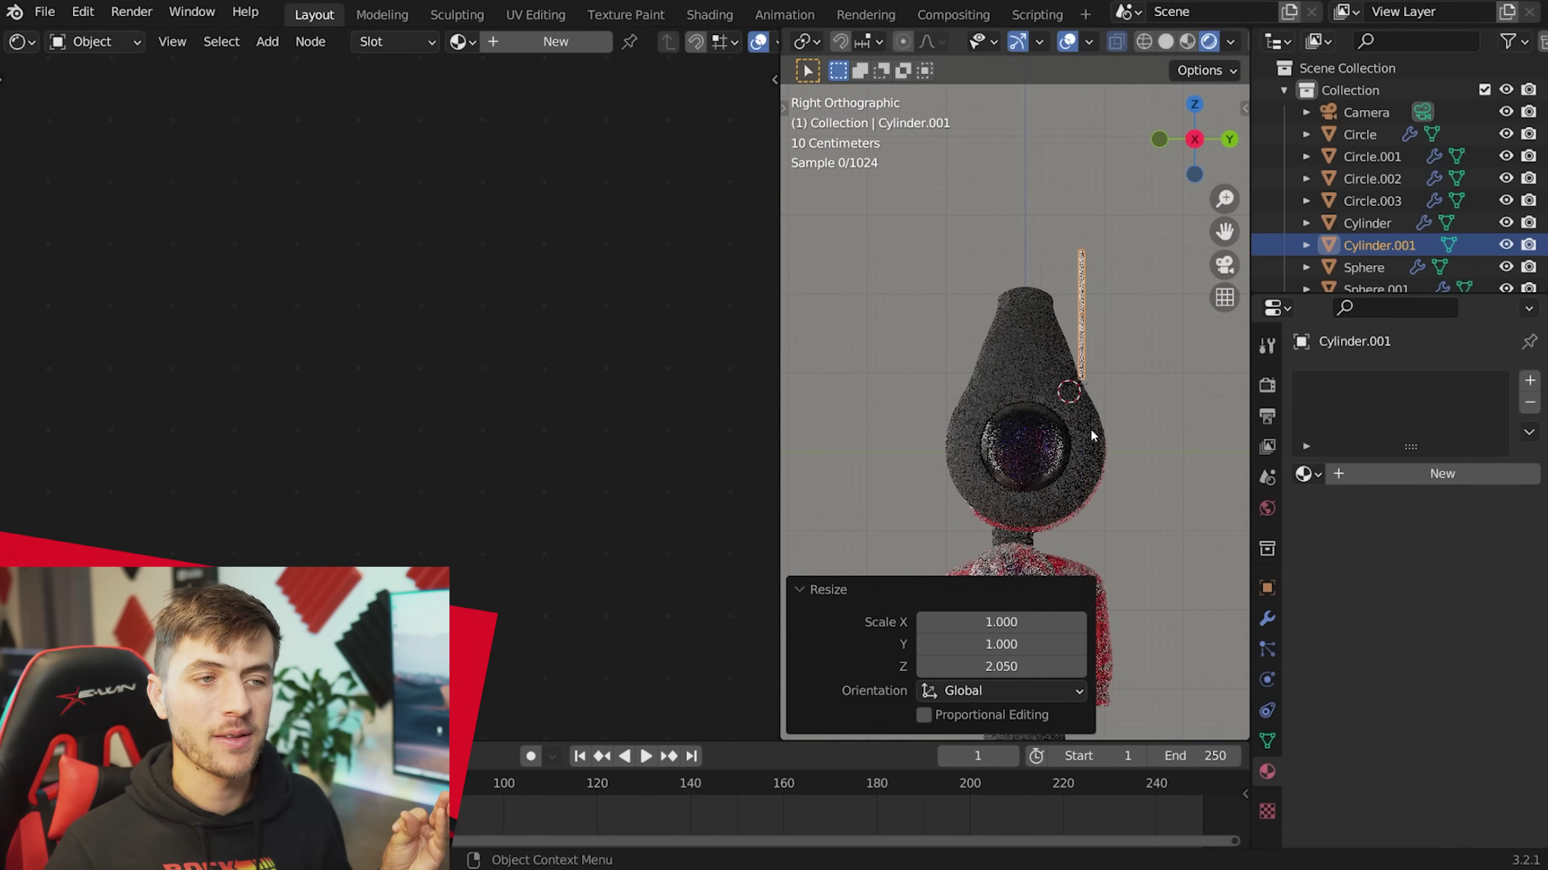
key(r)
click(1077, 446)
key(g)
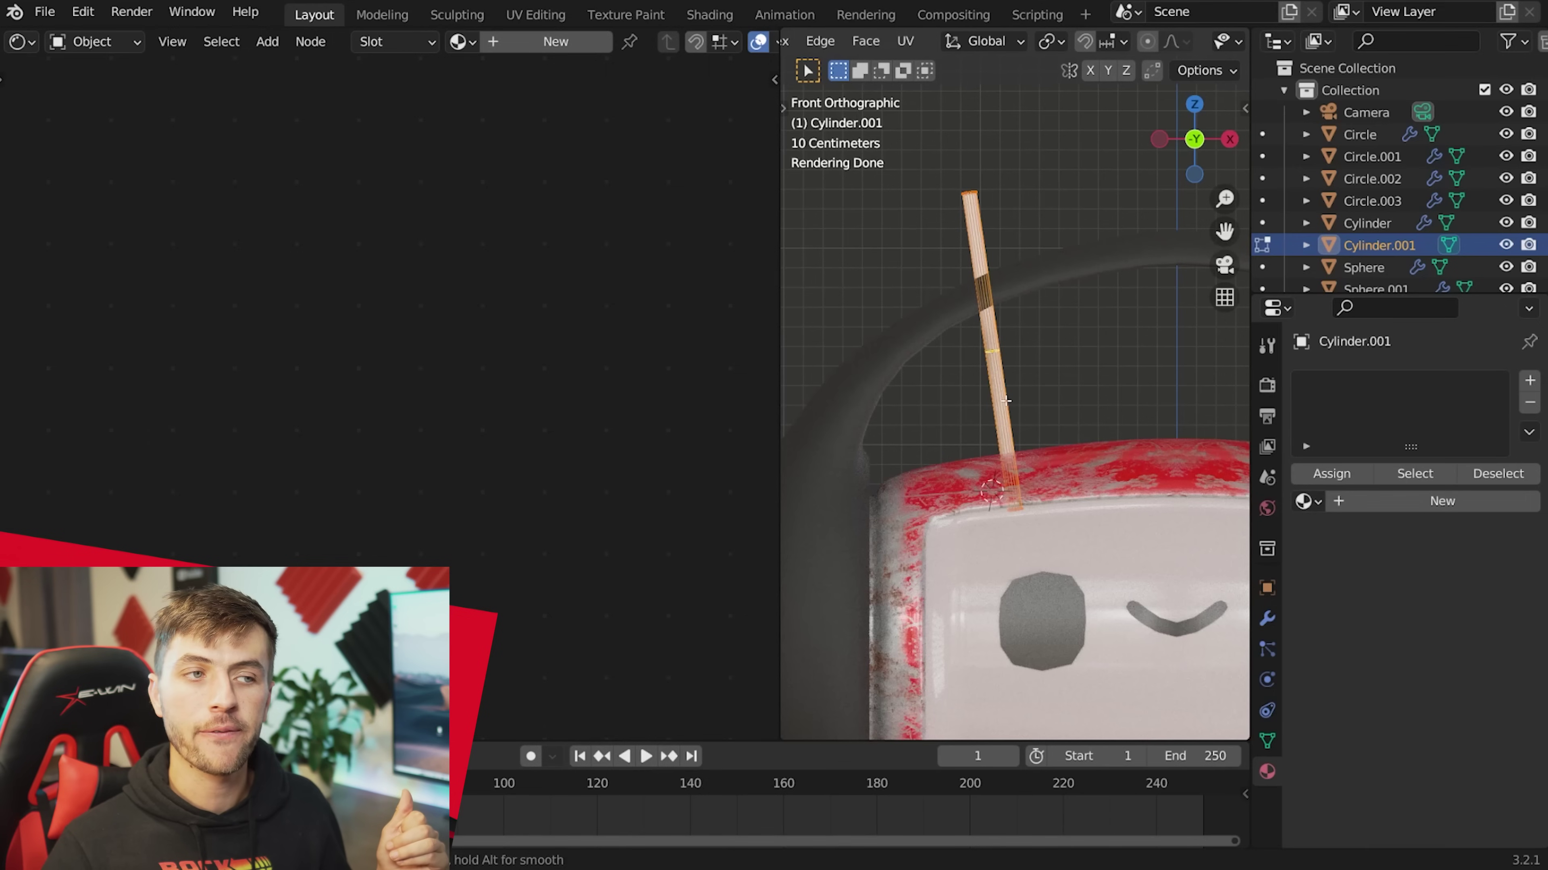
Cut edge loops along the antenna, and extrude and scale its upper end into a small knob.
key(ctrl+r)
click(1005, 401)
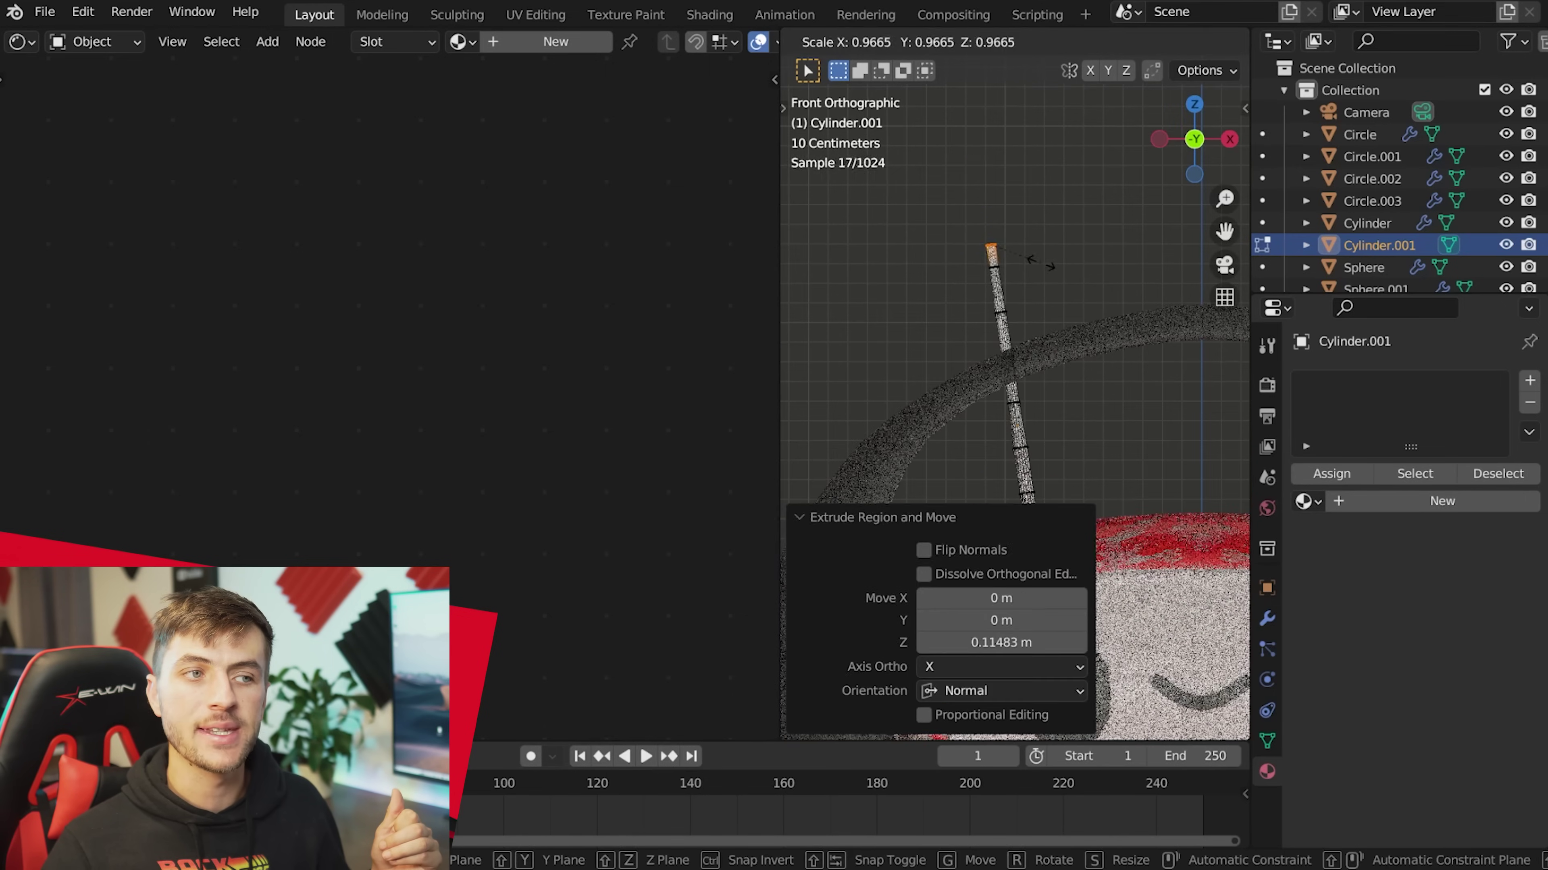
click(1118, 290)
key(s)
click(1118, 290)
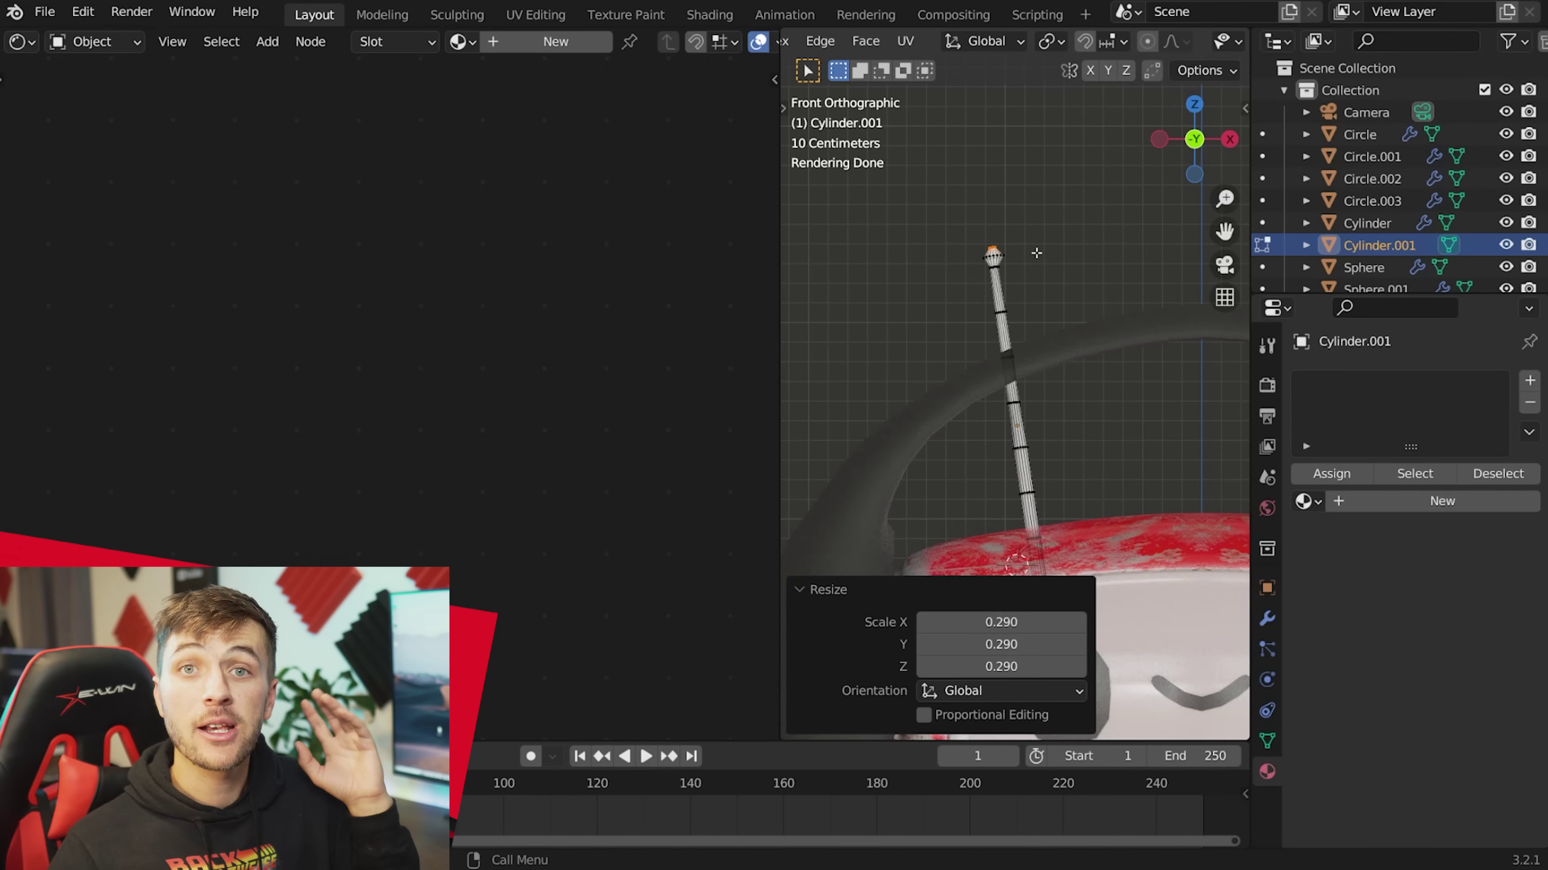
Assign the plastic material Material.006 to the antenna in Object Mode.
key(Tab)
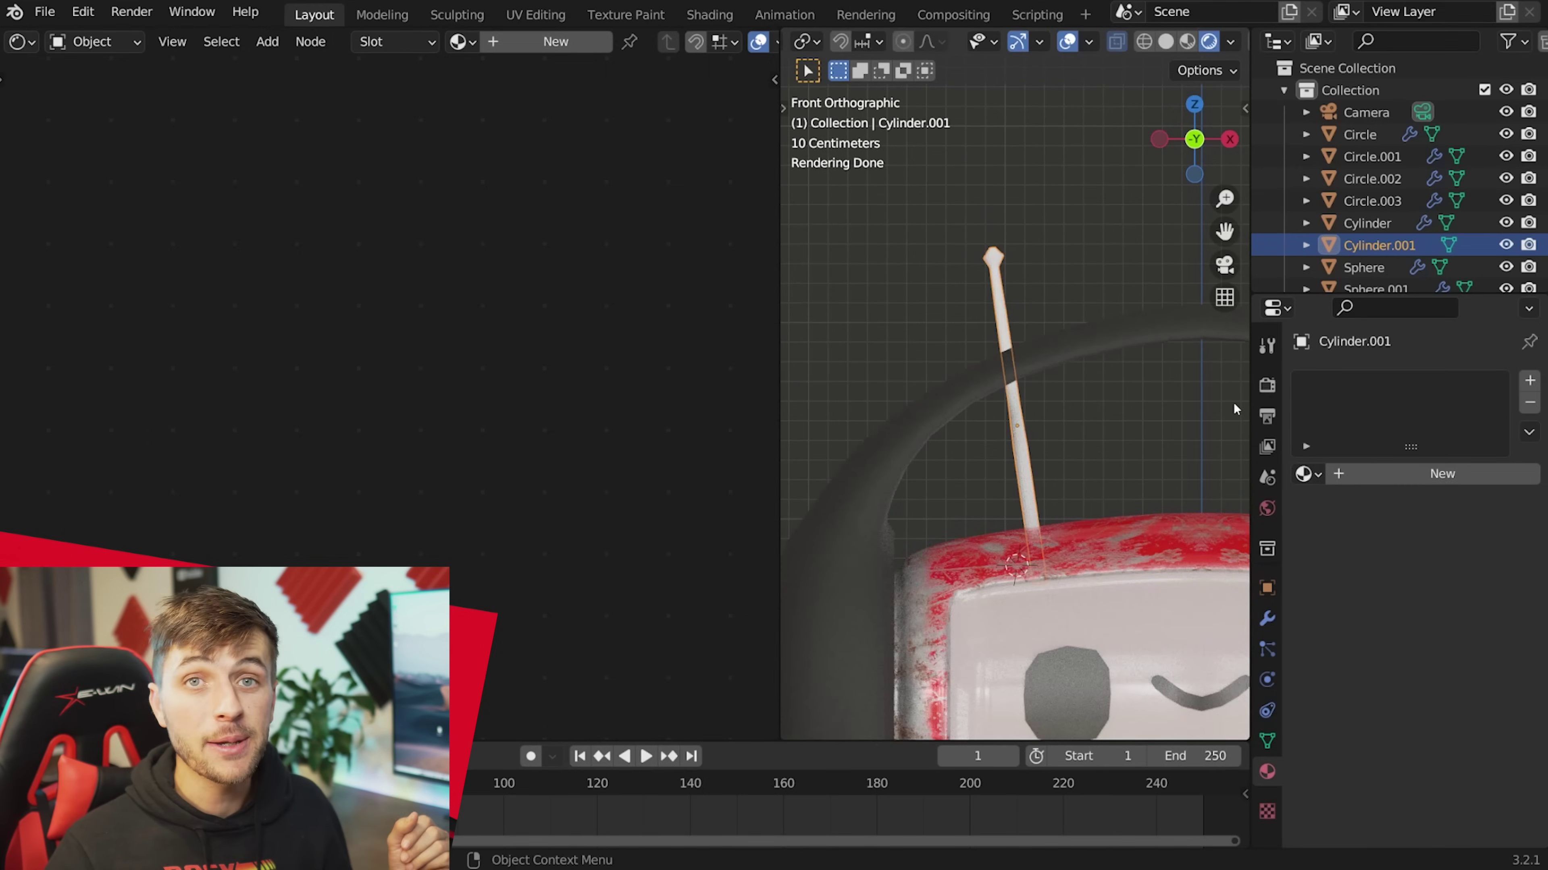
click(1313, 475)
click(1199, 632)
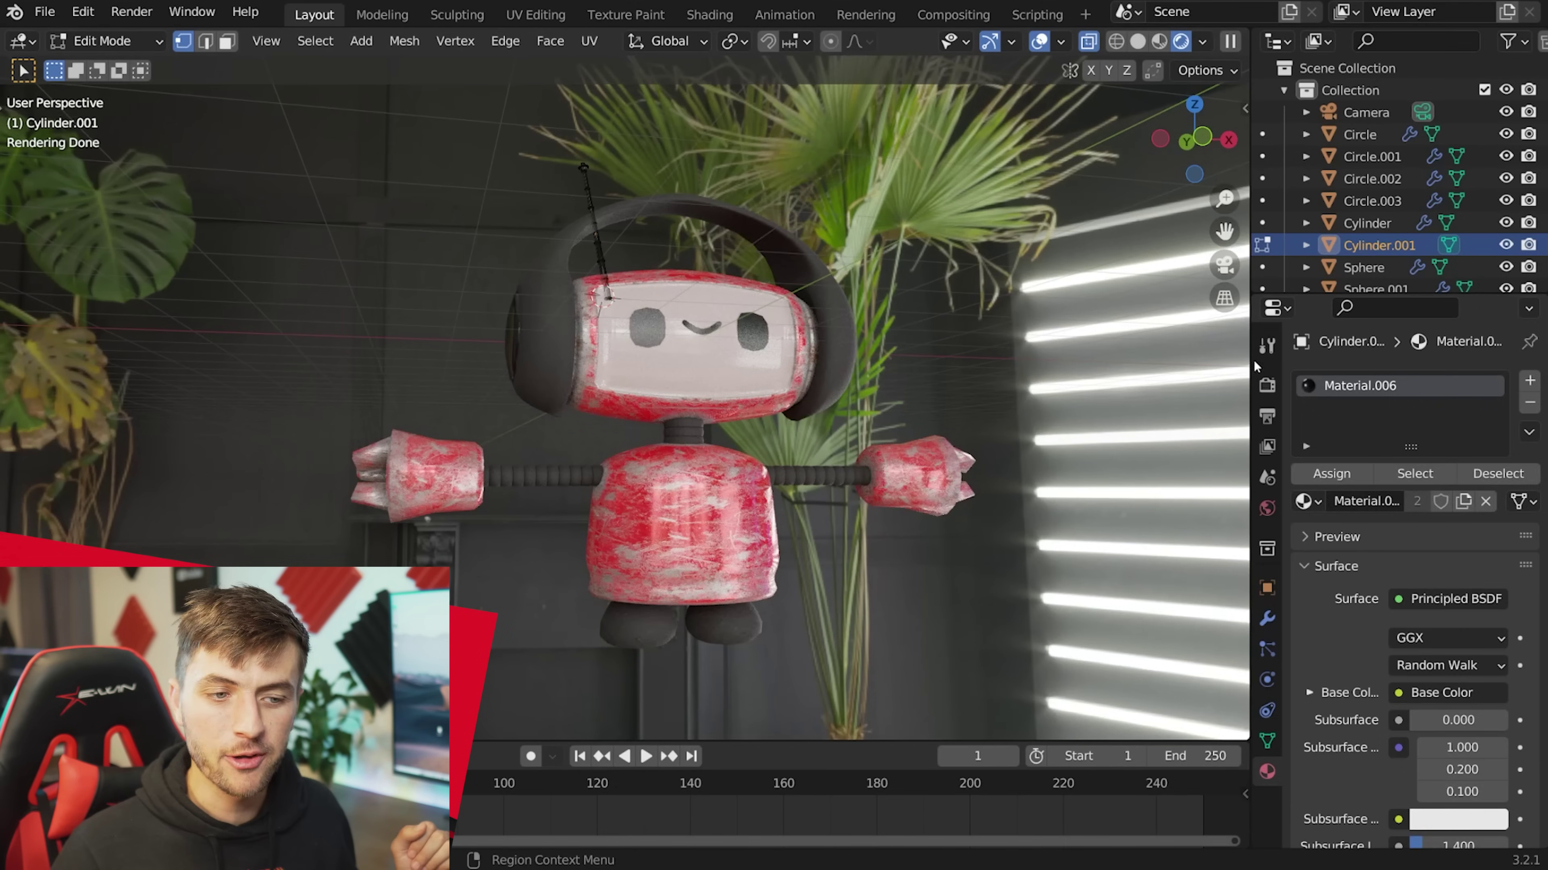
Enable the Transparent film option in the render settings to hide the HDRI background.
click(1267, 385)
scroll(1475, 749, down, 5)
scroll(1444, 762, down, 3)
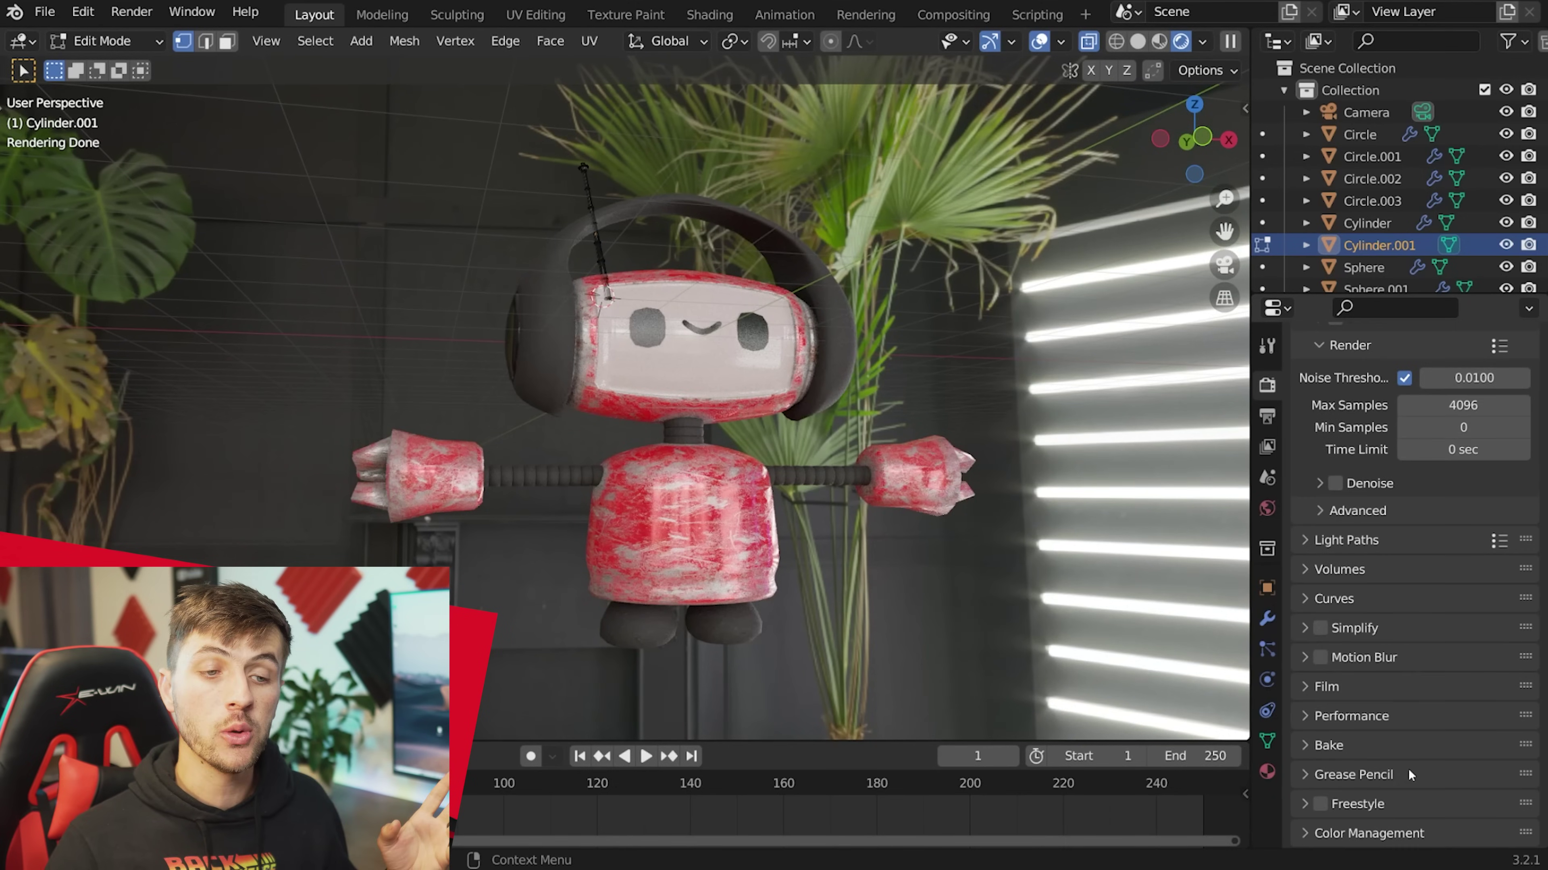
scroll(1378, 812, down, 2)
click(1335, 791)
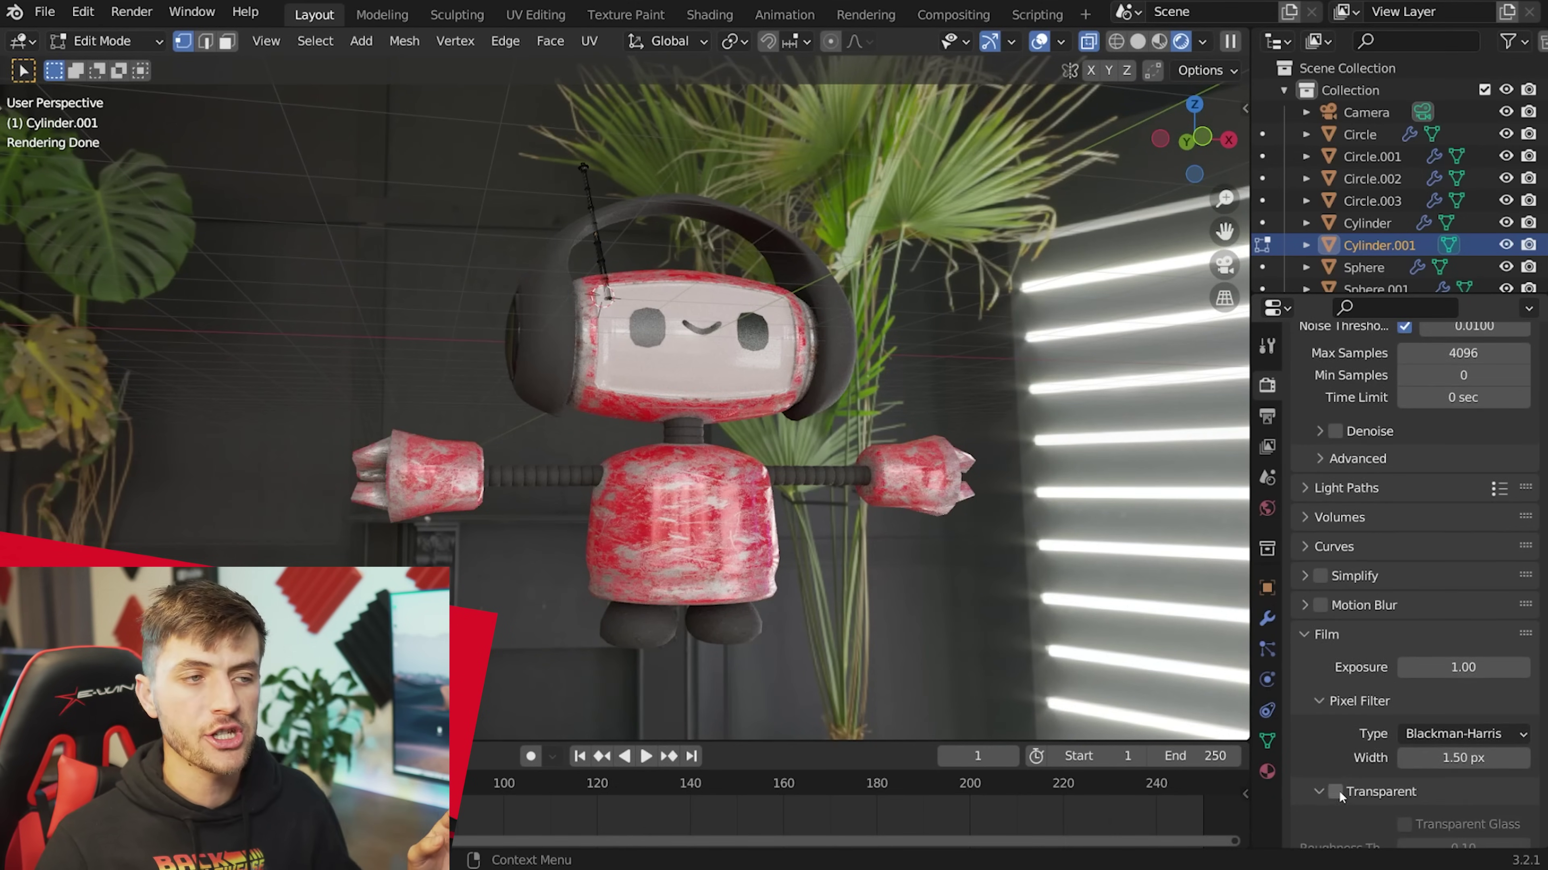
Set the Color Management look to Medium High Contrast.
scroll(1370, 807, down, 5)
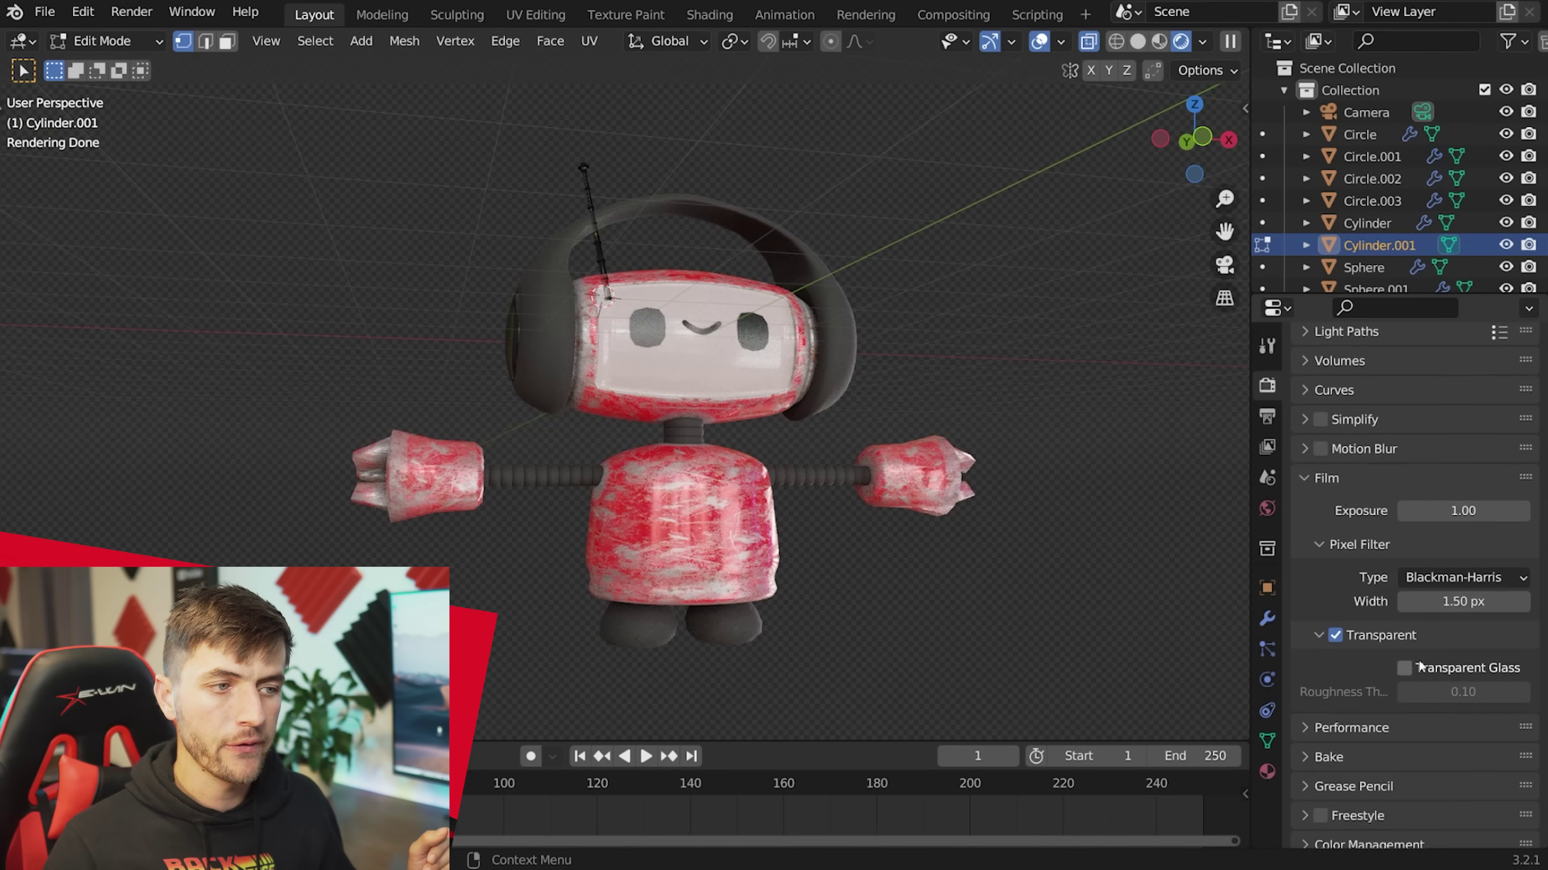
scroll(1401, 811, down, 5)
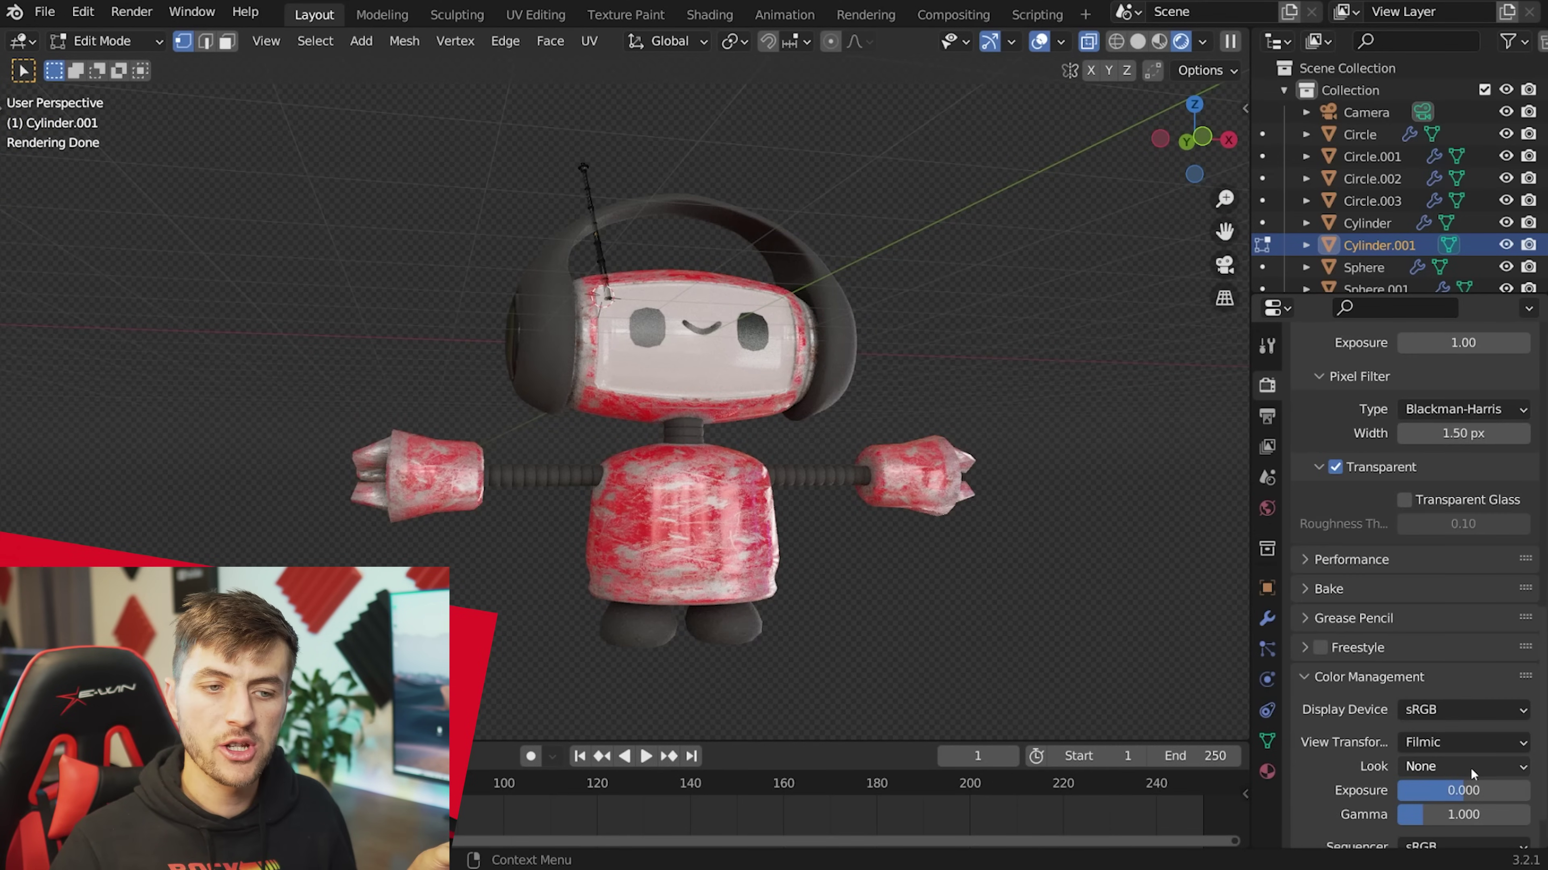
click(1471, 769)
click(1503, 680)
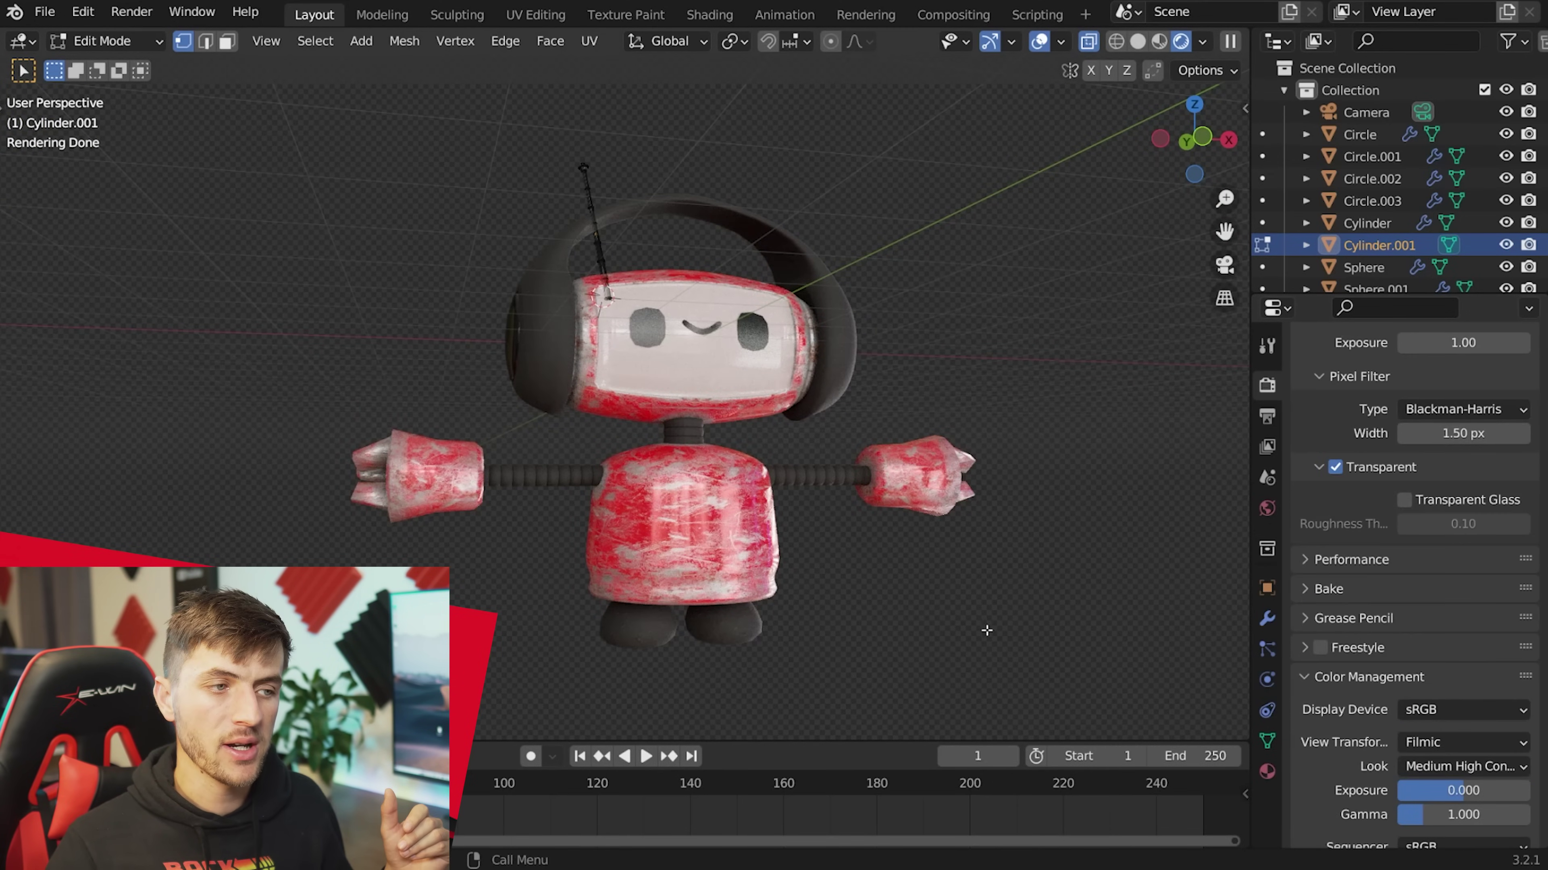
middle_drag(987, 631, 916, 626)
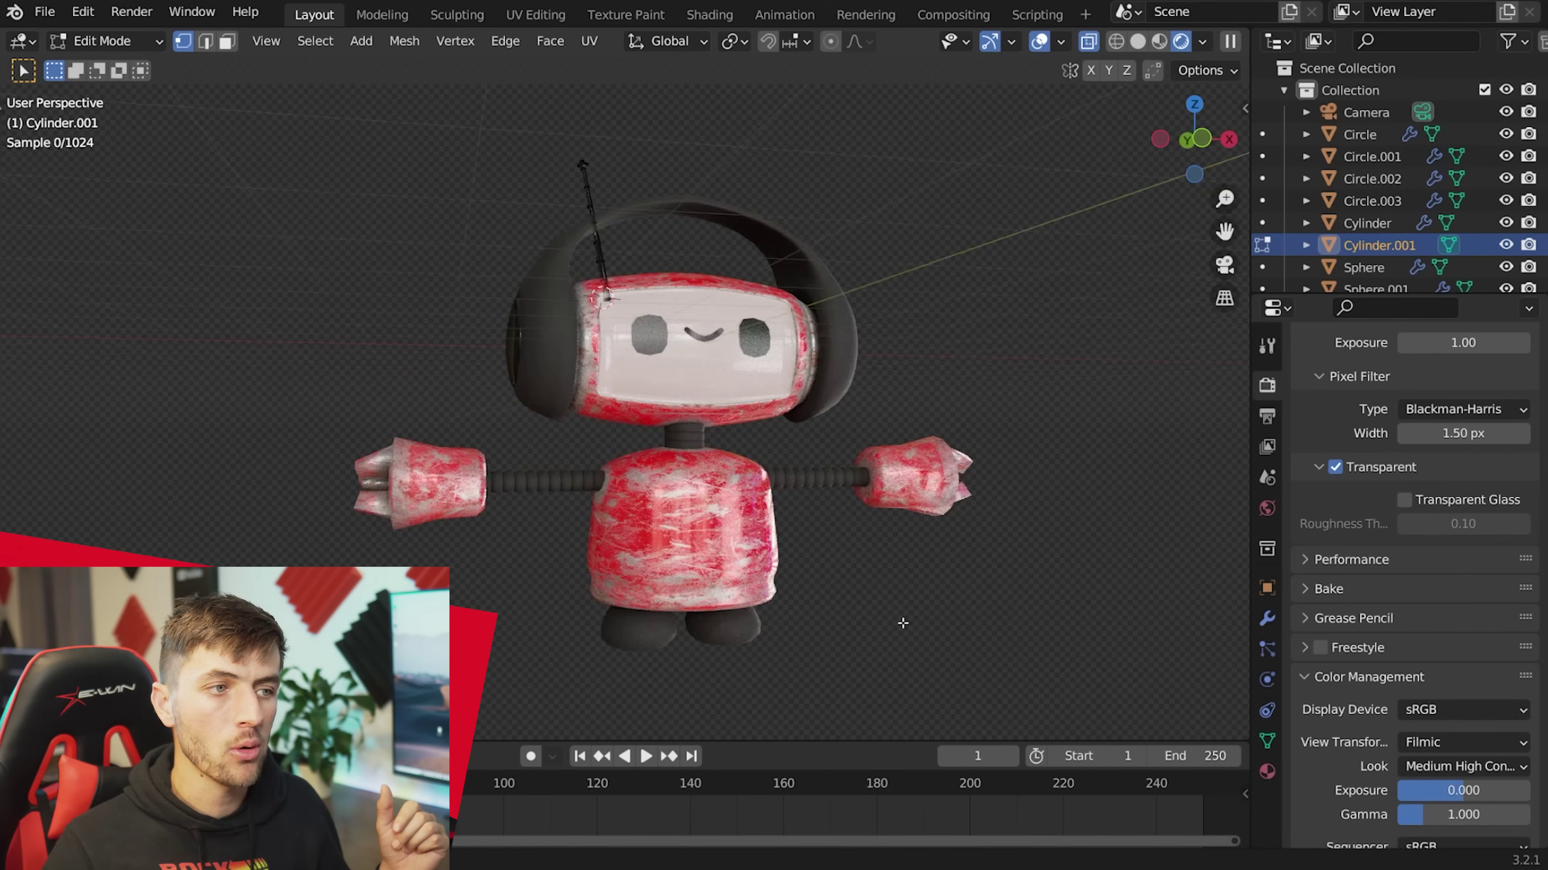
Switch to the front view in Object Mode and select the robot's ringed arms.
key(KP_1)
key(Tab)
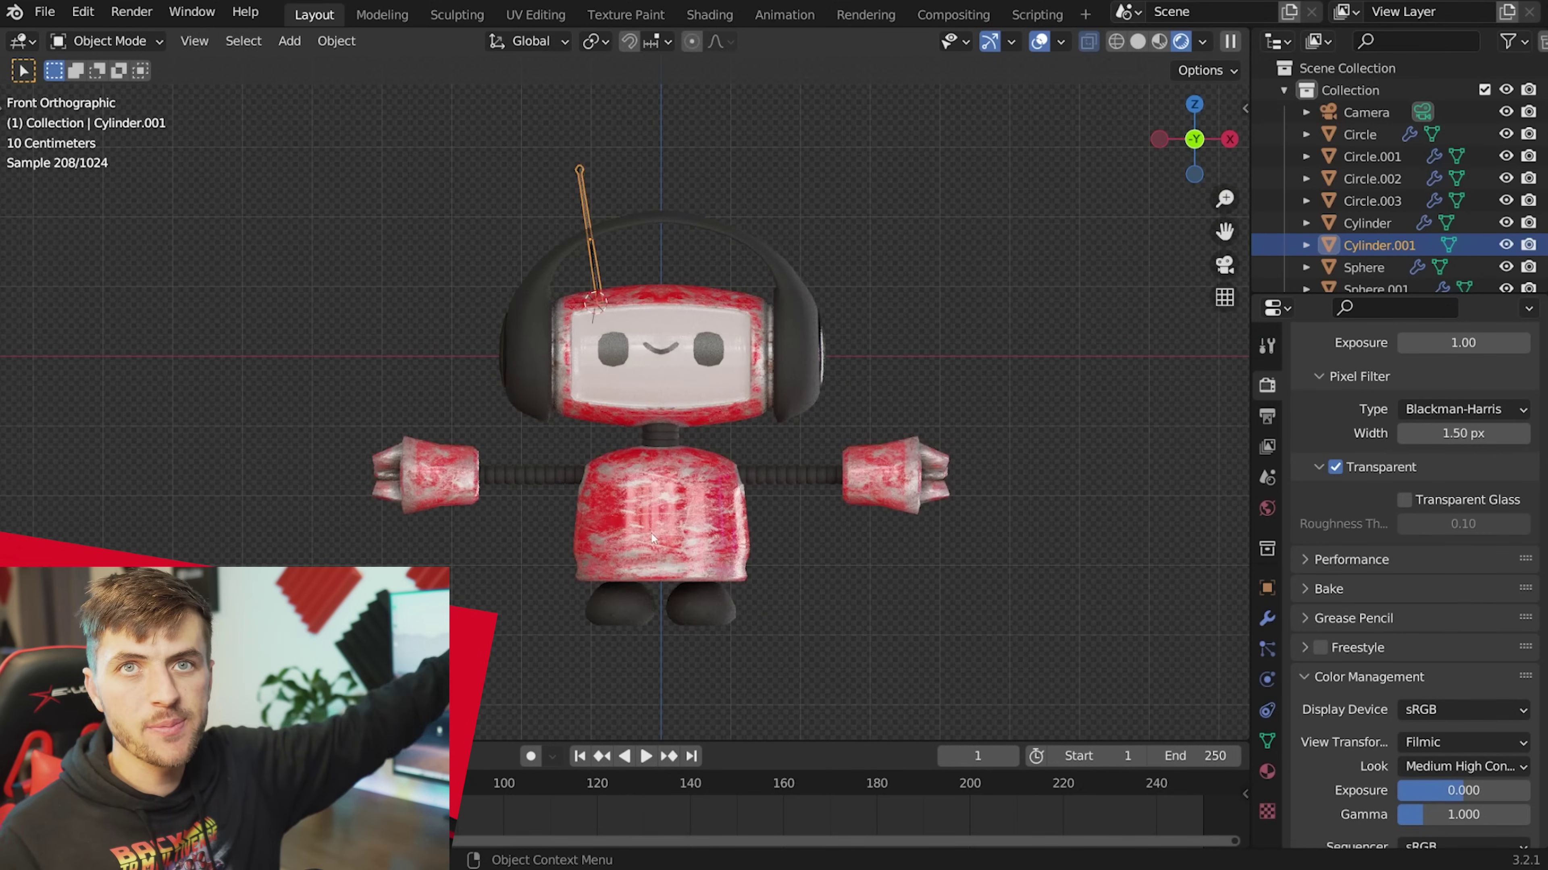
click(551, 477)
scroll(737, 557, up, 3)
click(854, 584)
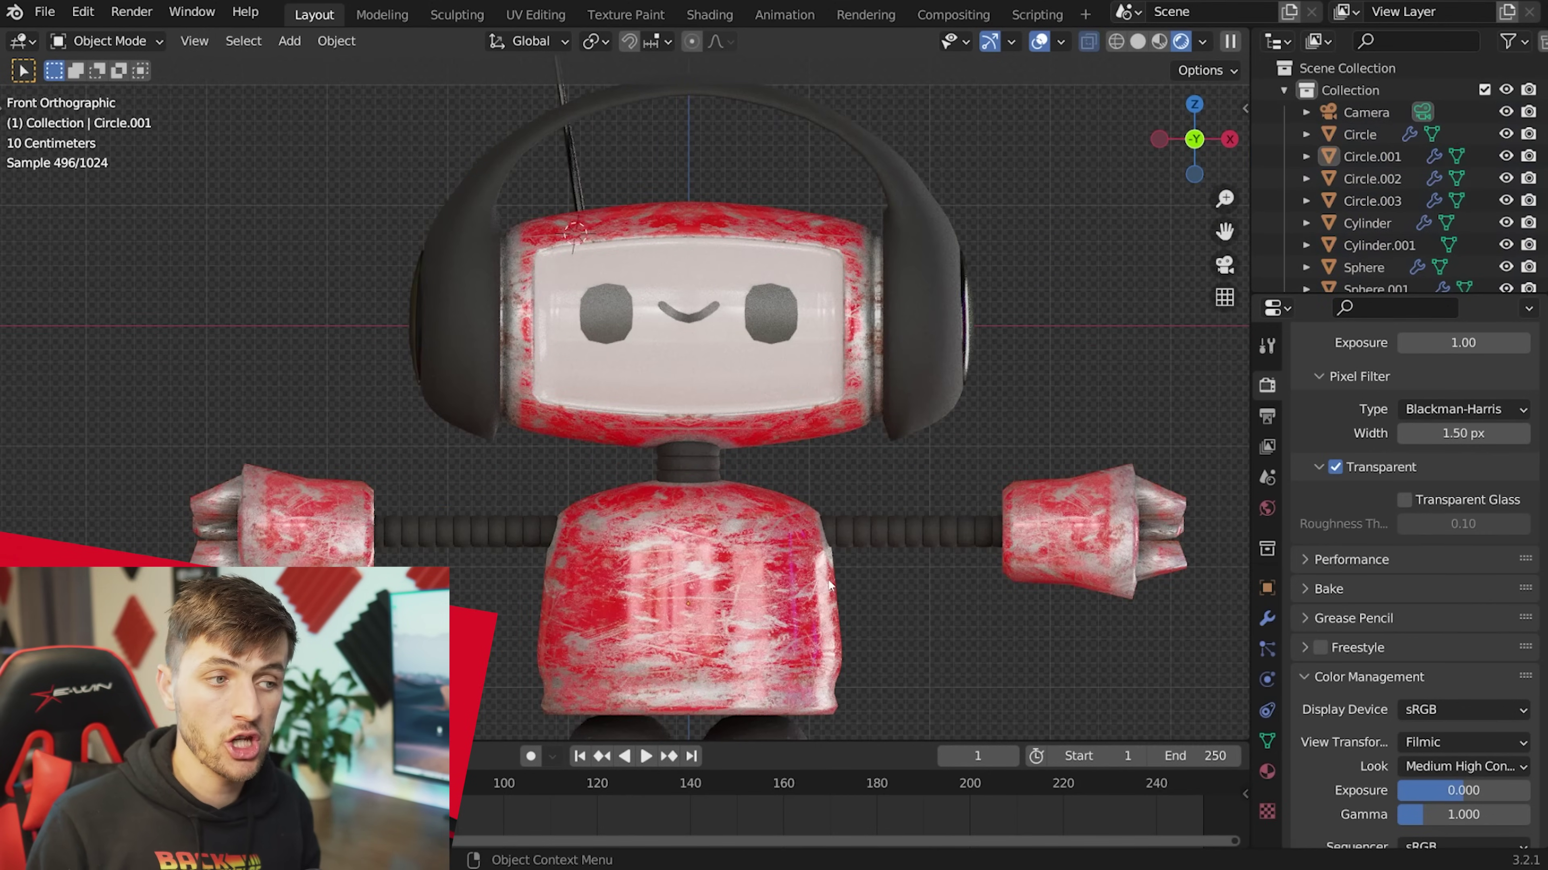
shift+middle_drag(852, 583, 902, 522)
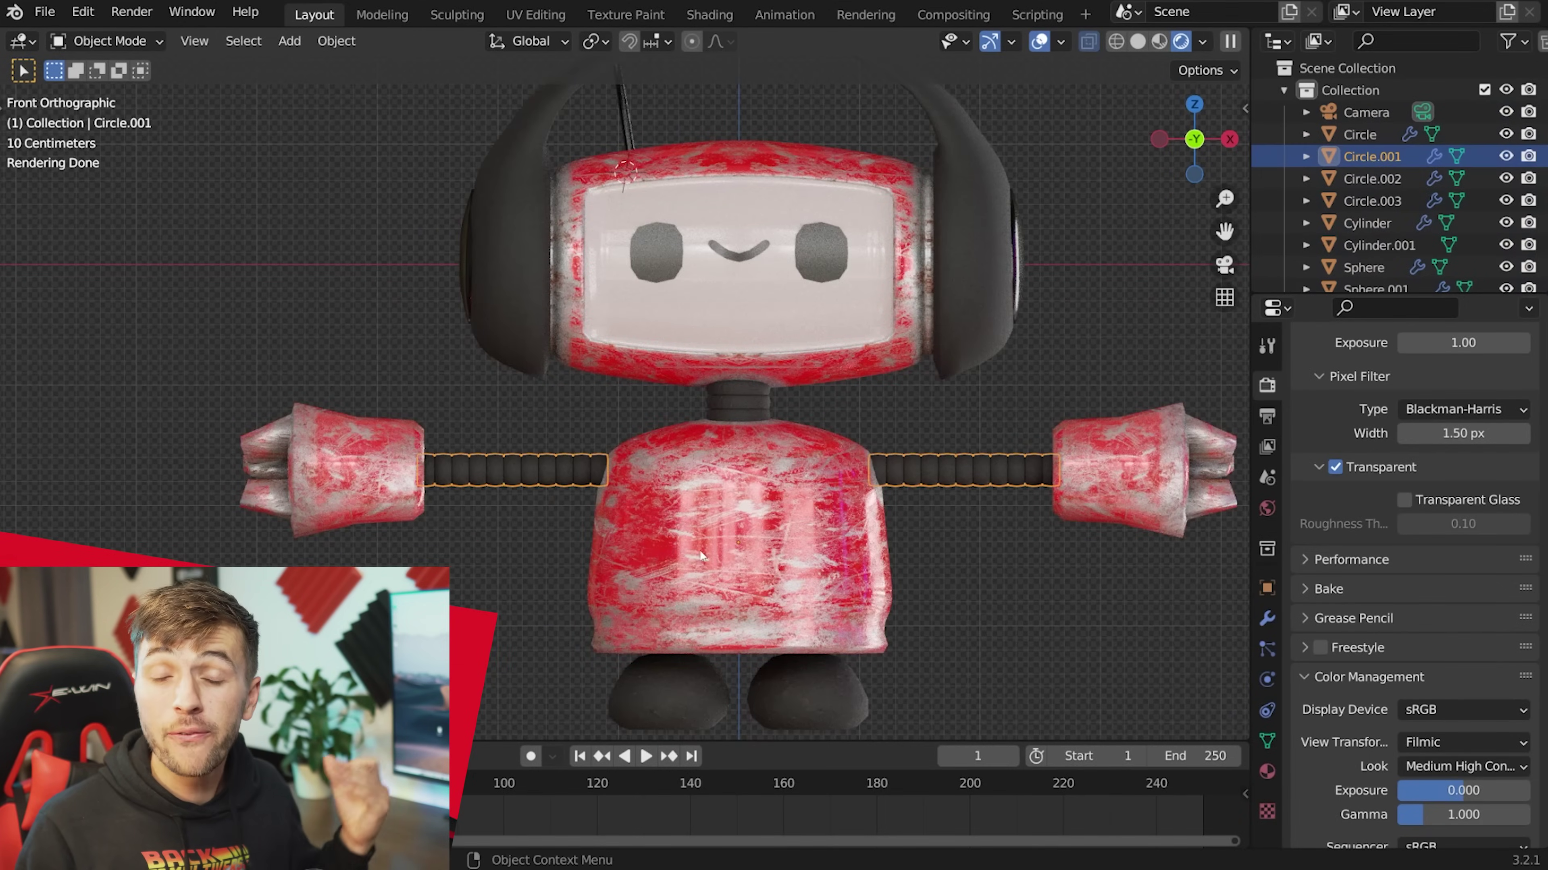
Apply the Array modifier on the robot's ringed arms, keeping the Mirror modifier.
scroll(696, 552, down, 1)
scroll(546, 467, down, 2)
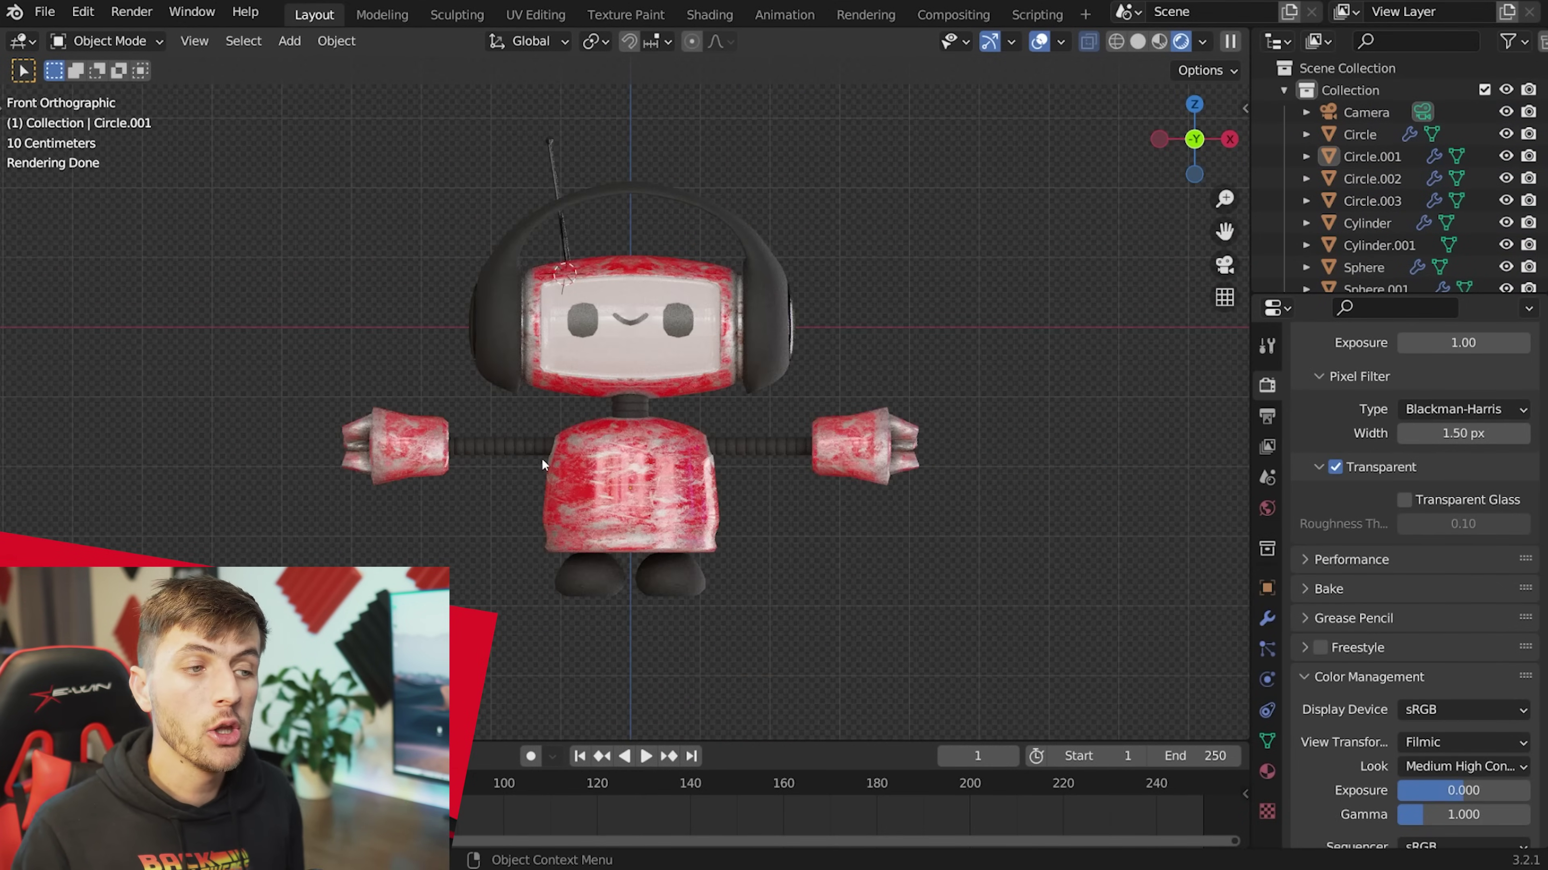
click(1274, 618)
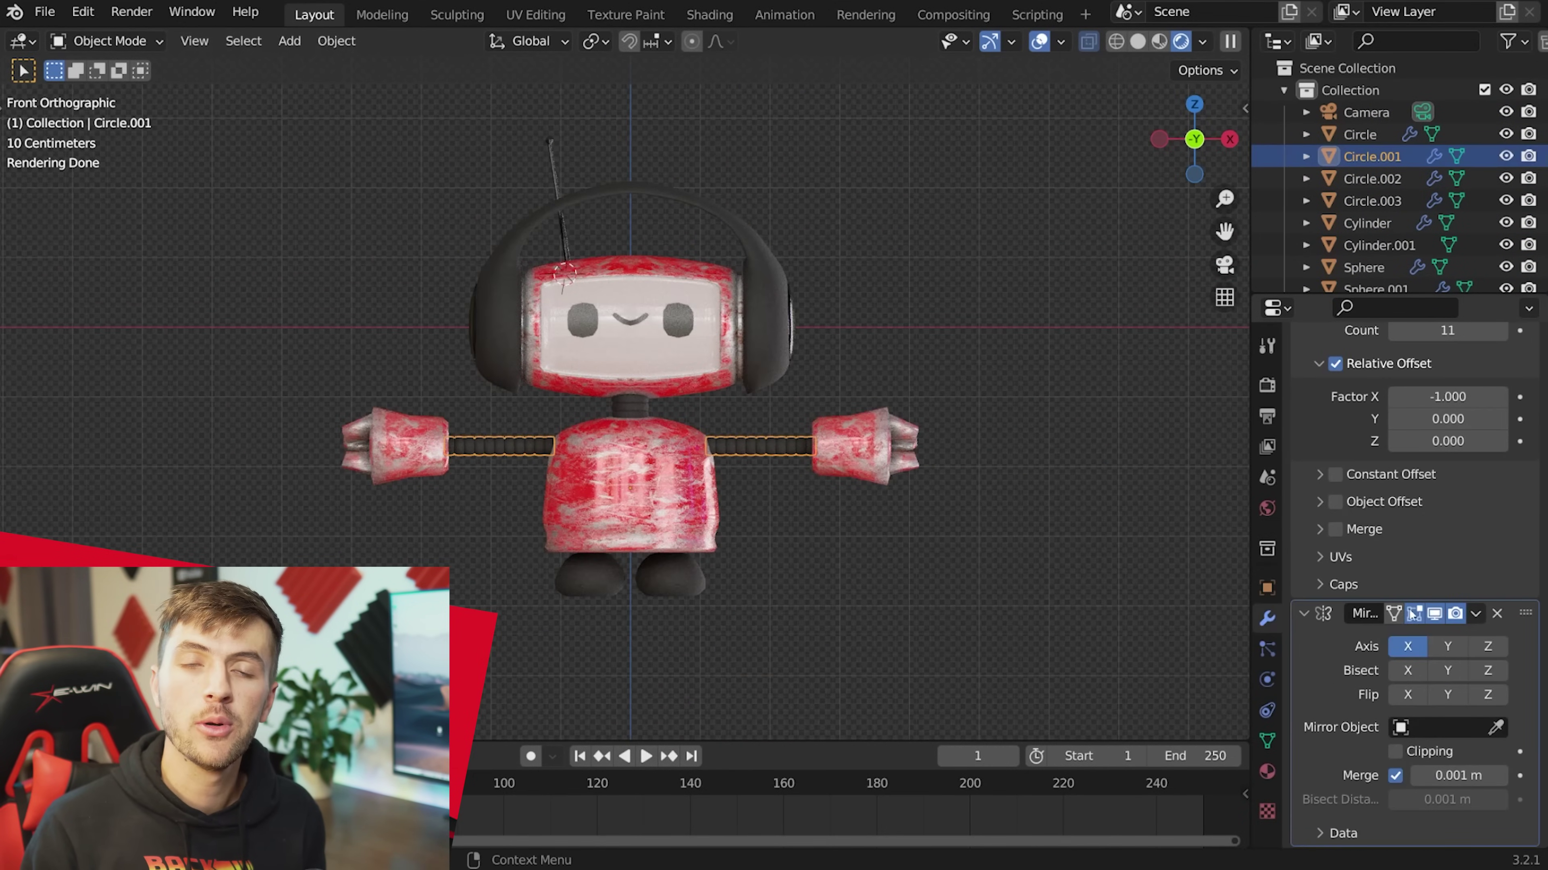
scroll(1397, 628, up, 5)
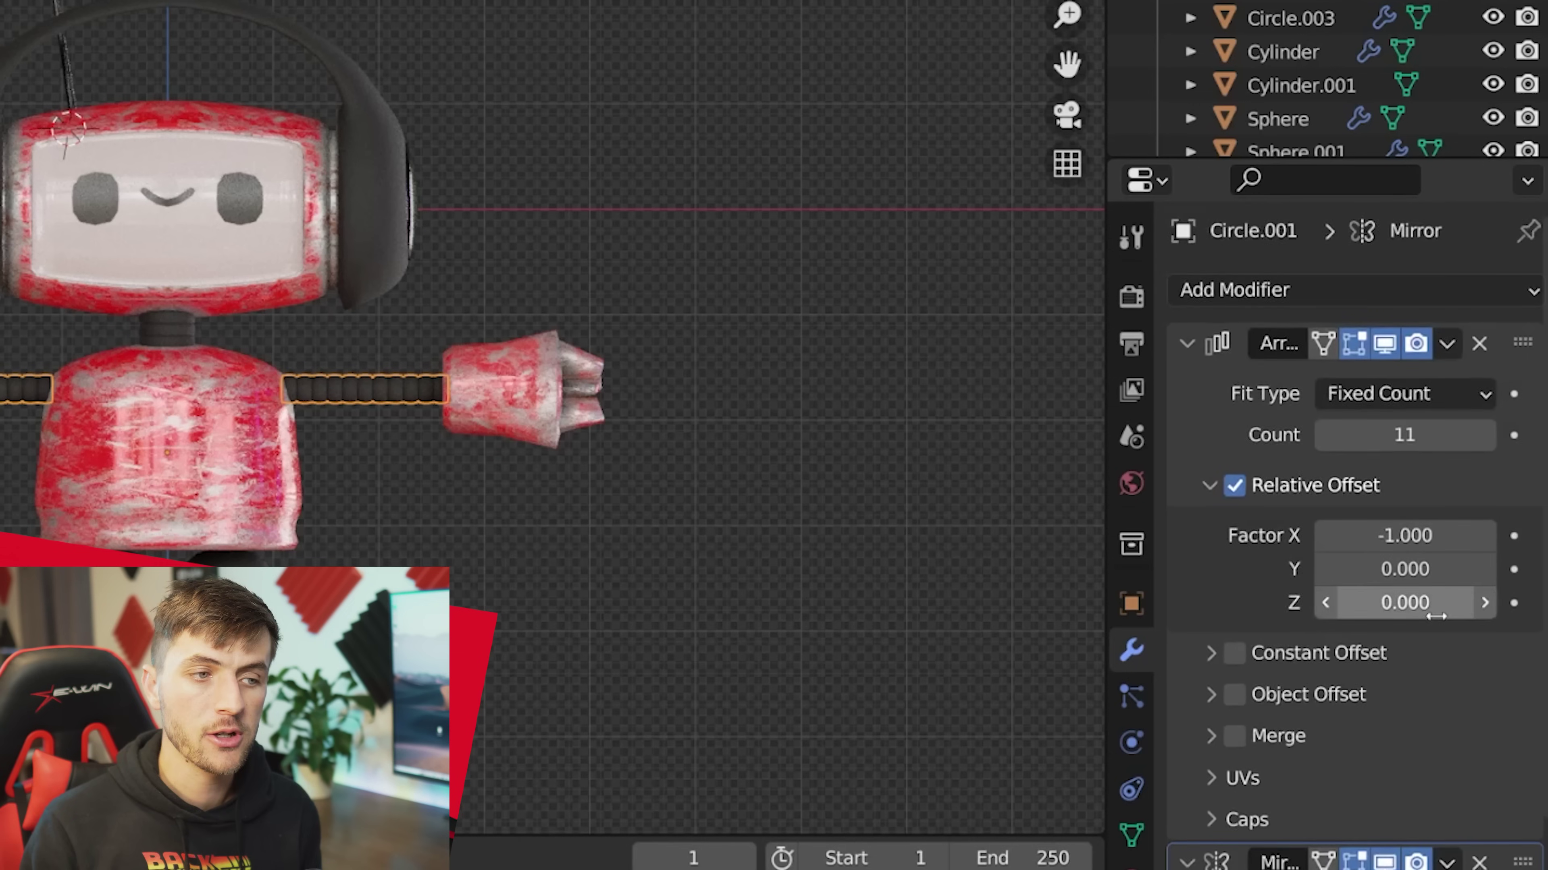
click(1445, 345)
click(1429, 379)
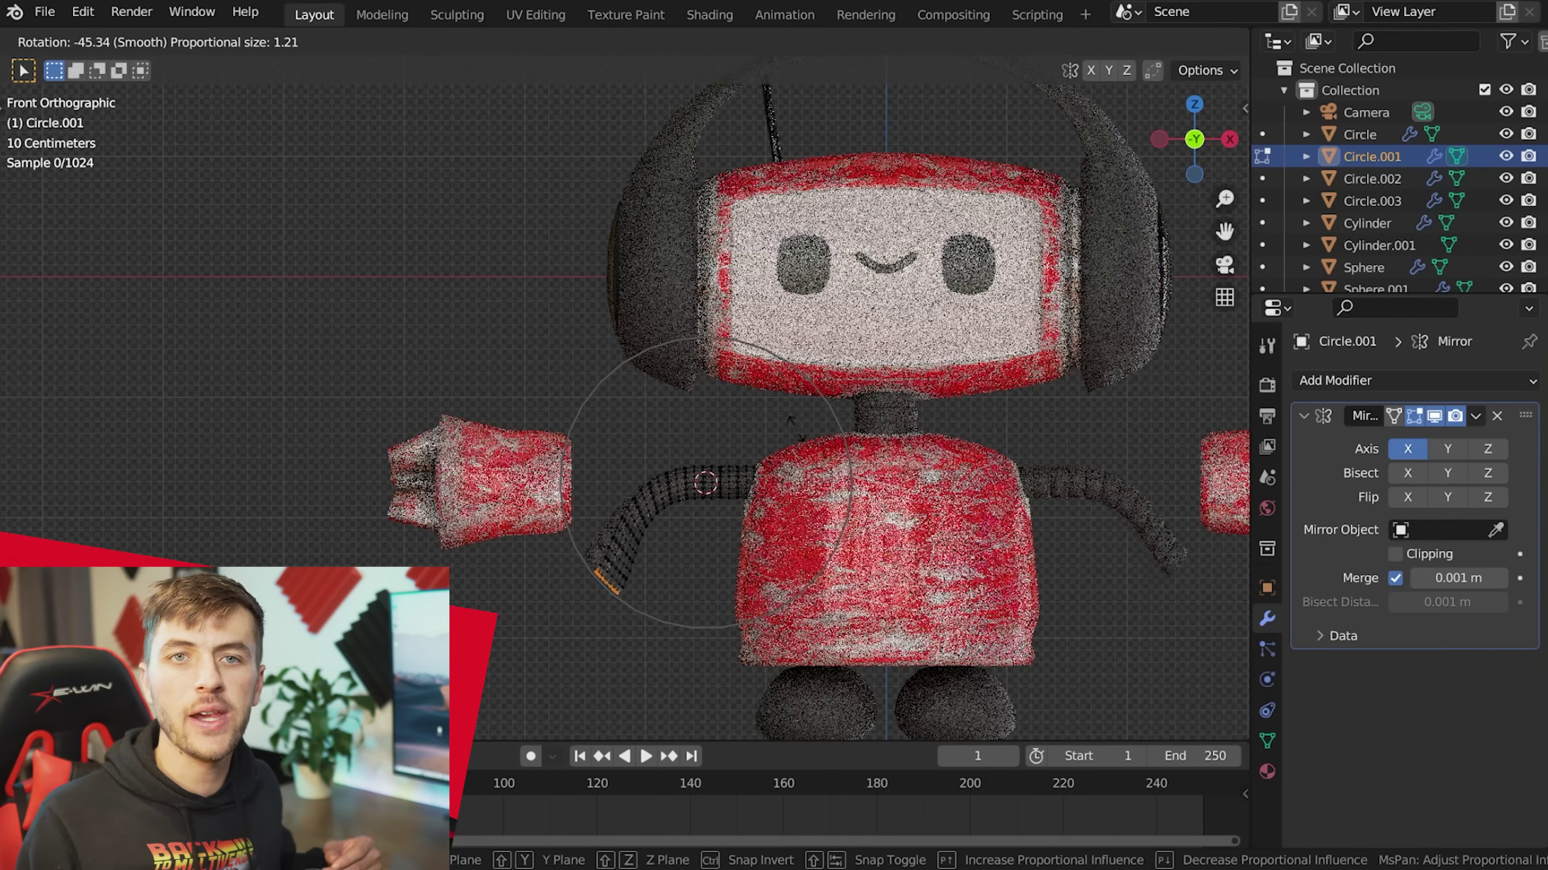
Bend the ringed arms downward by rotating their outer end about -47.4° in Edit Mode with smooth proportional editing.
scroll(797, 429, down, 3)
click(794, 426)
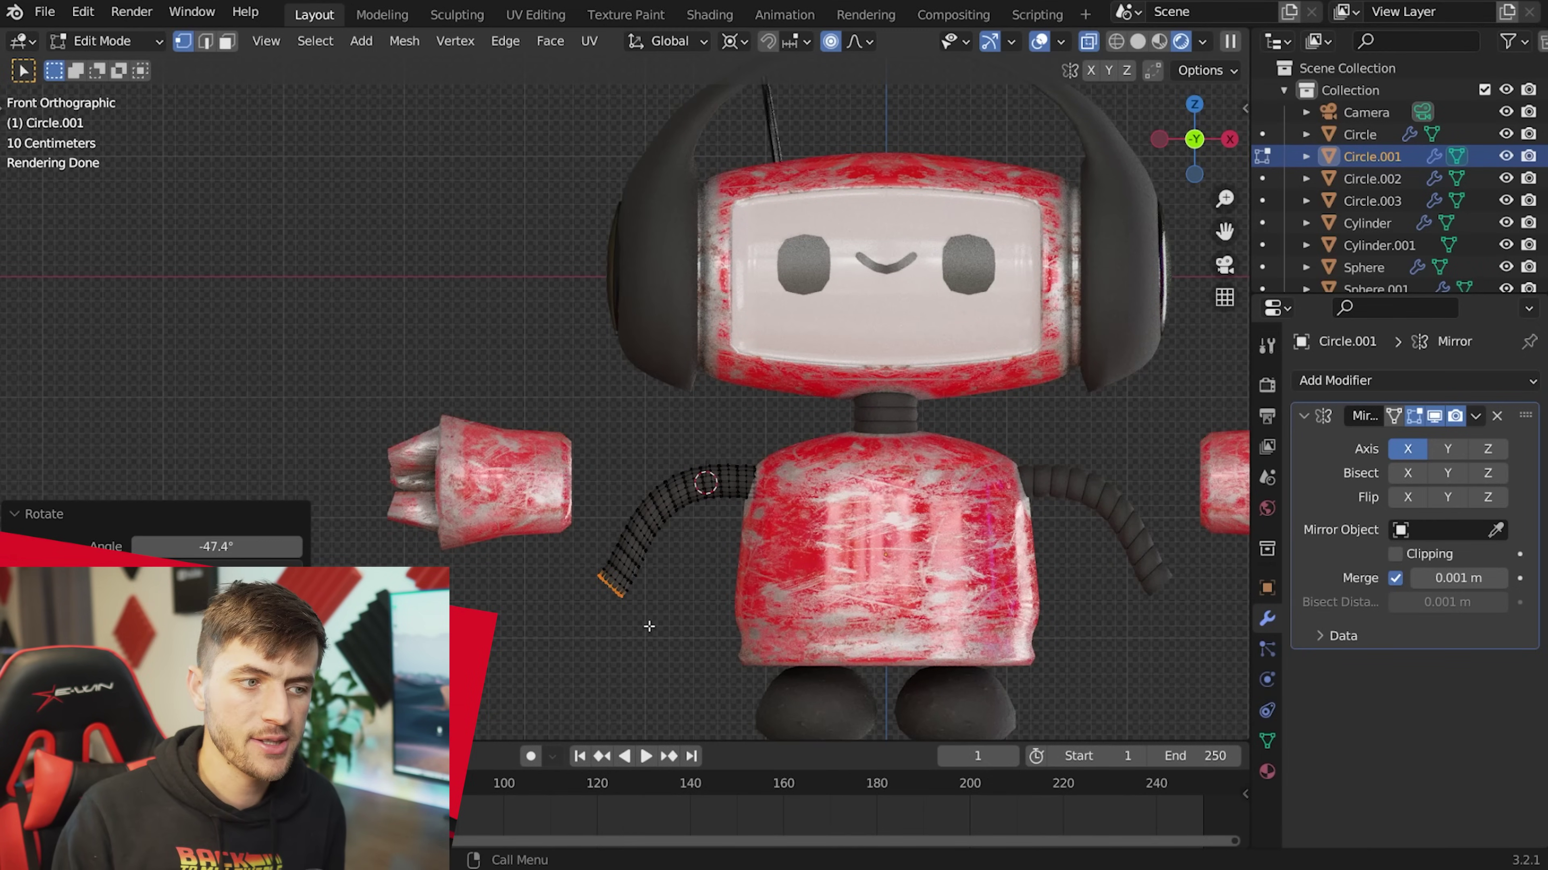
Rotate, move and scale the mirrored hands in Edit Mode so they hang downward from the ends of the bent arms.
click(521, 557)
key(r)
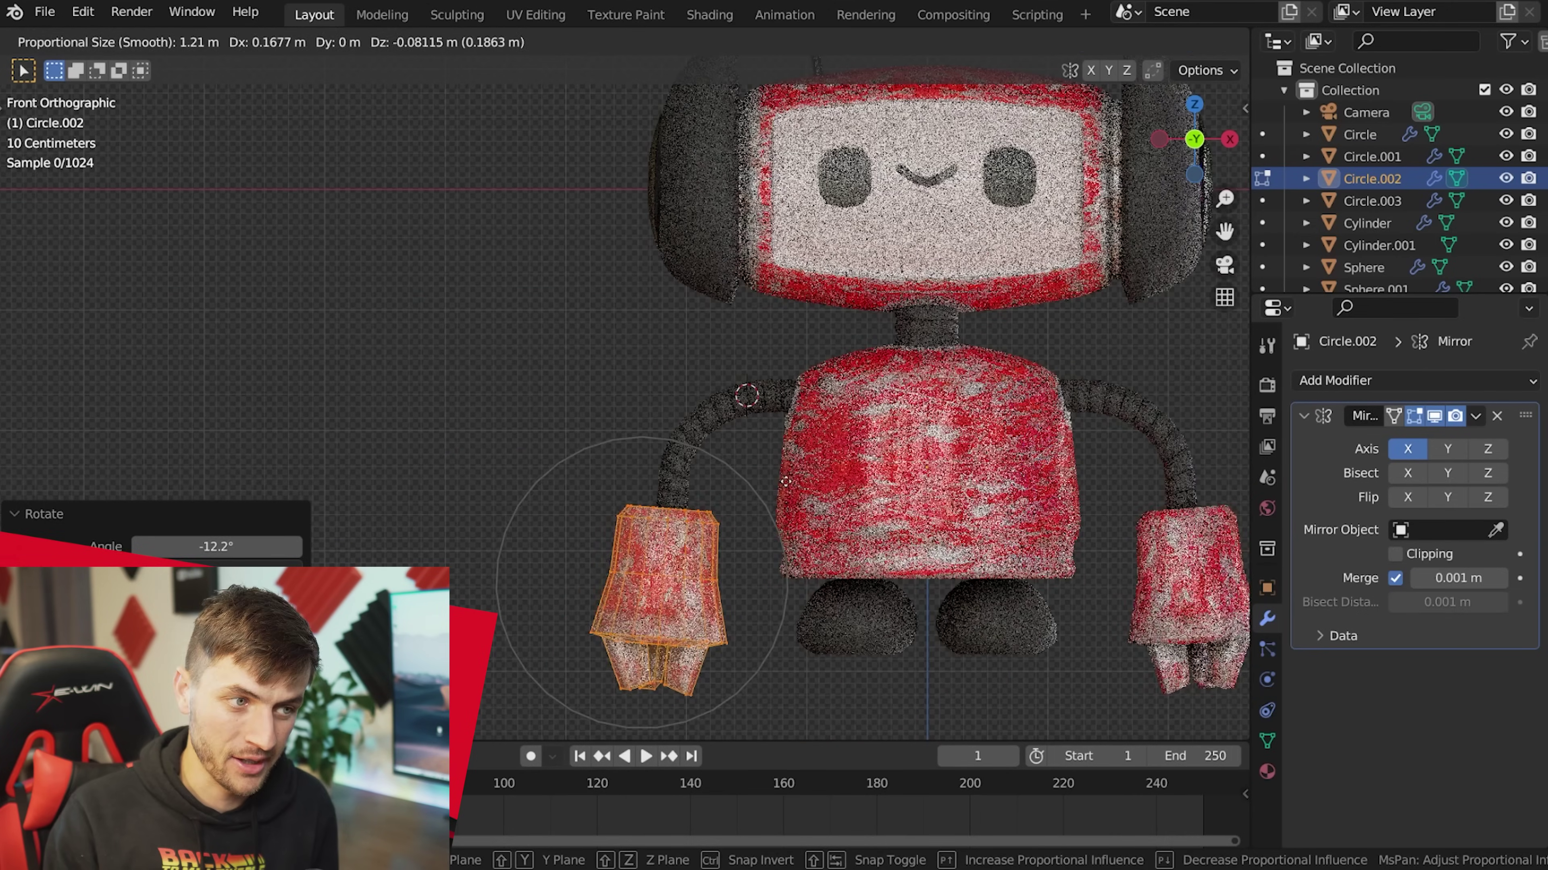
click(847, 553)
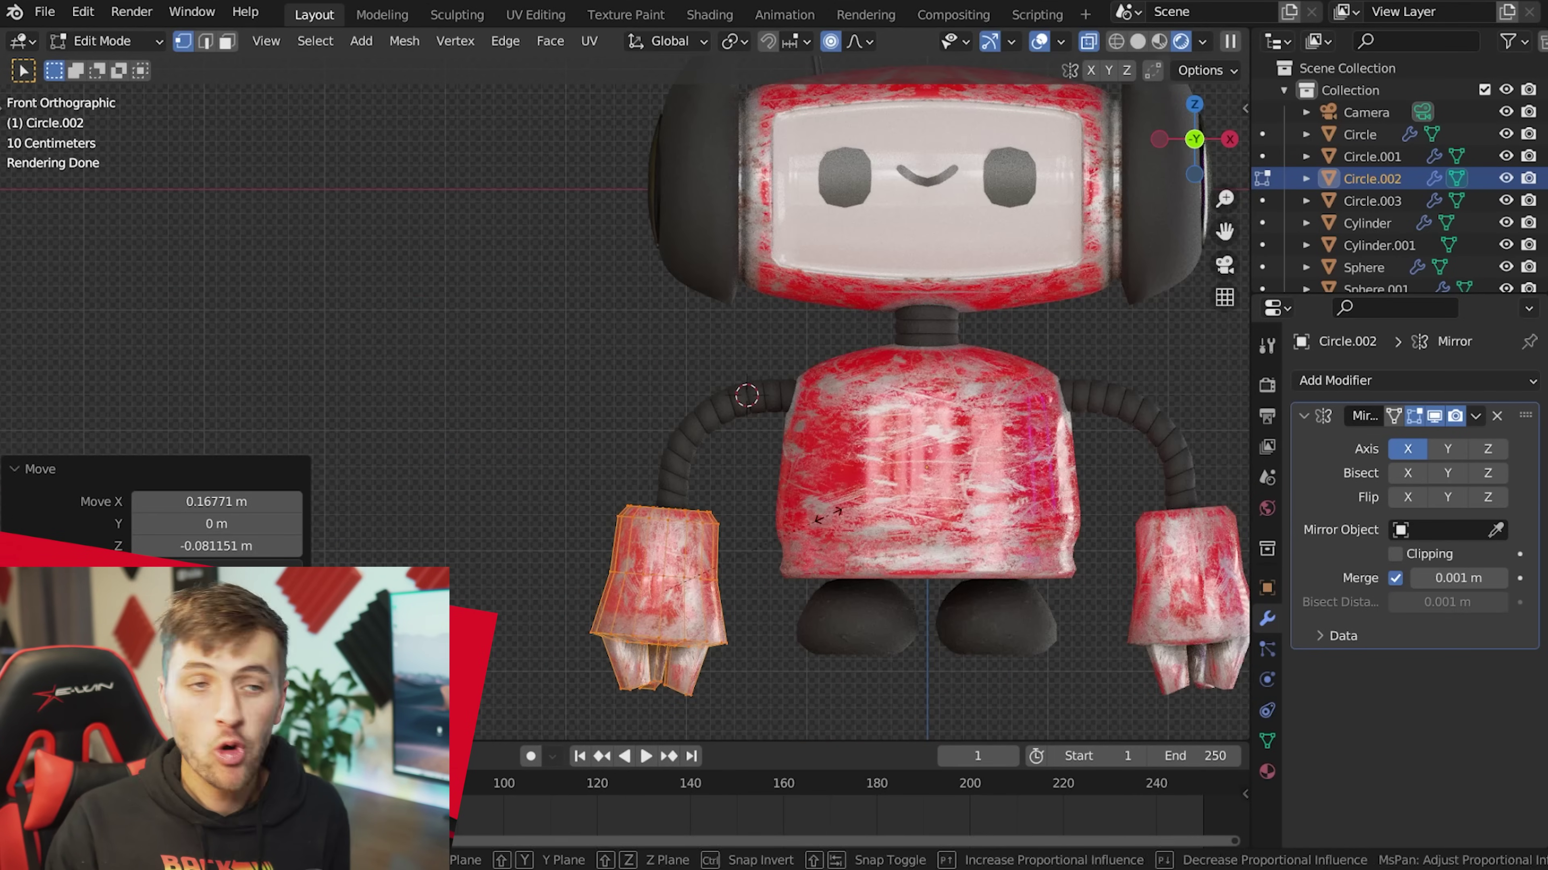
key(s)
key(r)
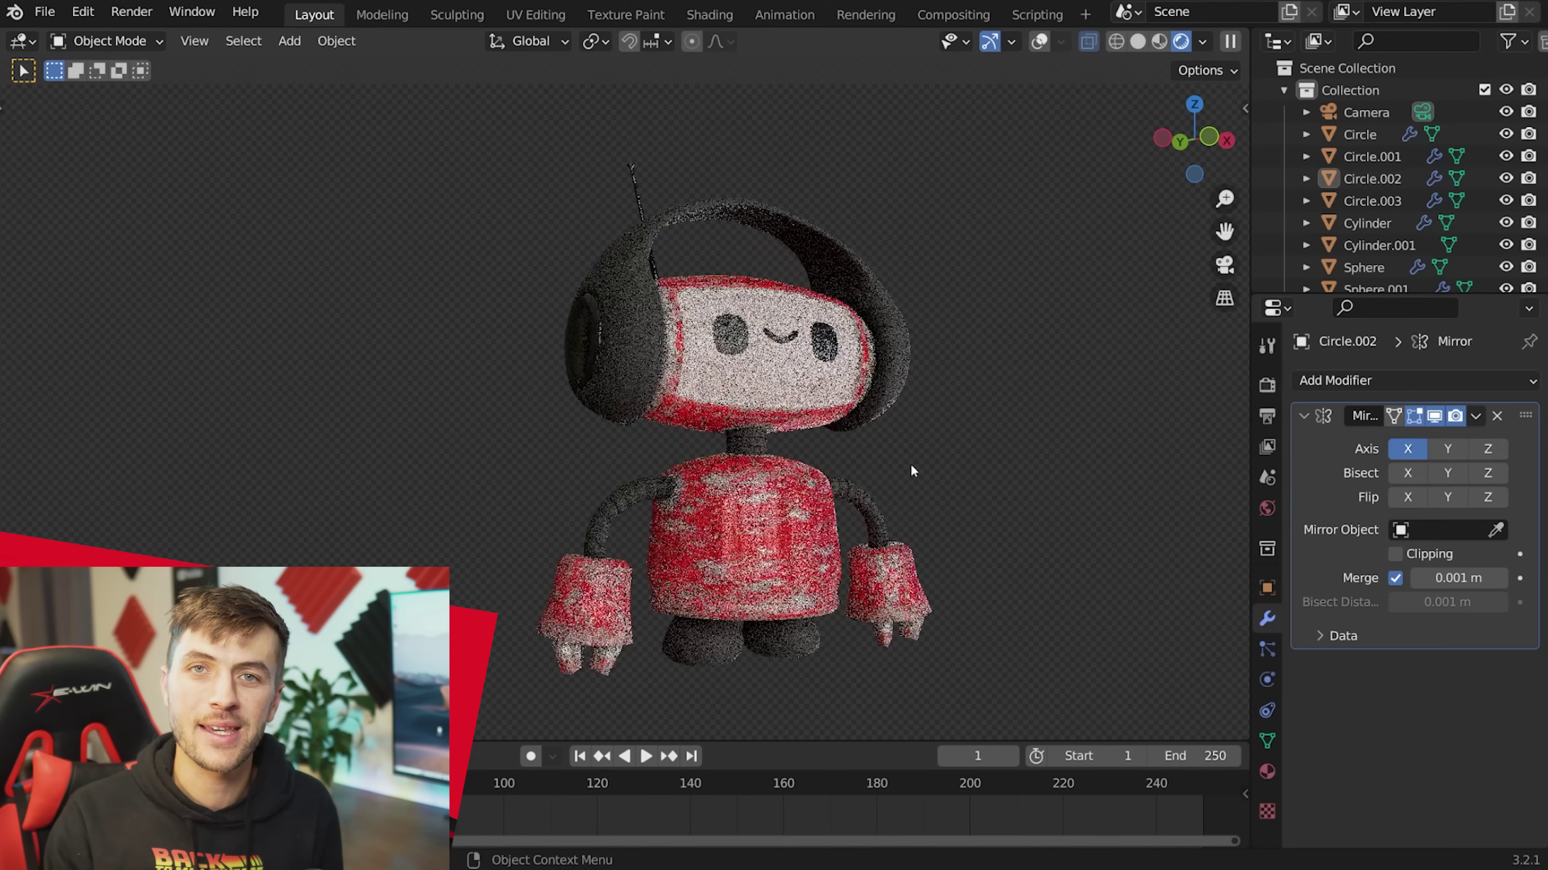
middle_drag(1072, 491, 1046, 543)
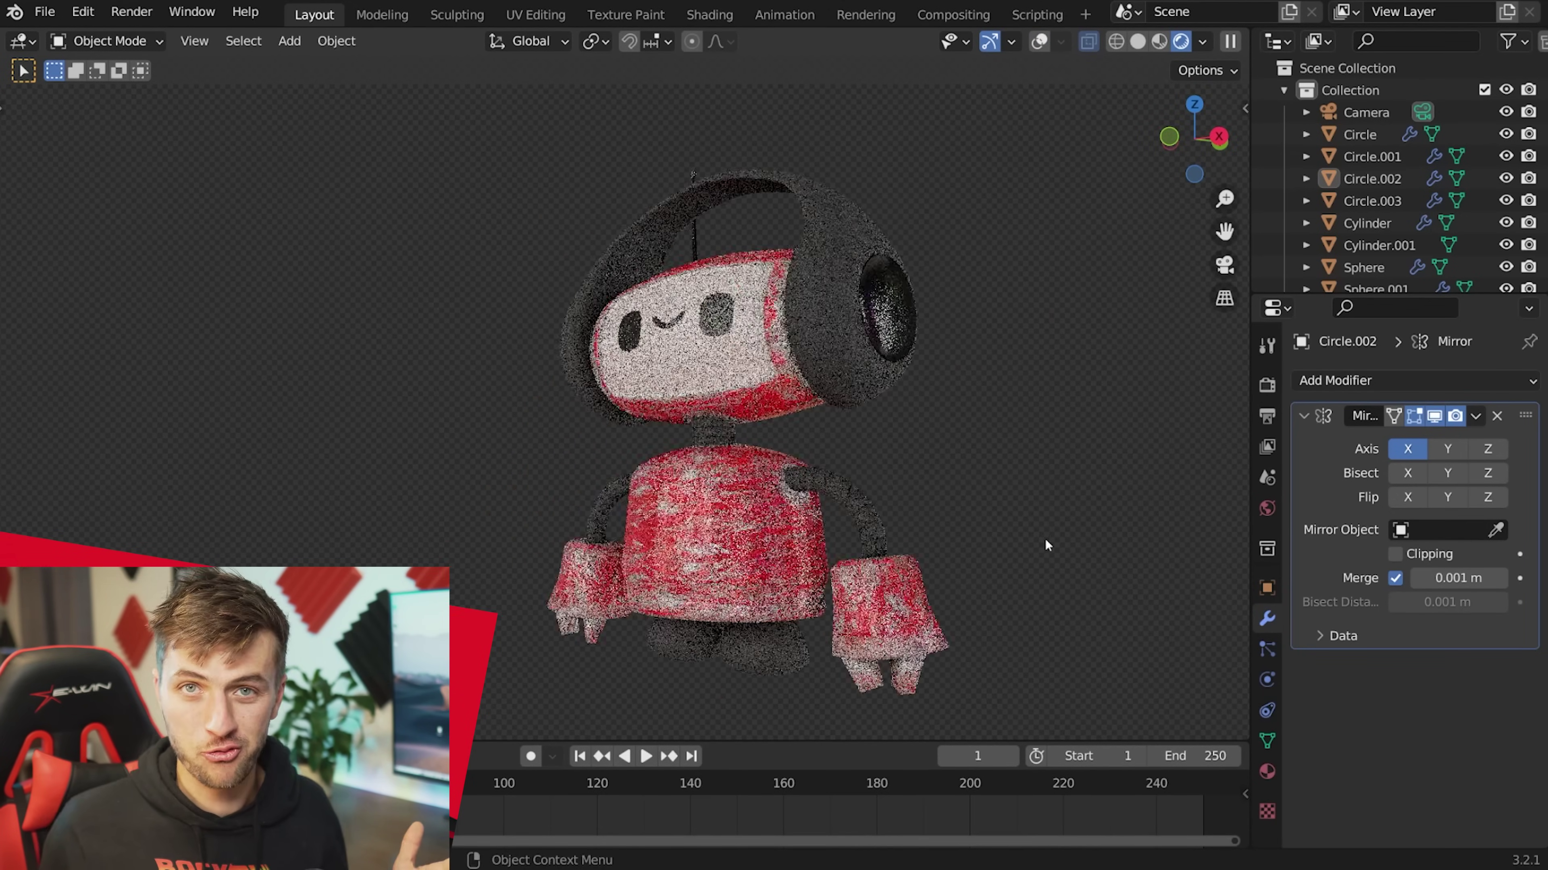